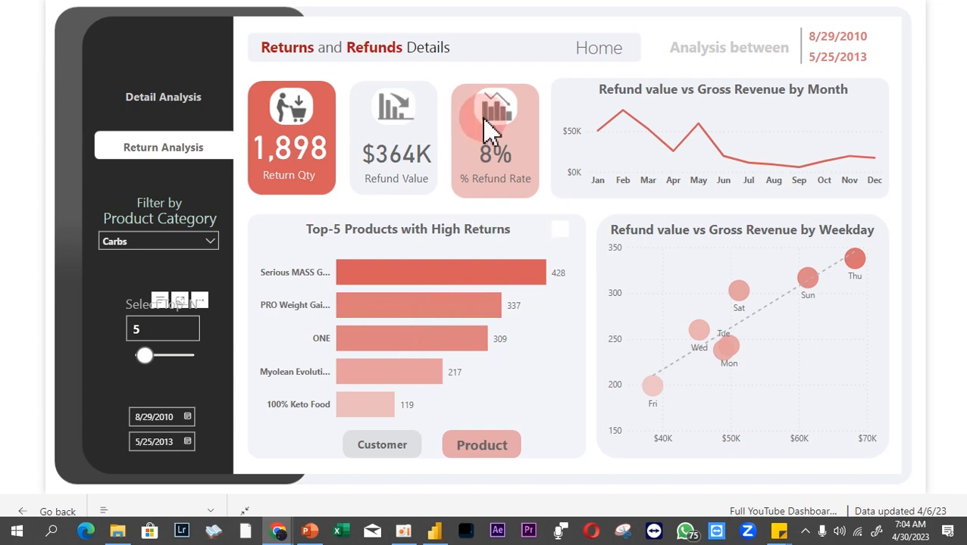
- Browse the finished dashboard's home, transaction, quantity ordered and net sales detail pages
click(606, 50)
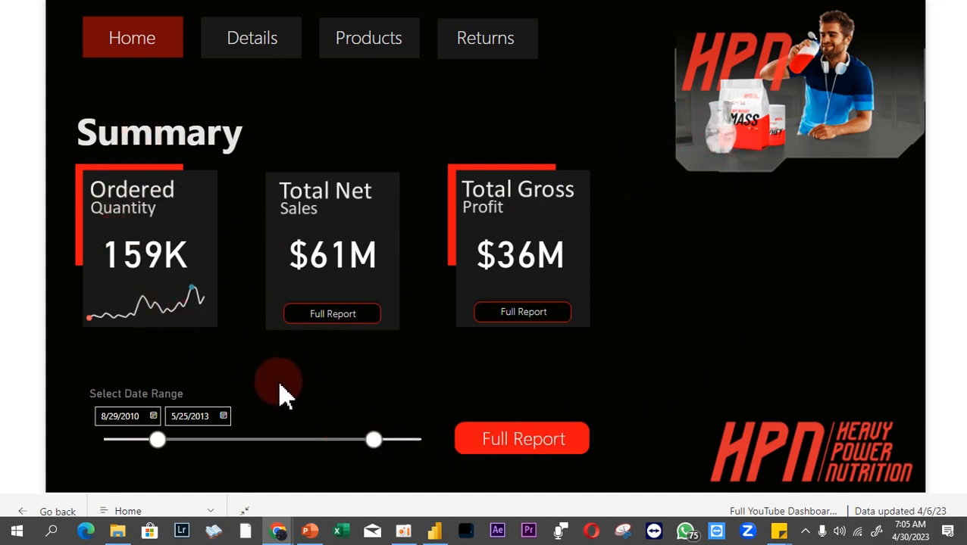
click(247, 55)
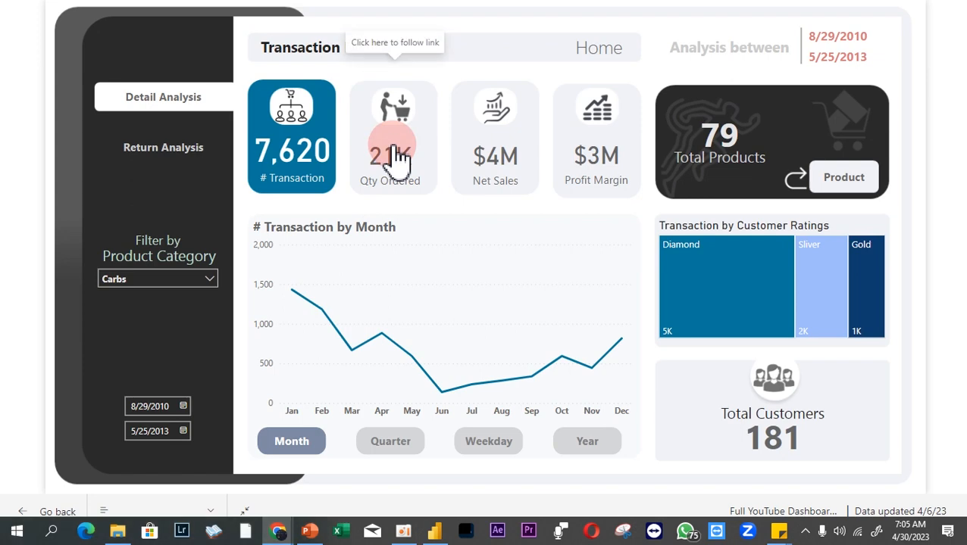
click(317, 60)
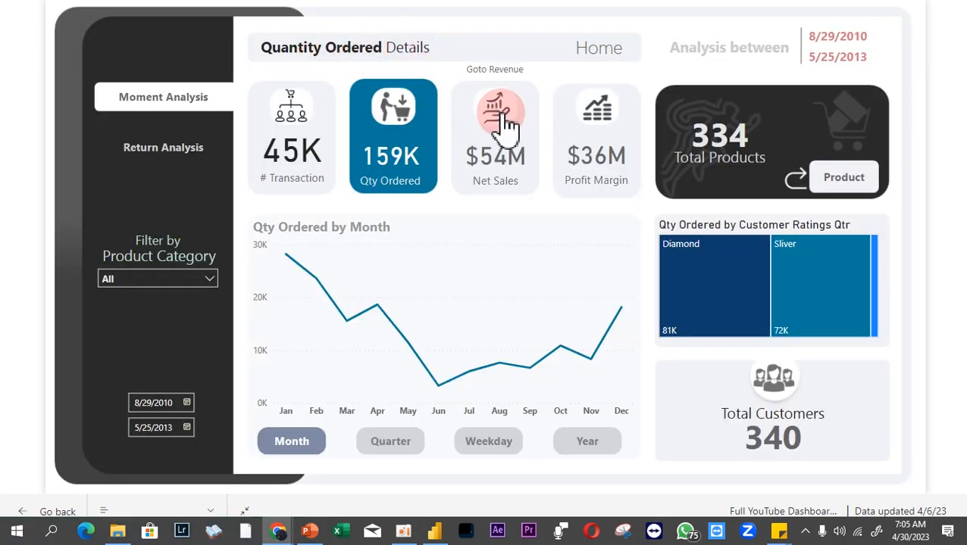
click(506, 130)
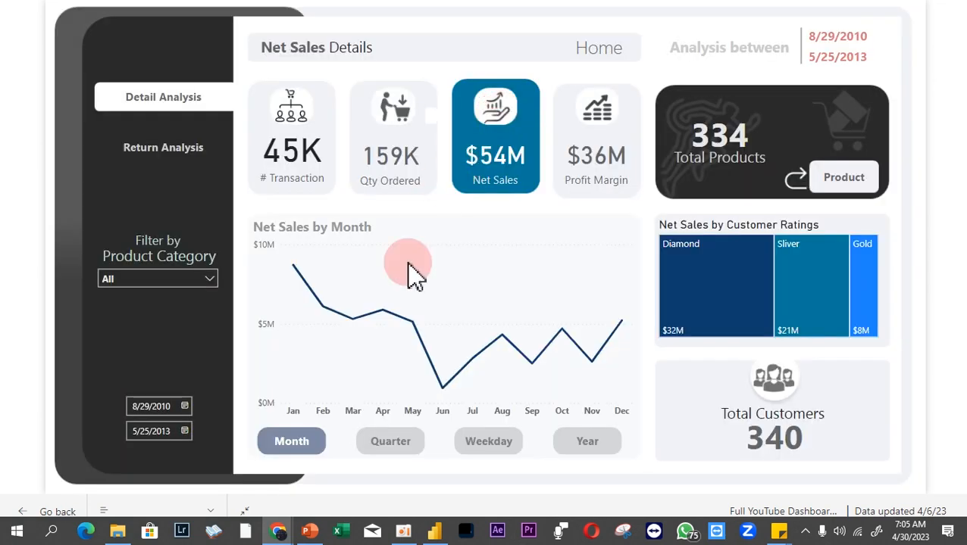
- View the net sales chart by quarter, weekday and year, and inspect the return analysis page with its Top-N selector
click(393, 443)
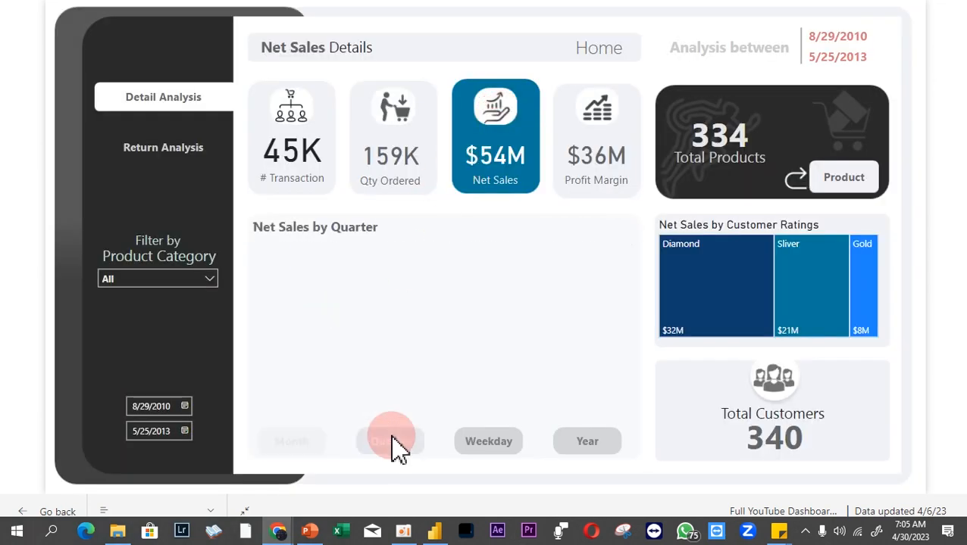
click(484, 445)
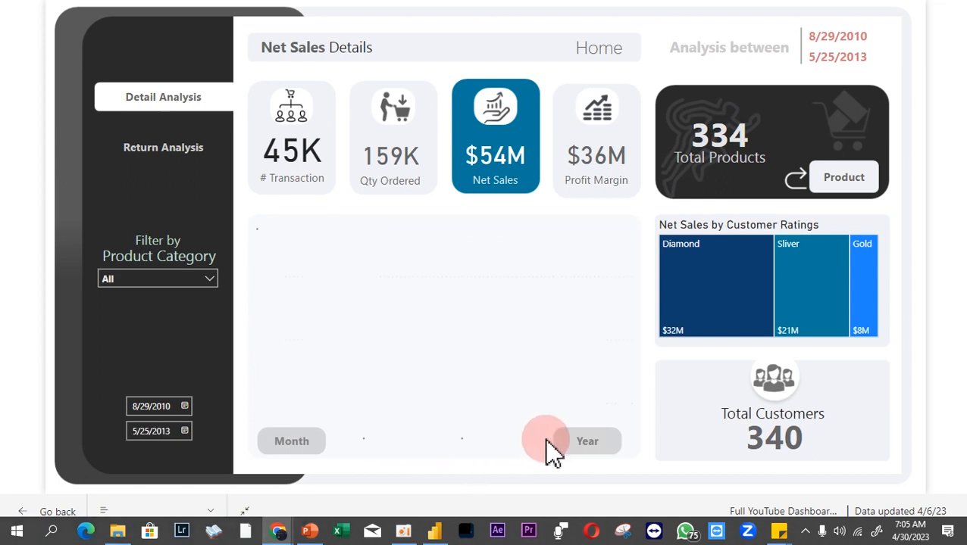
click(587, 446)
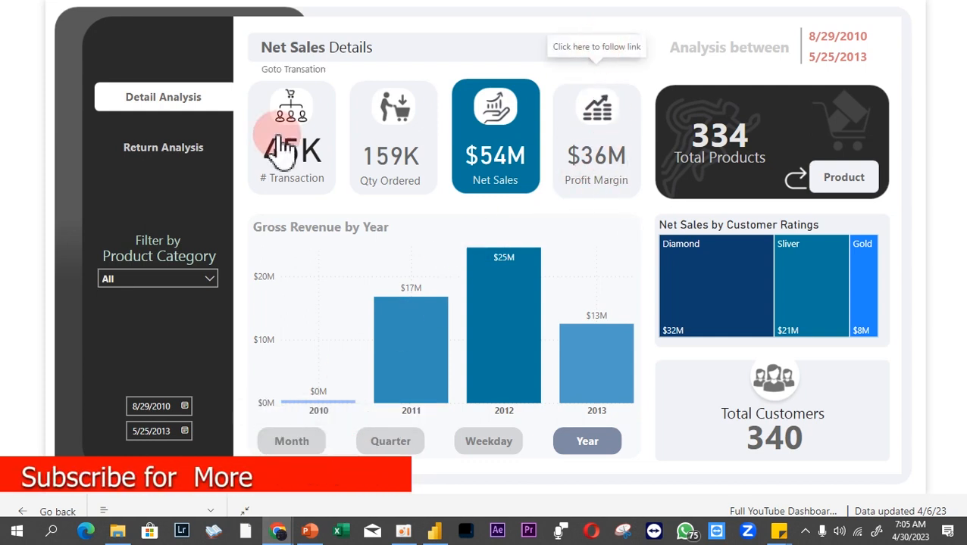
click(162, 158)
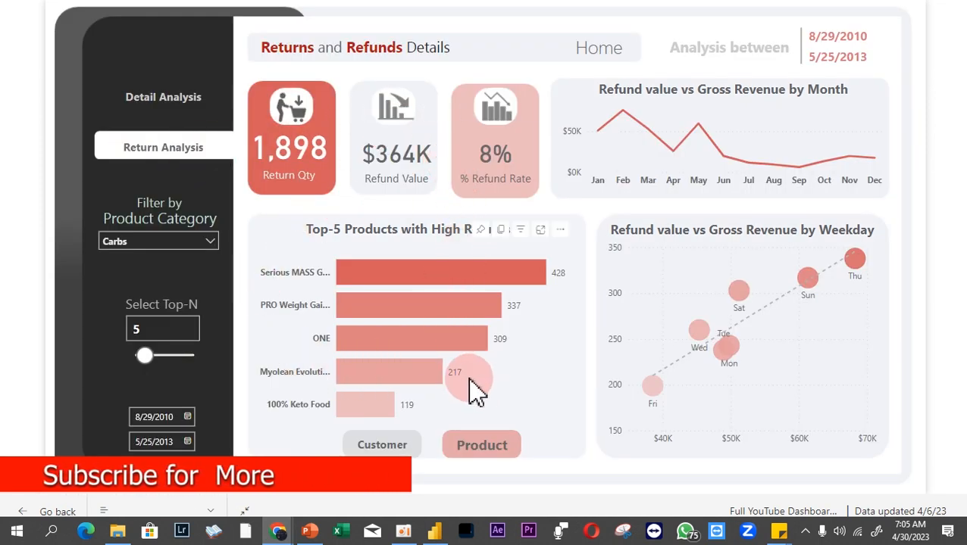
drag(145, 364, 142, 370)
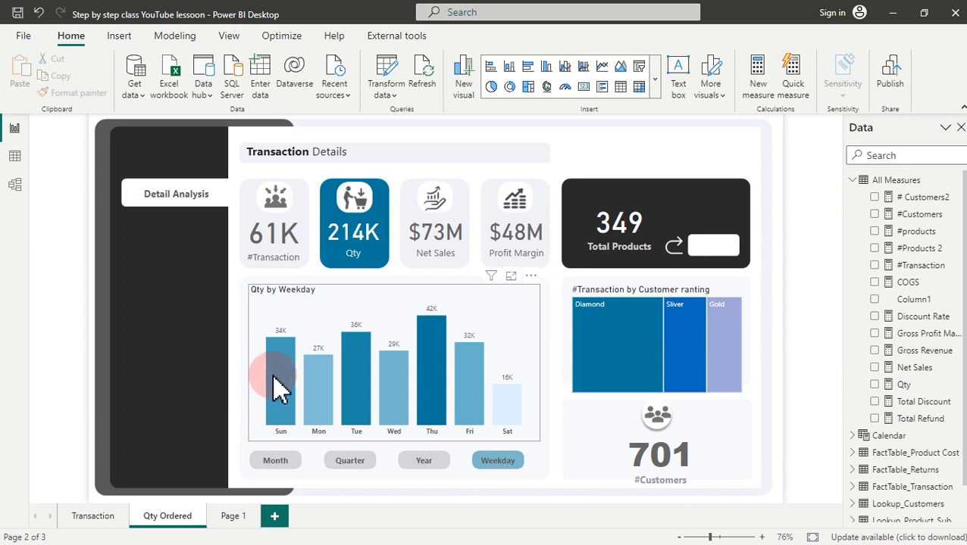
- Switch to Power BI Desktop, open Page 1, and examine the ReturnQuantity and UnitPrice columns of the FactTable_Returns table
click(234, 516)
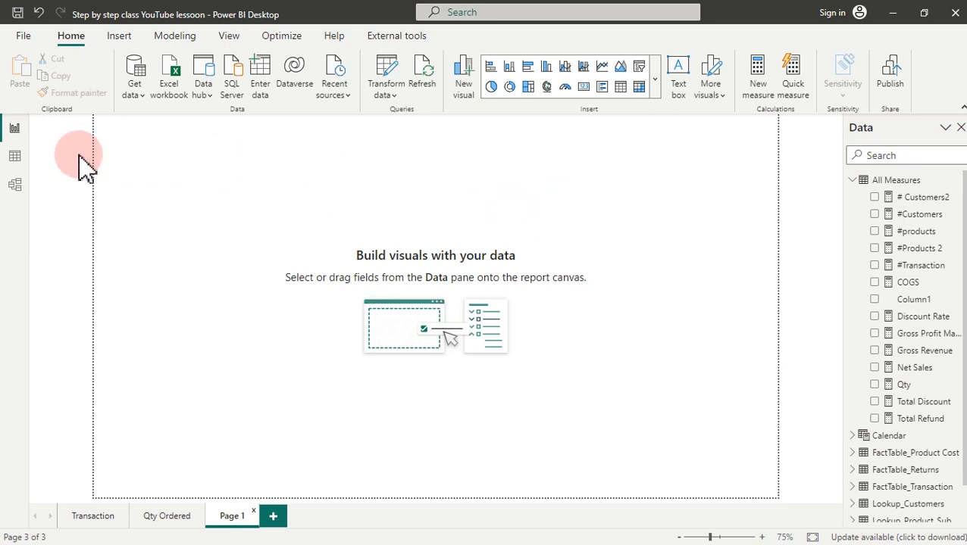
click(15, 157)
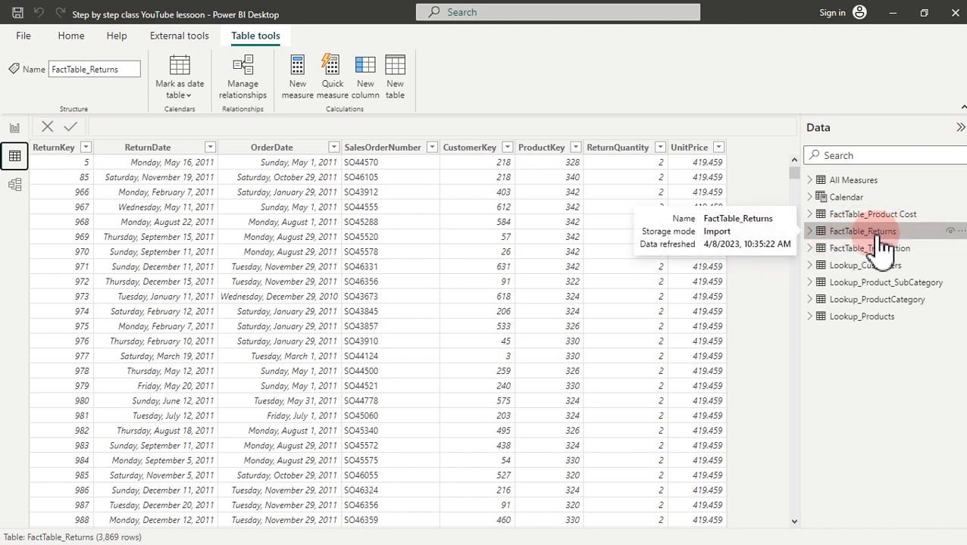
click(628, 148)
click(689, 149)
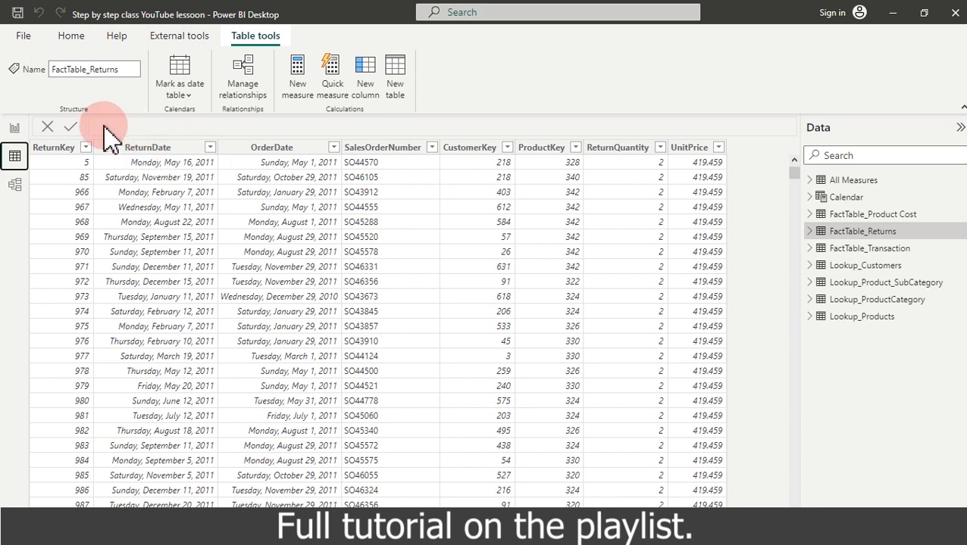
- Return to the report view and review the Total Refund measure's formula, including its ReturnQuantity and UnitPrice terms
click(14, 129)
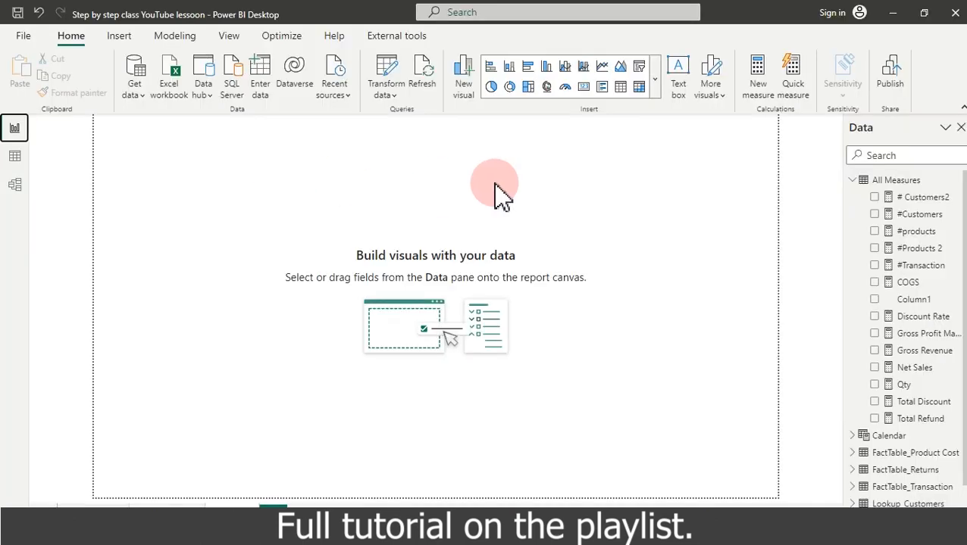
click(919, 420)
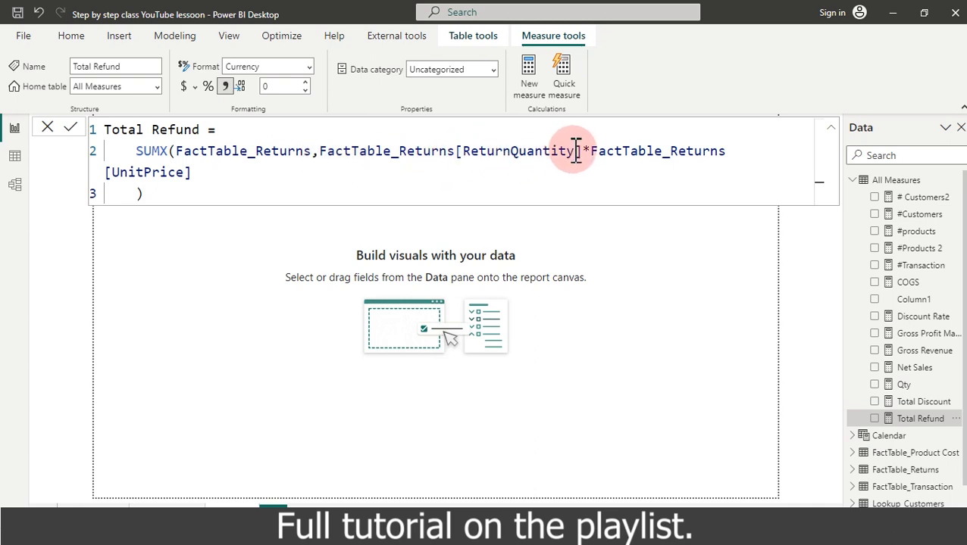
drag(585, 151, 471, 151)
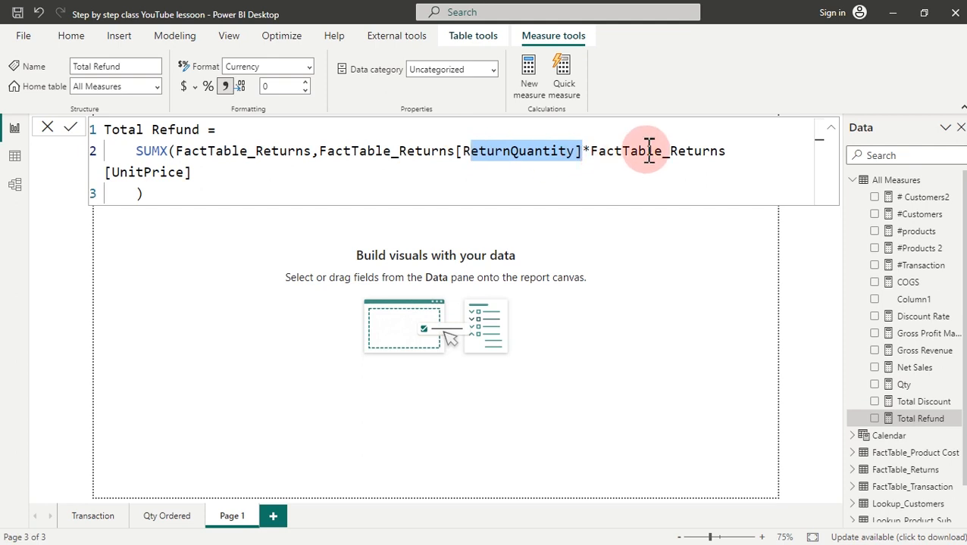
click(194, 182)
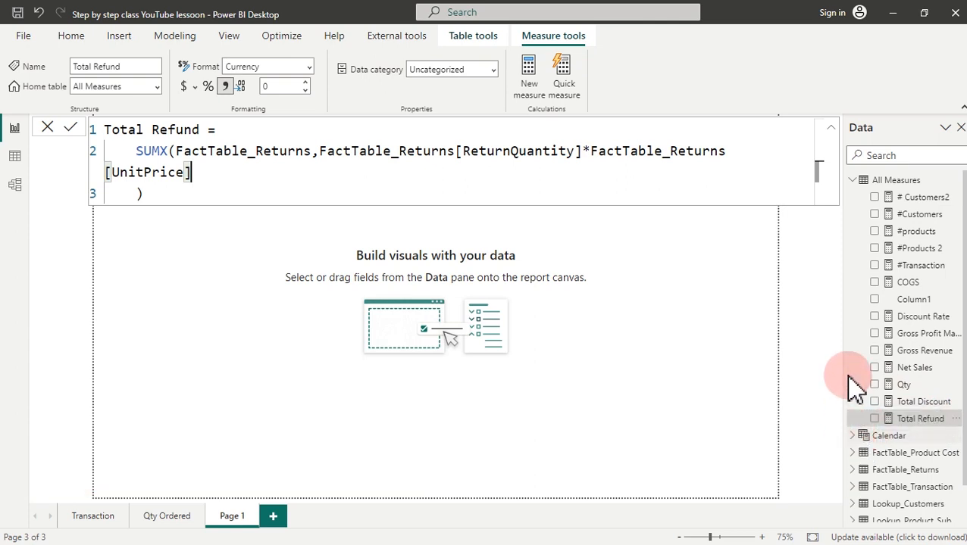
- Add a new measure named Quantity Returned to All Measures and begin its formula with the SUM function
right_click(919, 422)
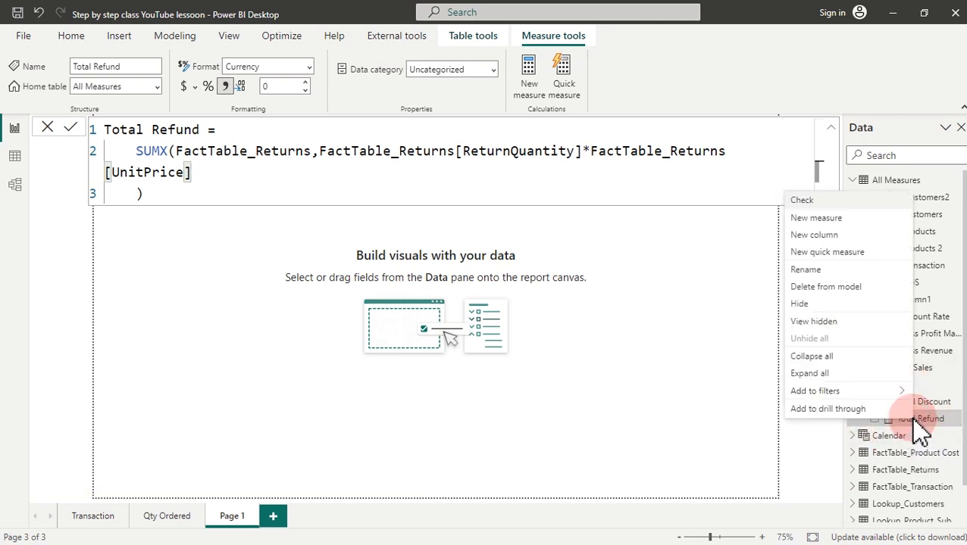
click(814, 231)
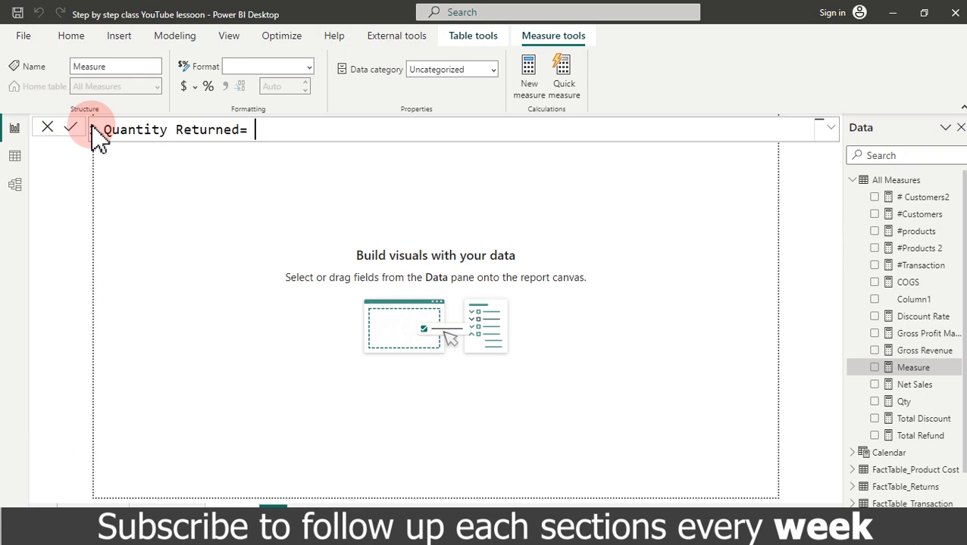
text(sum)
key(Tab)
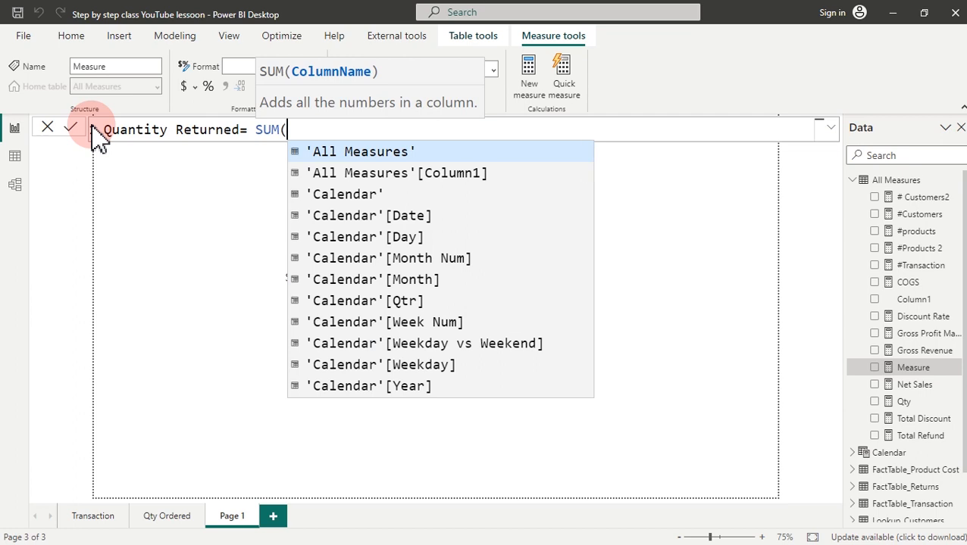
- Complete the Quantity Returned formula with FactTable_Returns[ReturnQuantity] as the summed column and commit the measure
text(fac)
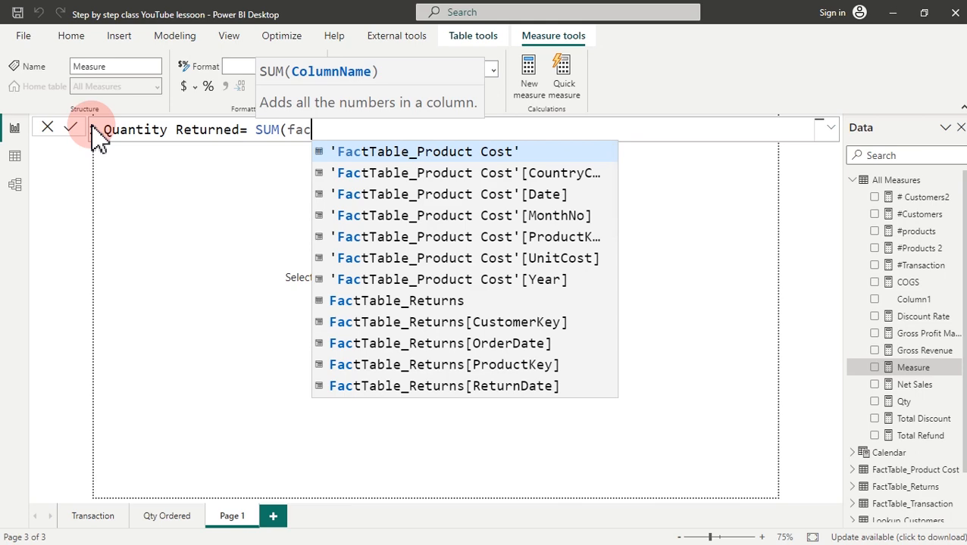
key(BackSpace)
key(BackSpace)
key(BackSpace)
text(return)
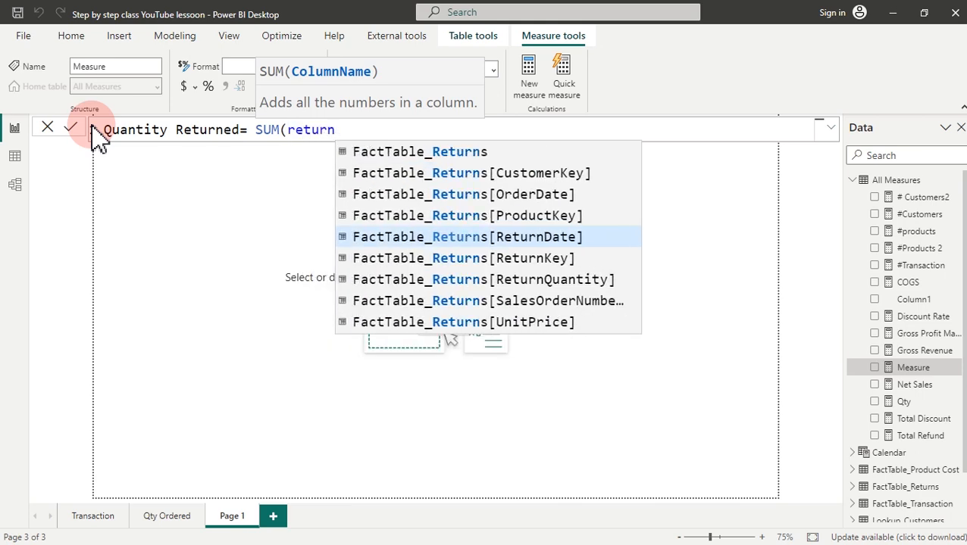
click(535, 282)
text())
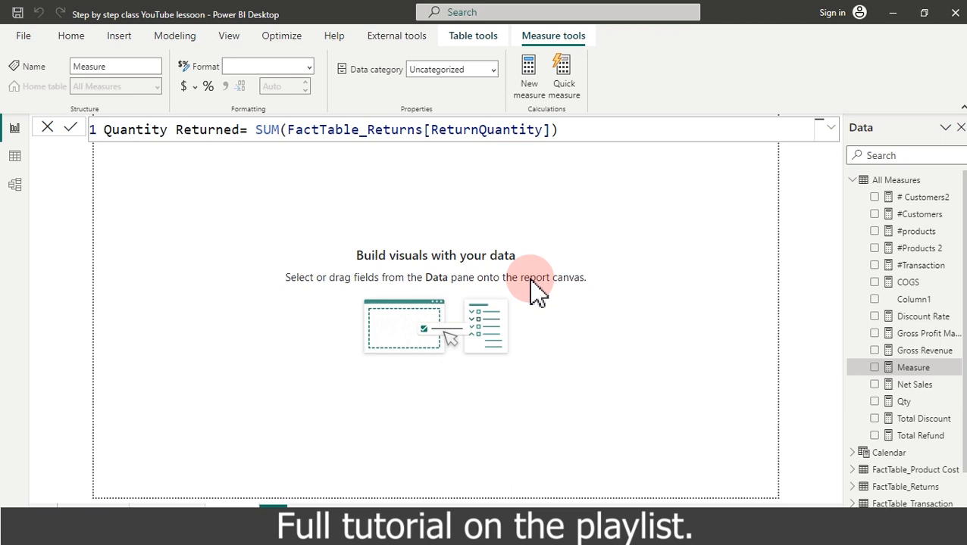
click(533, 282)
click(532, 282)
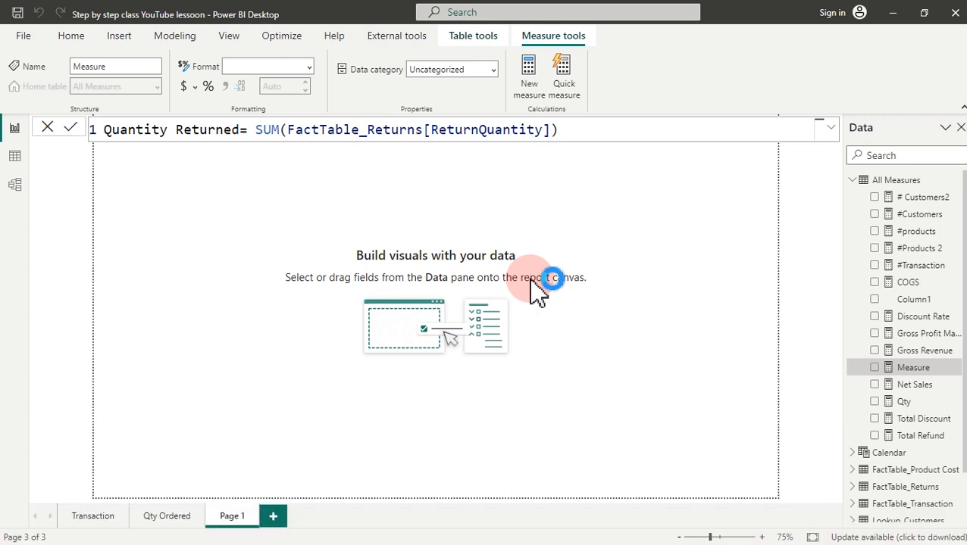
click(532, 284)
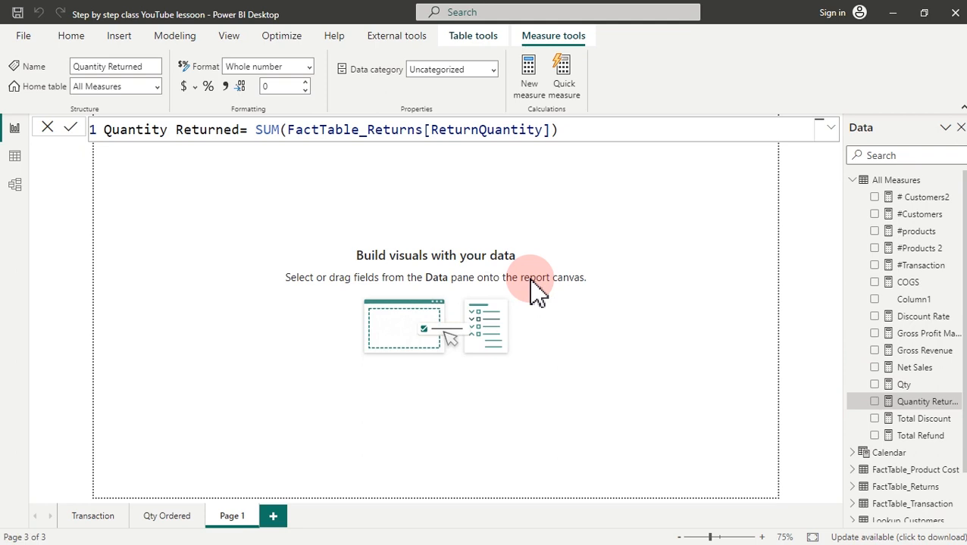
- Add a new measure named % Refund Rate and begin its formula on a second line with the DIVIDE function
click(531, 76)
text(% Refund Rate =)
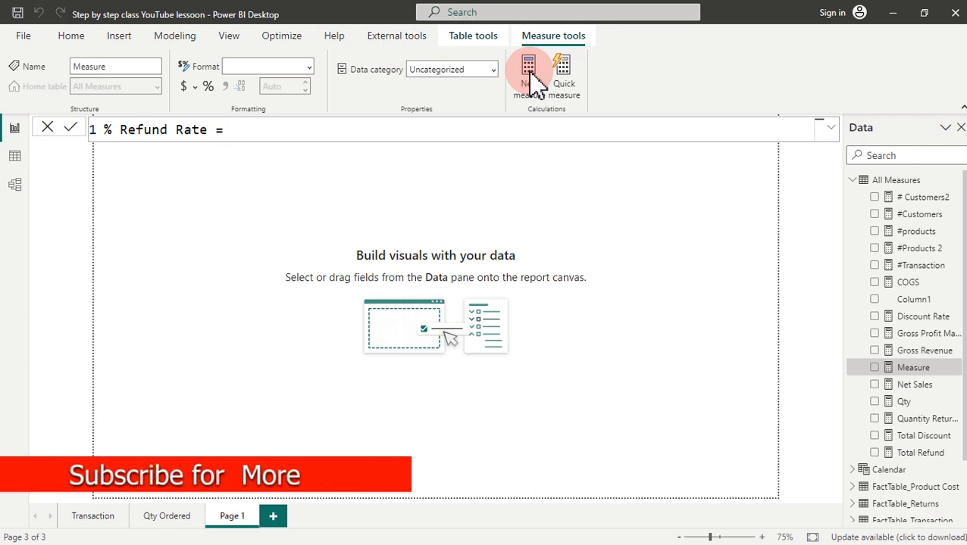
key(shift+Return)
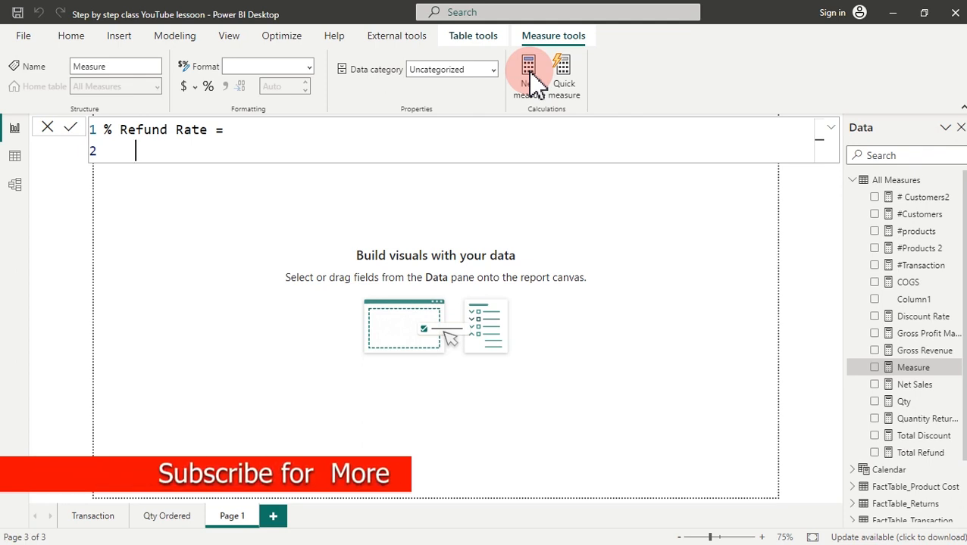
text(divi)
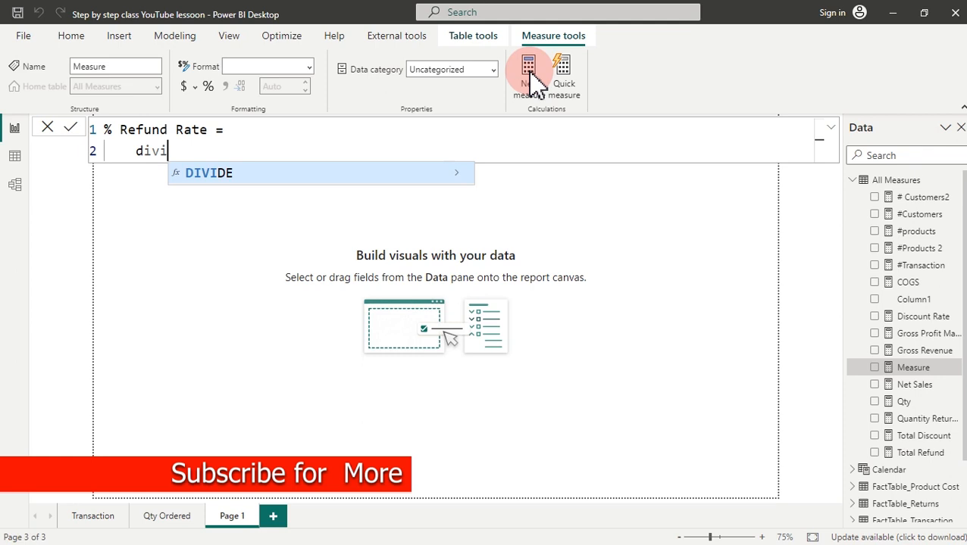
key(Tab)
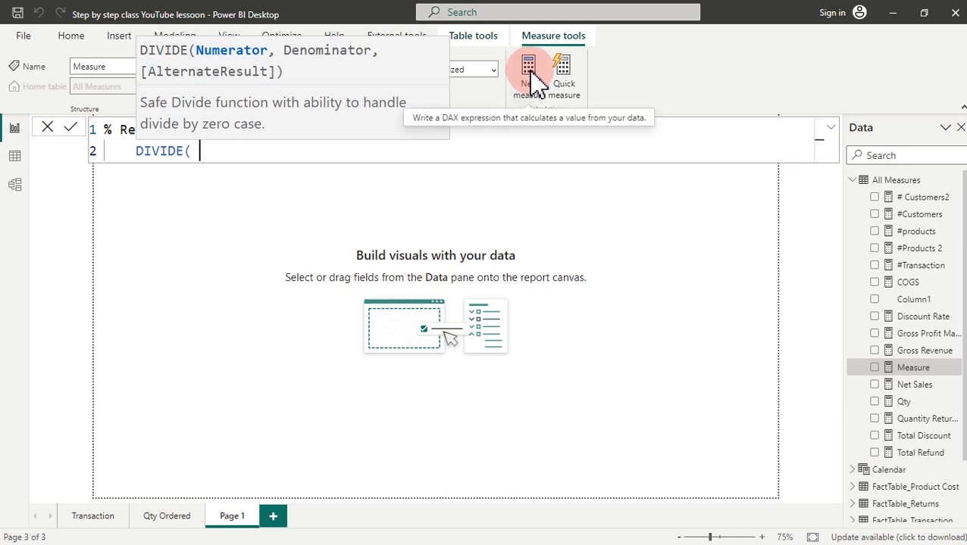
- Set [Total Refund] as the numerator and [Gross Revenue] as the denominator of the % Refund Rate measure's DIVIDE function
text([)
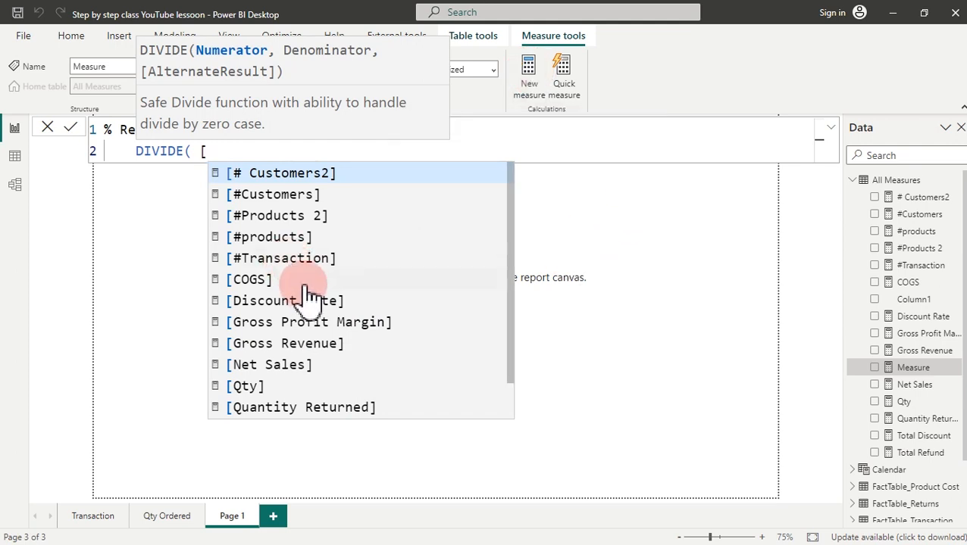
scroll(314, 311, down, 1)
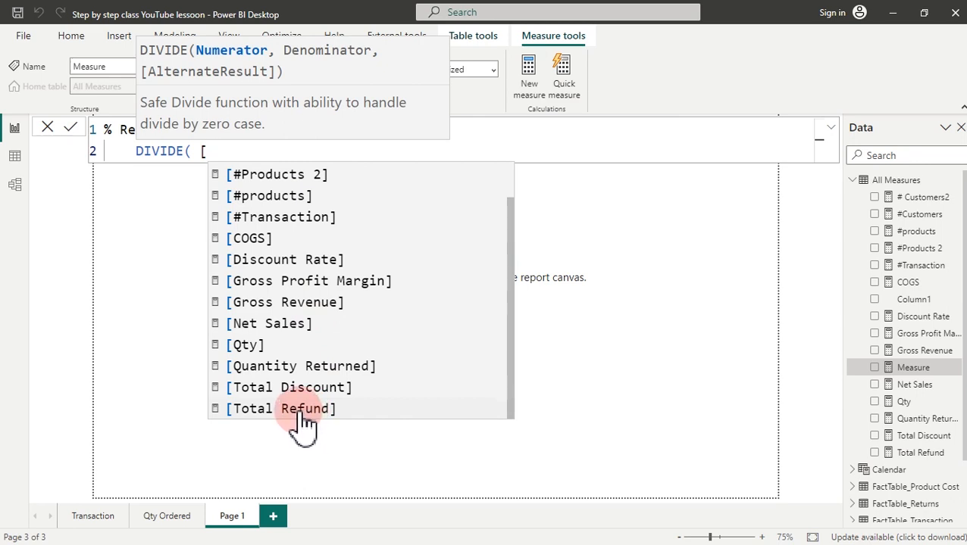
click(304, 413)
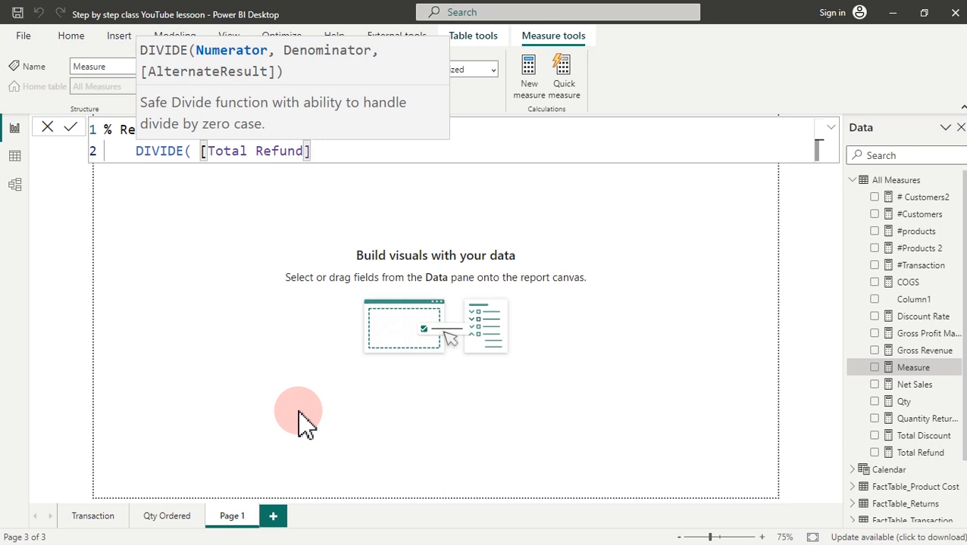
text(,)
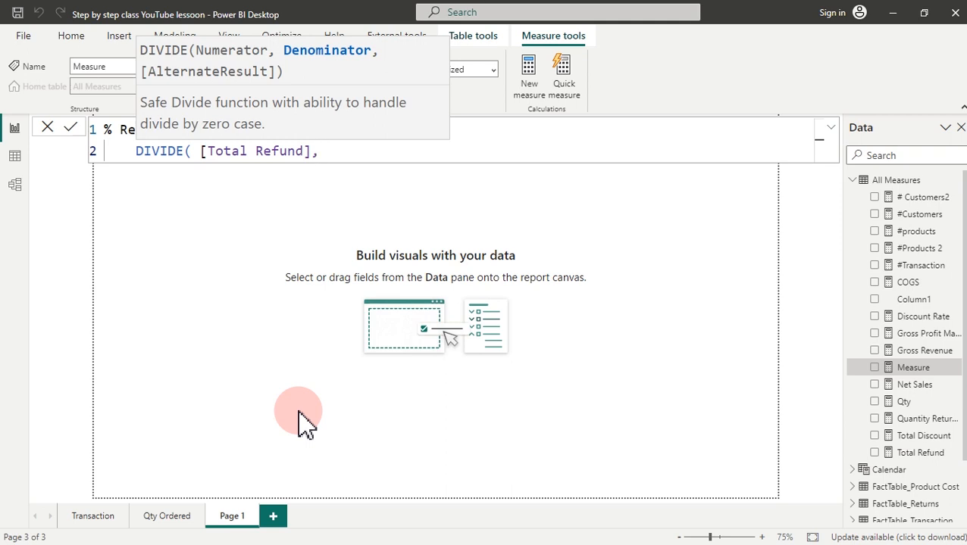
text([)
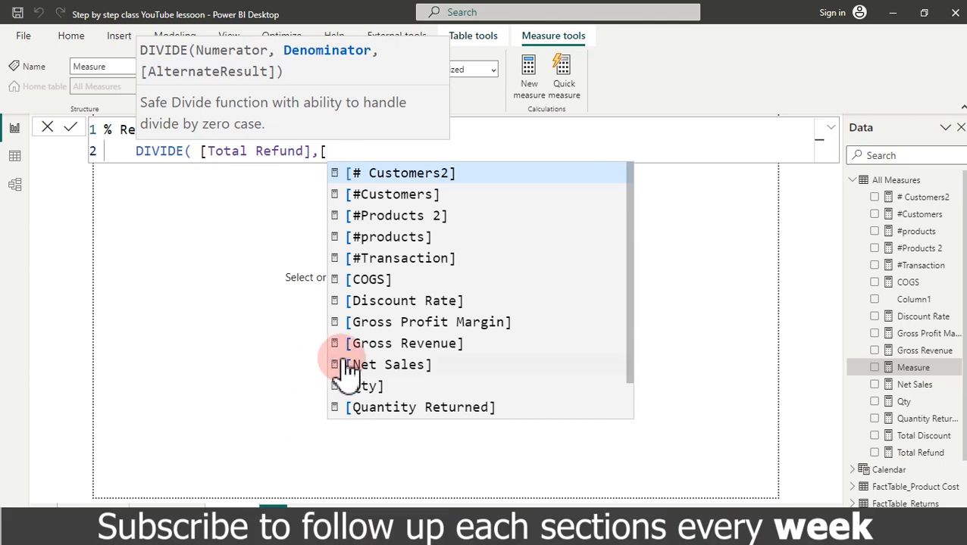
click(399, 347)
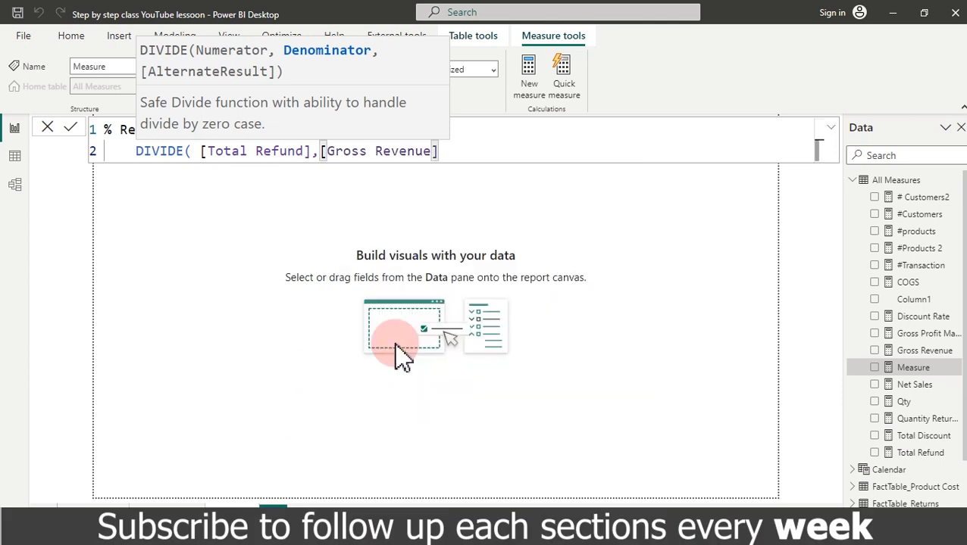
- Finish the % Refund Rate formula with an alternate result of 0, commit it, and format the measure as a percentage
text(,)
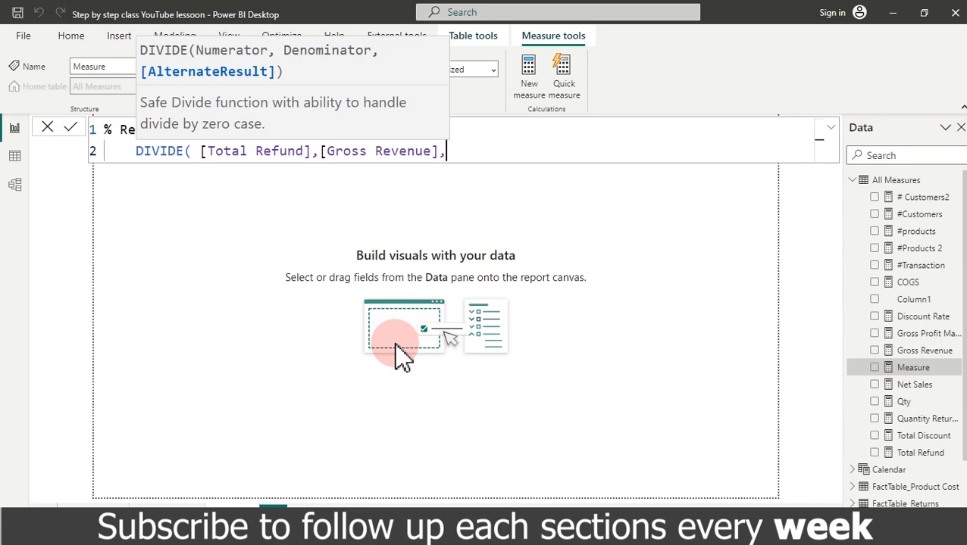
text(0))
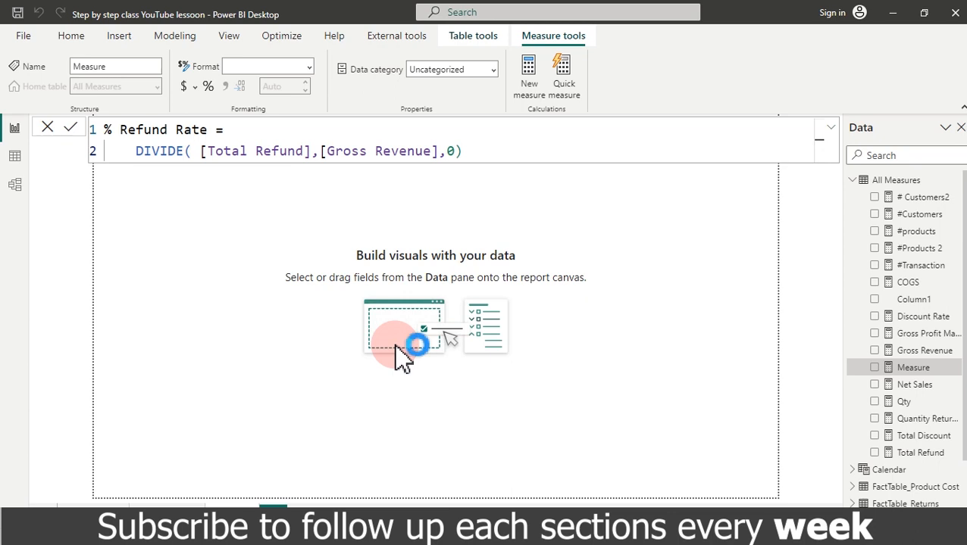
key(Return)
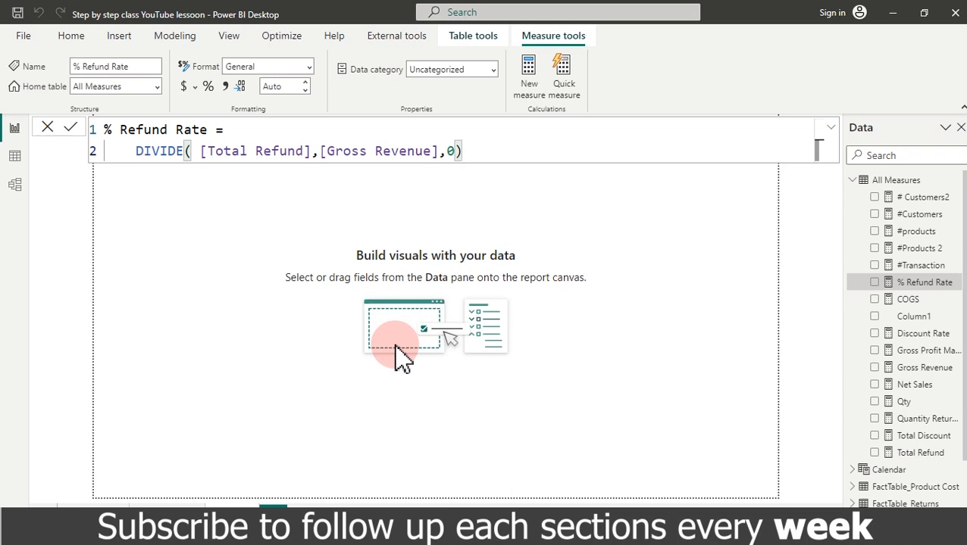
click(207, 87)
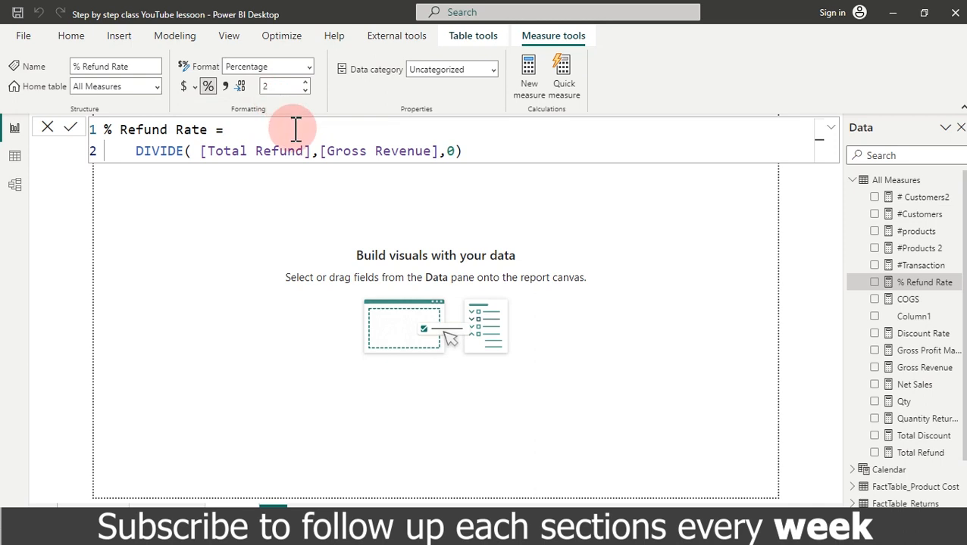
click(300, 215)
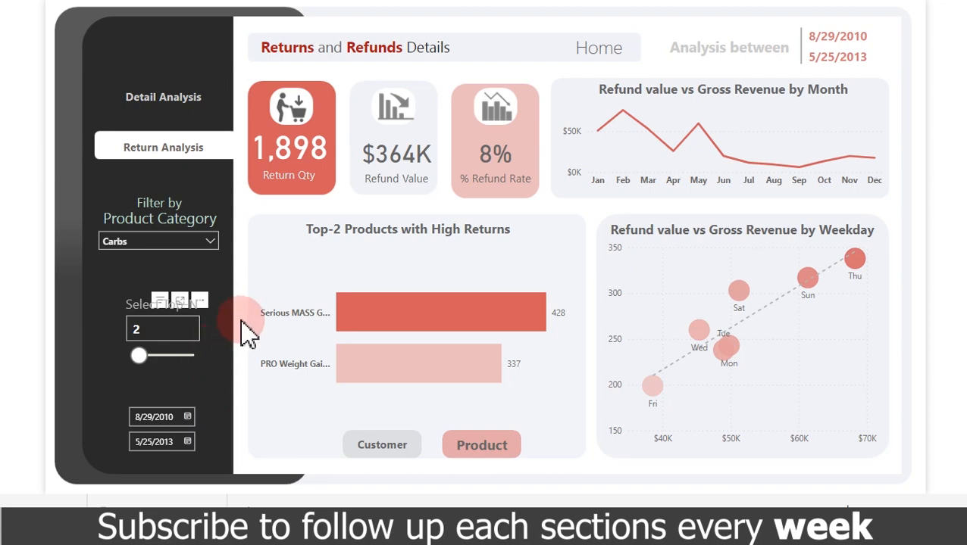
- In the finished Returns and Refunds Details report, show the high-returns chart by customer and set its top N to 7
click(389, 452)
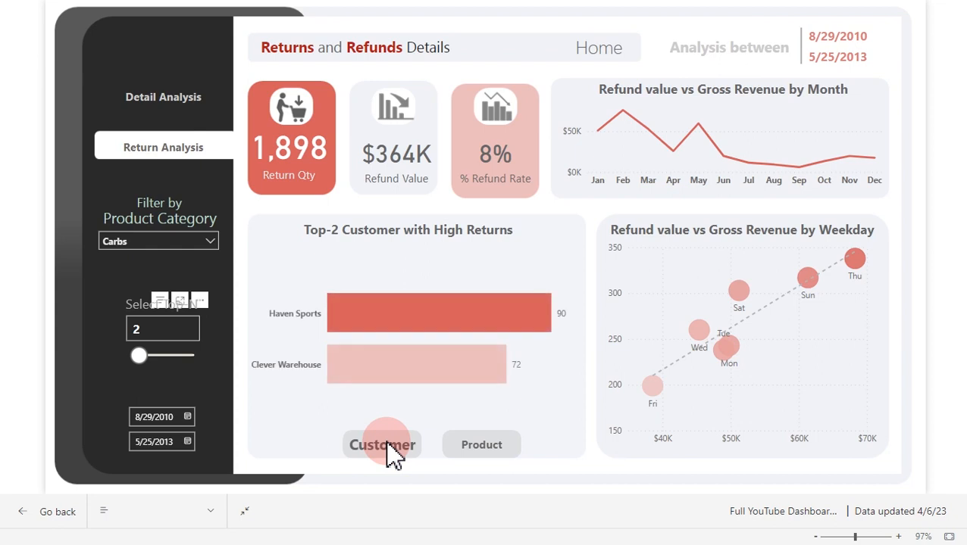
click(356, 494)
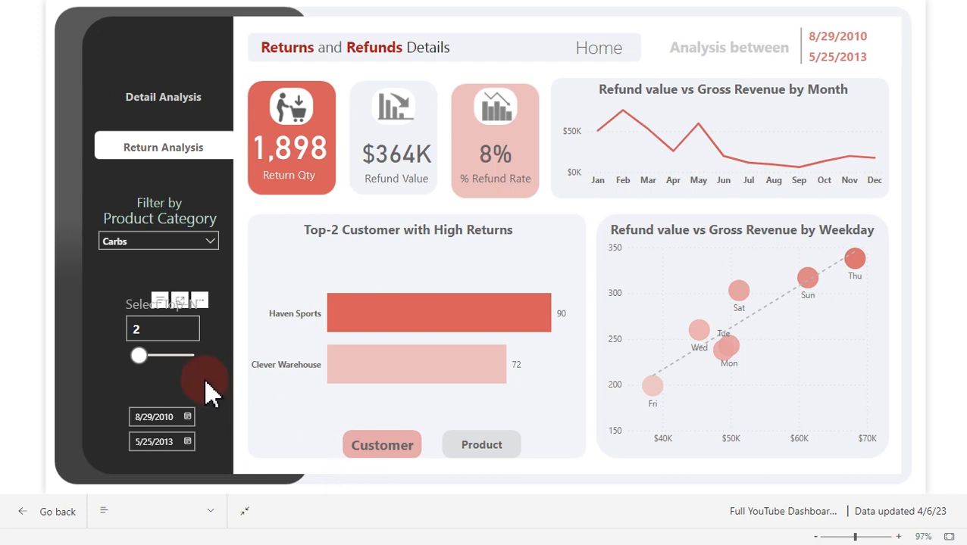
click(139, 356)
drag(139, 356, 149, 361)
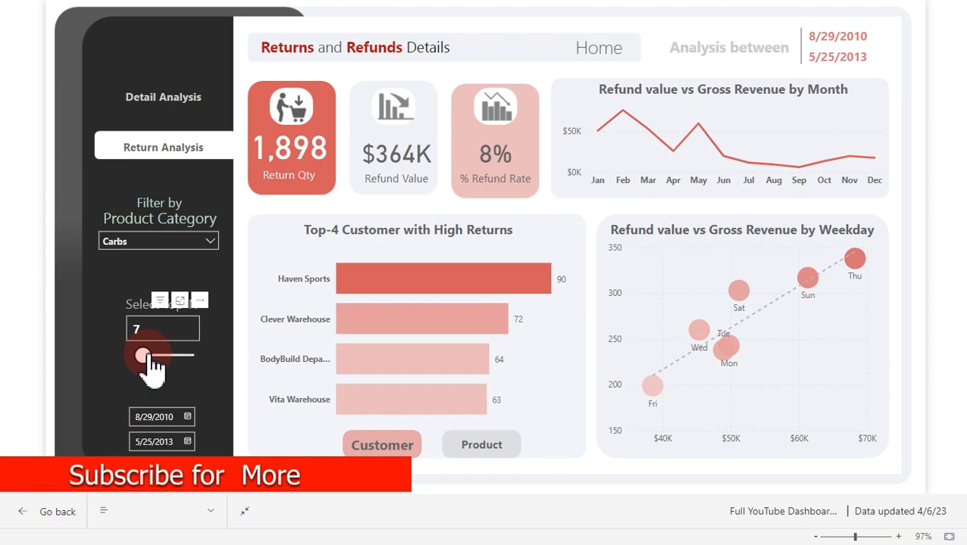
drag(143, 356, 153, 359)
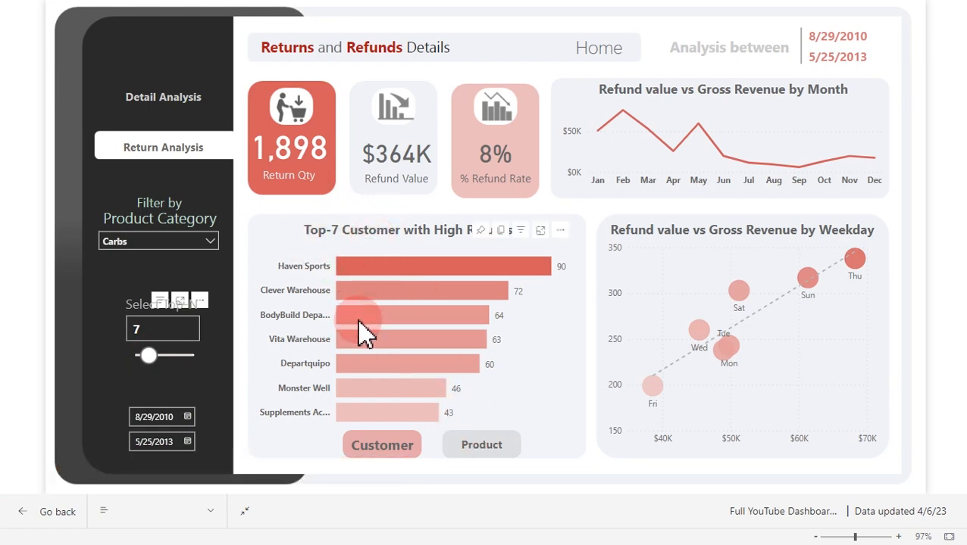
- Compare the product and customer versions of the high-returns chart, then raise the top N to 30 and lower it again
click(480, 454)
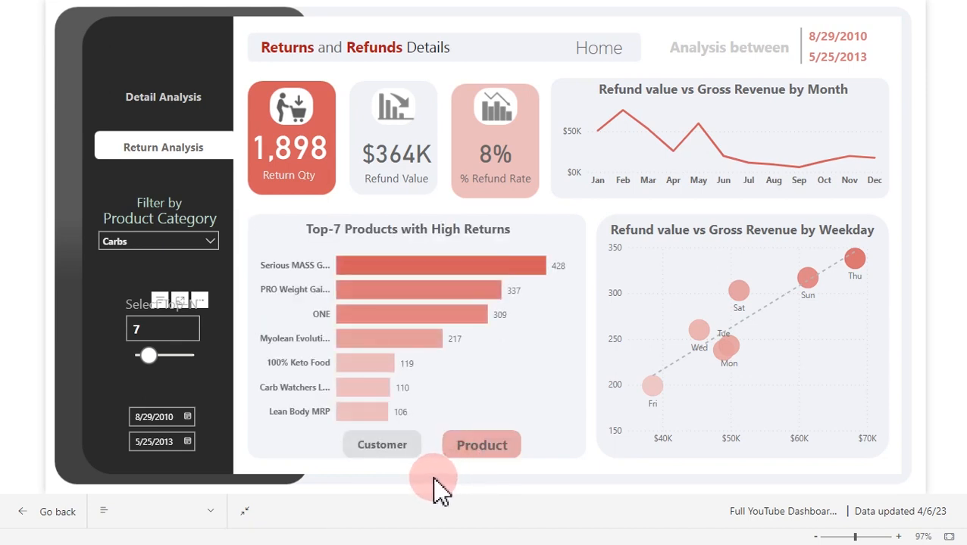
click(394, 446)
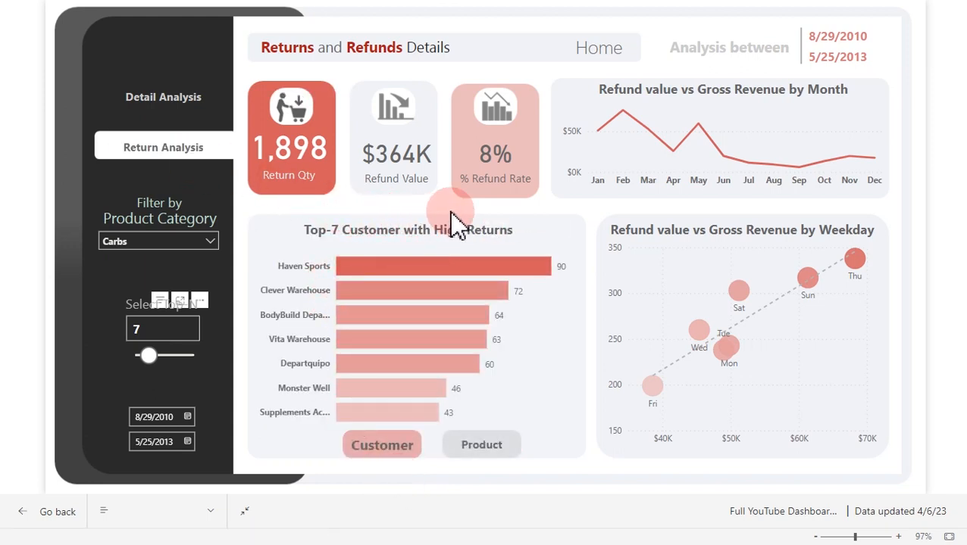
drag(156, 363, 215, 372)
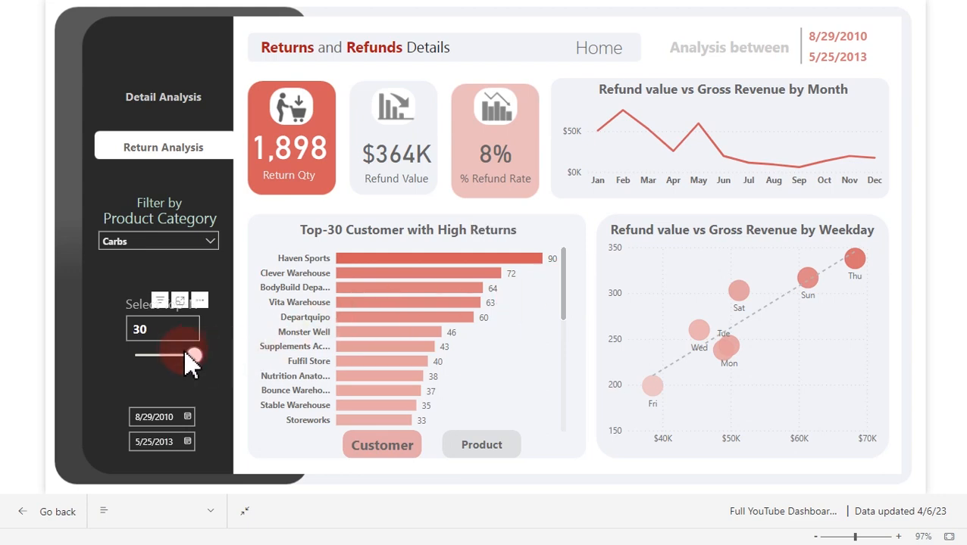
drag(194, 356, 155, 371)
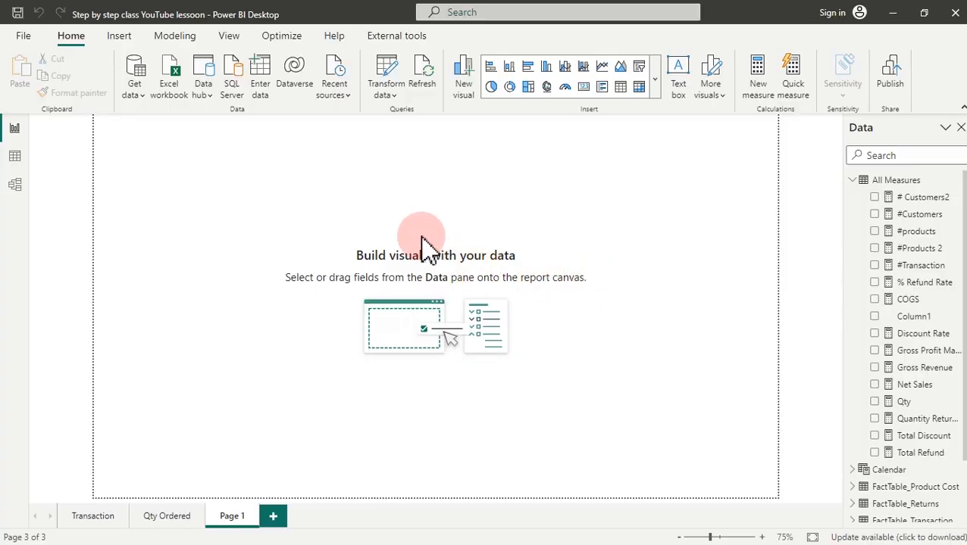
- Add a new visual to the blank Page 1 canvas and populate it with the Quantity Returned measure
right_click(371, 225)
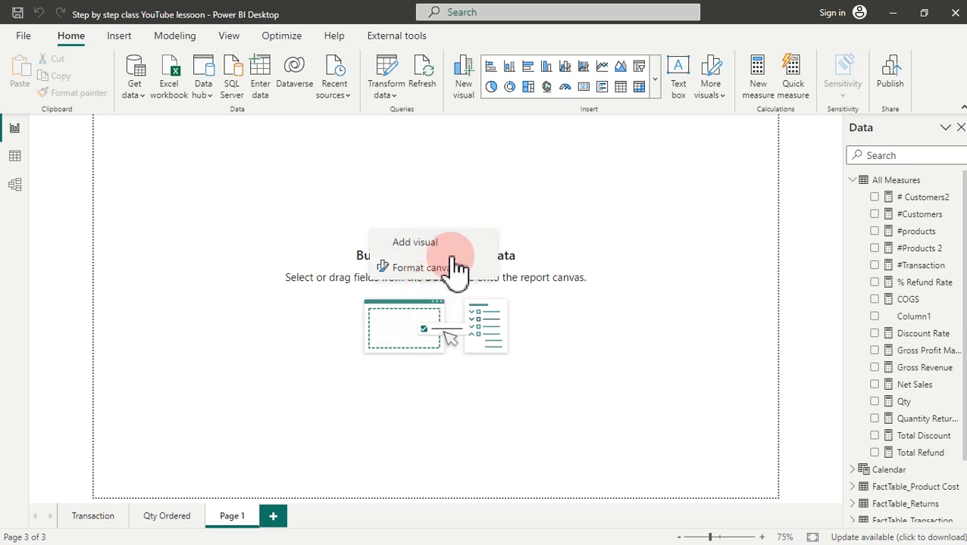
click(402, 244)
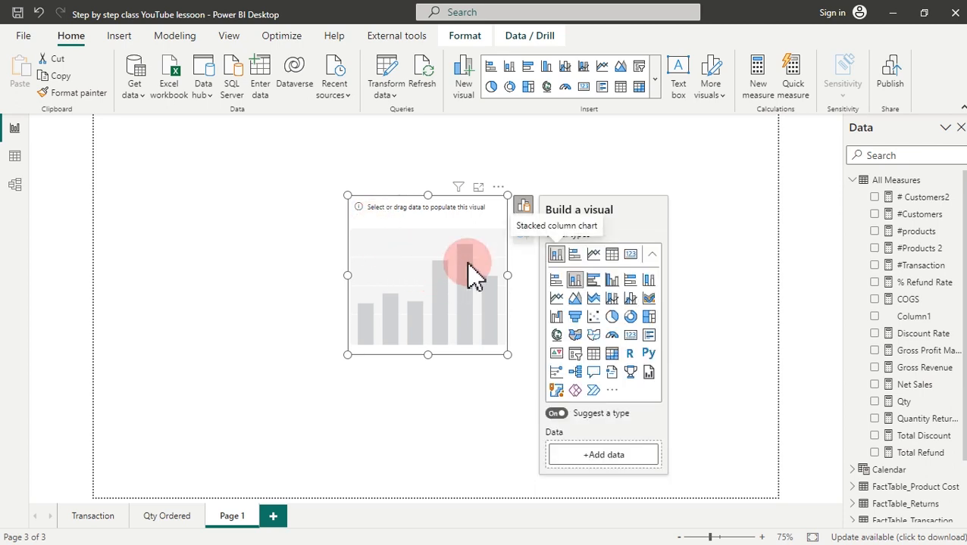
click(620, 456)
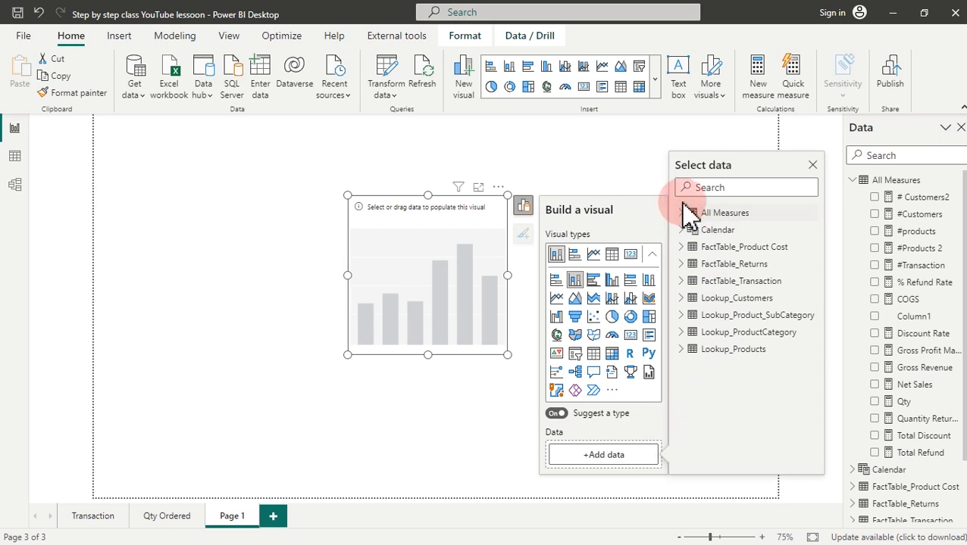
click(703, 189)
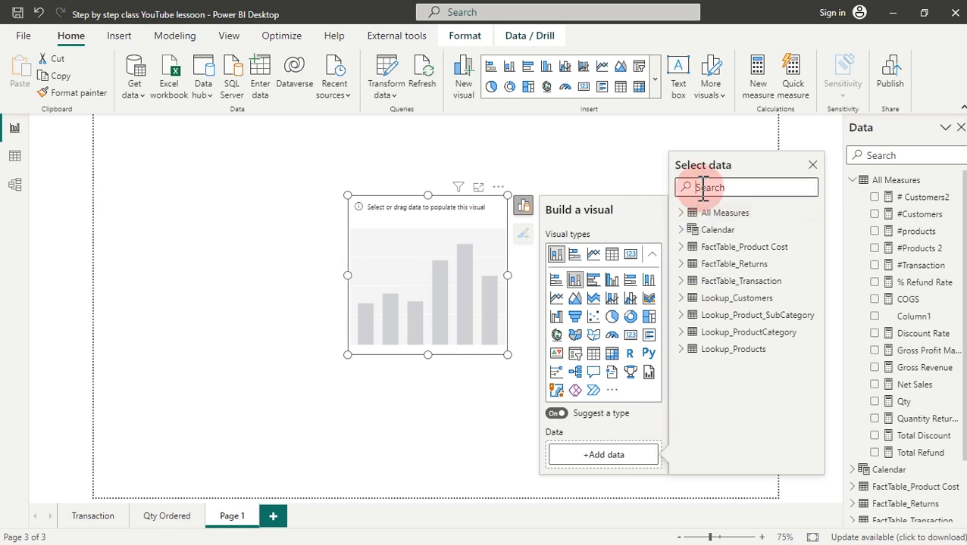
text(return)
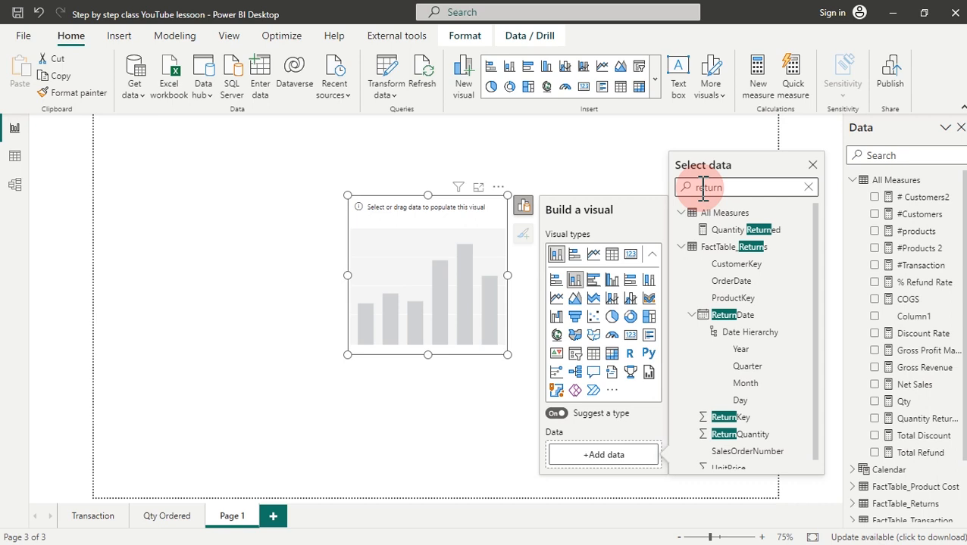
click(747, 233)
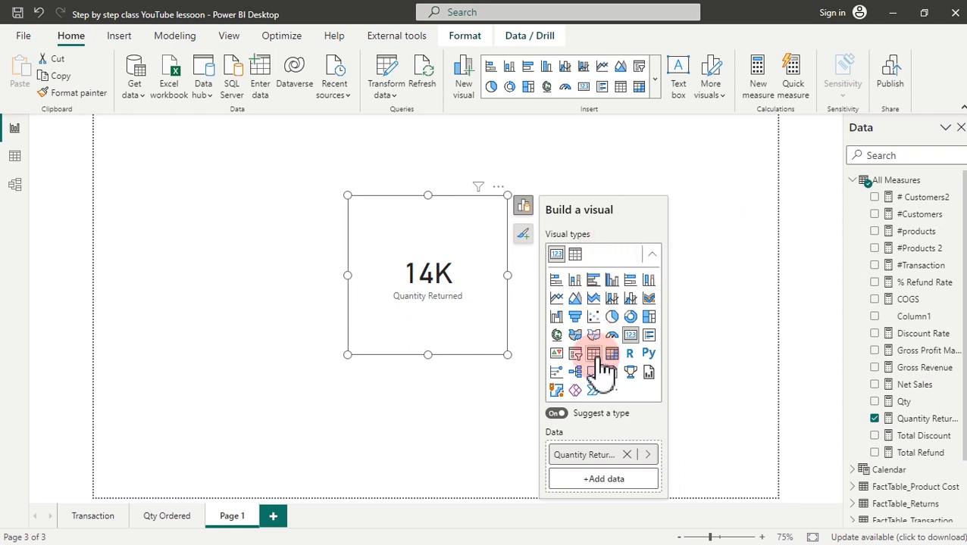
- Add the Customer field from Lookup_Customers to the Quantity Returned visual and change the visual into a table
click(601, 482)
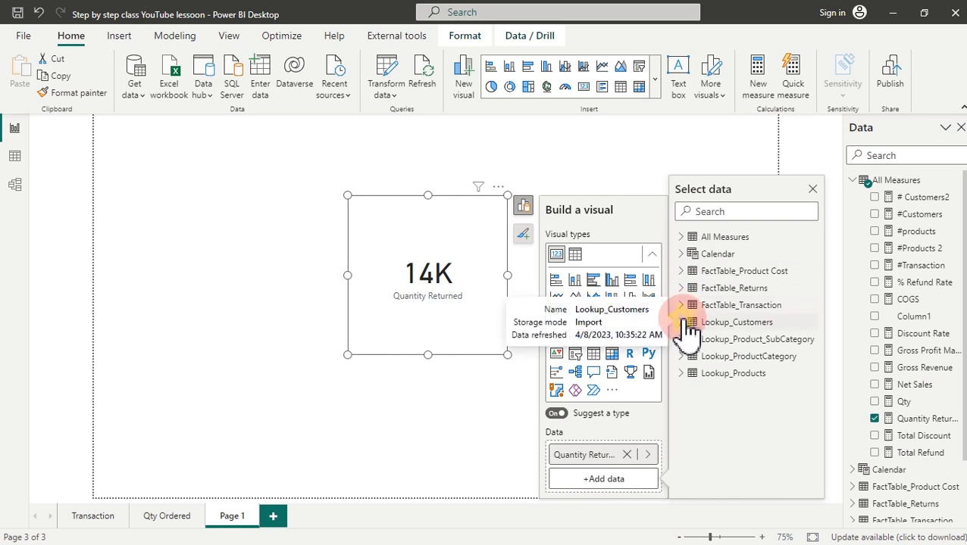
click(690, 326)
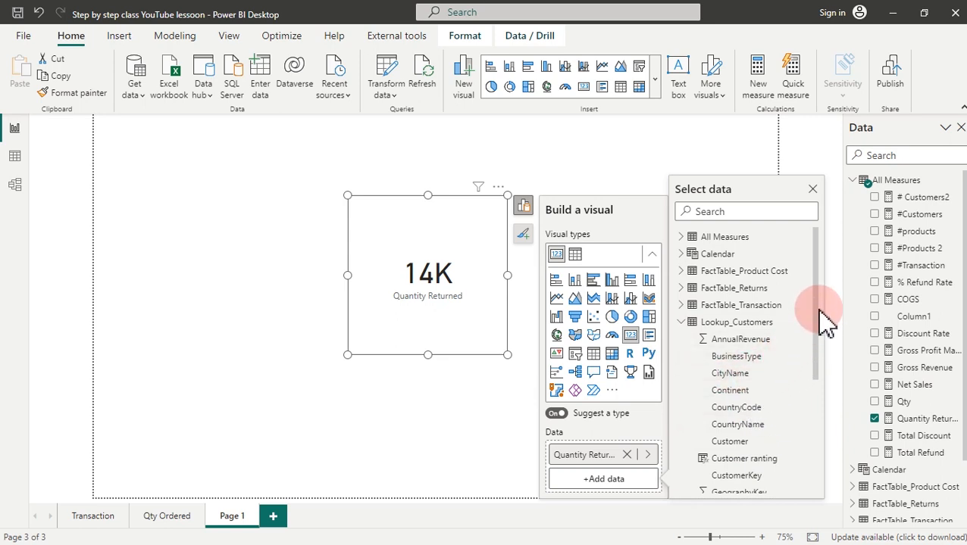
drag(818, 308, 746, 385)
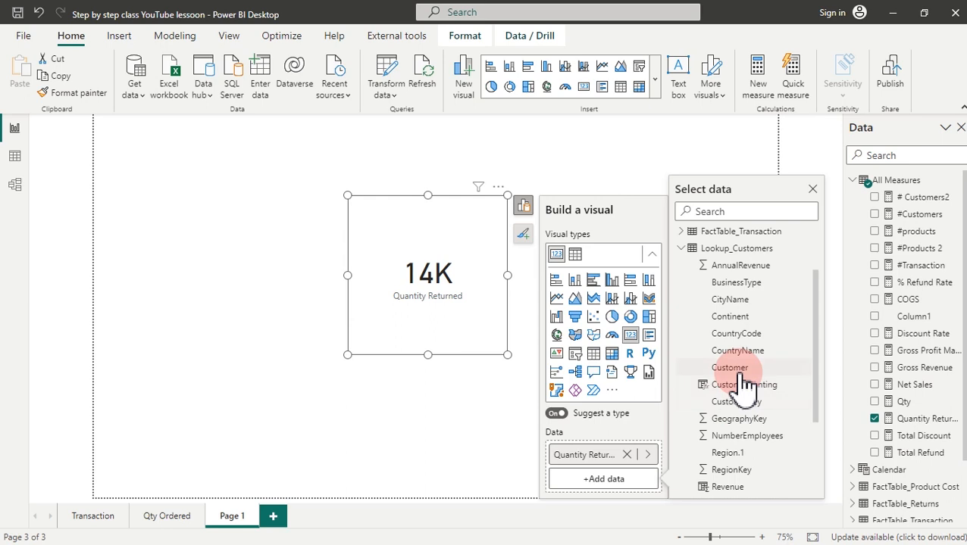
click(741, 370)
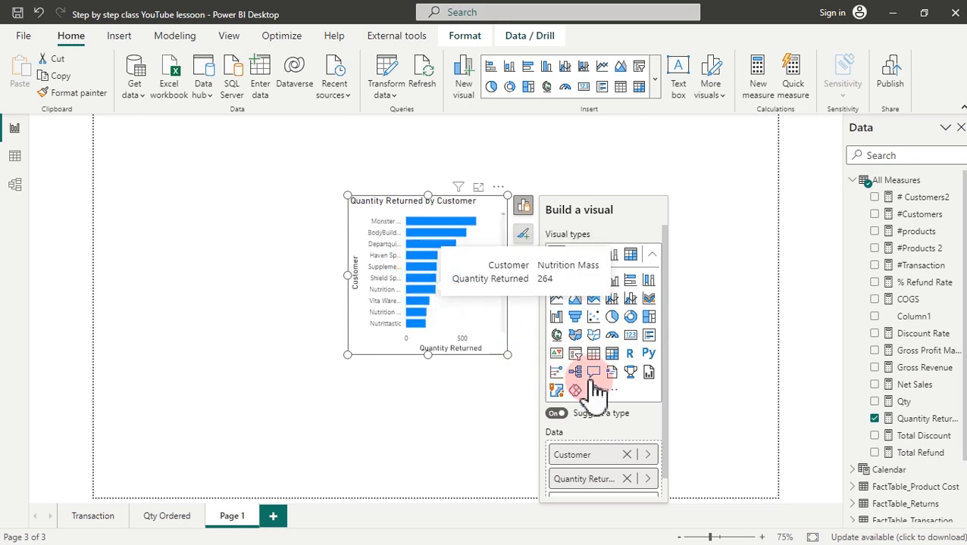
click(595, 357)
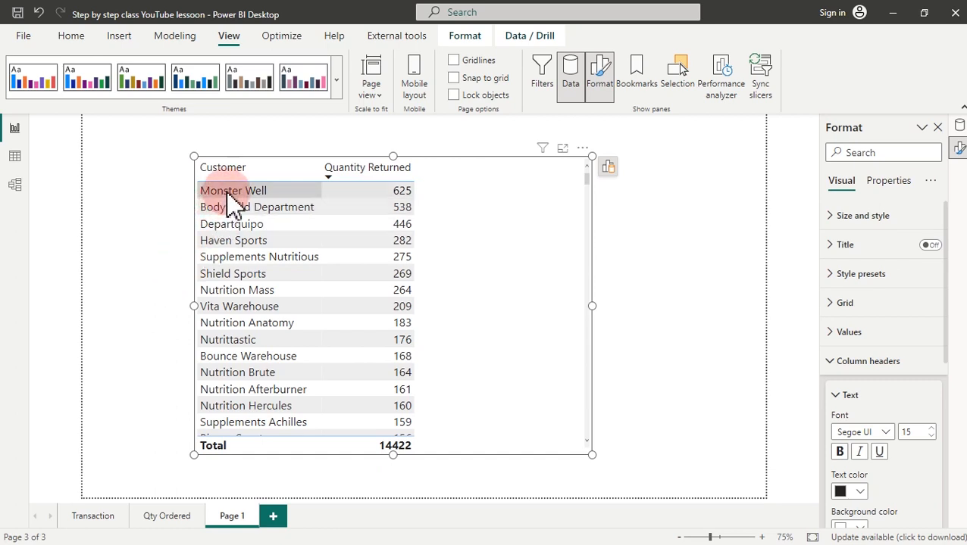
- Sort the customer table by Quantity Returned in ascending order, then back in descending order
click(330, 181)
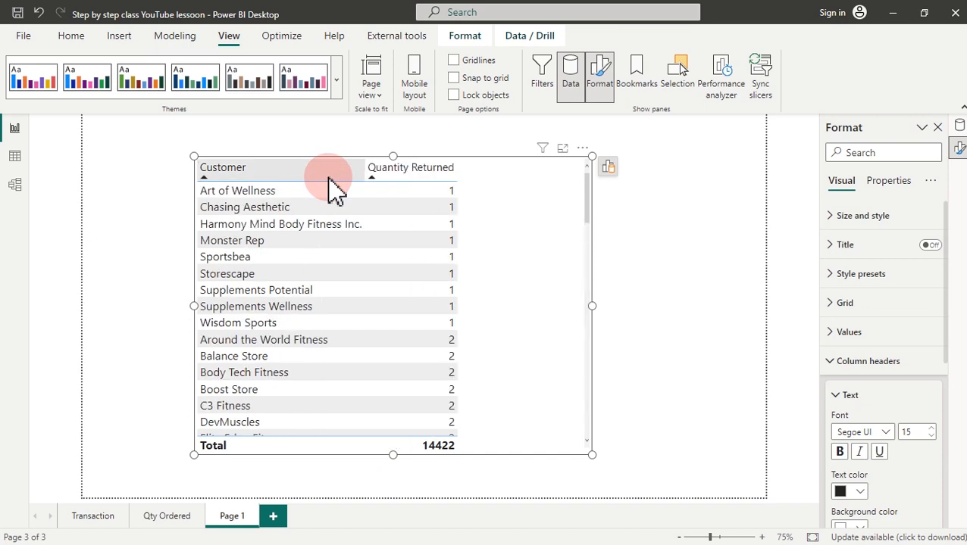
click(373, 183)
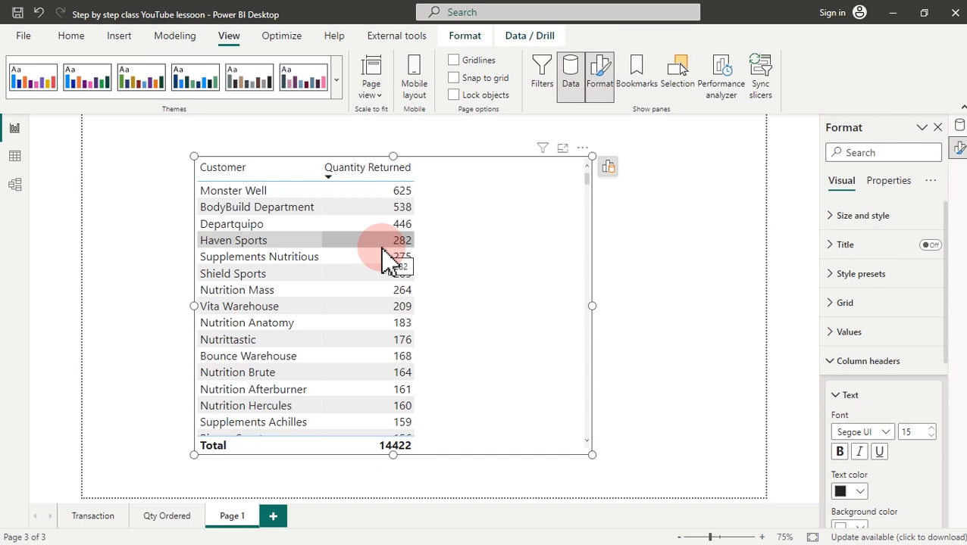
click(381, 244)
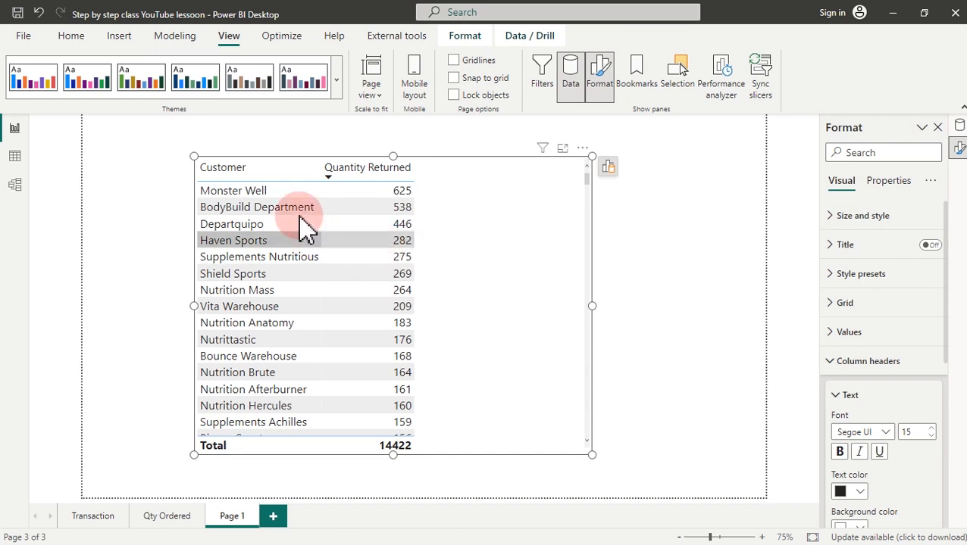
- Create a new measure named Ranking in All Measures and start its formula with the RANKX function
click(959, 127)
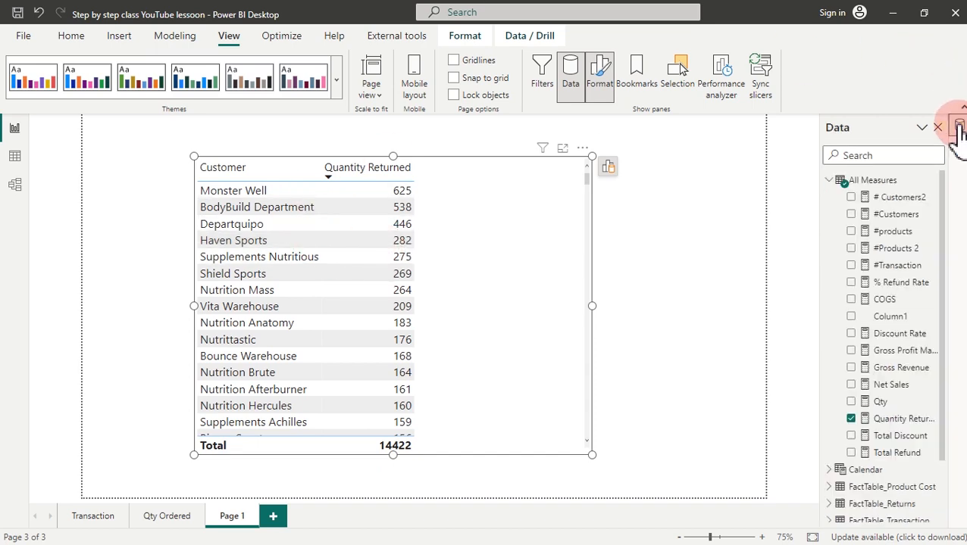
right_click(903, 421)
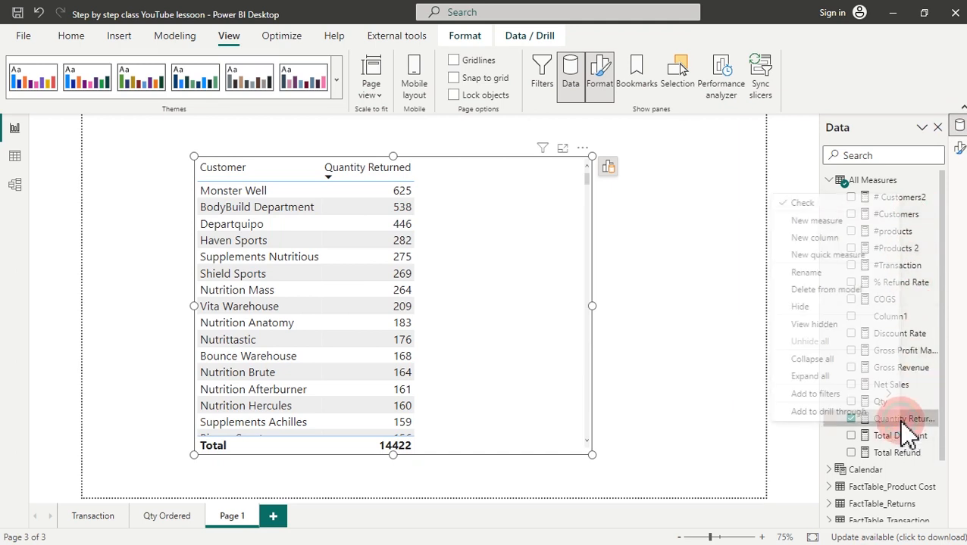
click(838, 222)
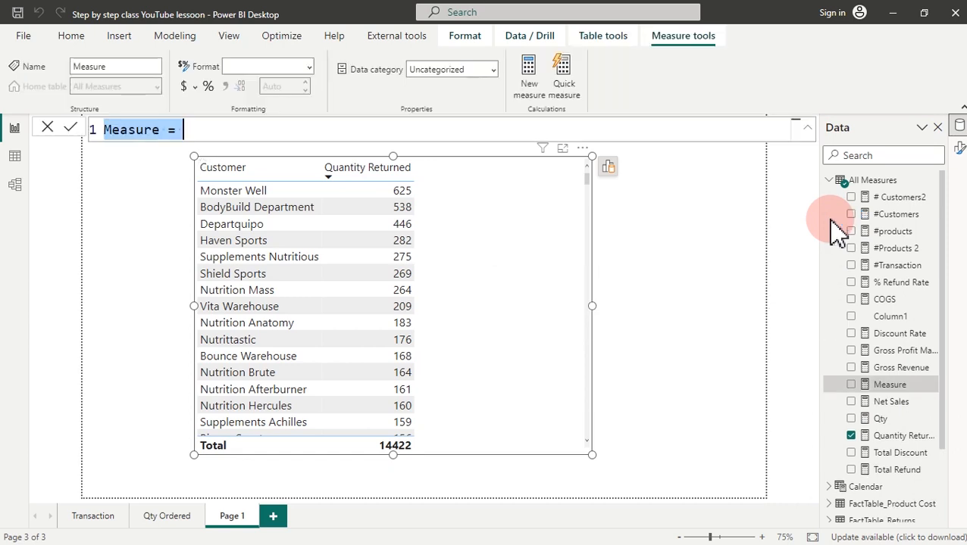
text(Rani)
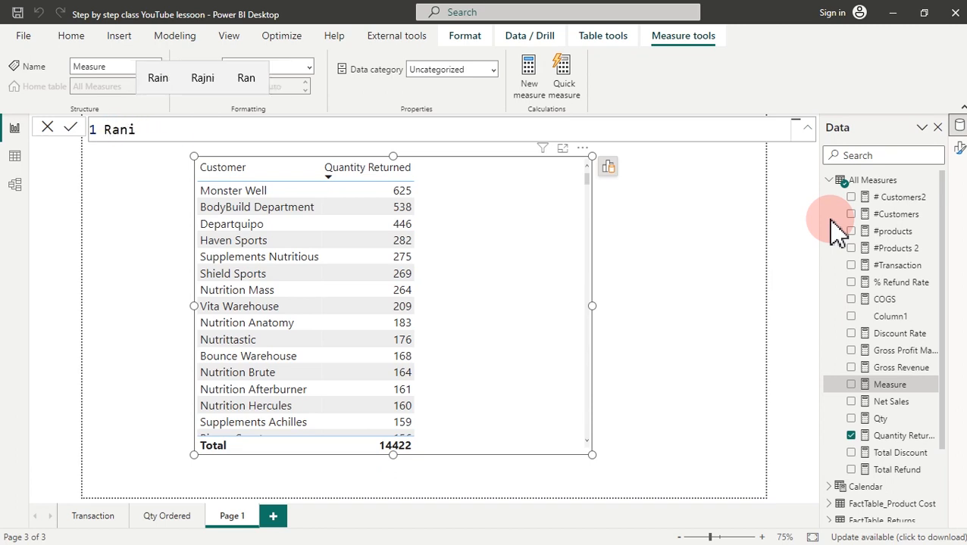
key(BackSpace)
text(king)
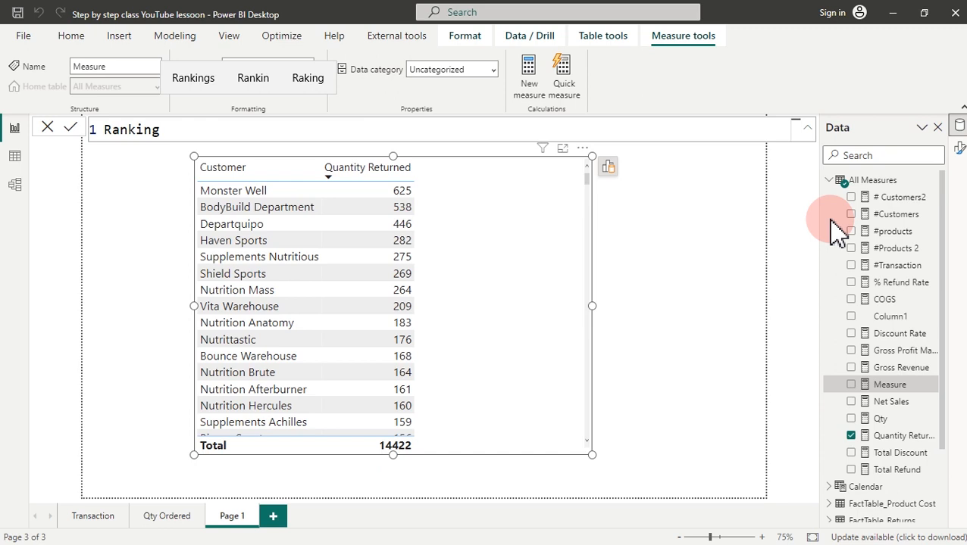
text(=)
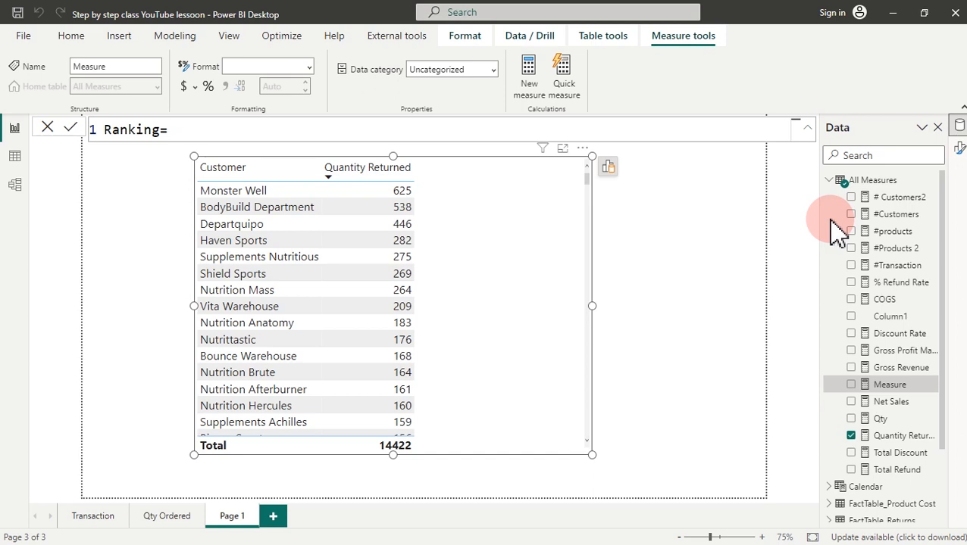
text(rankx)
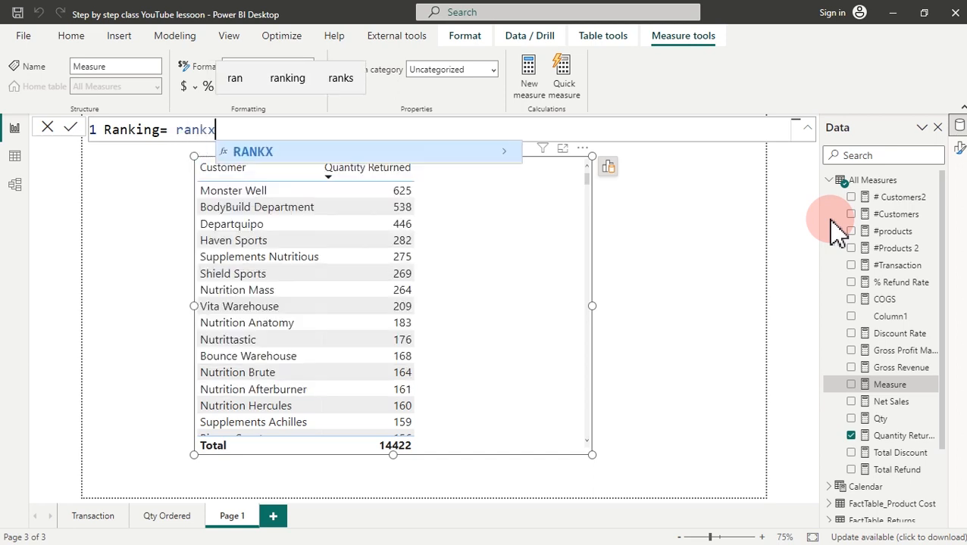
key(Tab)
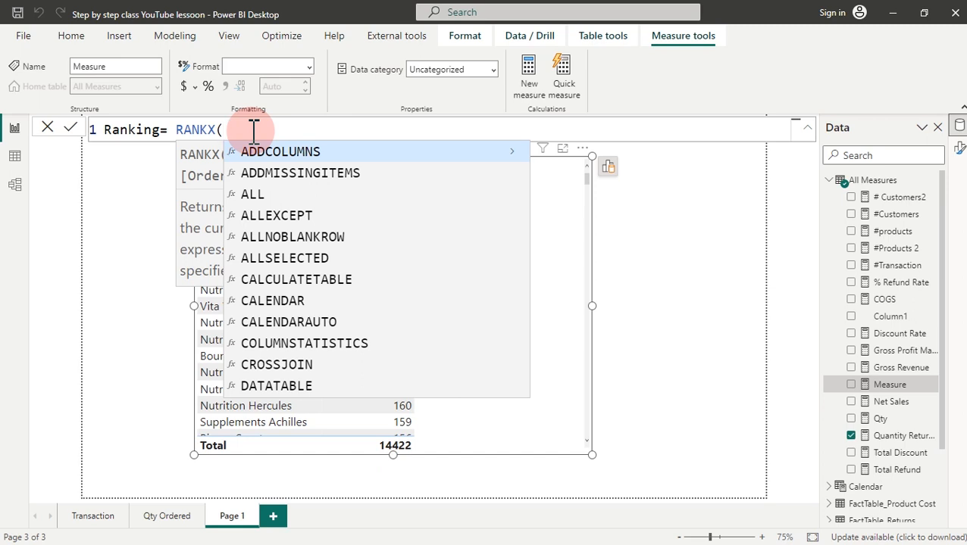
- Enter ALL(Lookup_Customers[Customer]) as the table argument of RANKX in the Ranking formula
text(all)
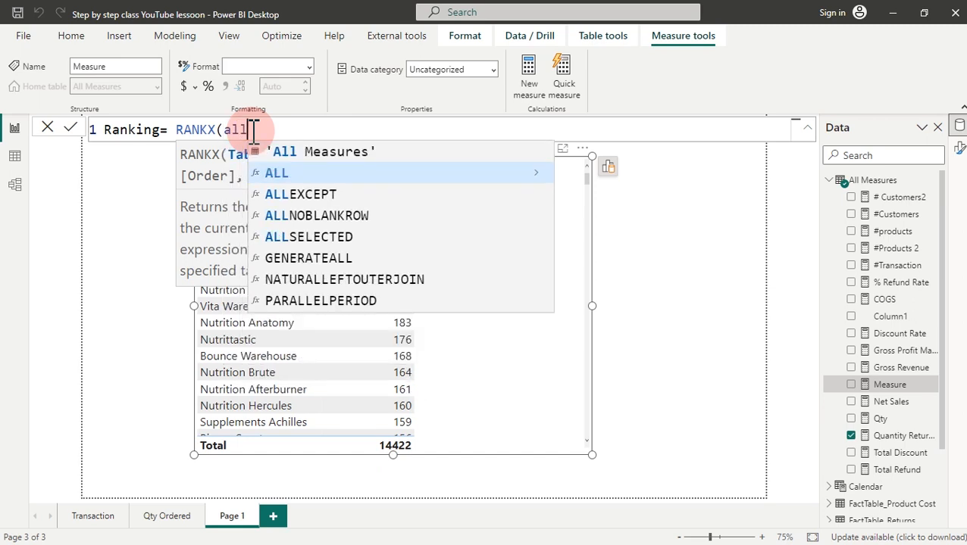
key(Tab)
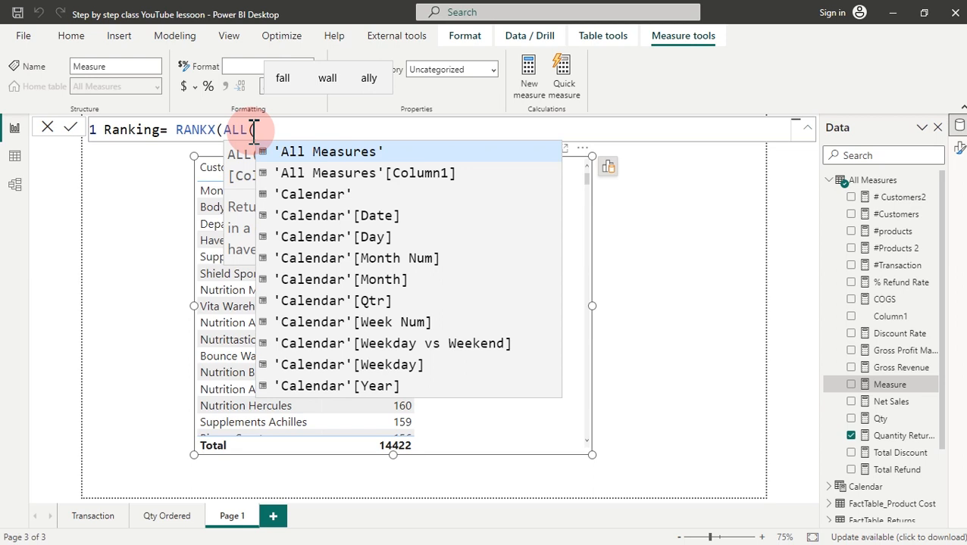
ctrl+scroll(254, 129, up, 2)
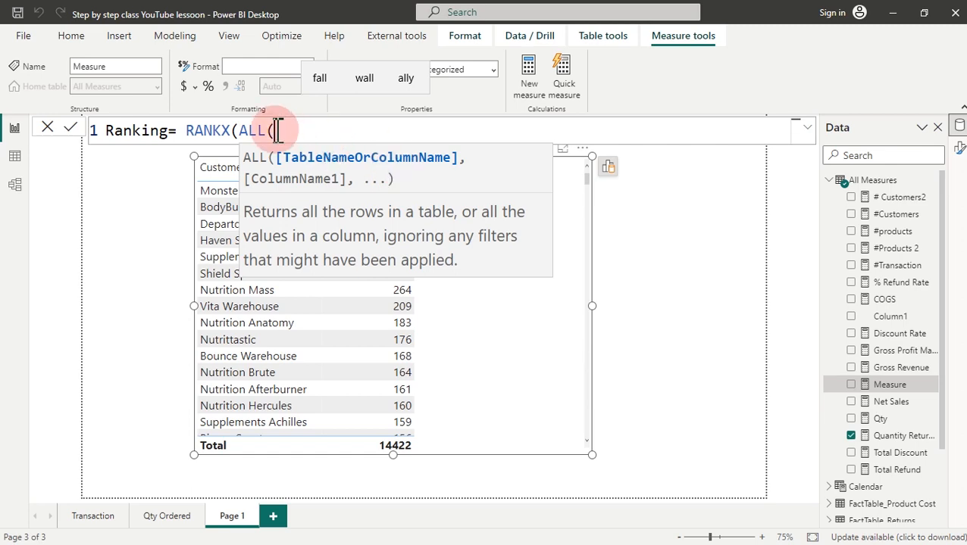
text(cus)
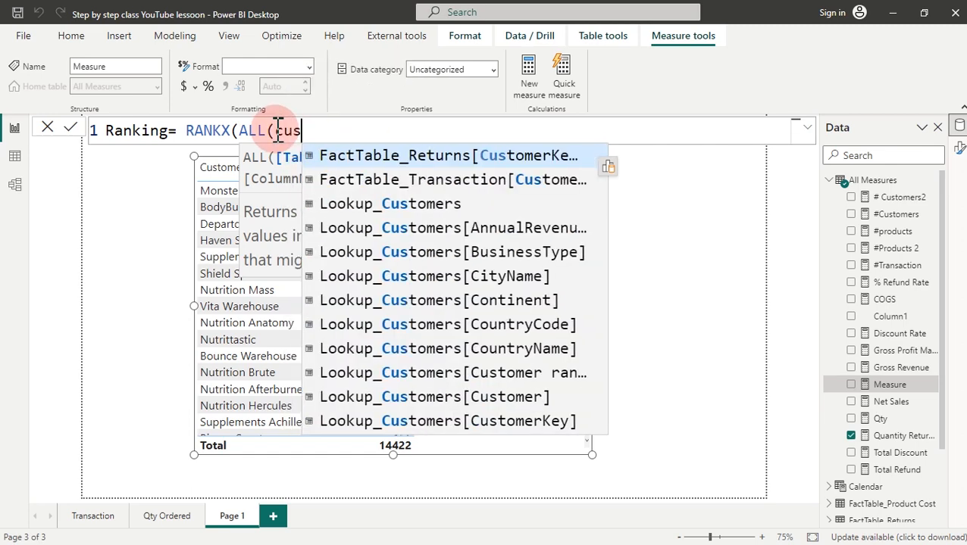
text(tomer)
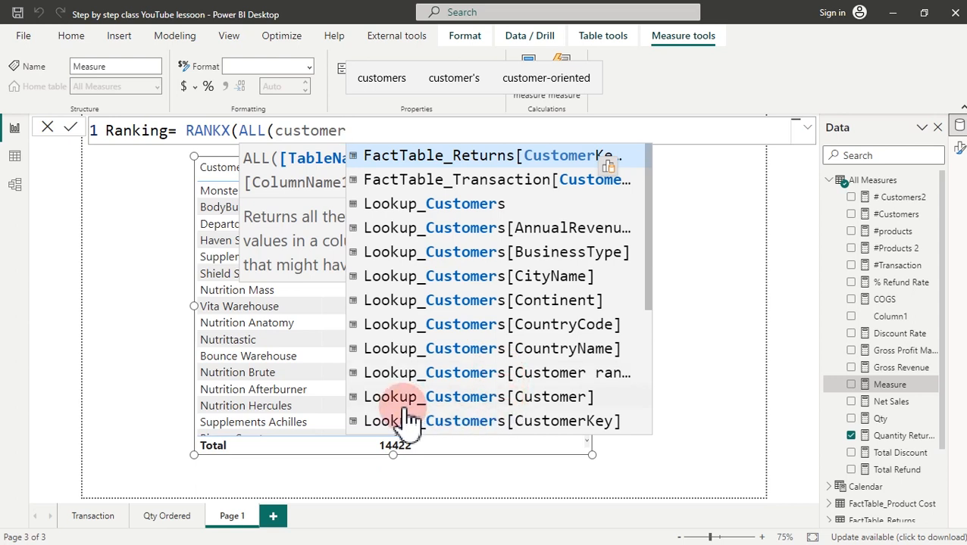
click(532, 400)
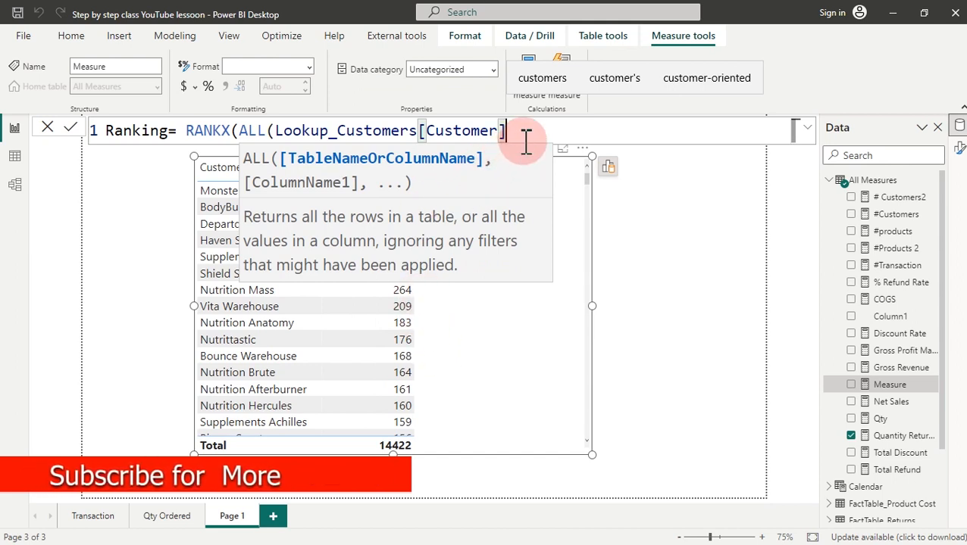
text(),)
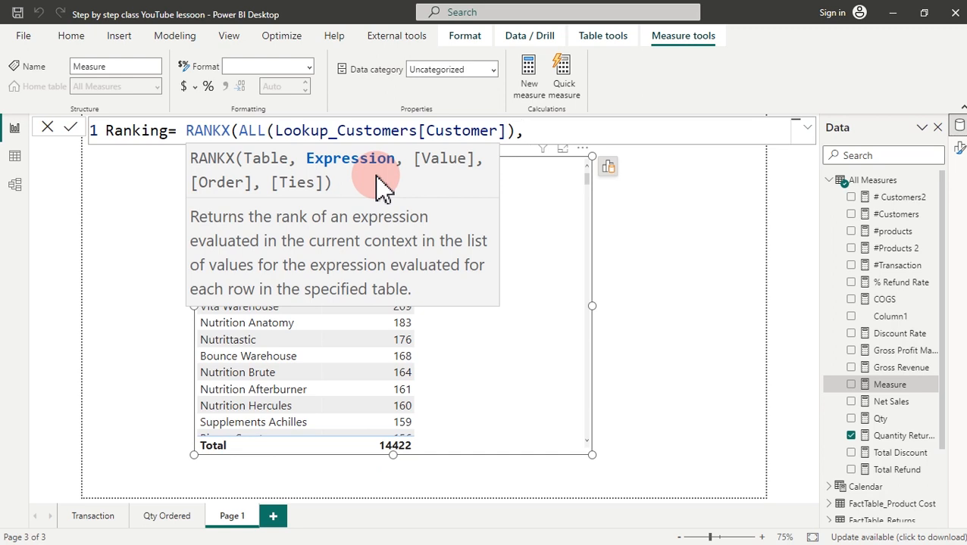
- Use the [Quantity Returned] measure as the RANKX expression to rank by
text([)
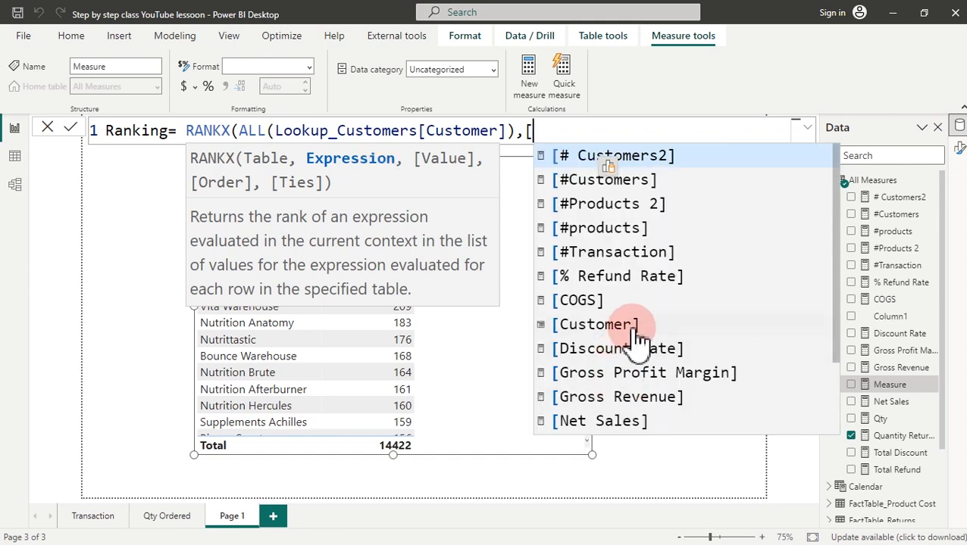
scroll(640, 341, down, 1)
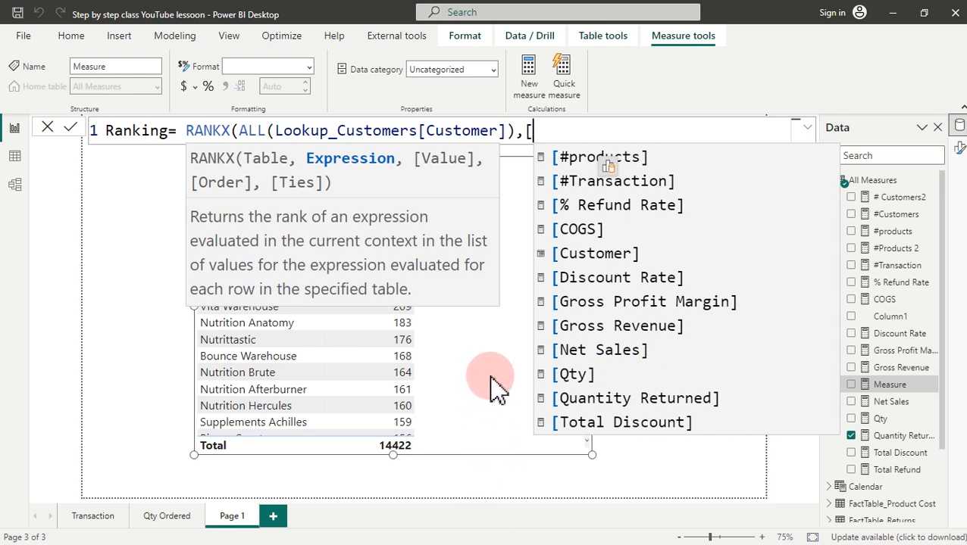
scroll(651, 333, up, 1)
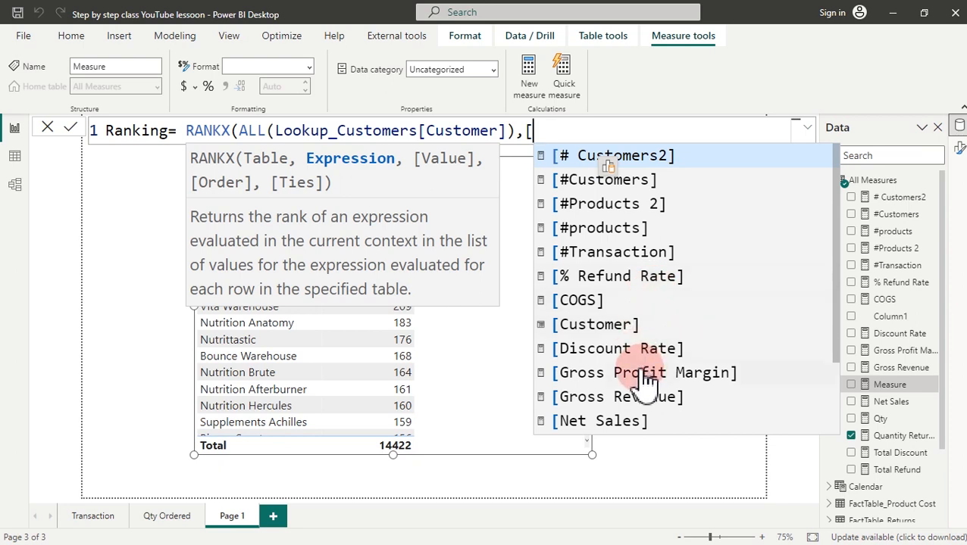
text(q)
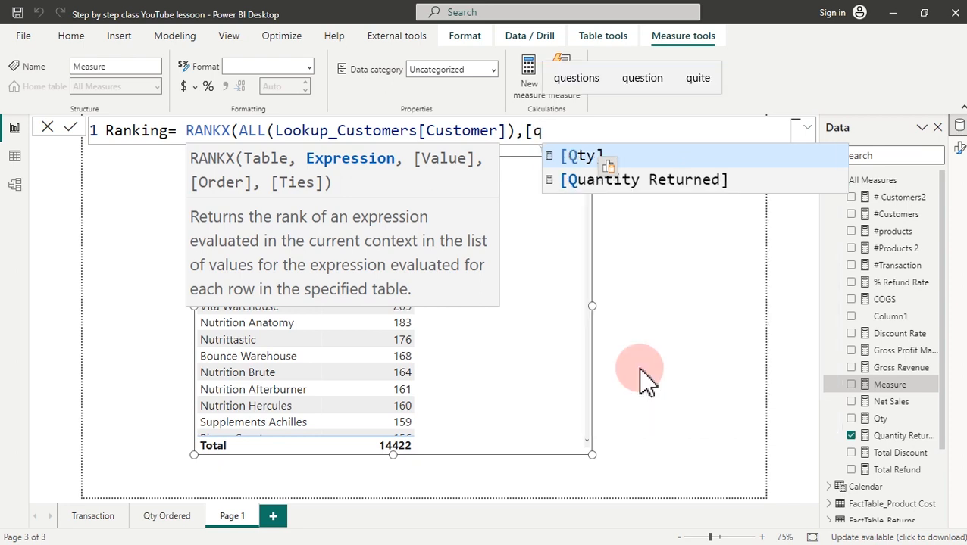
click(685, 182)
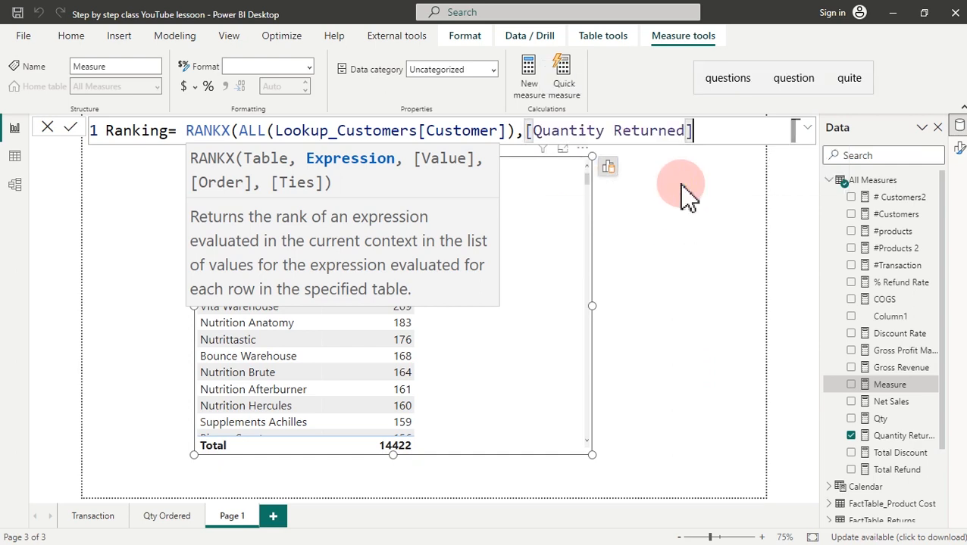
- Leave the RANKX value argument empty, set the order to DESC, and close and commit the Ranking formula
text(,)
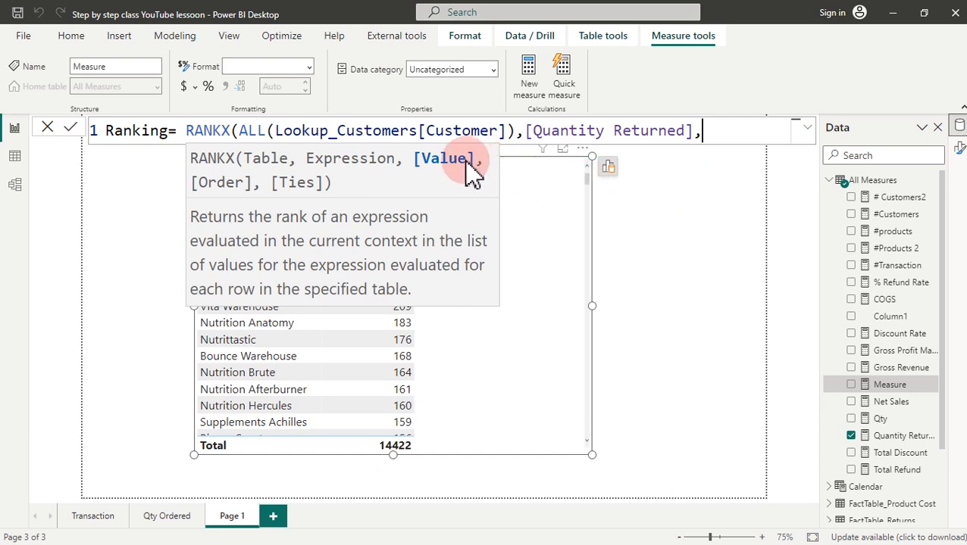
text(,)
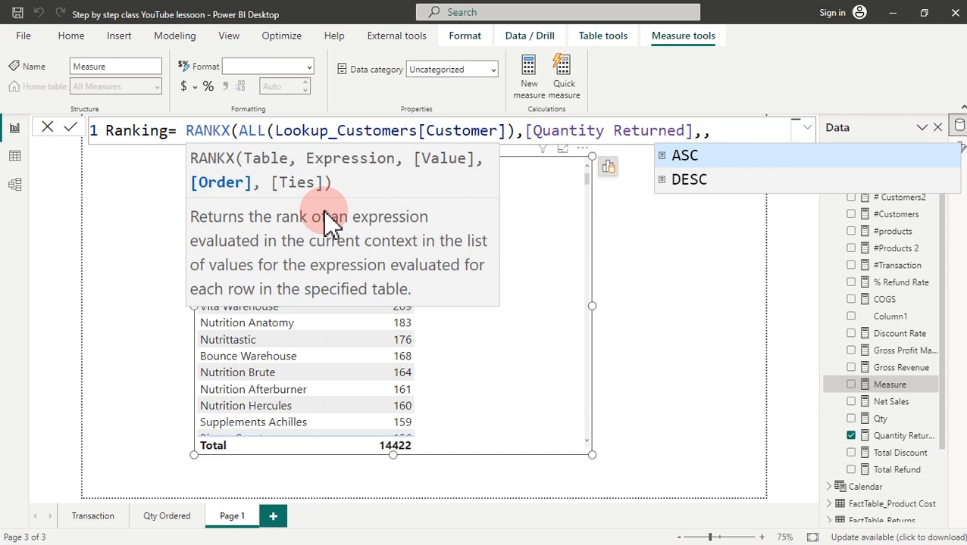
key(Down)
key(Tab)
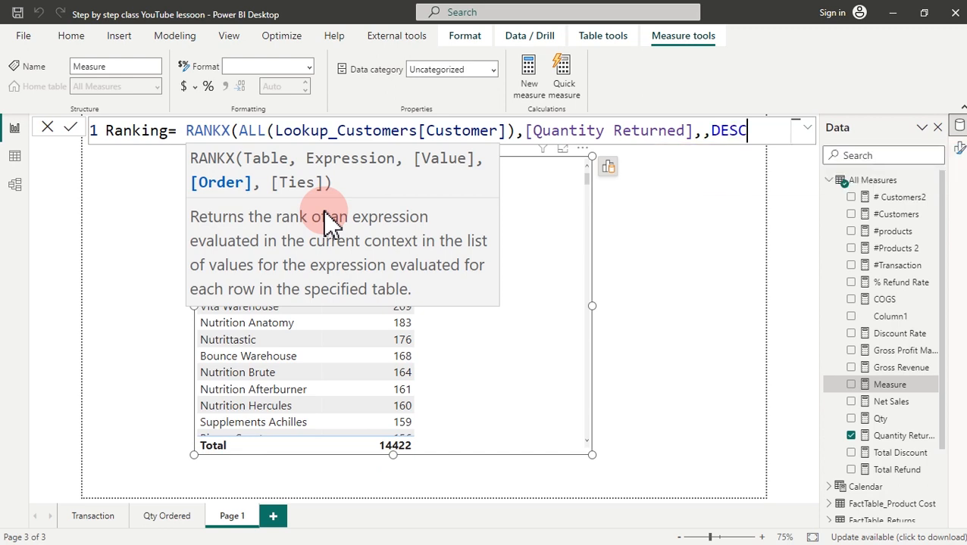
text())
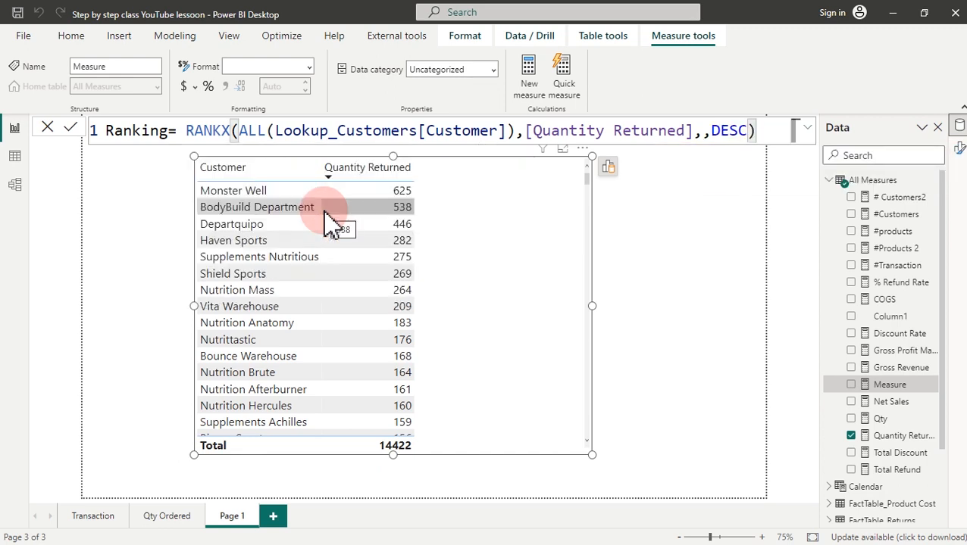
click(327, 215)
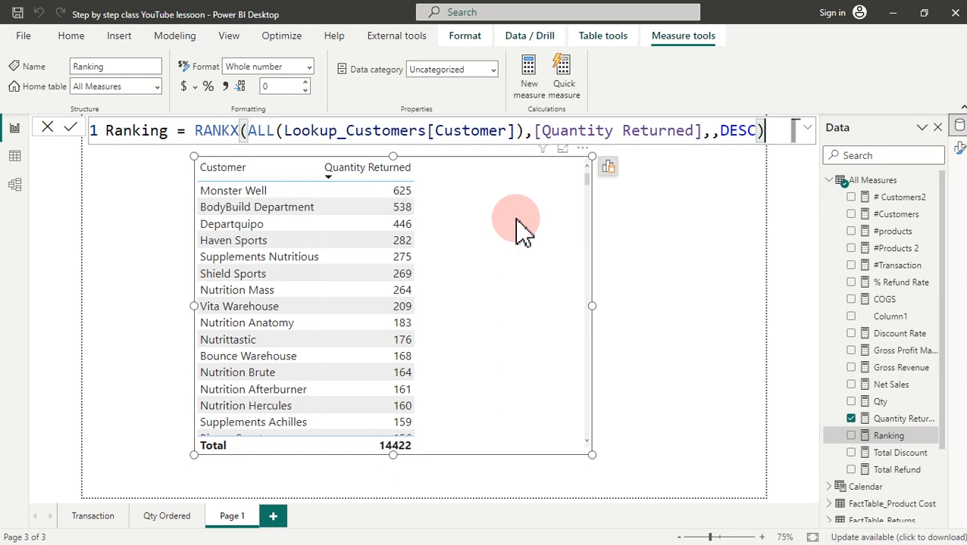
- Add the Ranking measure as a column in the customer table on Page 1
click(858, 436)
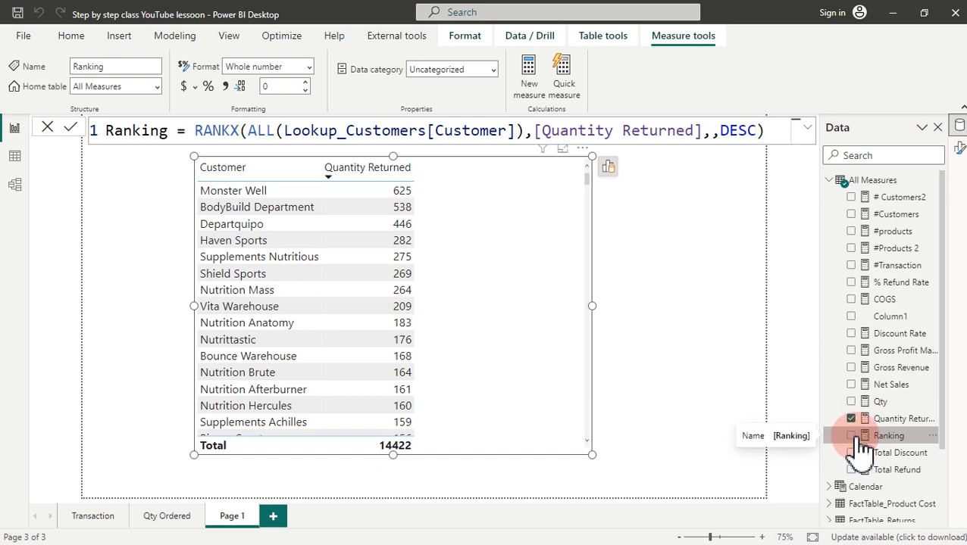
mouse_move(860, 440)
mouse_down()
mouse_move(593, 292)
mouse_move(841, 377)
mouse_move(615, 308)
mouse_move(855, 417)
mouse_move(852, 438)
mouse_up()
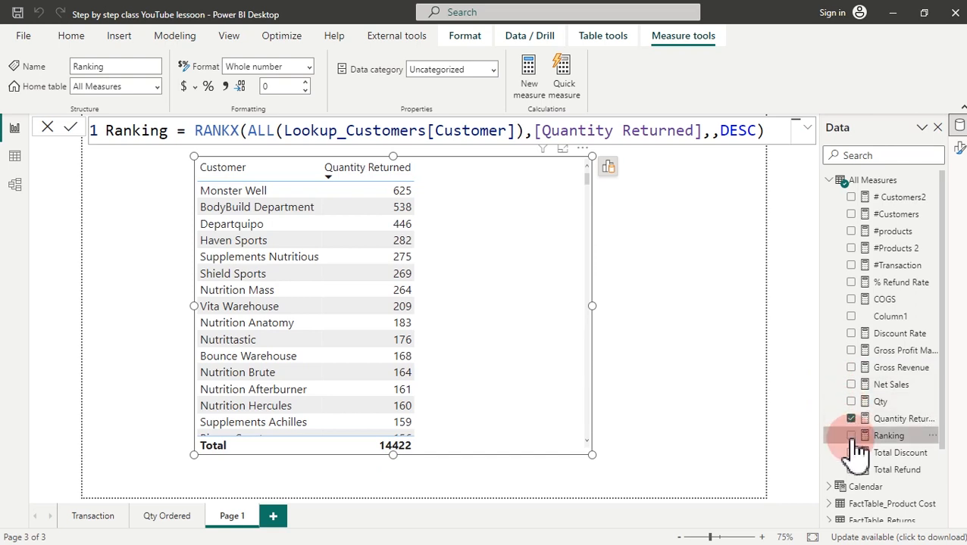
click(851, 437)
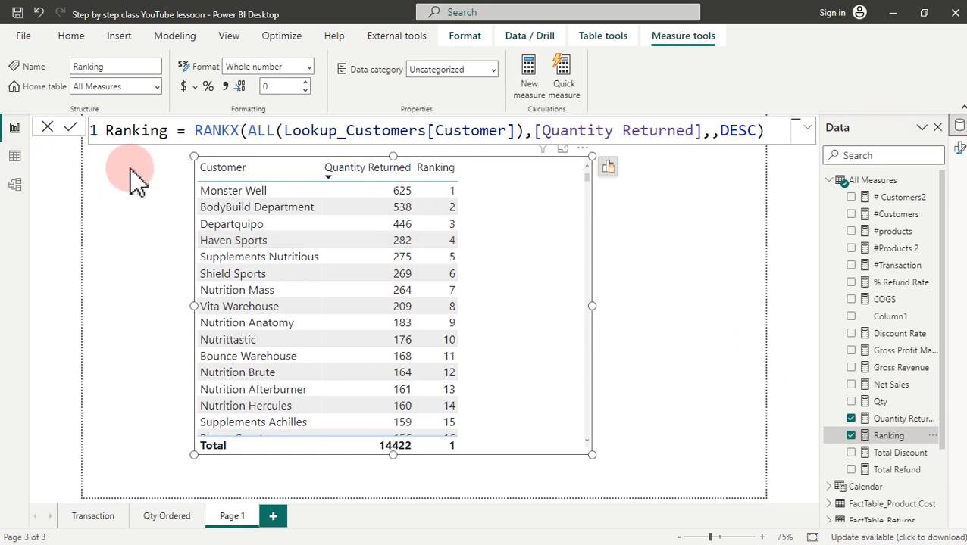
- Move the RANKX expression of the Ranking measure to a new line and assign it to a variable with VAR Rank_Customers =
click(195, 130)
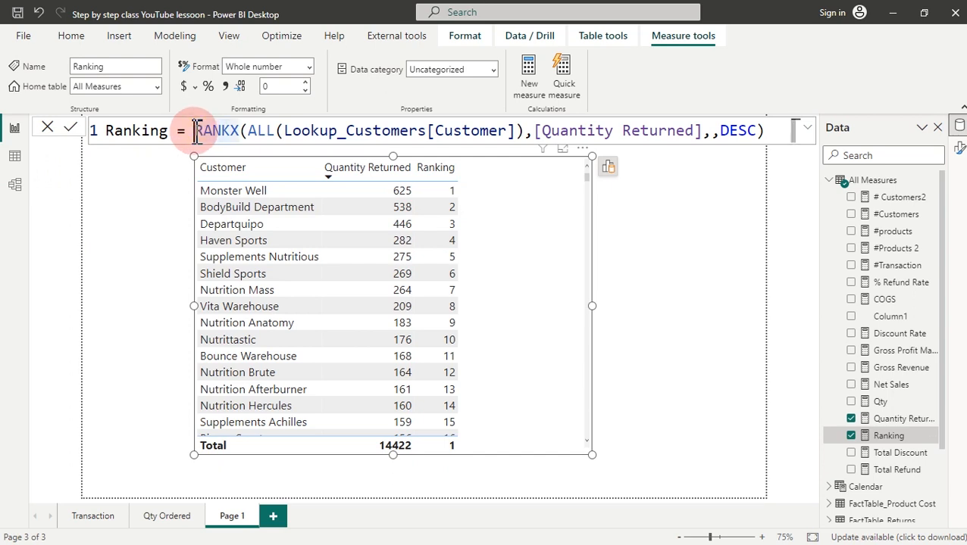
key(shift+Return)
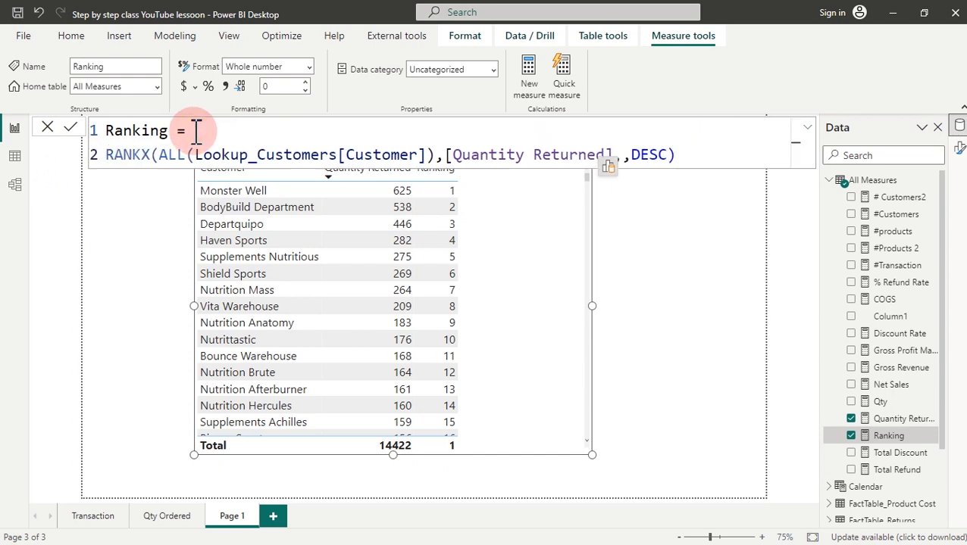
text(VAR)
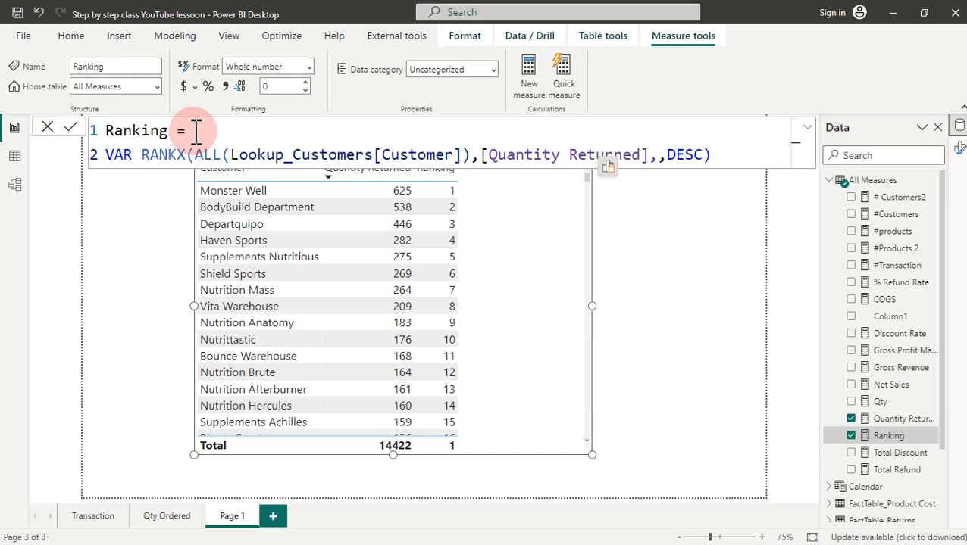
text(ran)
key(BackSpace)
key(BackSpace)
key(BackSpace)
text(Rank)
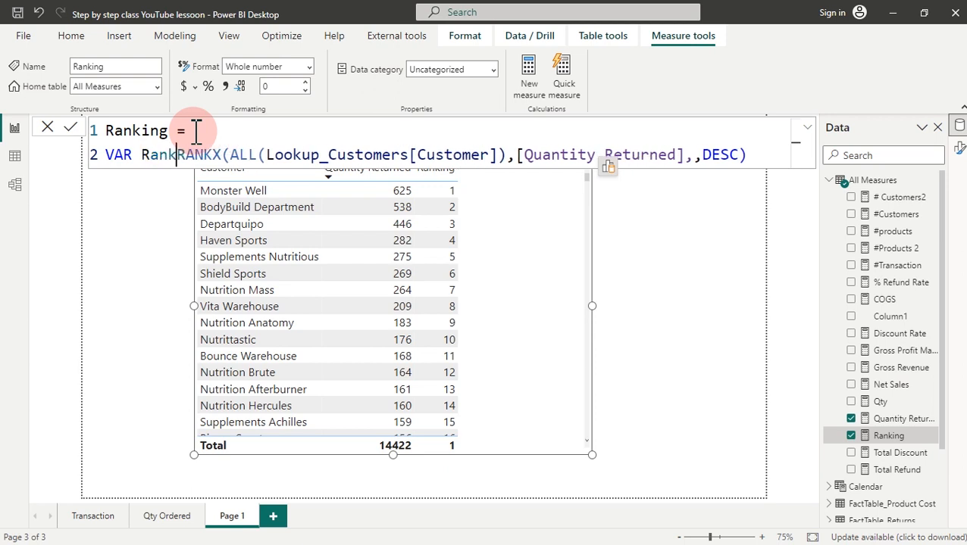
text(_Custome)
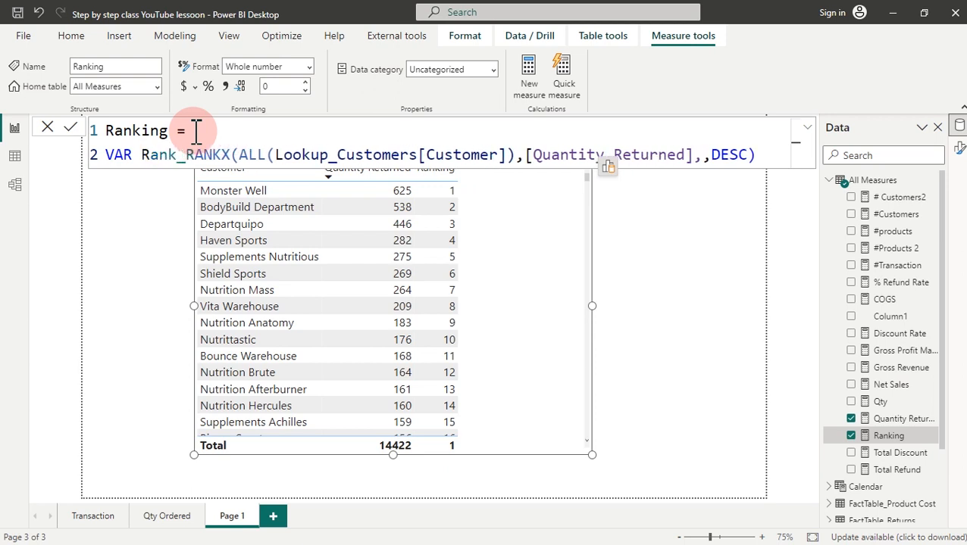
text(r)
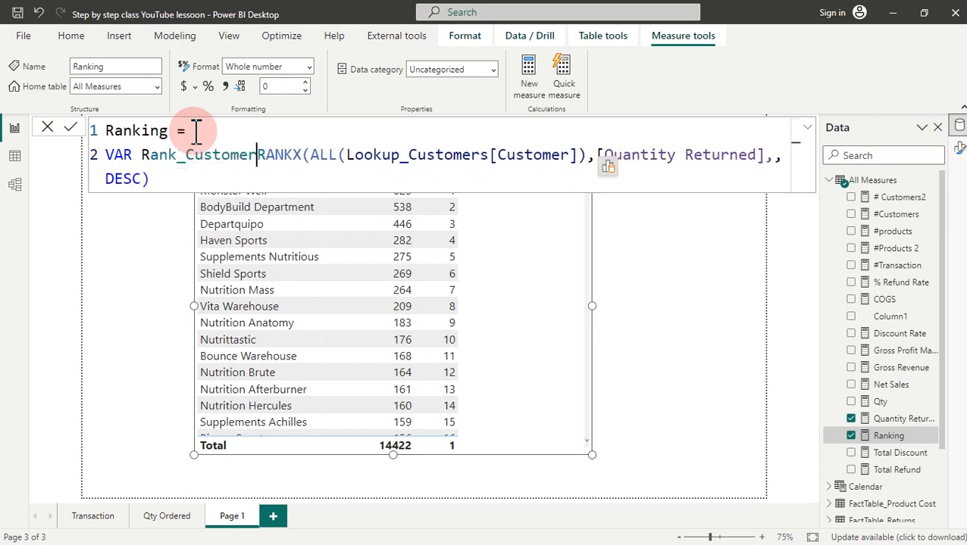
text(s =)
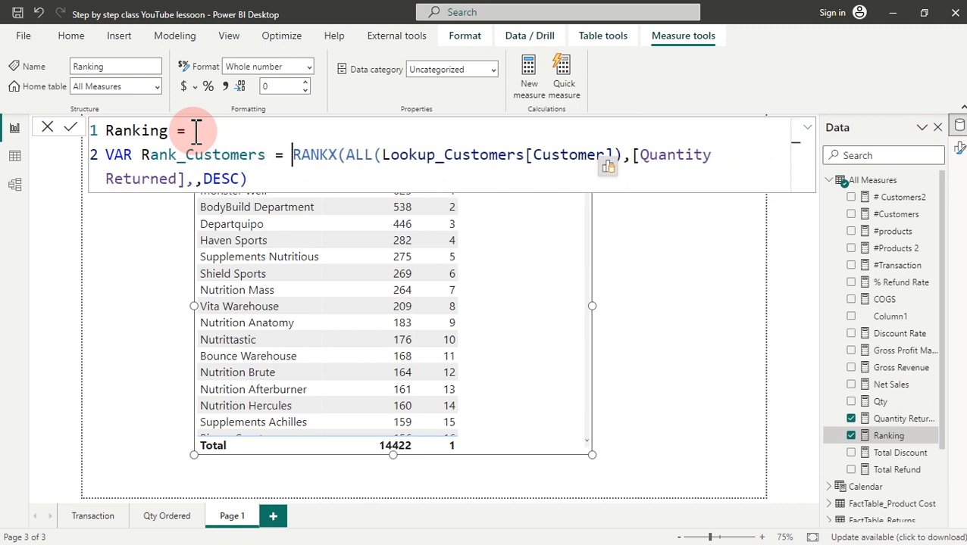
- Place the RANKX expression on its own indented line beneath VAR Rank_Customers = in the Ranking formula
key(shift+Return)
key(Tab)
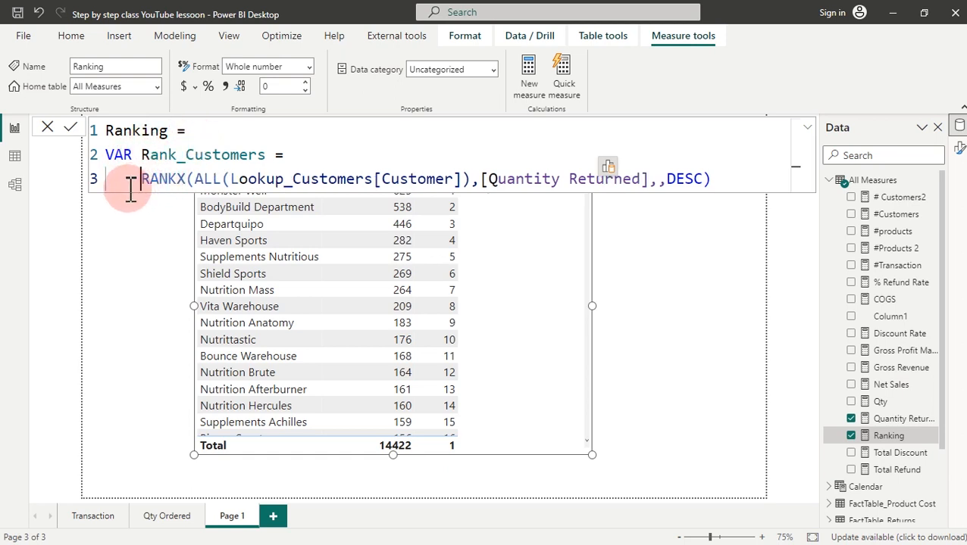
drag(132, 181, 381, 191)
click(266, 155)
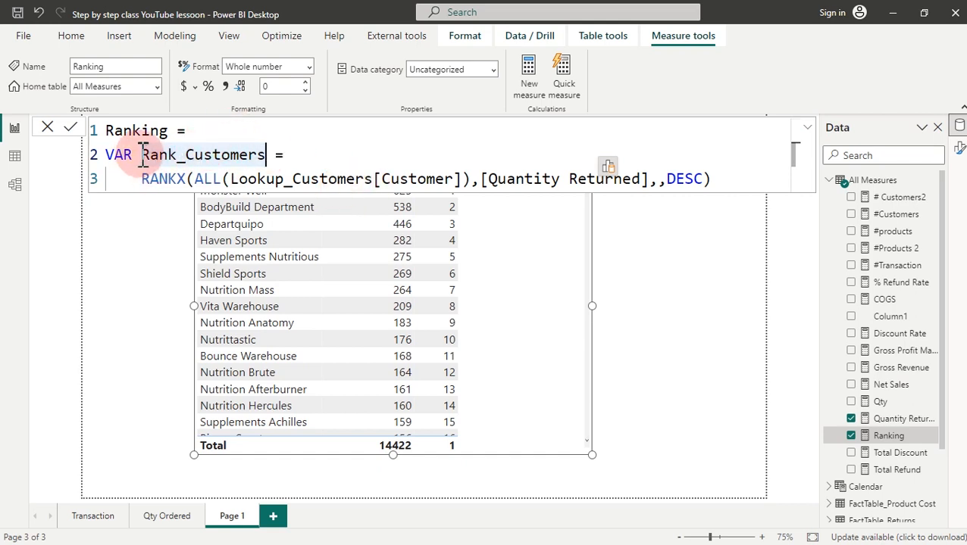
drag(141, 154, 268, 155)
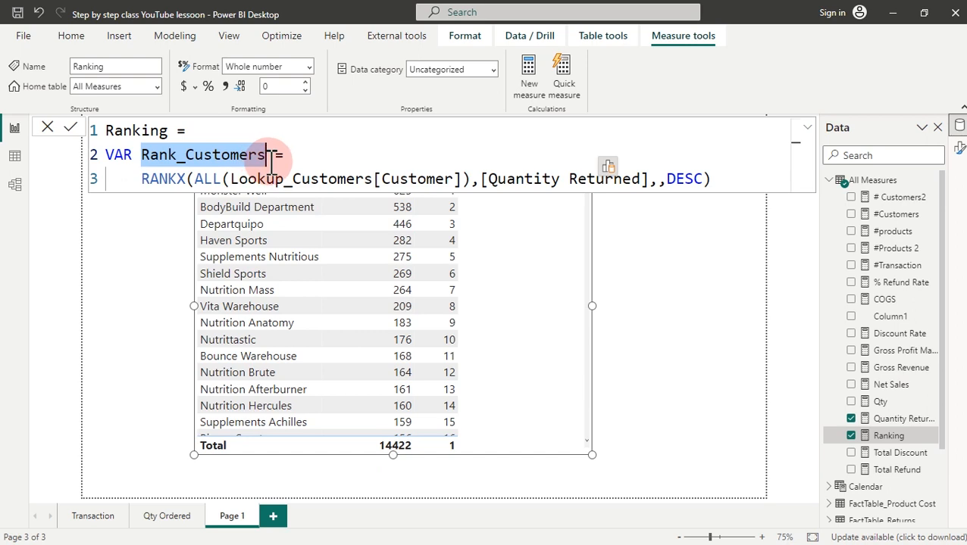
click(293, 152)
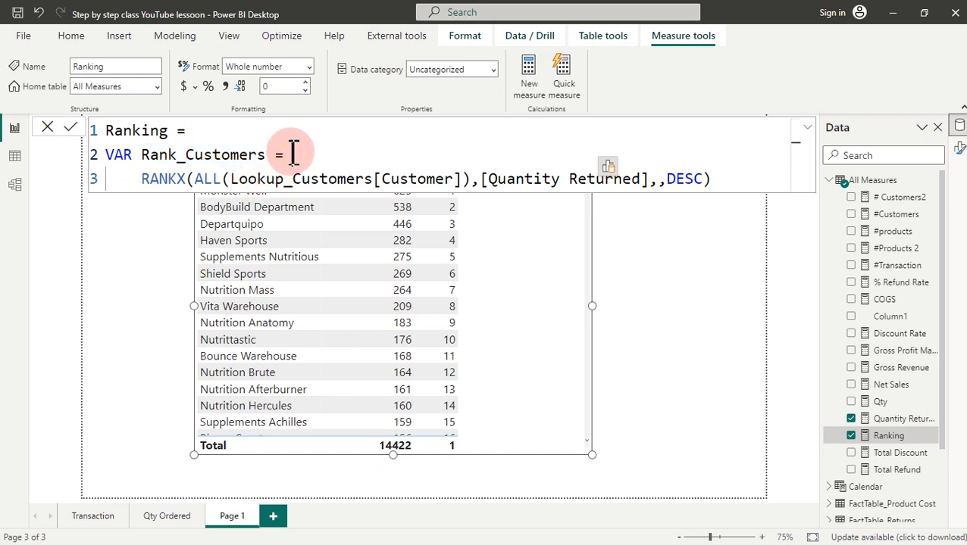
- Declare a second variable, VAR Result =, on a new line after the RANKX expression
click(737, 180)
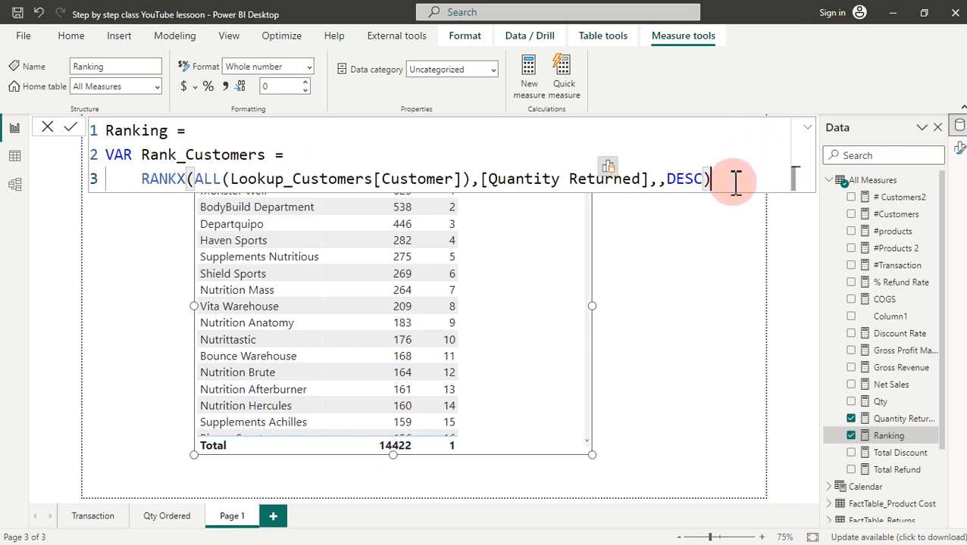
key(shift+Return)
key(shift+Return)
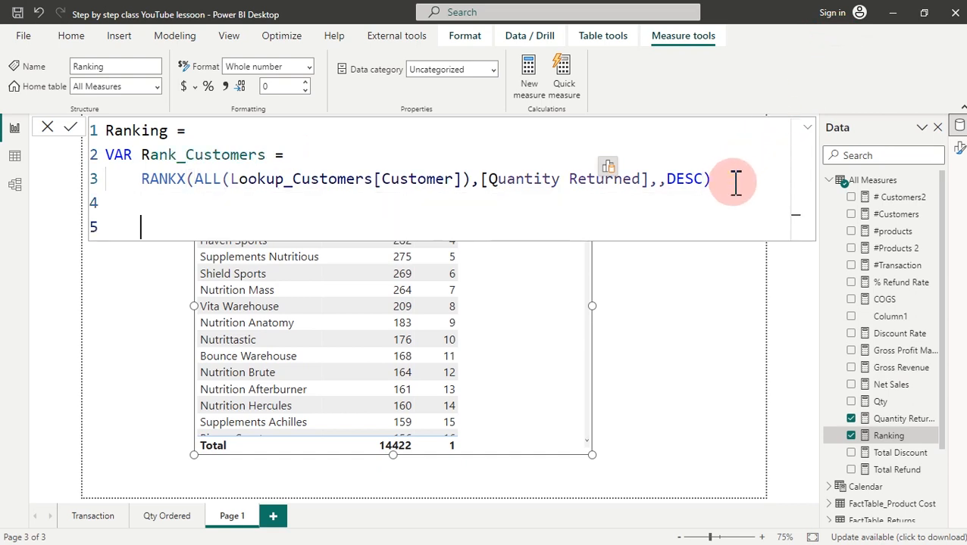
key(BackSpace)
text(VAR)
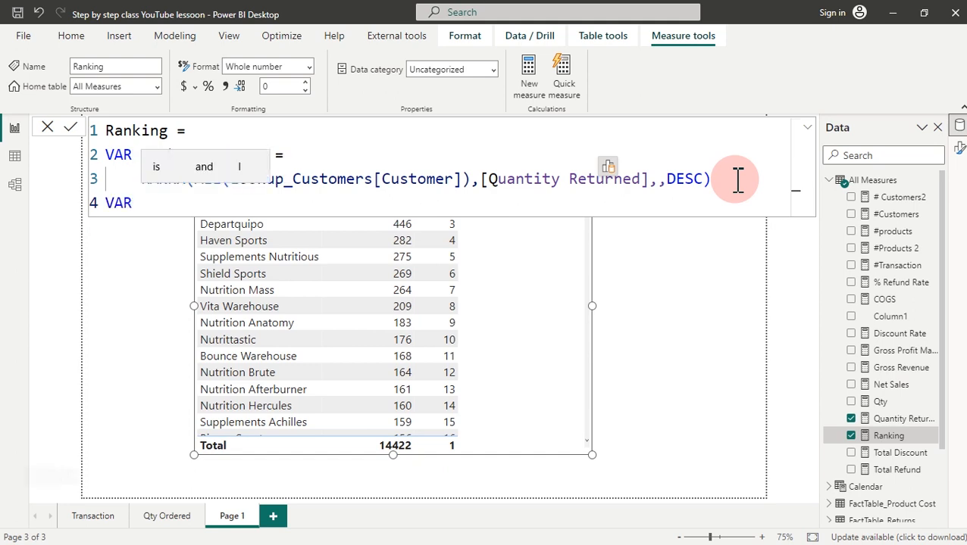
text( Result)
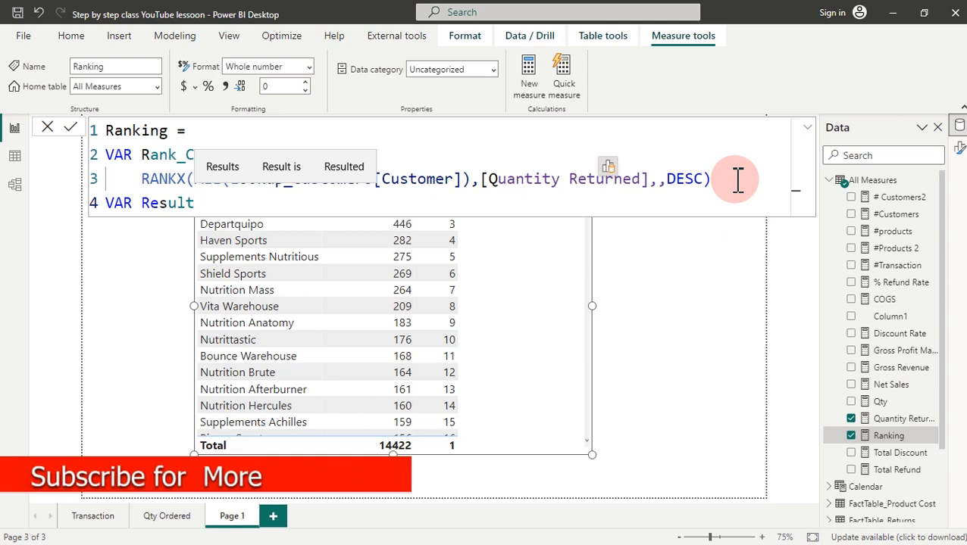
text( =)
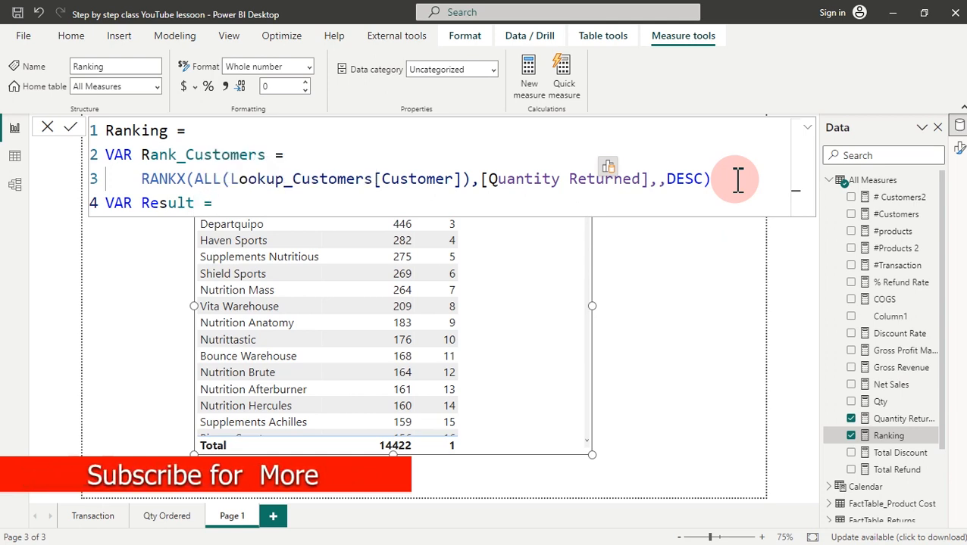
- Start an IF function on an indented line under Result with the logical test Rank_Customers<=3
key(Return)
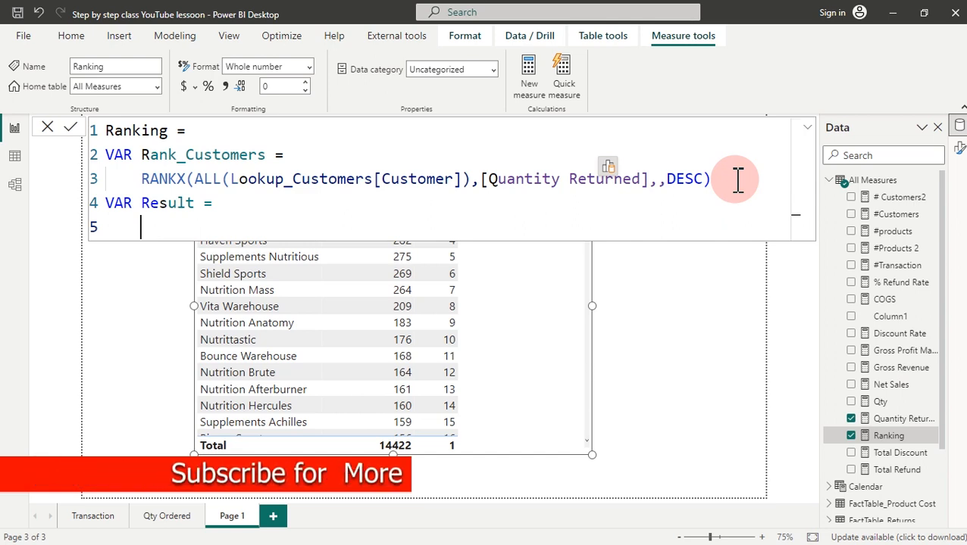
text(if)
key(Tab)
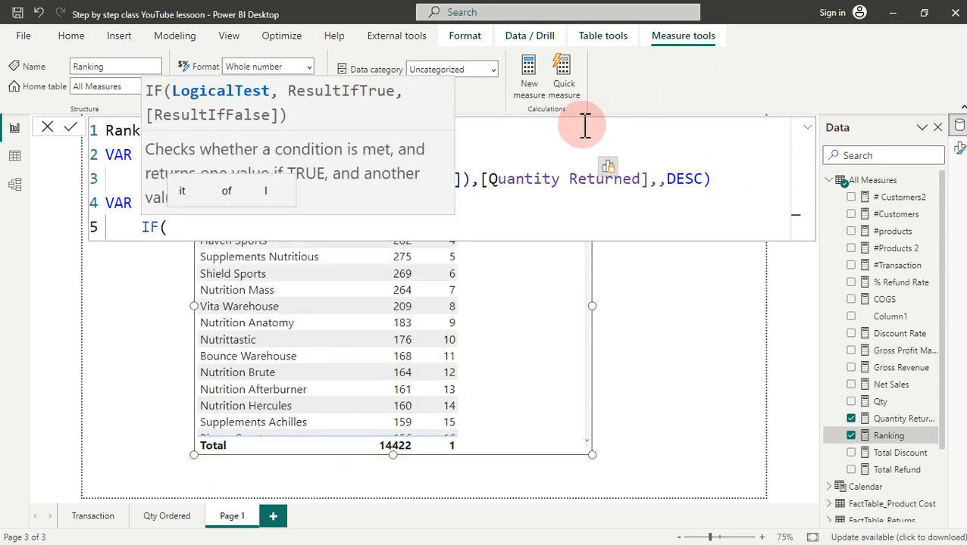
click(523, 153)
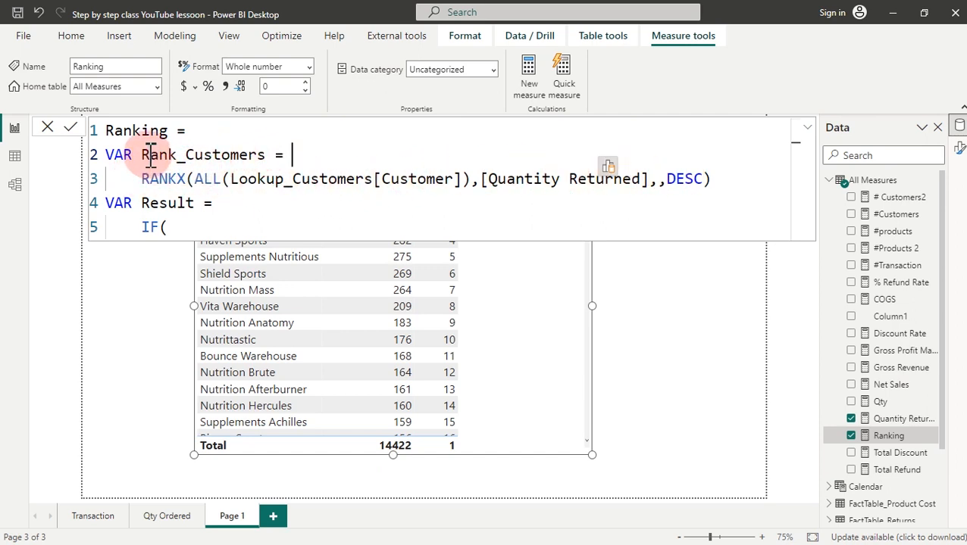
click(175, 228)
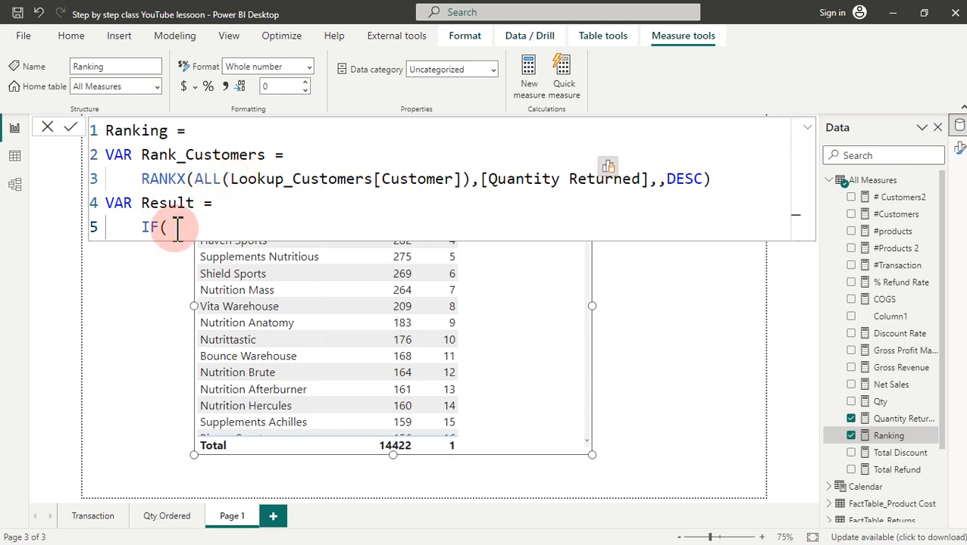
text(rank)
key(Down)
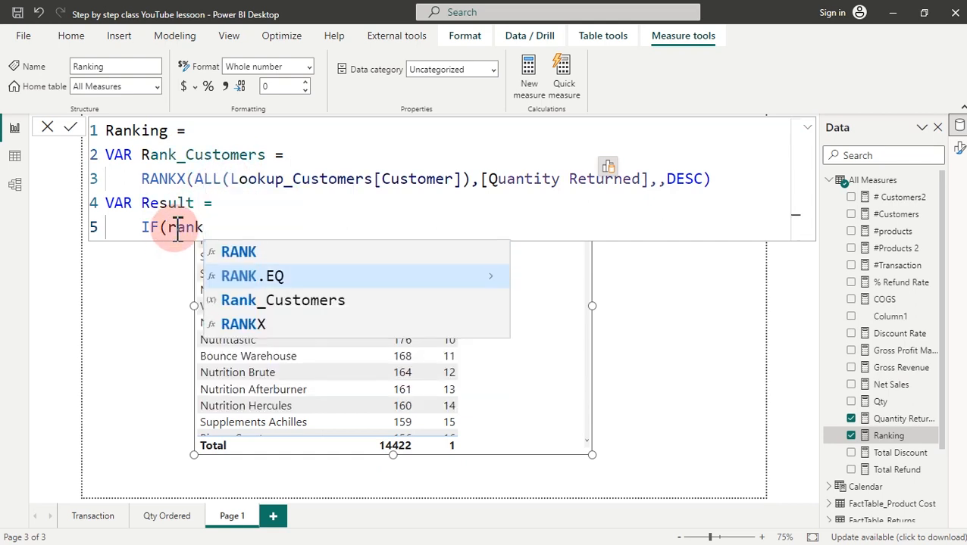
key(Down)
key(Up)
key(Tab)
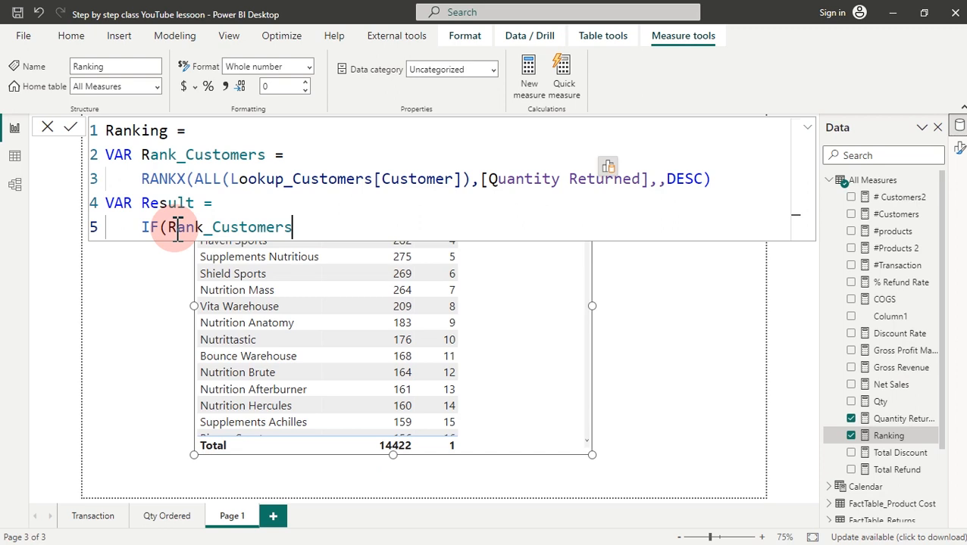
text(<=3,)
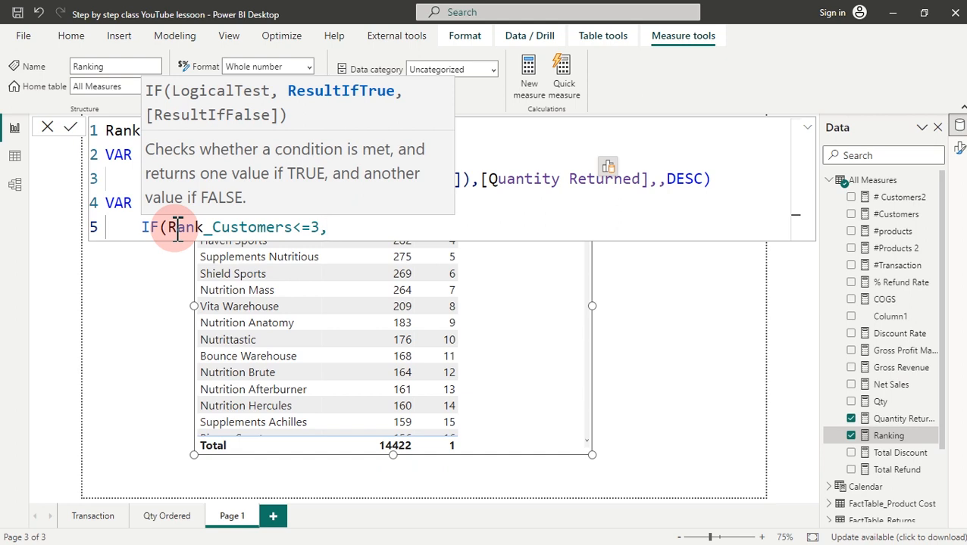
- Make the IF return [Quantity Returned] when true and an empty string "" when false, and close the function
text([)
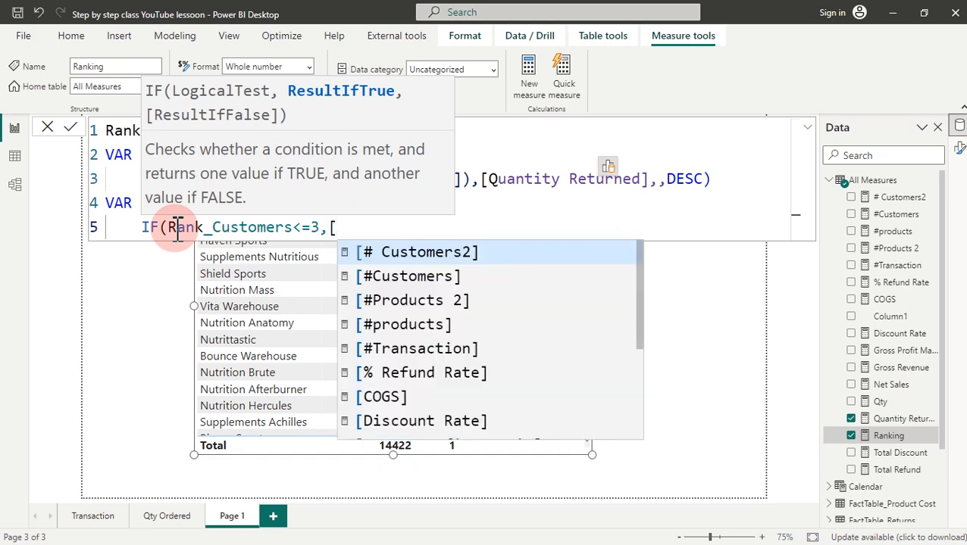
text(q)
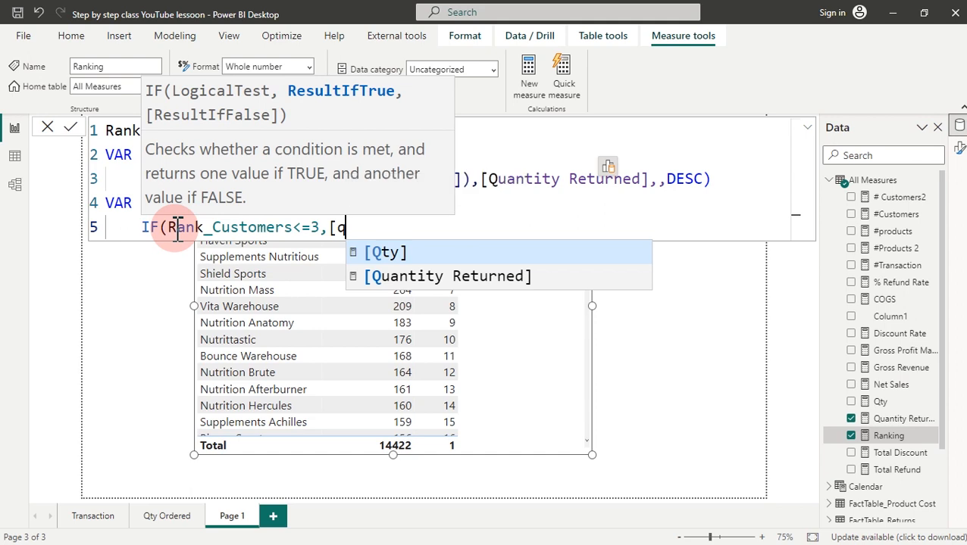
key(Down)
key(Tab)
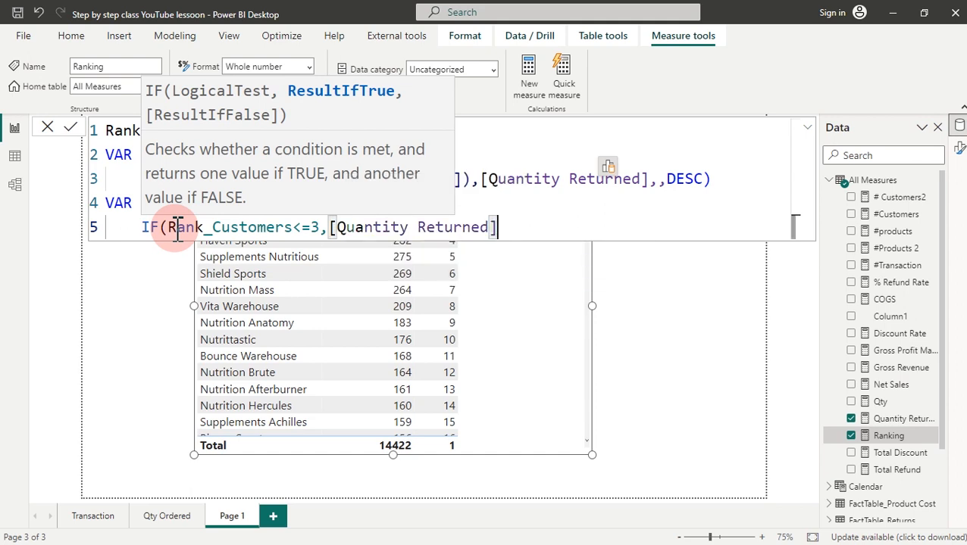
text())
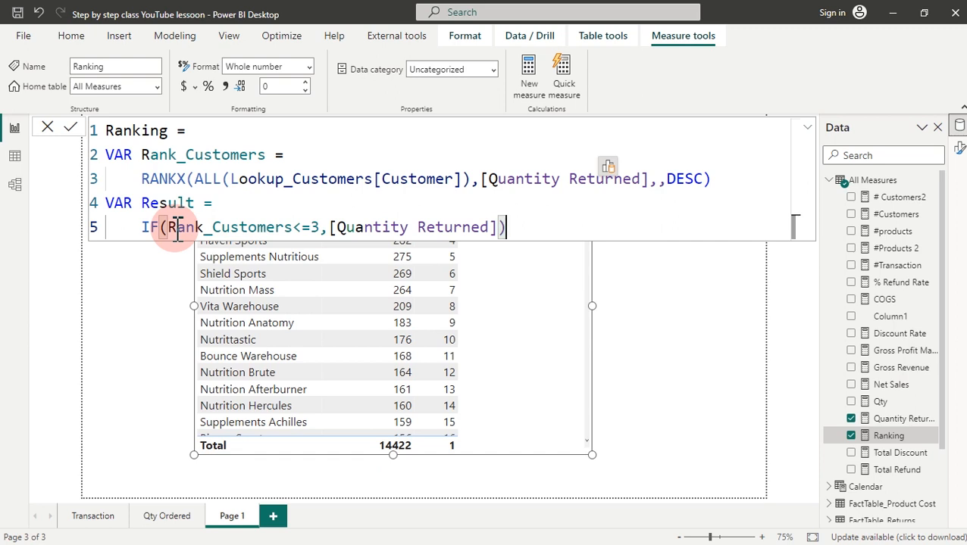
key(BackSpace)
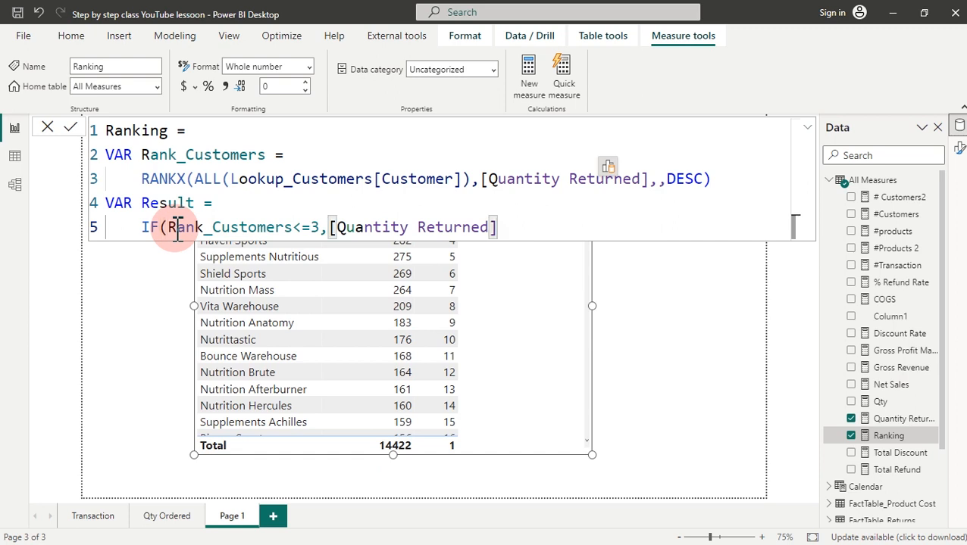
text(,)
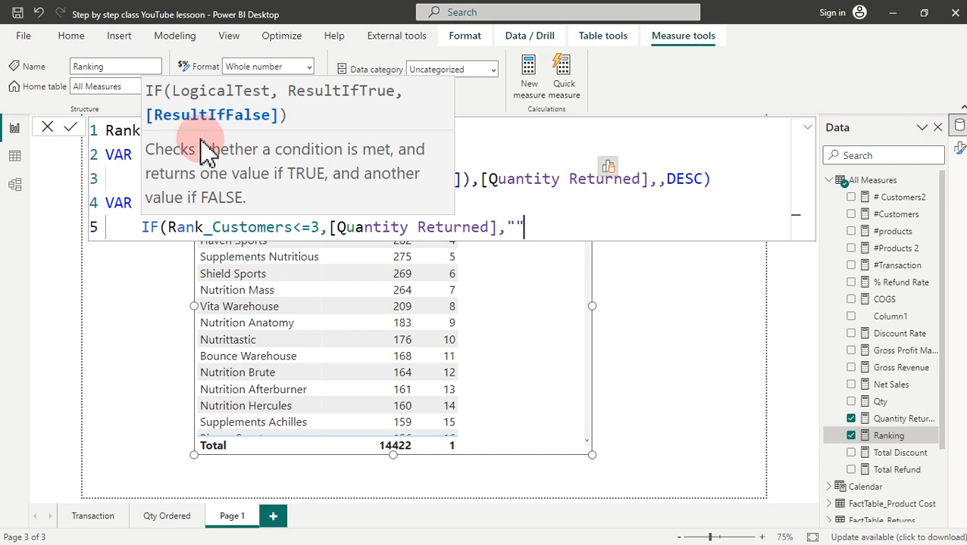
text())
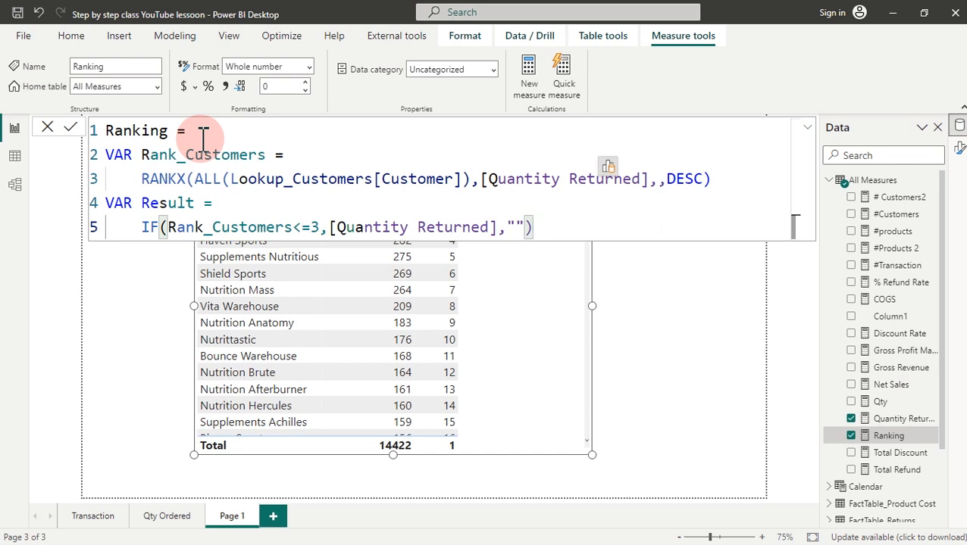
- End the Ranking formula with RETURN followed by the Result variable, leaving a blank line before it, and commit the measure
key(Return)
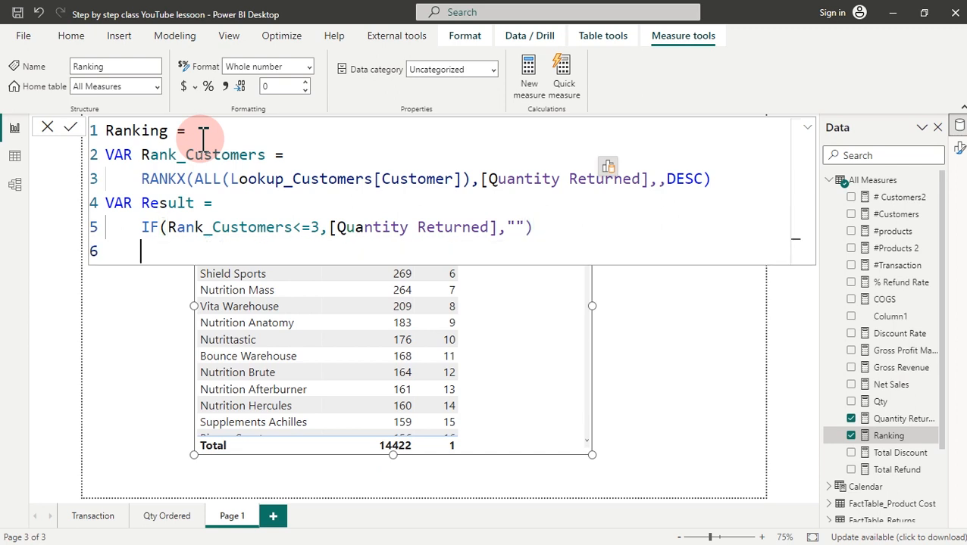
key(Return)
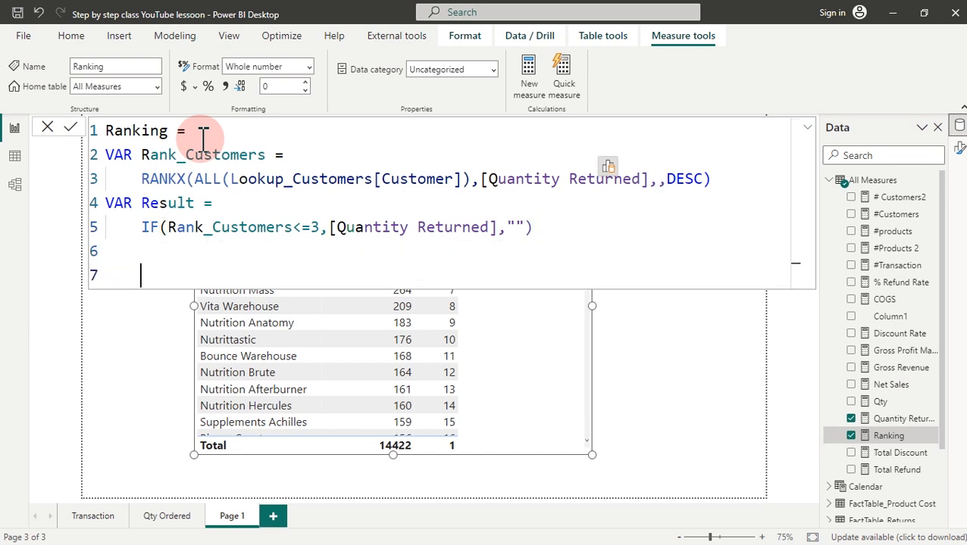
text(RETURN)
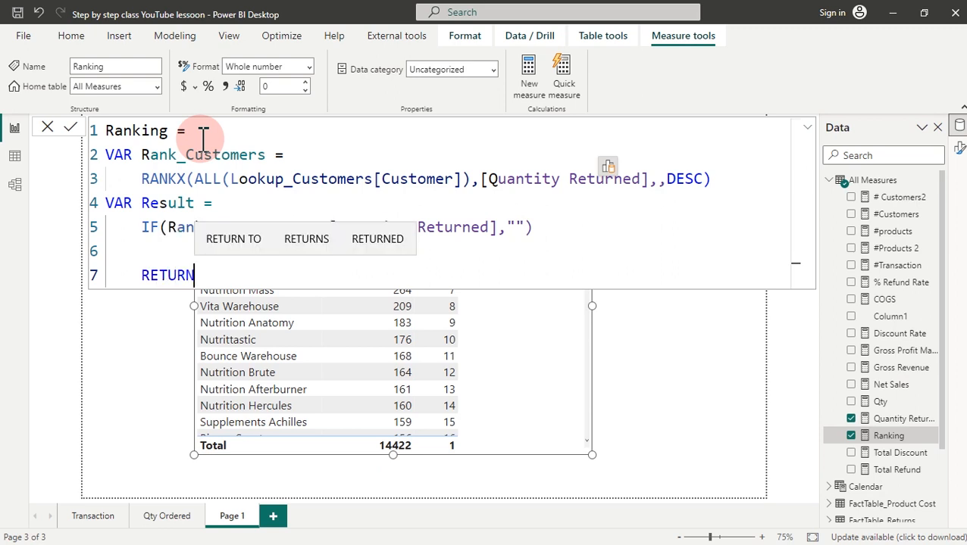
key(Return)
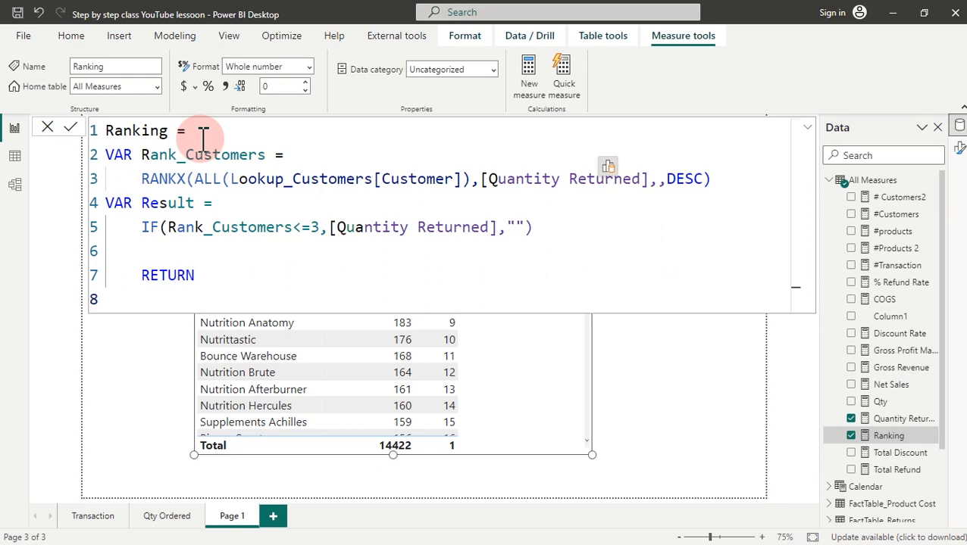
text(re)
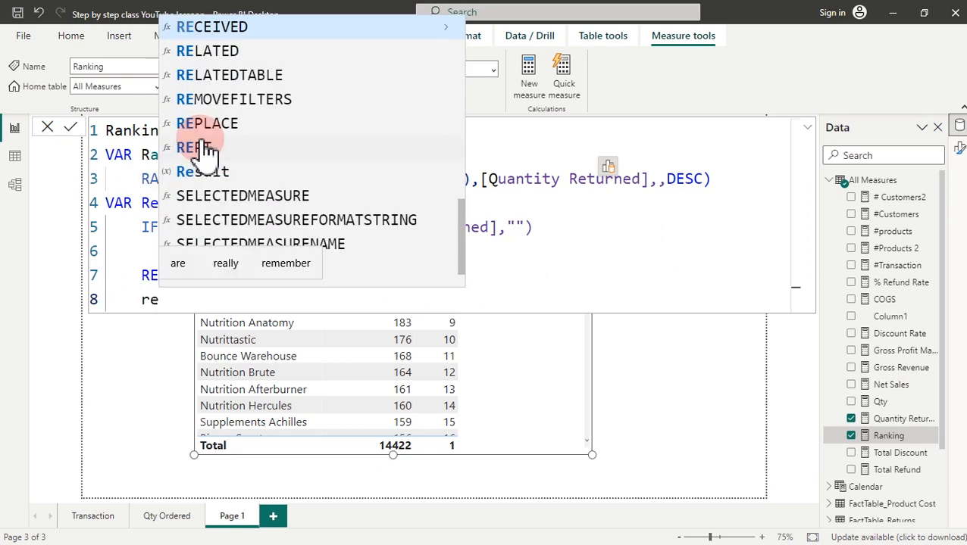
text(sul)
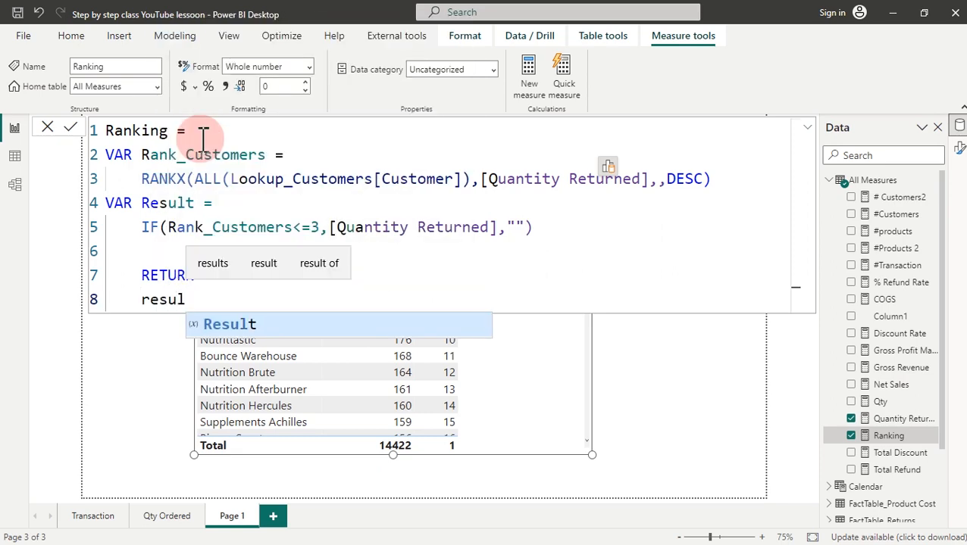
key(Tab)
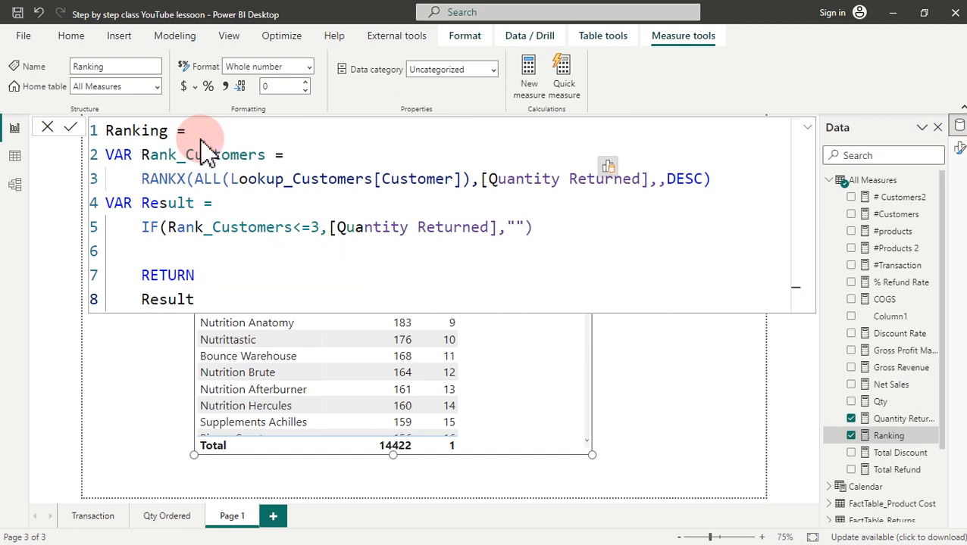
key(Return)
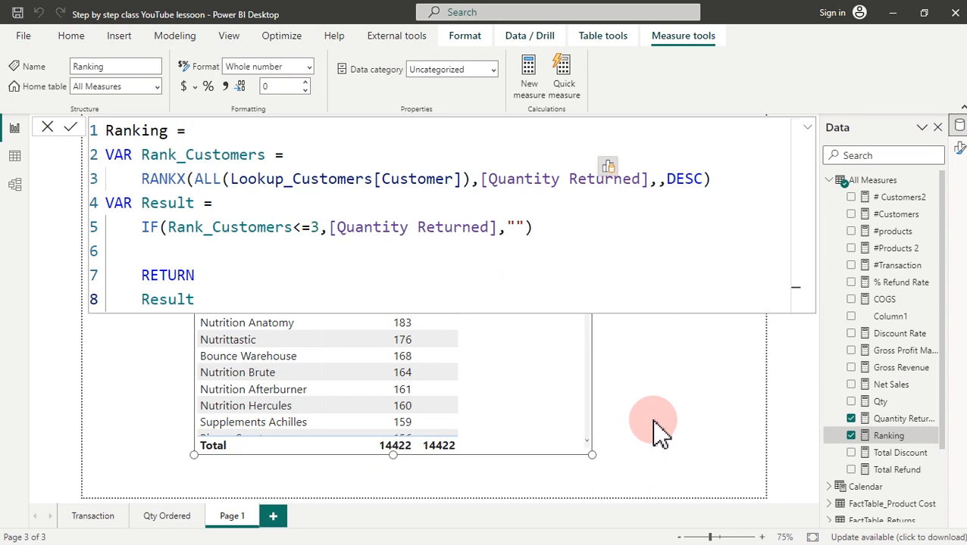
- Check the Ranking column in the customer table against the Ranking measure's formula
click(883, 403)
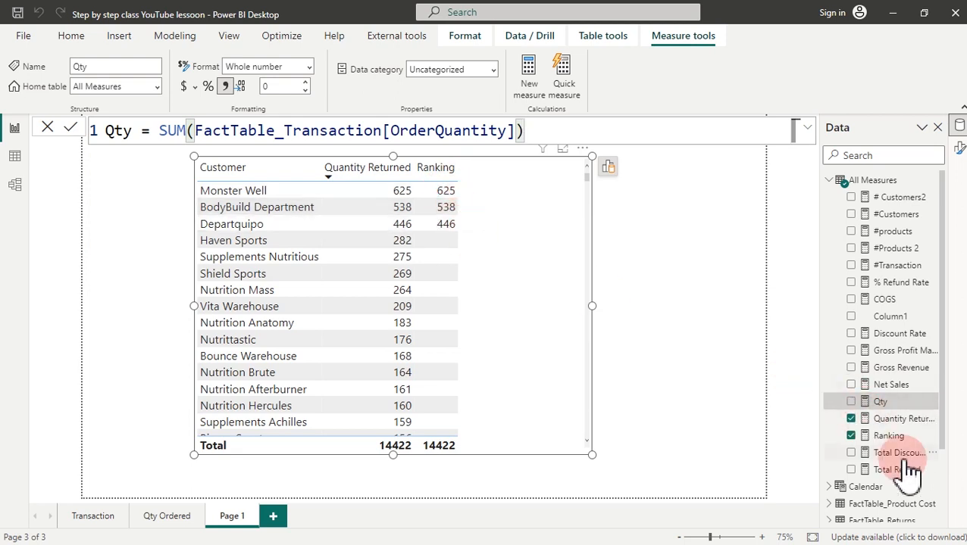
click(890, 436)
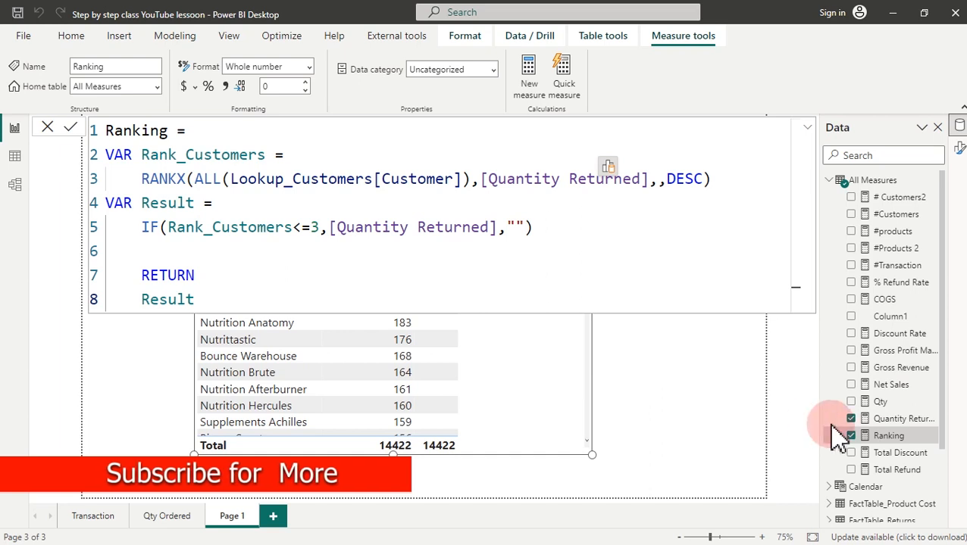
click(890, 432)
click(371, 174)
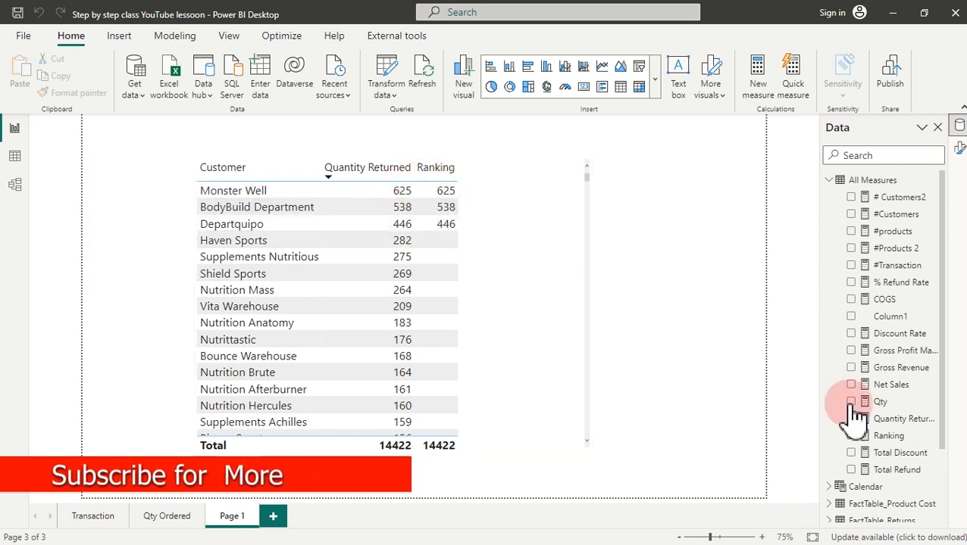
click(510, 257)
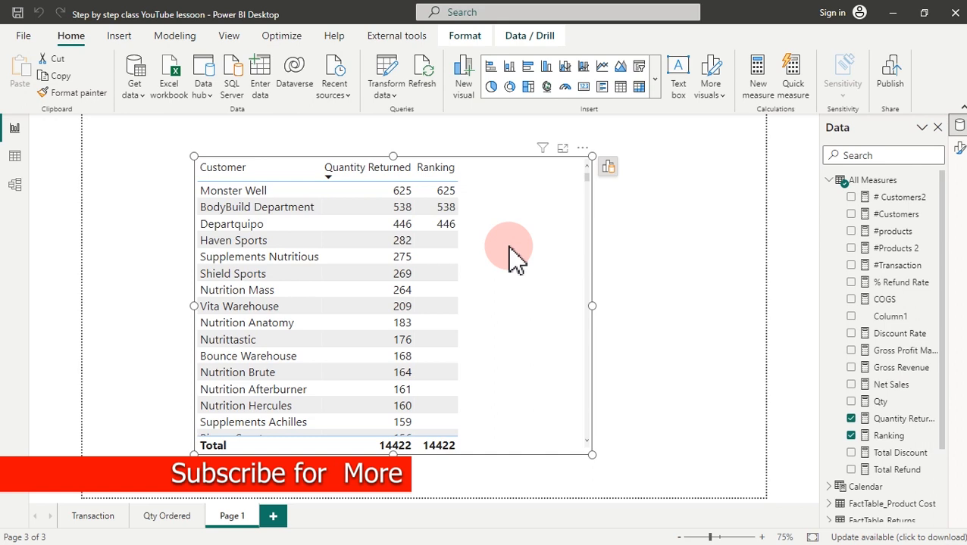
- Remove Quantity Returned from the customer table and sort the table by Ranking in ascending order
click(608, 167)
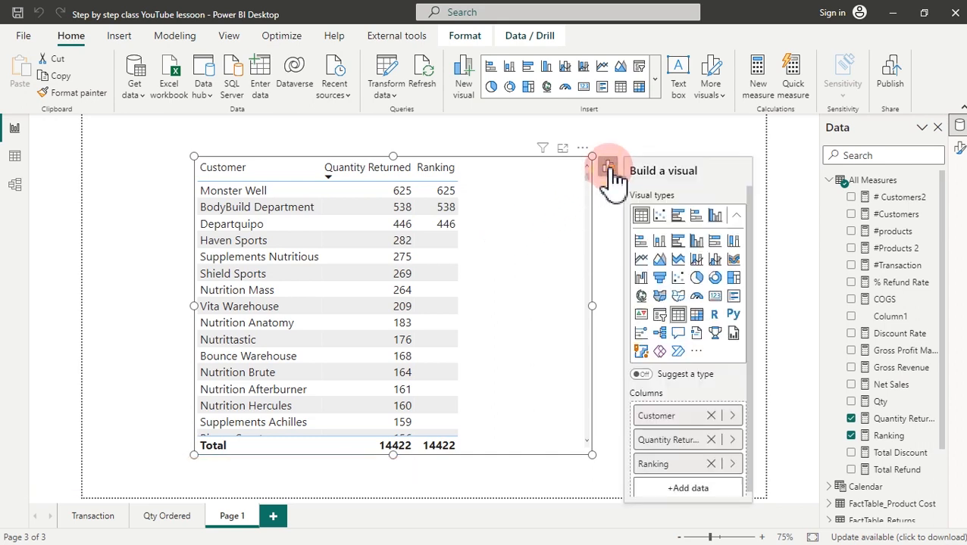
scroll(750, 288, down, 1)
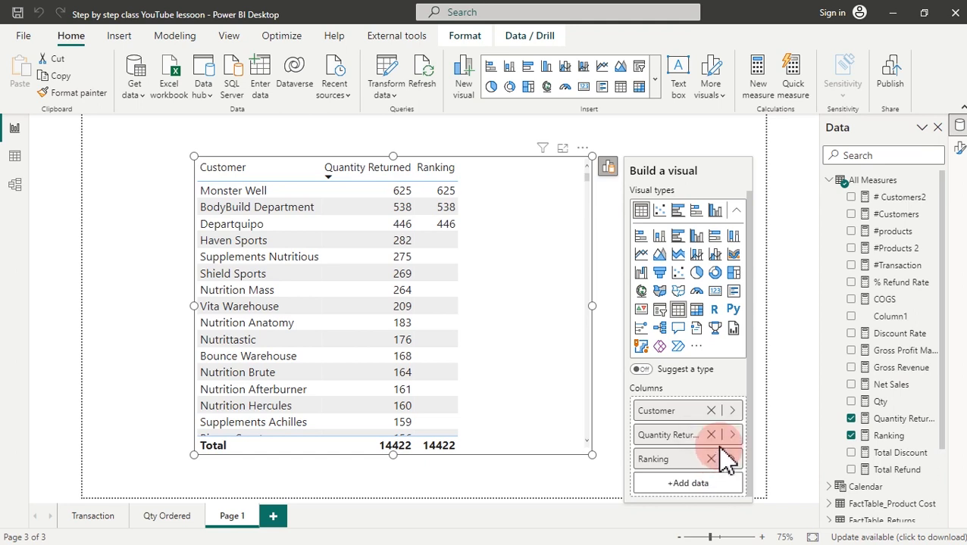
click(710, 436)
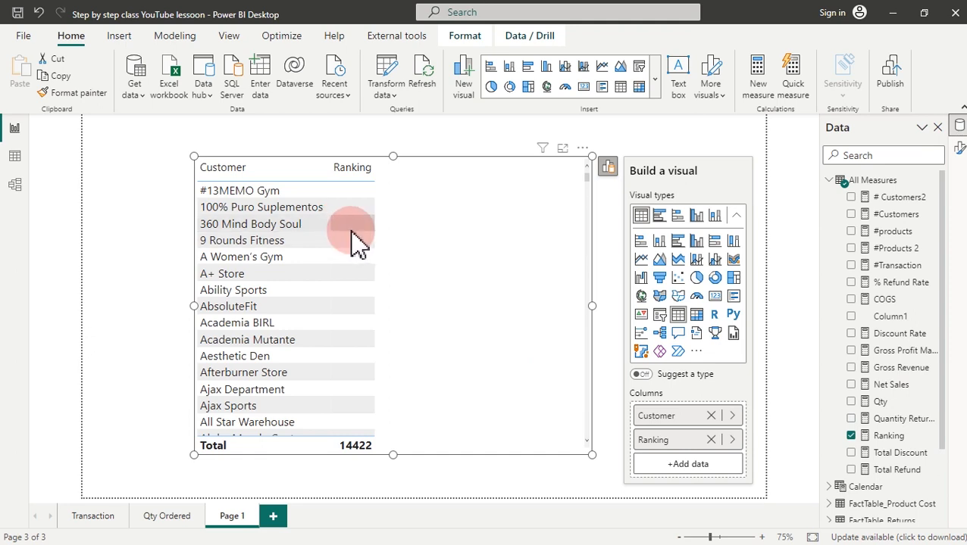
click(338, 176)
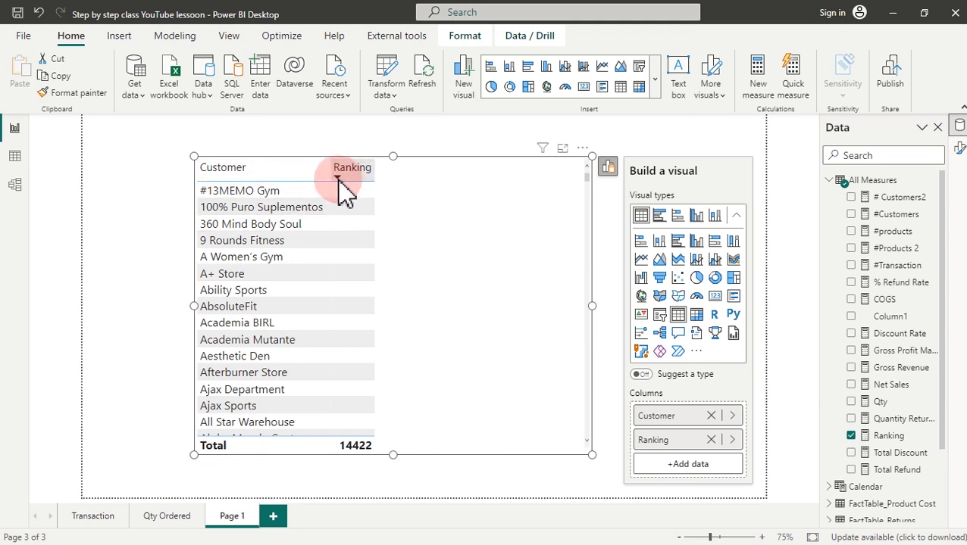
click(342, 191)
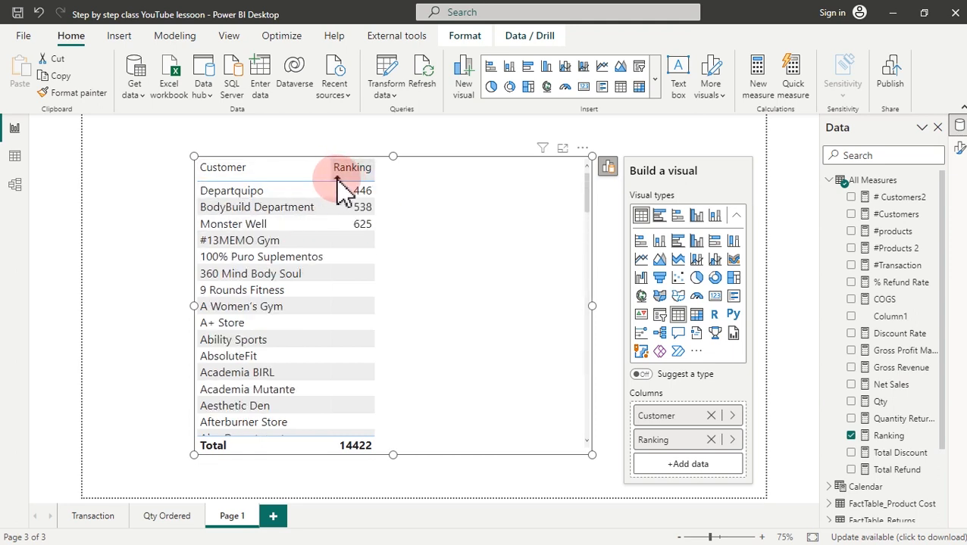
click(367, 225)
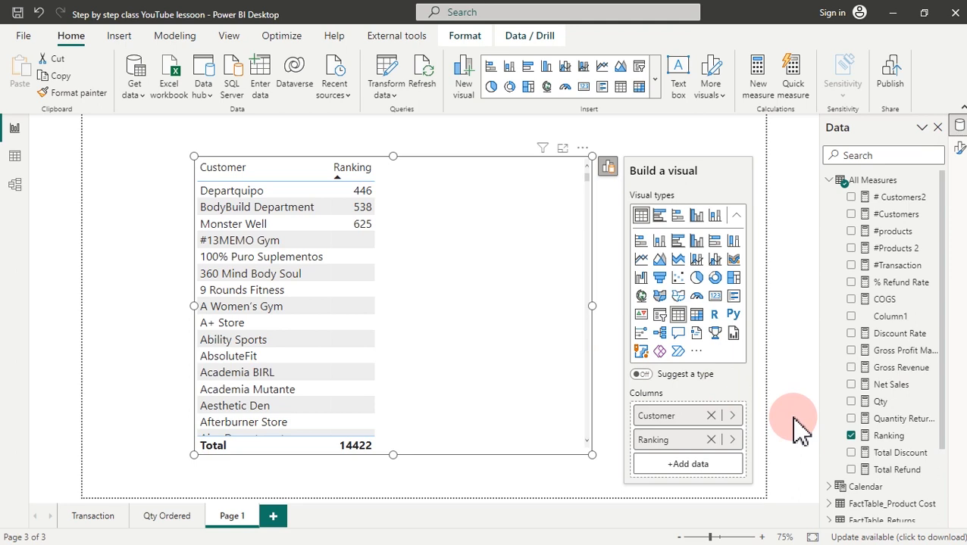
- Remove the empty-string false result from the IF in the Ranking measure and commit the formula
click(891, 437)
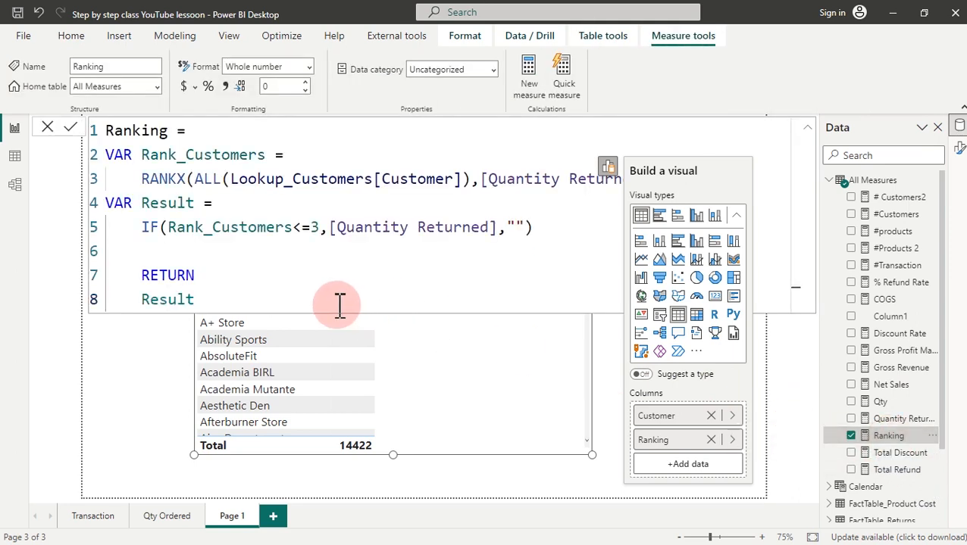
click(526, 225)
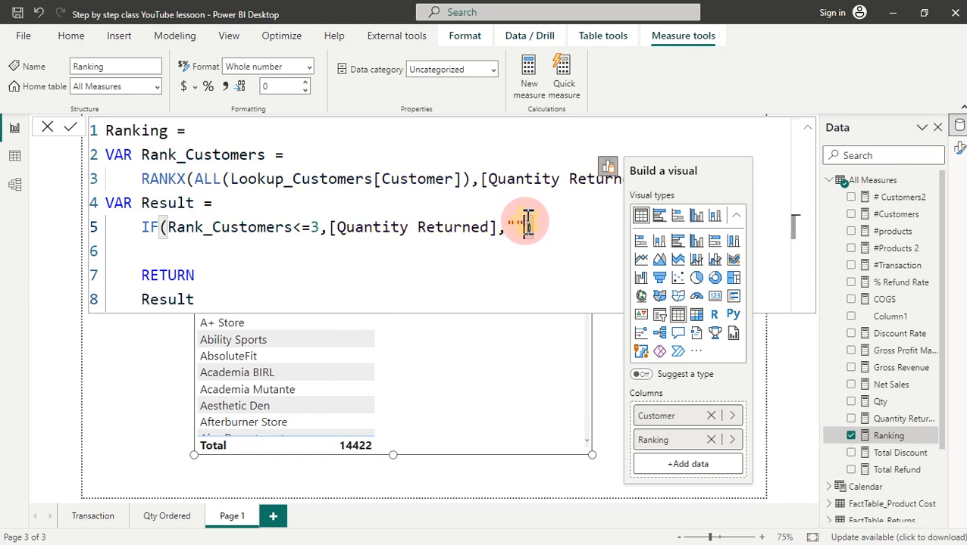
key(BackSpace)
key(BackSpace)
key(BackSpace)
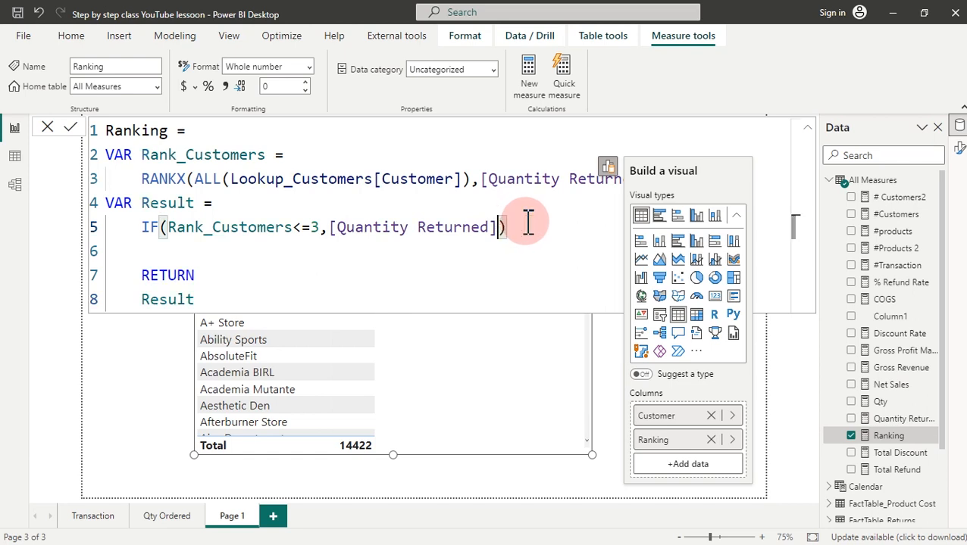
text(,)
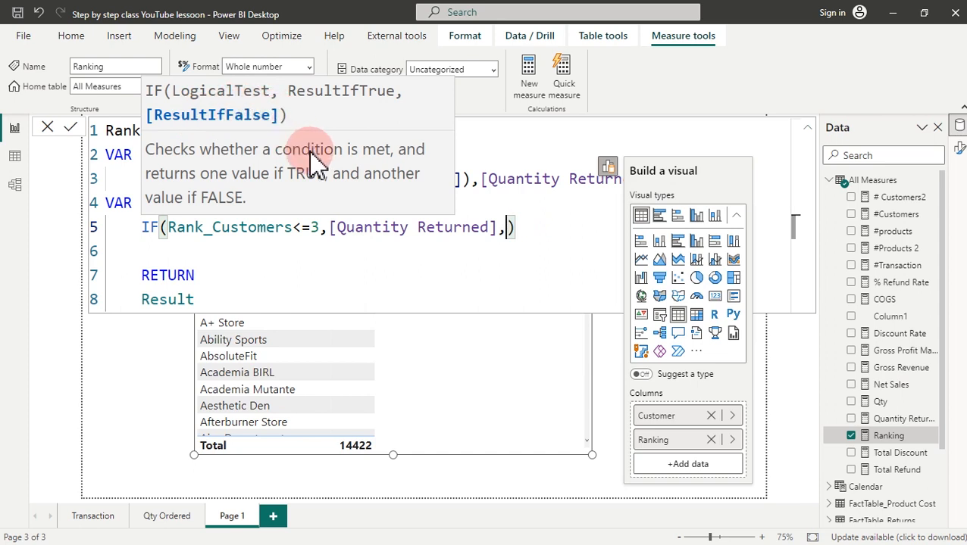
key(BackSpace)
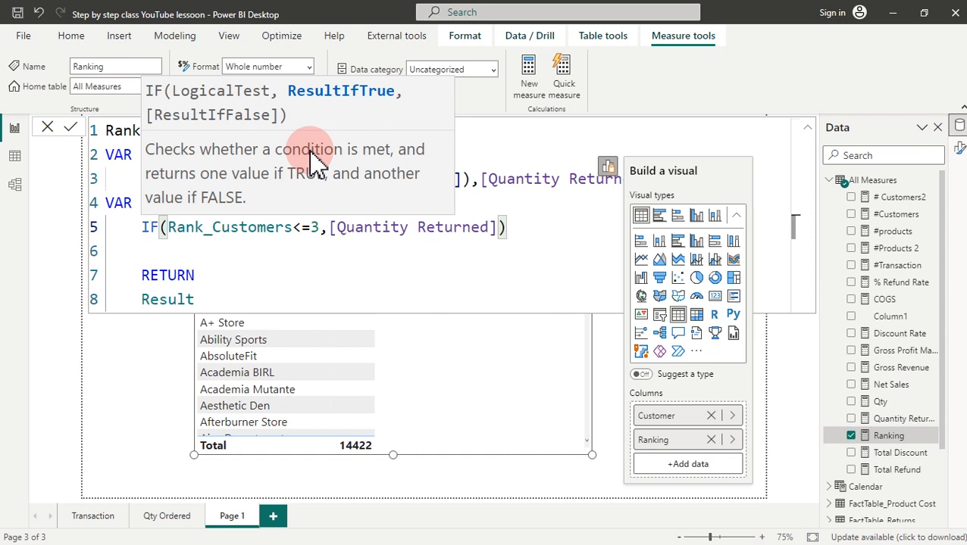
click(311, 151)
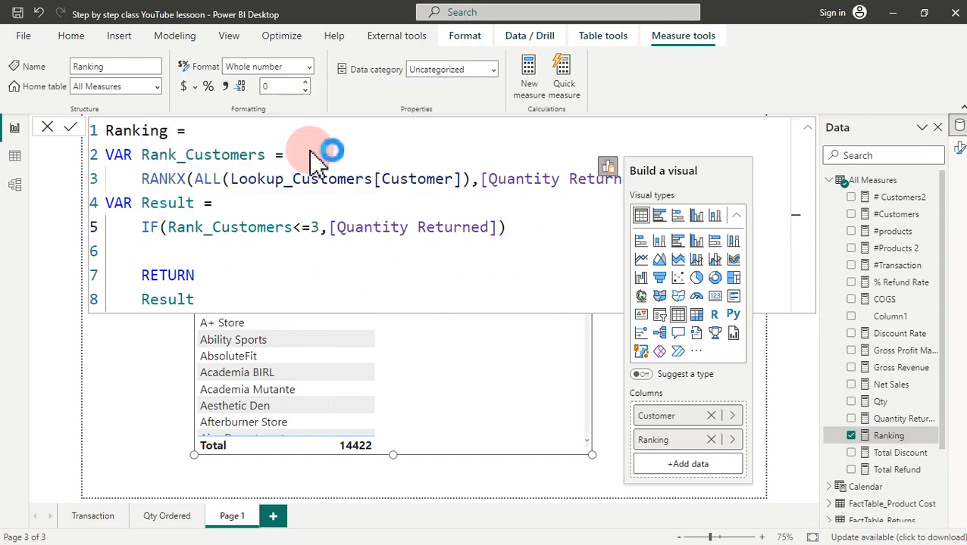
- Change the Ranking measure's logical test to Rank_Customers<=5 and commit the formula
click(306, 226)
text(=)
key(BackSpace)
text(5)
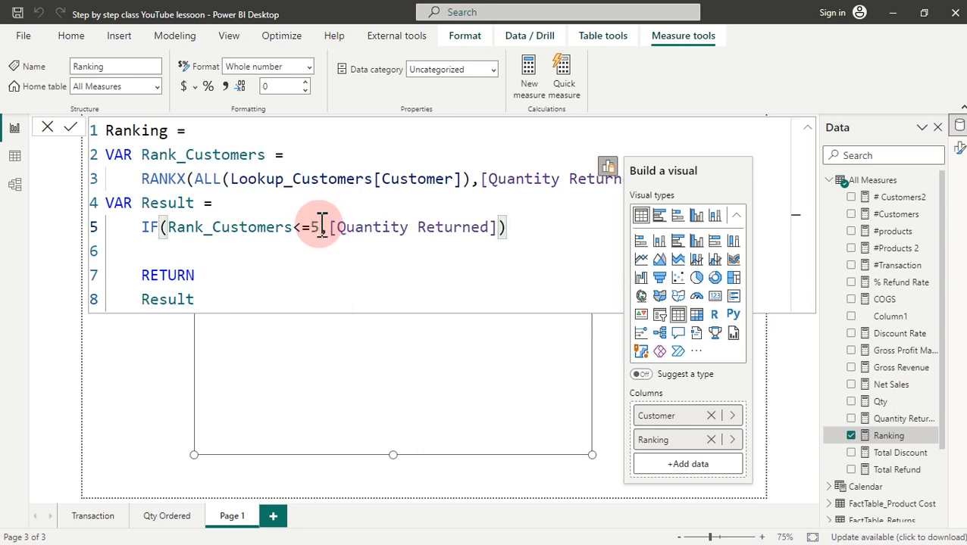
click(263, 298)
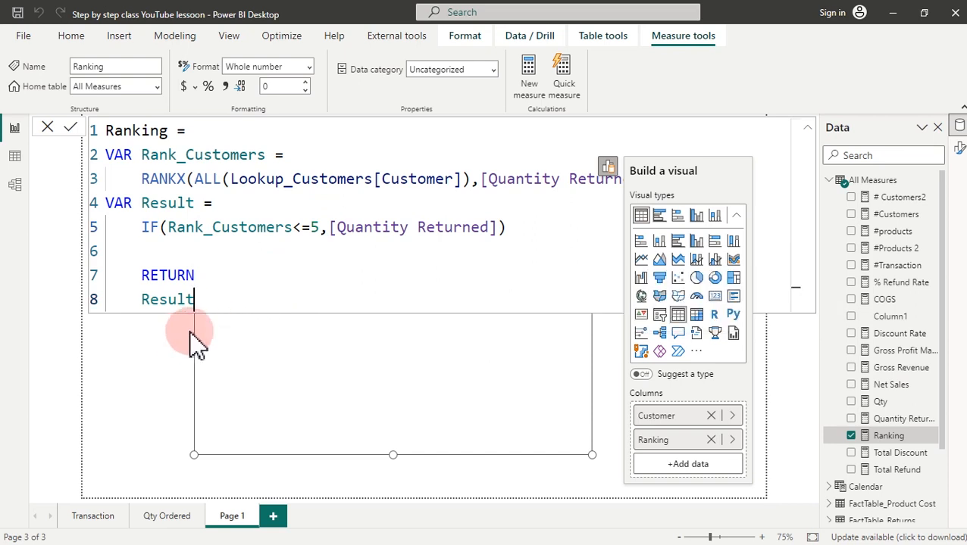
drag(881, 409, 238, 412)
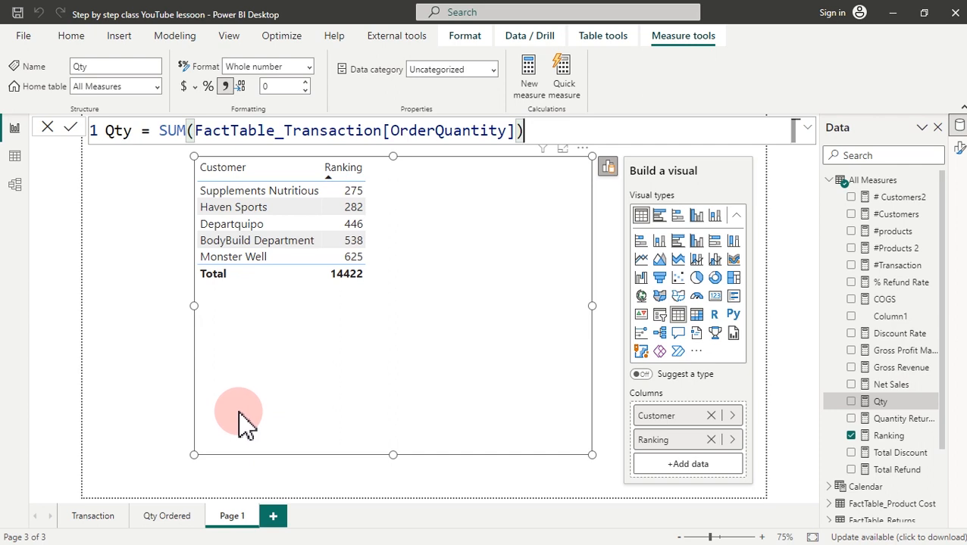
- Convert the customer table into a clustered bar chart sorted by Ranking in descending order
drag(239, 413, 670, 227)
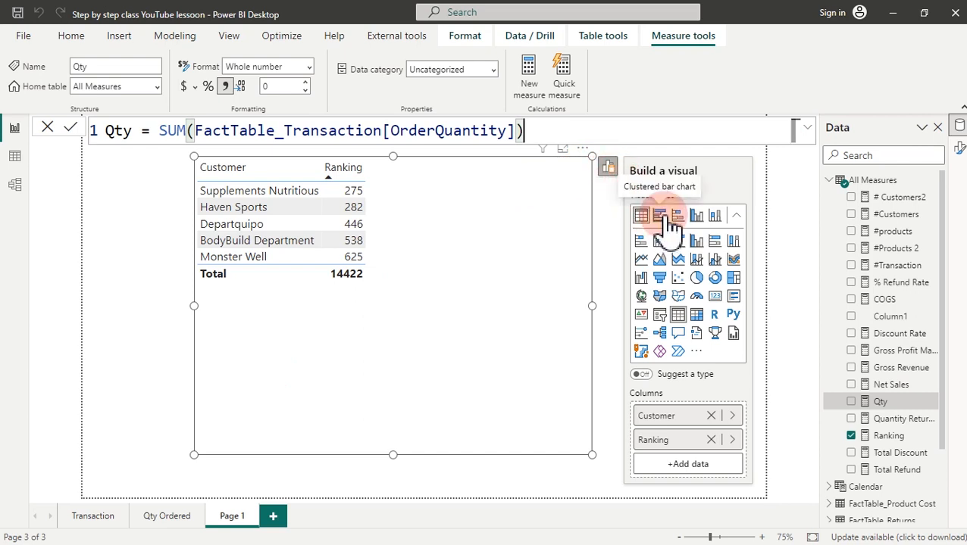
click(667, 219)
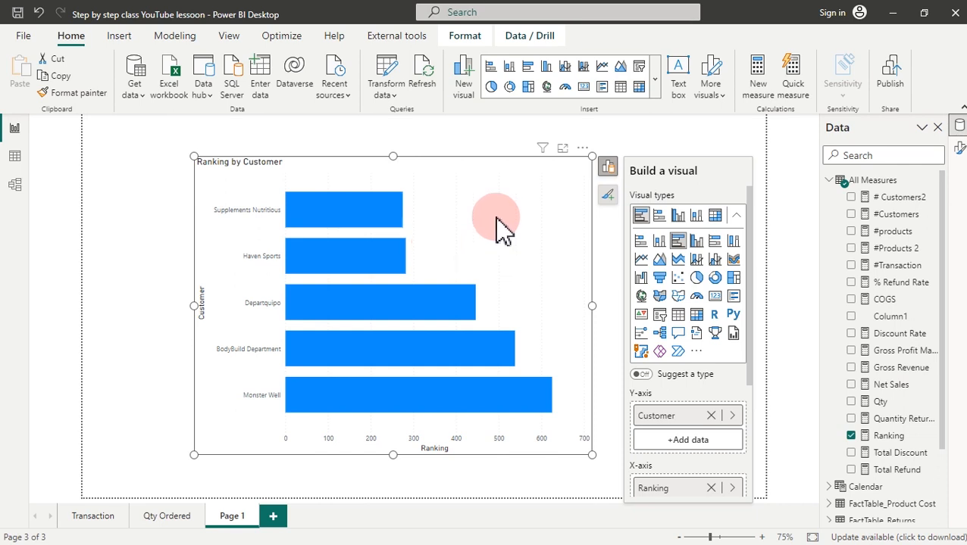
click(582, 149)
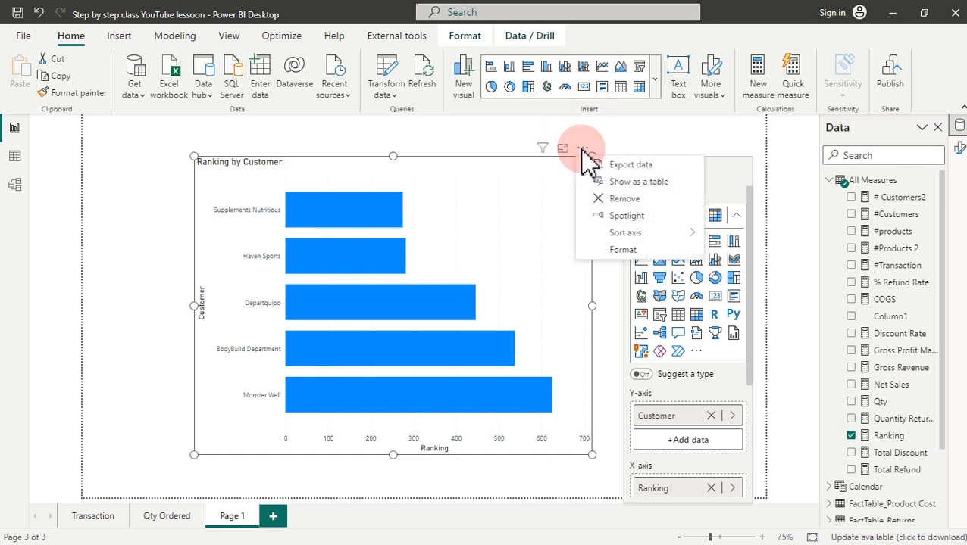
click(623, 233)
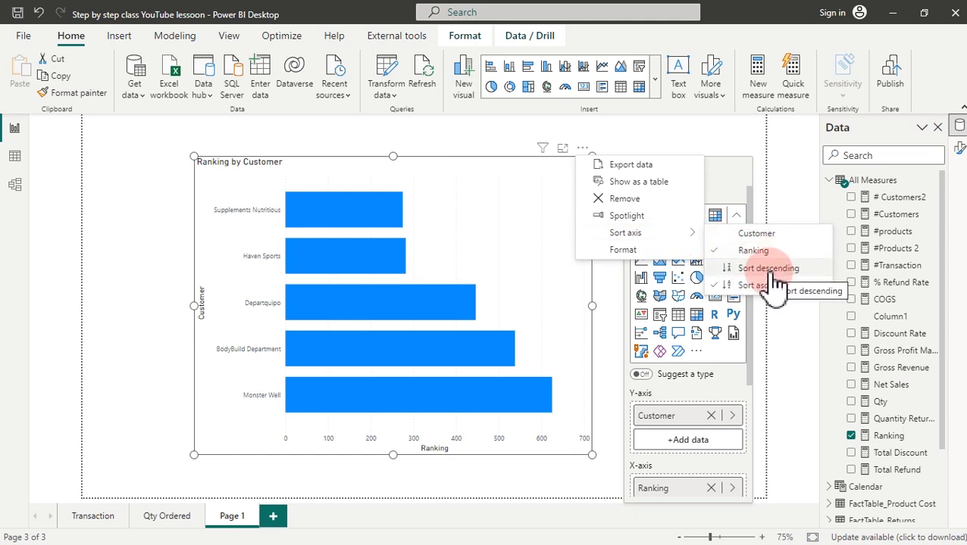
click(763, 253)
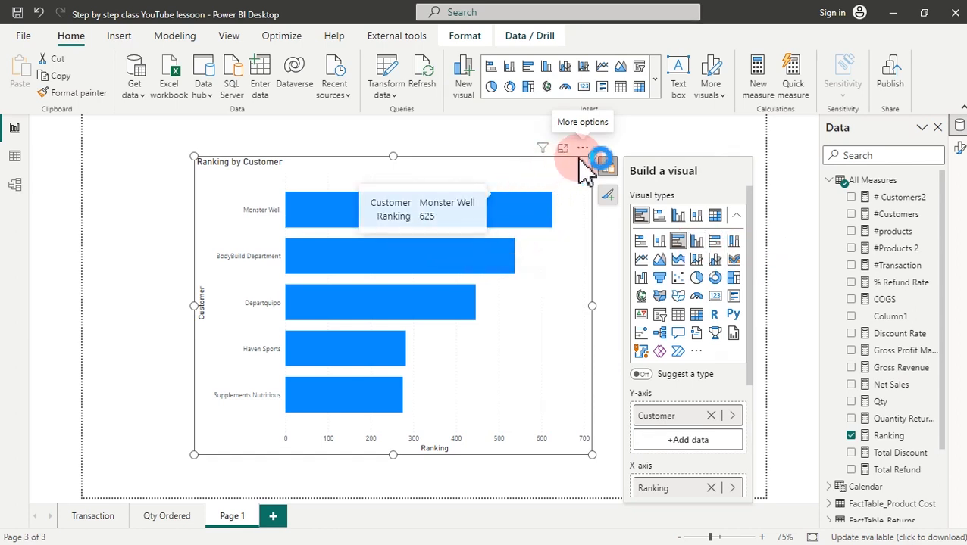
- Shrink the Ranking by Customer chart to about half its width and height, and turn off its X-axis and X-axis title
drag(587, 157, 400, 290)
click(421, 333)
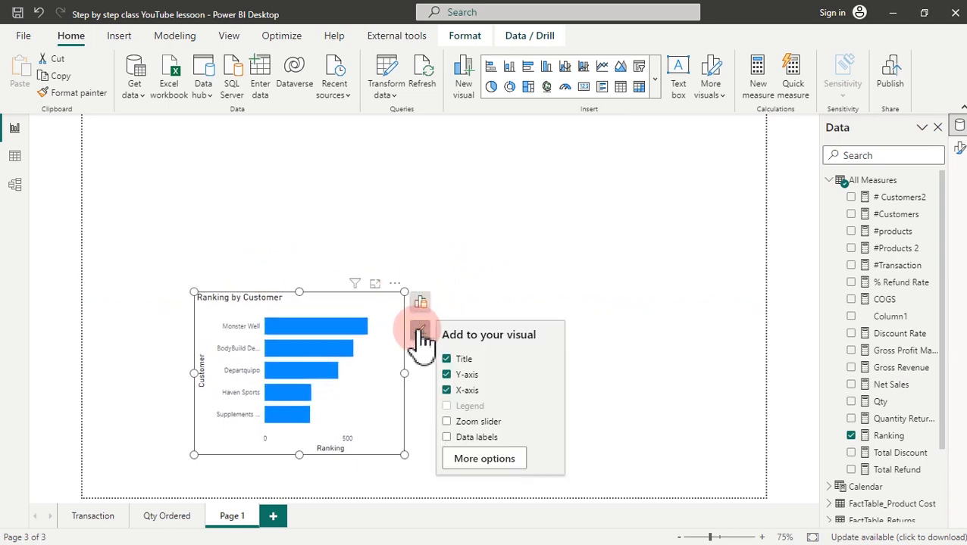
click(504, 464)
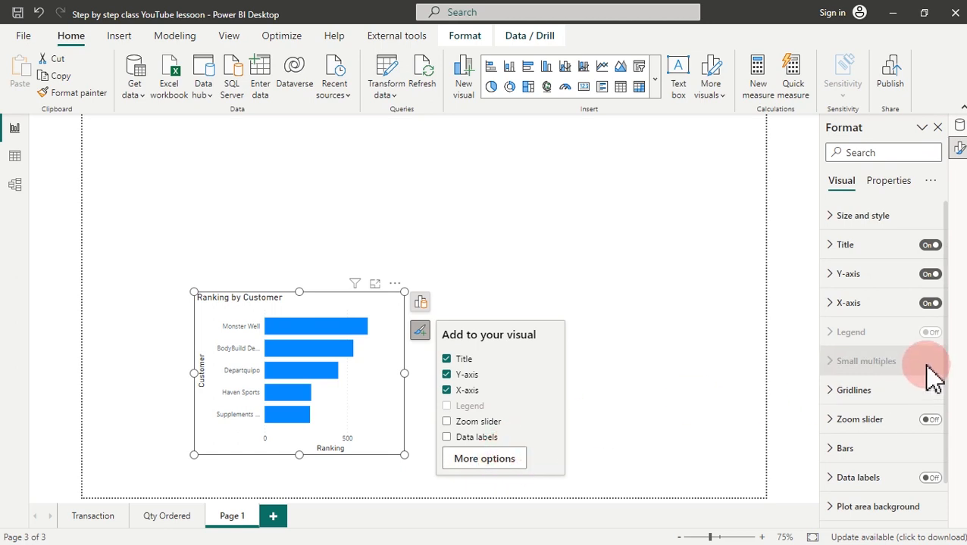
click(881, 302)
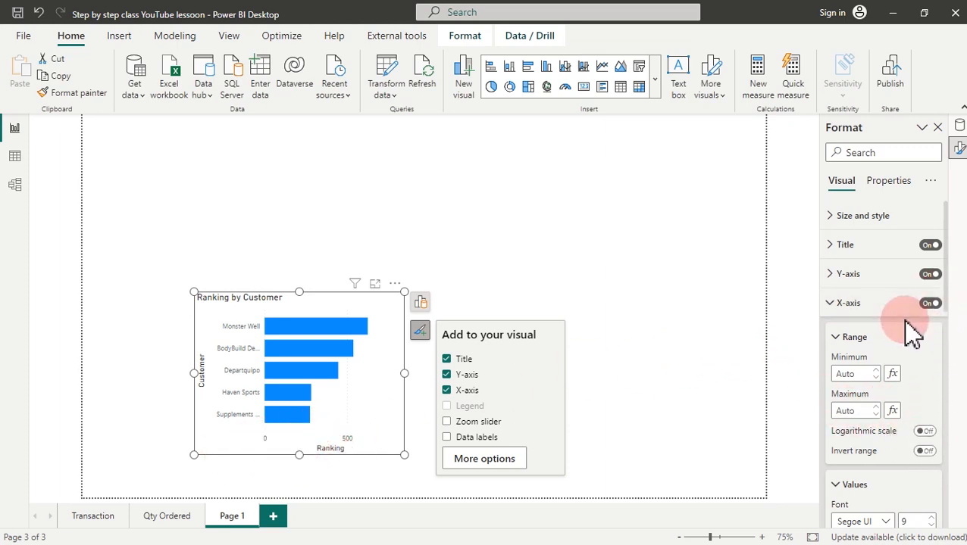
scroll(898, 370, down, 5)
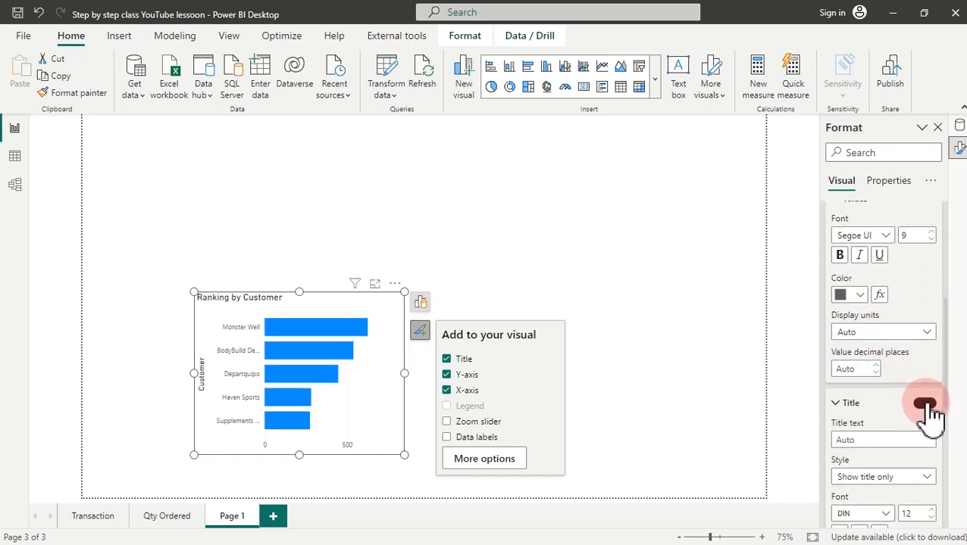
scroll(924, 350, up, 5)
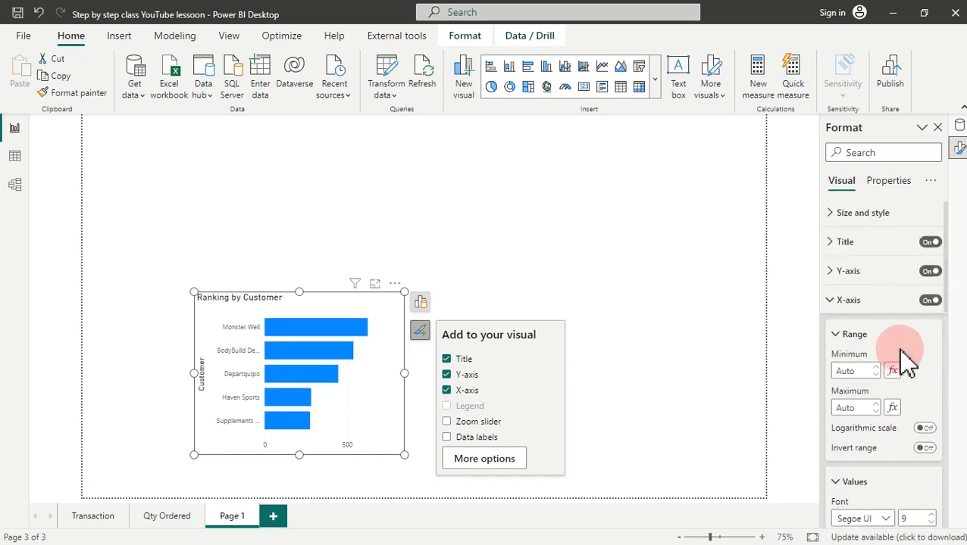
click(938, 303)
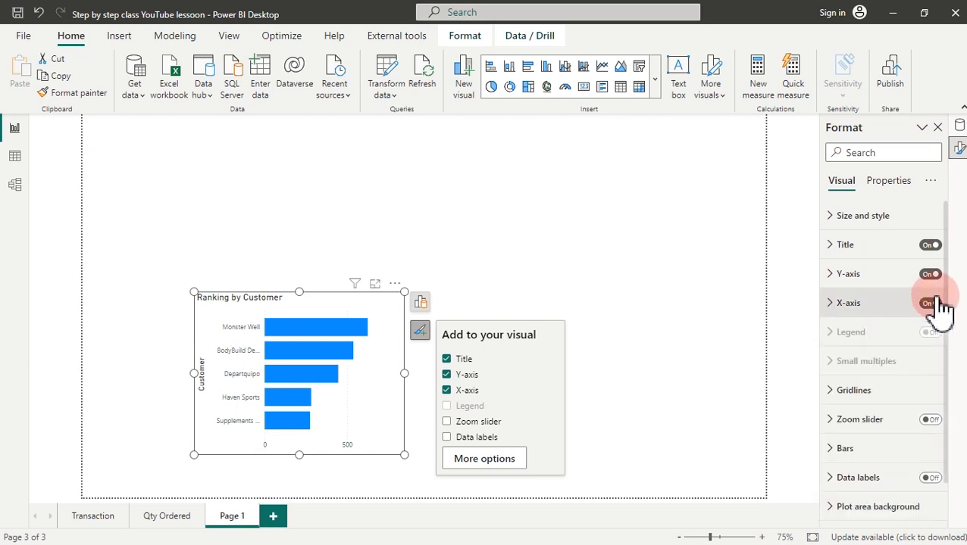
click(930, 303)
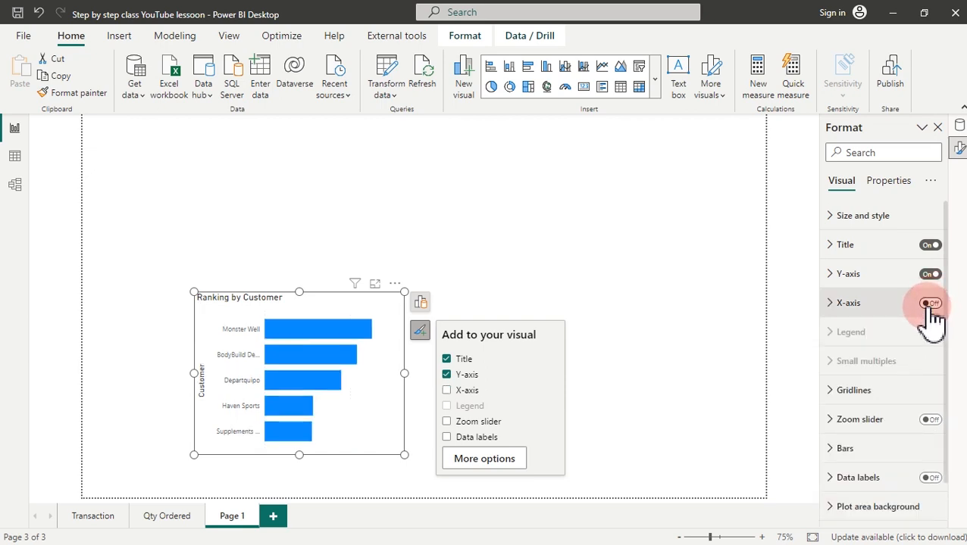
- Turn off the Y-axis title of the Ranking by Customer chart
click(864, 281)
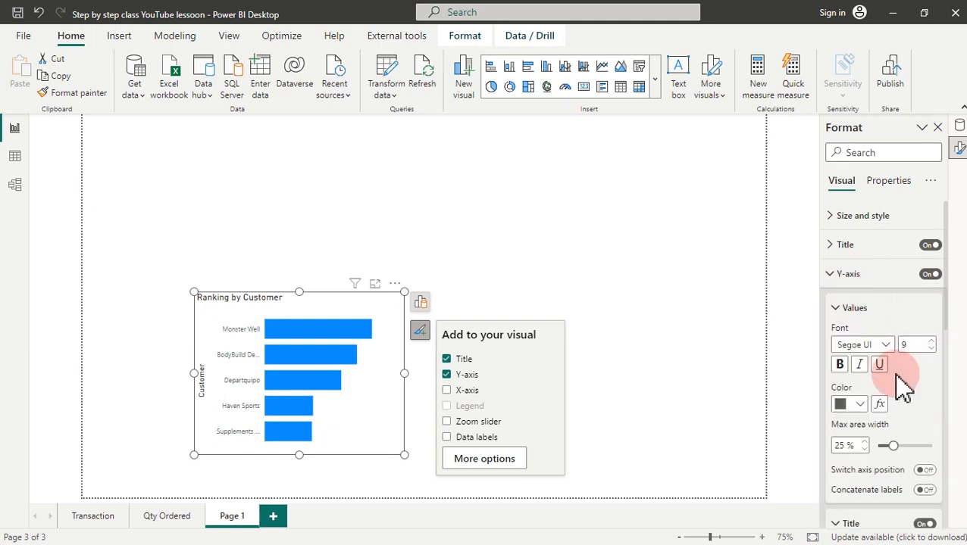
scroll(901, 371, down, 5)
click(924, 238)
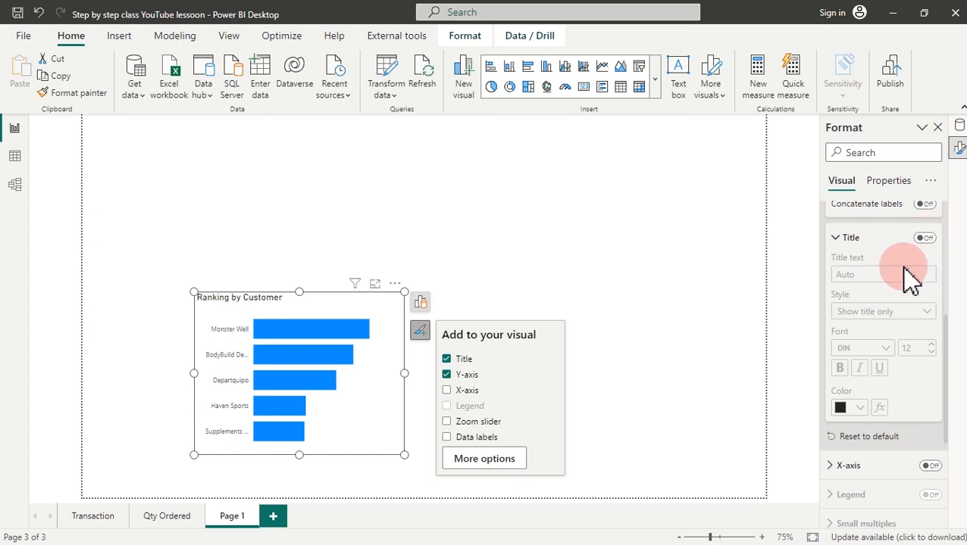
scroll(909, 287, up, 5)
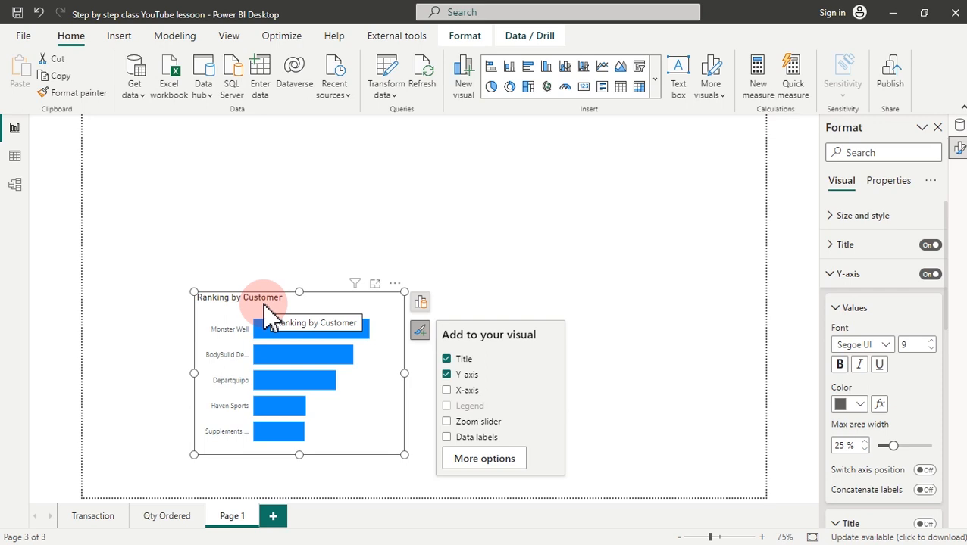
- Duplicate the Ranking by Customer chart, place the copy to the right of the original at the same height, and bring up the data fields
mouse_move(260, 307)
mouse_down()
mouse_move(192, 302)
mouse_move(173, 319)
mouse_move(201, 311)
mouse_move(262, 318)
mouse_up()
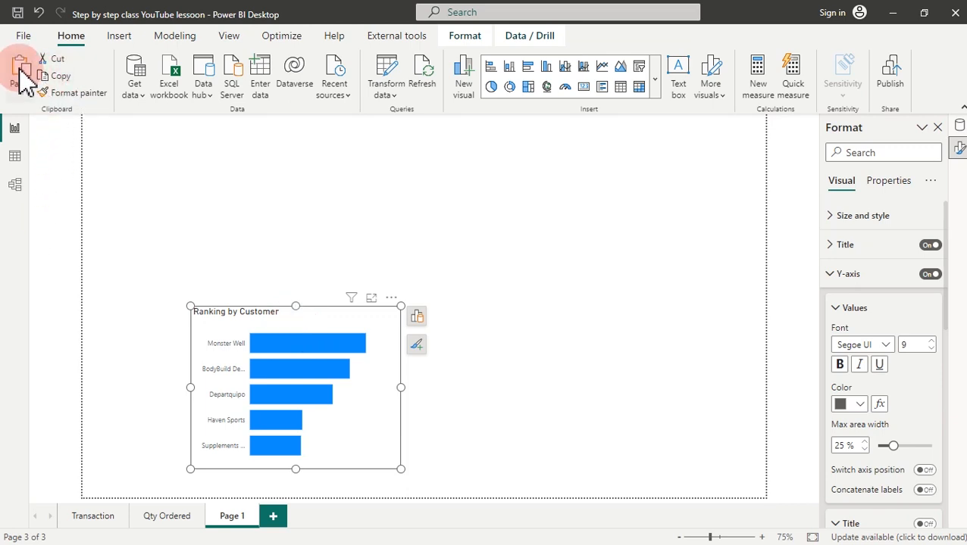
click(21, 76)
click(255, 318)
click(297, 324)
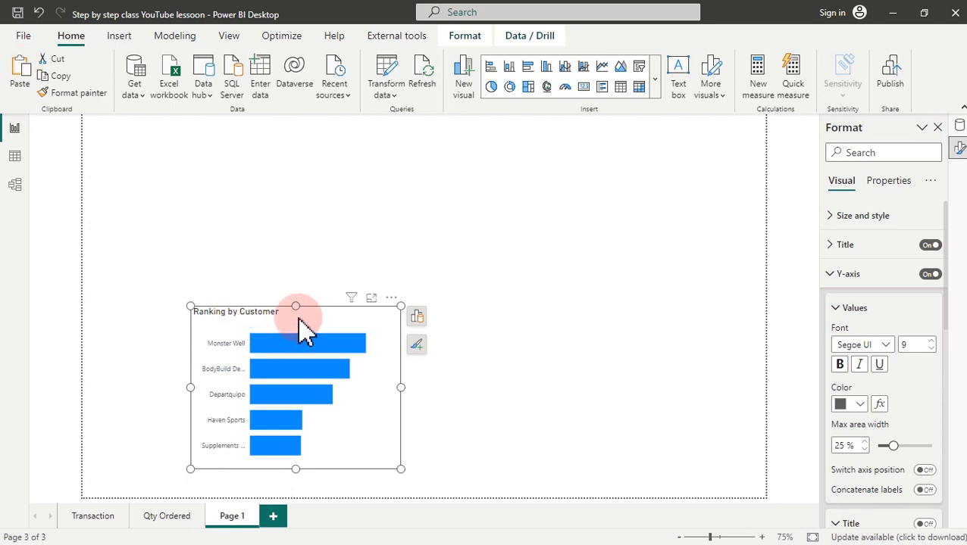
key(ctrl+v)
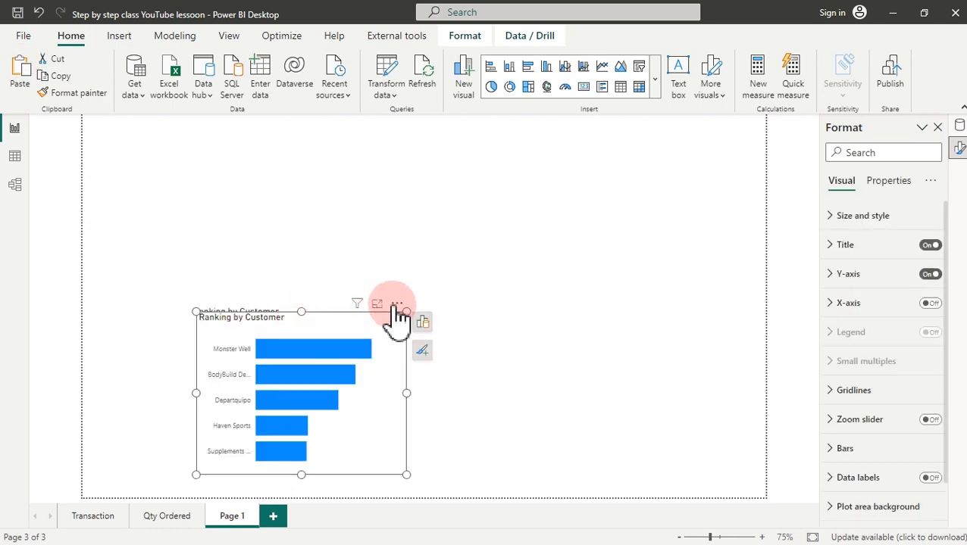
drag(399, 312, 638, 310)
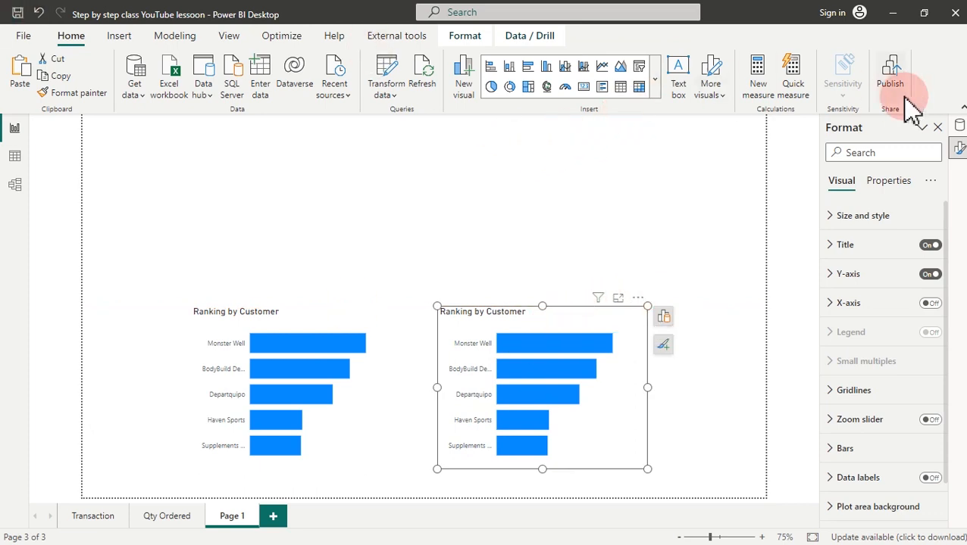
click(959, 128)
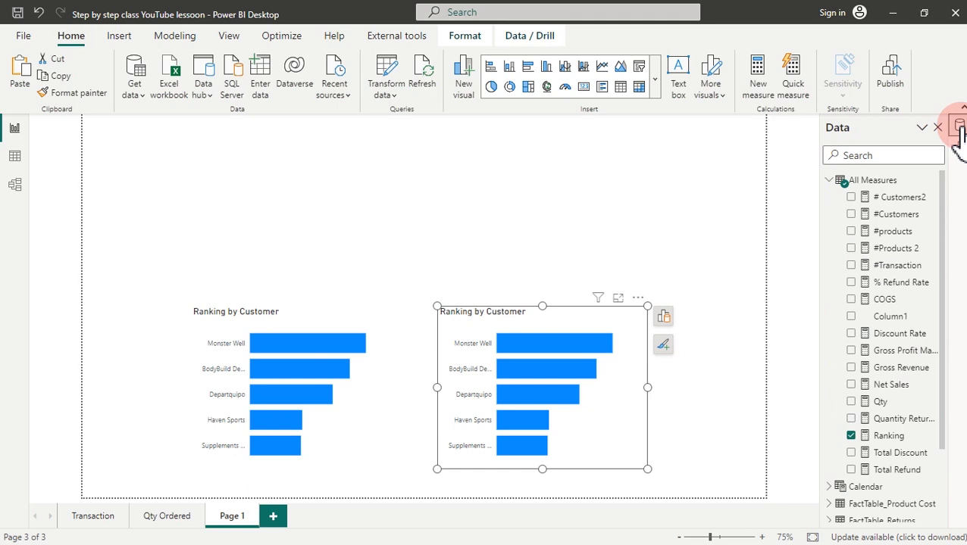
- Rename the Ranking measure to Ranking by Customer in its formula and commit it
click(155, 379)
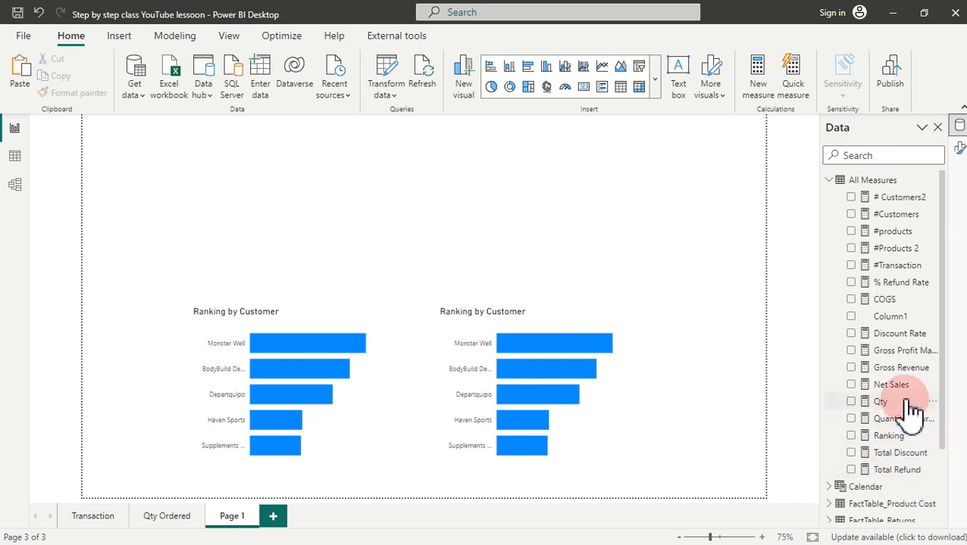
click(893, 439)
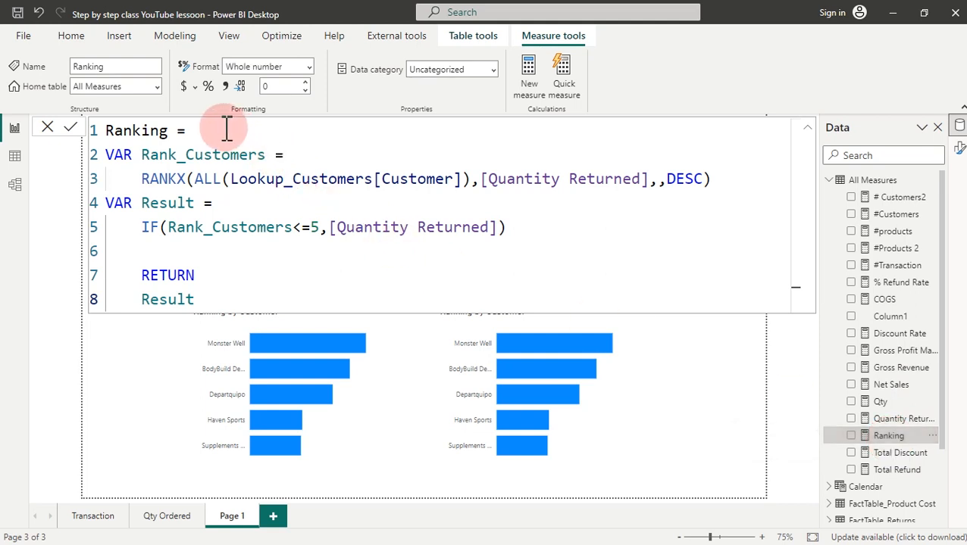
double_click(171, 130)
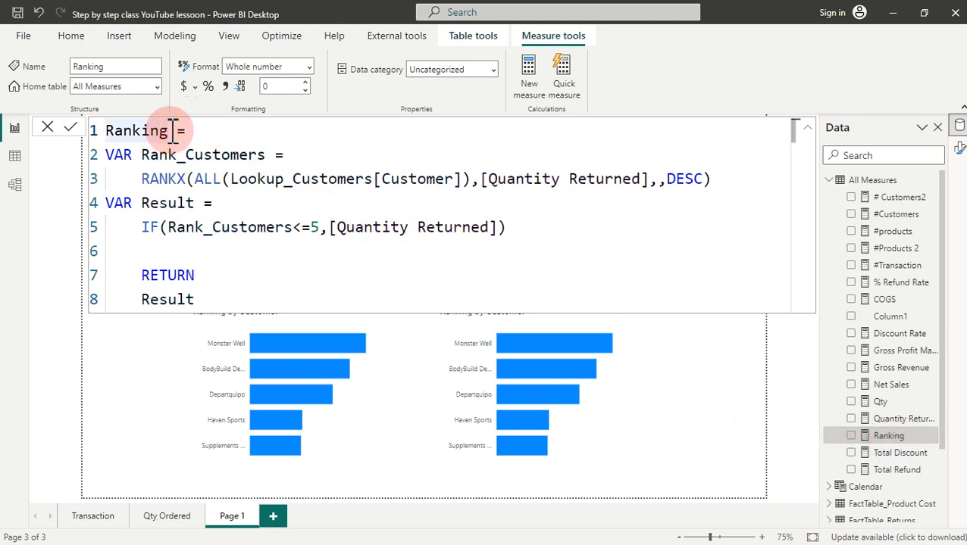
text(by Cus)
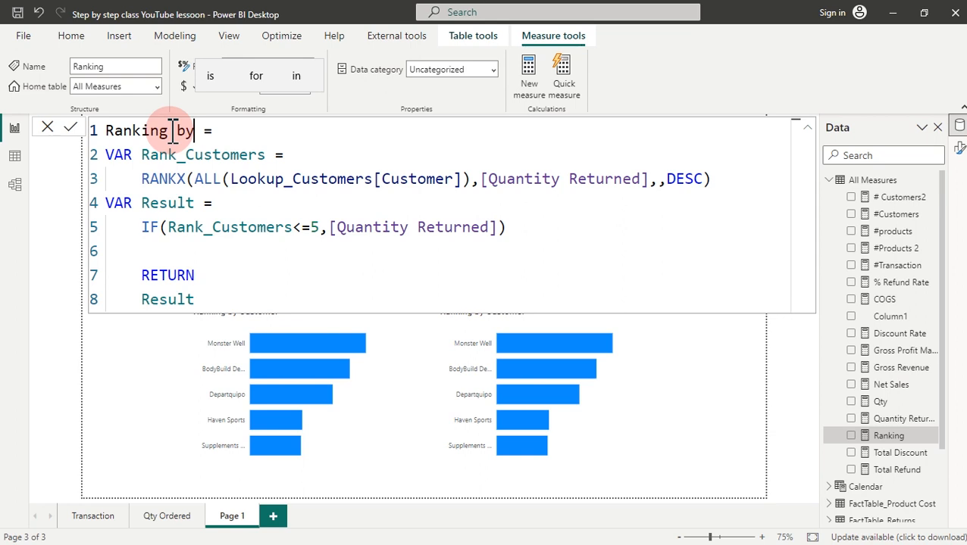
text(tomer)
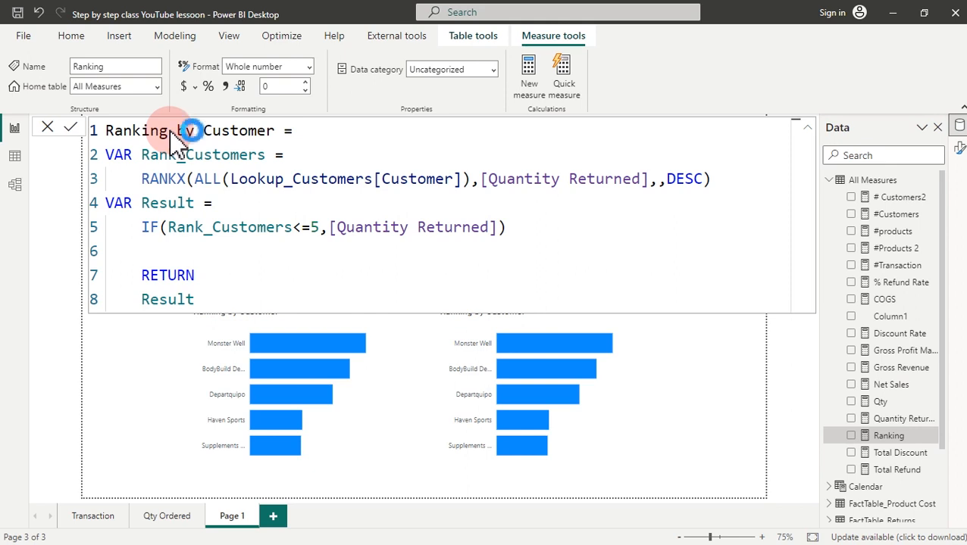
key(Return)
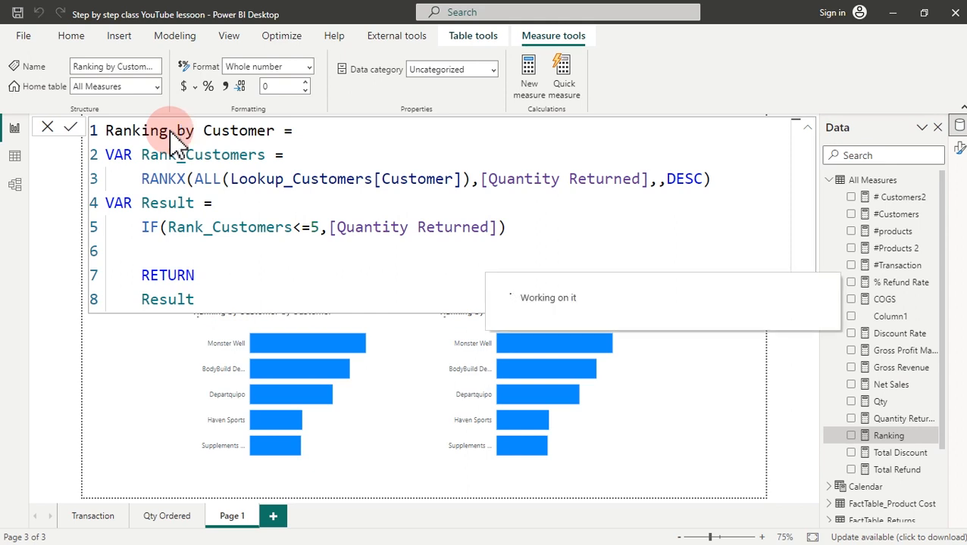
- Create a new measure from a copy of the Ranking by Customer formula and name it Ranking by Products
click(234, 131)
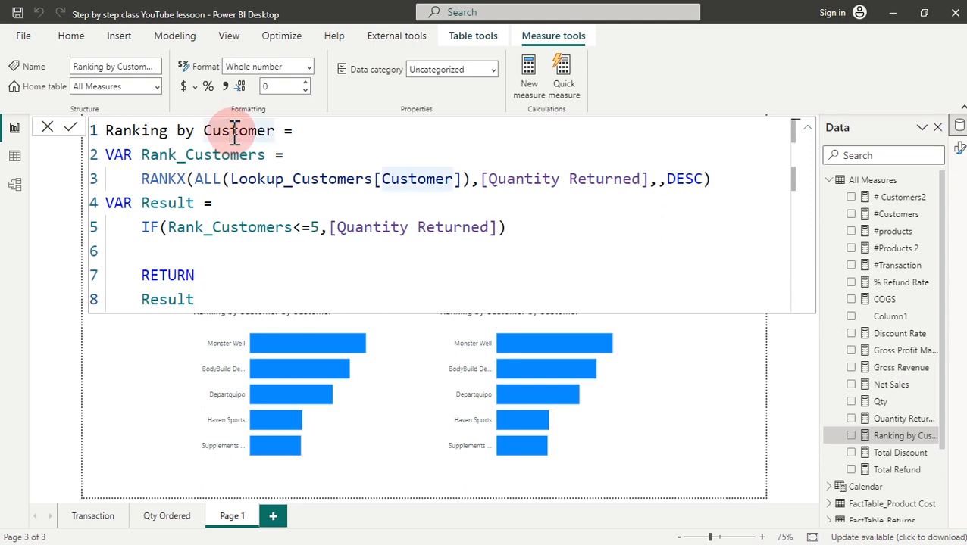
key(ctrl+a)
key(ctrl+c)
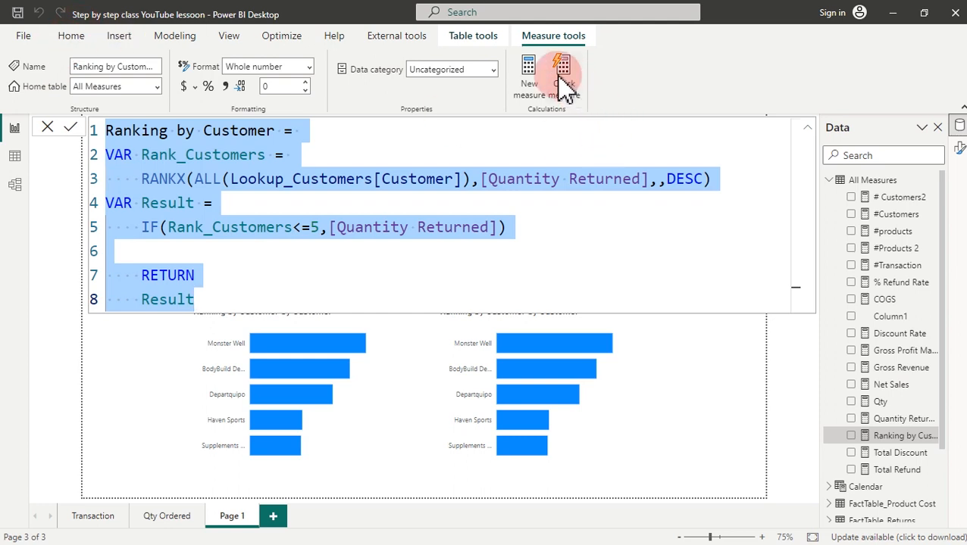
click(531, 65)
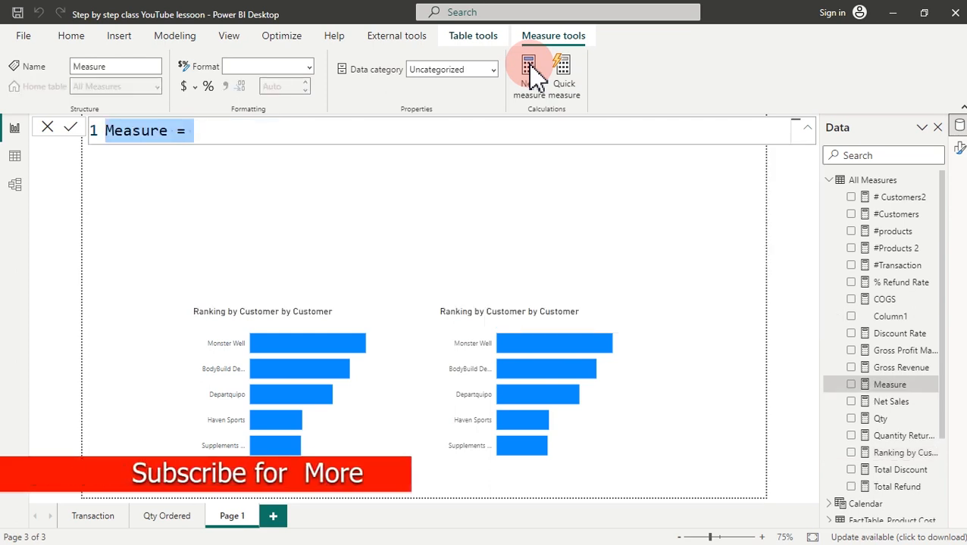
key(ctrl+v)
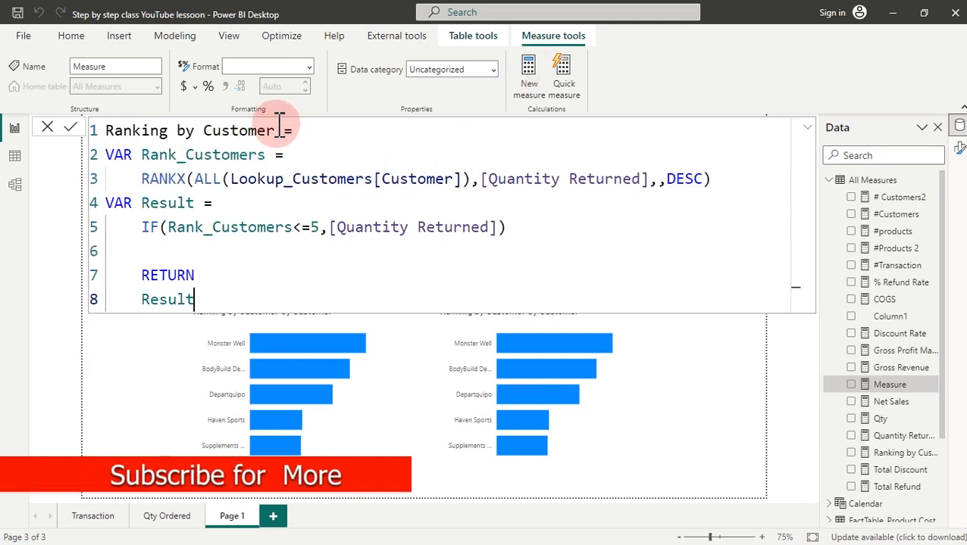
drag(274, 132, 205, 130)
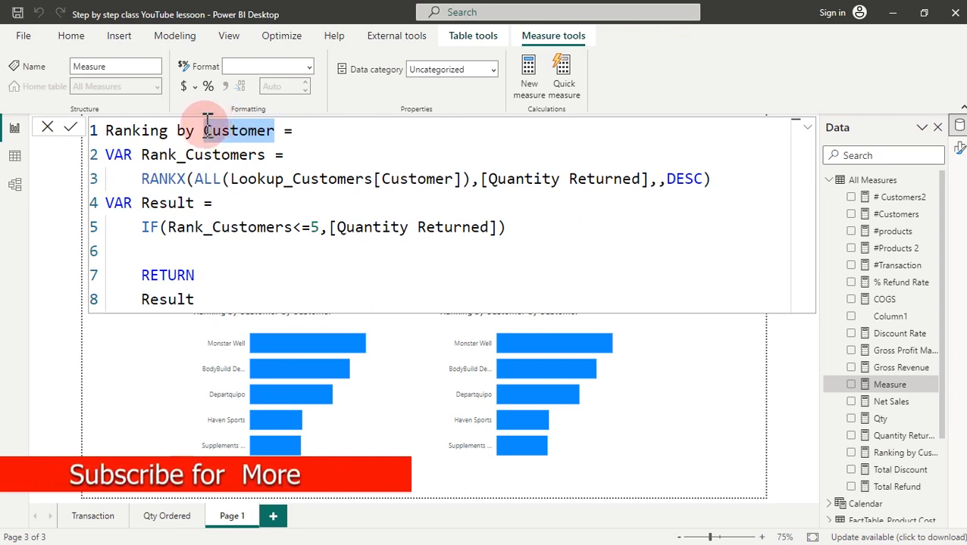
text(Product)
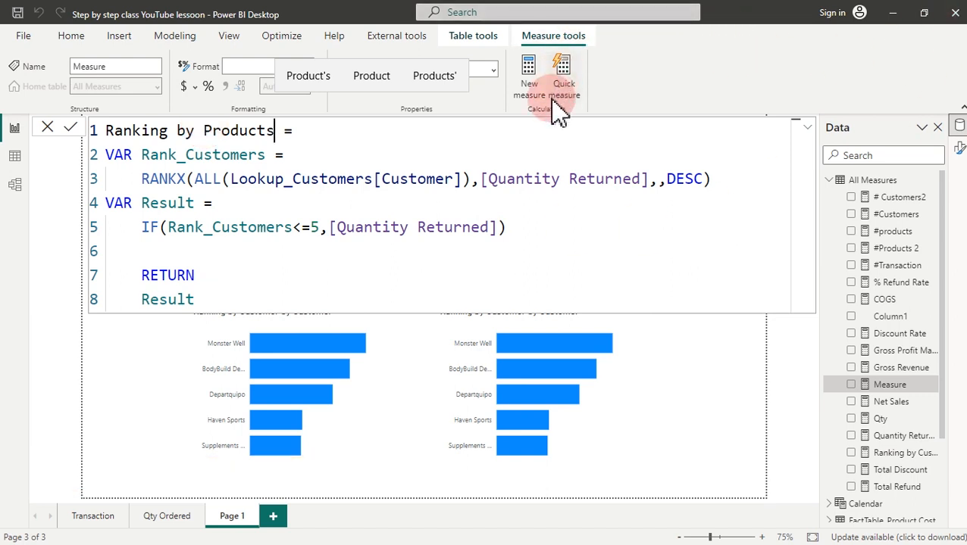
- Replace the customer column inside ALL with Lookup_Products[ProductName] in the Ranking by Products formula
click(234, 184)
drag(234, 184, 466, 186)
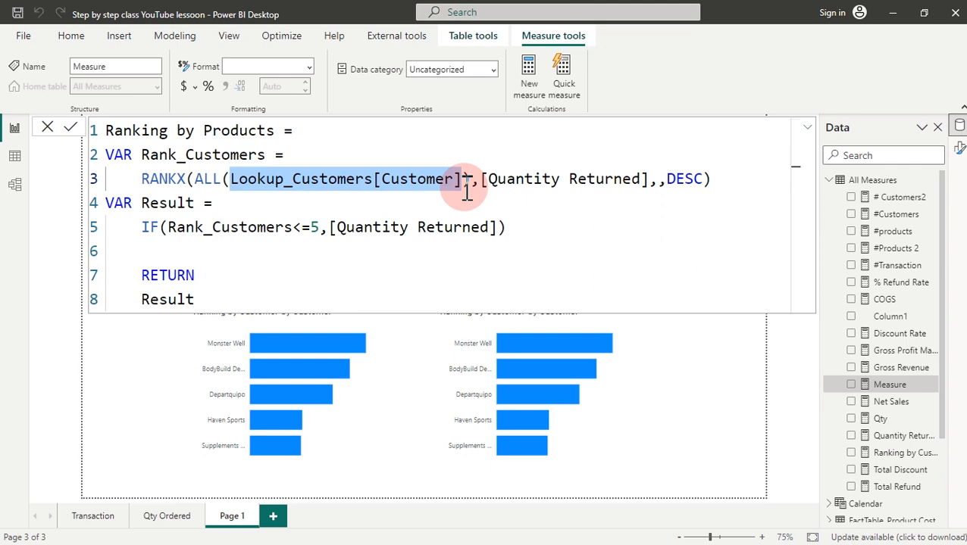
key(BackSpace)
text(product)
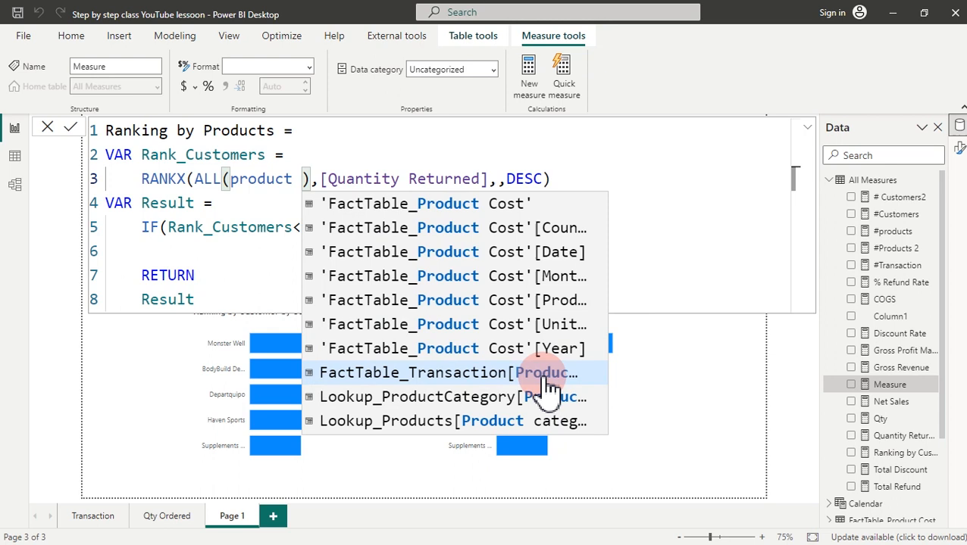
key(BackSpace)
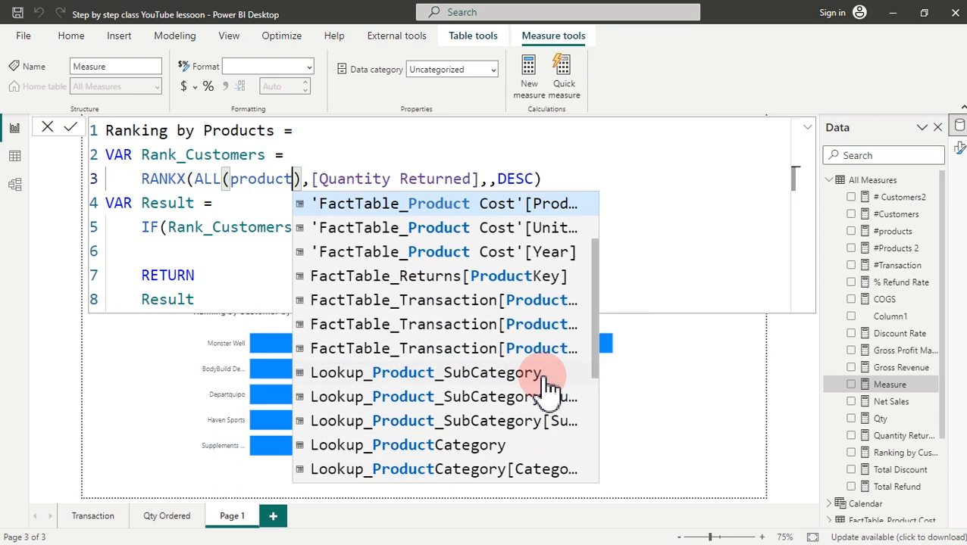
scroll(550, 356, down, 1)
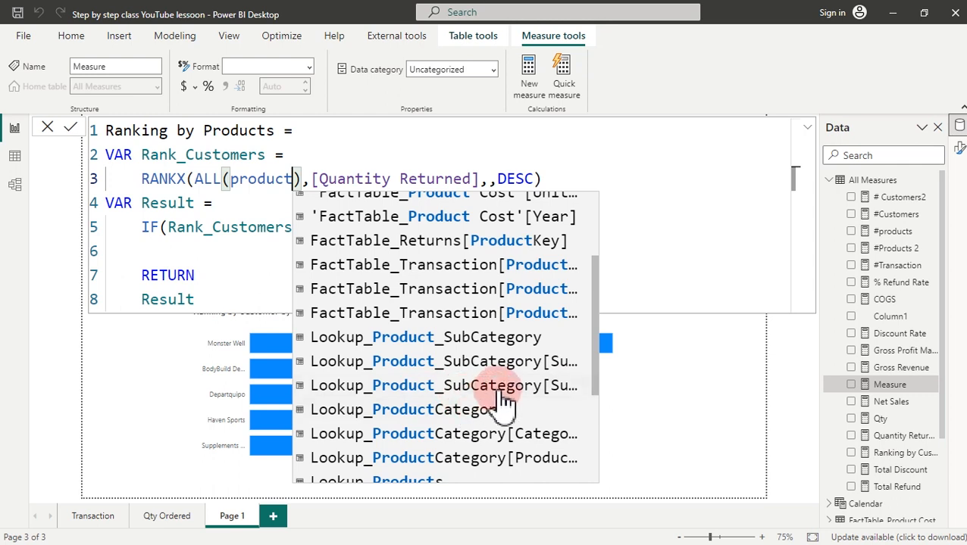
scroll(506, 443, down, 1)
scroll(500, 449, down, 1)
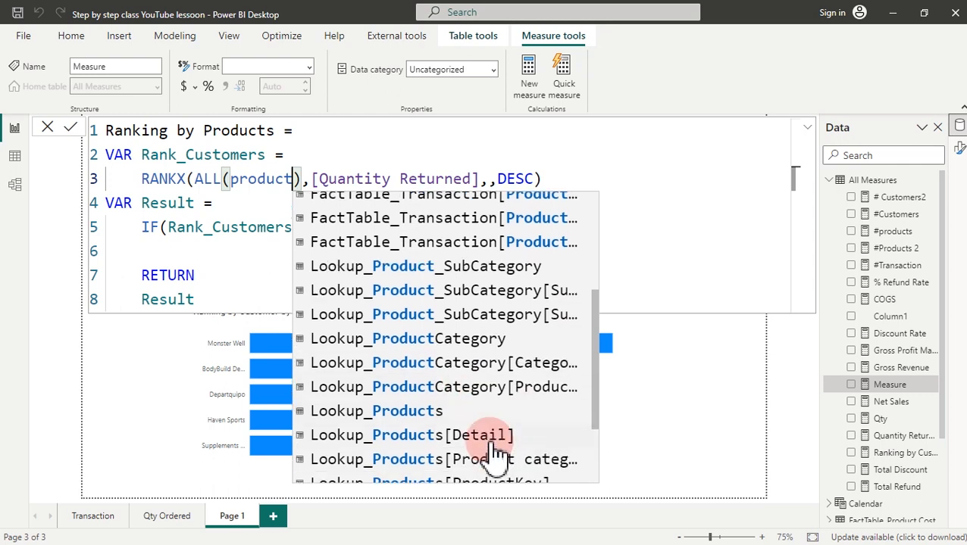
scroll(496, 453, down, 1)
scroll(492, 458, down, 1)
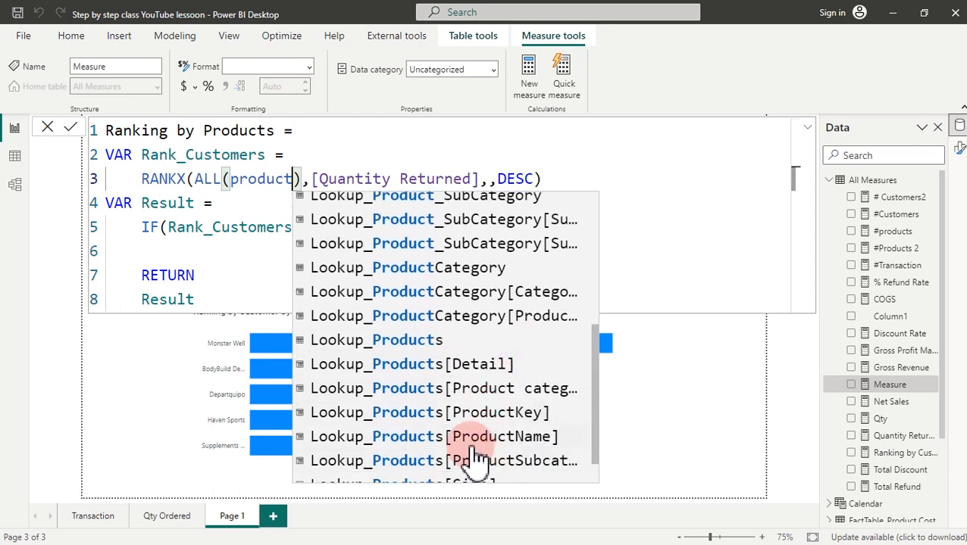
click(475, 438)
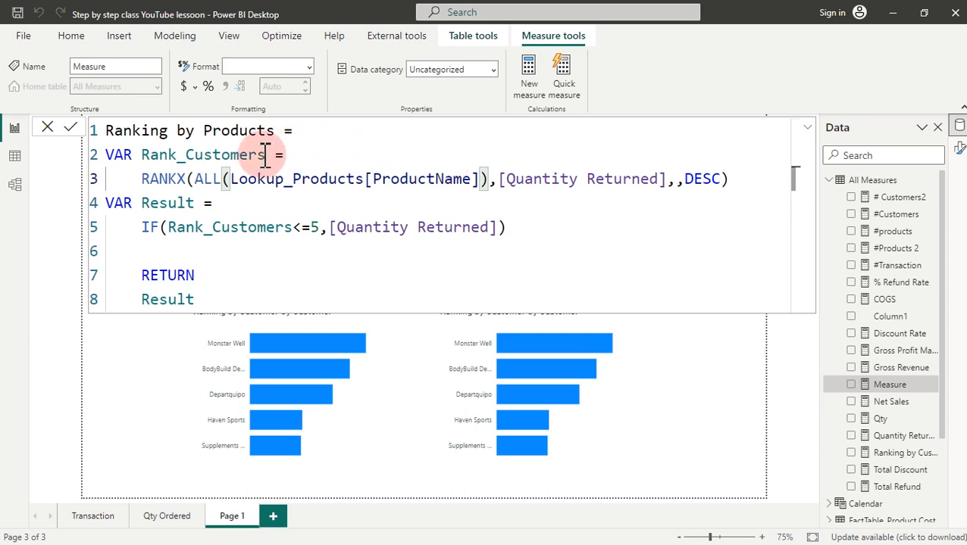
- Rename the variable to Rank_products in both its declaration and the IF condition, and commit the Ranking by Products measure
drag(266, 154, 186, 155)
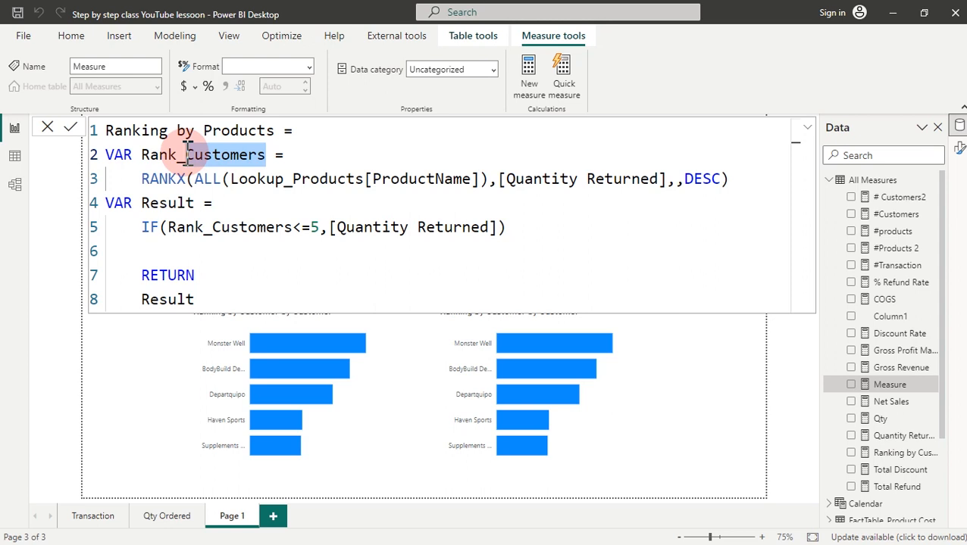
text(products)
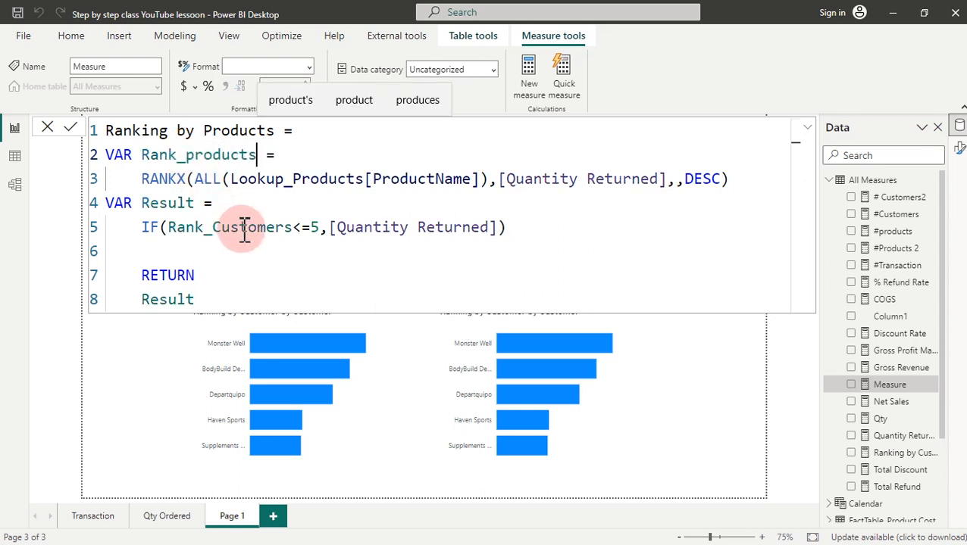
drag(291, 231, 212, 236)
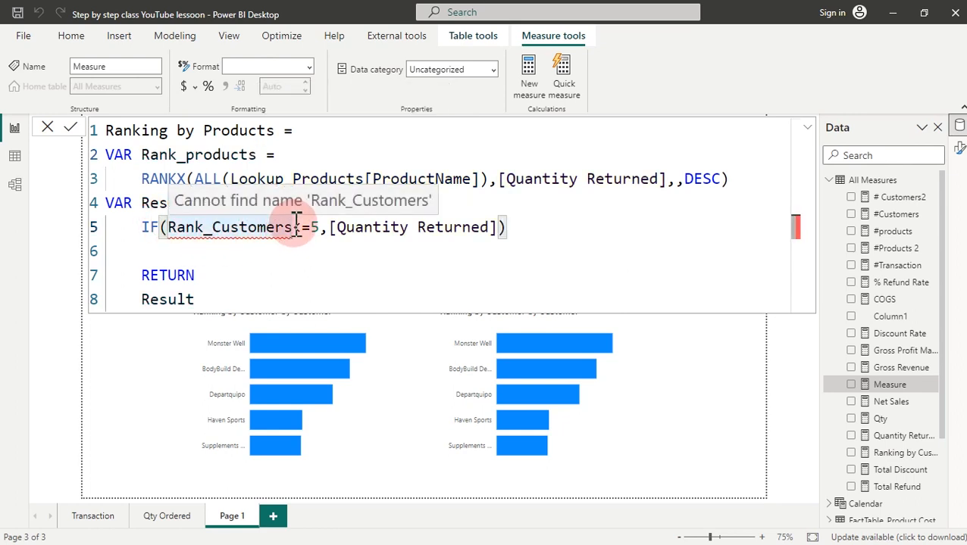
drag(291, 228, 215, 227)
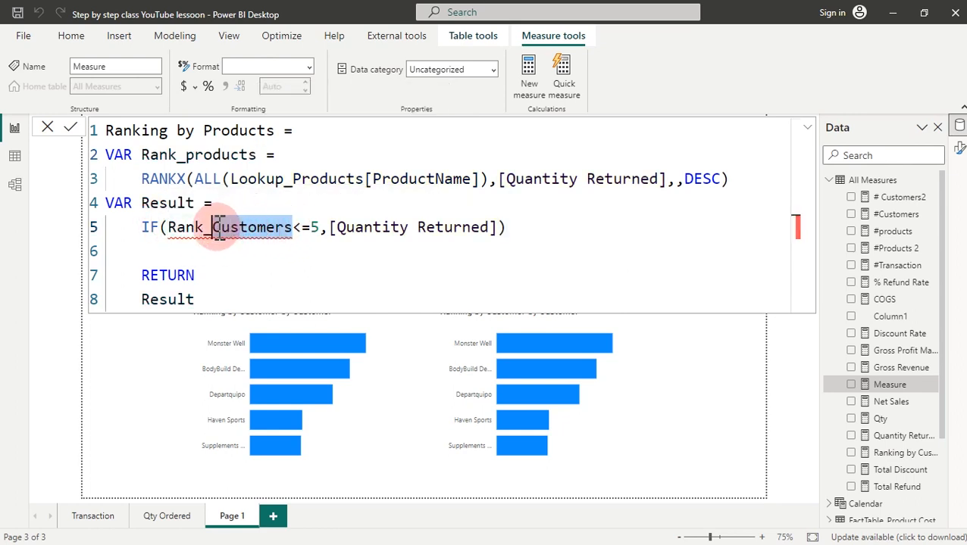
text(pr)
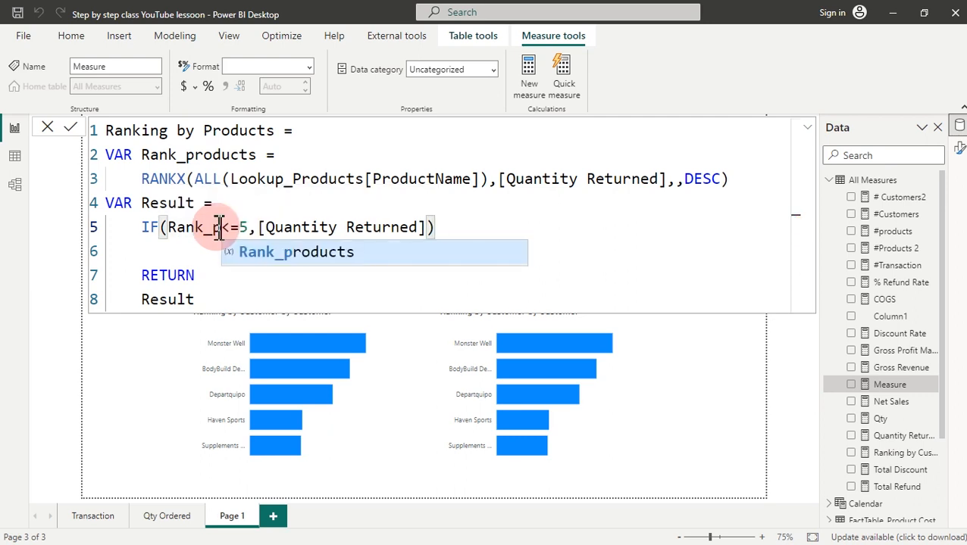
key(Tab)
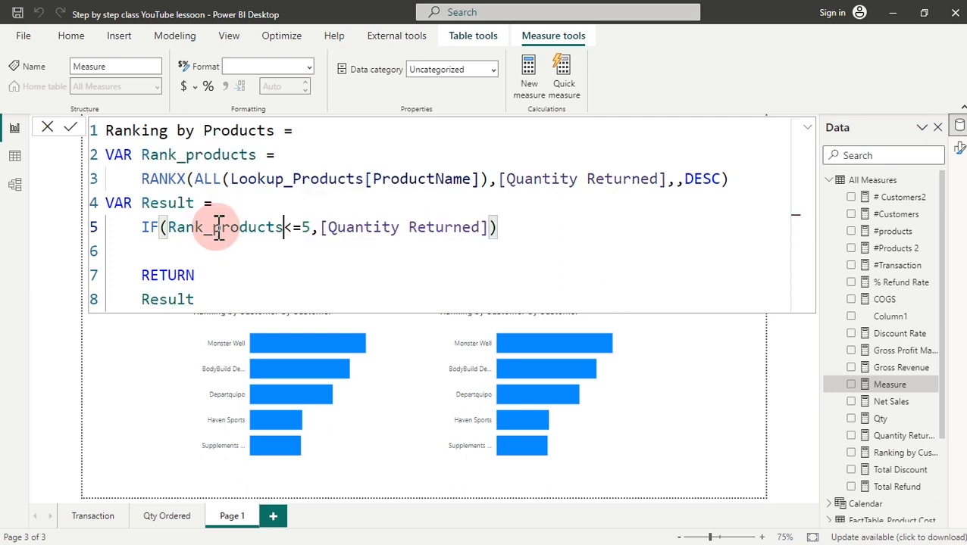
double_click(263, 276)
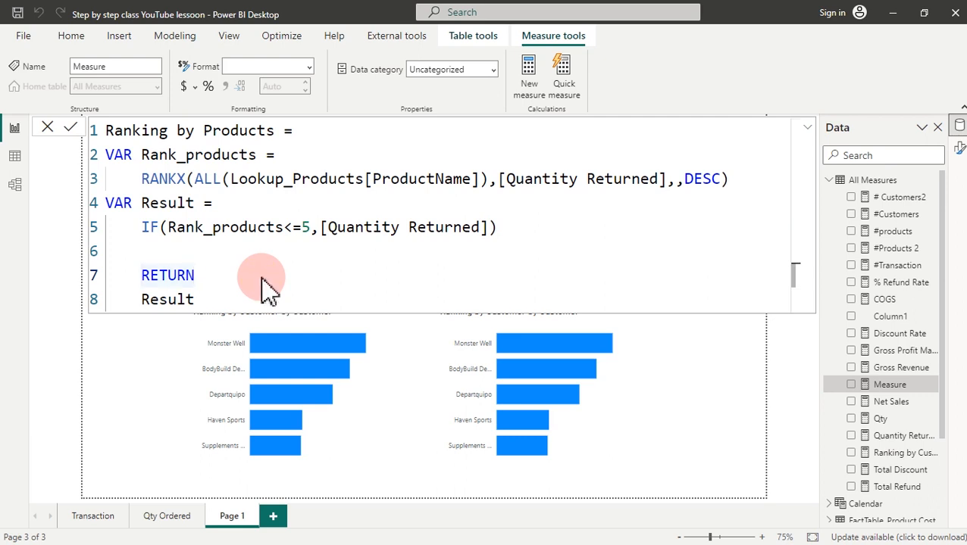
key(Return)
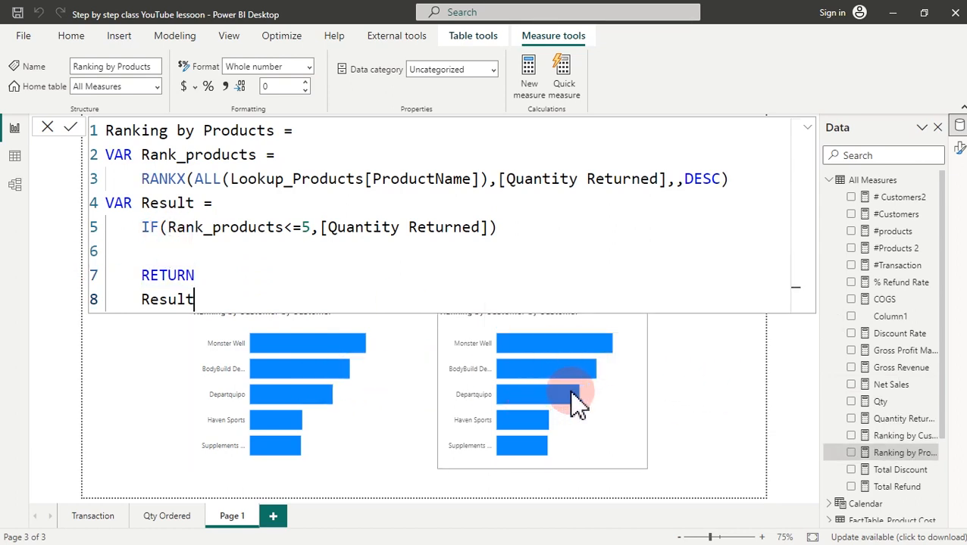
- Replace the X-axis measure of the duplicated bar chart with Ranking by Products
click(635, 418)
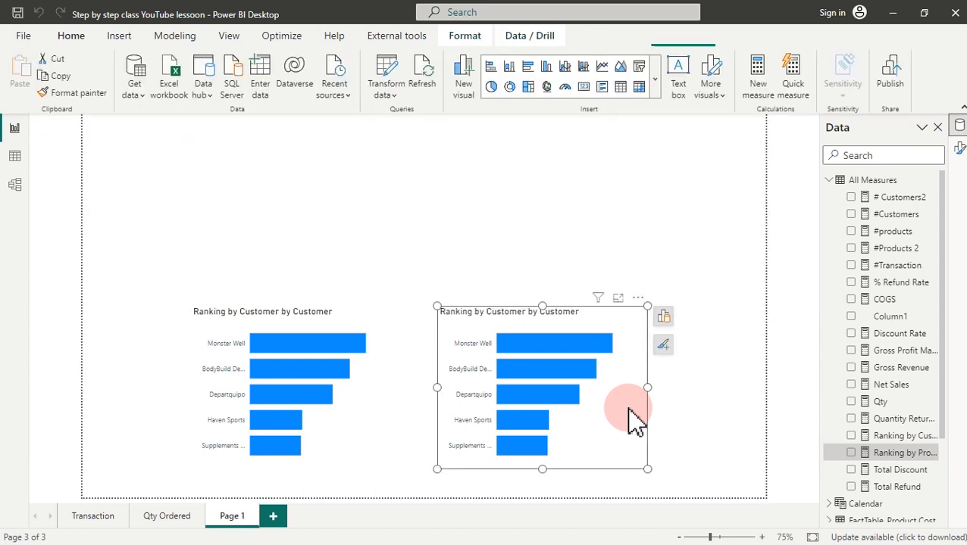
click(664, 326)
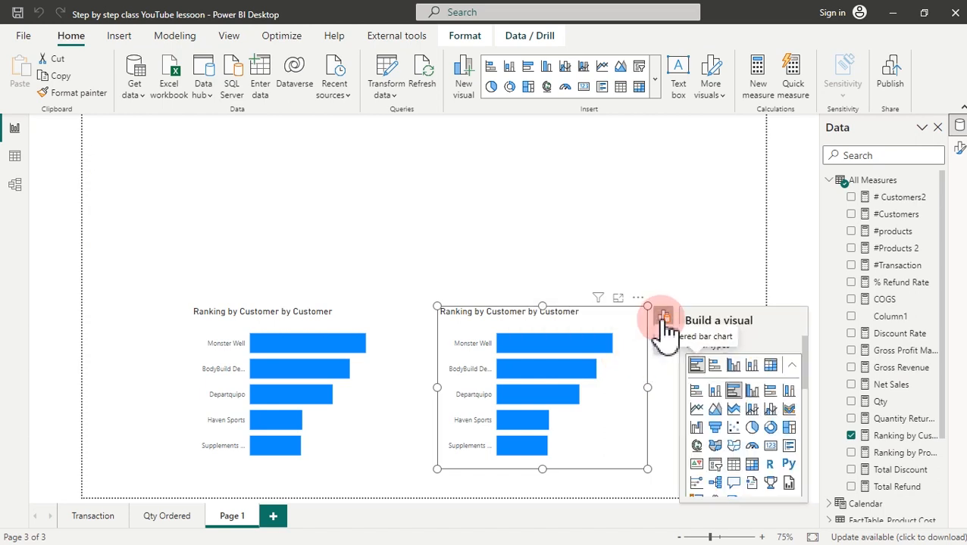
click(735, 366)
click(780, 430)
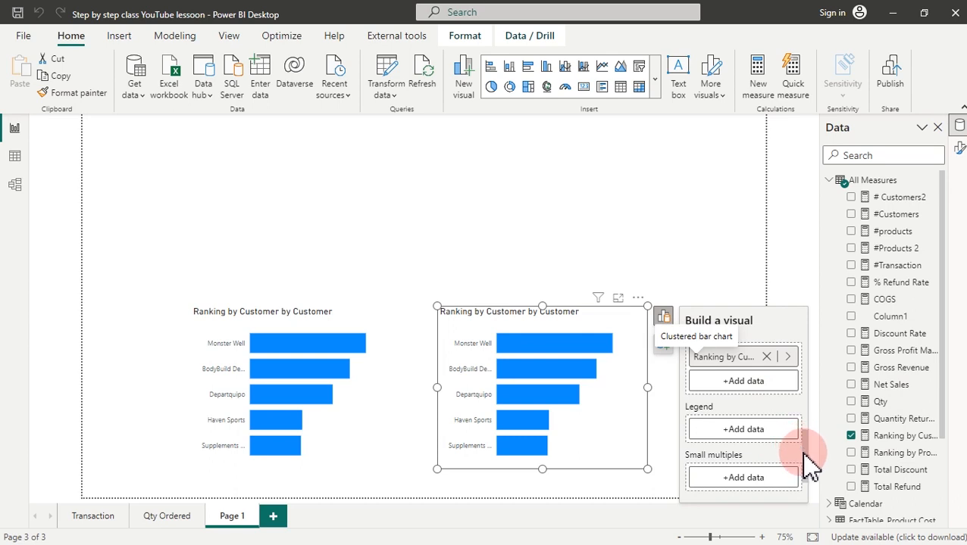
scroll(804, 454, up, 5)
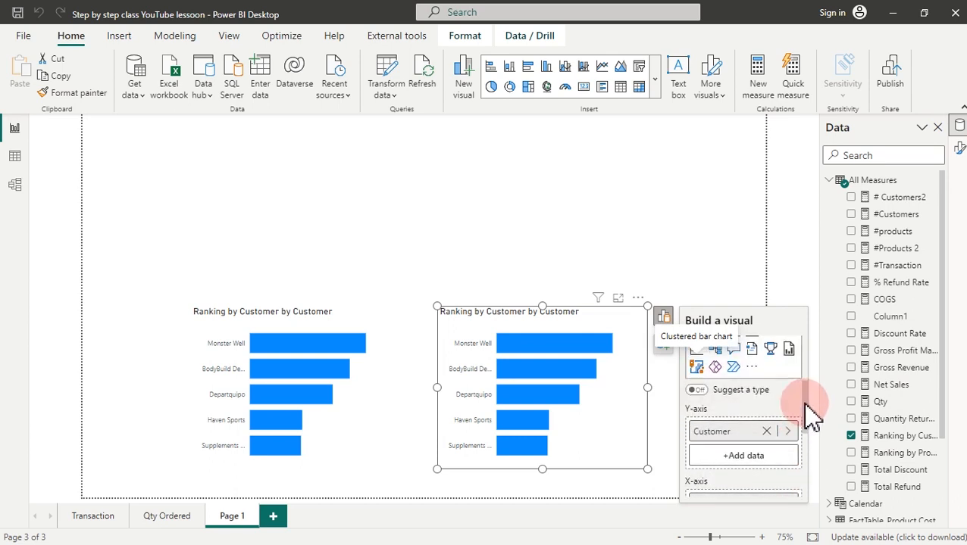
scroll(809, 421, down, 2)
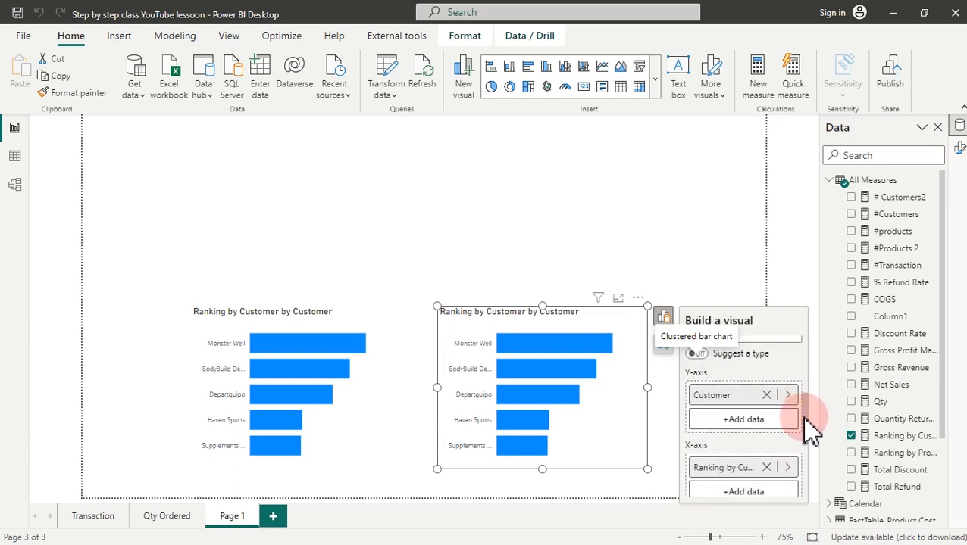
scroll(808, 436, down, 2)
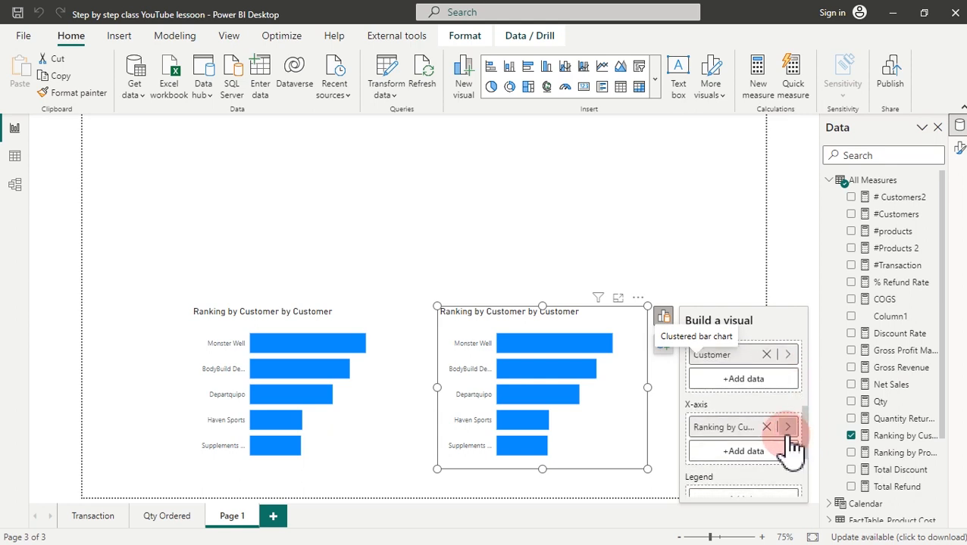
click(786, 429)
scroll(819, 417, down, 4)
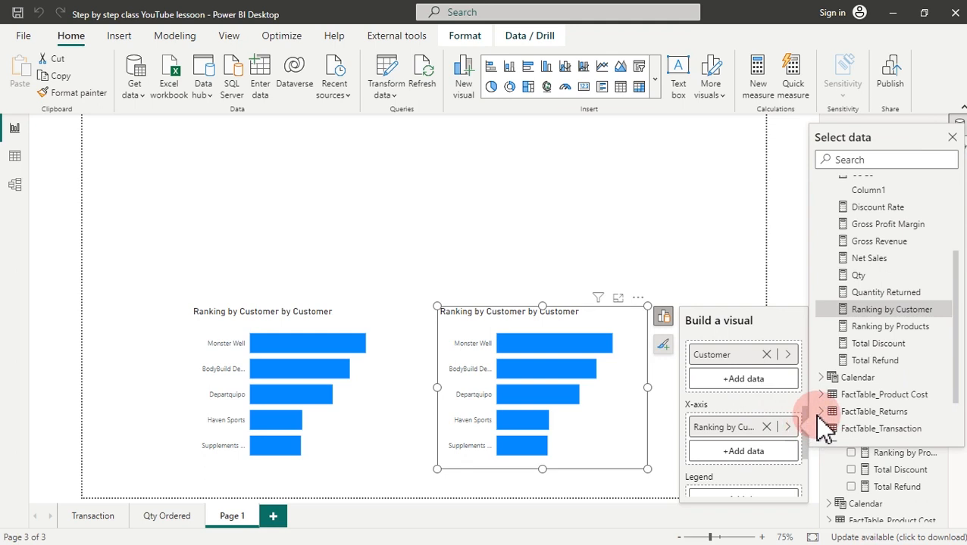
click(912, 328)
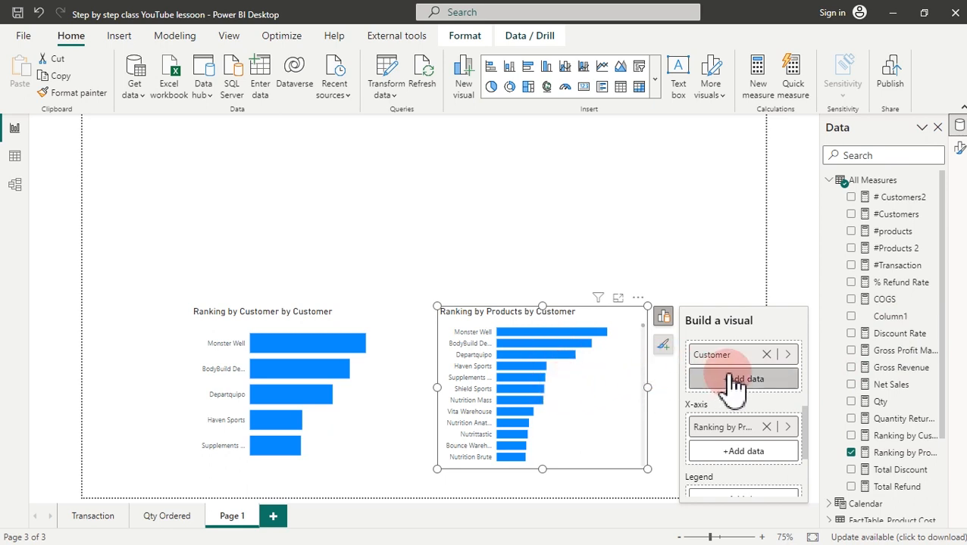
- Replace the Customer field on the Y-axis of the Ranking by Products bar chart with ProductName from Lookup_Products
click(789, 354)
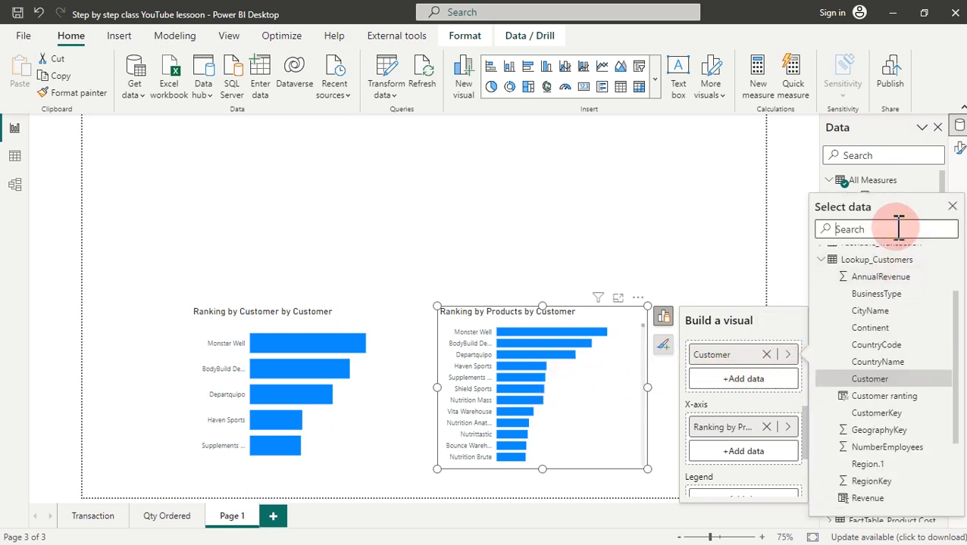
text(o)
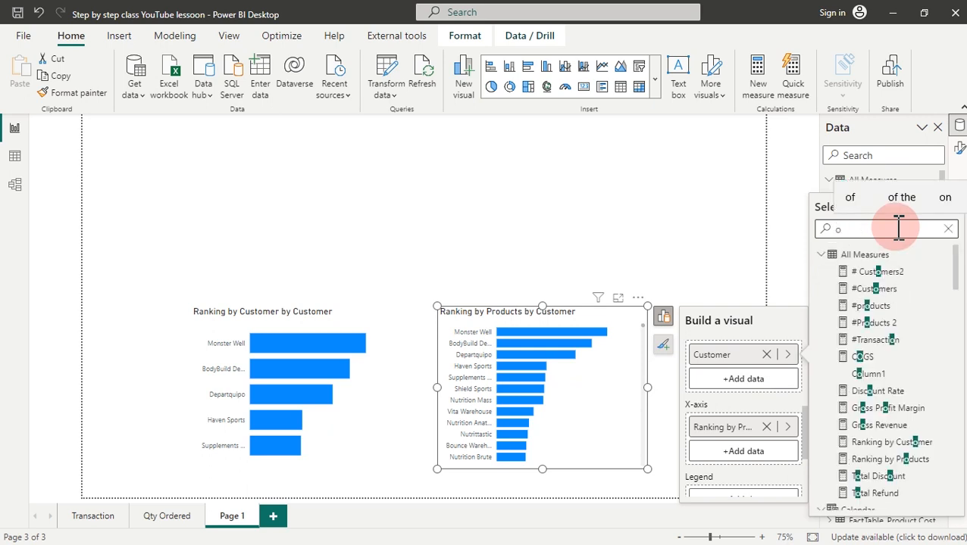
key(BackSpace)
text(produ)
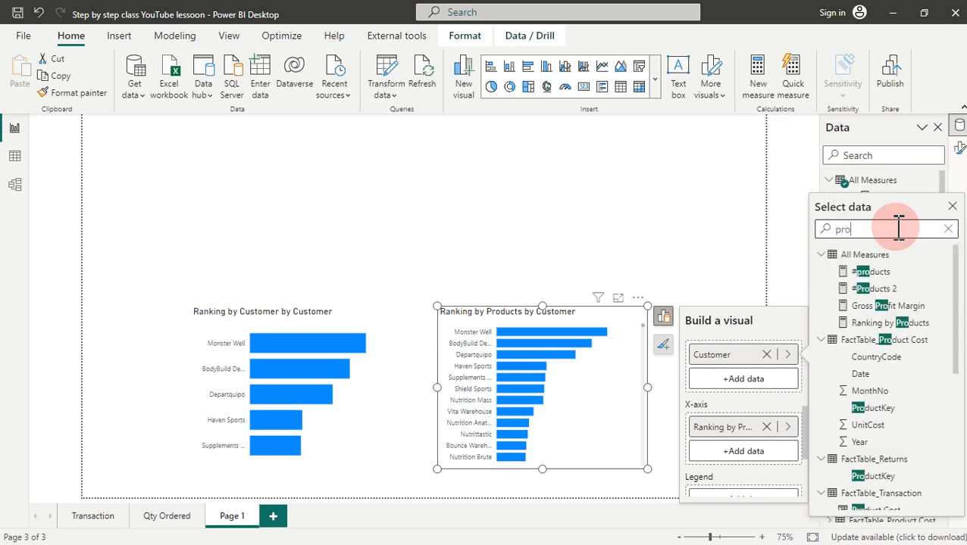
text(ctname)
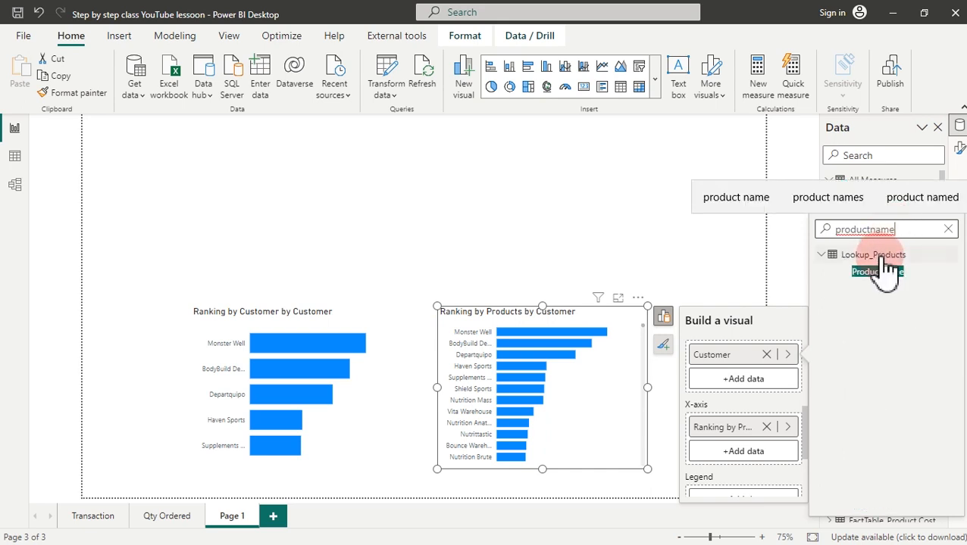
click(877, 273)
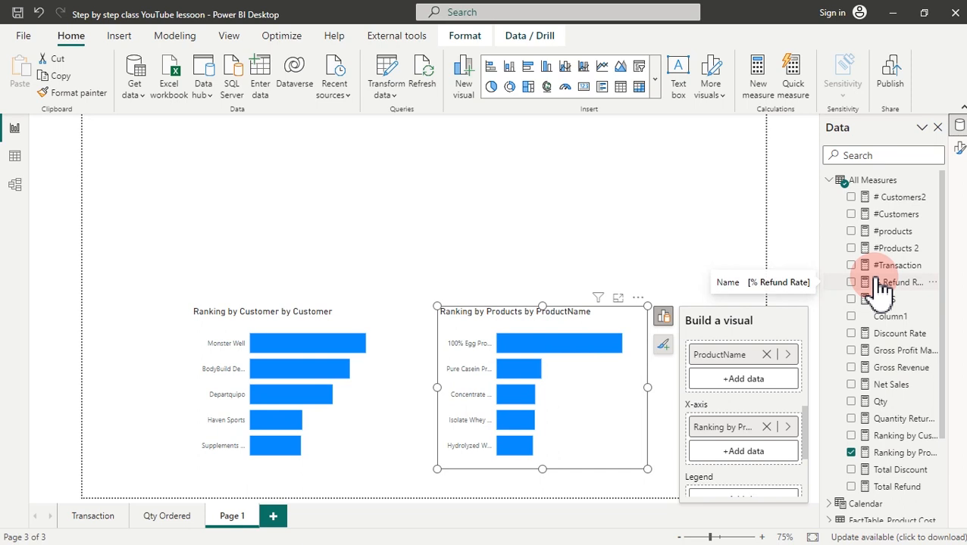
click(568, 262)
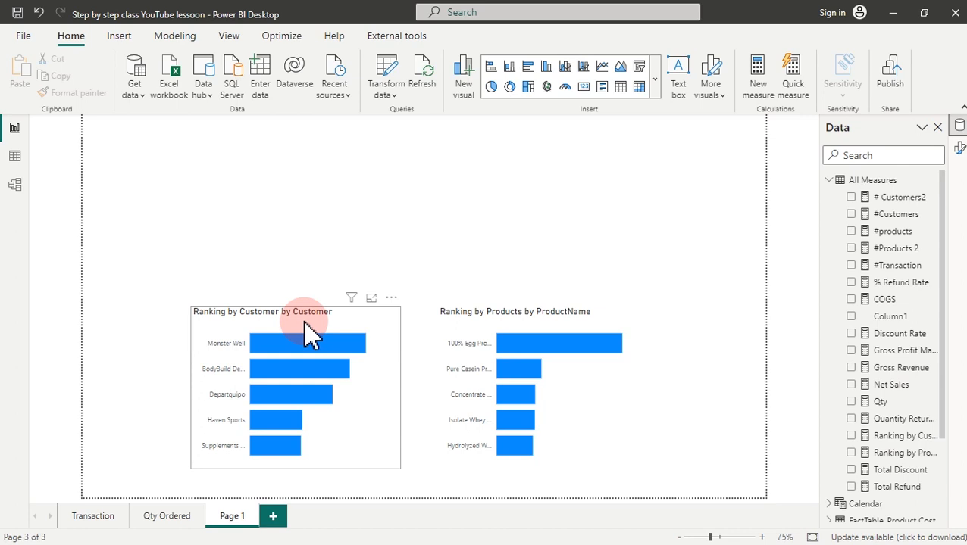
- Change the IF condition in the Ranking by Products measure to Rank_products<=3 and commit the formula
click(904, 454)
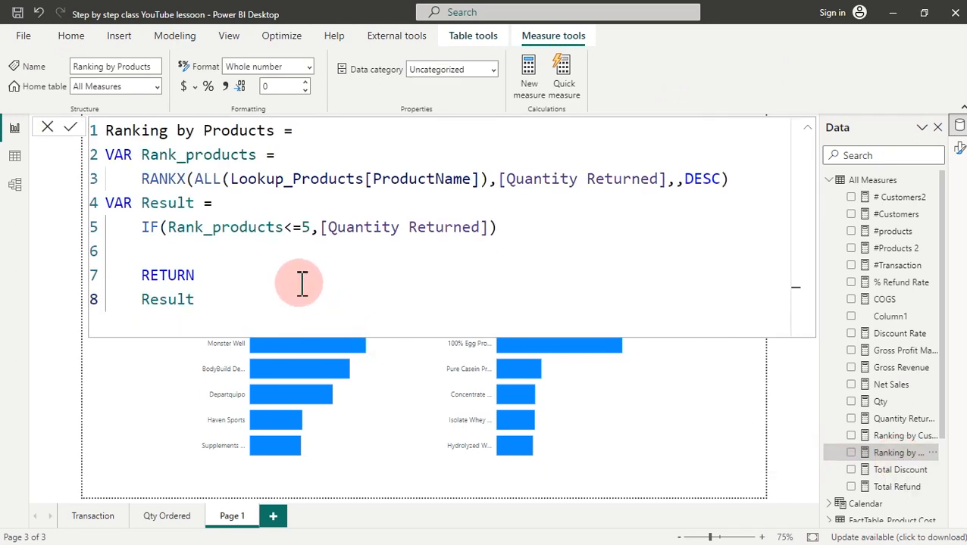
double_click(306, 227)
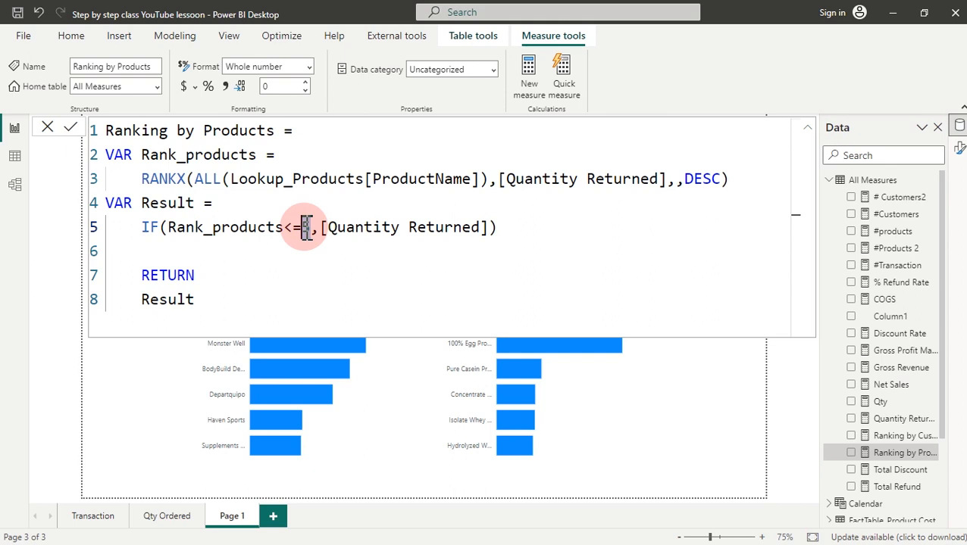
text(3)
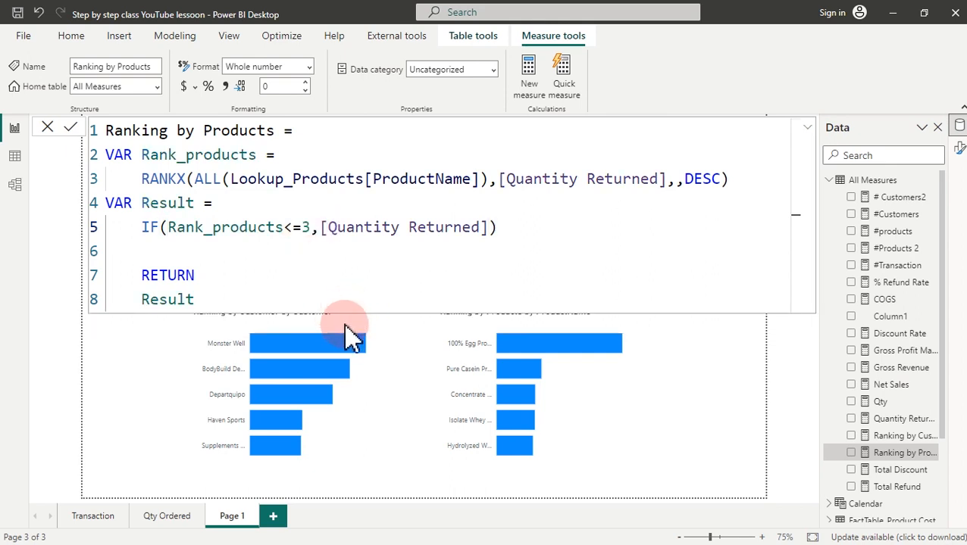
key(Return)
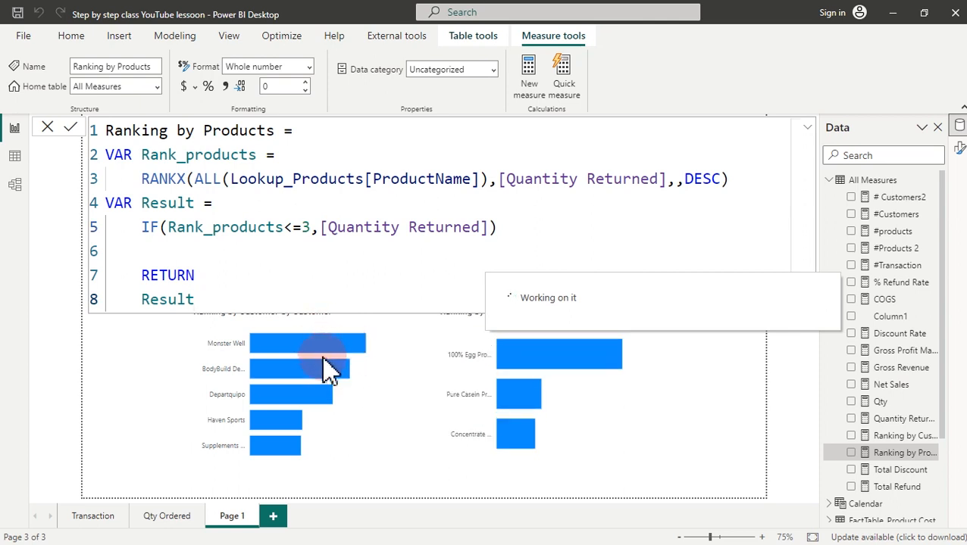
mouse_move(339, 377)
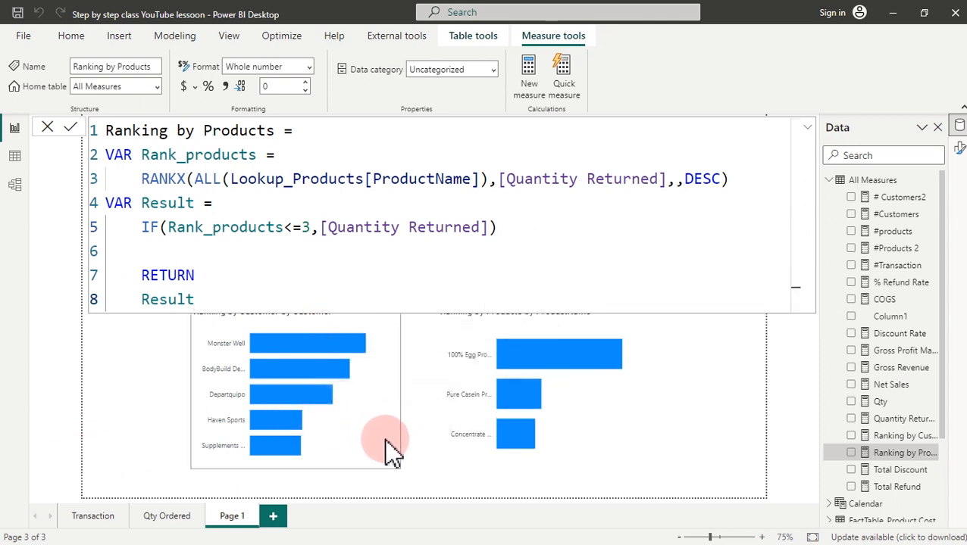
click(145, 364)
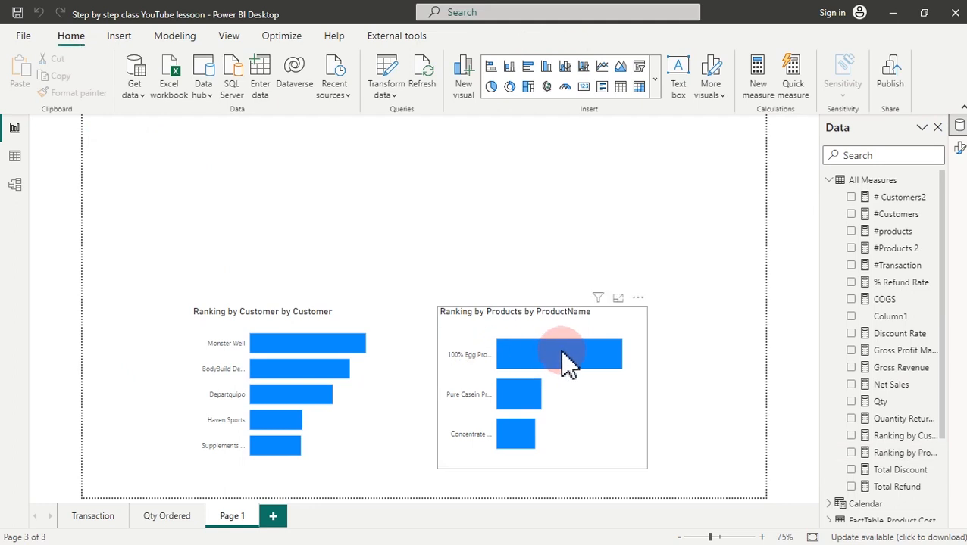
mouse_move(540, 362)
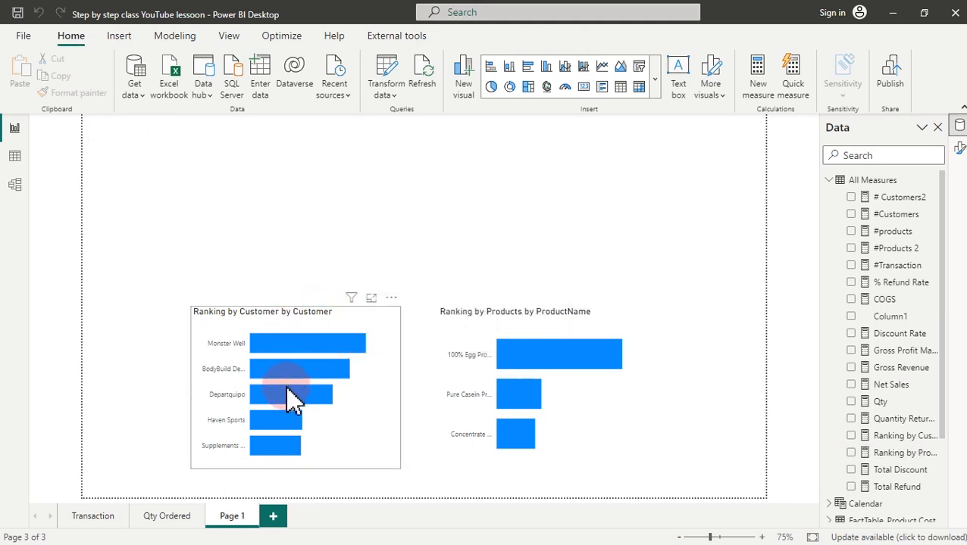
mouse_move(294, 398)
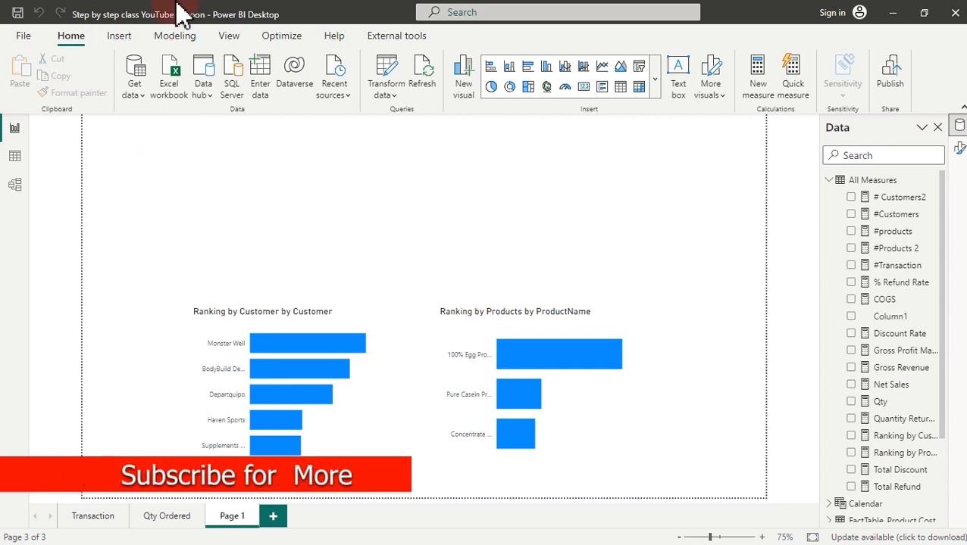
- Start a new numeric range parameter and name it SelecRanking
click(176, 42)
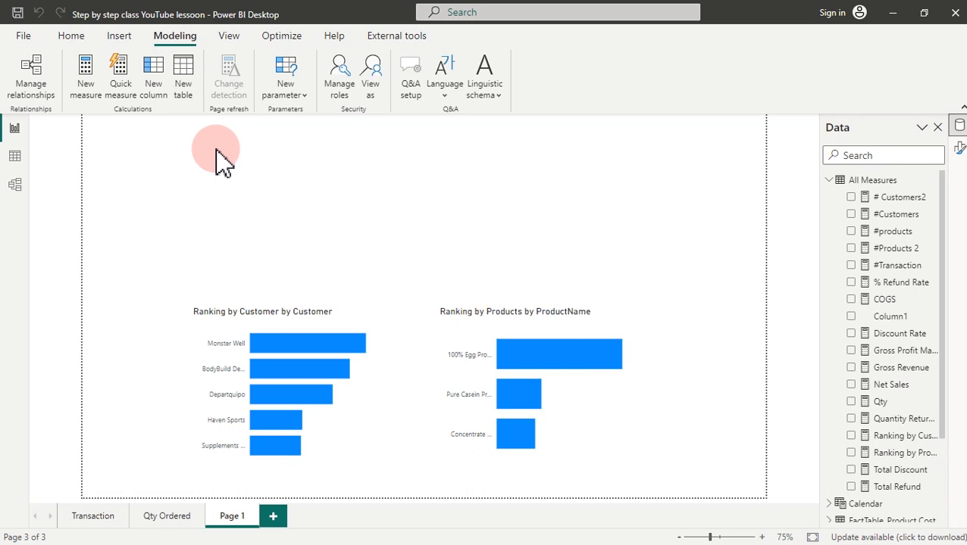
click(297, 92)
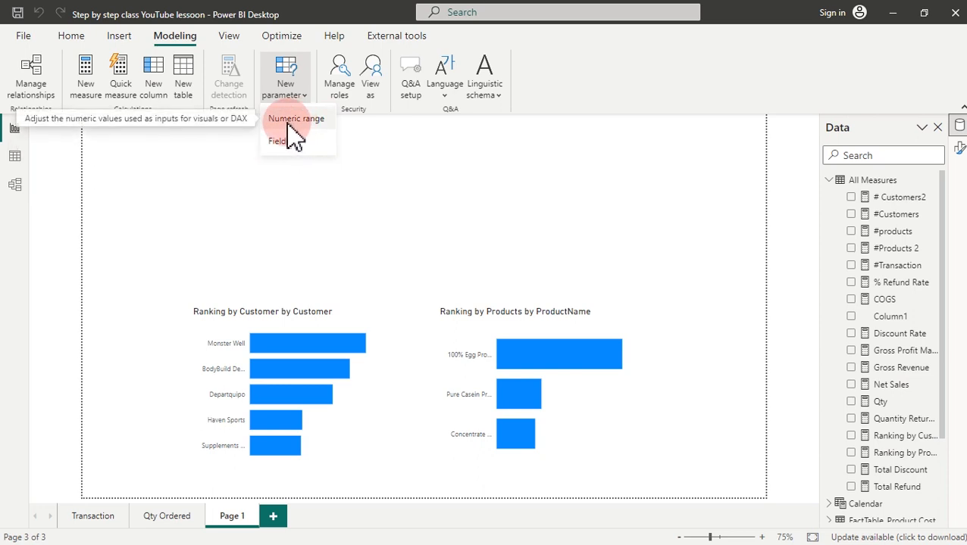
click(297, 120)
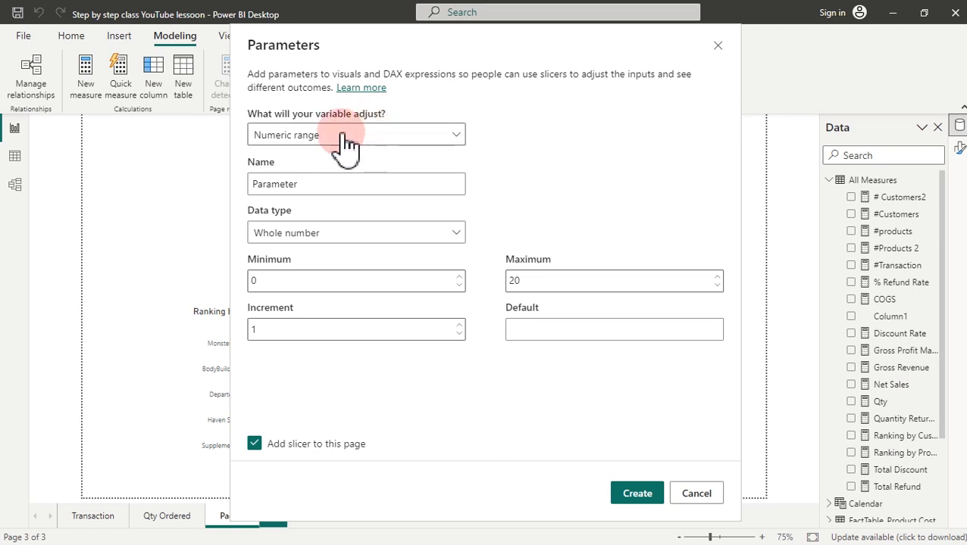
click(318, 138)
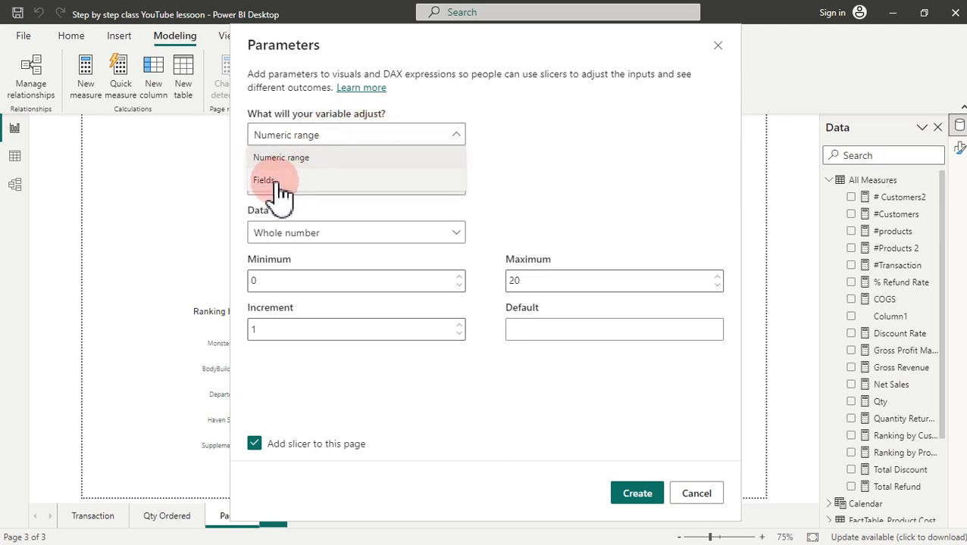
click(521, 182)
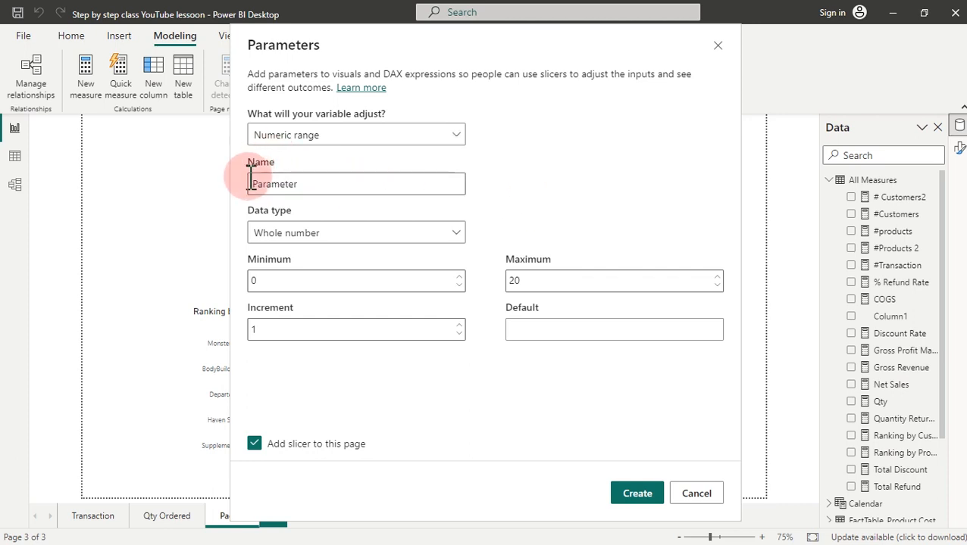
click(309, 186)
drag(309, 185, 233, 181)
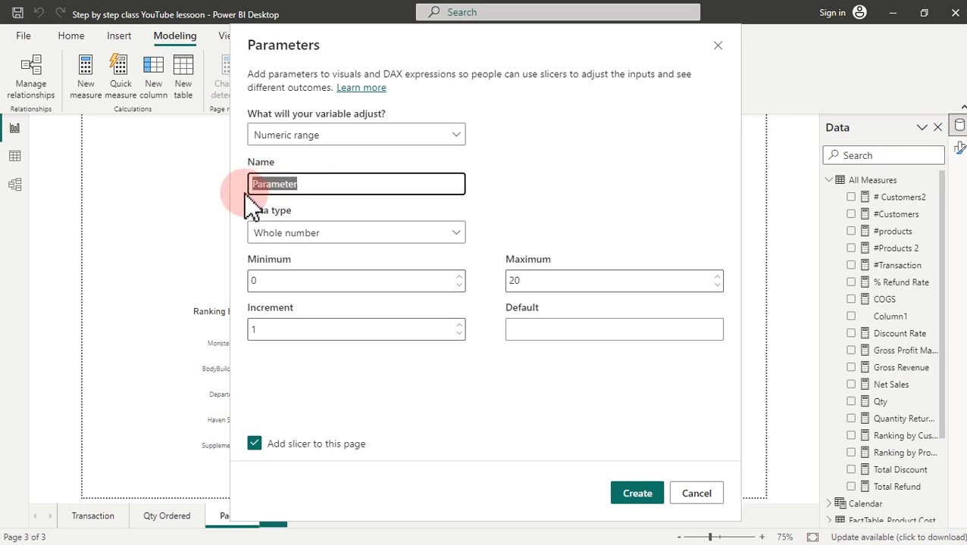
text(Ranking)
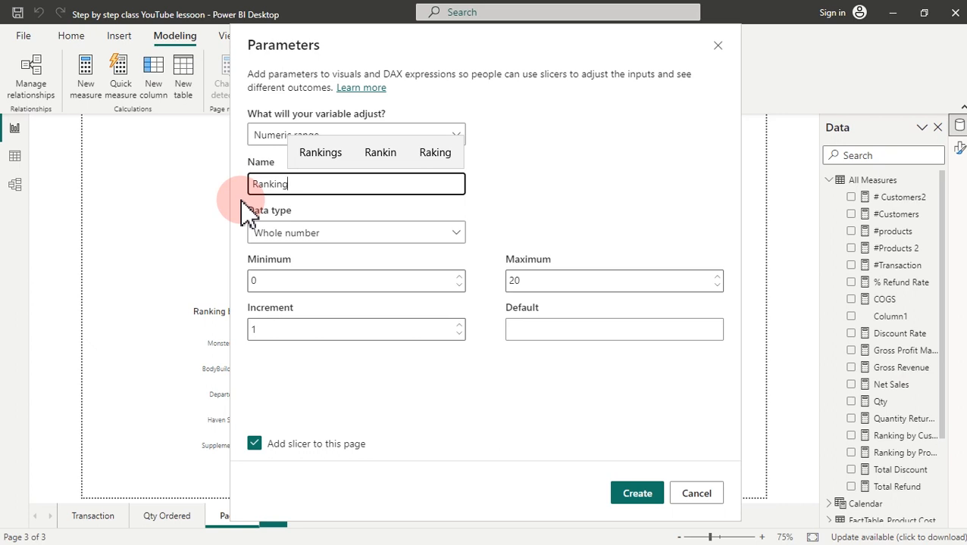
key(BackSpace)
key(BackSpace)
key(BackSpace)
key(BackSpace)
key(BackSpace)
key(BackSpace)
key(BackSpace)
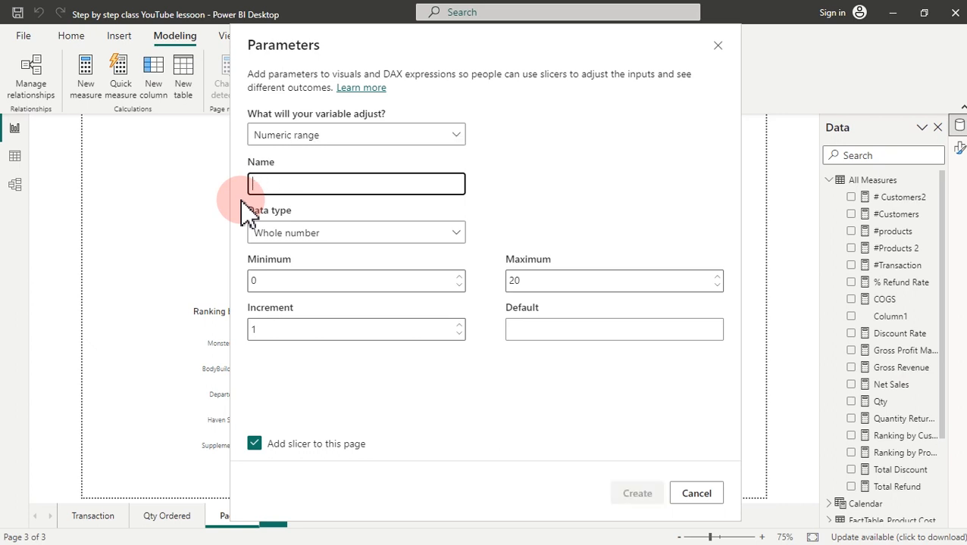
text(Selec)
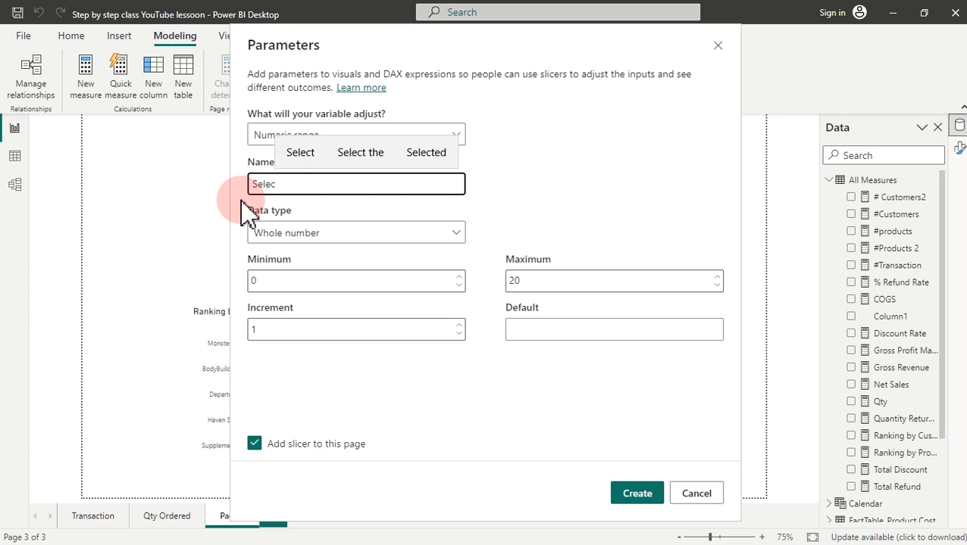
text(Ran)
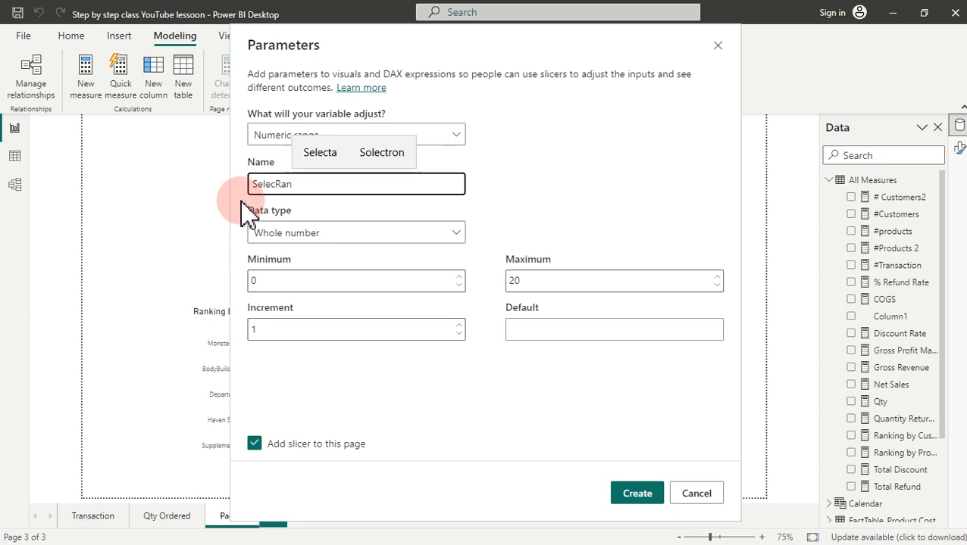
text(kning)
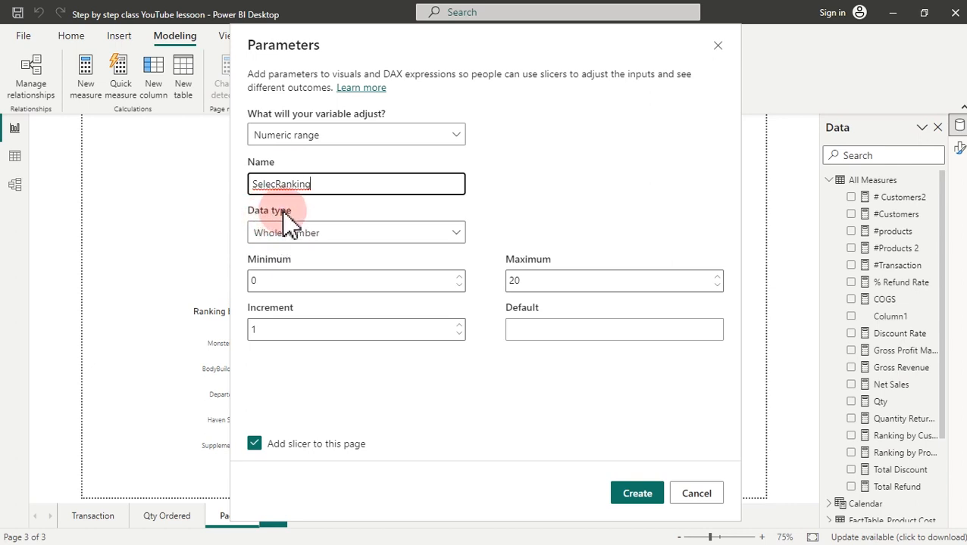
- Set the SelecRanking parameter to the Whole number data type with minimum 1, maximum 30 and default 0
click(299, 235)
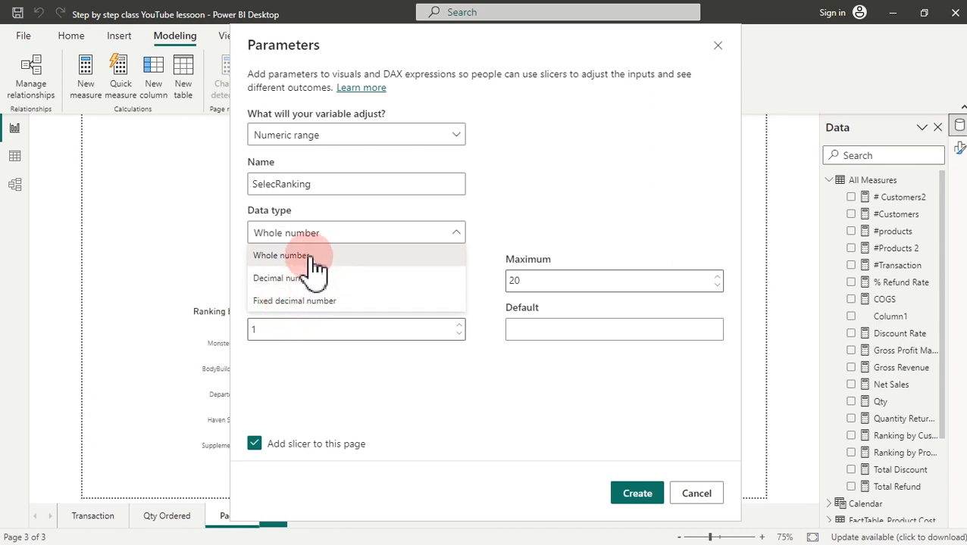
click(329, 228)
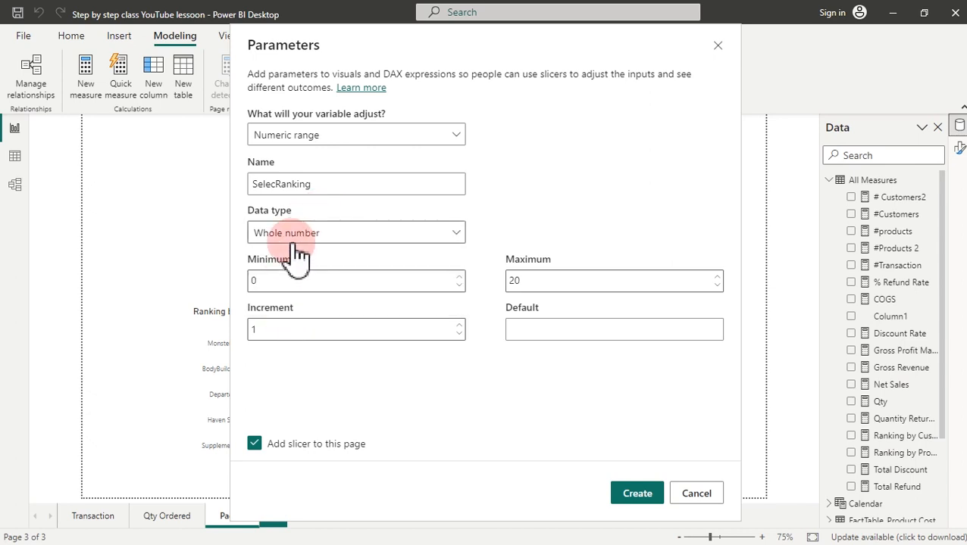
drag(277, 285, 252, 285)
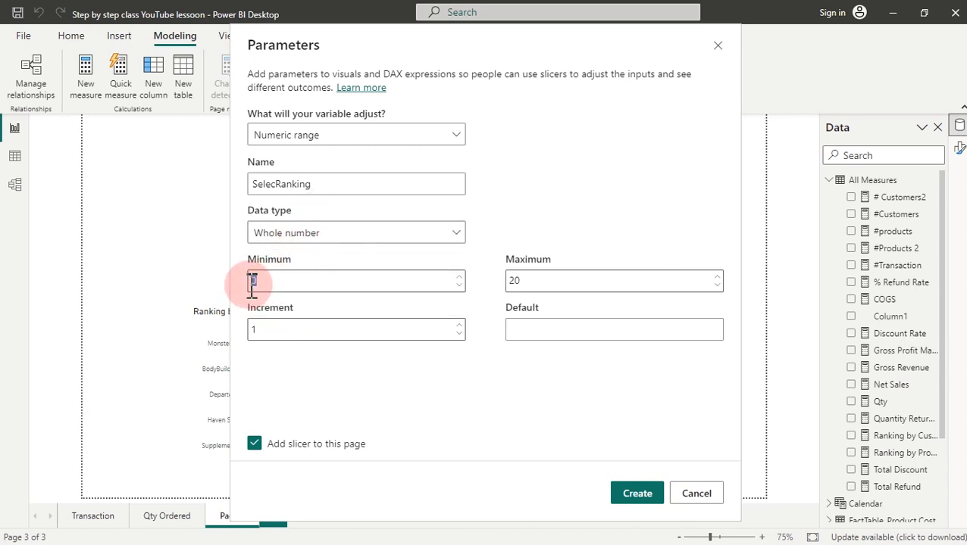
text(1)
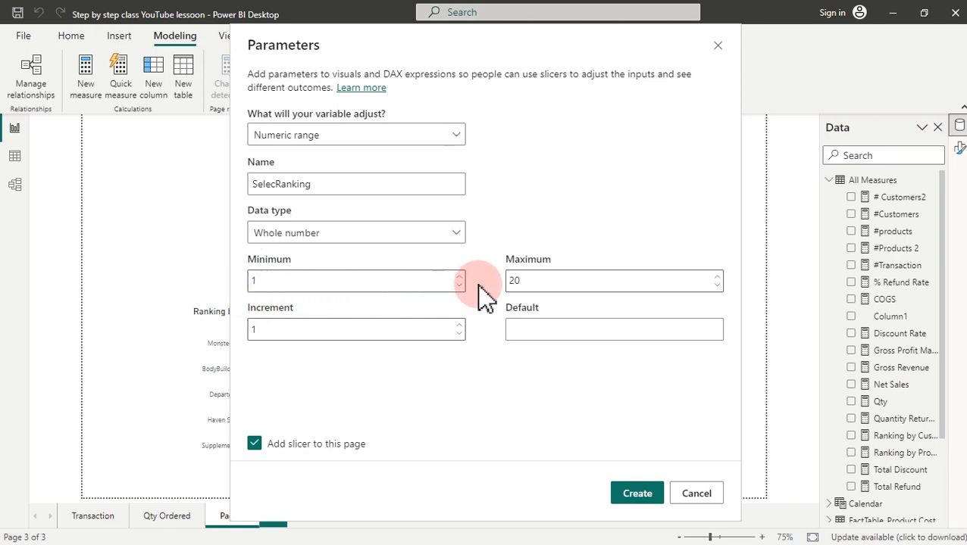
click(532, 284)
drag(552, 280, 491, 287)
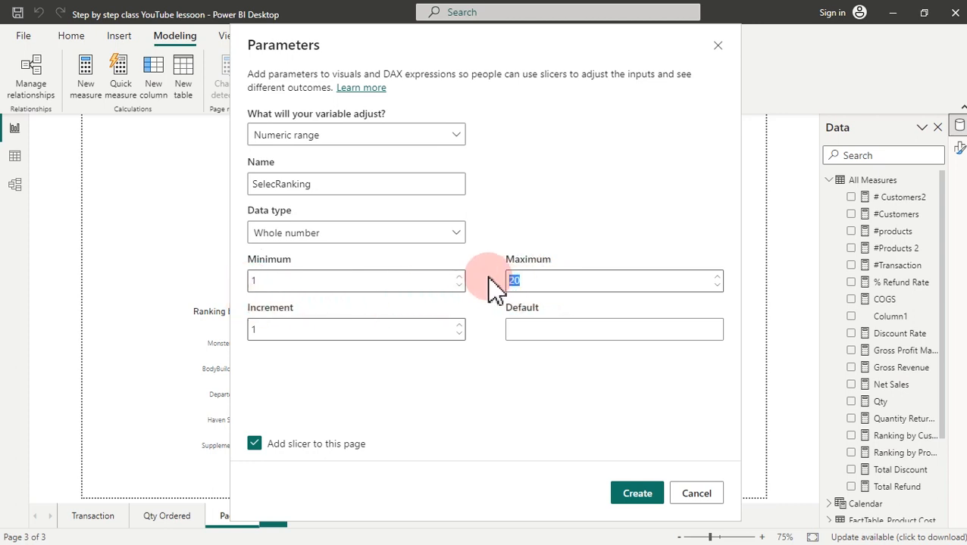
text(3)
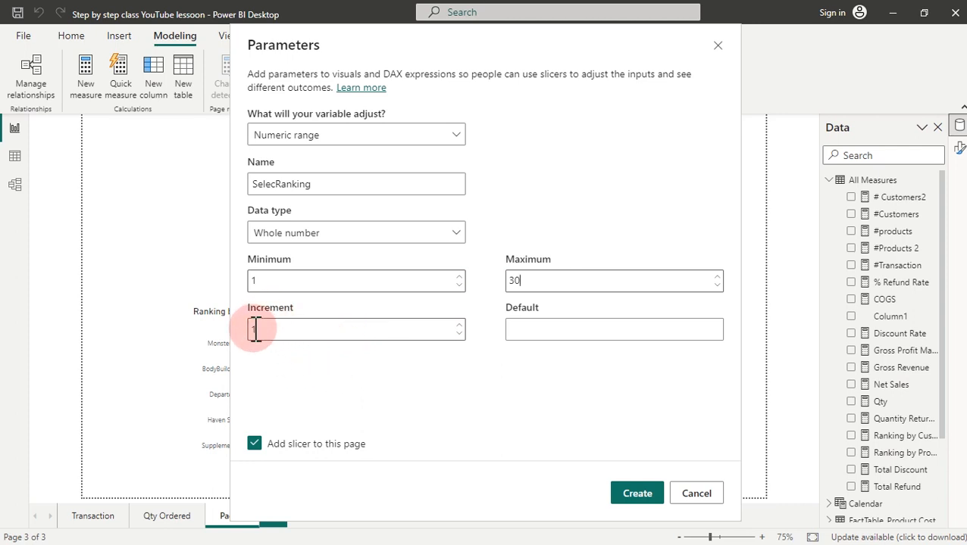
click(528, 331)
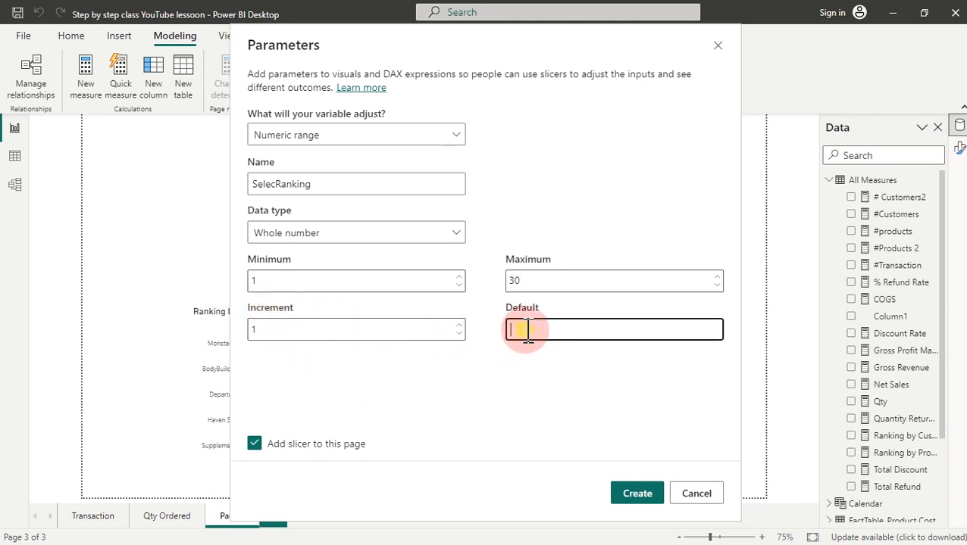
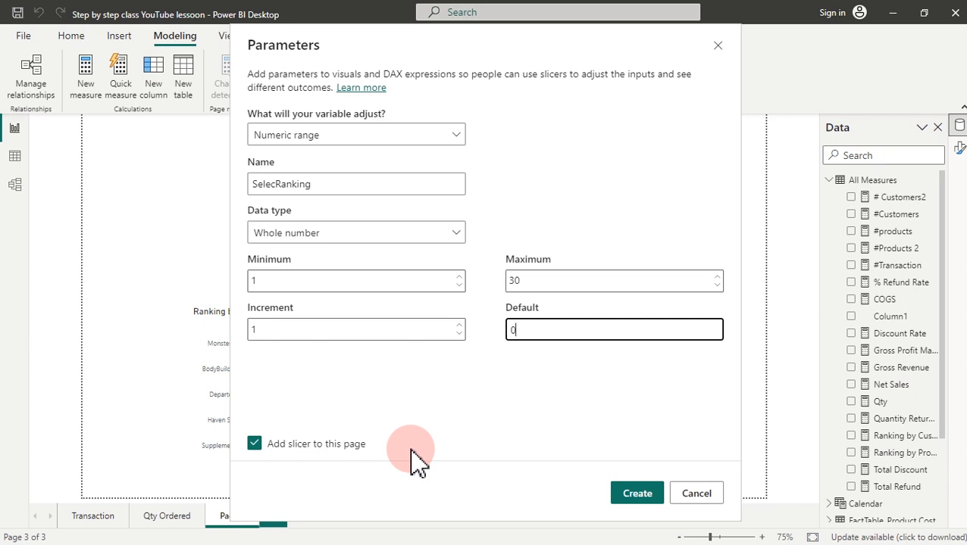
- Create the SelecRanking parameter with its slicer on the page and set the slicer to 1
click(643, 496)
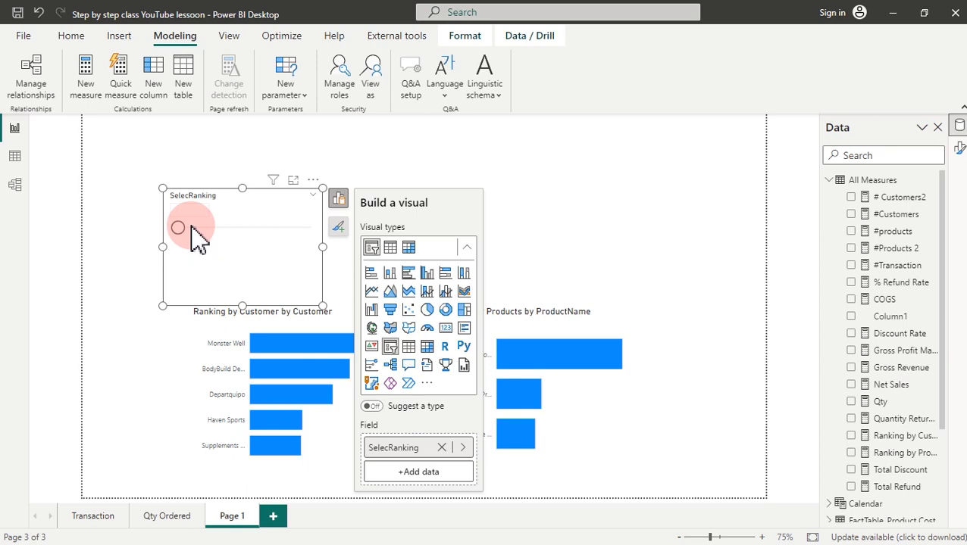
mouse_move(179, 228)
mouse_down()
mouse_move(327, 239)
mouse_move(170, 239)
mouse_up()
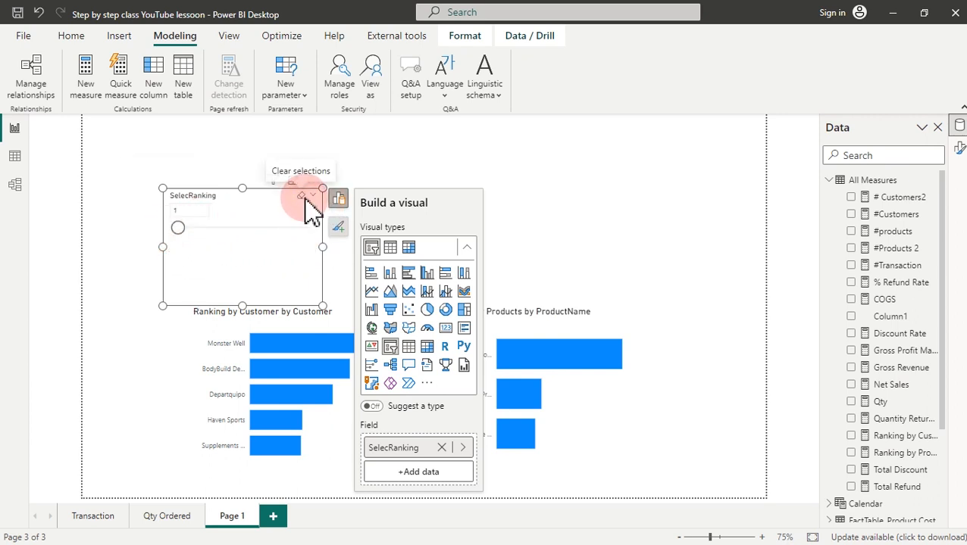
- Set the SelecRanking slicer to 5, shrink its height and place it just above the Ranking by Customer chart
click(305, 201)
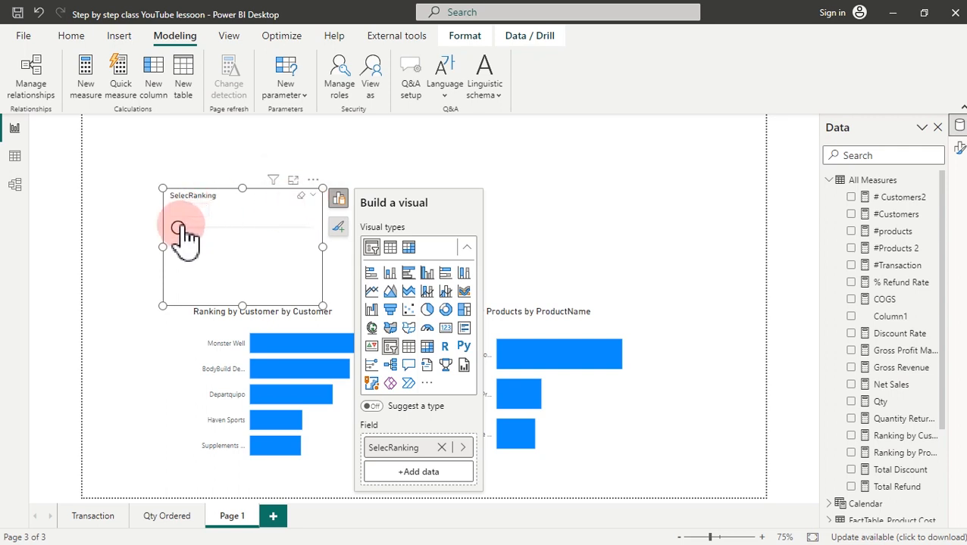
drag(190, 229, 197, 228)
drag(322, 304, 324, 255)
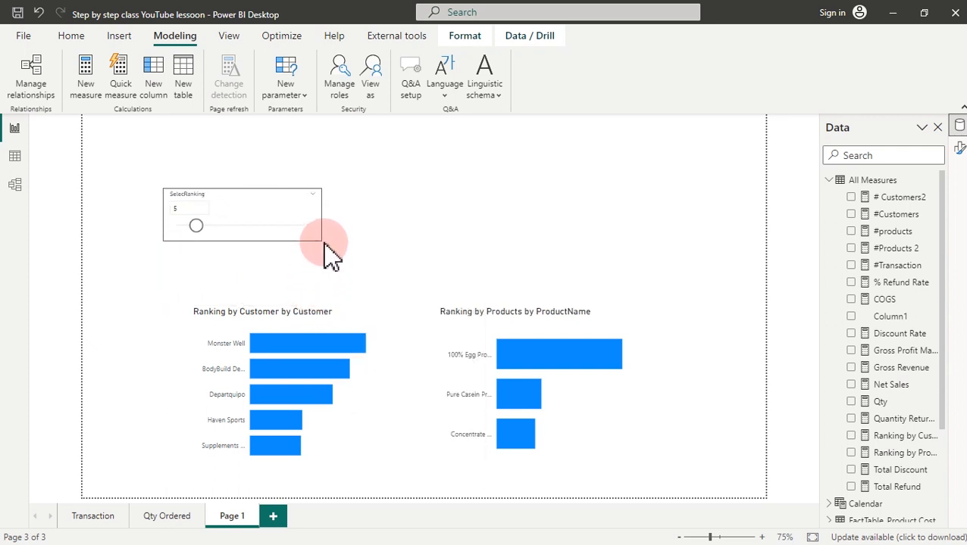
click(293, 209)
drag(296, 215, 281, 237)
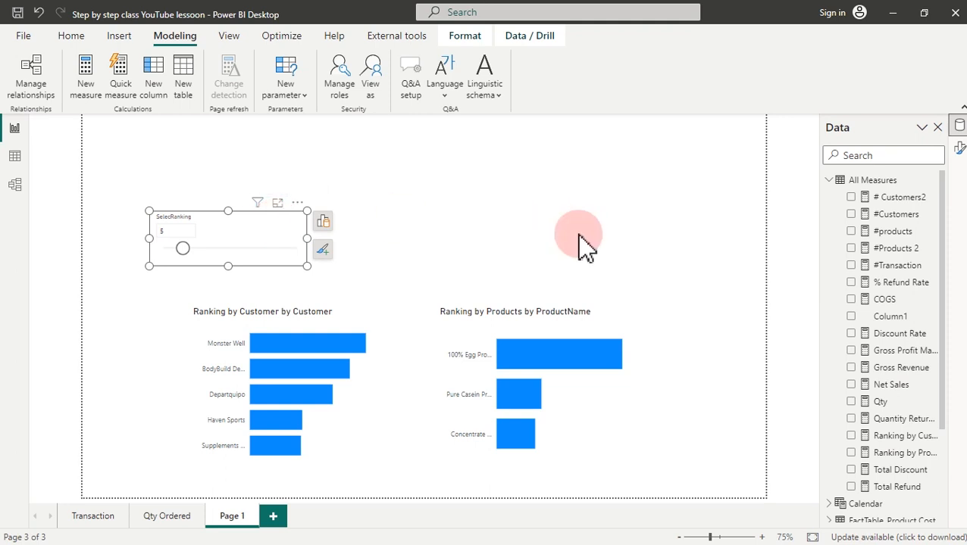
- Examine the formulas of the SelecRanking column and the SelecRanking Value measure in the SelecRanking table
click(829, 181)
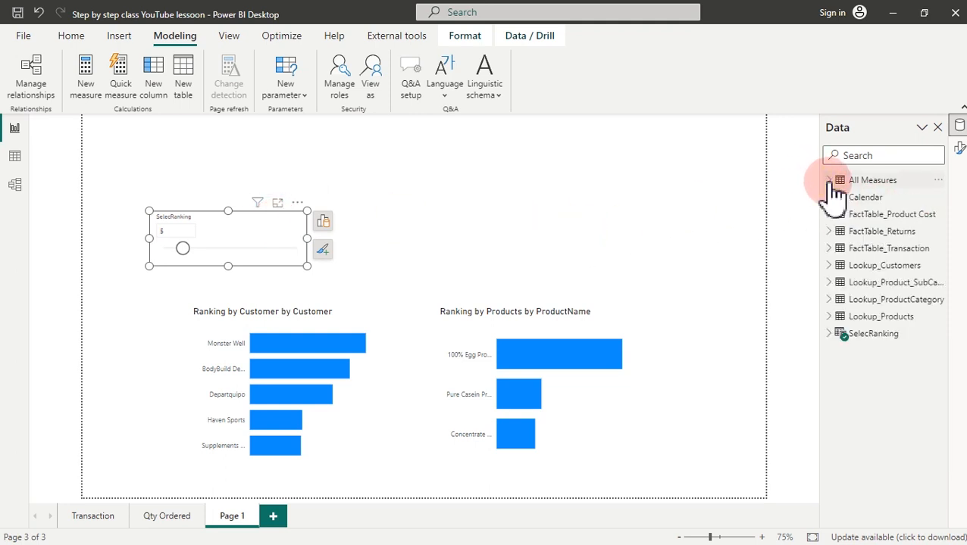
click(862, 337)
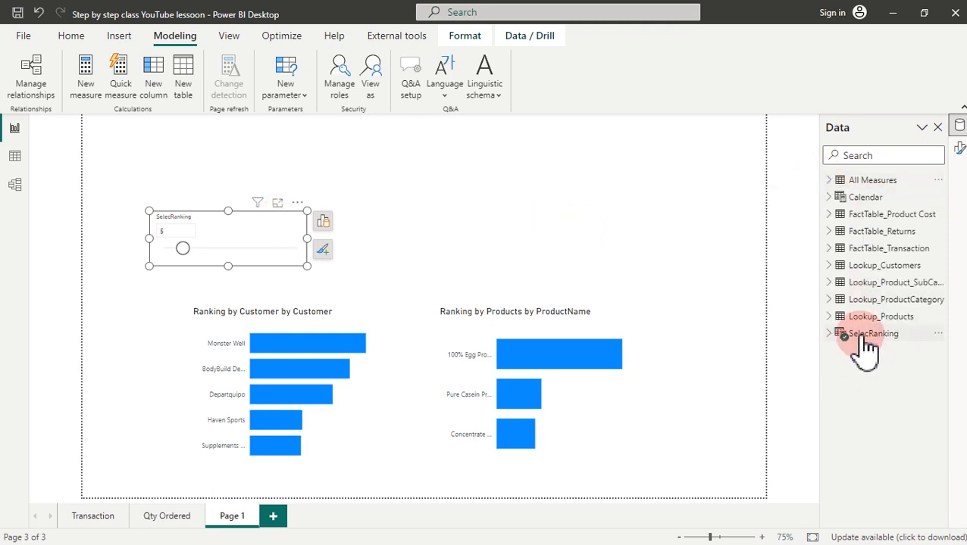
mouse_move(856, 341)
click(835, 338)
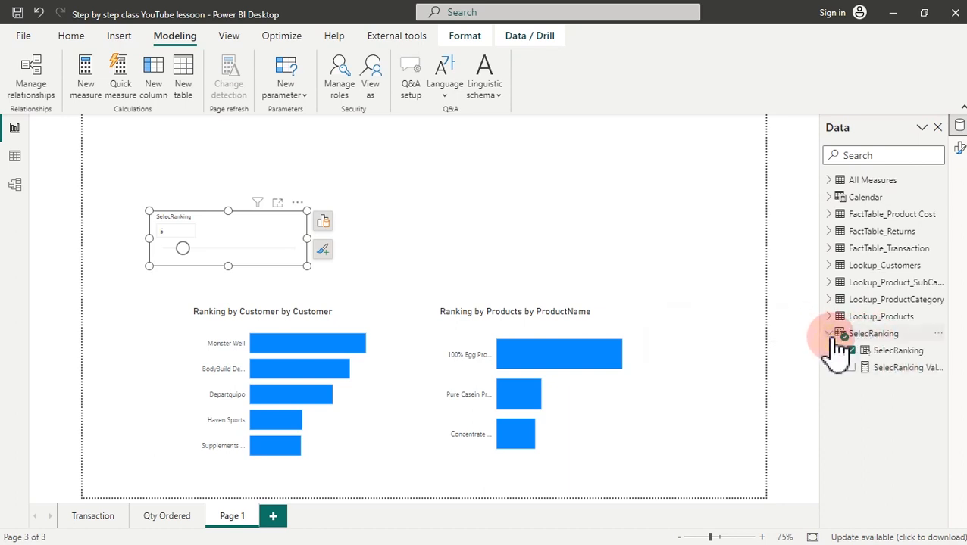
click(892, 353)
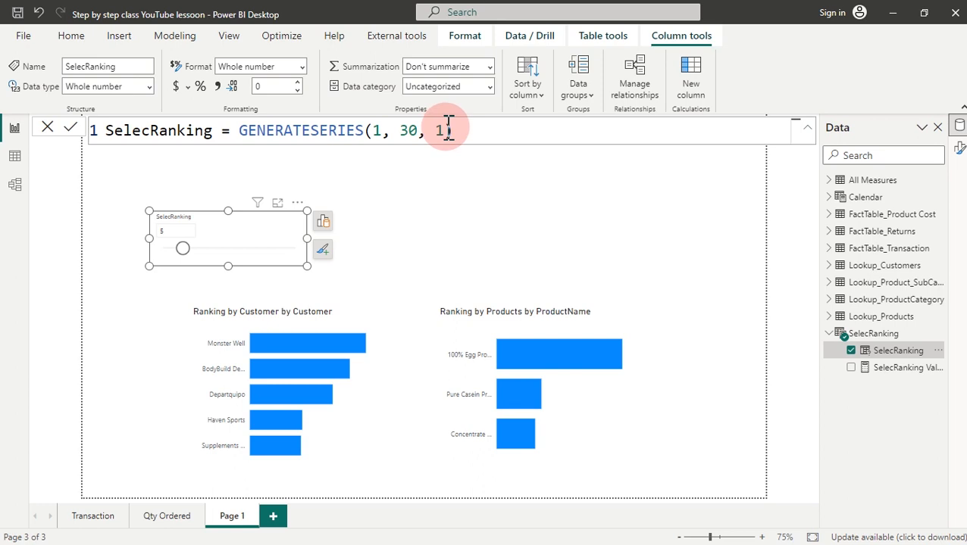
click(392, 135)
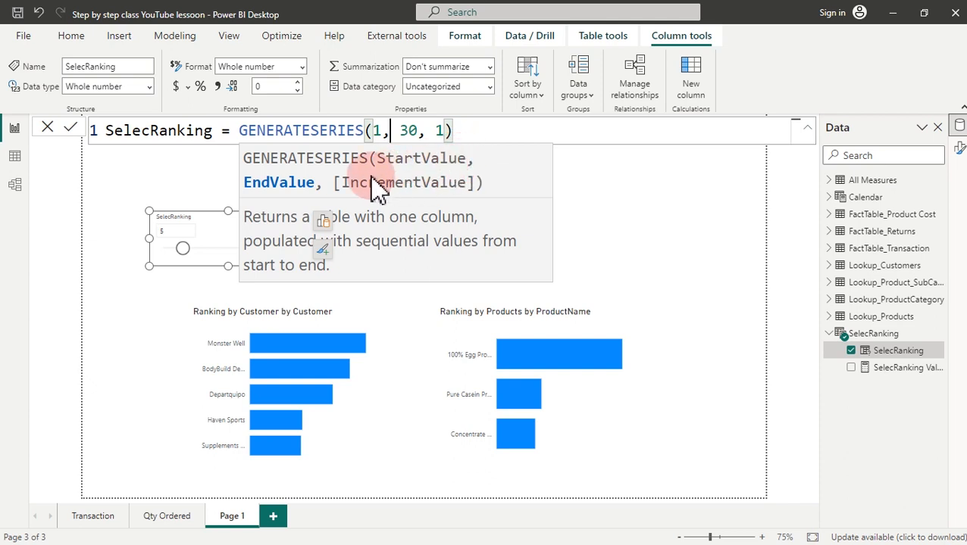
click(892, 369)
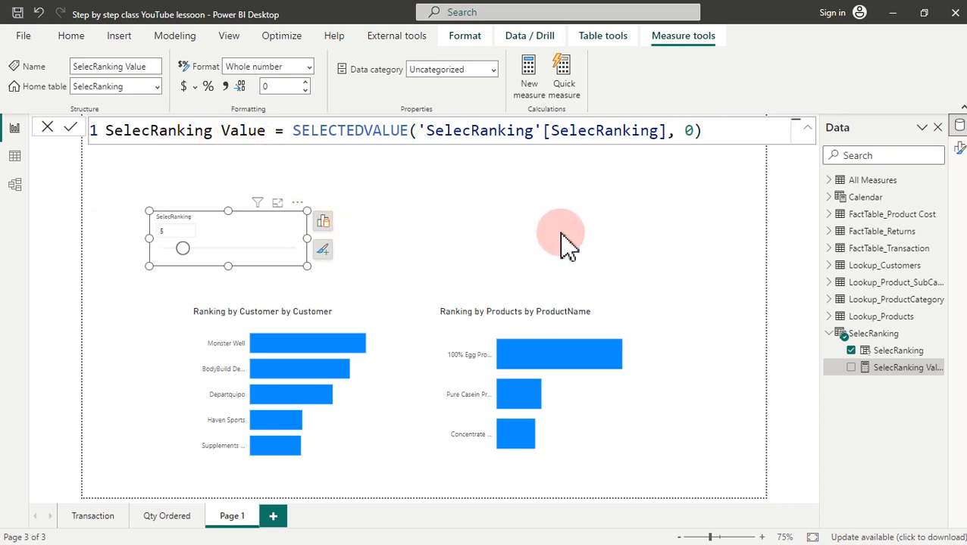
key(Escape)
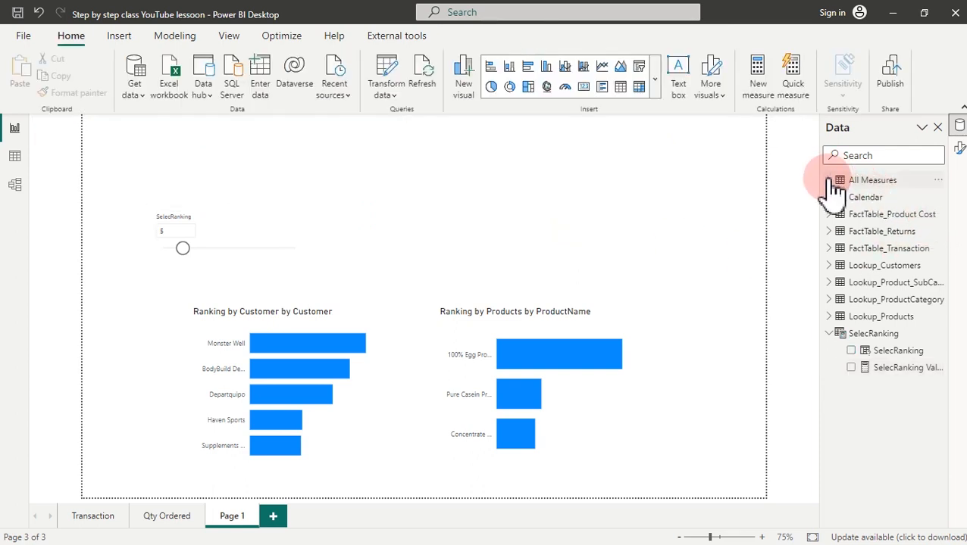
- Change the IF condition in the Ranking by Customer measure to Rank_Customers<=SelecRanking[SelecRanking Value] and commit the formula
click(840, 181)
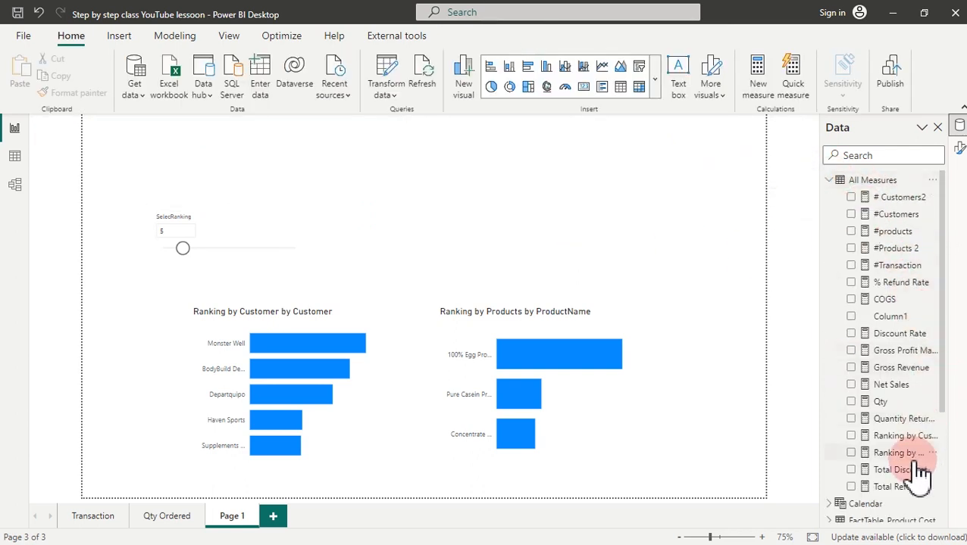
click(899, 437)
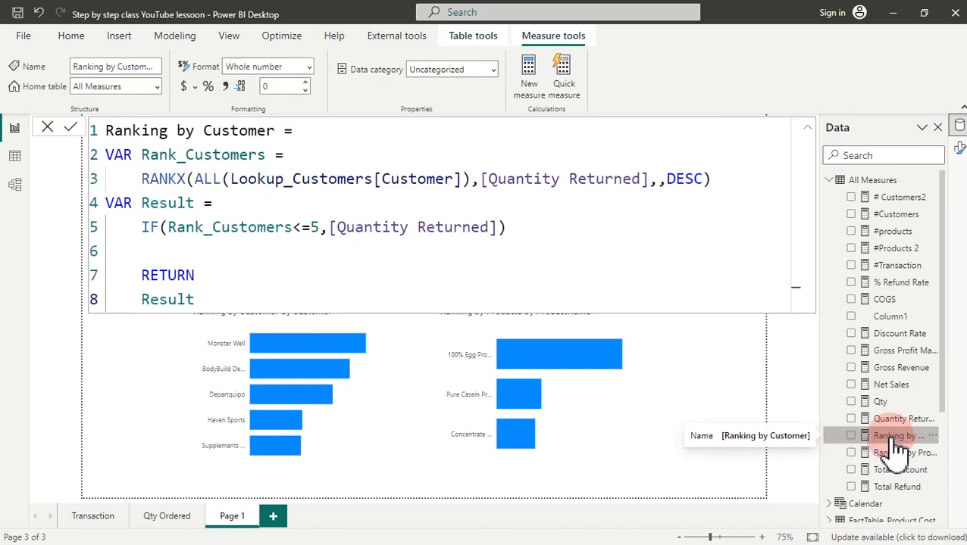
click(322, 226)
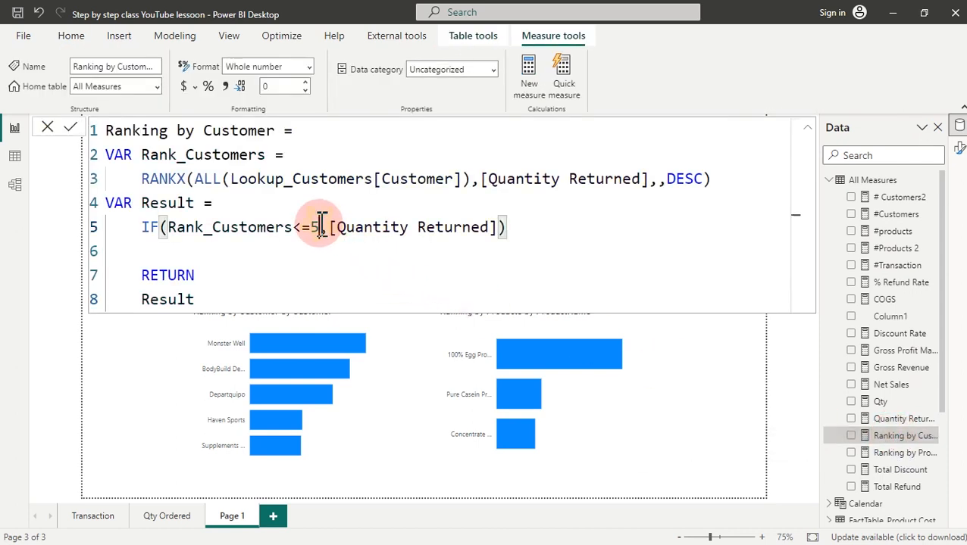
key(BackSpace)
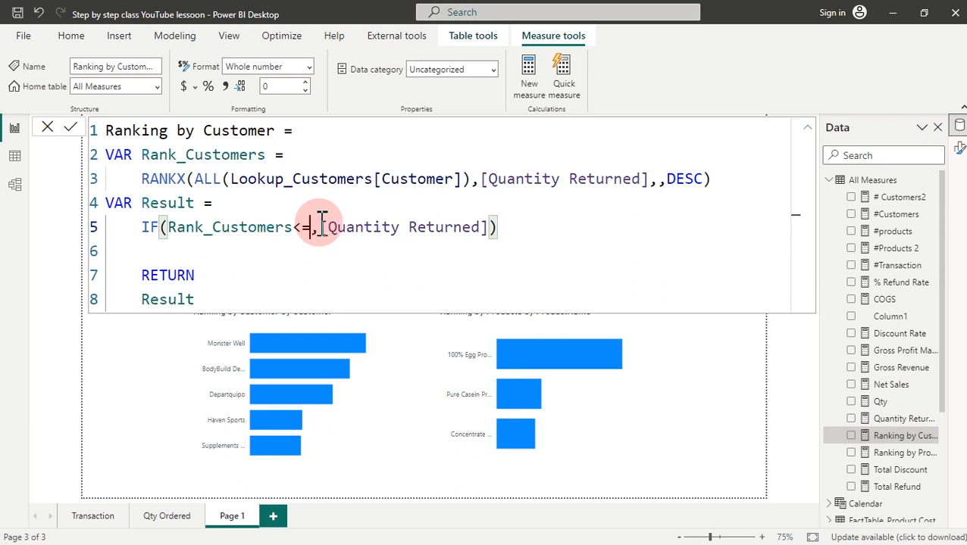
text(selec)
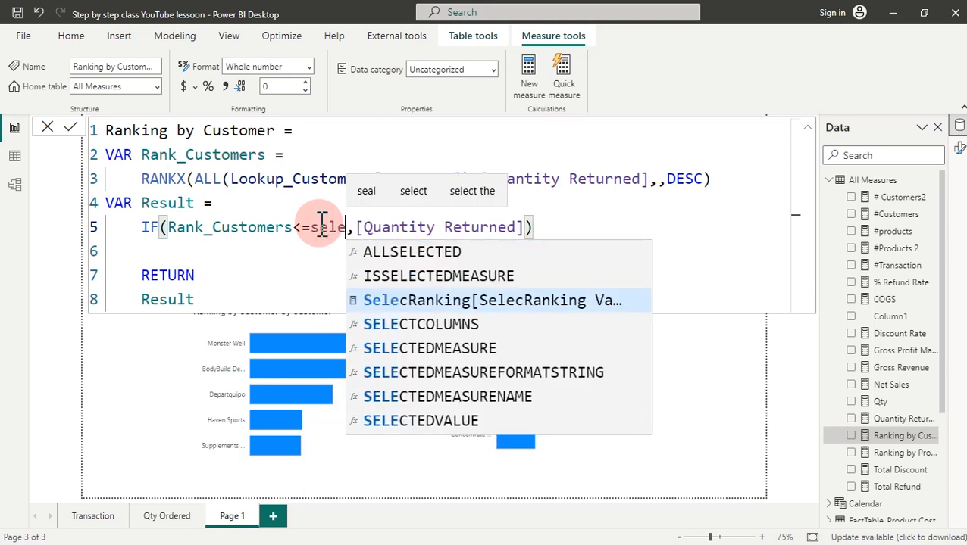
text(tr)
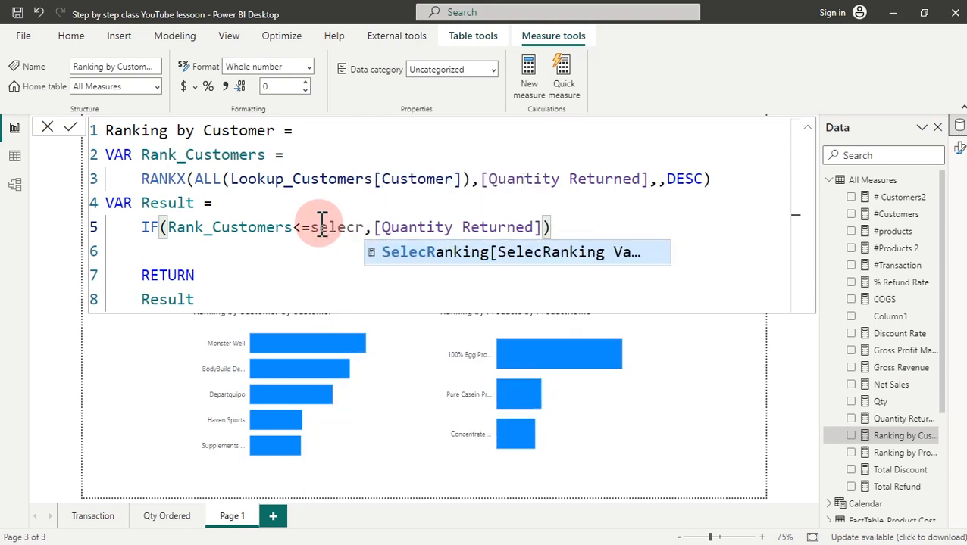
key(BackSpace)
key(BackSpace)
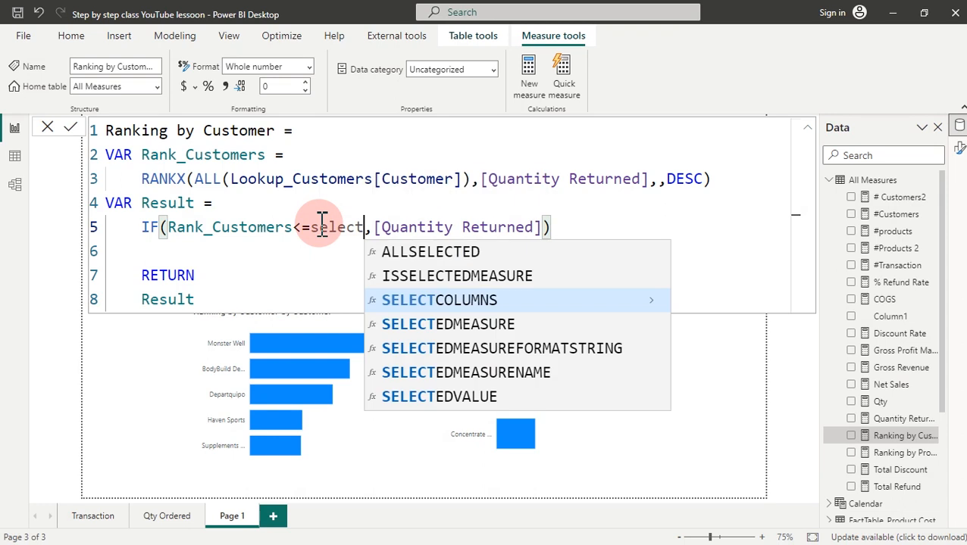
text(tr)
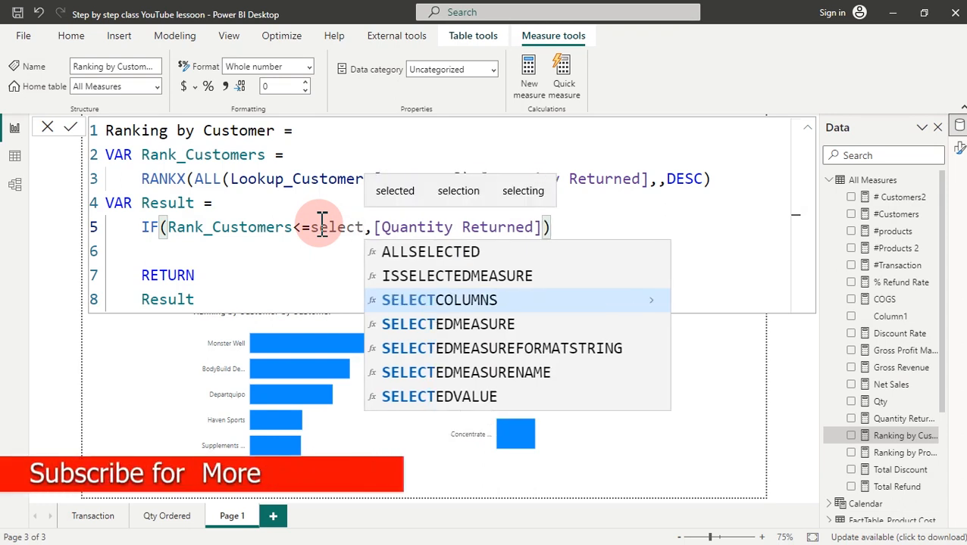
key(BackSpace)
key(BackSpace)
key(BackSpace)
key(BackSpace)
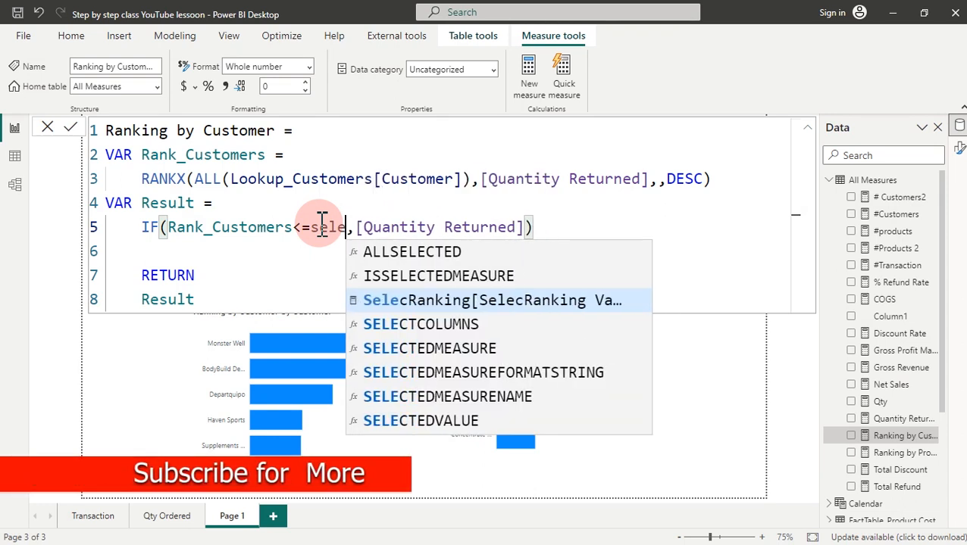
text(led)
key(BackSpace)
key(BackSpace)
key(BackSpace)
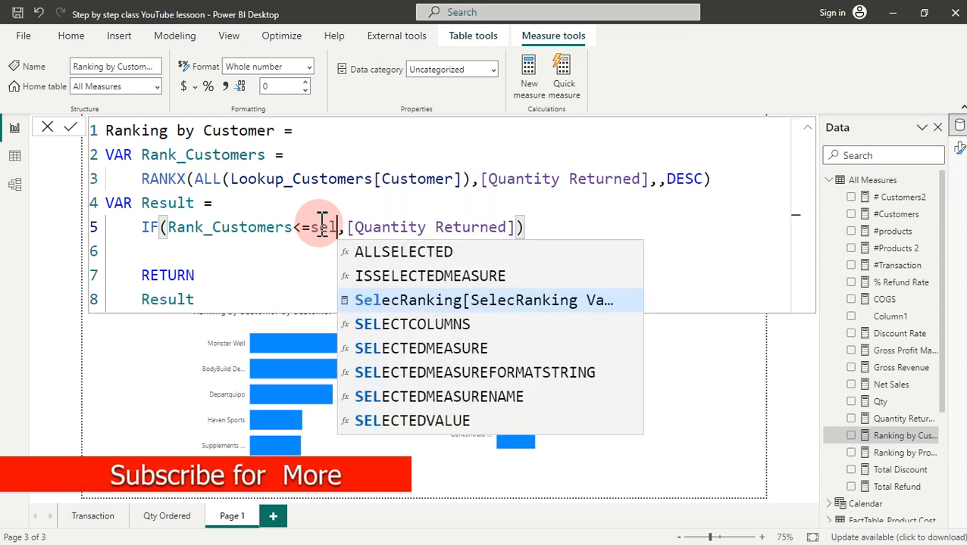
click(399, 303)
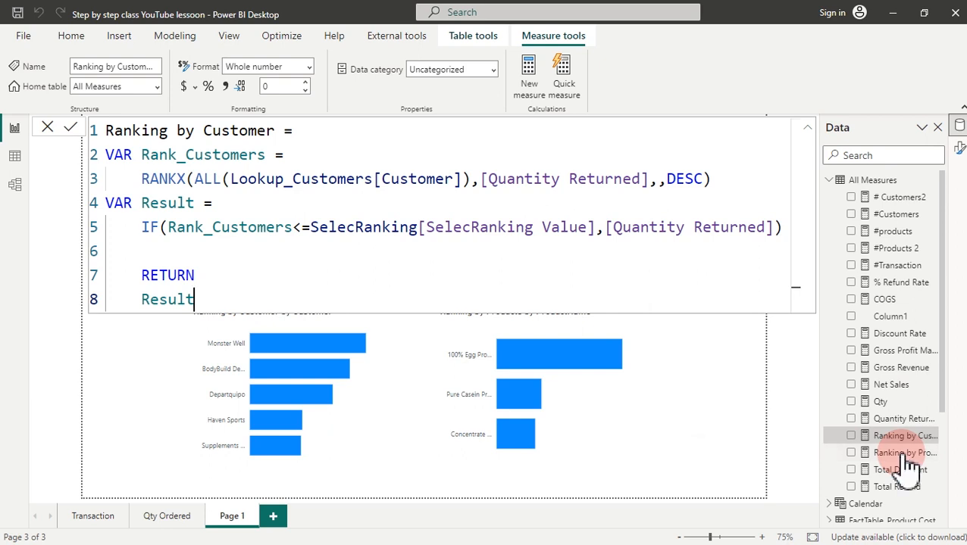
click(71, 127)
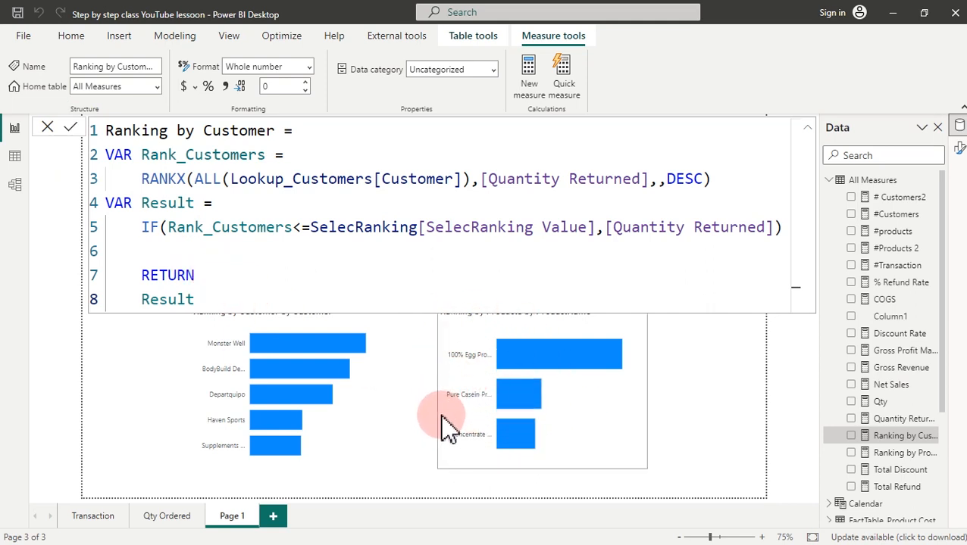
- Change the IF condition in the Ranking by Products measure to Rank_products<=SelecRanking[SelecRanking Value] and commit the formula
click(896, 454)
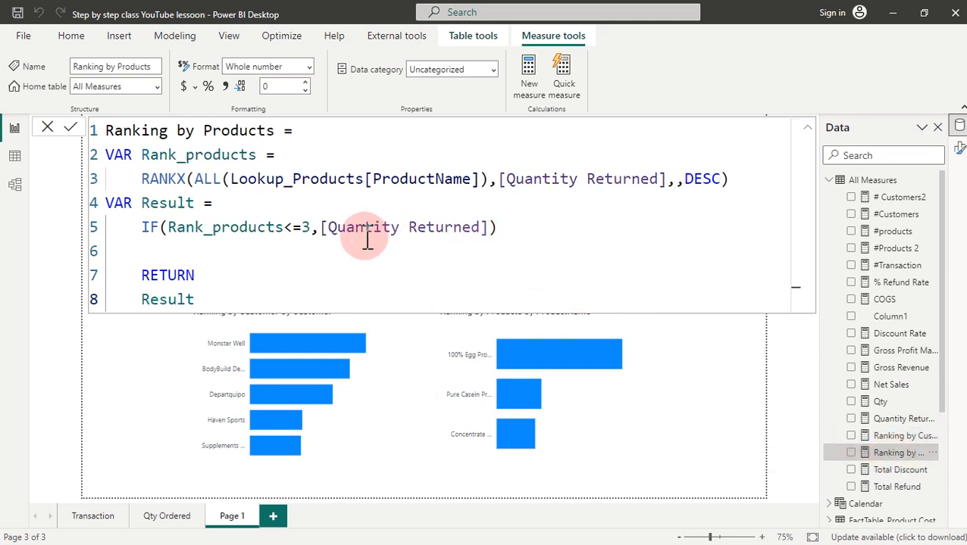
click(312, 229)
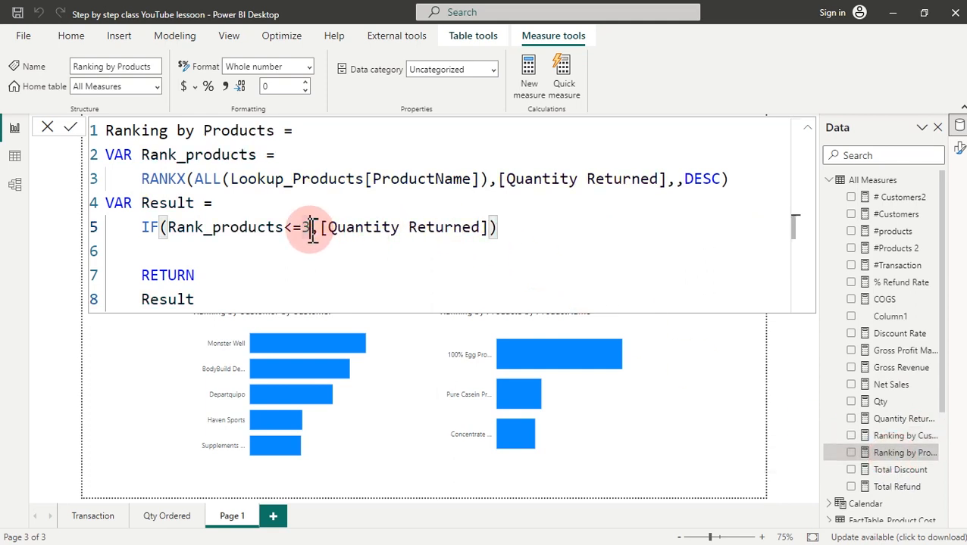
key(BackSpace)
text(sel)
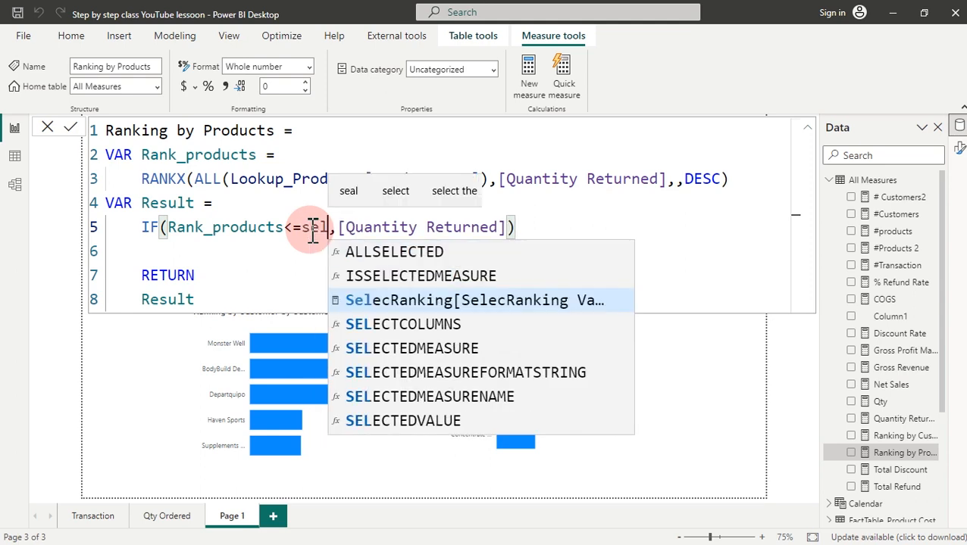
click(458, 300)
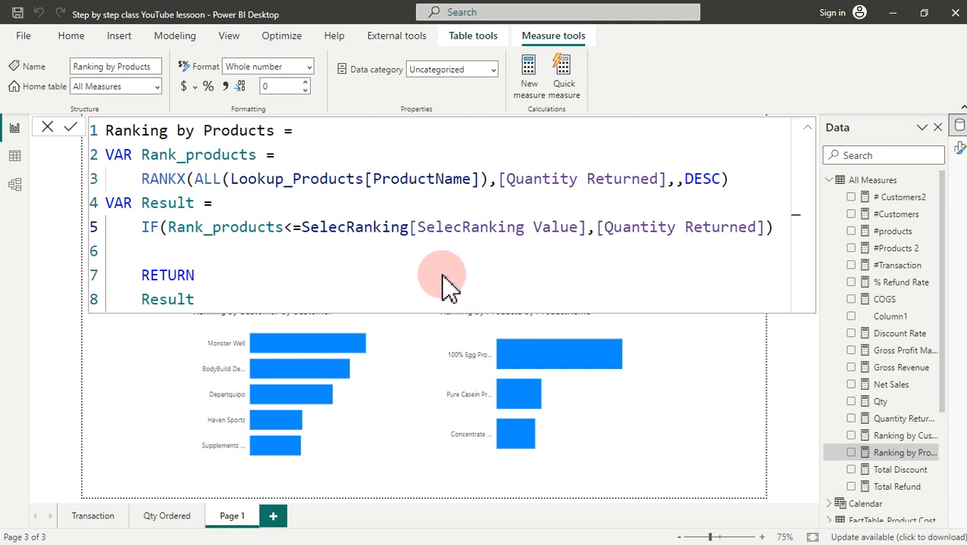
key(Return)
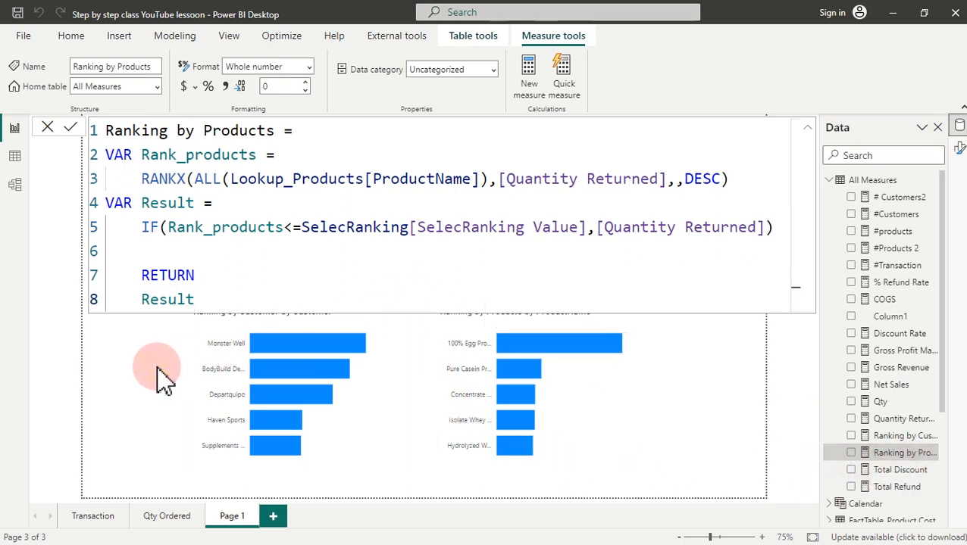
click(879, 402)
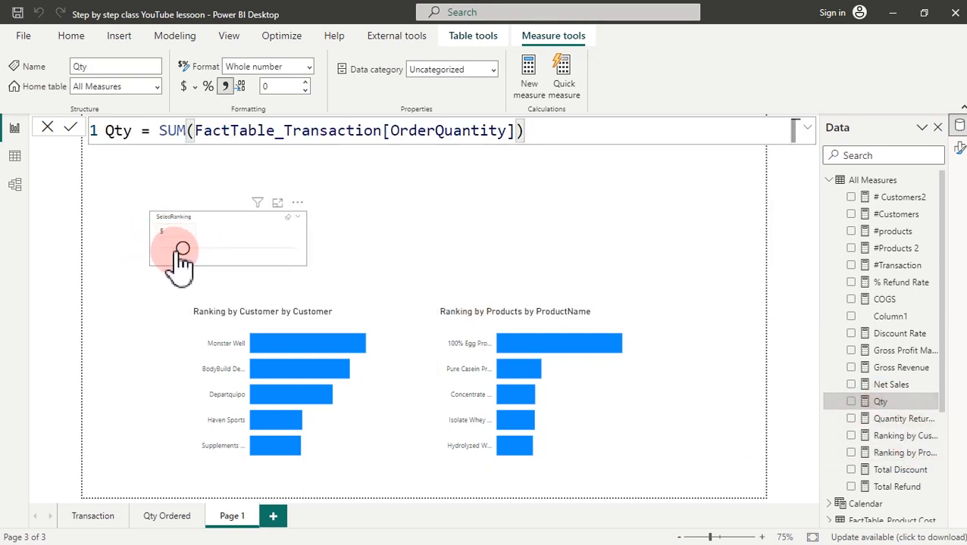
- Test both ranking charts with the SelecRanking slicer at 3, 30, cleared and 2, ending on 5
drag(183, 254, 174, 250)
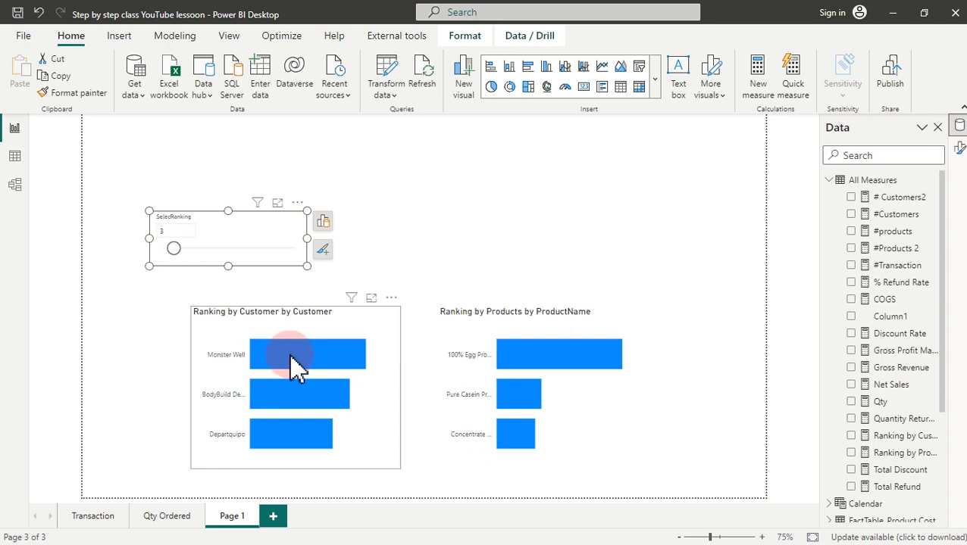
mouse_move(173, 248)
mouse_down()
mouse_move(176, 260)
mouse_move(163, 258)
mouse_move(314, 259)
mouse_up()
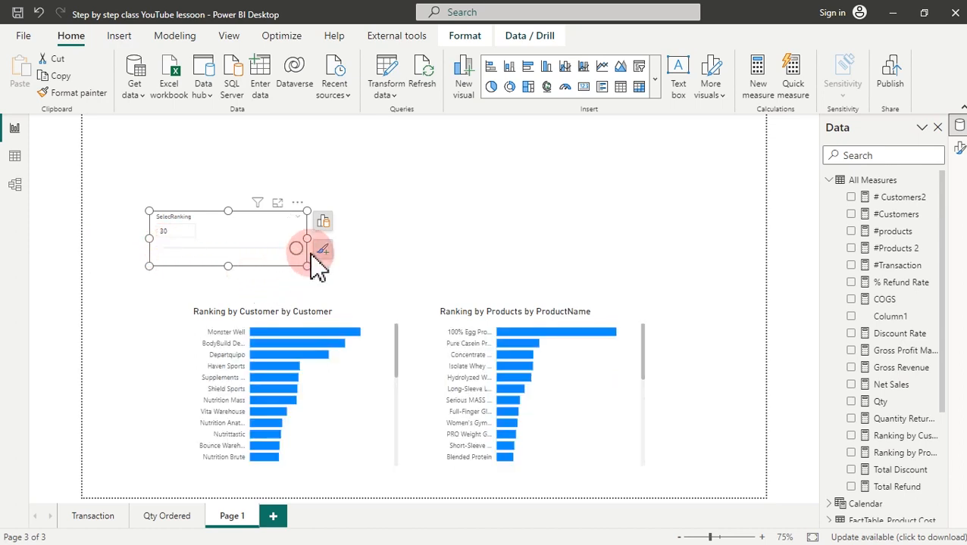
click(288, 219)
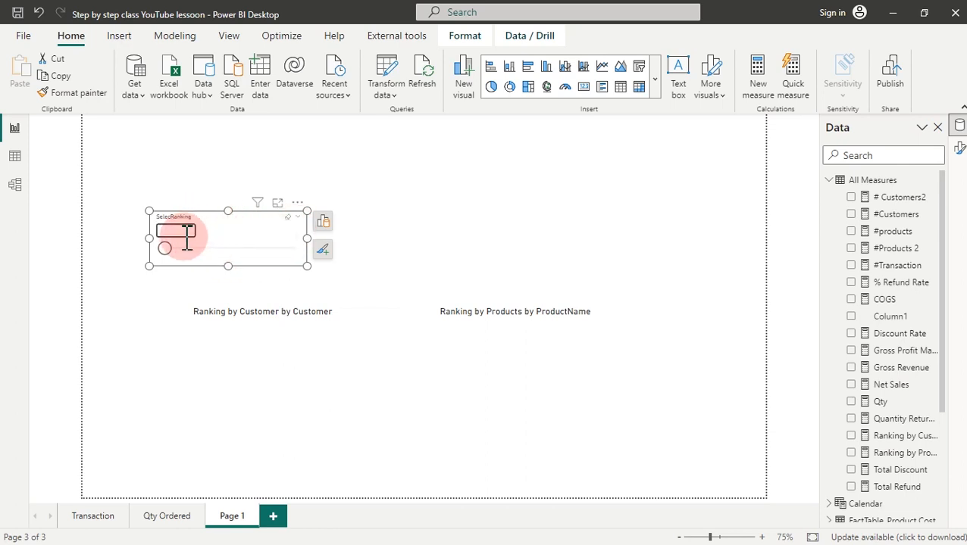
drag(166, 248, 171, 249)
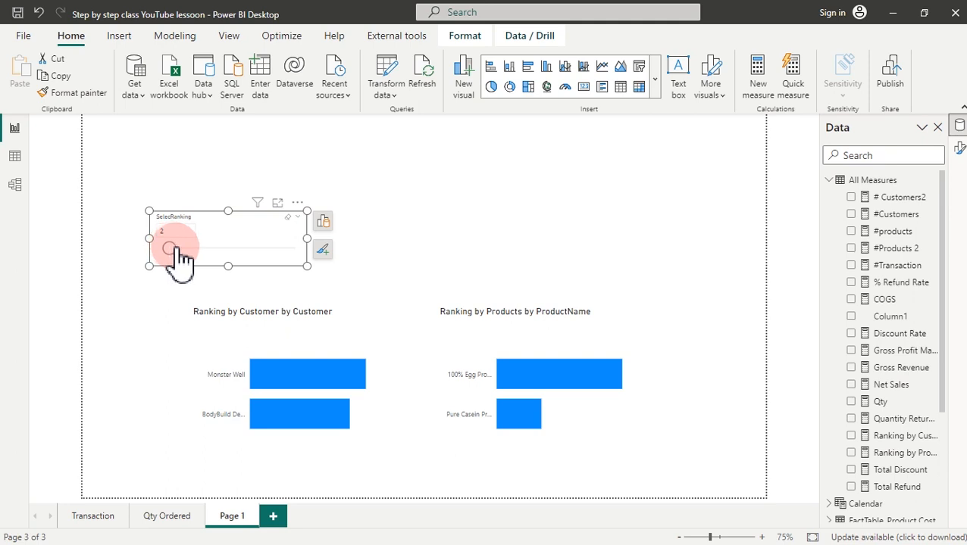
drag(176, 250, 184, 250)
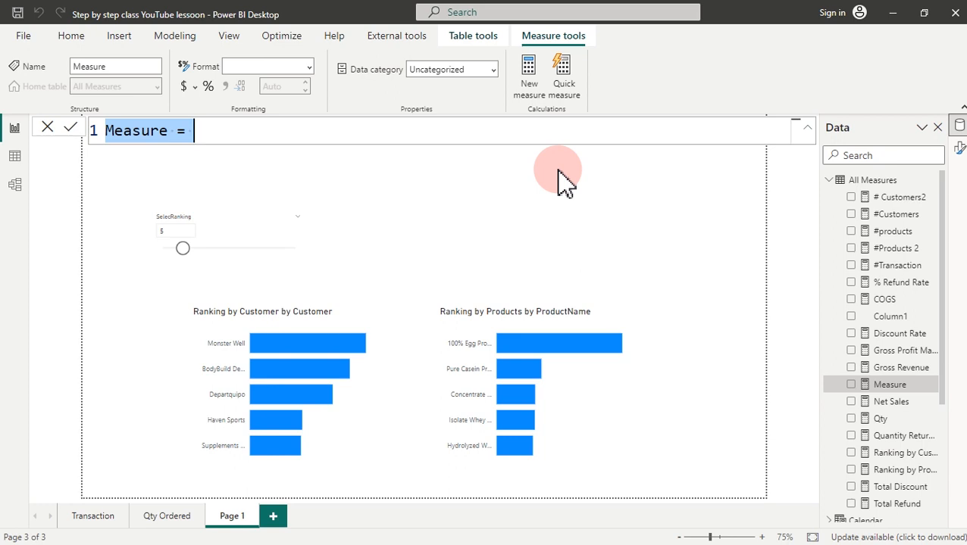
- Name the new measure Tile Product and declare a variable Selected_TopN on the formula's second line
text(Tile)
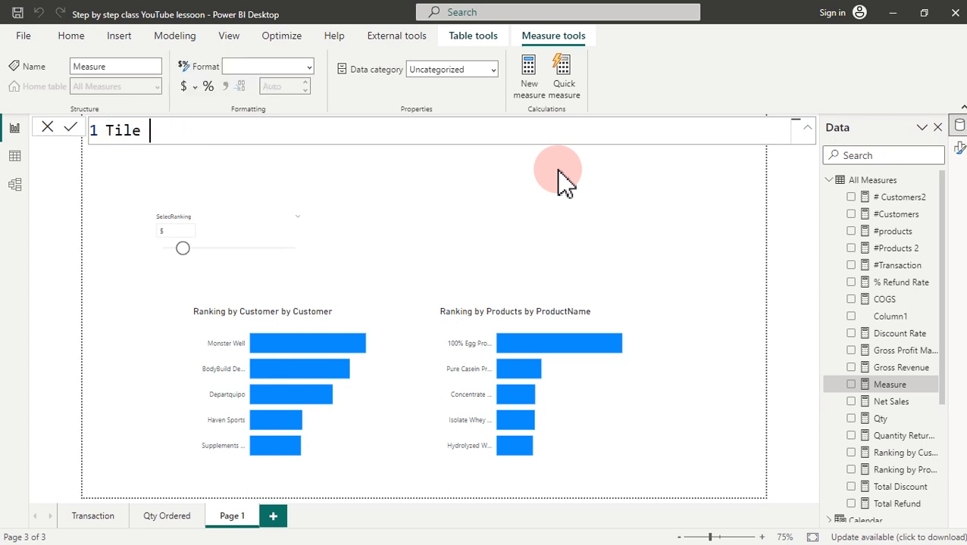
text( Product)
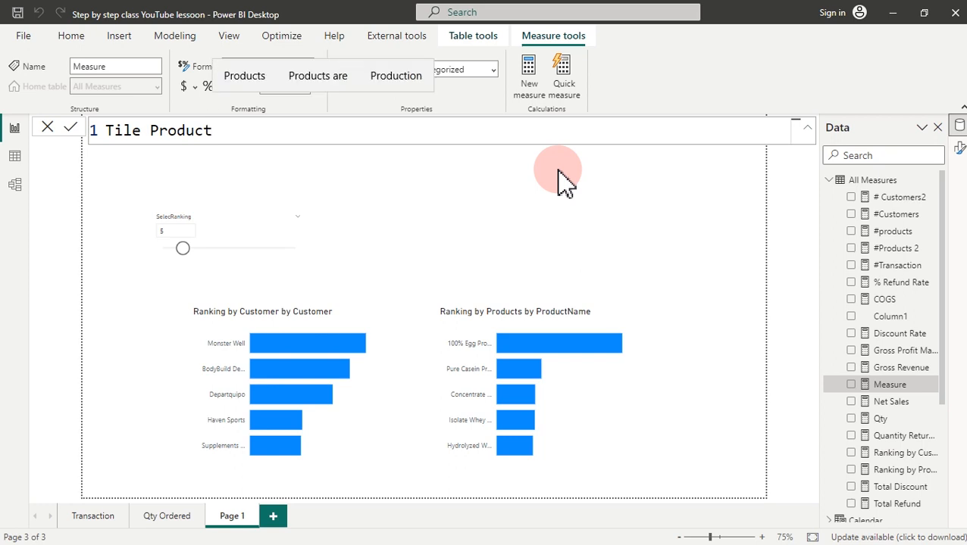
text(=)
key(shift+Return)
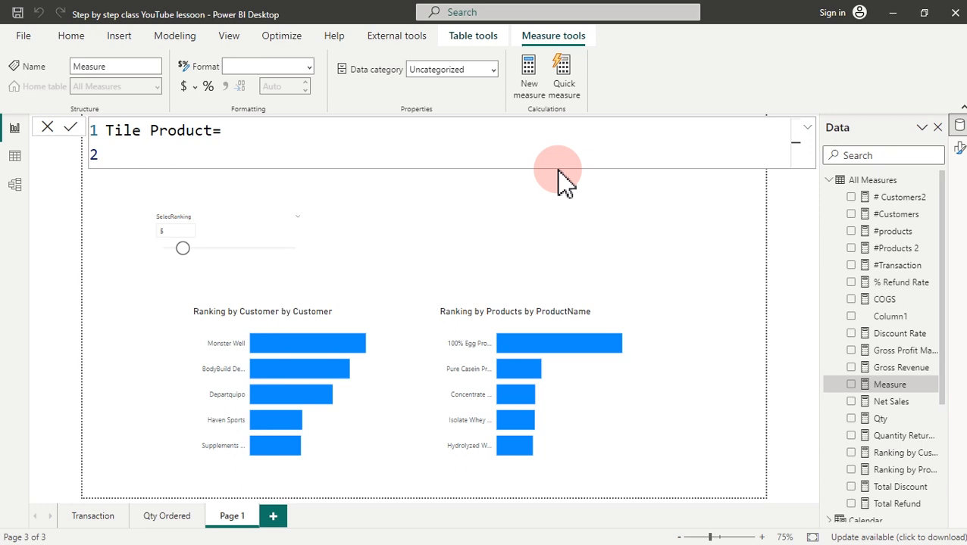
key(Tab)
text(VAR)
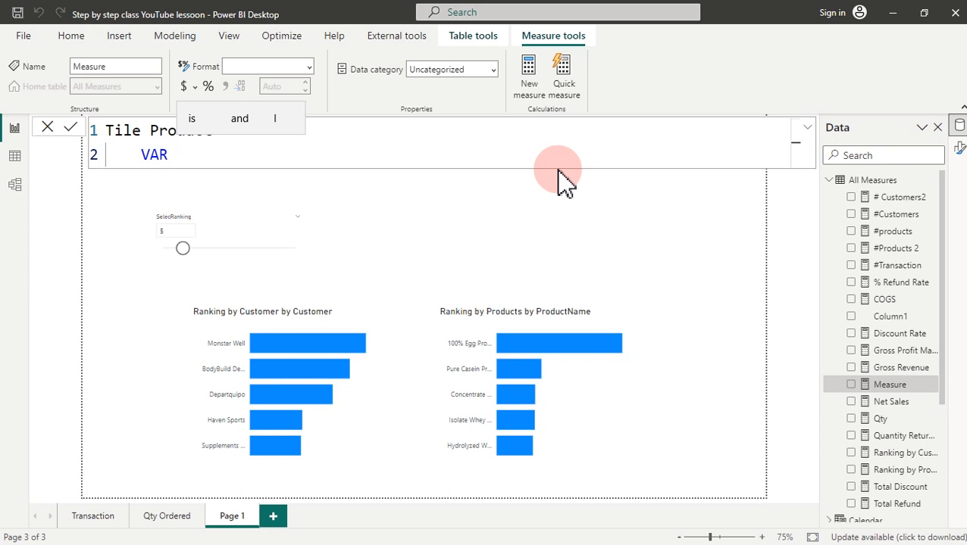
text(Sel)
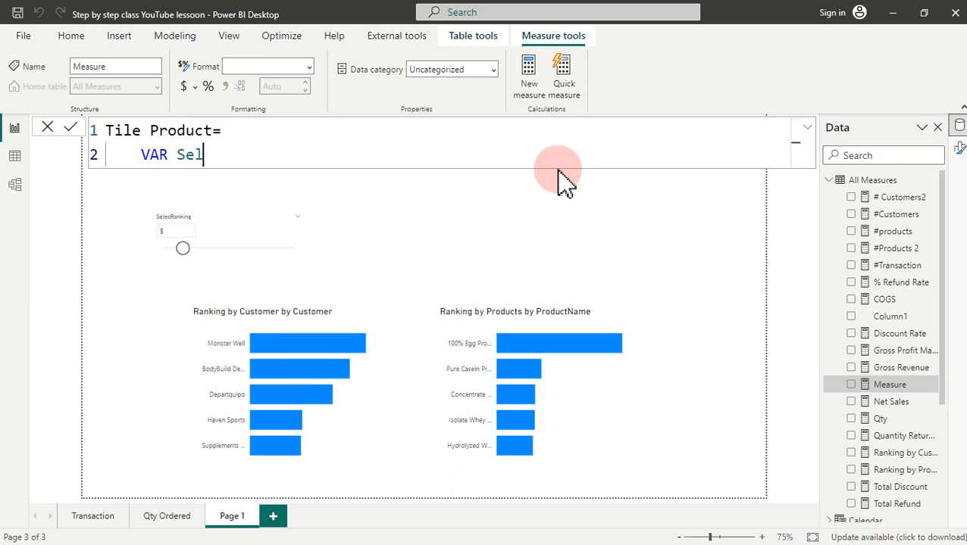
text(ected_TopN)
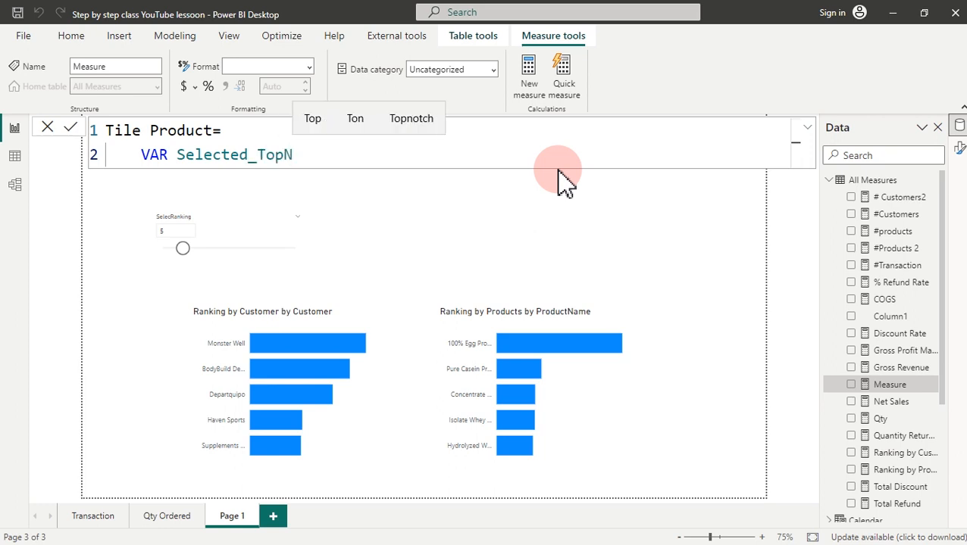
text( =)
key(shift+Return)
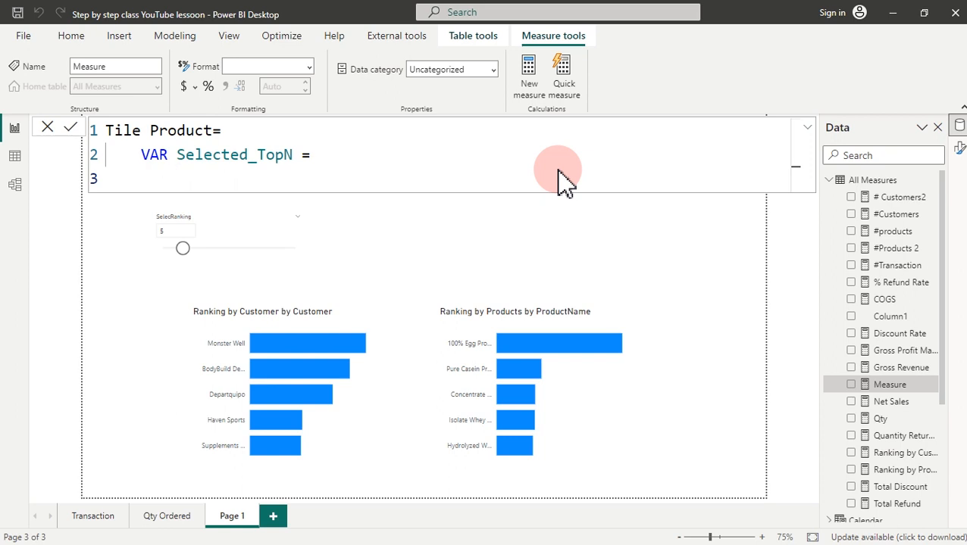
- Define the Selected_TopN variable as SELECTEDVALUE(SelecRanking[SelecRanking])
text(selec)
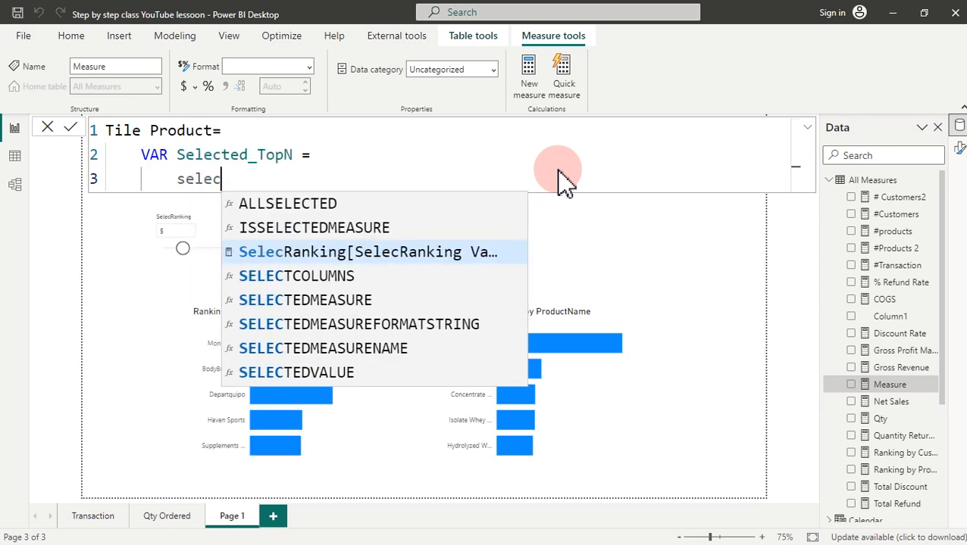
text(tedv)
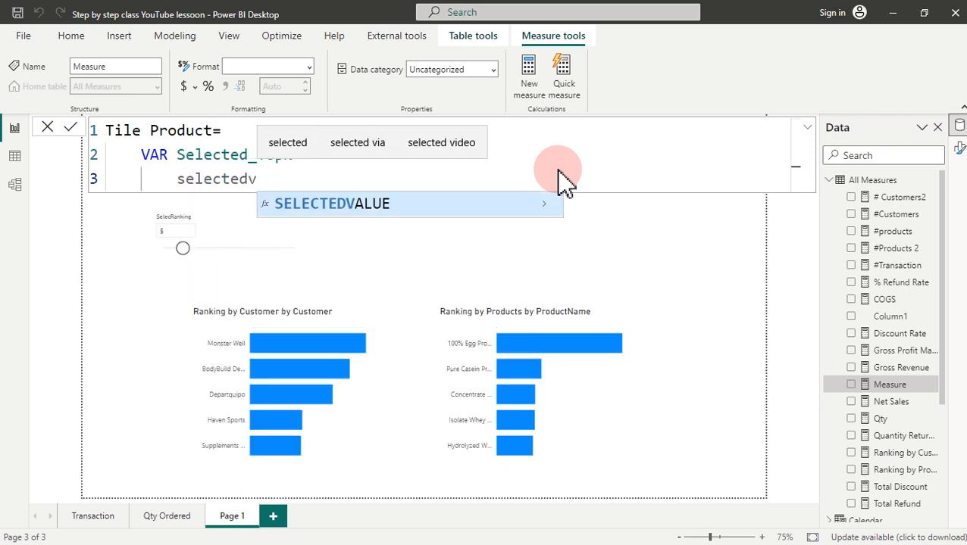
key(Tab)
text(sel)
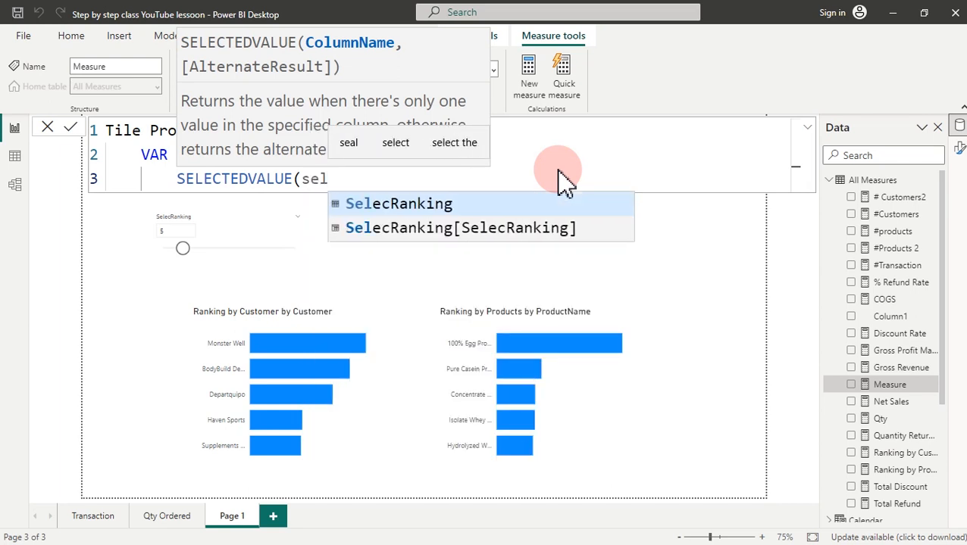
key(Down)
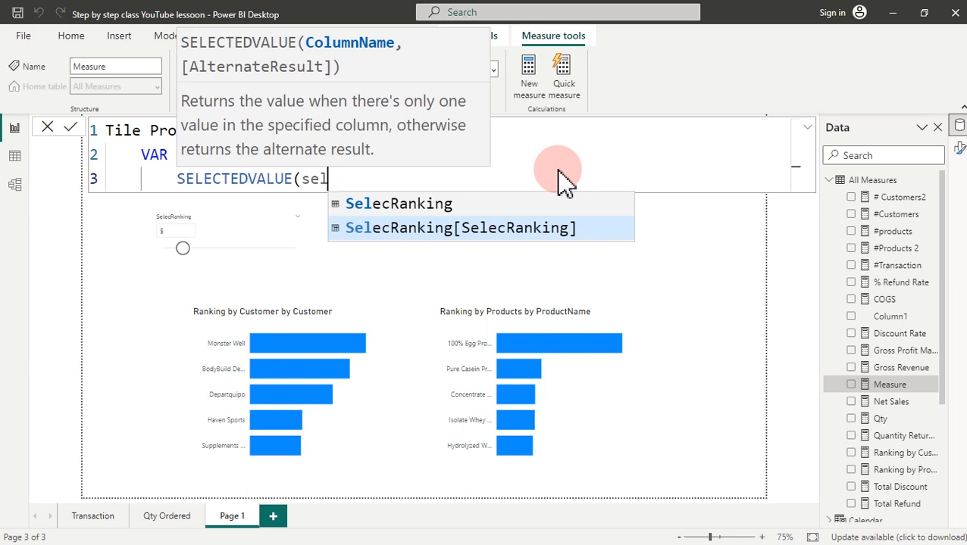
key(Tab)
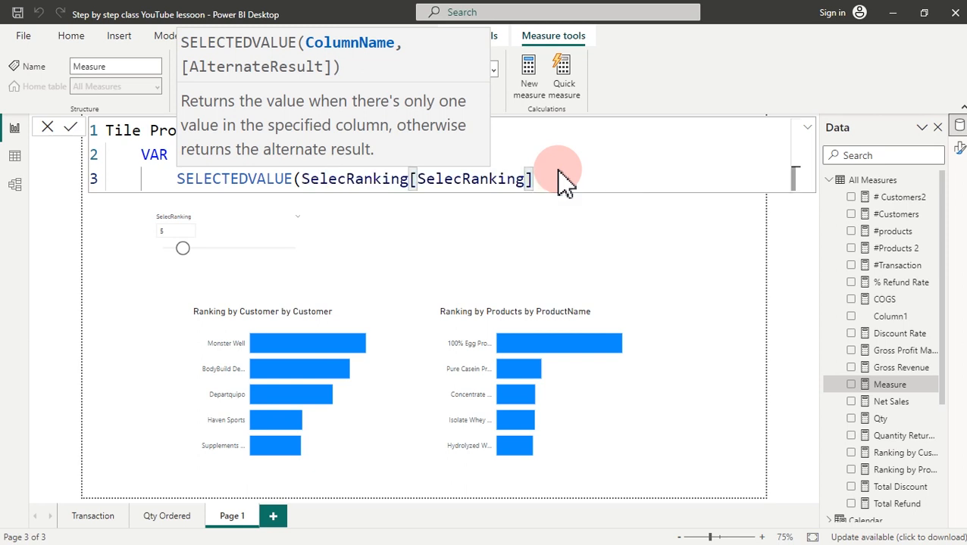
text())
key(Return)
key(Return)
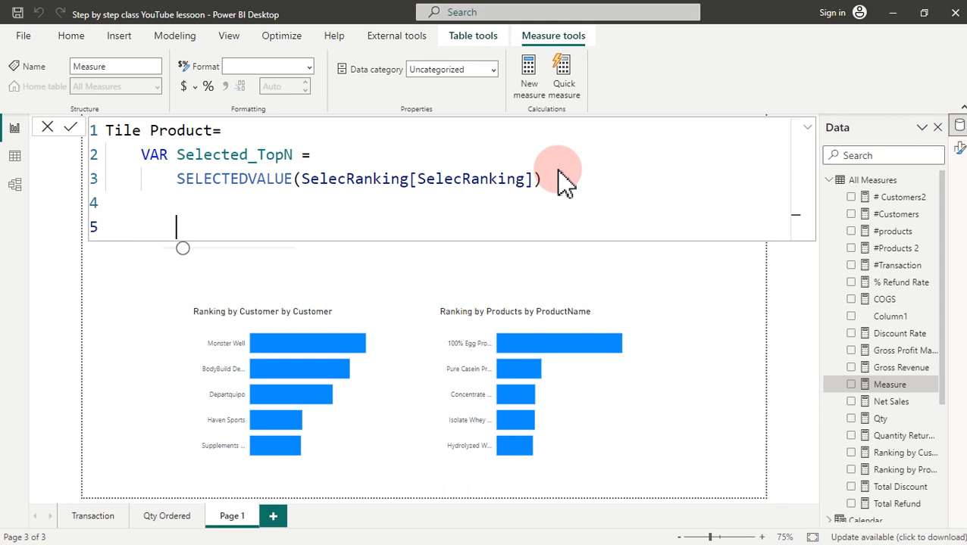
- Have the Tile Product measure return Selected_TopN in a RETURN clause and commit the formula
text(RETURN)
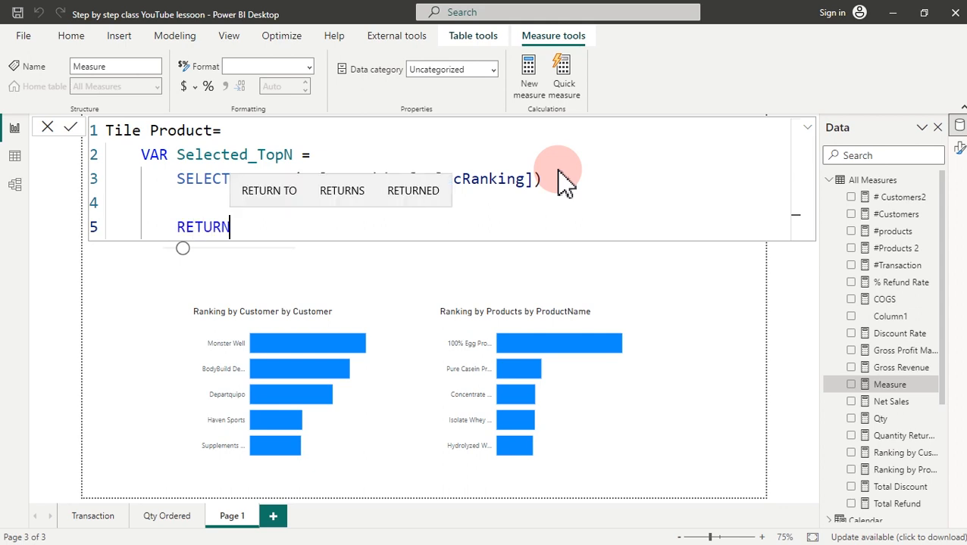
key(Return)
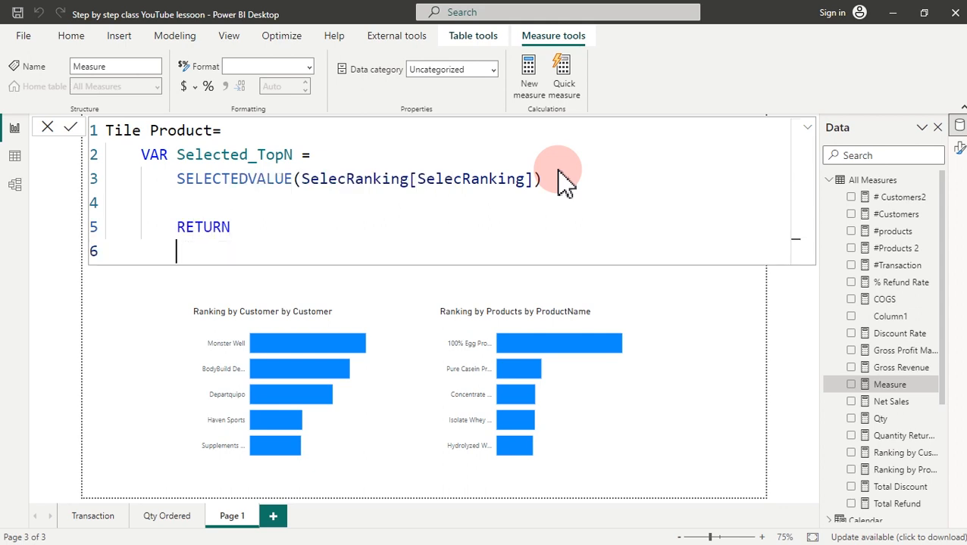
text(sel)
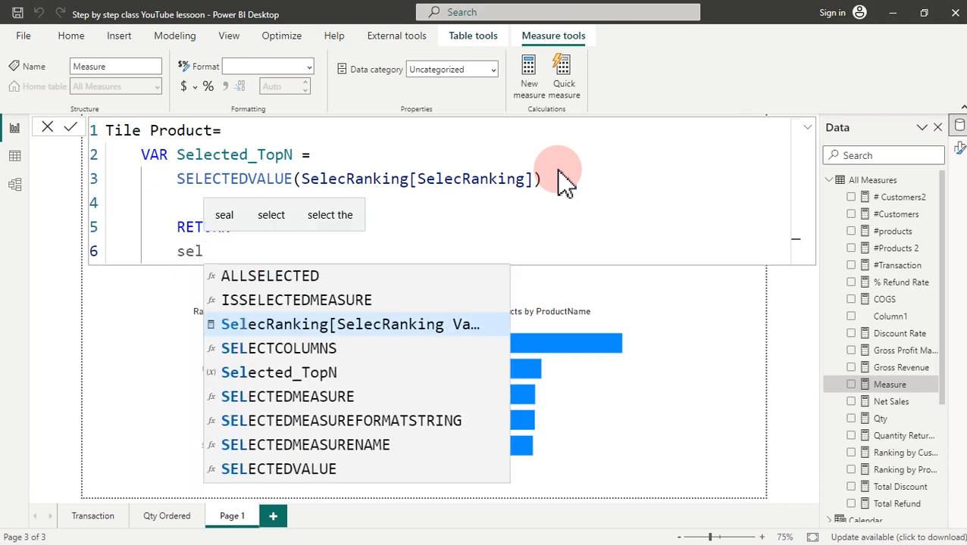
text(ecte)
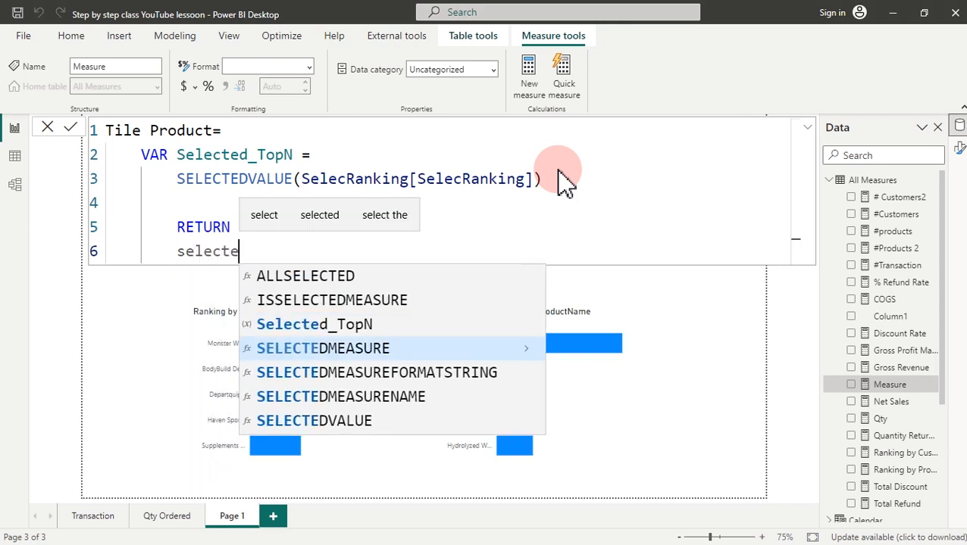
key(Up)
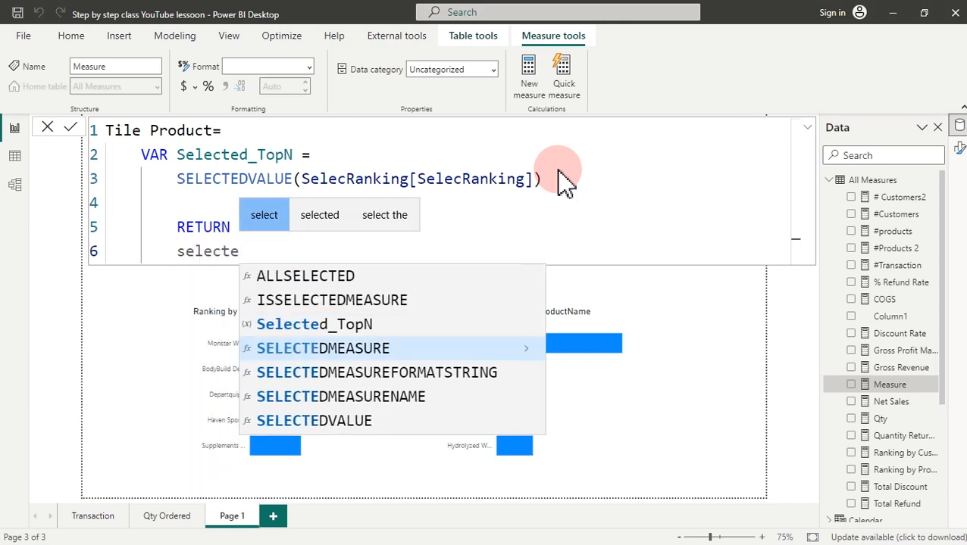
key(Up)
key(Tab)
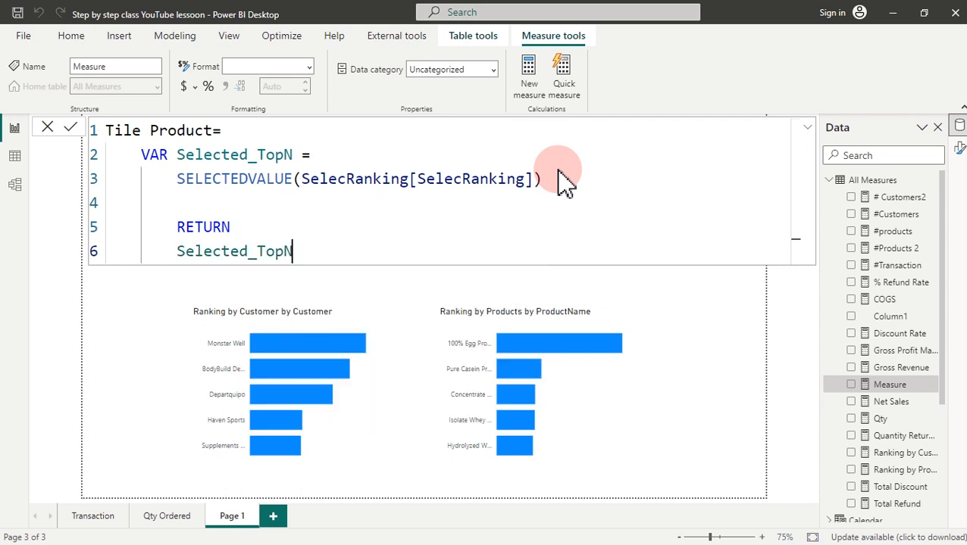
key(Return)
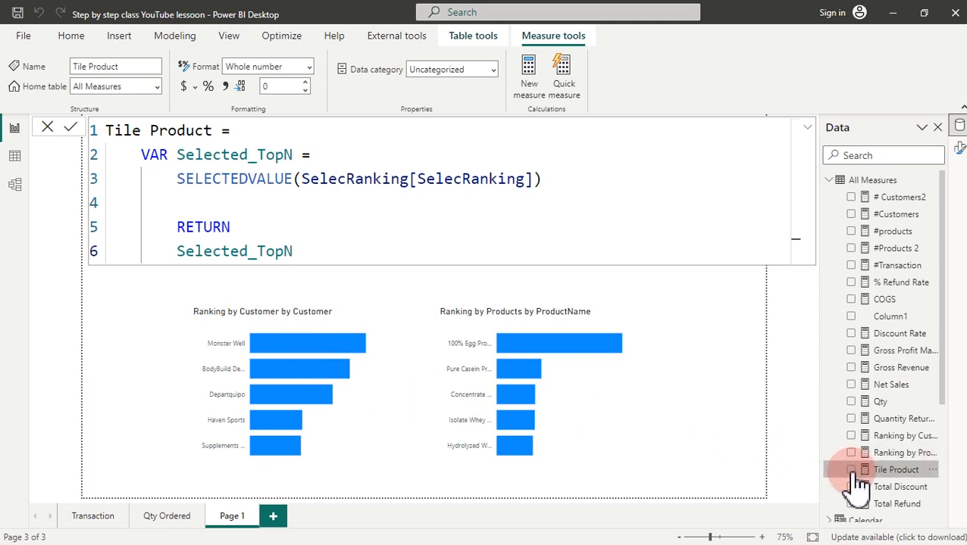
- Add a Tile Product card in the lower-left corner of the report page and test it with the SelecRanking slicer at 8 and 4
click(851, 471)
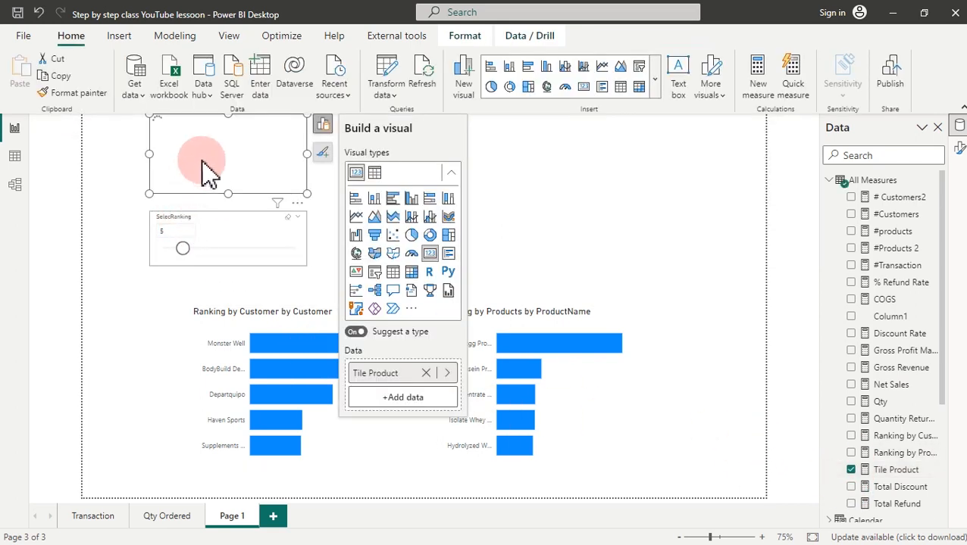
drag(227, 148, 155, 448)
click(181, 251)
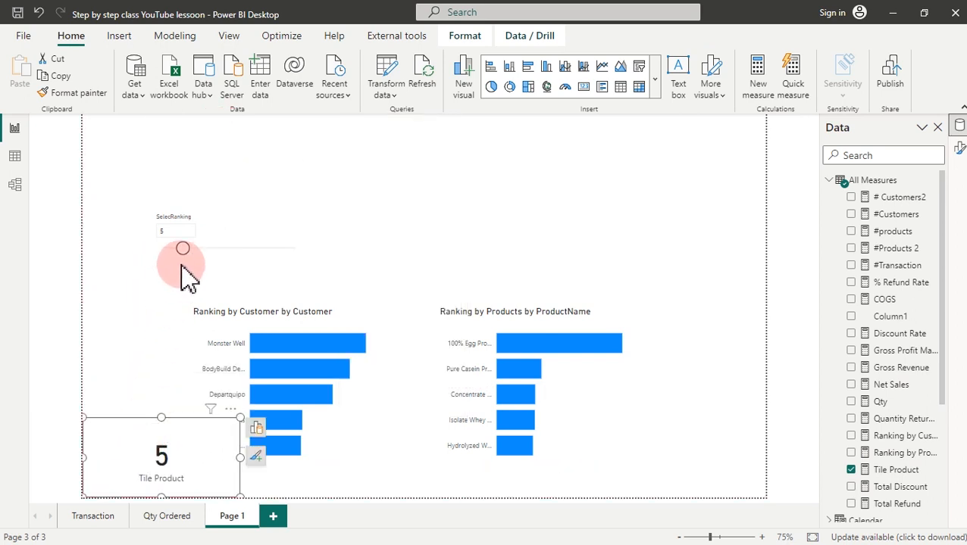
drag(183, 252, 196, 259)
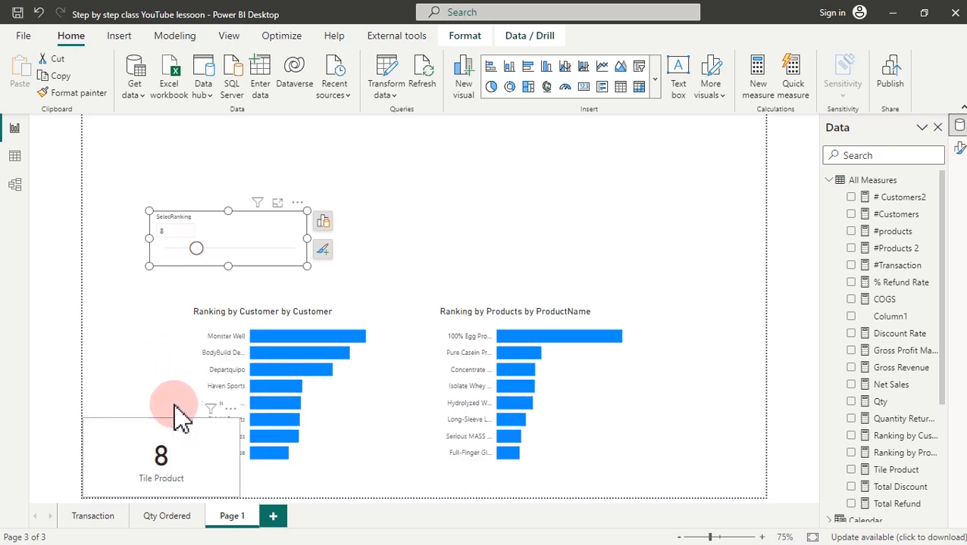
click(197, 248)
drag(197, 248, 179, 250)
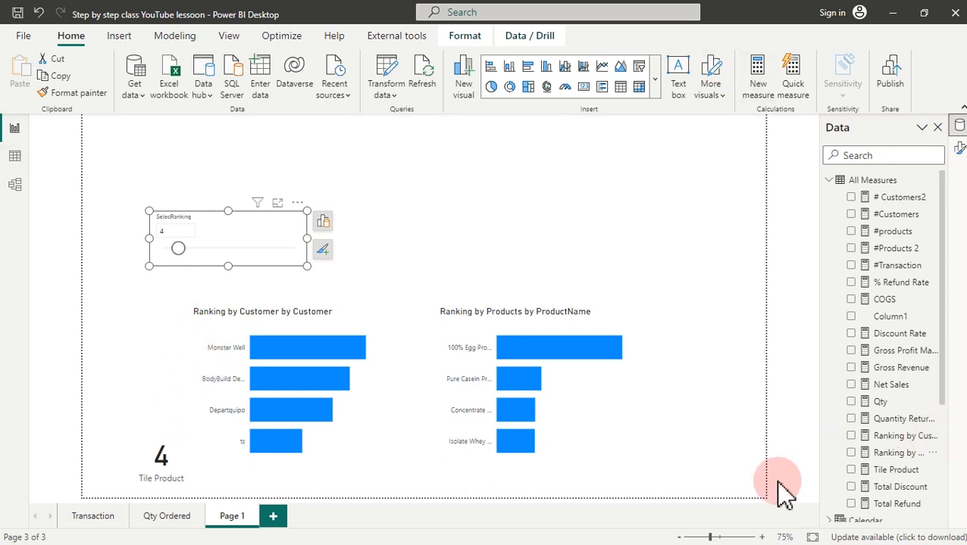
- Reopen the Tile Product formula and declare a second variable, Result, between the SELECTEDVALUE line and RETURN
click(137, 452)
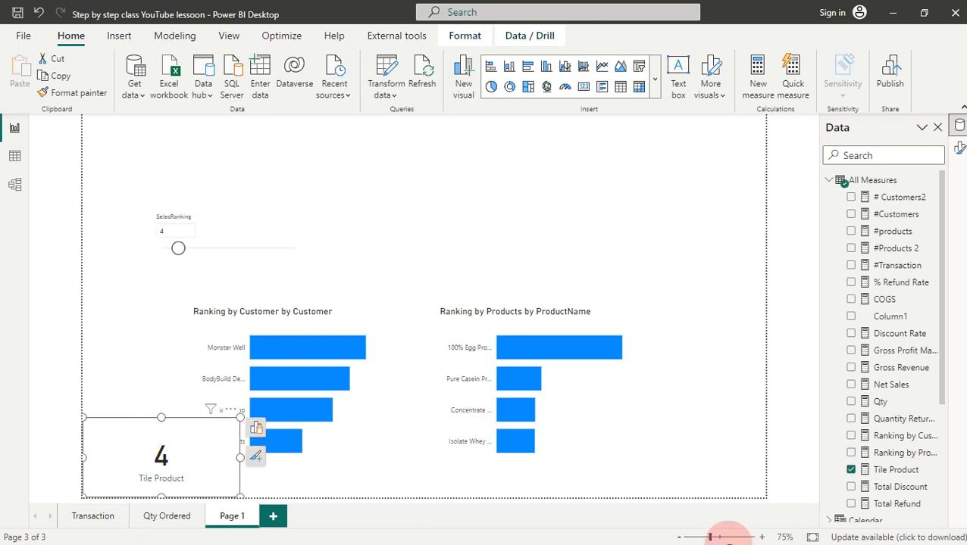
click(894, 471)
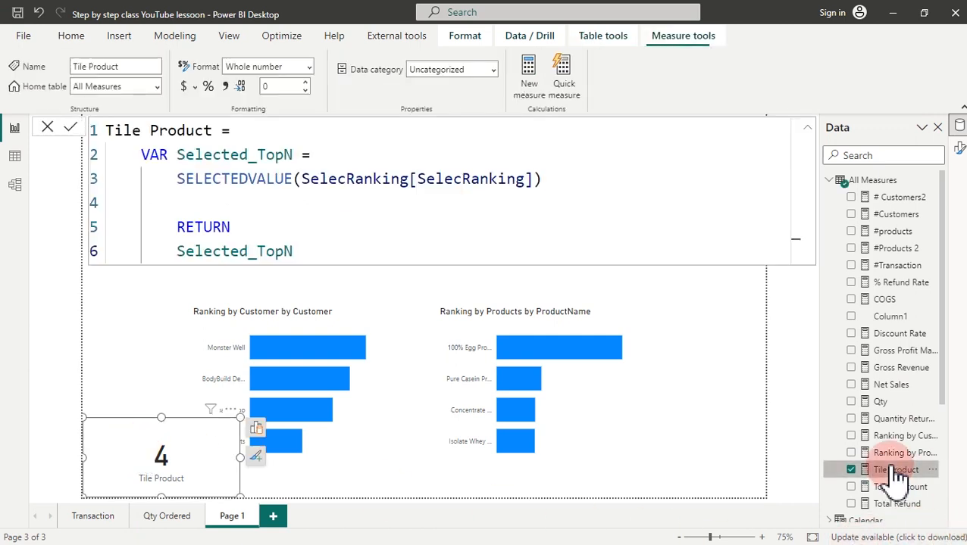
click(179, 249)
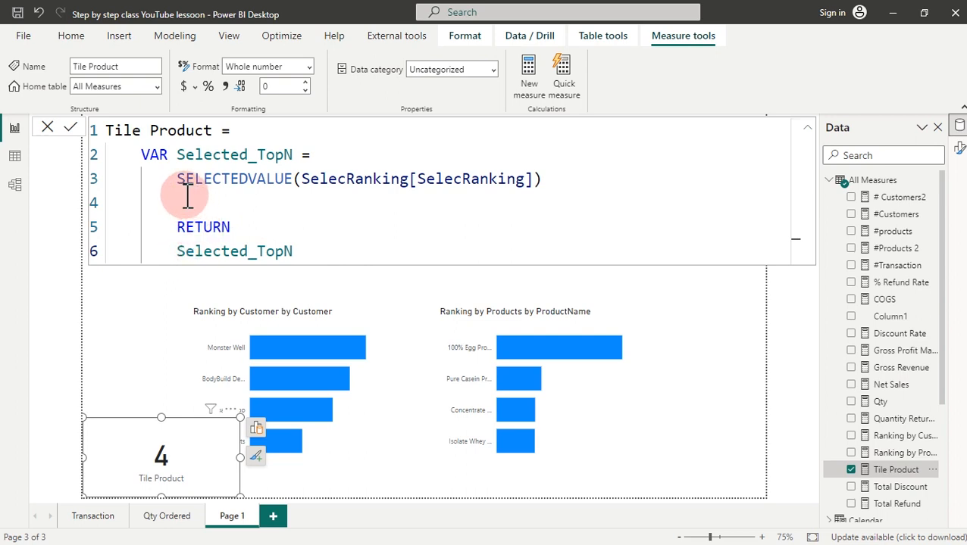
click(147, 200)
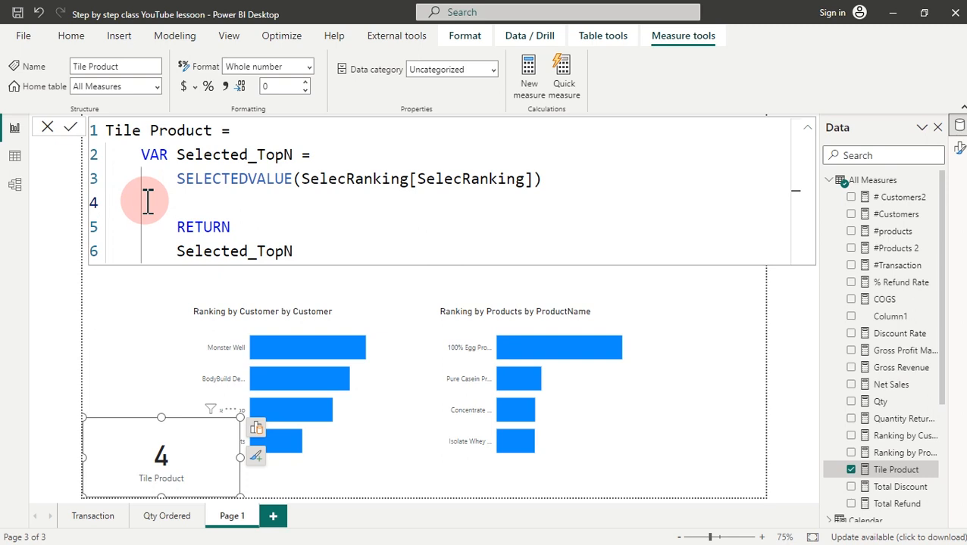
text(VAR)
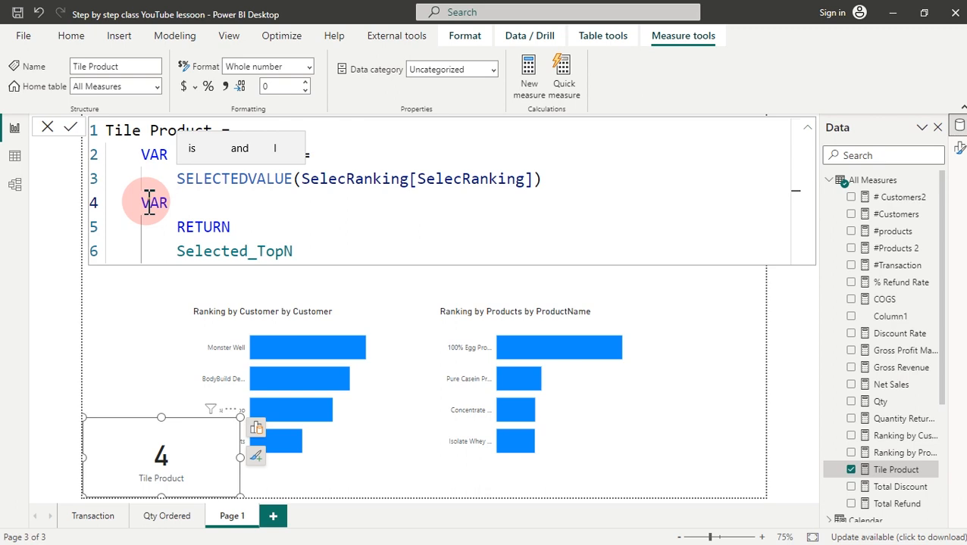
text(Result)
key(Escape)
text(=)
key(Return)
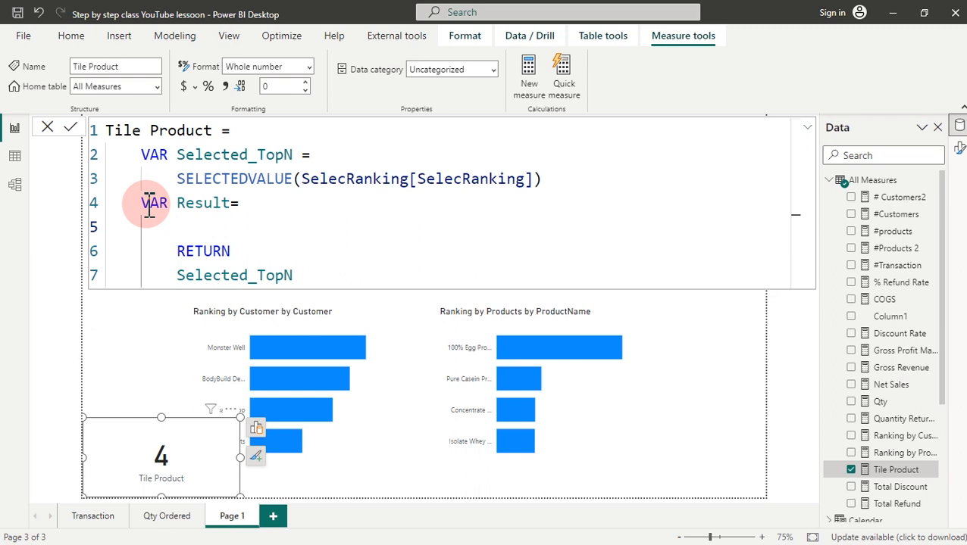
- Begin the Result expression with the text "Top " joined by & to the Selected_TopN variable
text("Top)
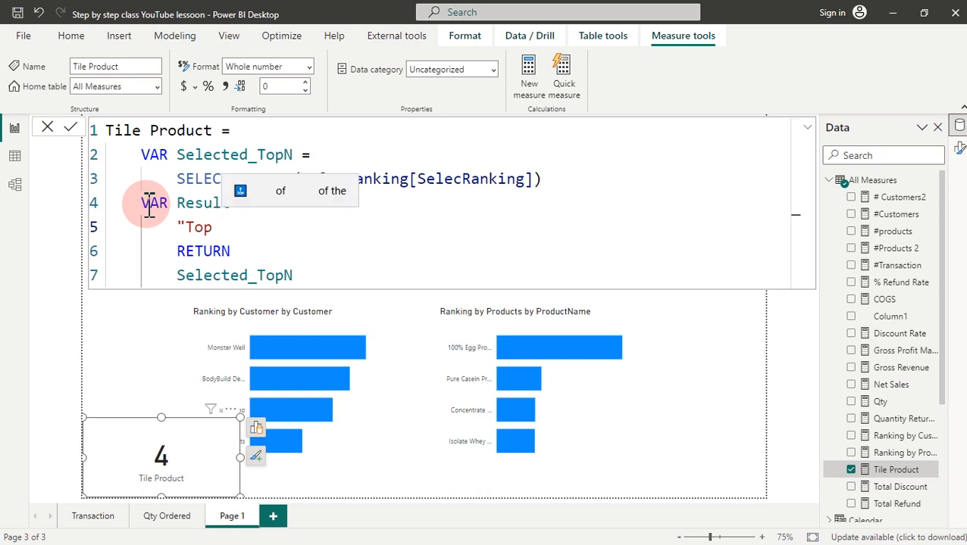
text( ")
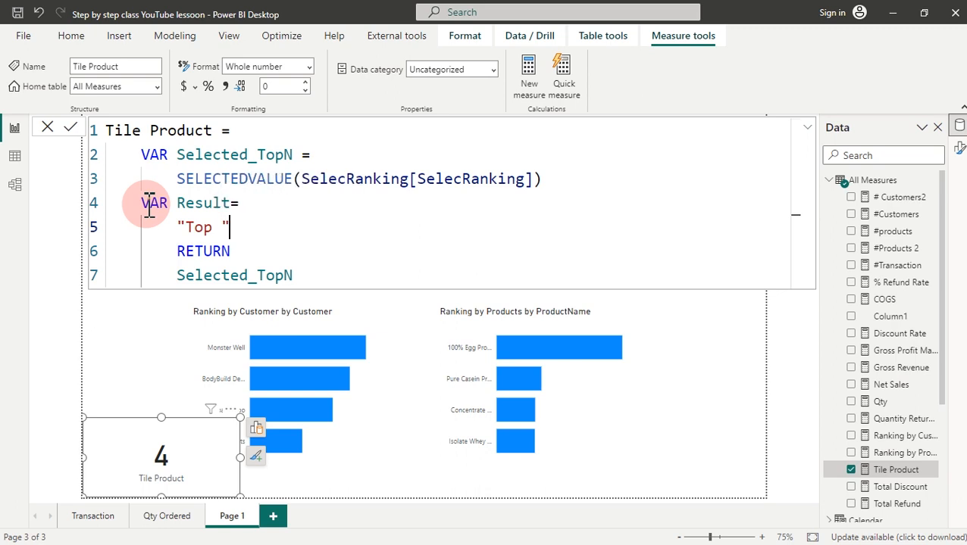
text(&)
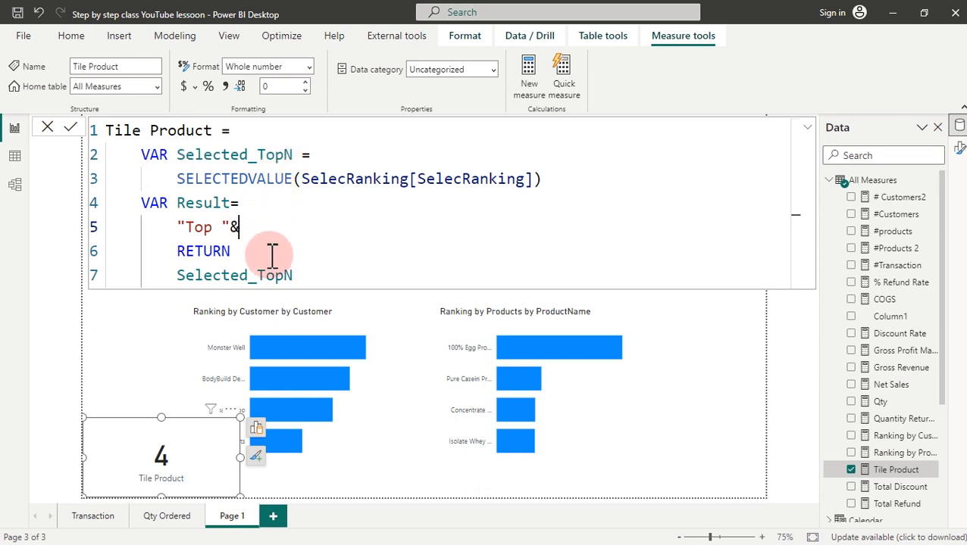
text(selct)
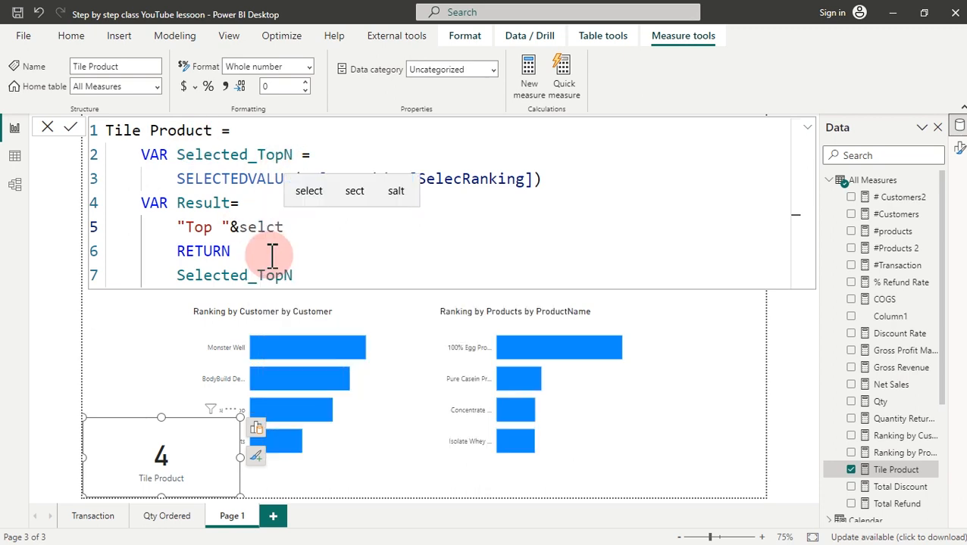
key(BackSpace)
key(BackSpace)
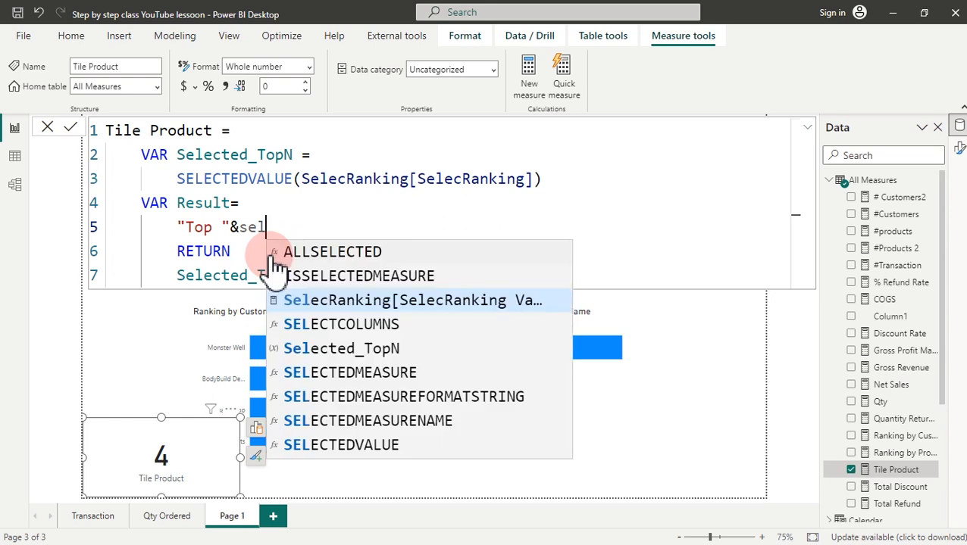
key(BackSpace)
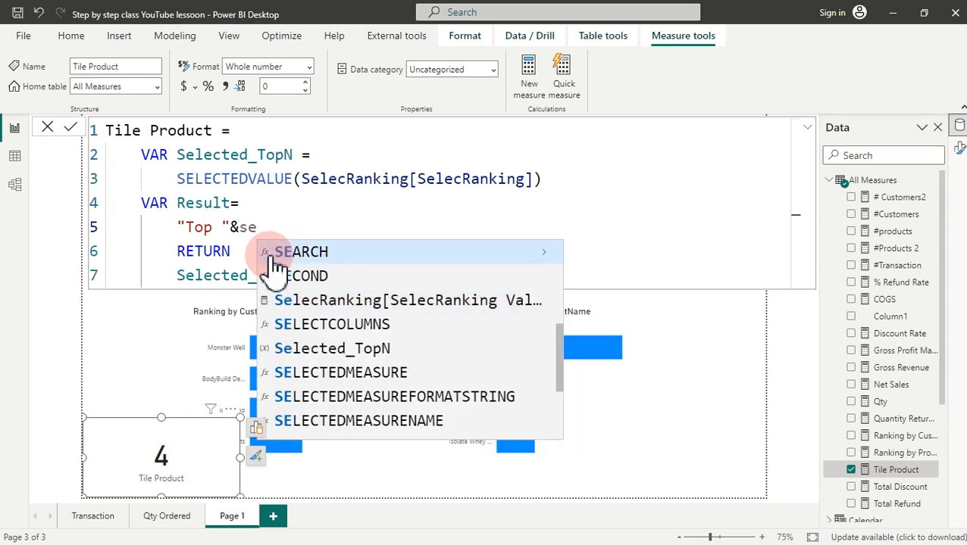
text(lect)
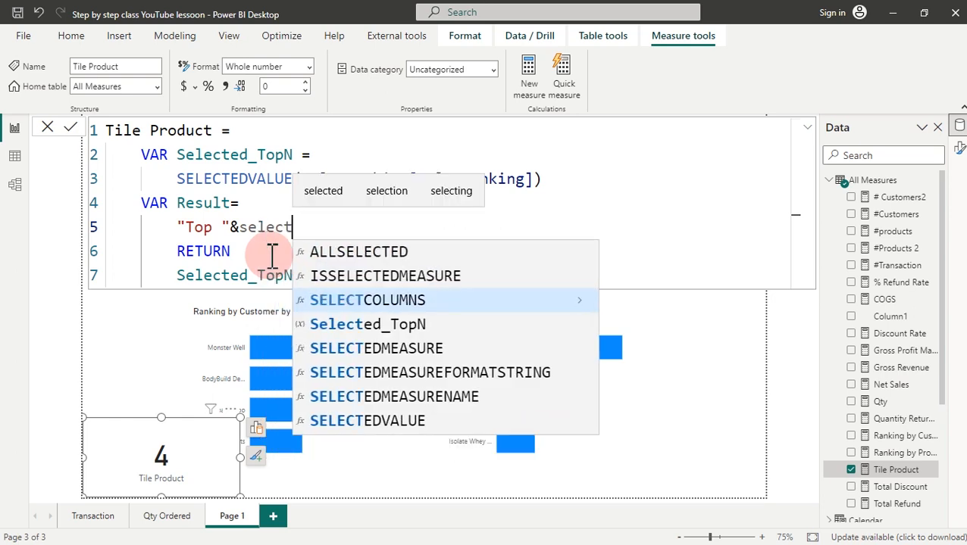
key(Down)
key(Tab)
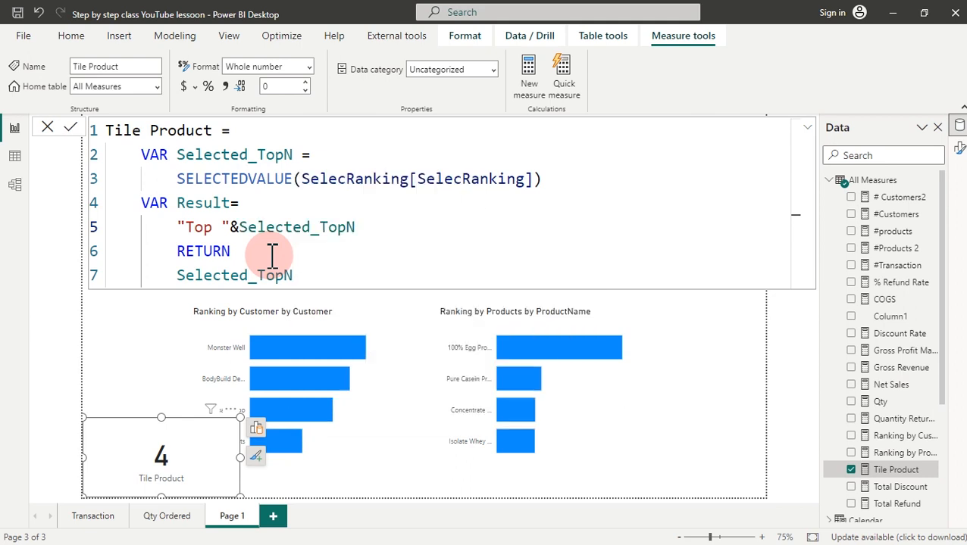
- Append the text " Products with highest returns" to the Result expression with another & after Selected_TopN
text(&")
text(Prouc)
key(BackSpace)
key(BackSpace)
text(ducts with)
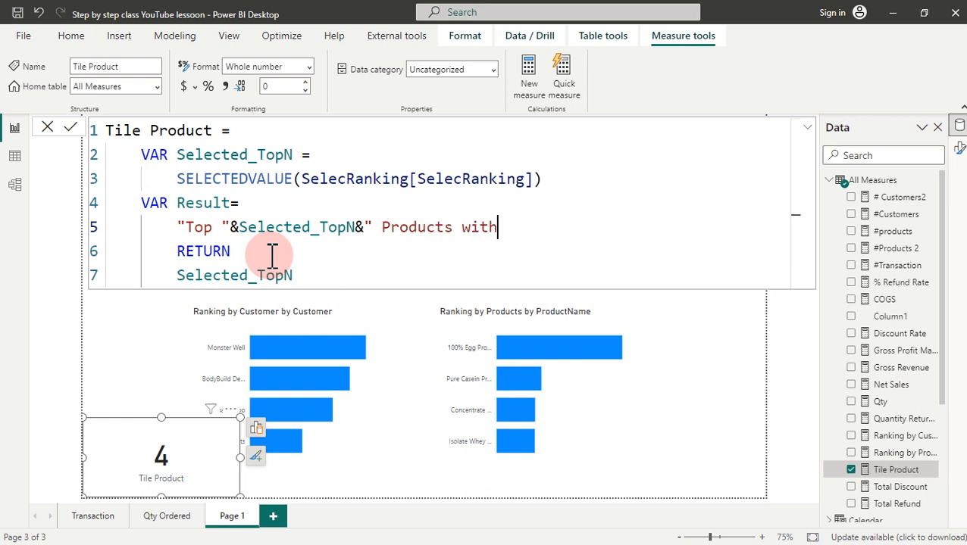
text( highest)
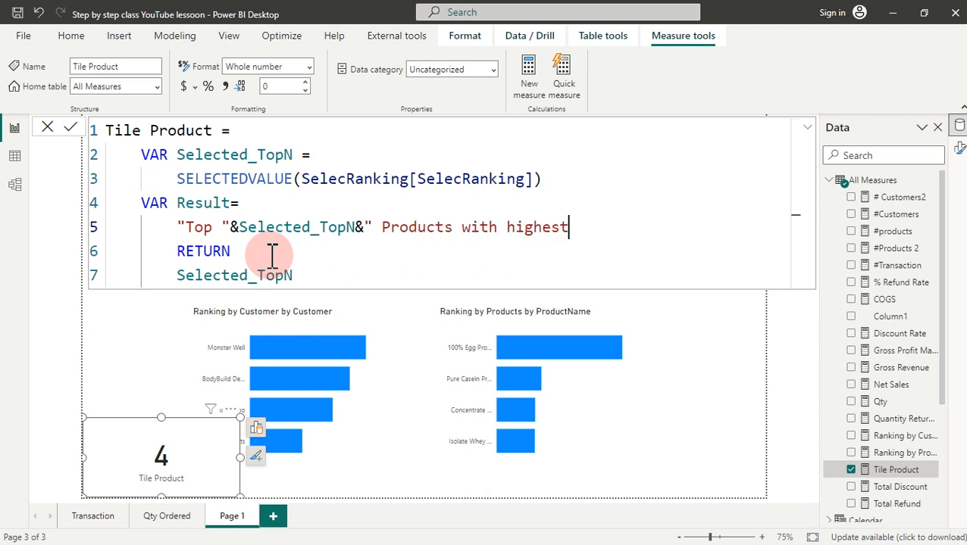
key(BackSpace)
text(t return)
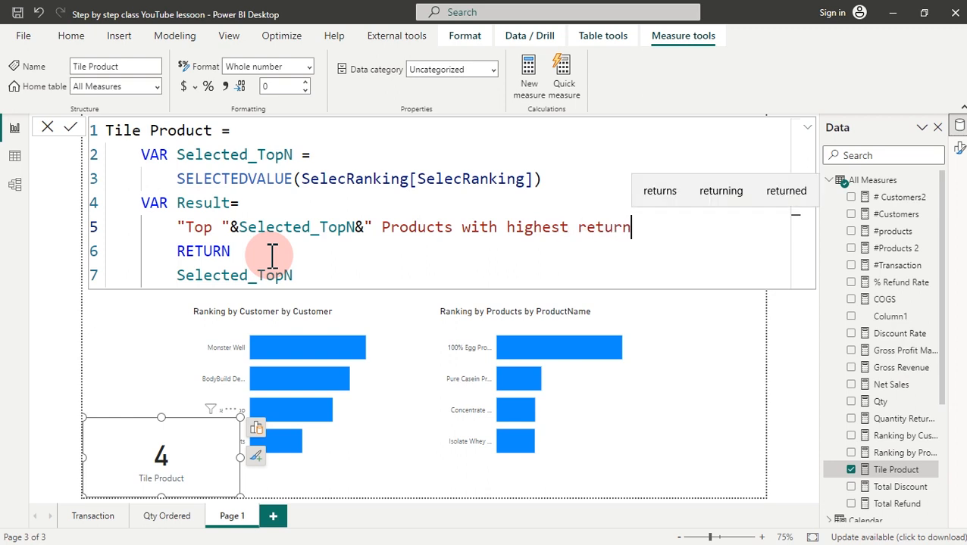
text(s)
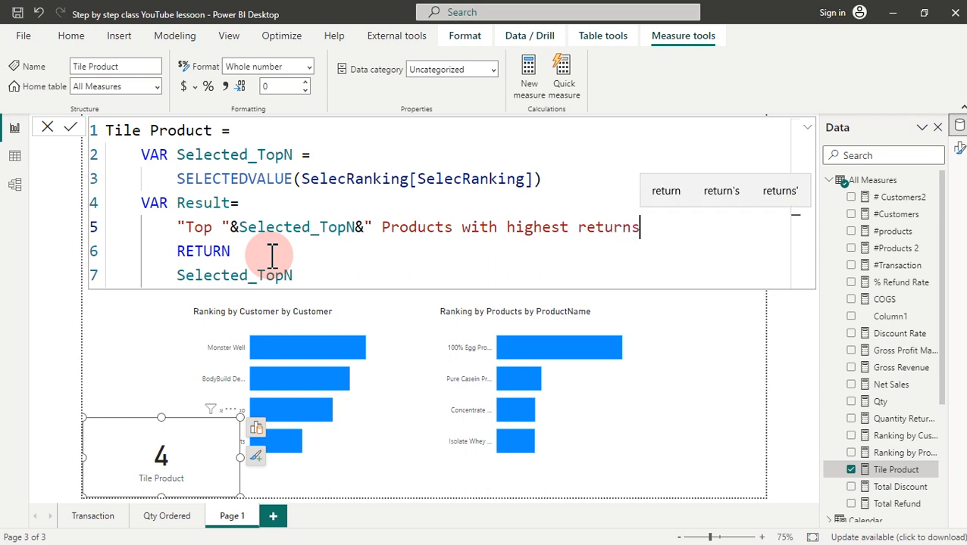
key(Left)
key(Left)
key(Left)
key(Left)
key(Left)
key(Left)
key(Left)
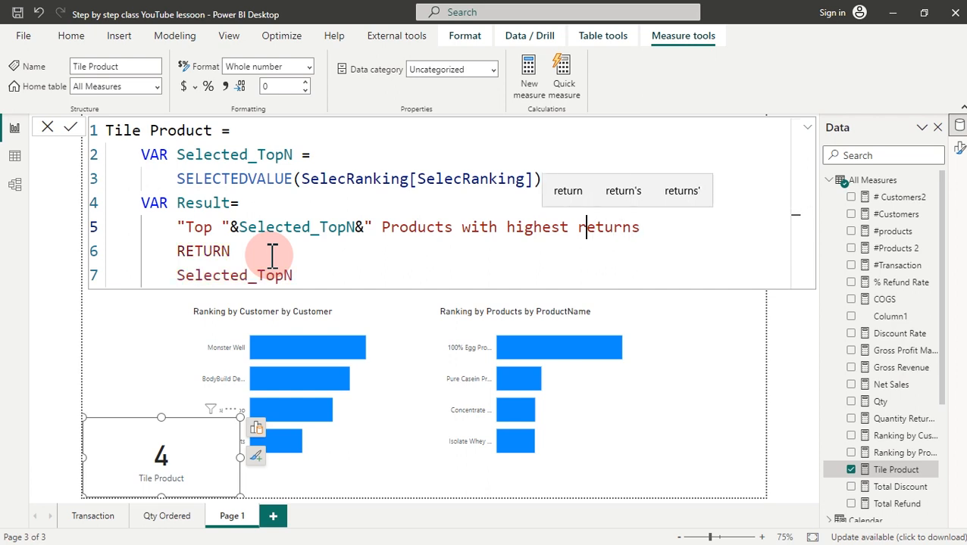
key(Left)
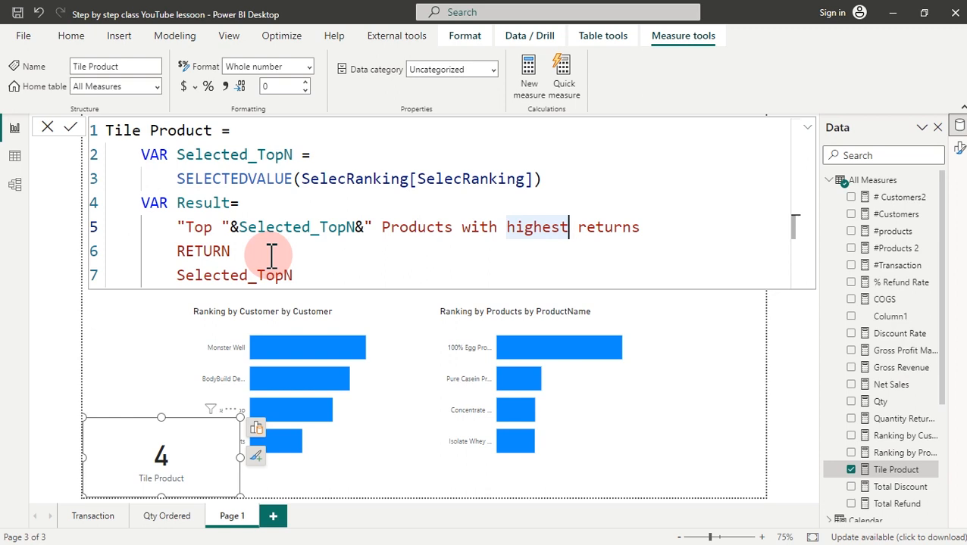
click(656, 228)
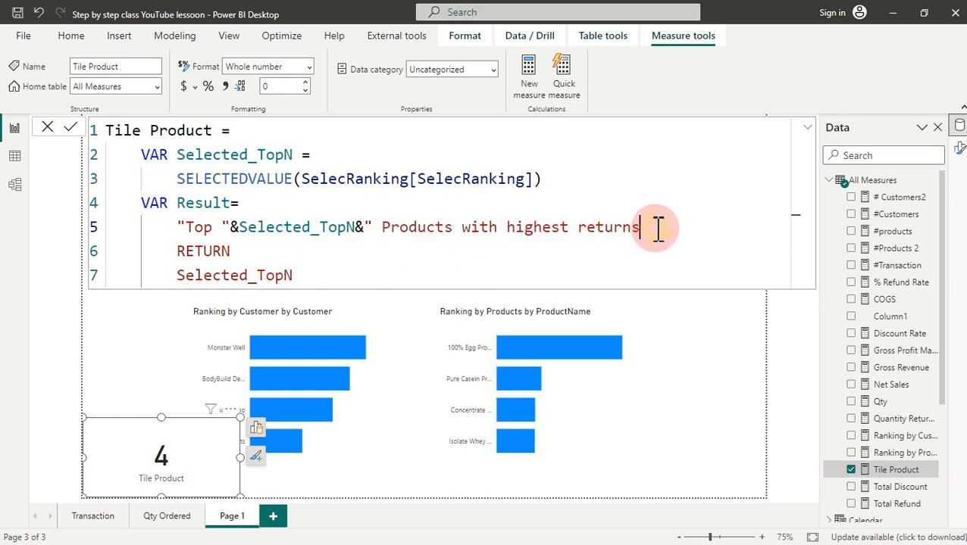
text(")
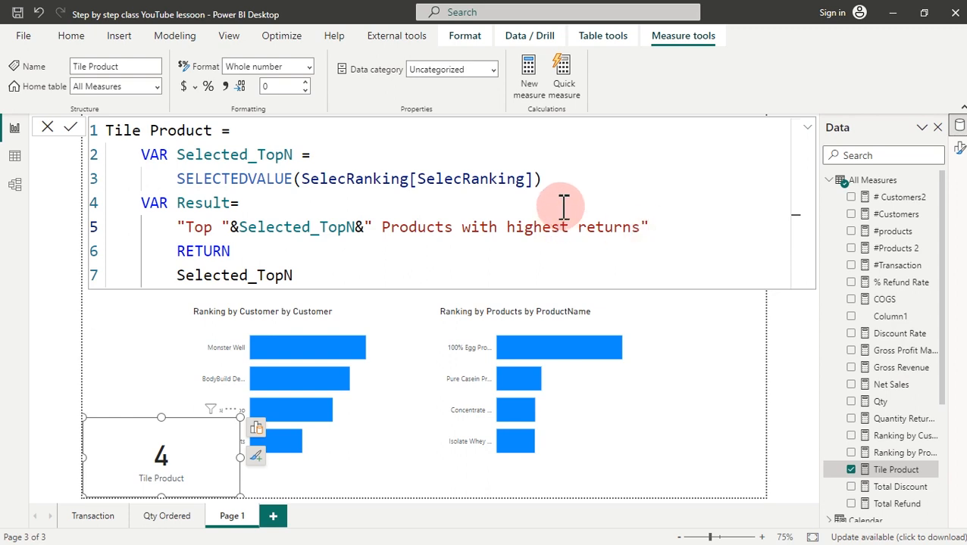
- Have the Tile Product measure return Result instead of Selected_TopN and commit the formula
drag(297, 275, 183, 280)
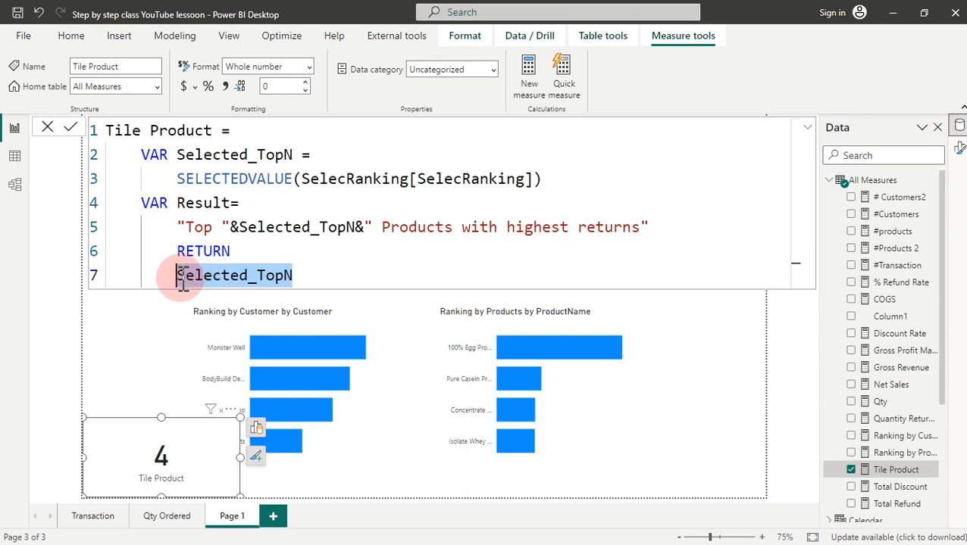
text(Result)
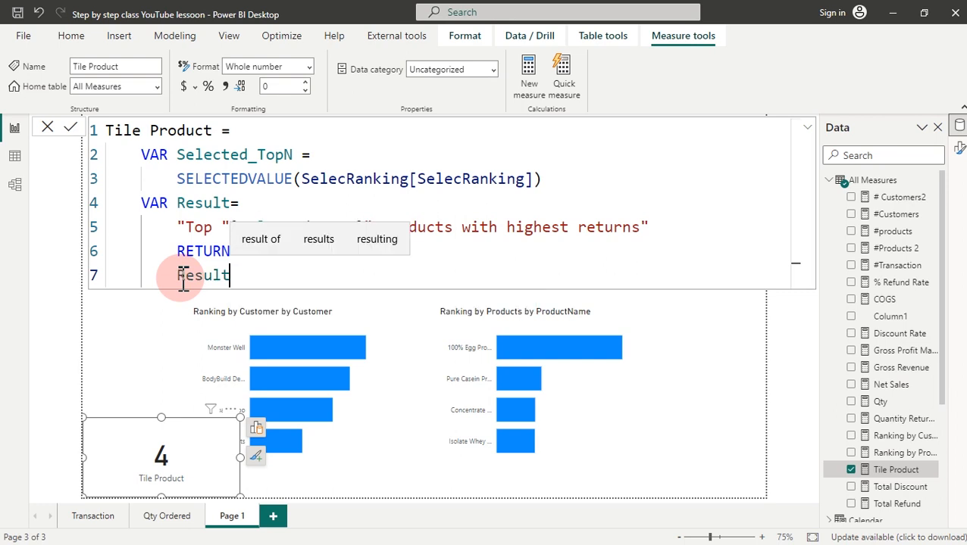
key(Return)
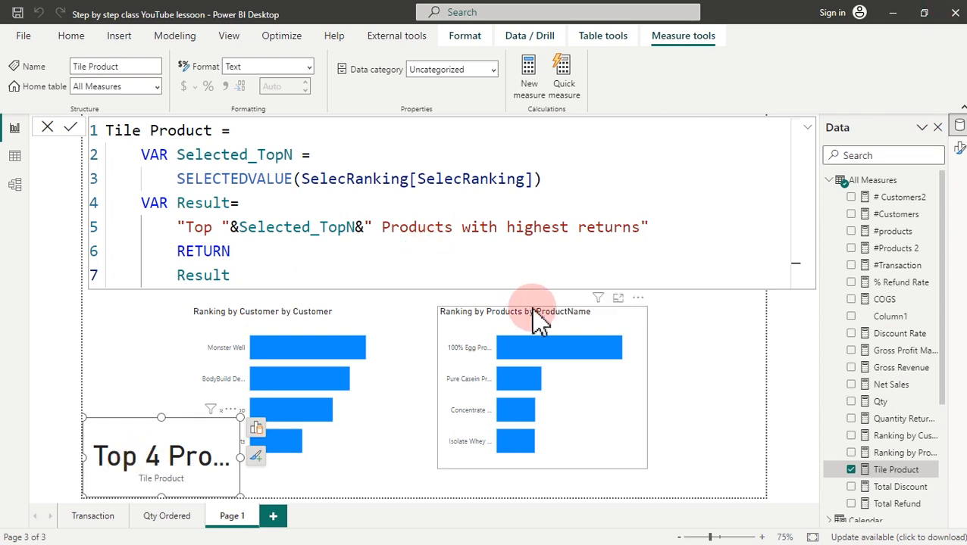
- Replace the space after Top with a hyphen so the prefix reads "Top-", and commit the Tile Product formula
click(224, 227)
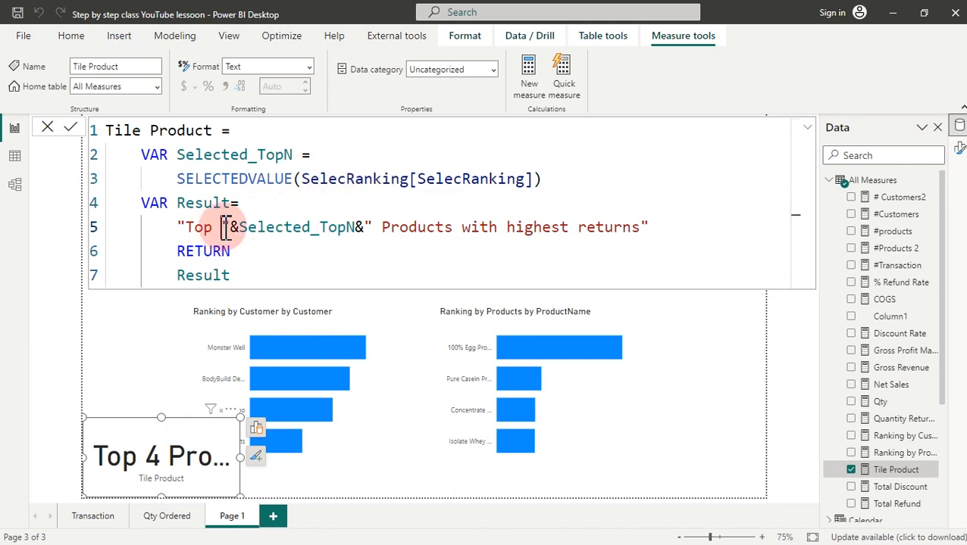
key(BackSpace)
text(-)
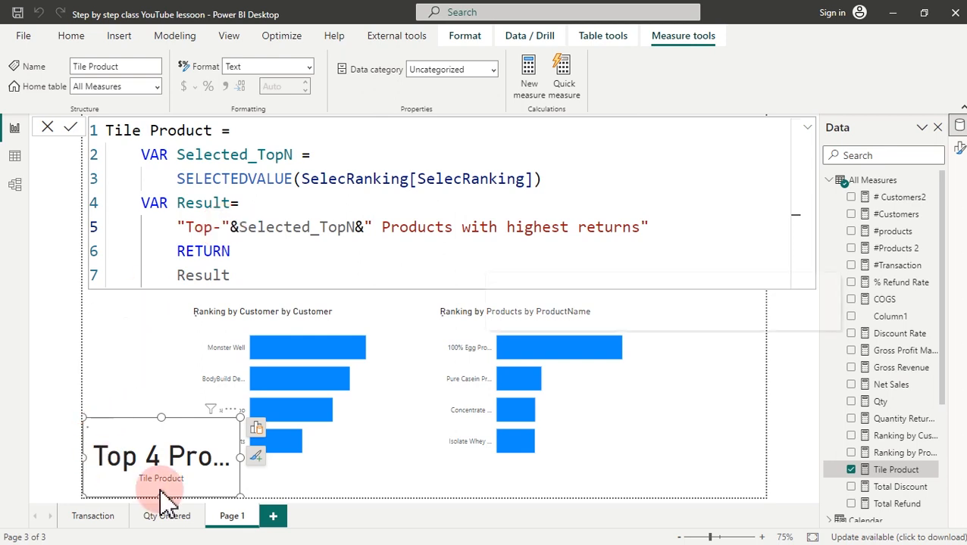
click(156, 483)
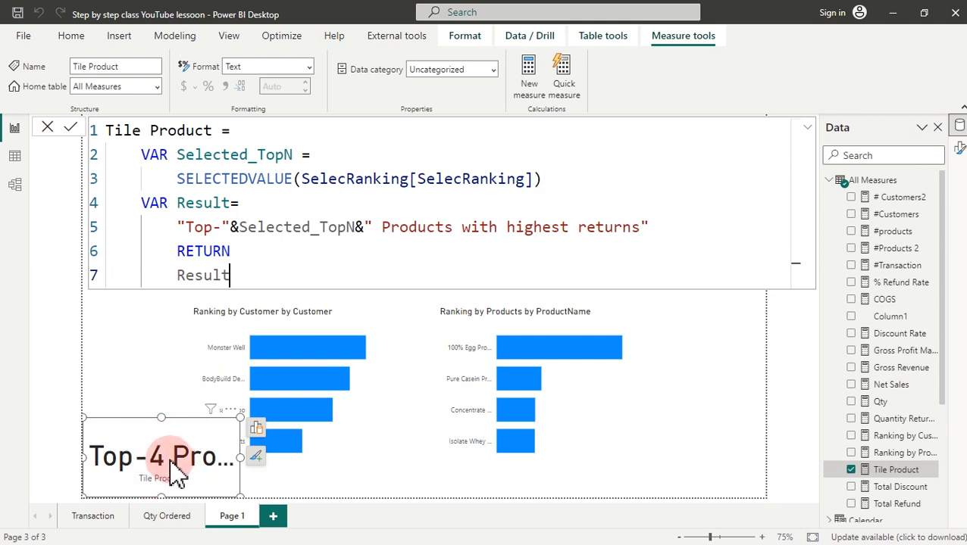
- Copy the whole Tile Product formula into a new measure and name it Tile customer
key(ctrl+a)
key(ctrl+c)
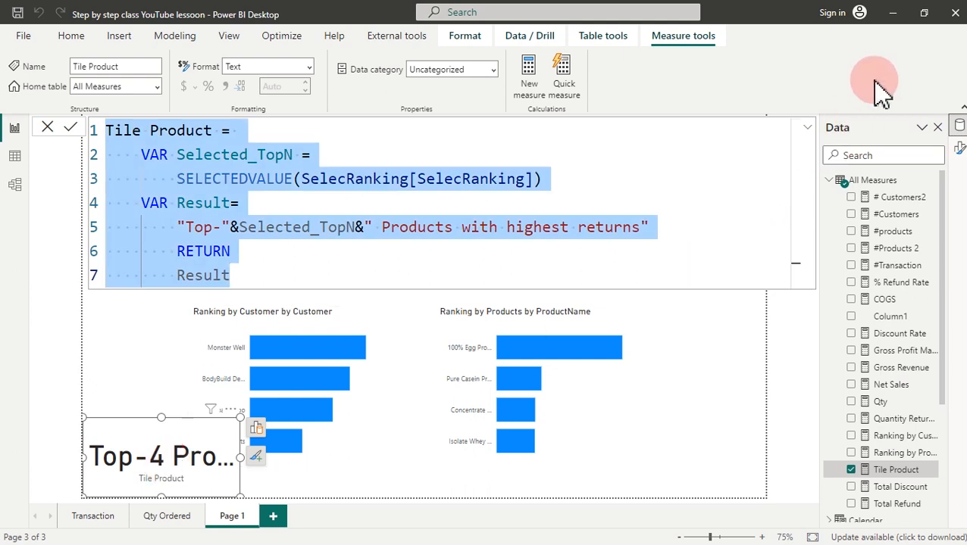
click(529, 72)
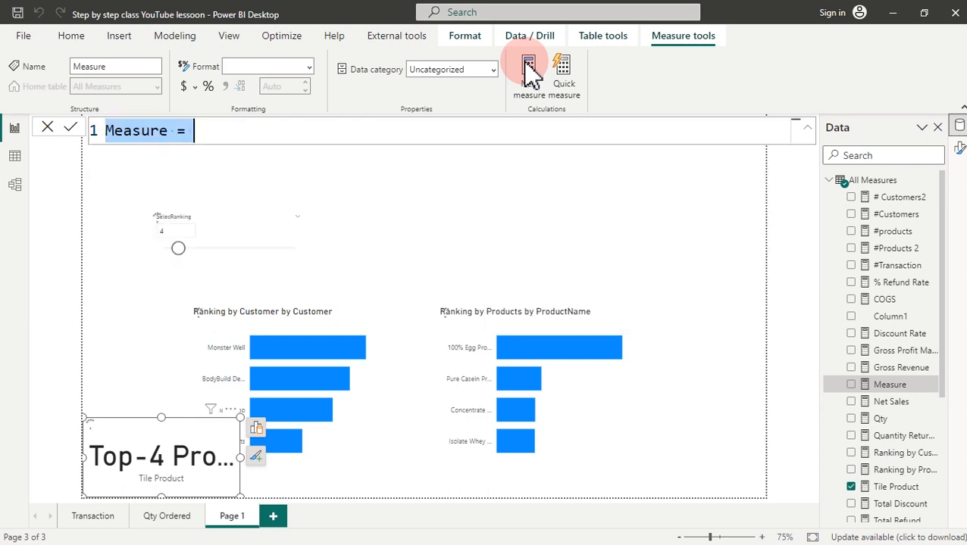
click(530, 68)
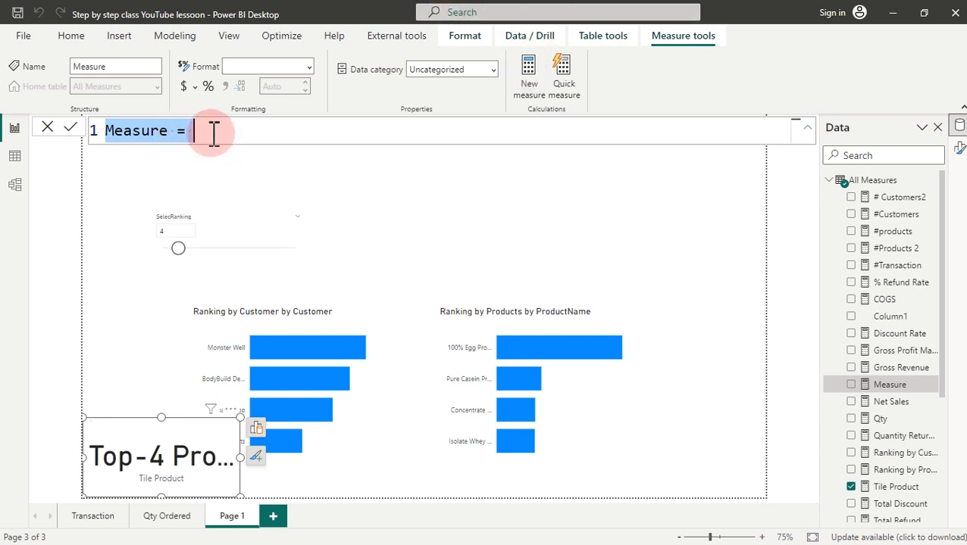
key(ctrl+v)
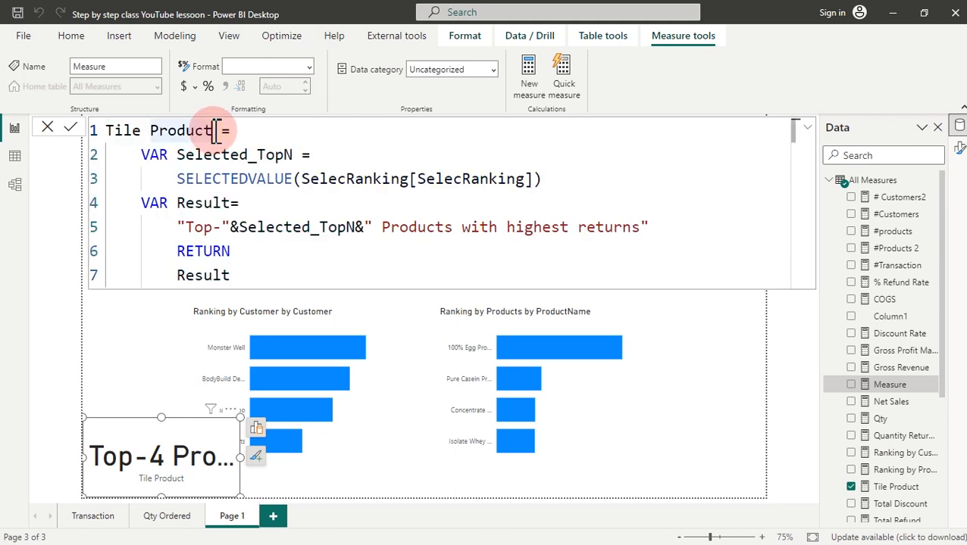
key(BackSpace)
key(BackSpace)
text(custome)
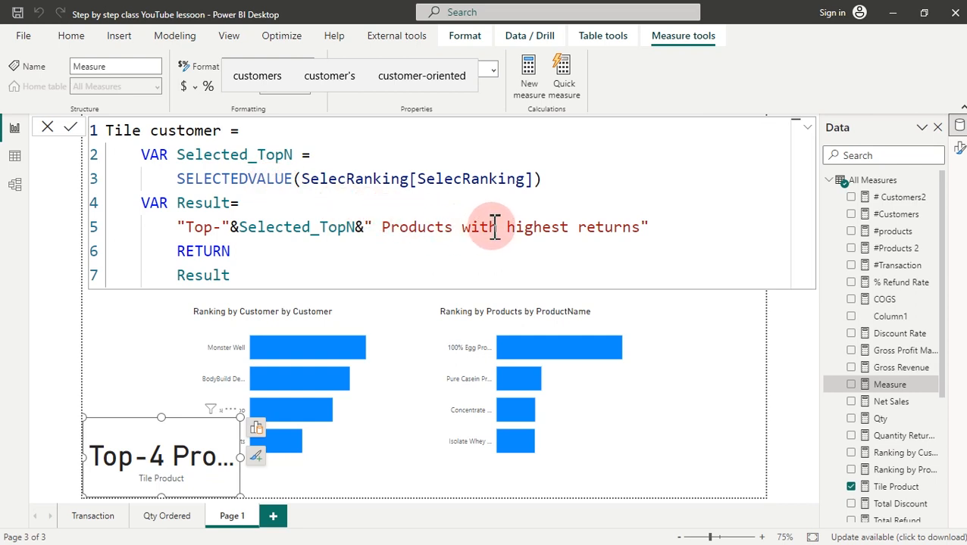
- Replace Products with Customer in the Tile customer measure's title text and commit the formula
drag(453, 227, 402, 228)
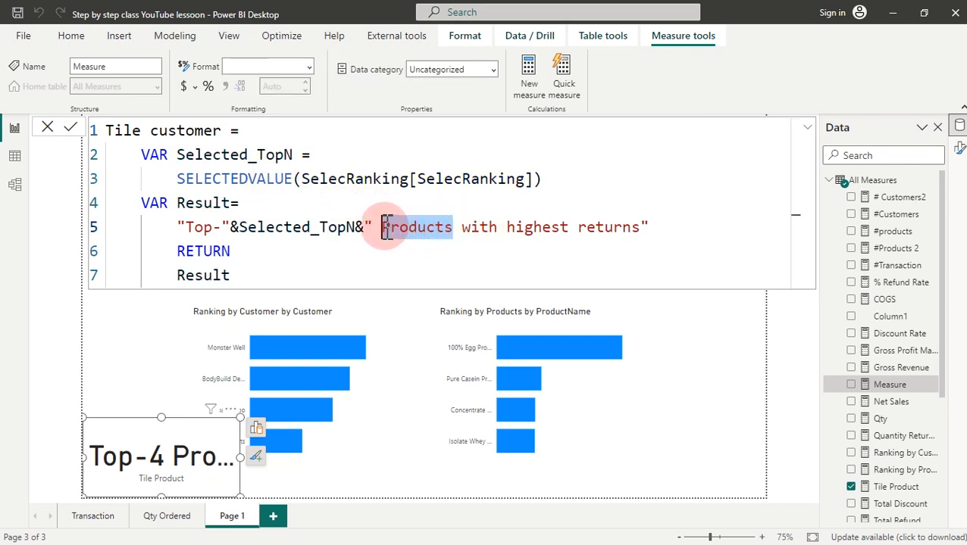
text(Custommer)
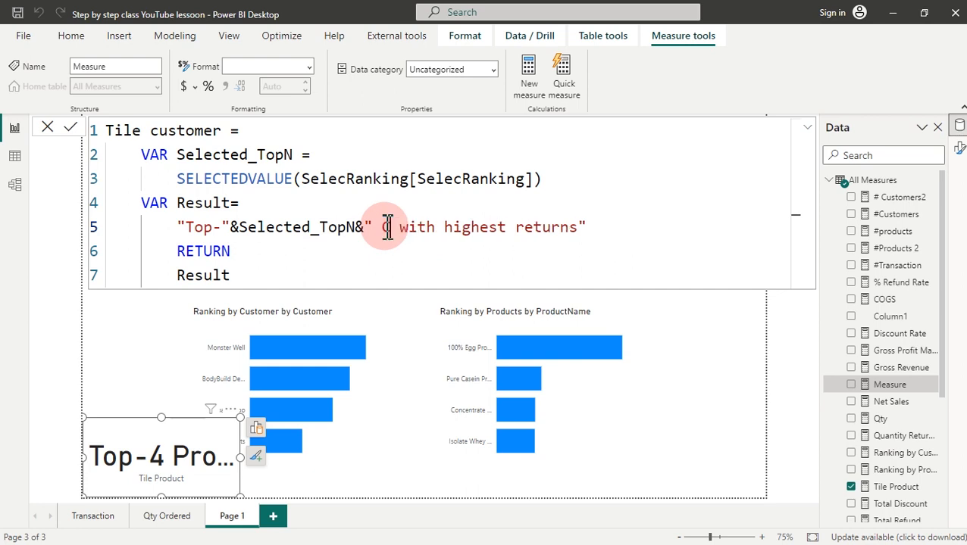
key(BackSpace)
key(BackSpace)
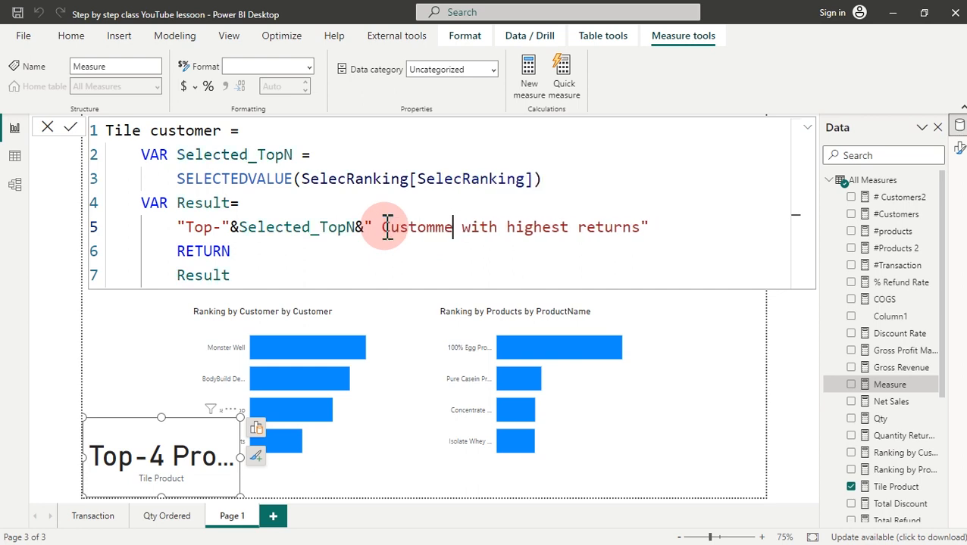
text(r)
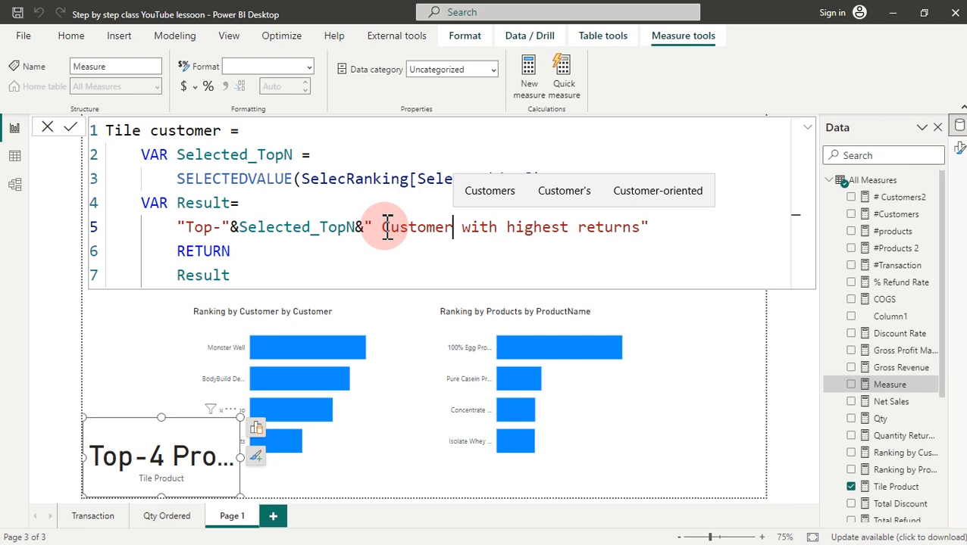
click(313, 250)
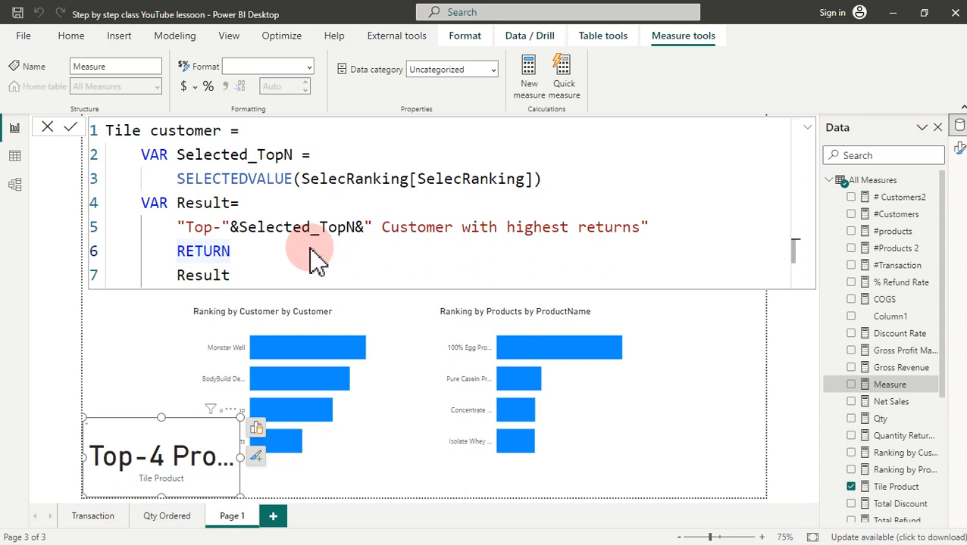
key(Return)
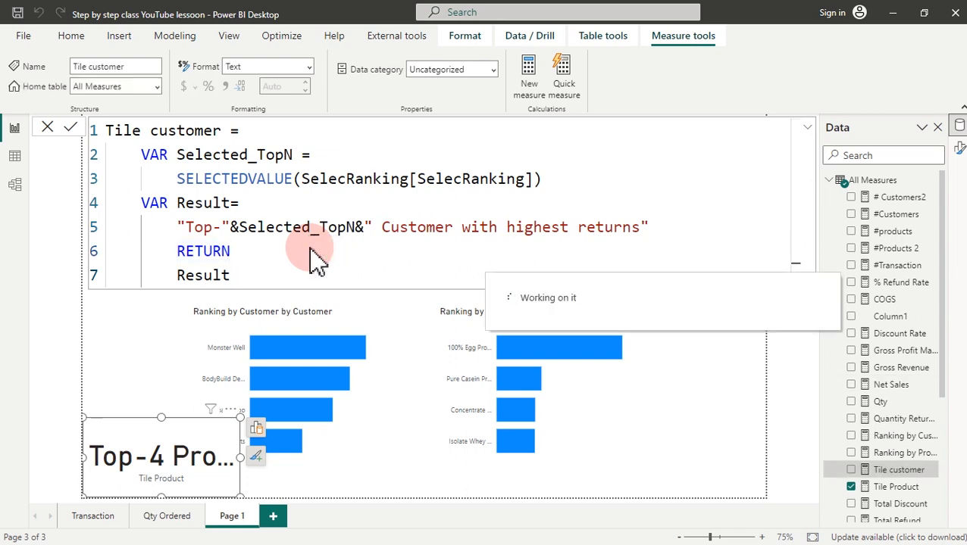
- Base the customer ranking chart's title text on the Tile customer measure, using the Field value format style
click(322, 324)
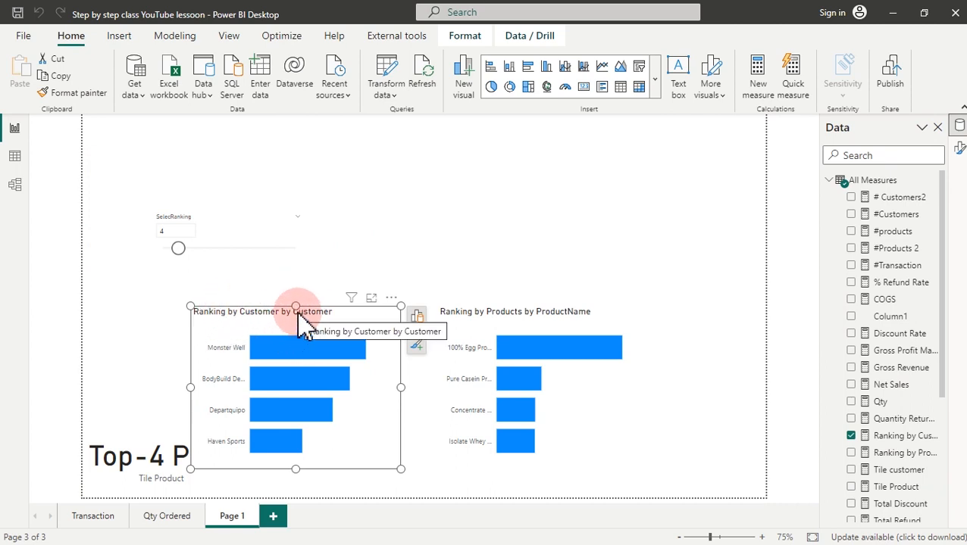
click(956, 150)
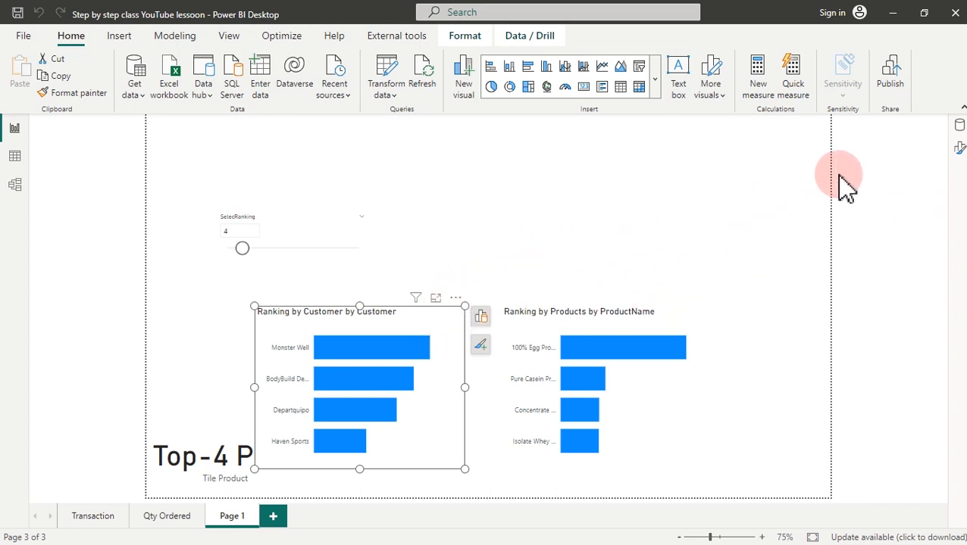
click(958, 148)
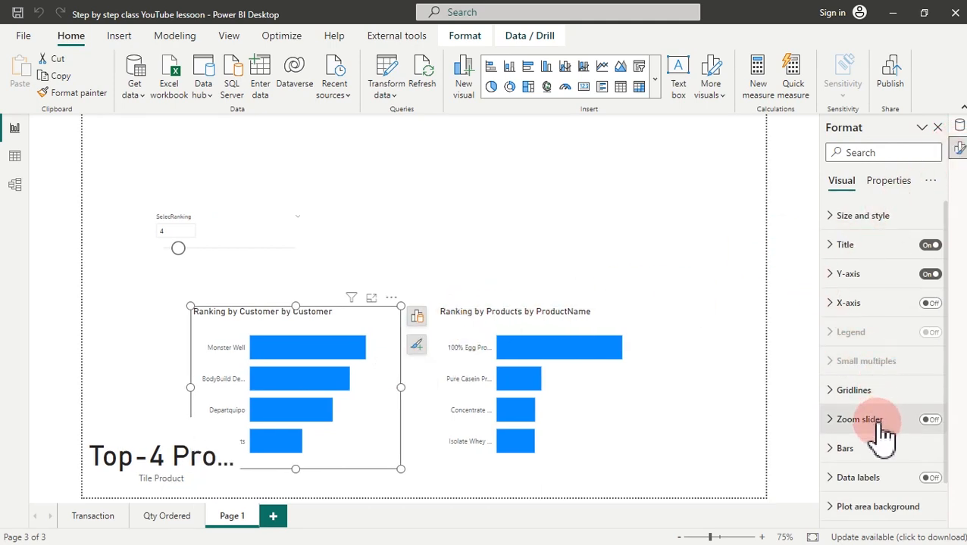
click(865, 251)
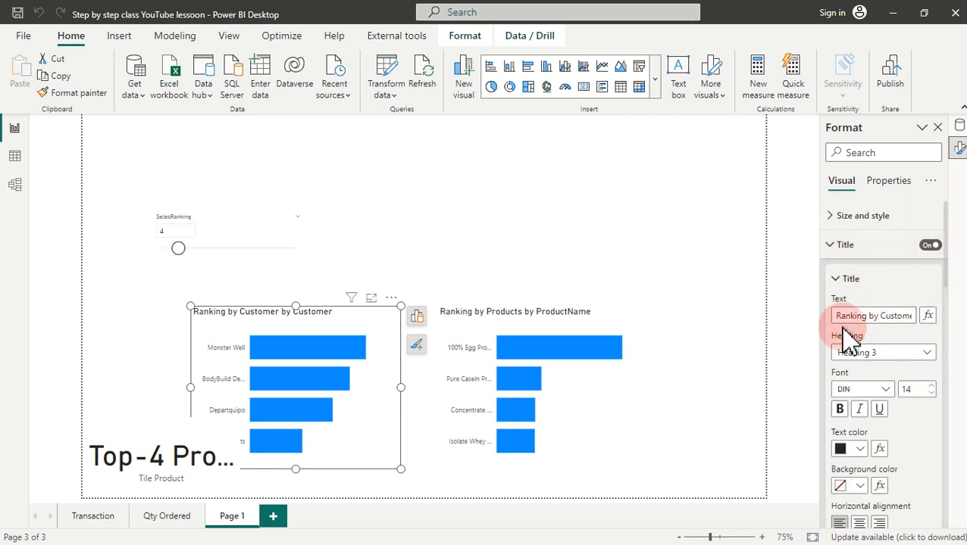
click(930, 316)
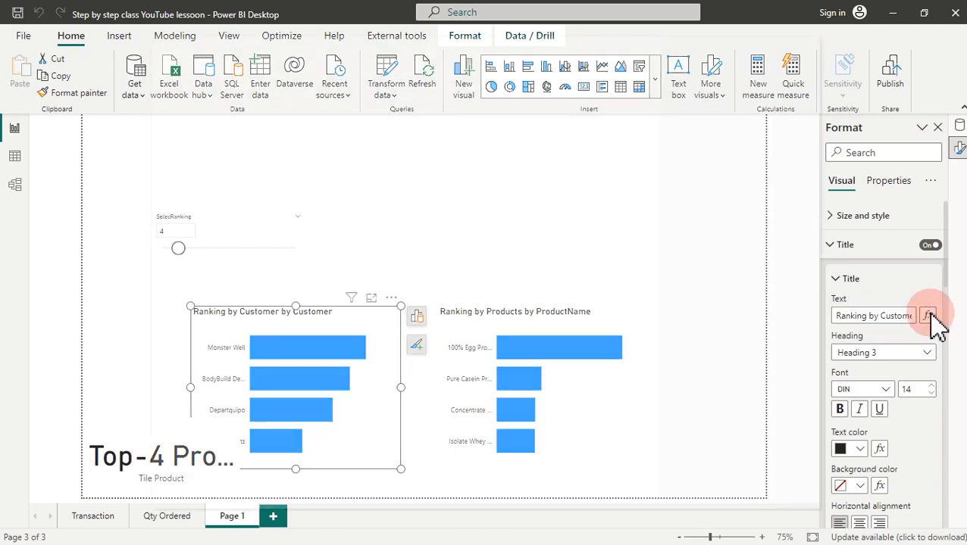
click(290, 114)
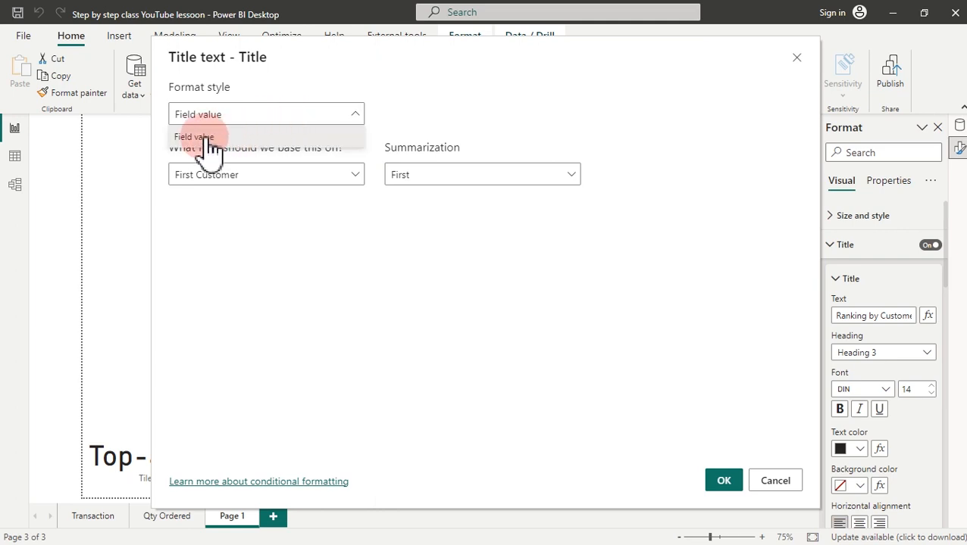
click(240, 180)
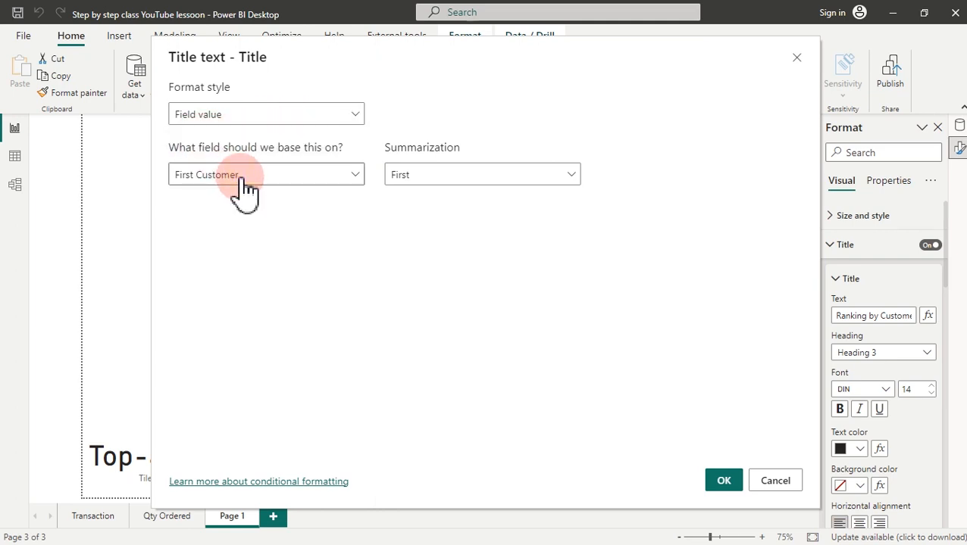
click(241, 181)
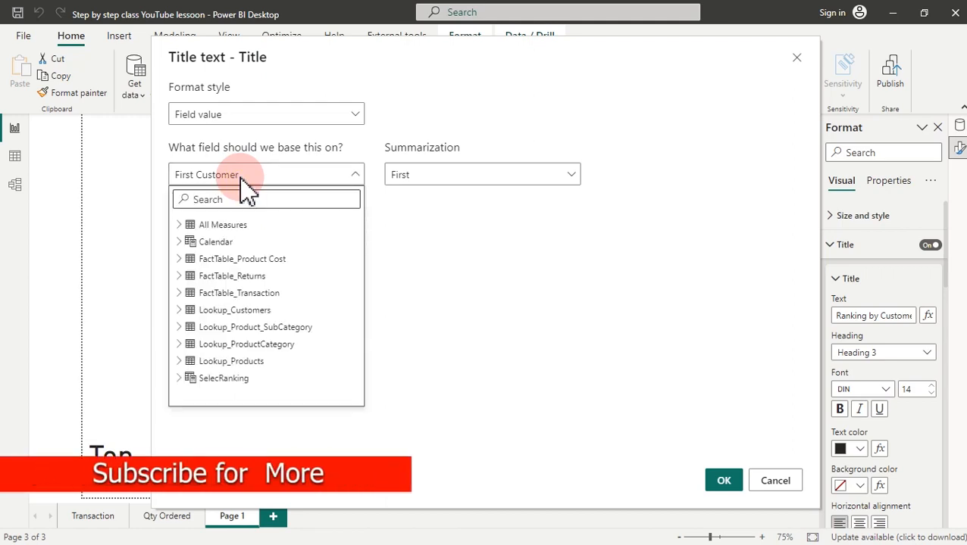
click(181, 225)
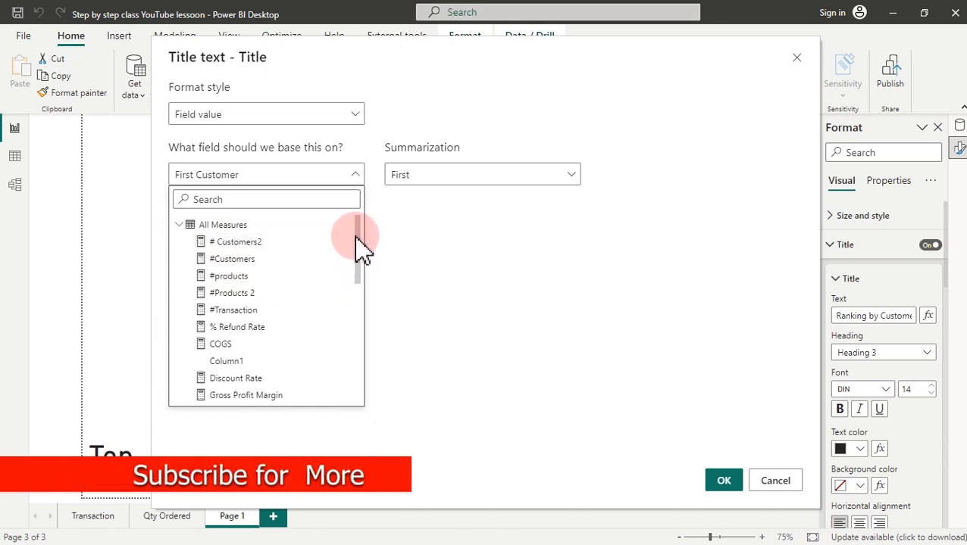
drag(356, 235, 356, 312)
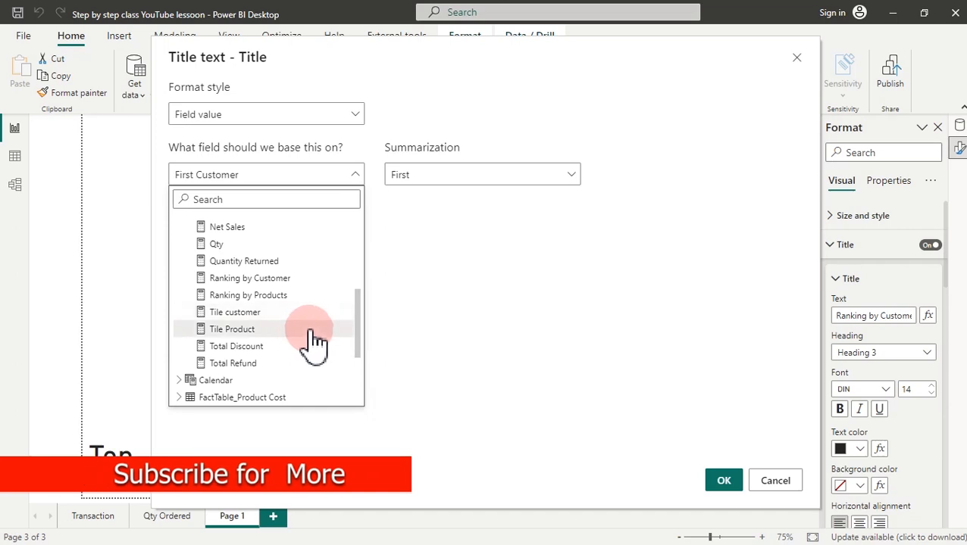
click(240, 313)
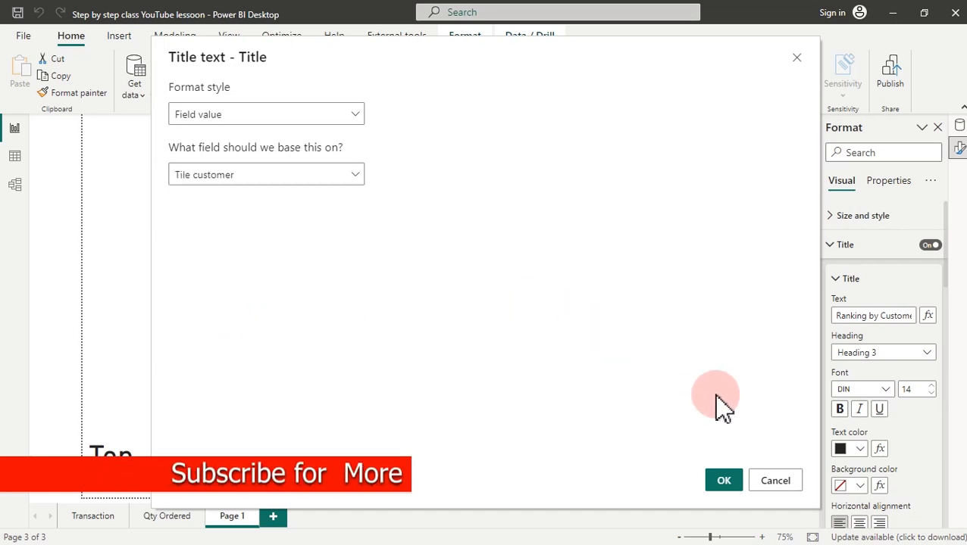
click(726, 482)
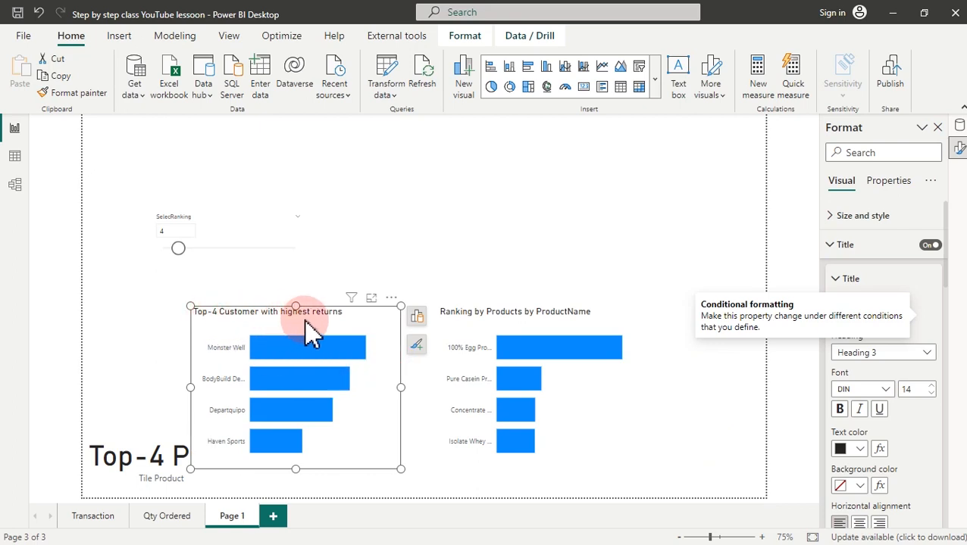
- Base the product ranking chart's title text on the Tile Product measure through conditional formatting
click(560, 336)
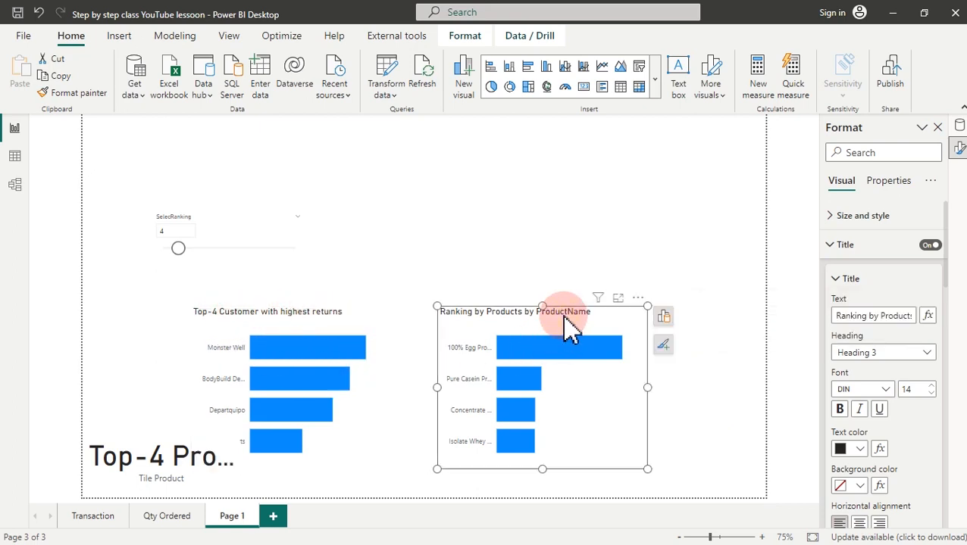
click(928, 316)
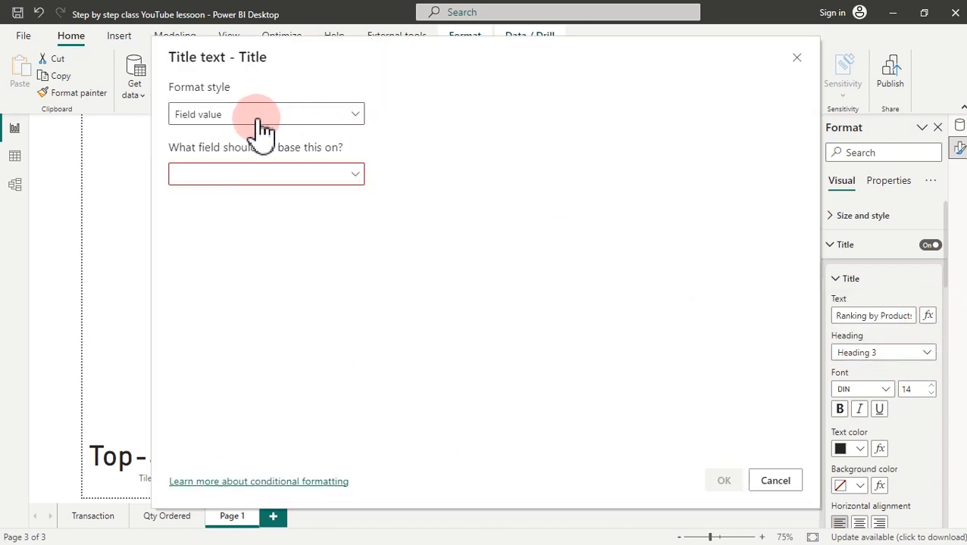
click(256, 176)
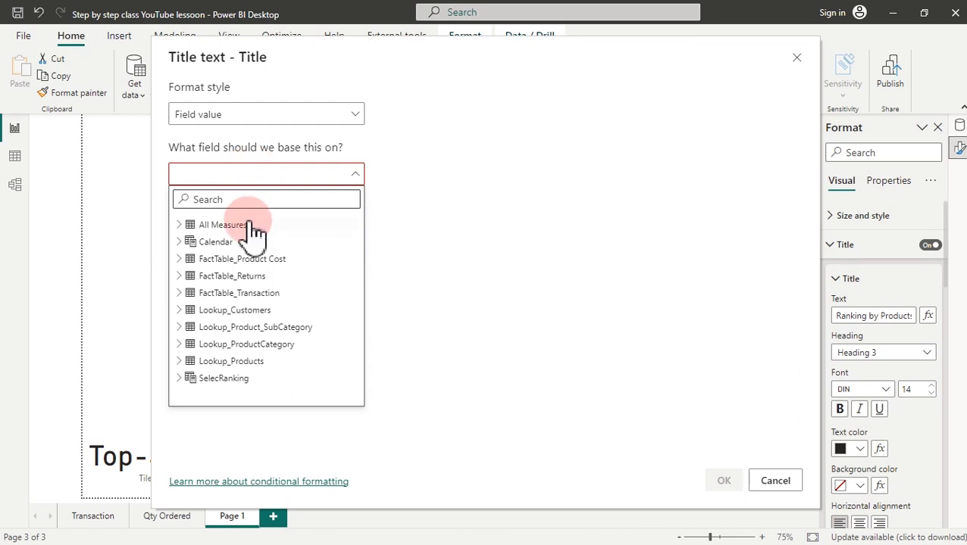
click(181, 226)
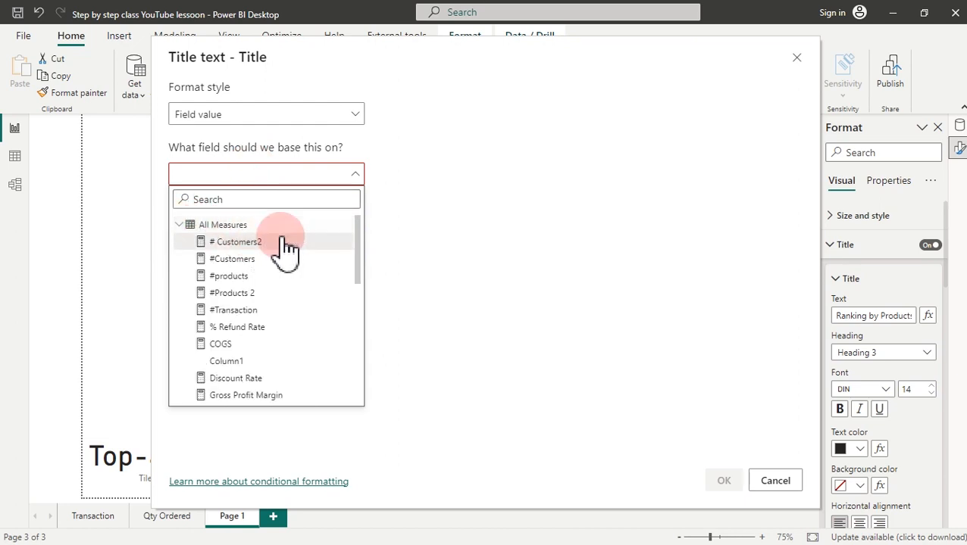
scroll(347, 246, down, 5)
scroll(347, 247, down, 1)
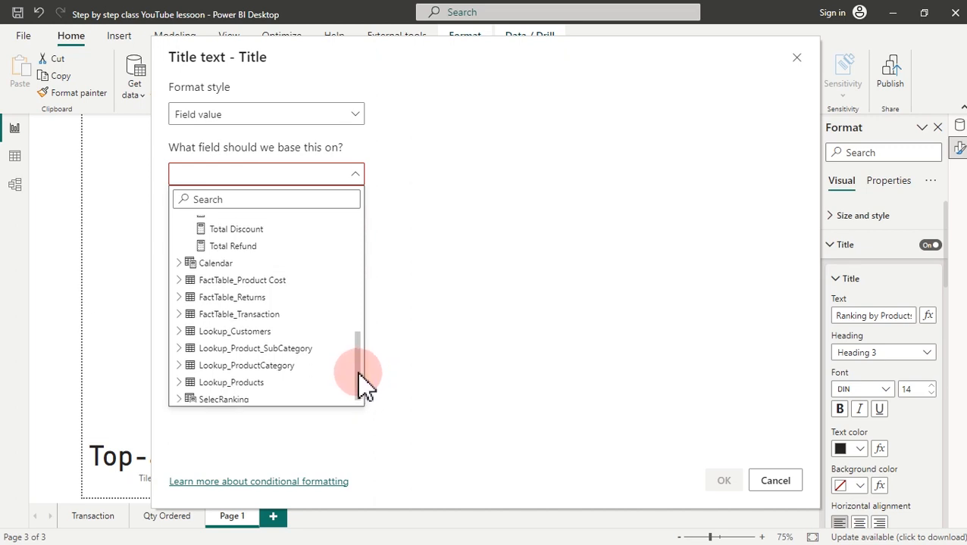
scroll(371, 345, up, 5)
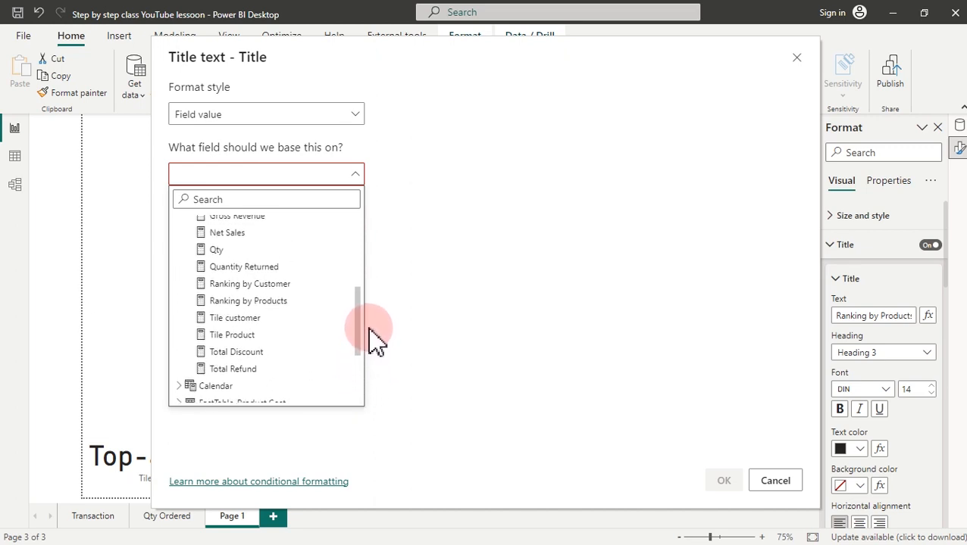
click(256, 338)
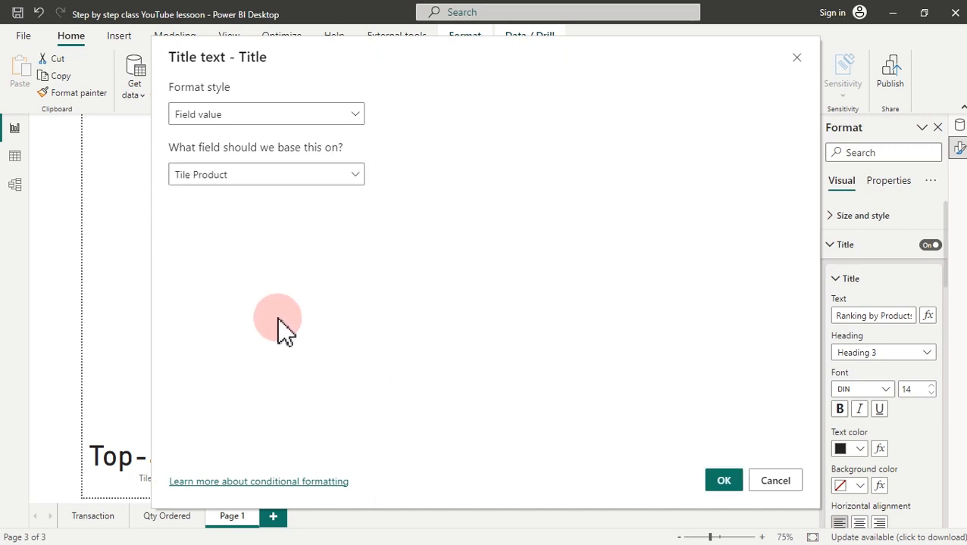
click(722, 482)
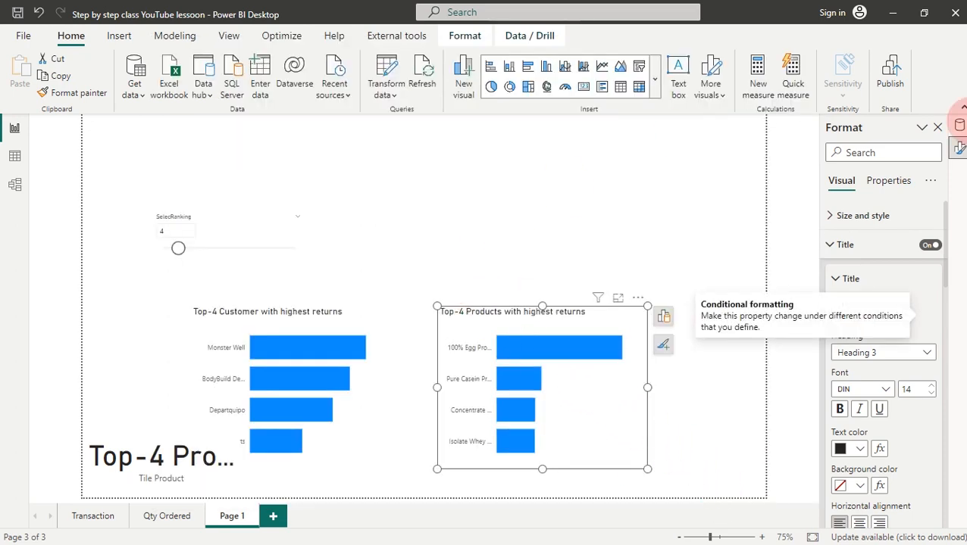
- Centre the product ranking chart's title and change its font to a bold Segoe UI variant
click(880, 413)
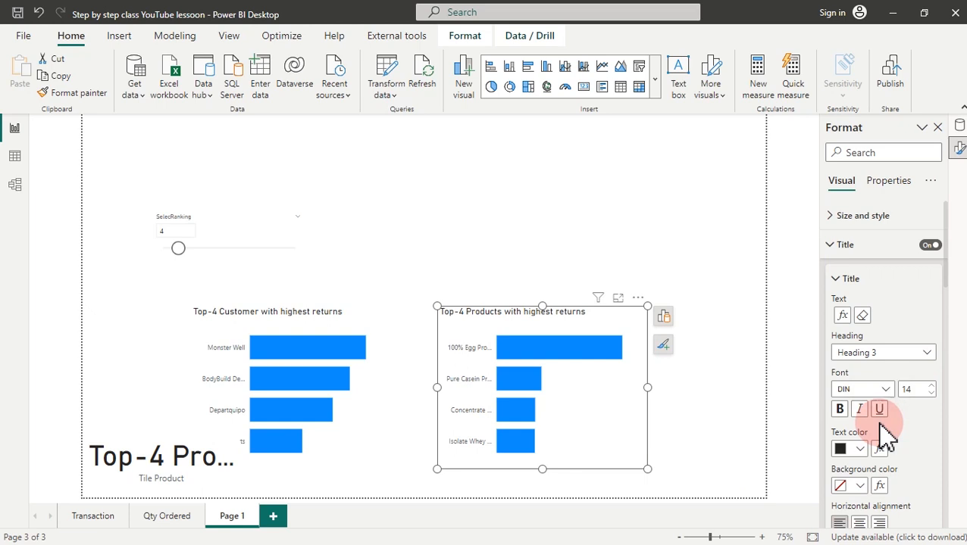
click(909, 387)
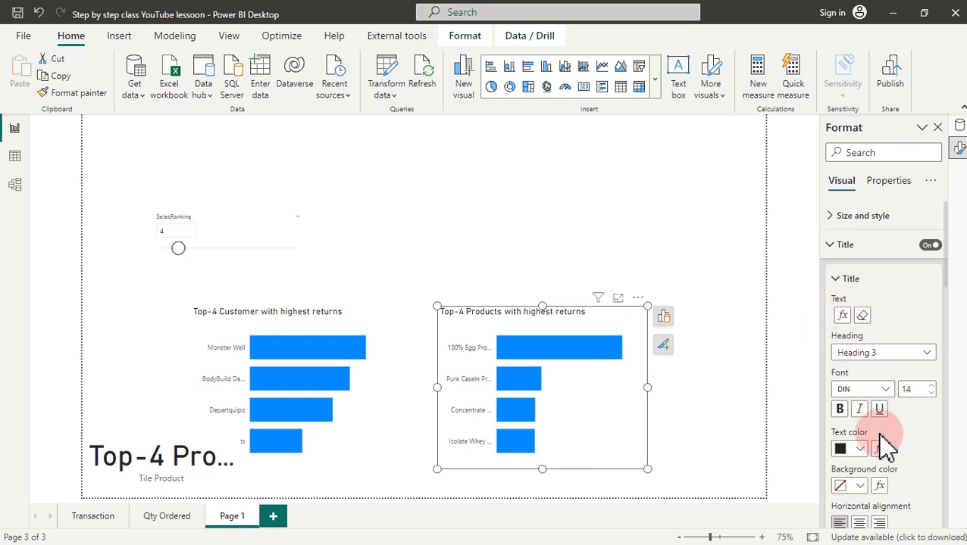
drag(953, 274, 902, 346)
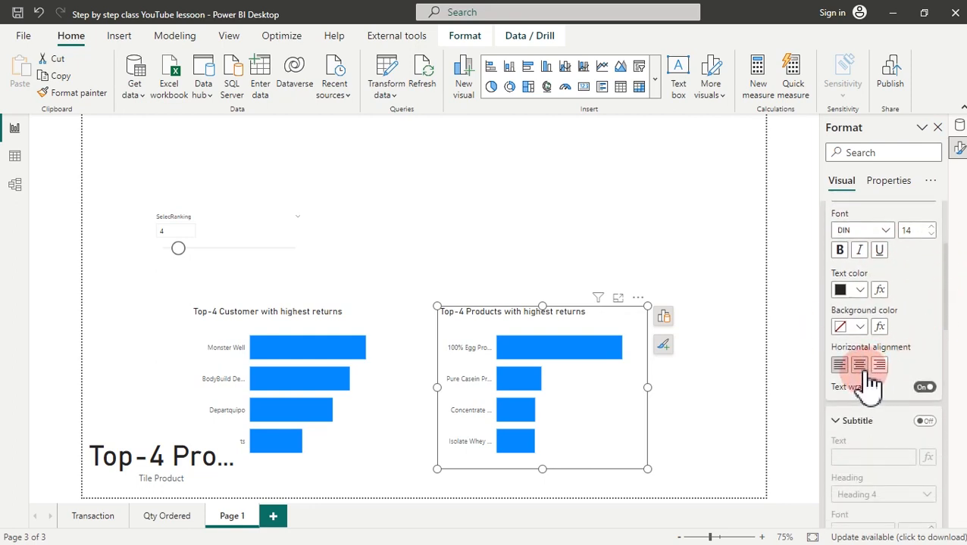
click(869, 371)
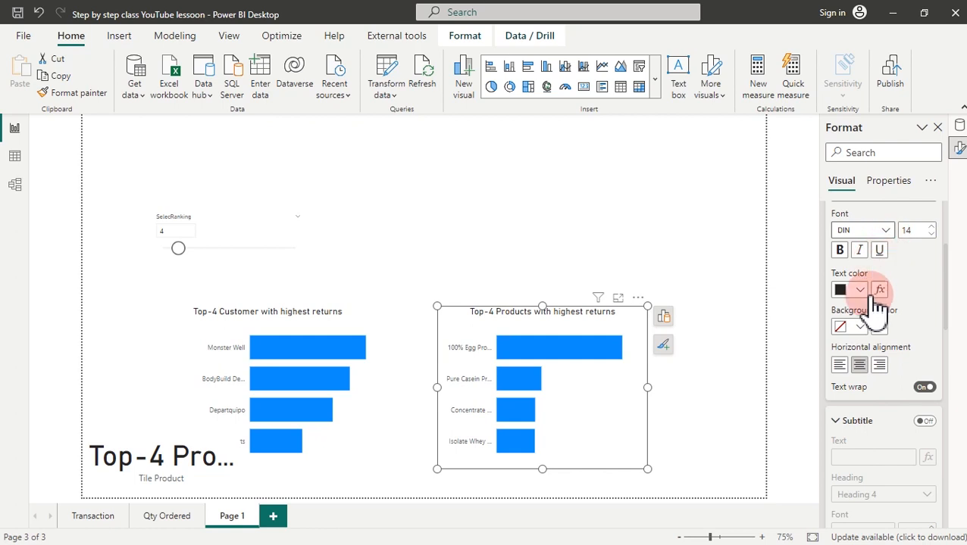
click(871, 231)
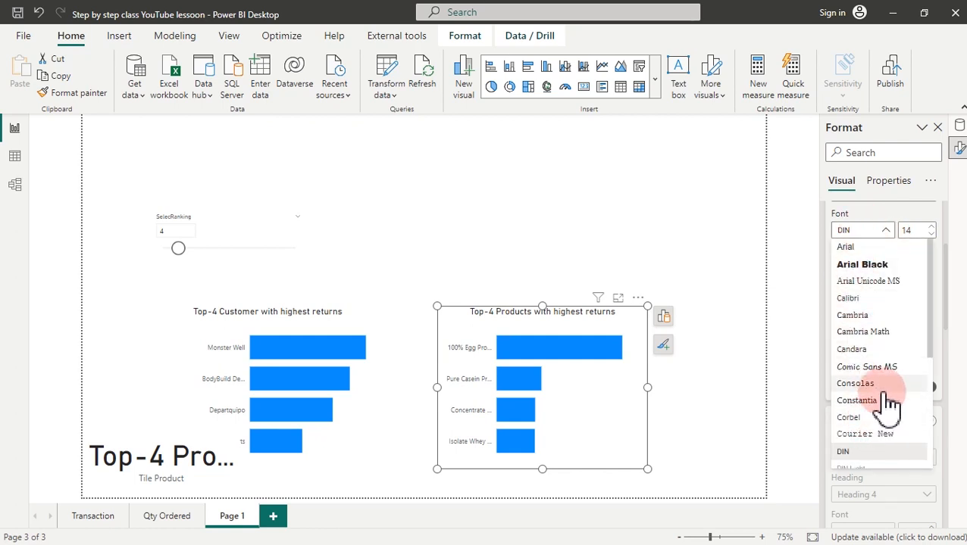
scroll(871, 393, down, 3)
click(860, 371)
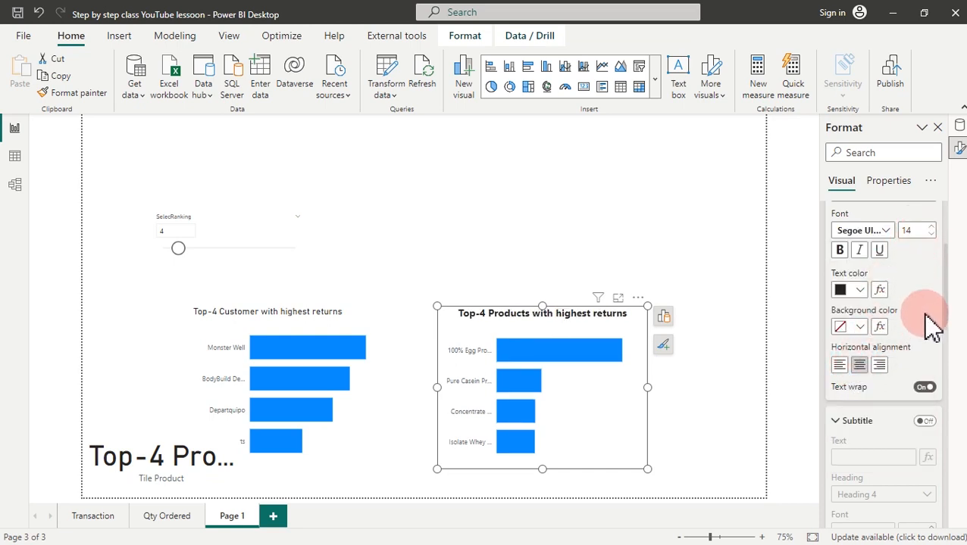
scroll(931, 325, up, 3)
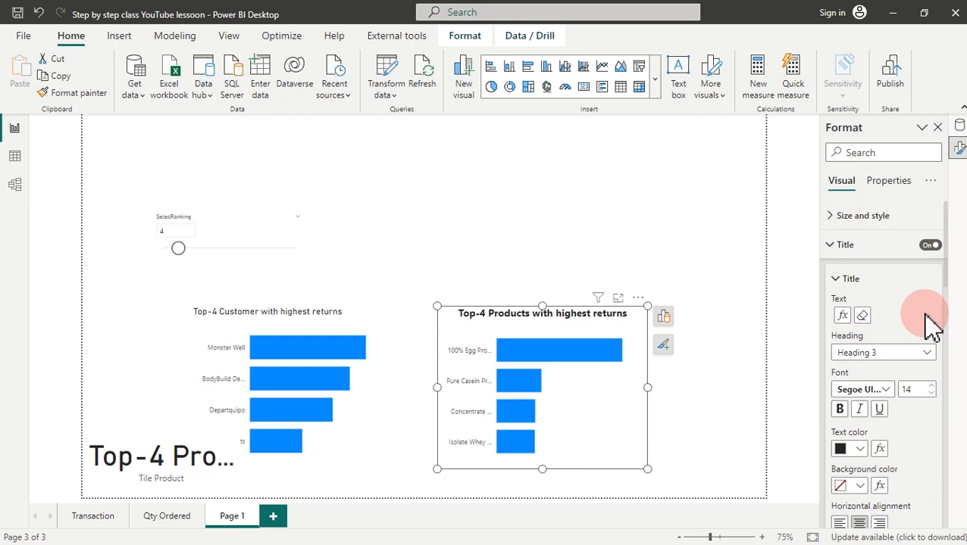
- Set the products chart's title text to dark grey and copy that chart's formatting onto the customer chart with Format Painter
click(865, 454)
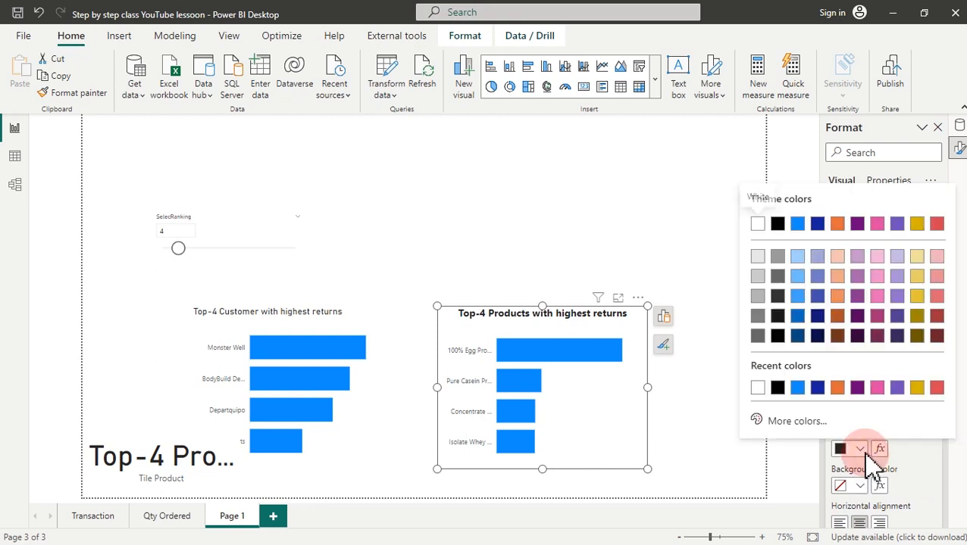
click(779, 296)
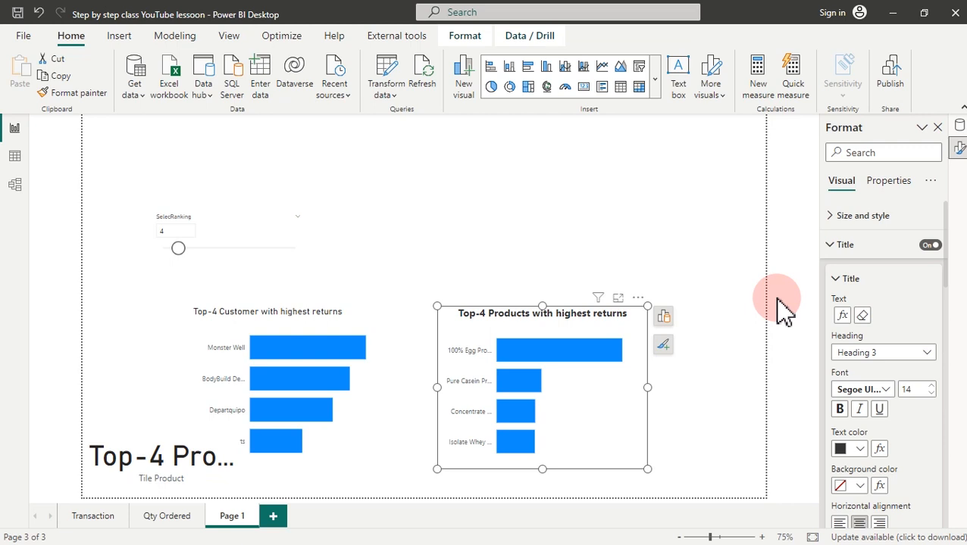
click(861, 450)
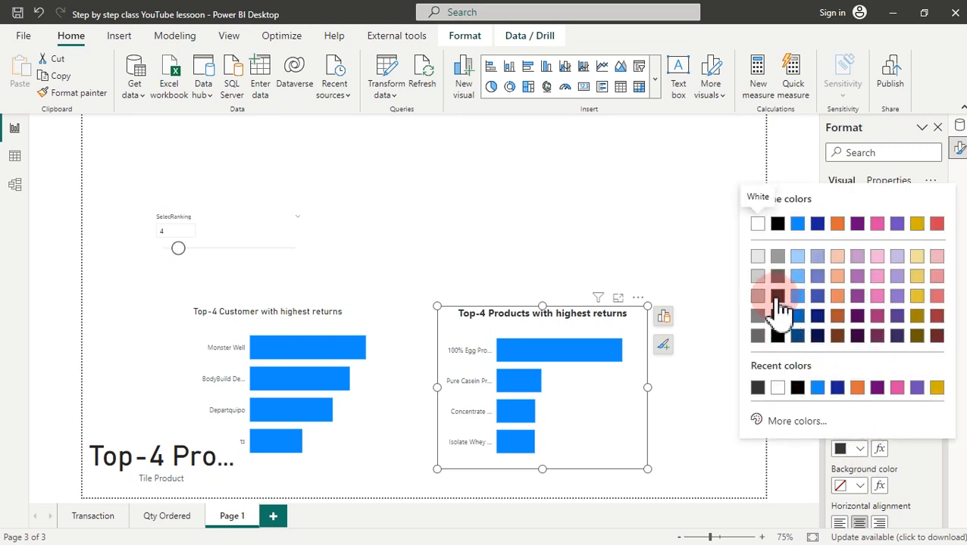
click(777, 297)
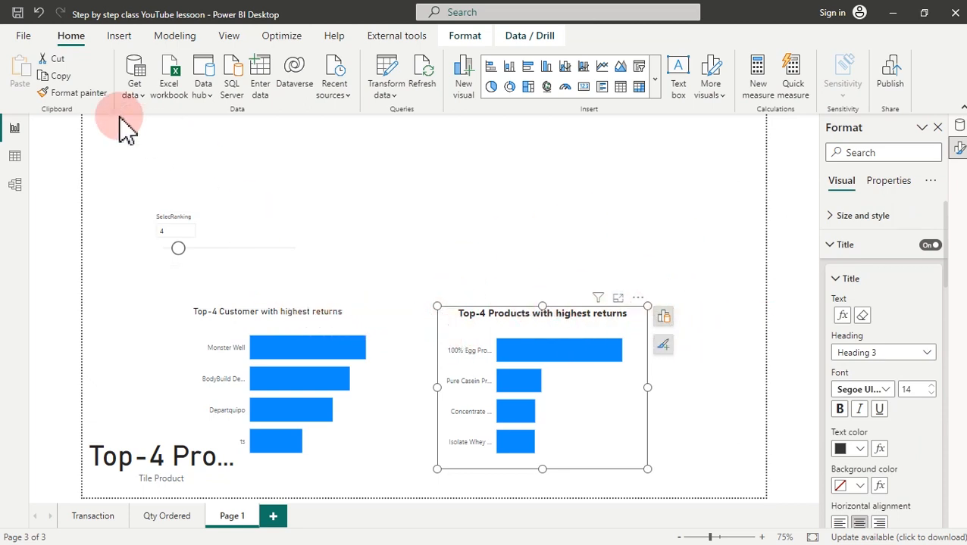
click(74, 93)
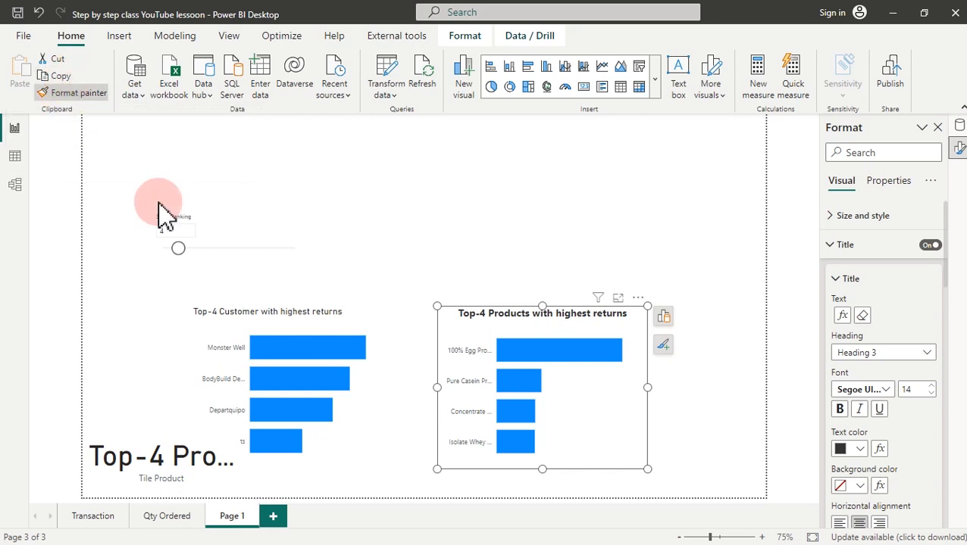
click(343, 333)
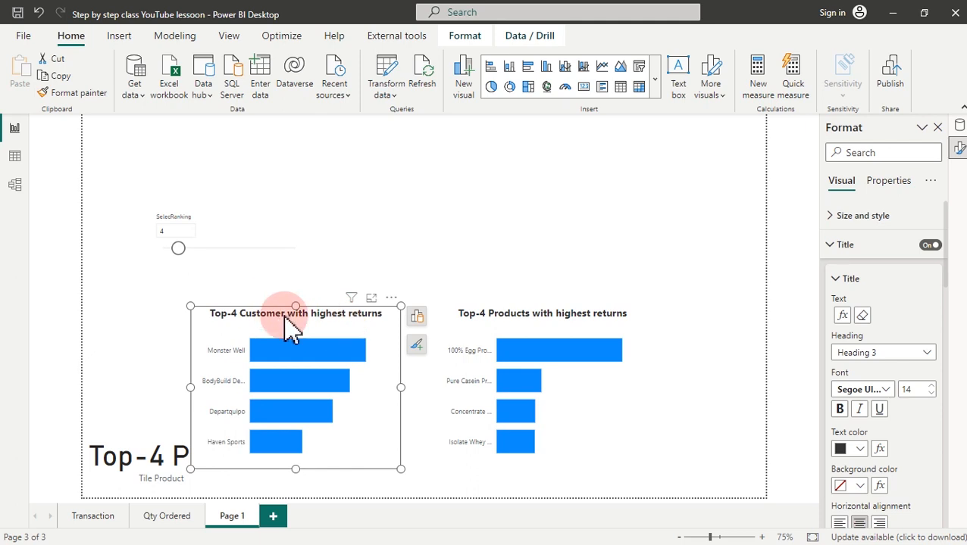
- Set the SelecRanking slicer to 3 and delete the Tile Product card from the page
click(179, 250)
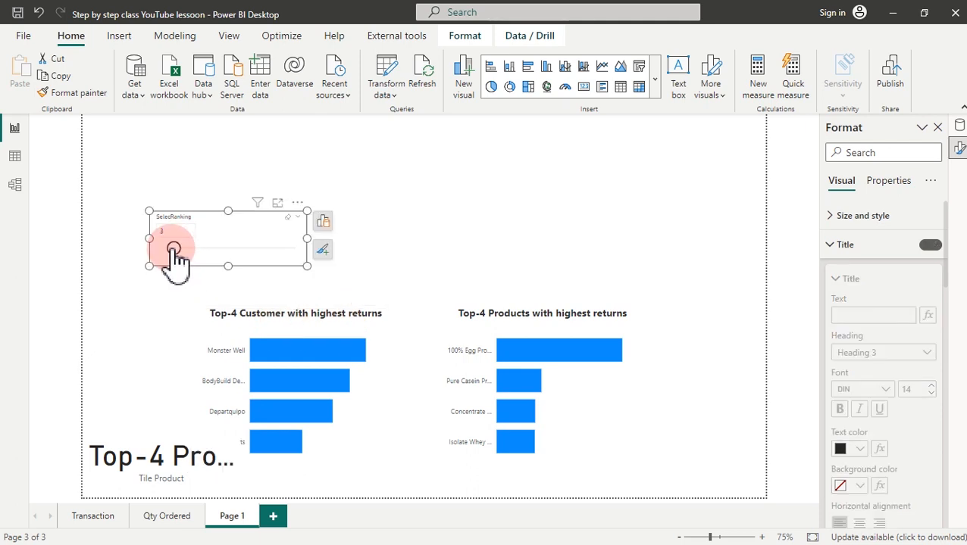
click(223, 325)
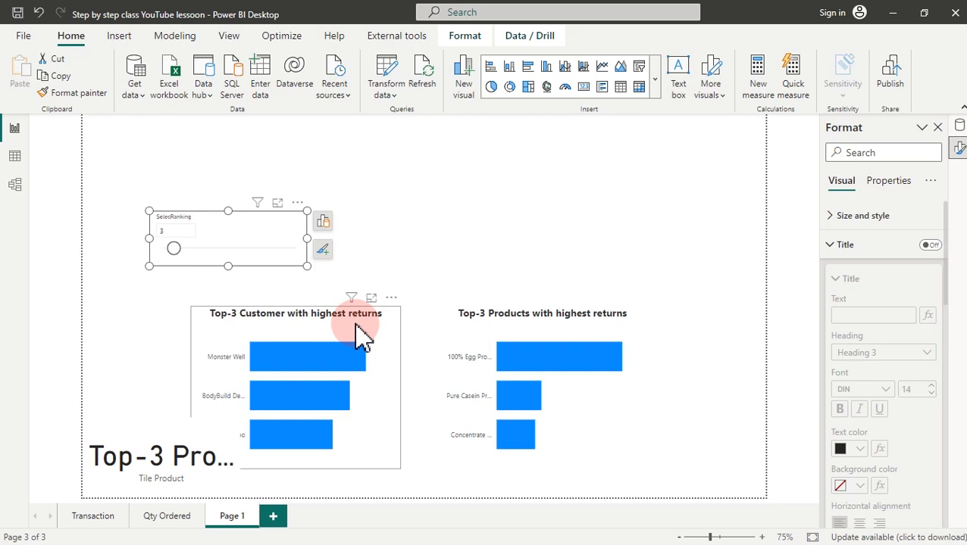
click(120, 453)
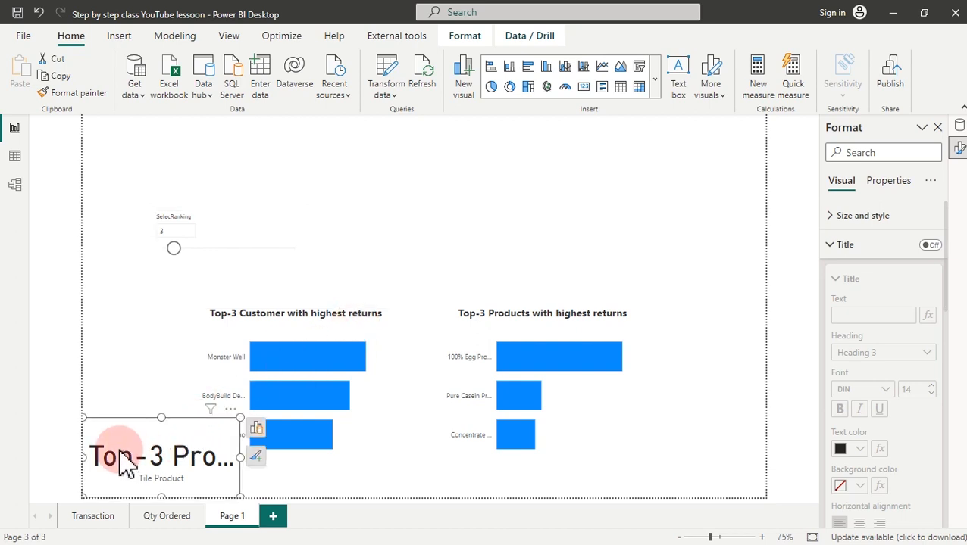
key(Delete)
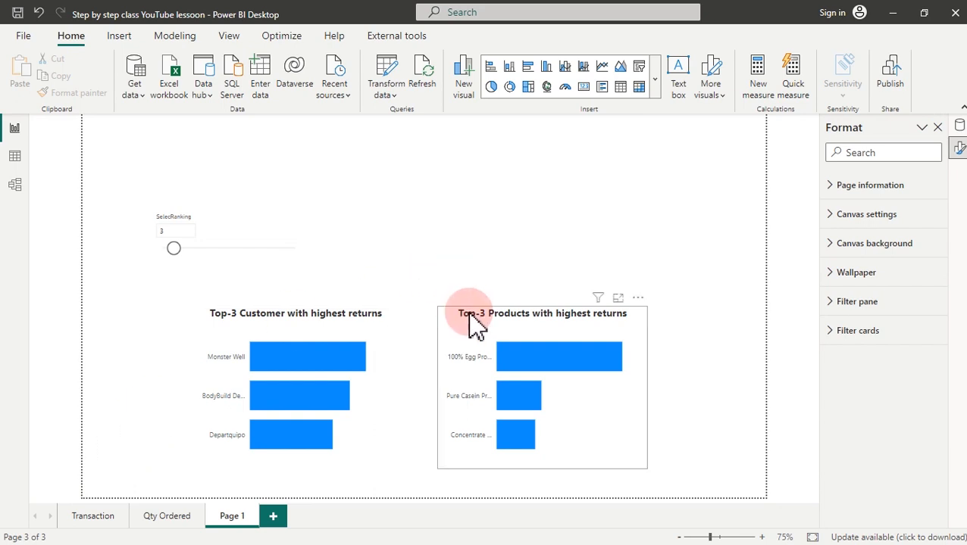
- Show the layer order of the page's objects and widen it so the full chart names fit
click(337, 341)
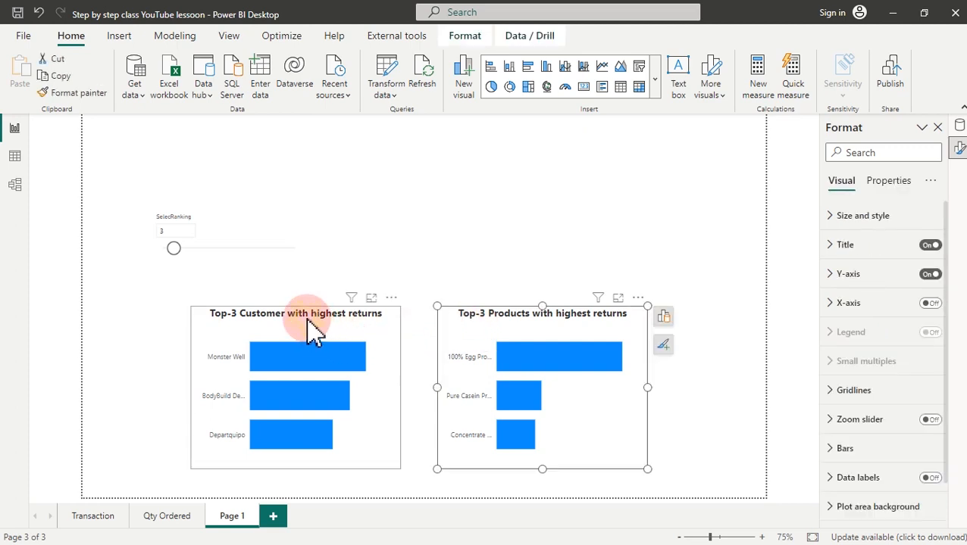
click(314, 334)
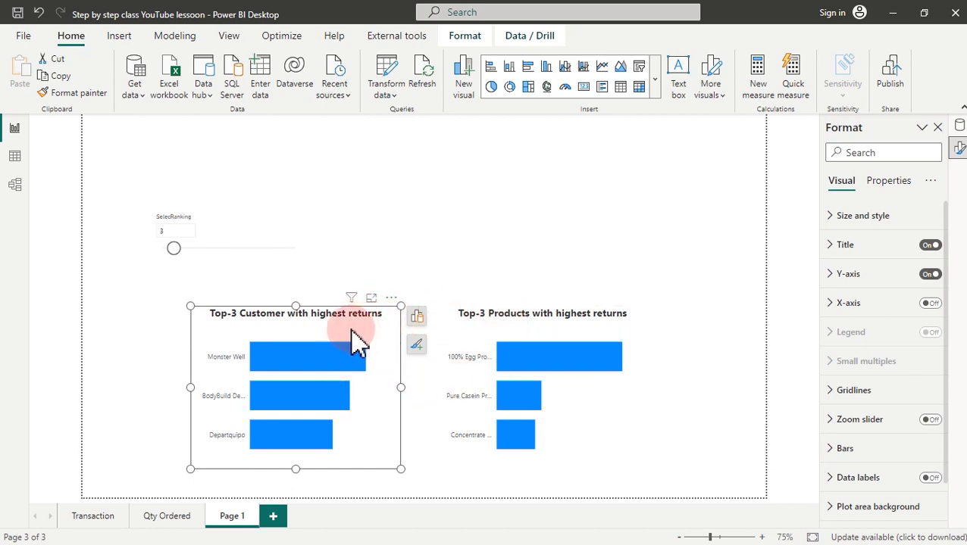
click(230, 37)
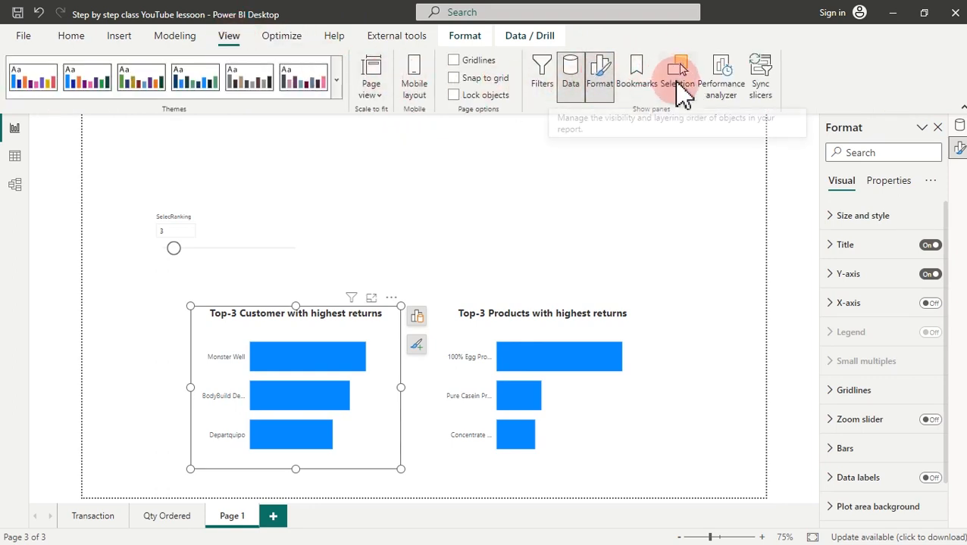
click(678, 85)
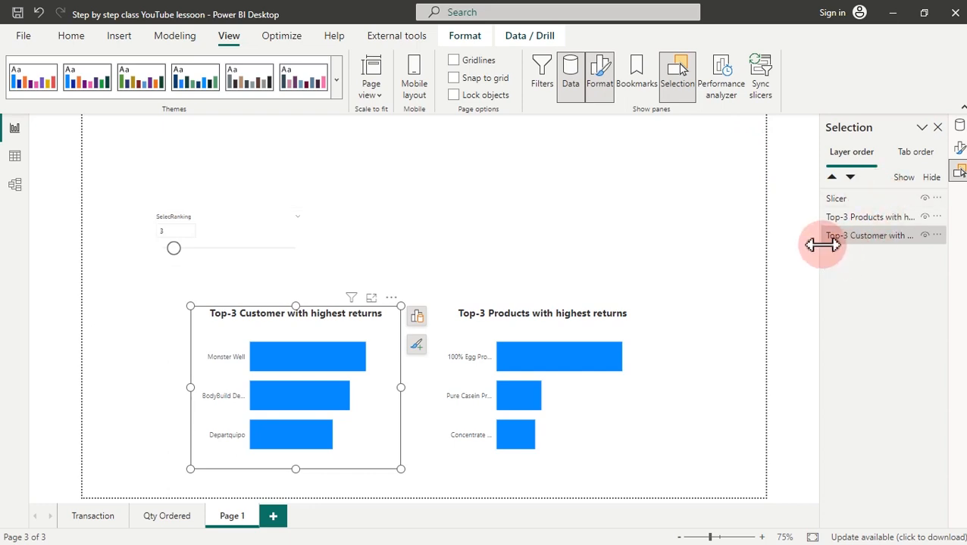
drag(822, 244, 762, 267)
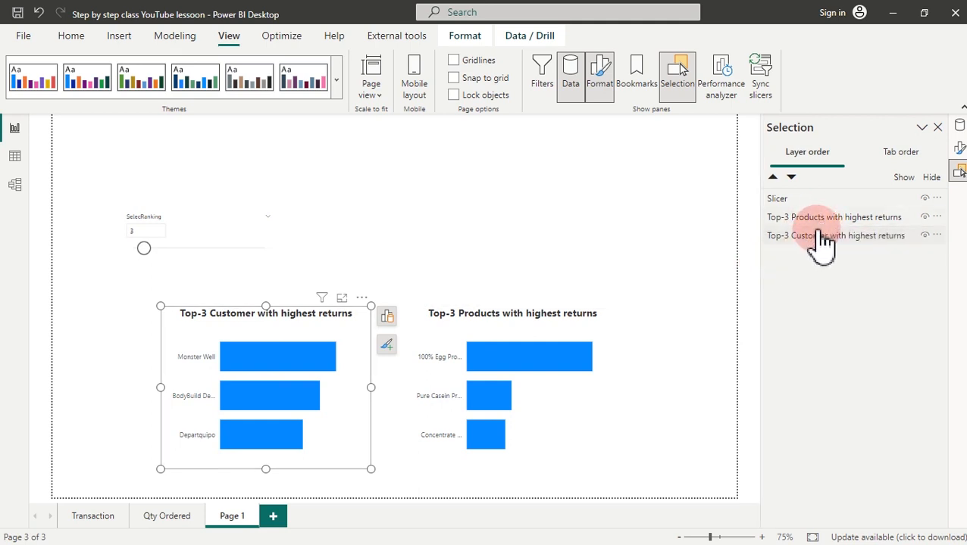
- Rename the products chart as "Product Chart" in the layer order
click(852, 218)
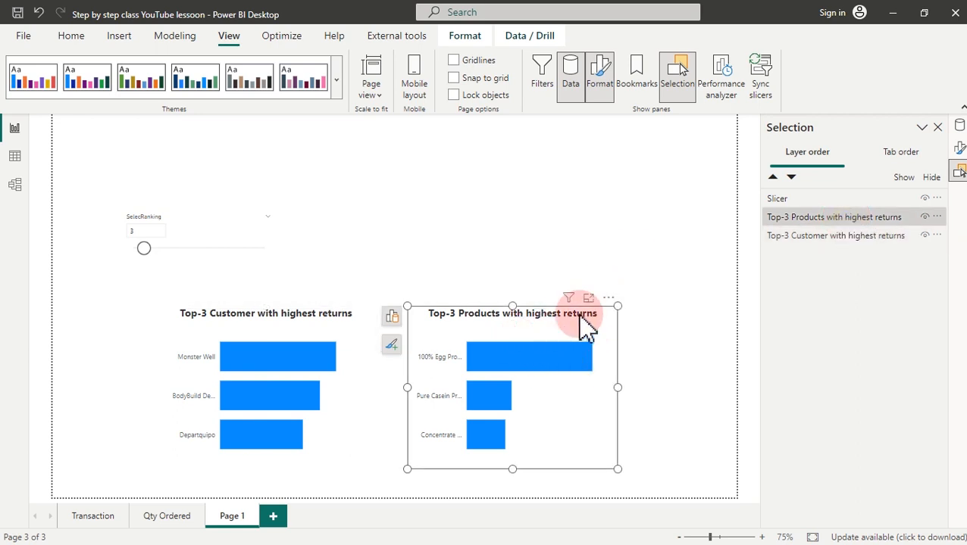
ctrl+click(816, 218)
double_click(816, 218)
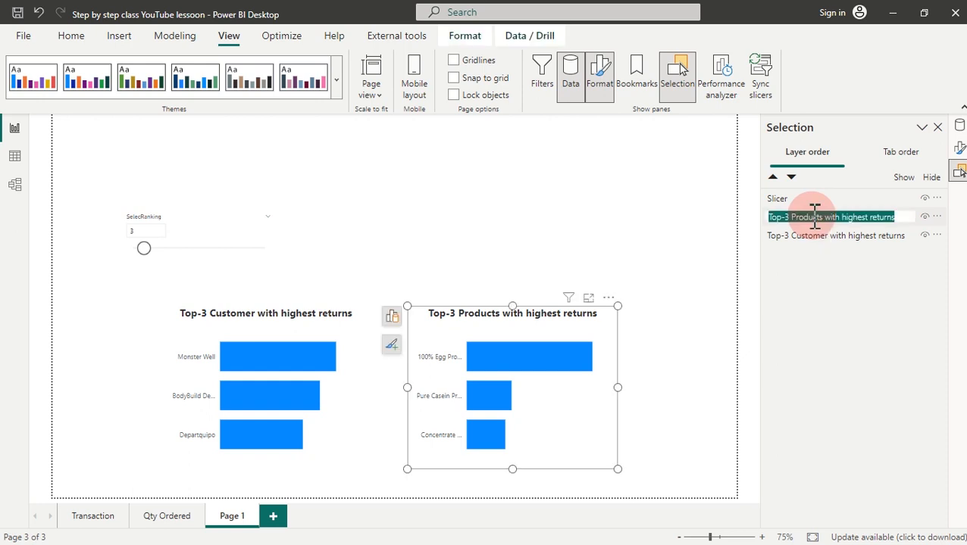
text(P)
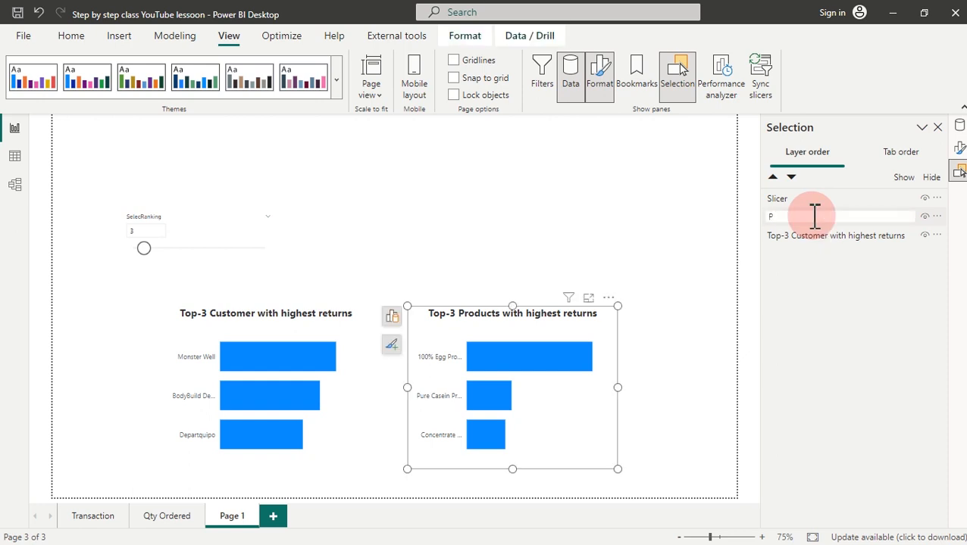
text(roduct C)
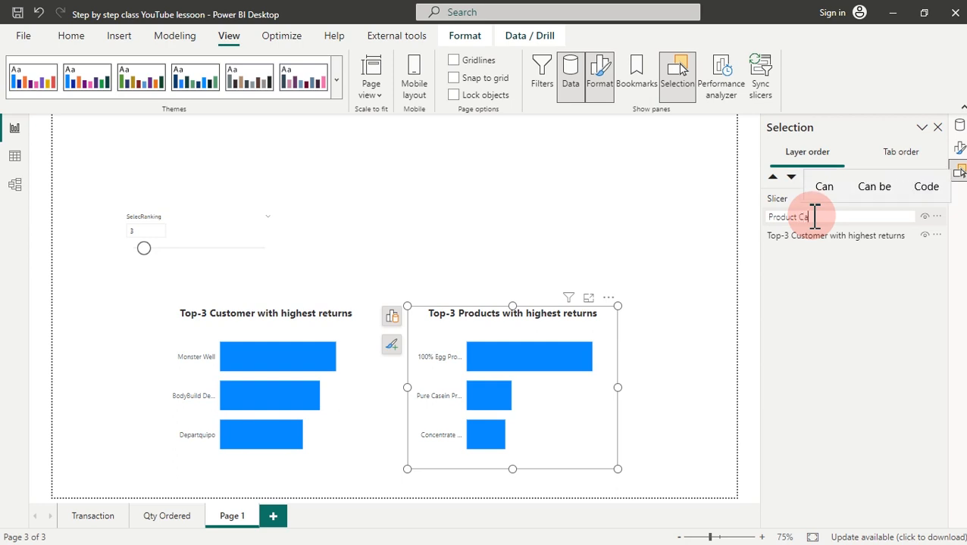
text(a)
key(BackSpace)
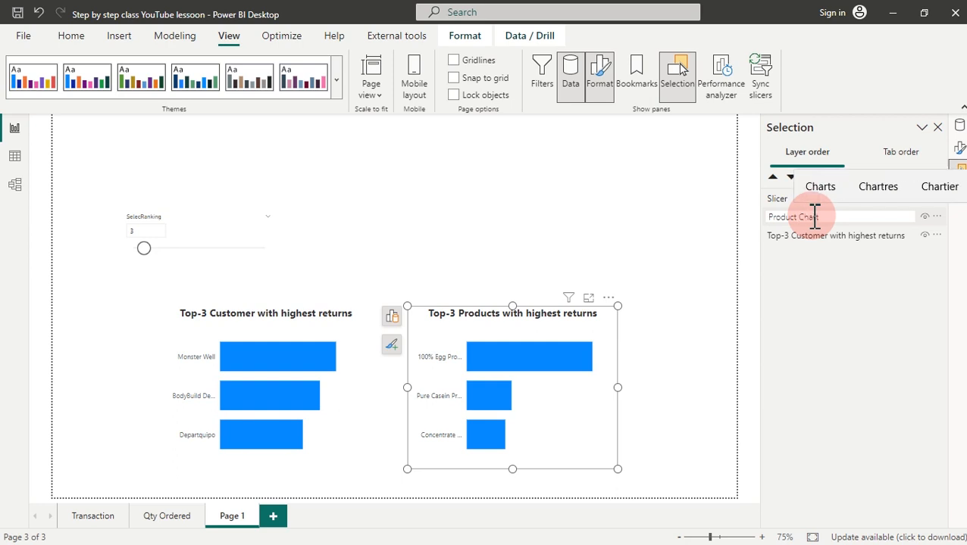
key(Return)
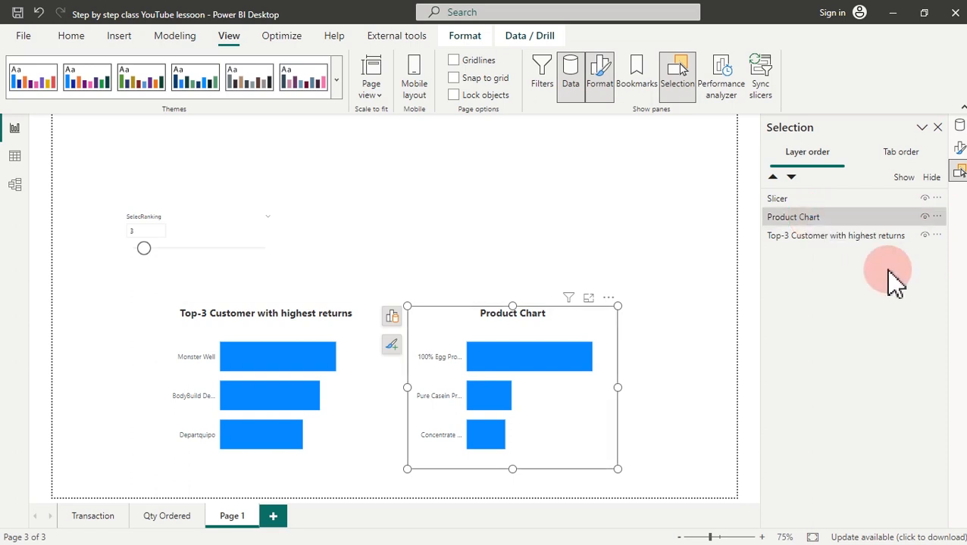
- Rename the customer chart as "Customer Chart" in the layer order
click(826, 237)
double_click(824, 236)
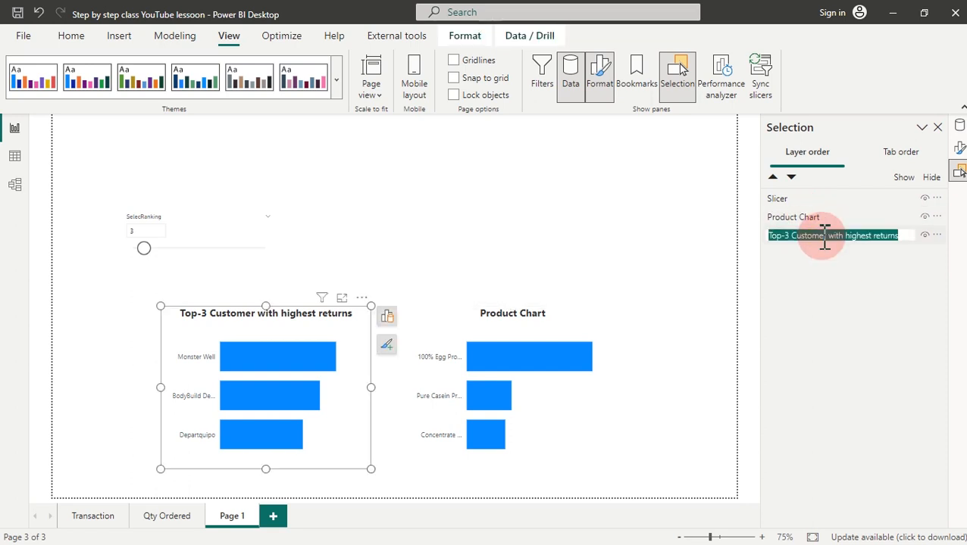
text(Custom)
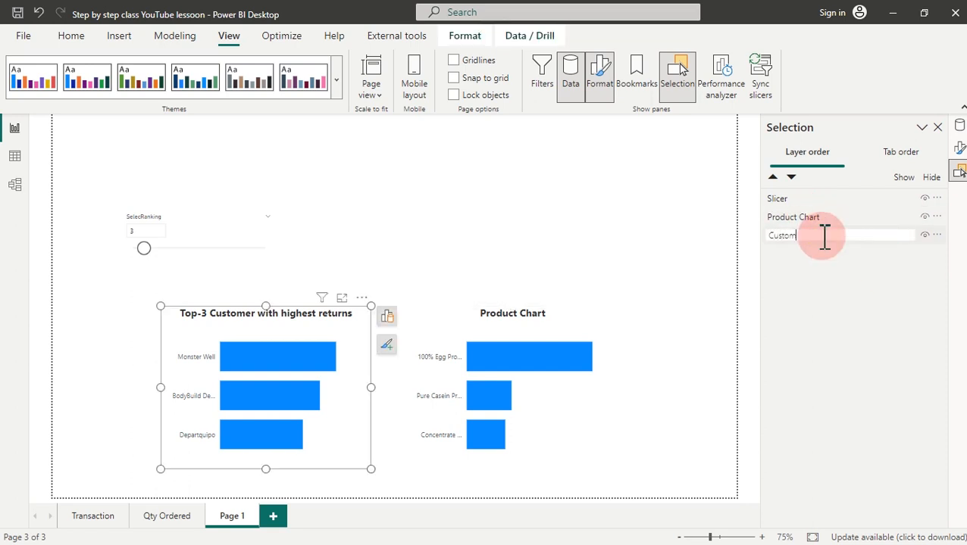
text(er car)
text(Char)
text(t)
key(Return)
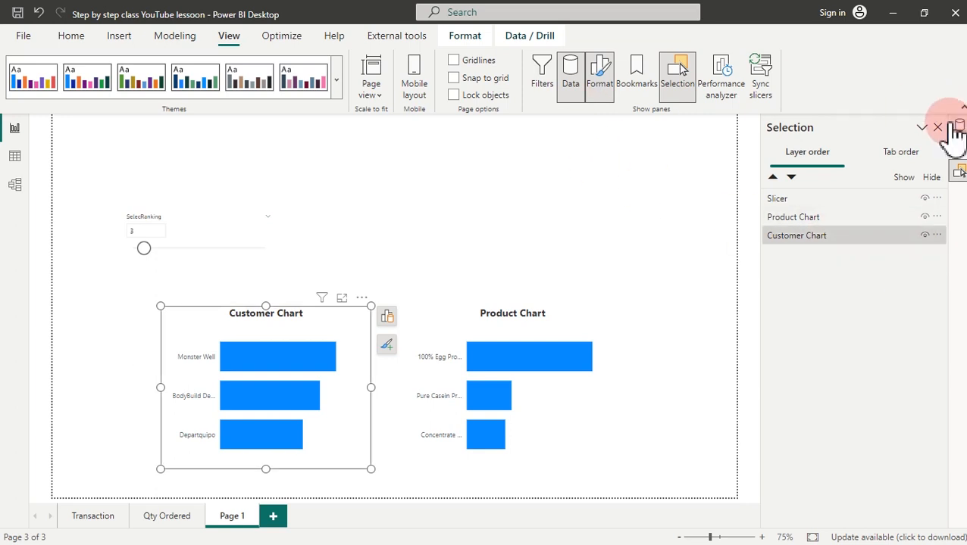
- Base the customer chart's title text on the field value of the Tile customer measure from All Measures
click(957, 150)
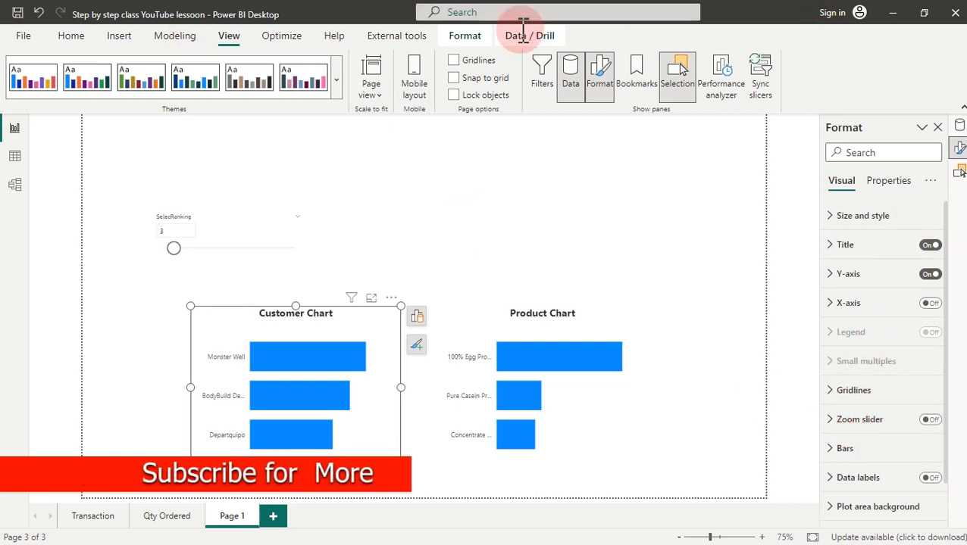
click(870, 453)
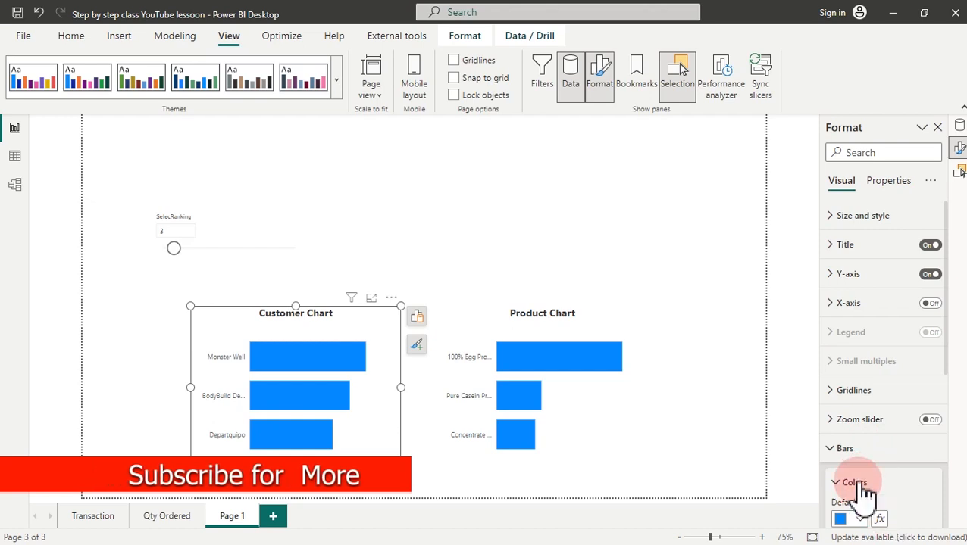
click(852, 452)
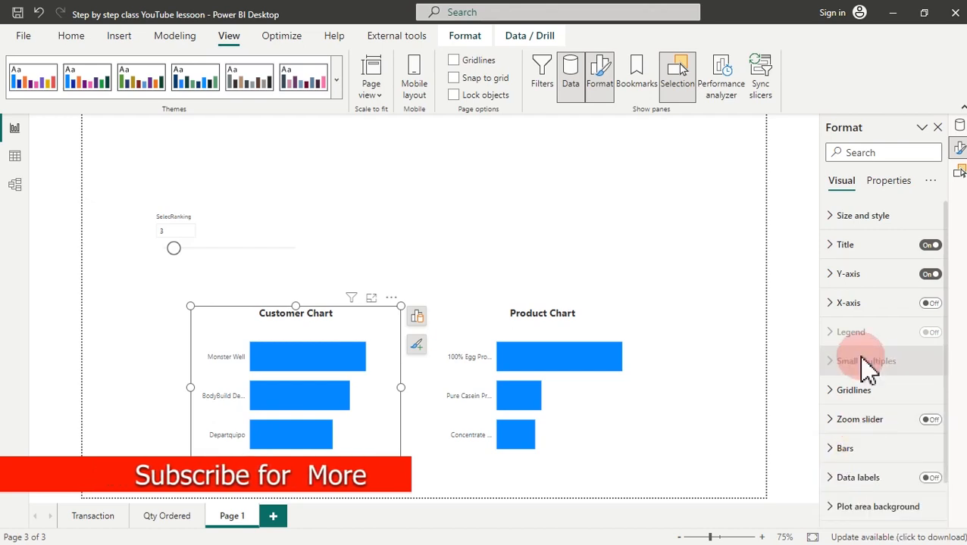
click(871, 247)
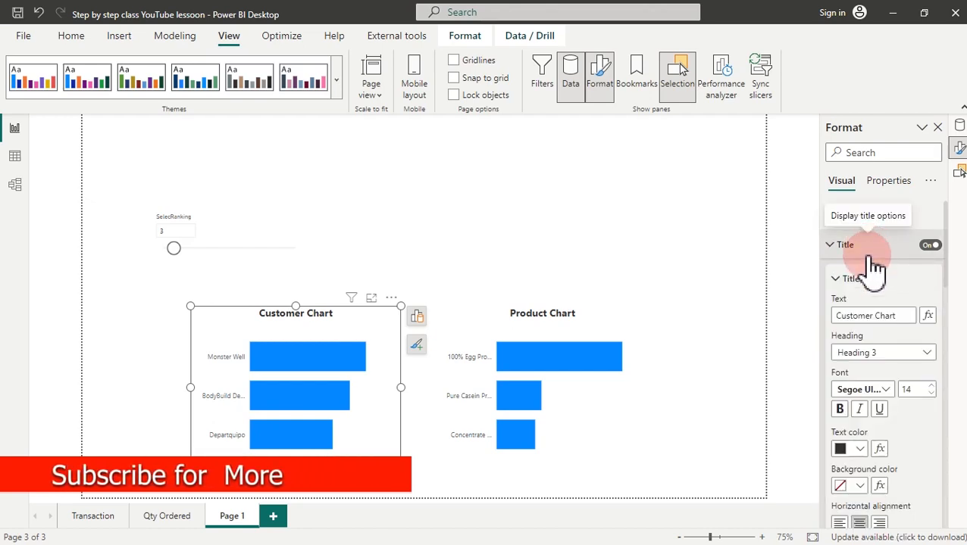
click(928, 317)
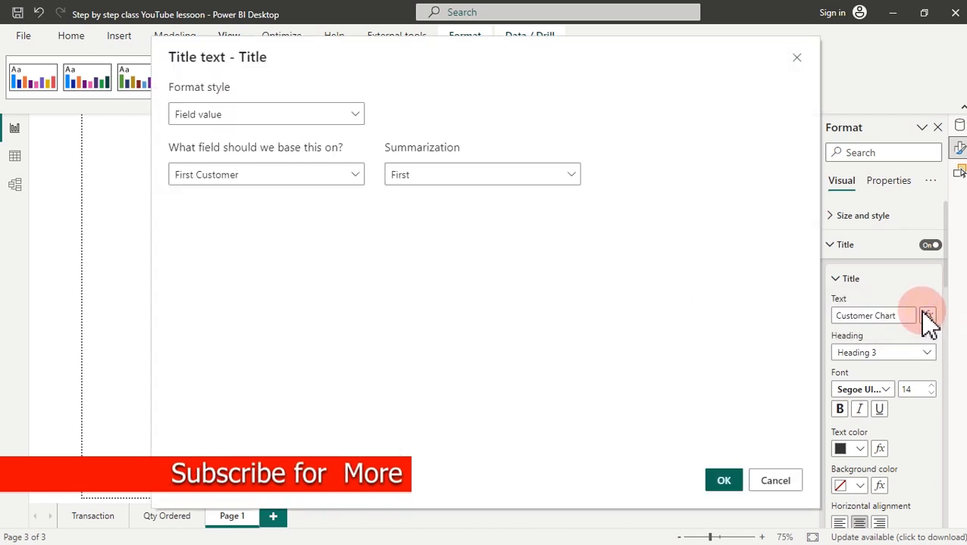
click(323, 182)
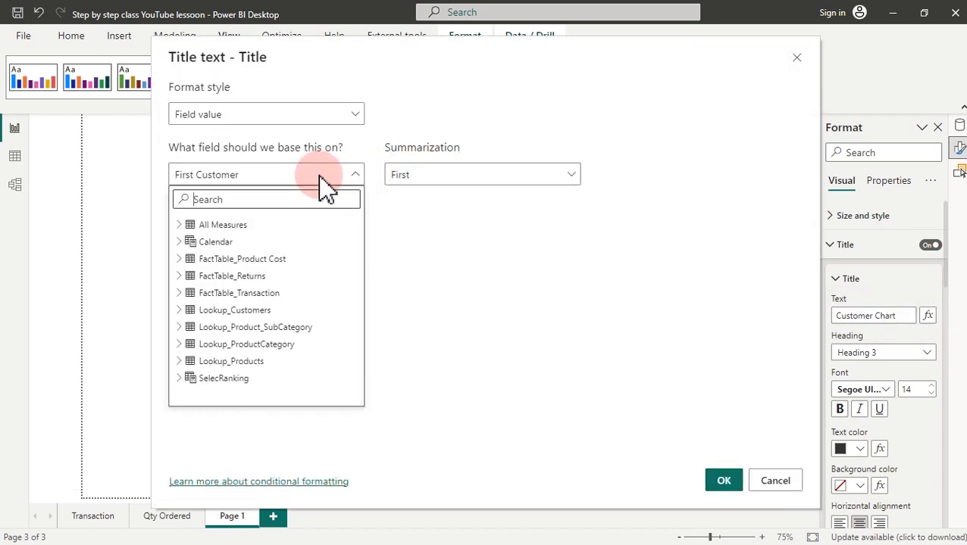
click(184, 225)
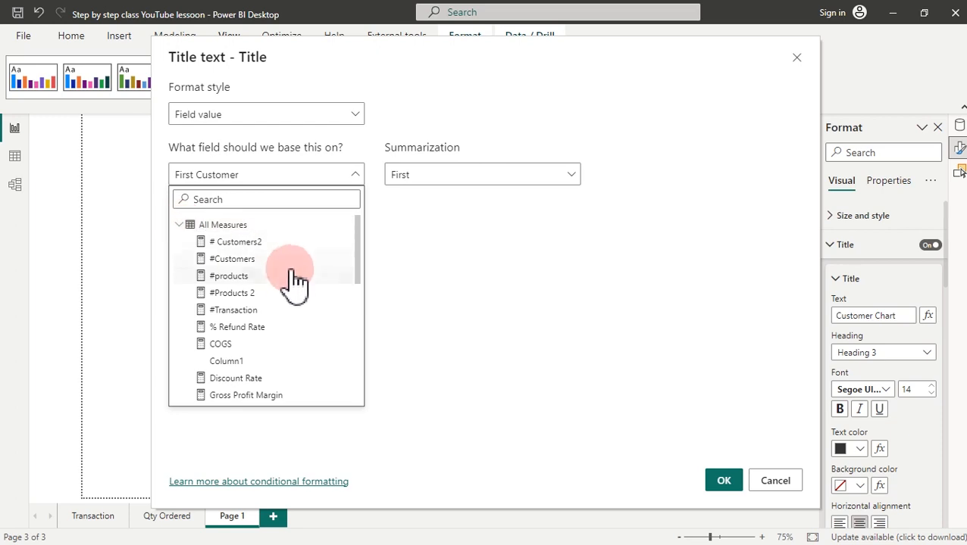
drag(361, 227, 359, 307)
click(253, 314)
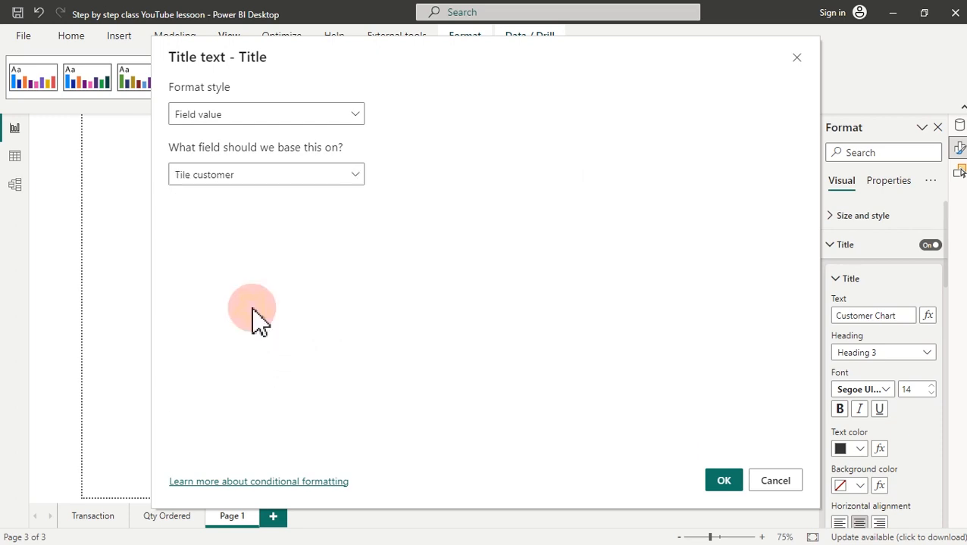
click(724, 483)
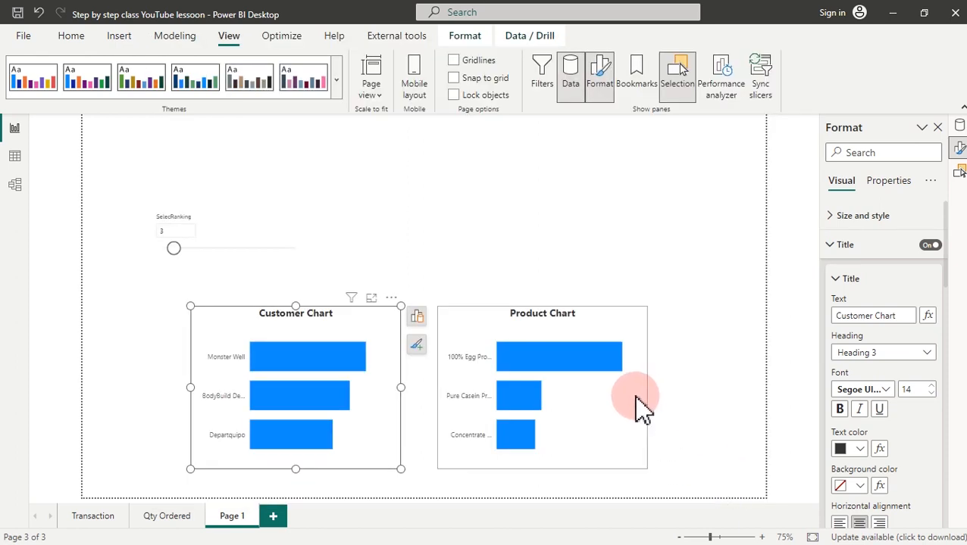
- Base the products chart's title text on the field value of the Tile Product measure from All Measures
click(603, 392)
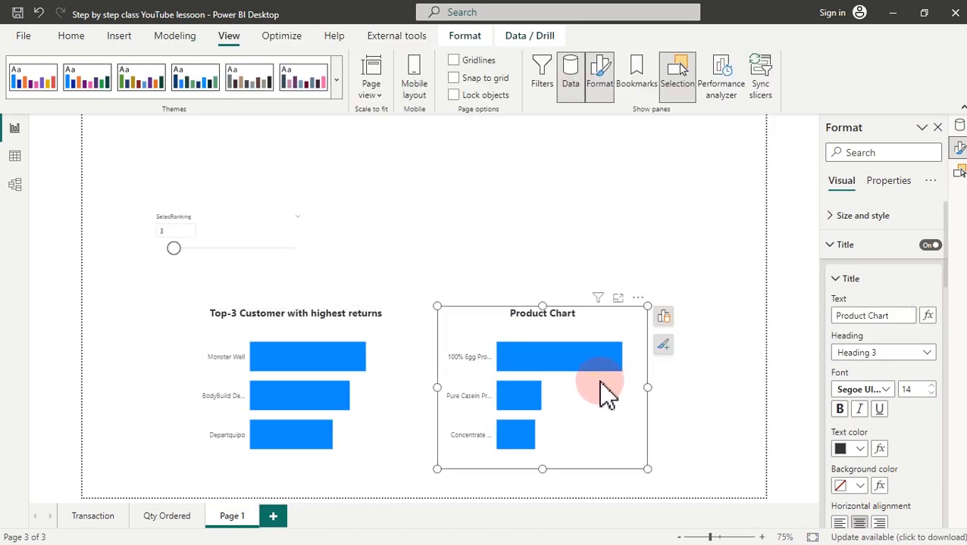
click(927, 316)
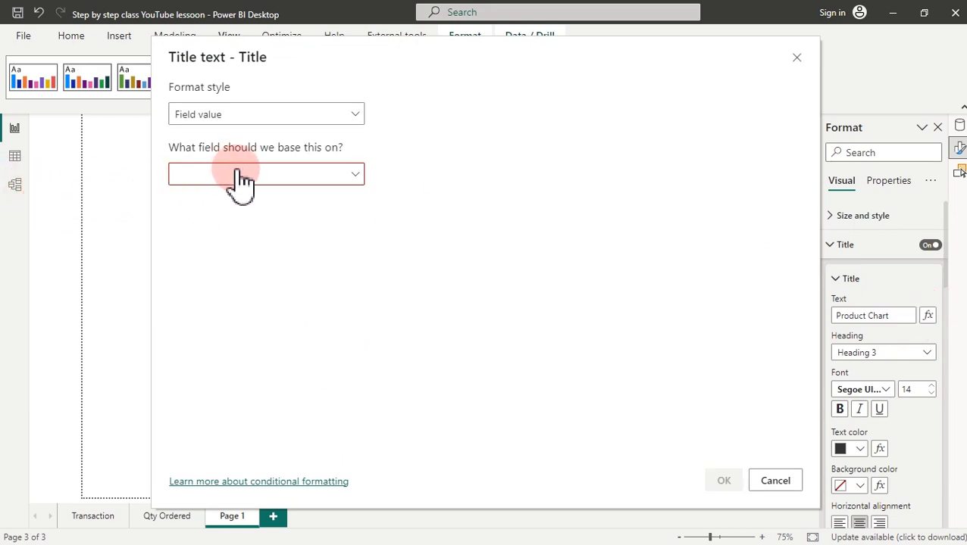
click(239, 175)
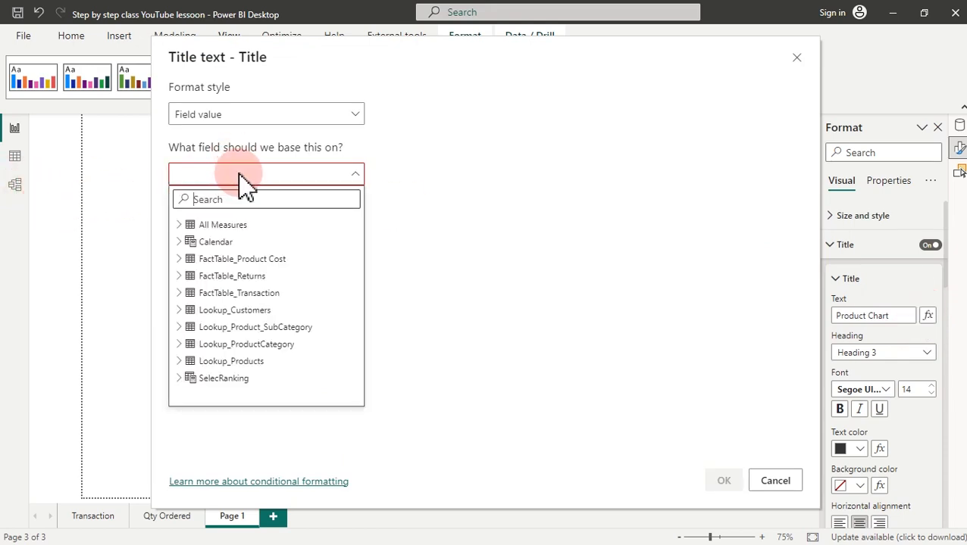
click(188, 226)
drag(359, 239, 347, 301)
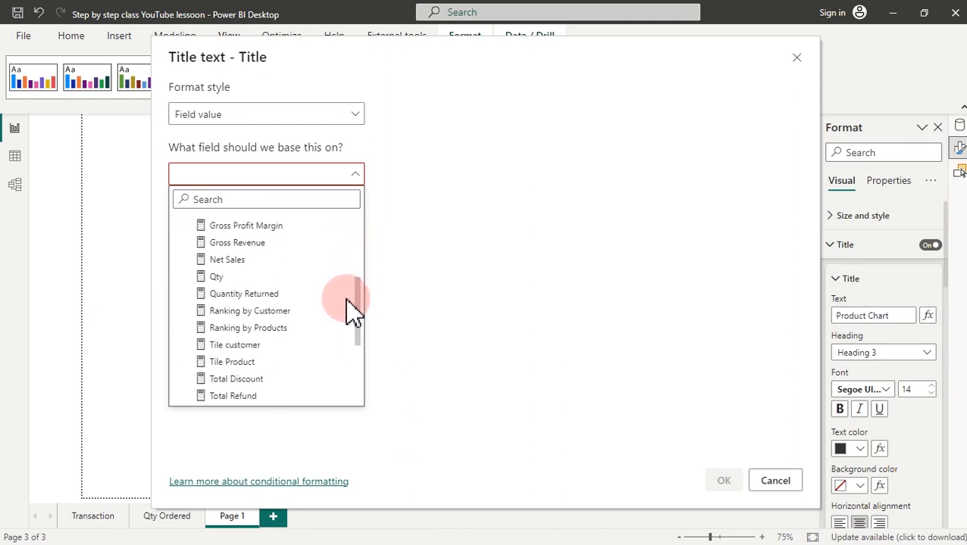
click(233, 363)
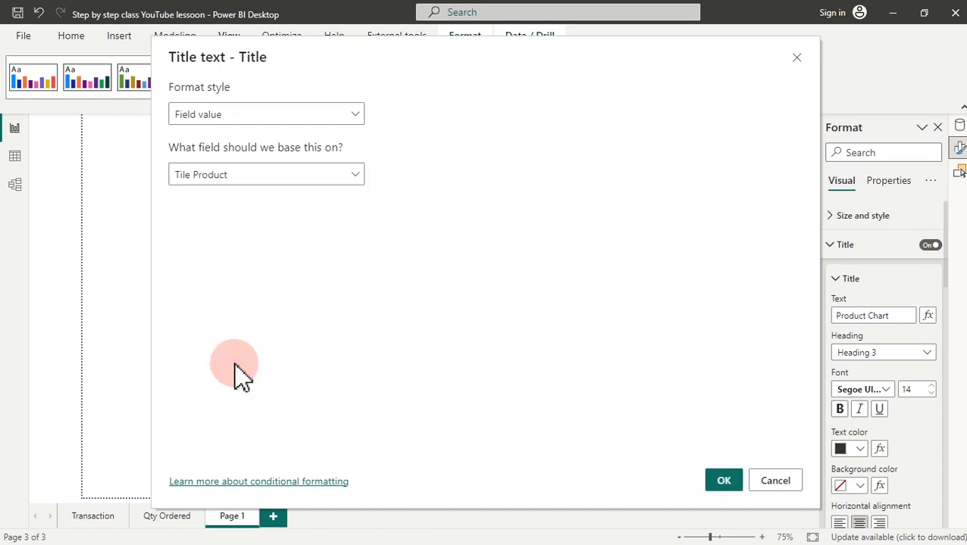
click(723, 482)
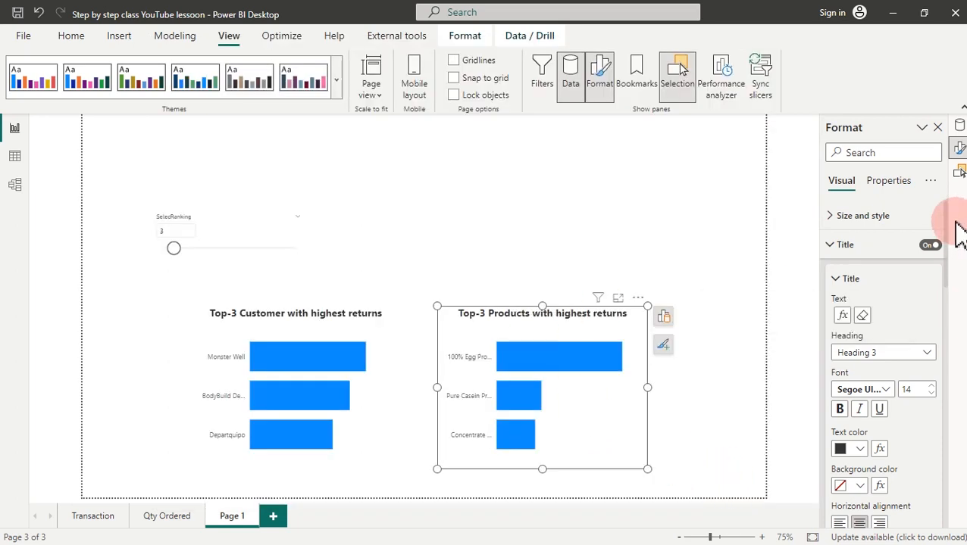
- Insert a blank button, enlarge it and place it just above the ranking slicer's right end
click(959, 171)
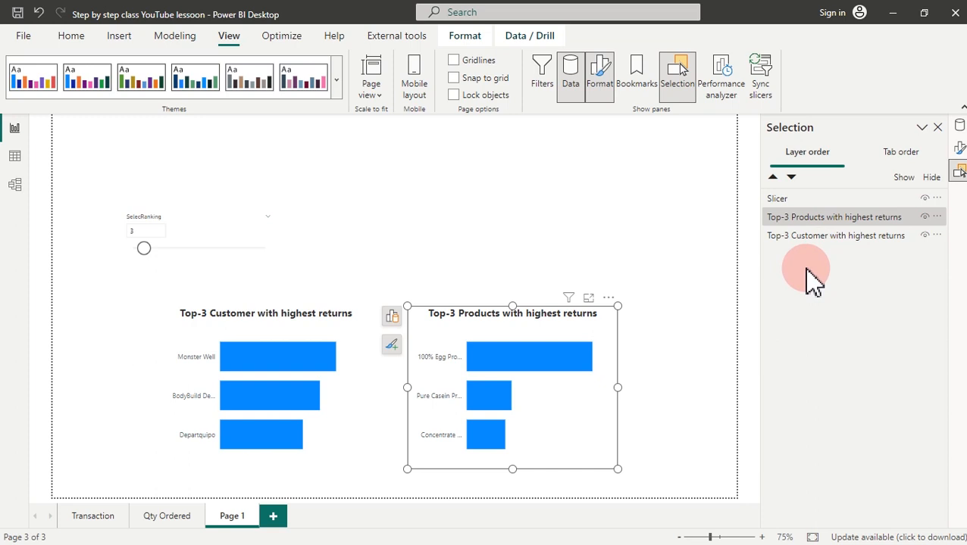
click(340, 229)
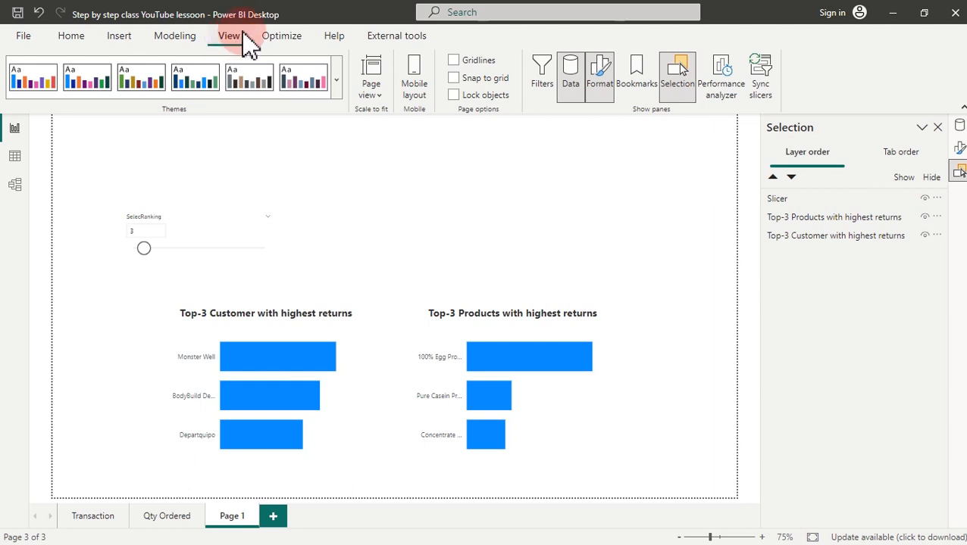
click(123, 38)
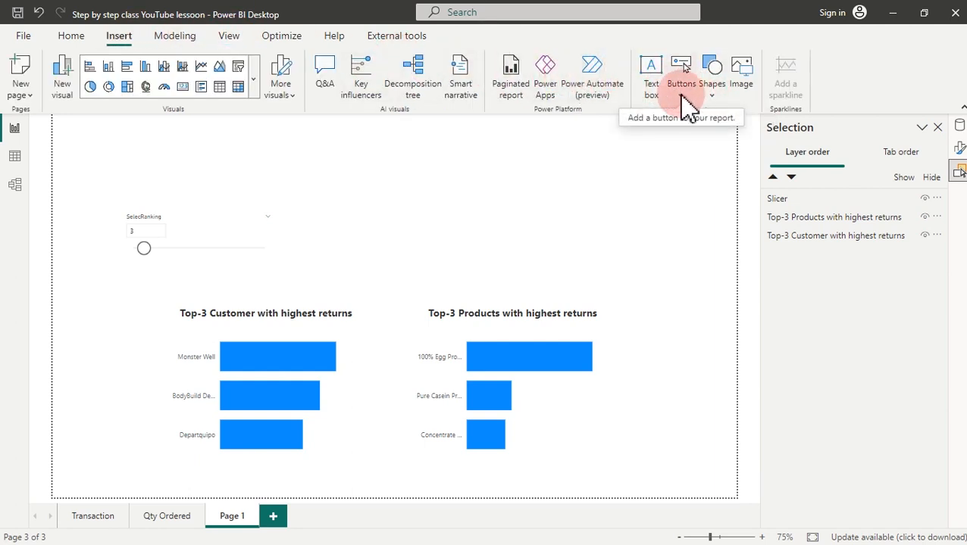
click(680, 95)
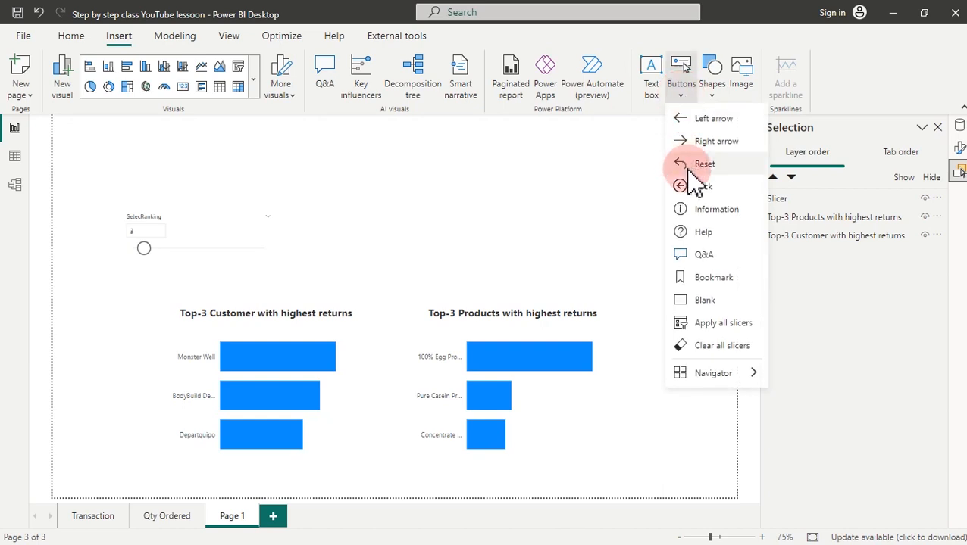
click(694, 300)
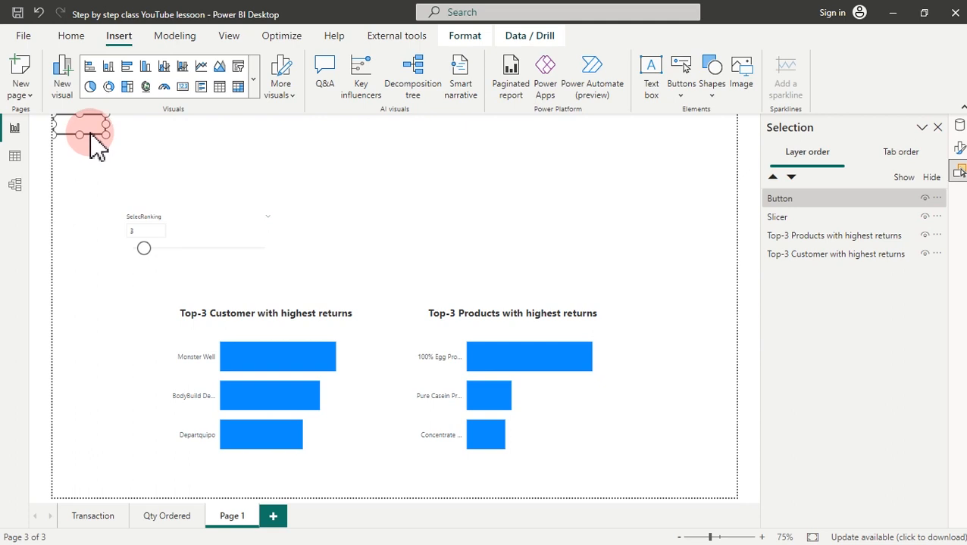
drag(97, 141, 364, 211)
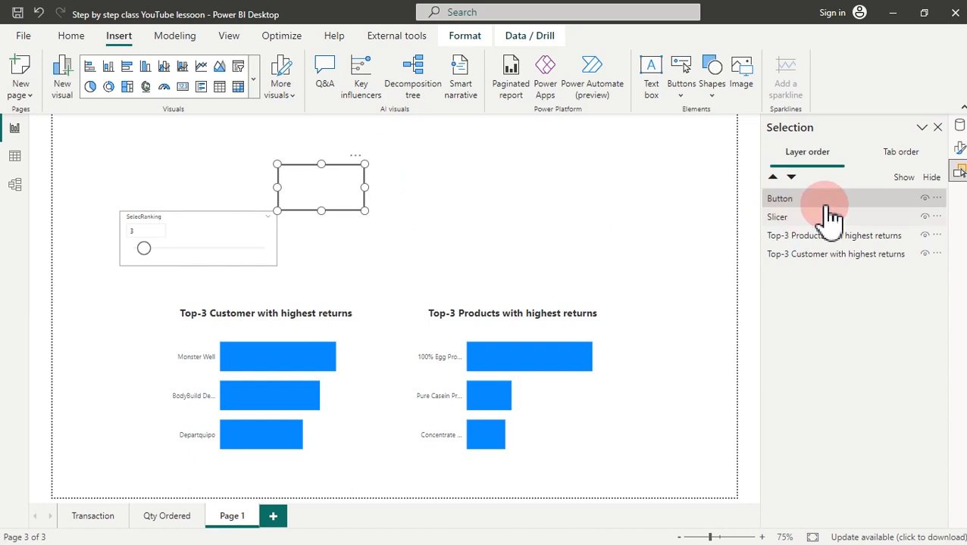
- Round the blank button's corners to 12 px in its default state
click(958, 148)
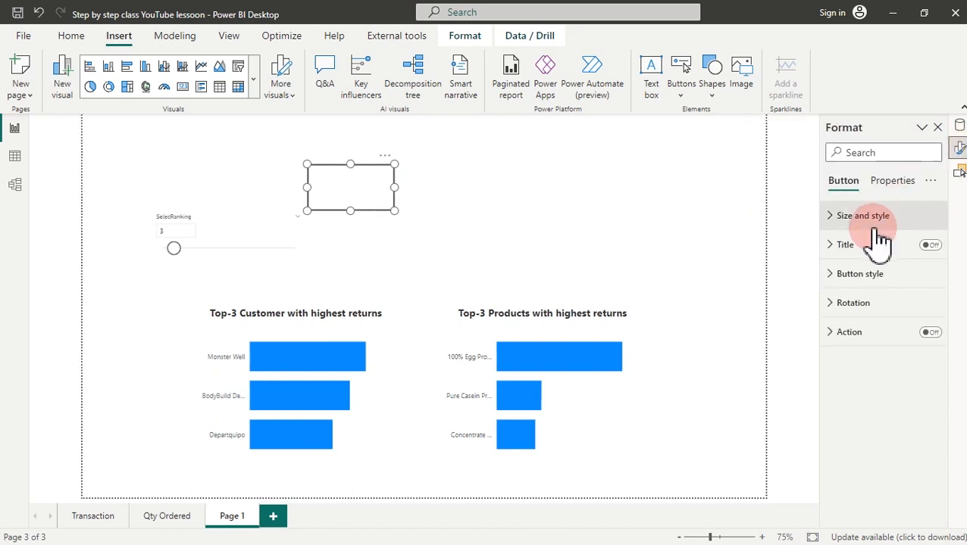
click(864, 276)
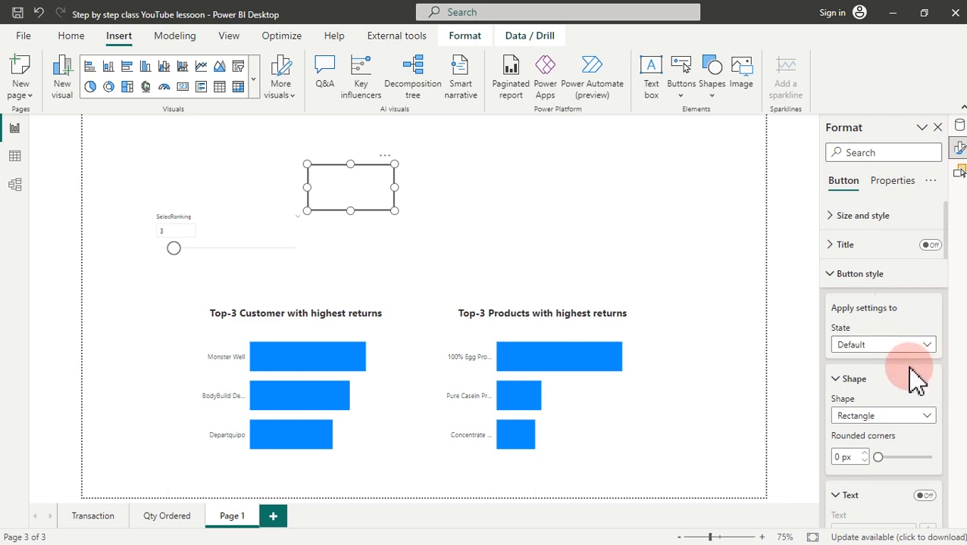
drag(876, 454, 888, 454)
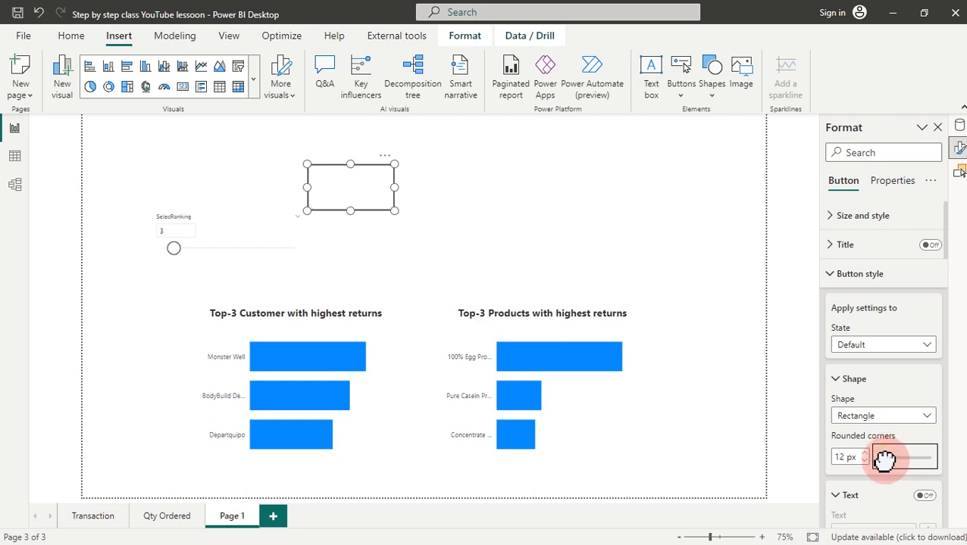
click(459, 218)
click(367, 189)
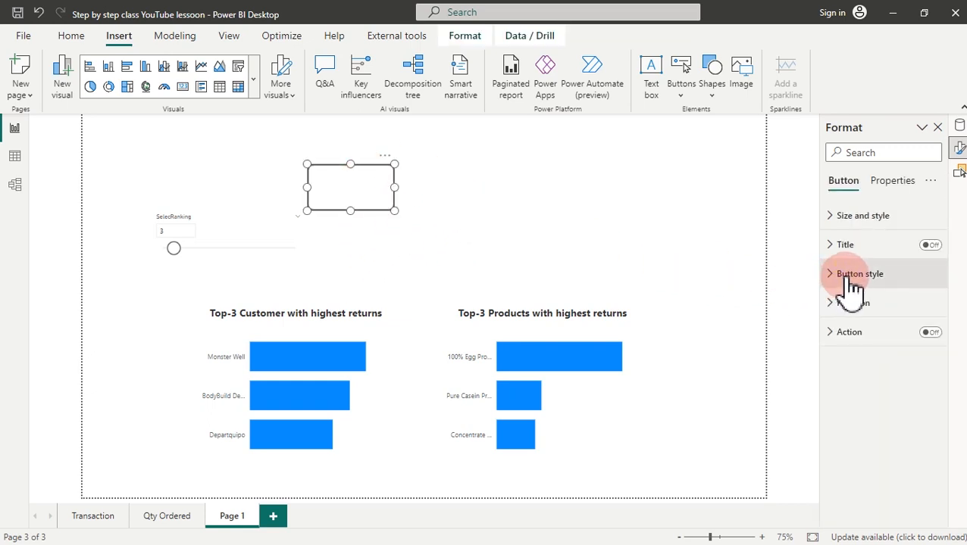
- Turn off the border in the blank button's style
click(878, 274)
scroll(939, 349, down, 3)
scroll(942, 359, down, 5)
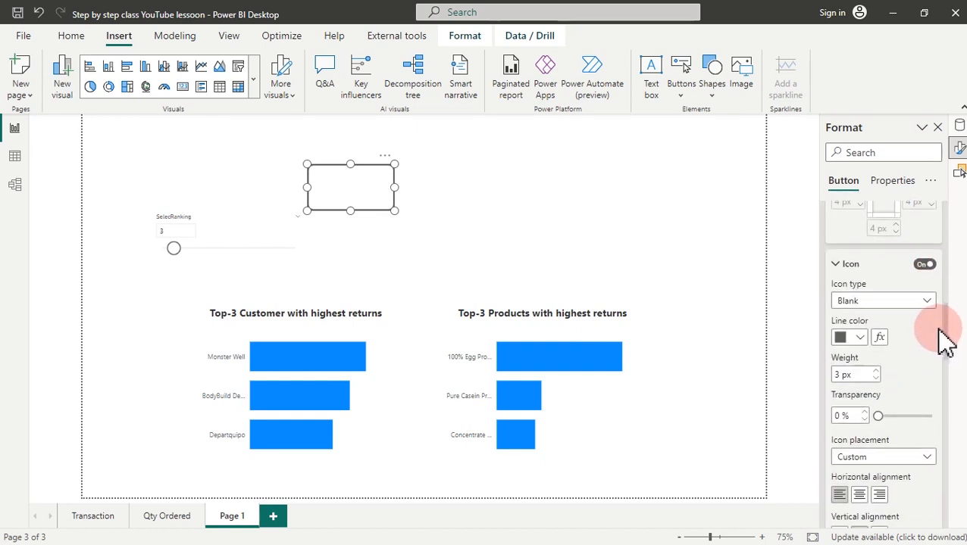
scroll(939, 334, down, 4)
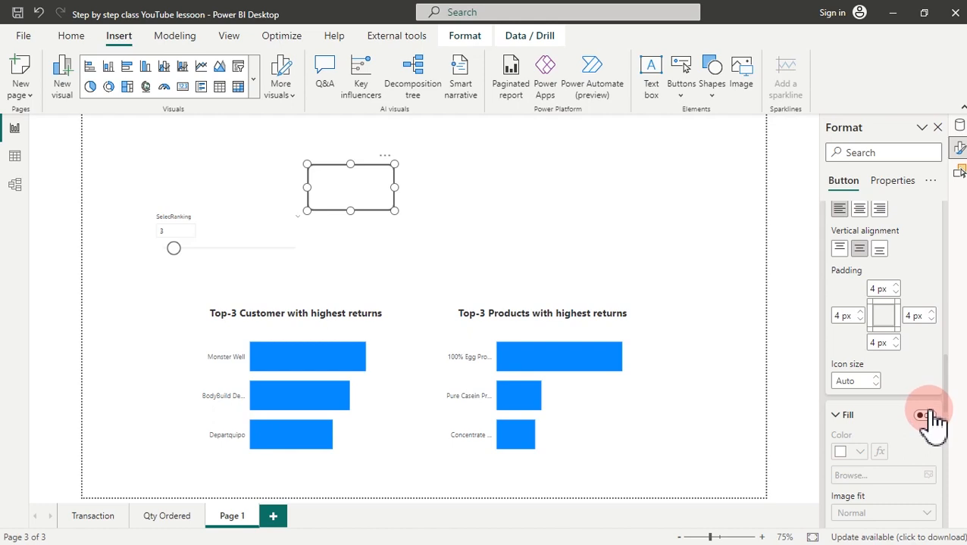
scroll(933, 428, down, 5)
click(925, 309)
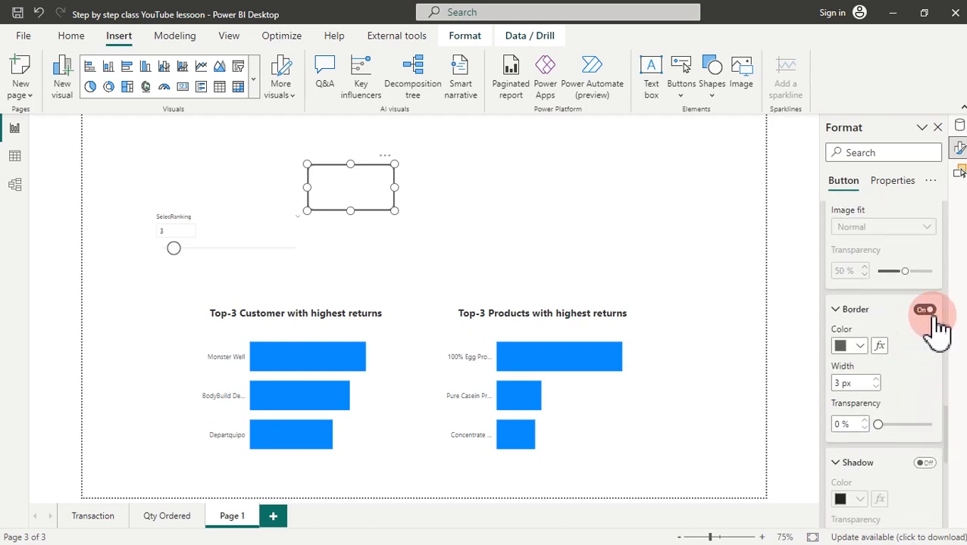
click(924, 309)
- Turn on the button's fill and color it light gray
scroll(924, 318, up, 5)
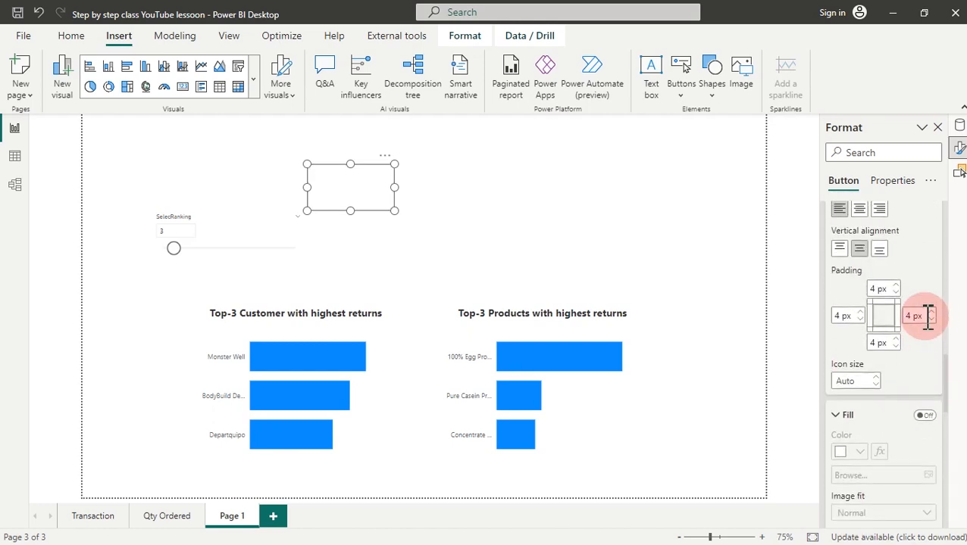
click(925, 416)
click(854, 453)
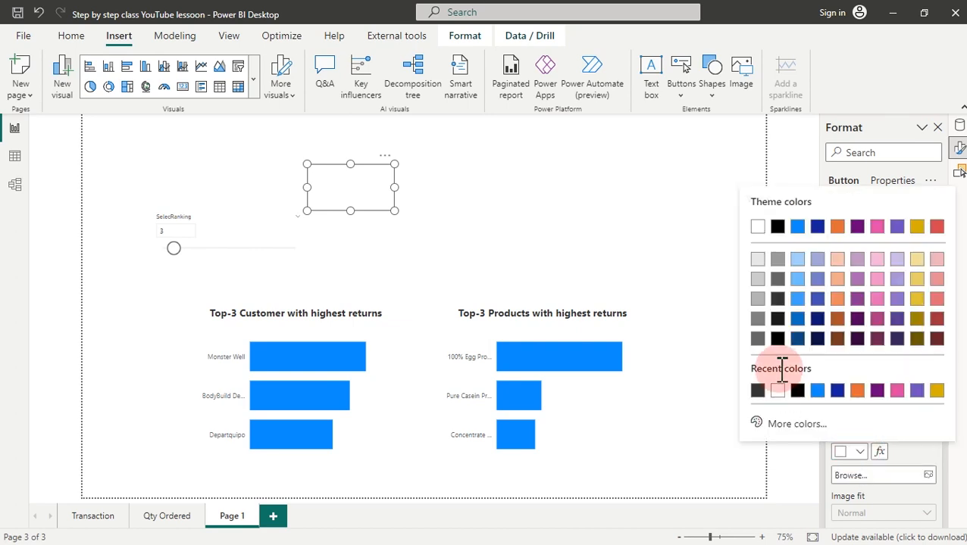
click(758, 281)
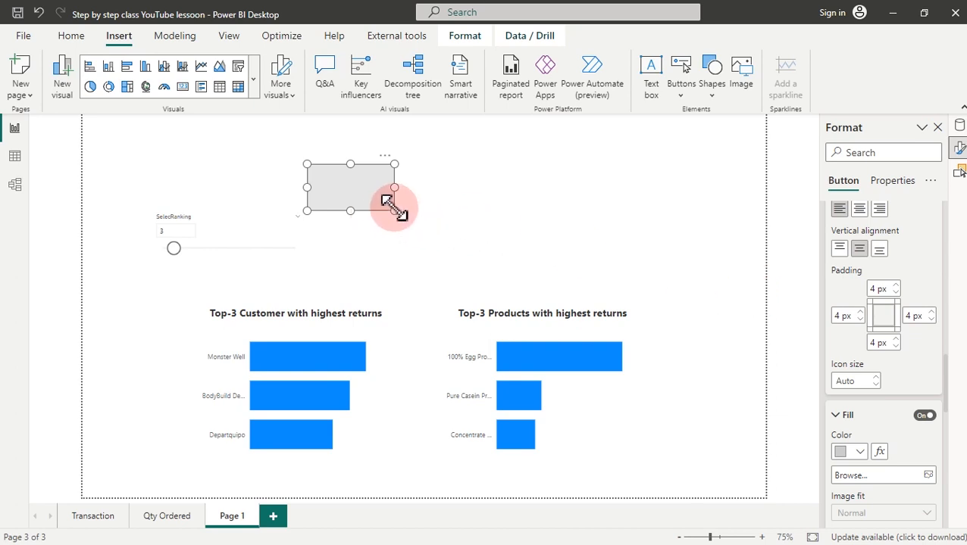
click(491, 254)
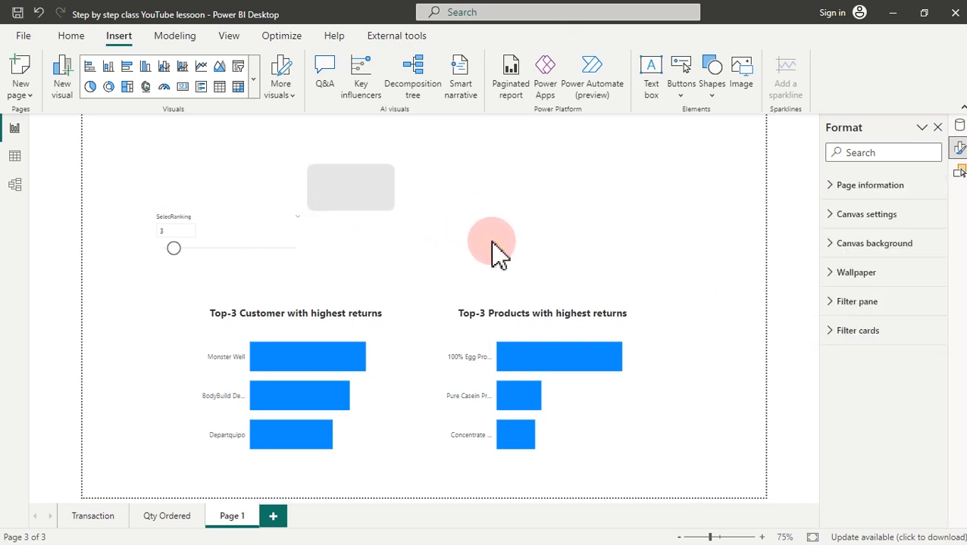
- Turn on the button's text and label it "Customer"
click(381, 209)
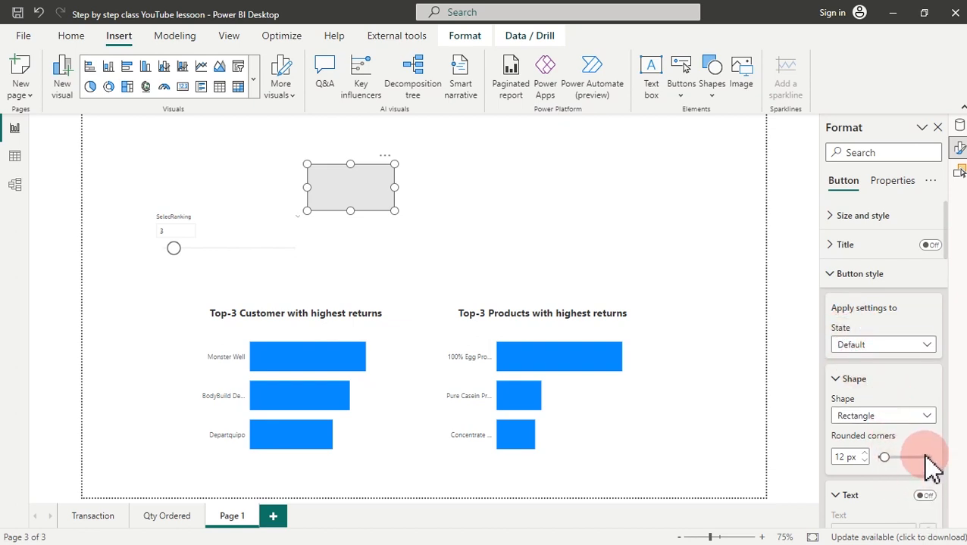
scroll(926, 462, down, 5)
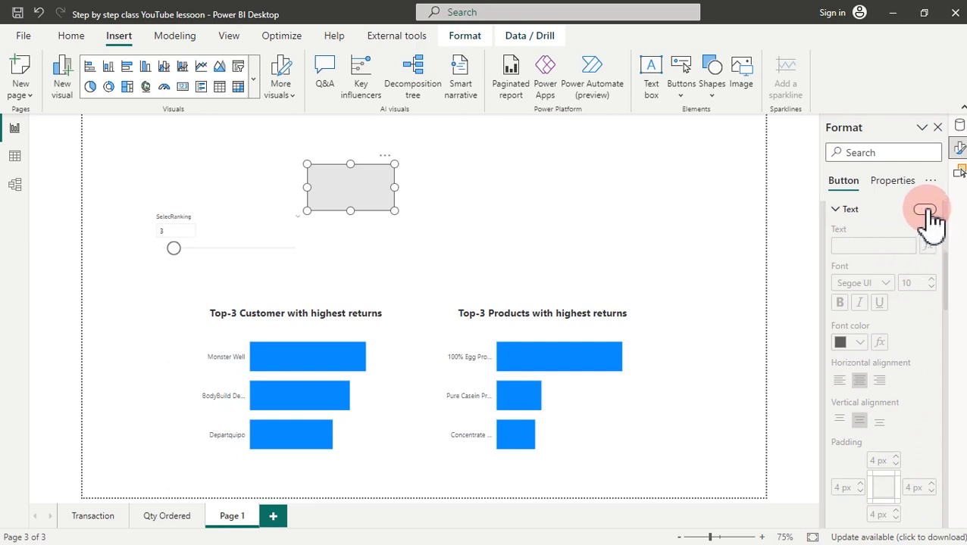
click(925, 210)
click(854, 245)
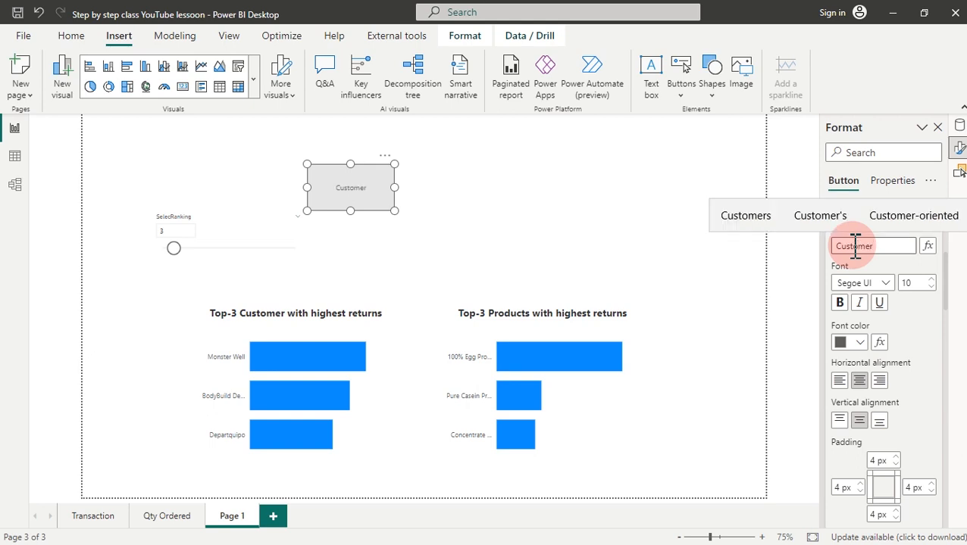
text(Customer)
click(923, 307)
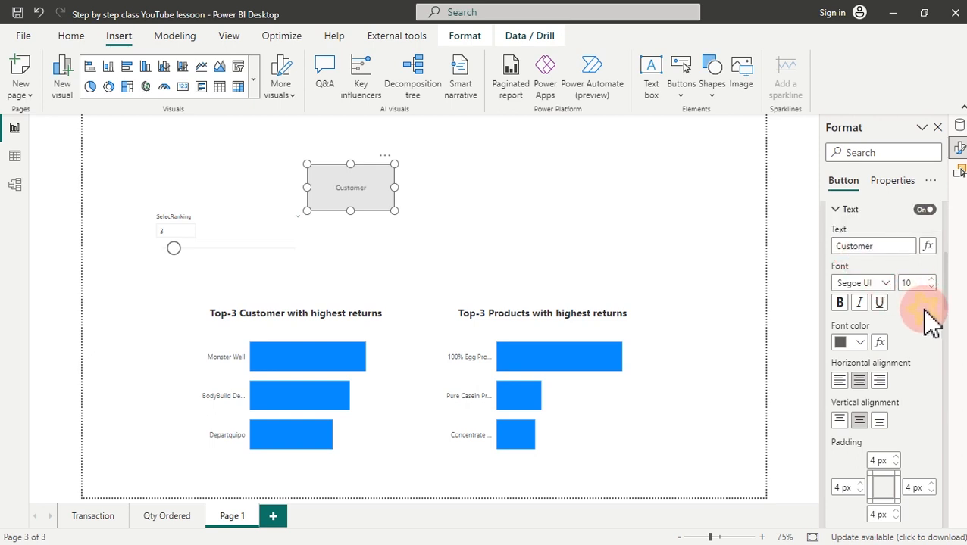
- Set the button's label font to Segoe UI Bold at size 12
click(927, 284)
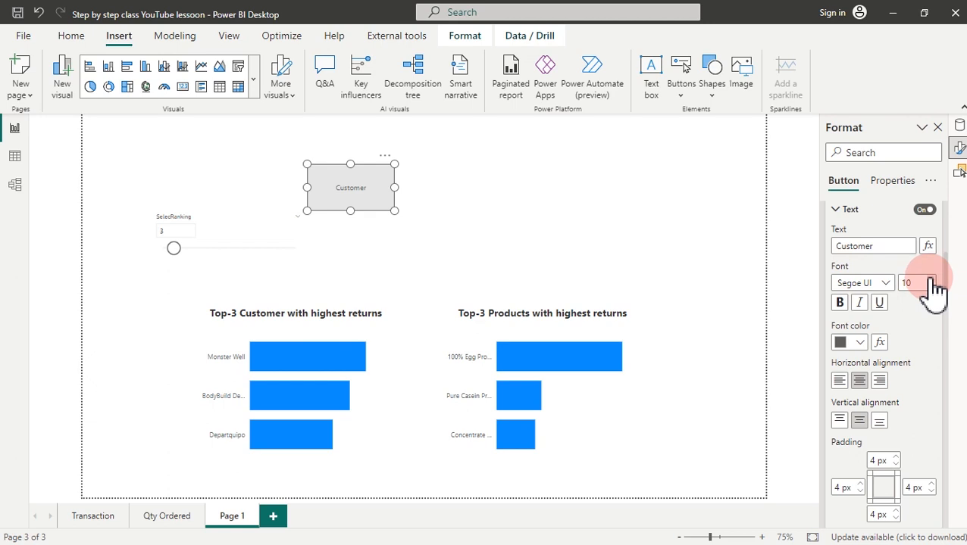
click(884, 284)
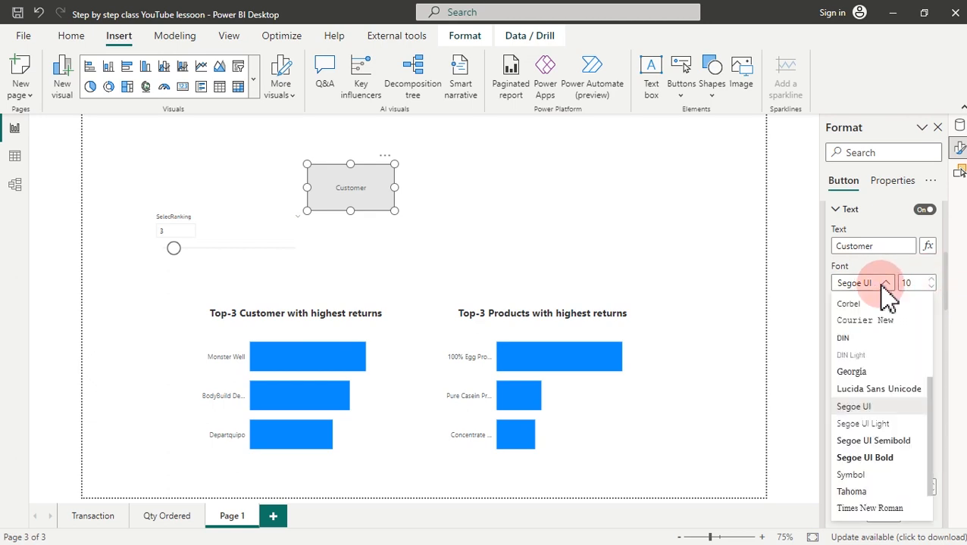
click(864, 458)
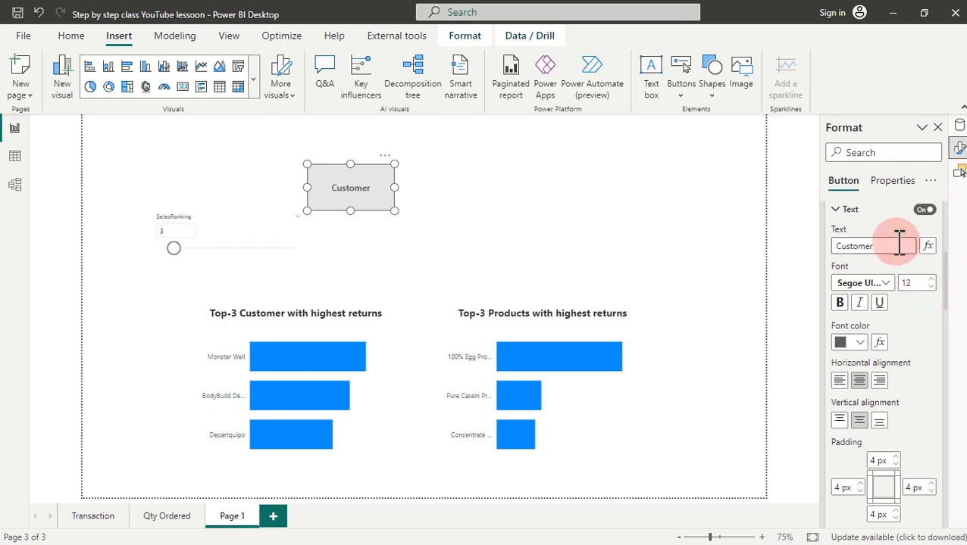
- Set the label's font size to 14 for the button's On hover state and shrink the button closely around its text
scroll(900, 250, up, 4)
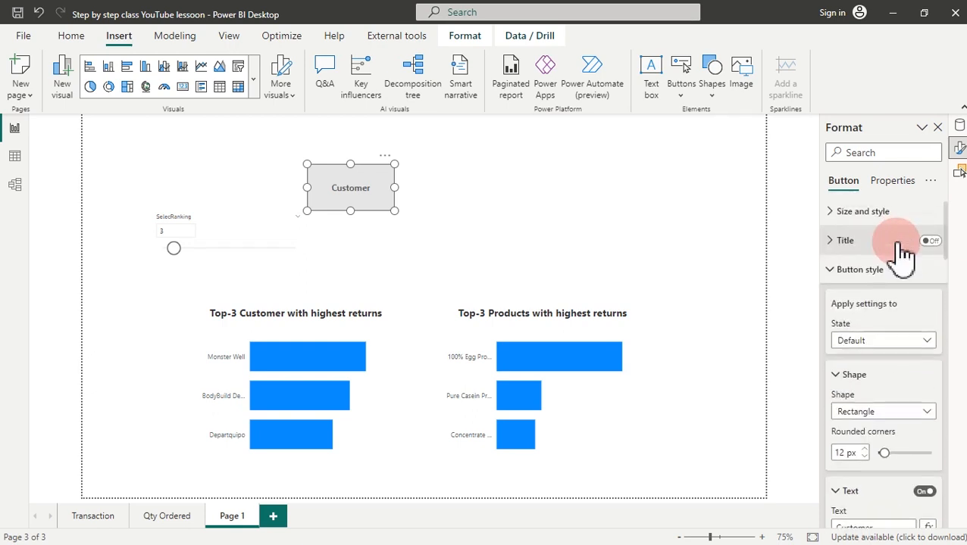
click(878, 347)
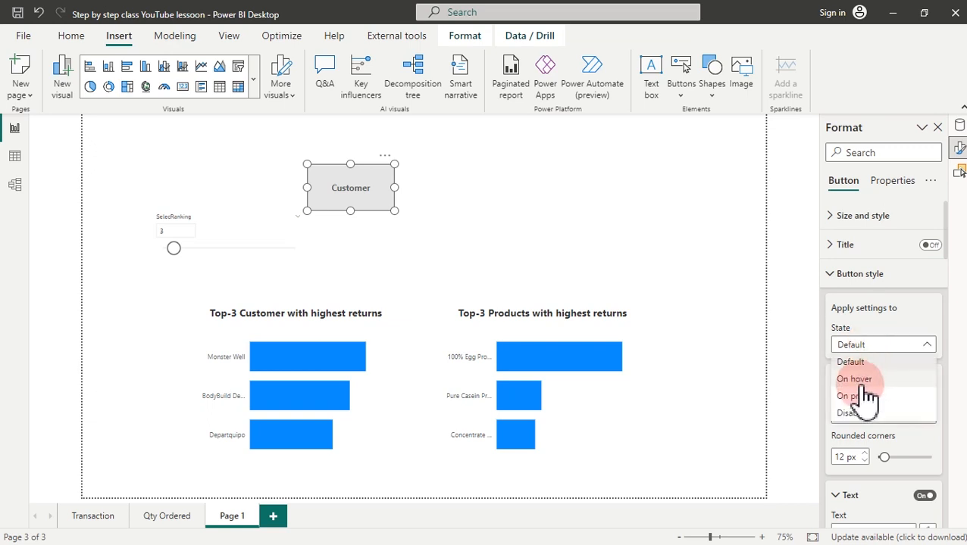
click(856, 379)
scroll(898, 447, down, 5)
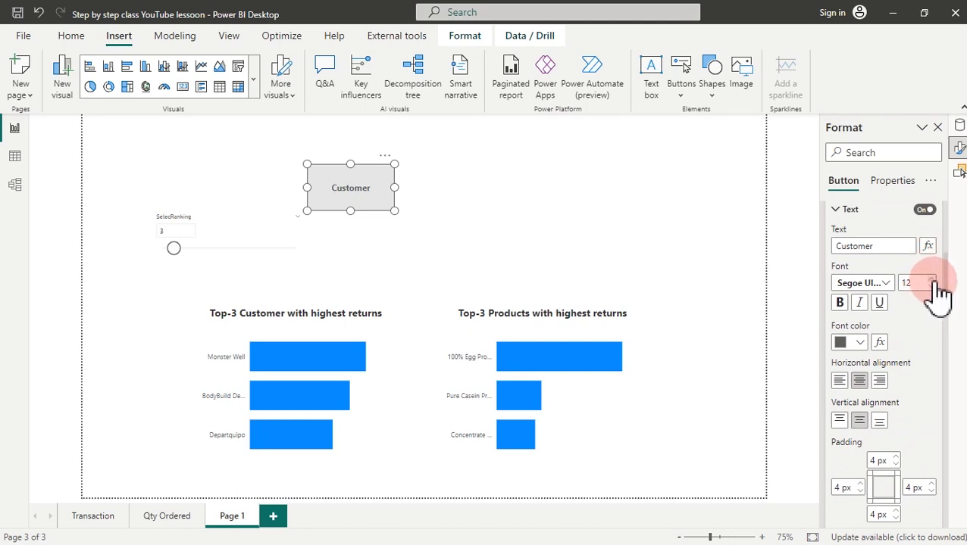
click(931, 278)
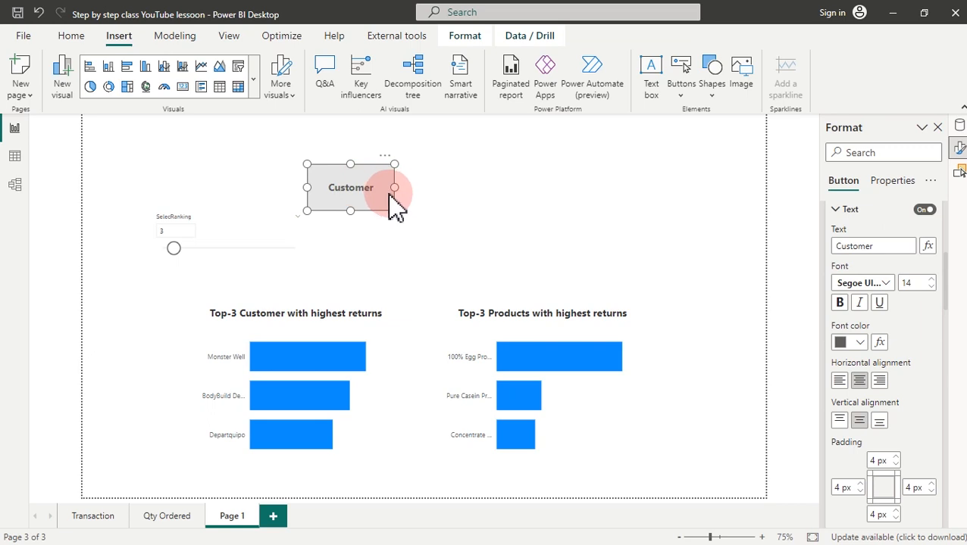
drag(393, 210, 364, 188)
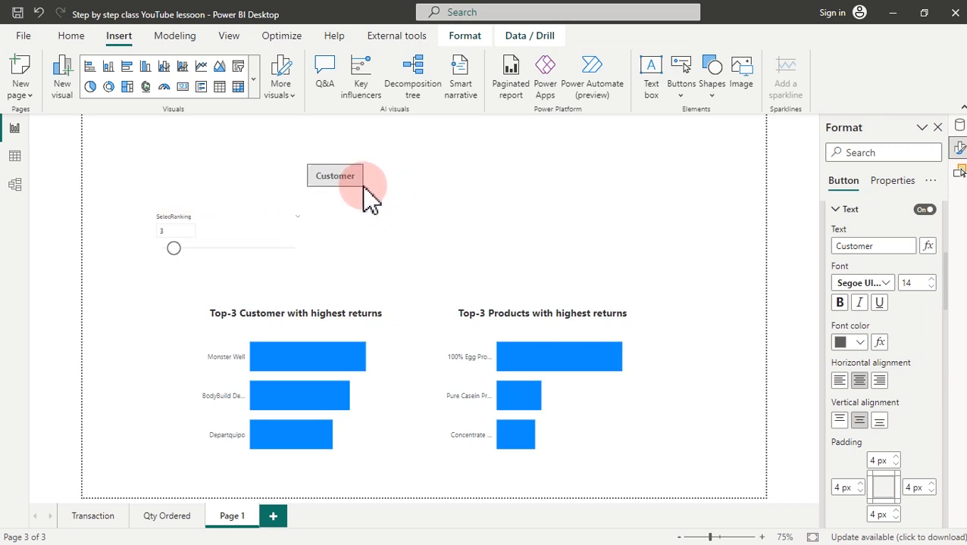
- Duplicate the Customer button and place the copy just below and to the right of the original
click(478, 207)
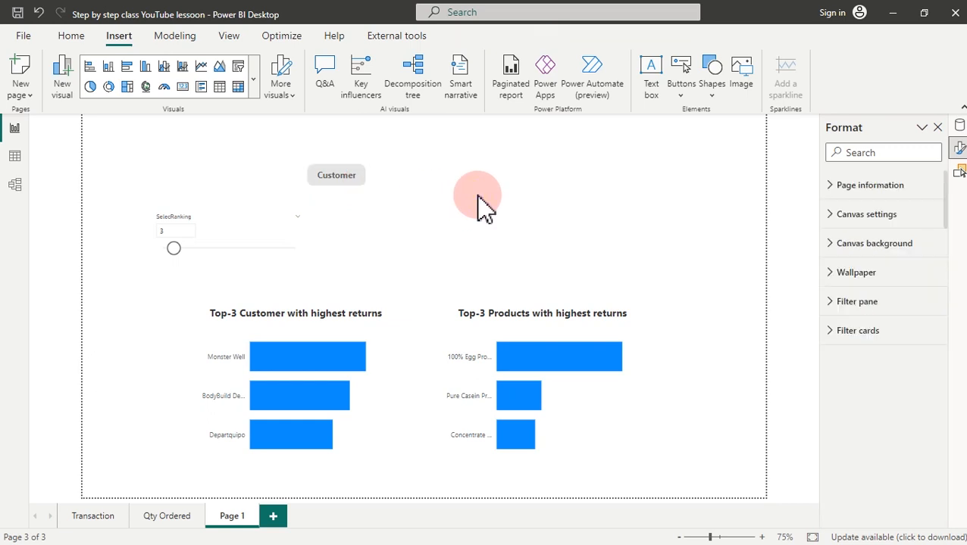
click(339, 183)
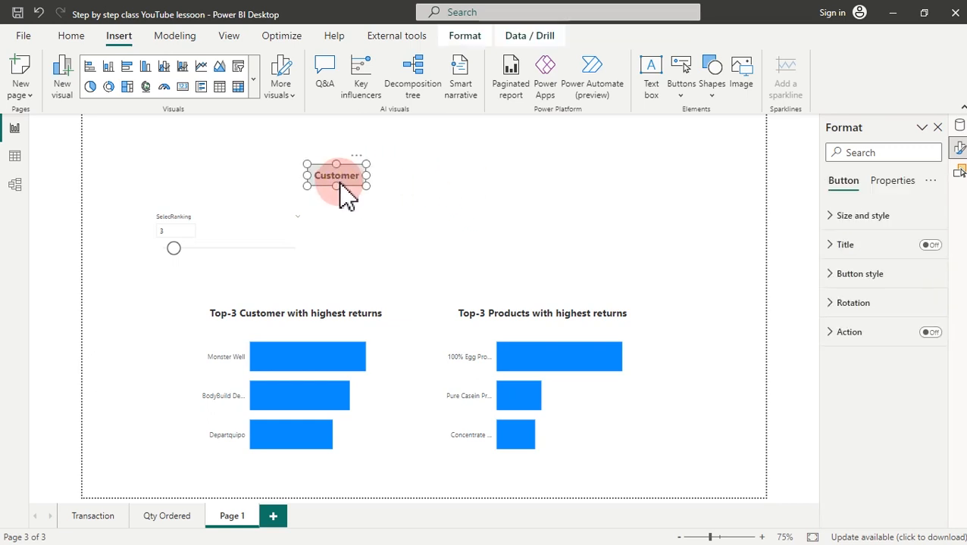
click(71, 38)
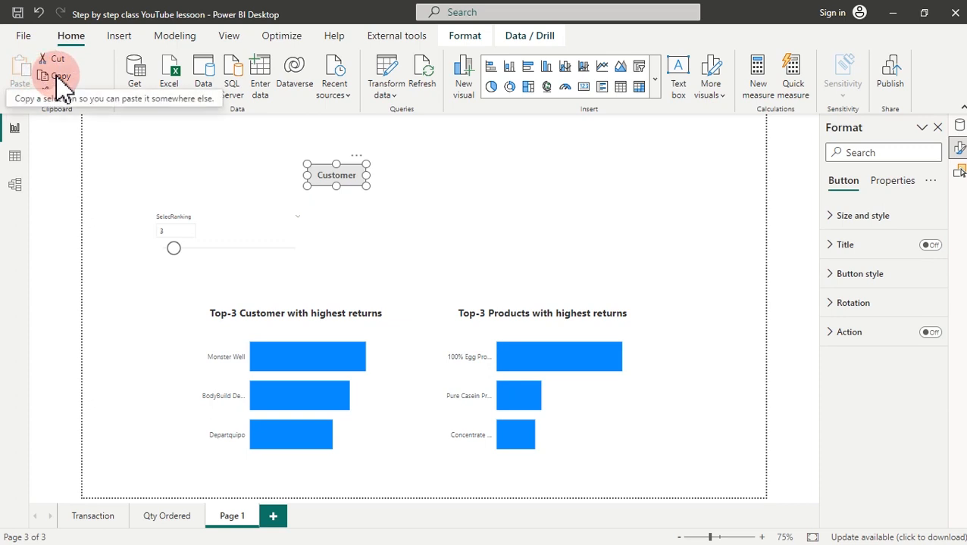
click(59, 79)
click(20, 74)
drag(342, 171, 426, 185)
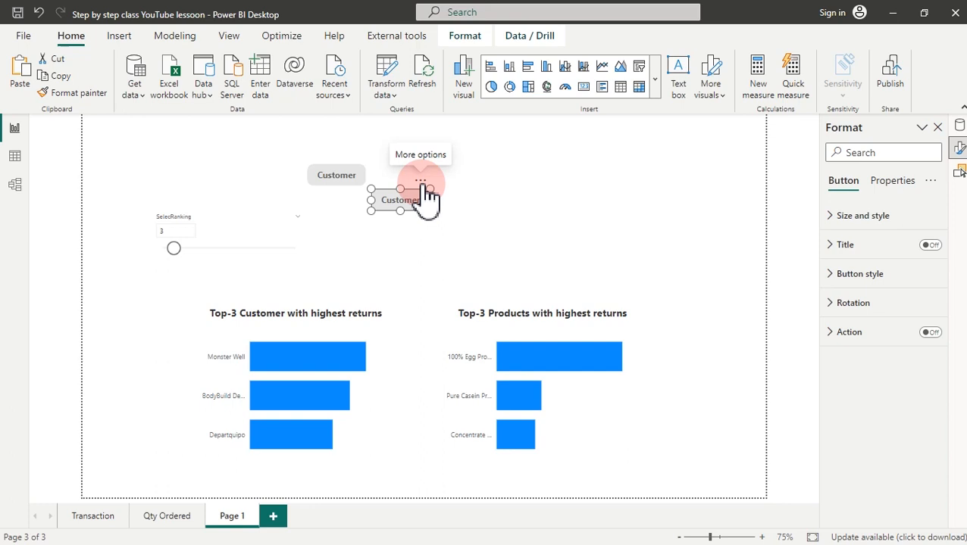
click(876, 277)
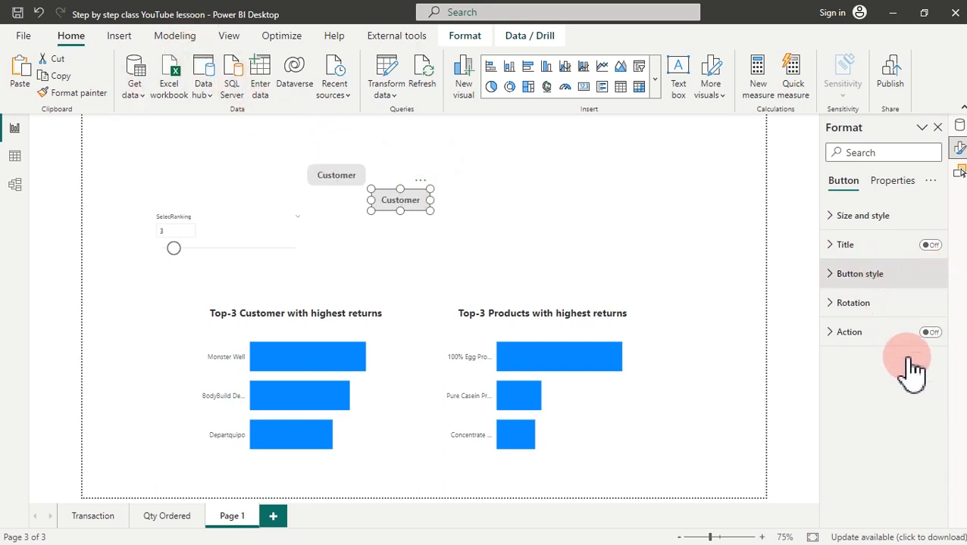
scroll(909, 374, down, 3)
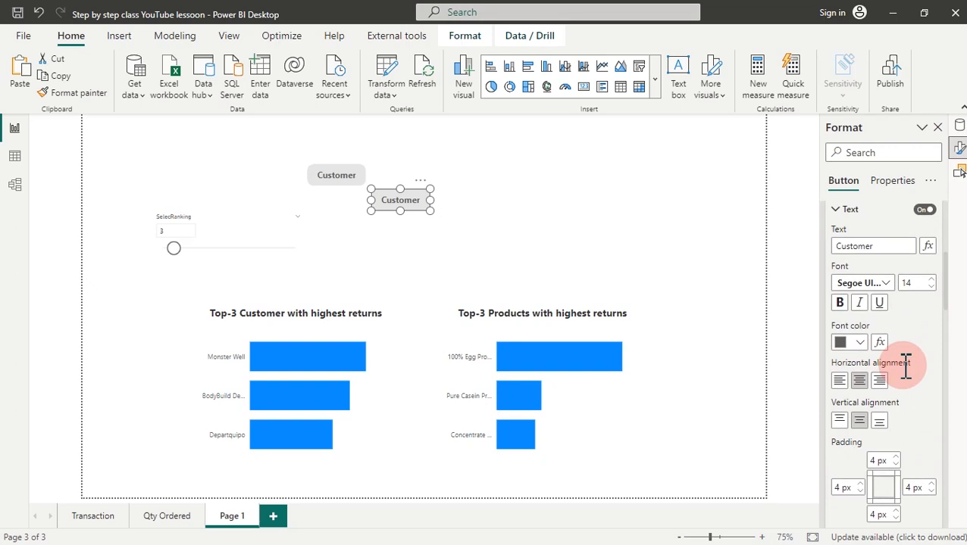
scroll(906, 386, down, 4)
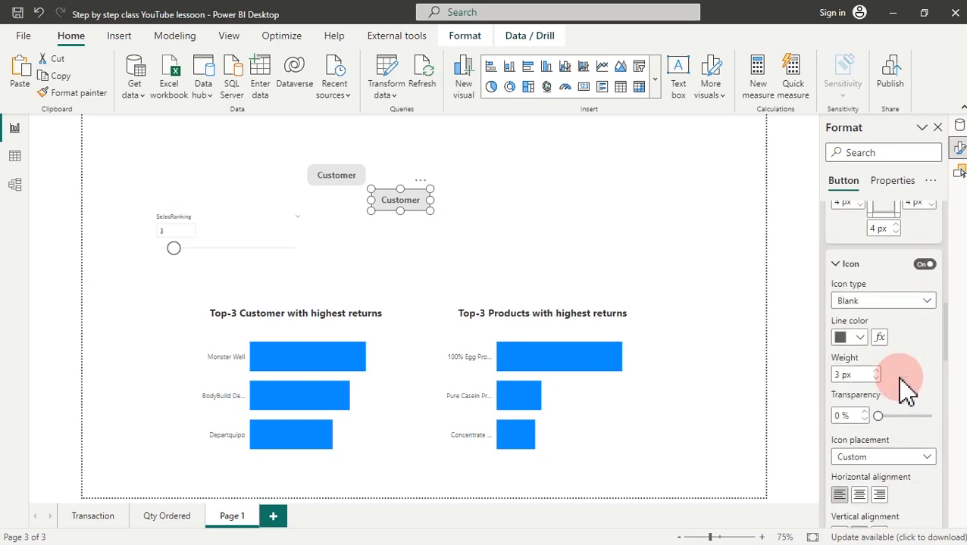
click(406, 494)
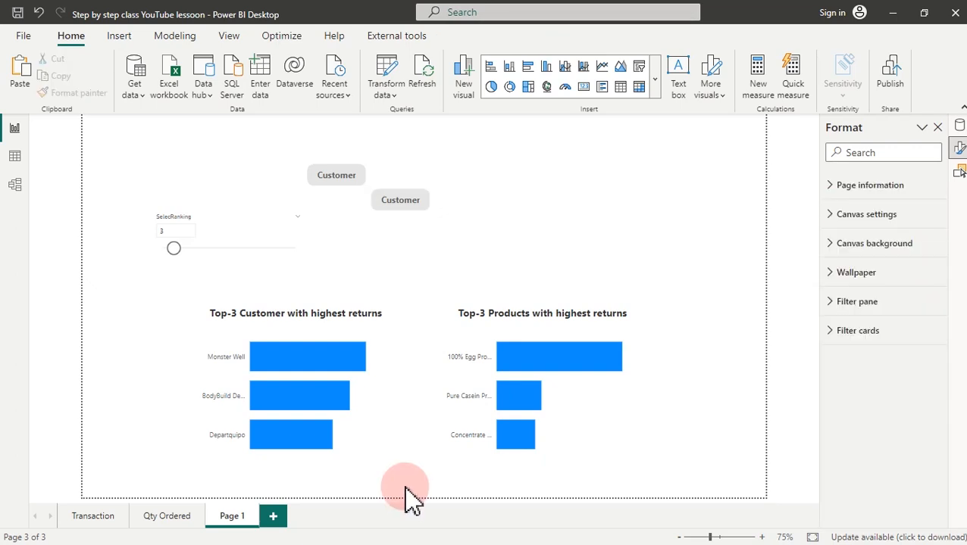
- Set the copied Customer button's fill color to red for the On hover state
click(400, 203)
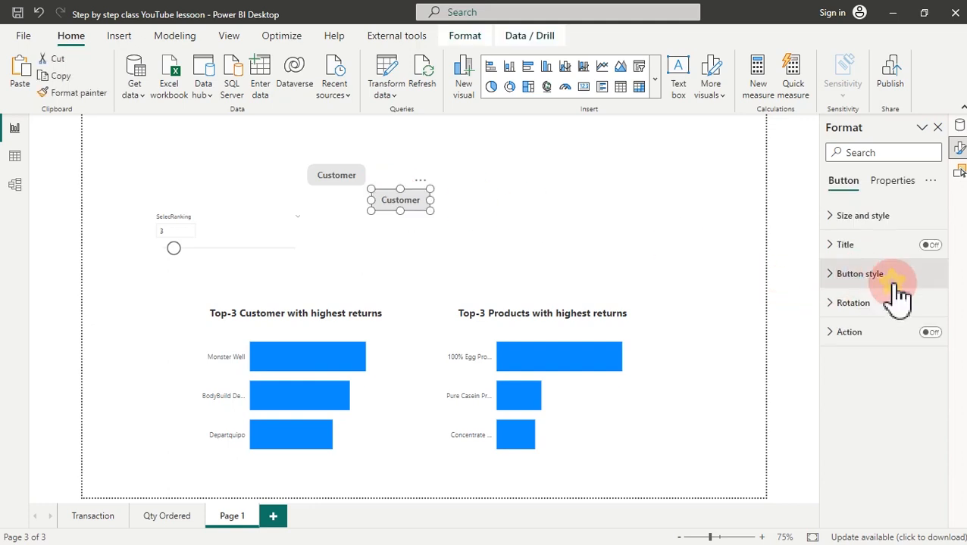
click(829, 274)
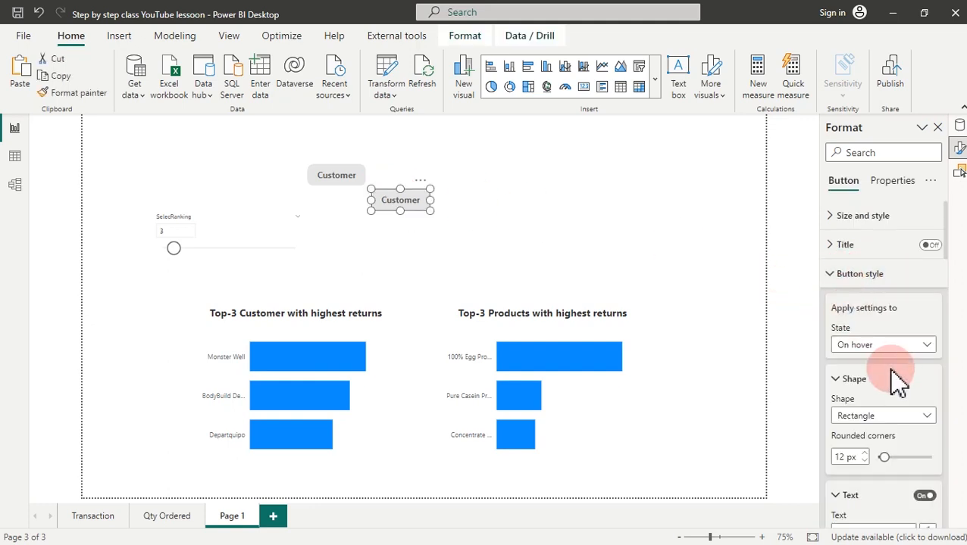
scroll(895, 366, down, 4)
scroll(890, 371, down, 3)
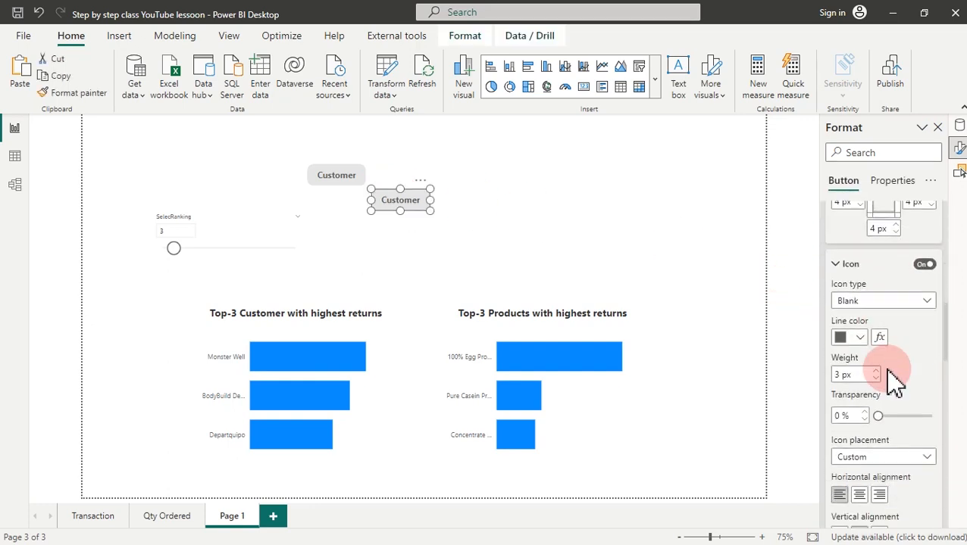
scroll(892, 378, down, 5)
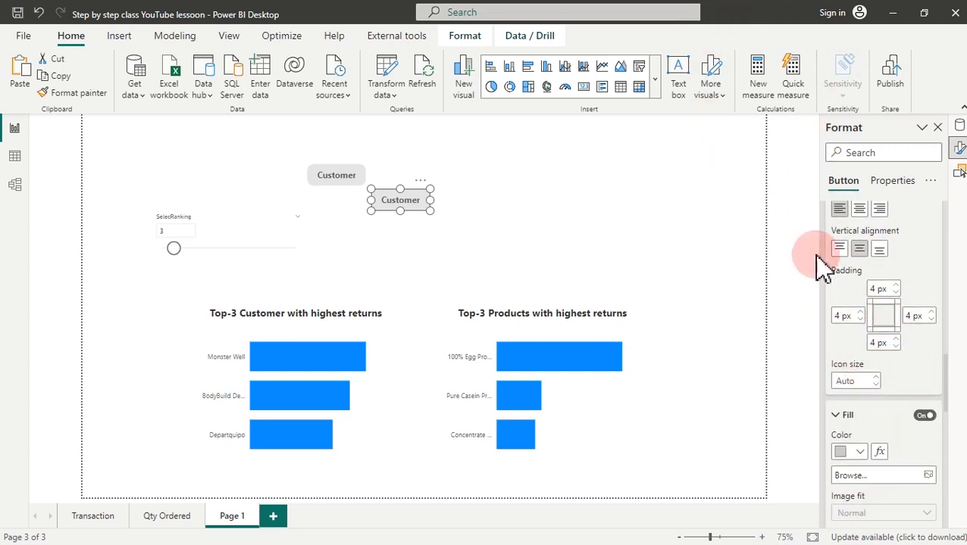
click(860, 452)
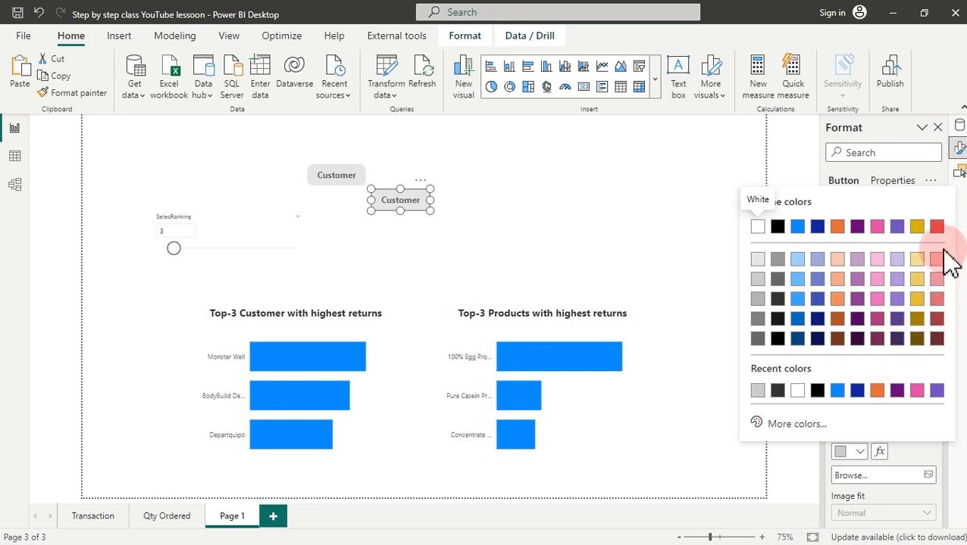
click(937, 227)
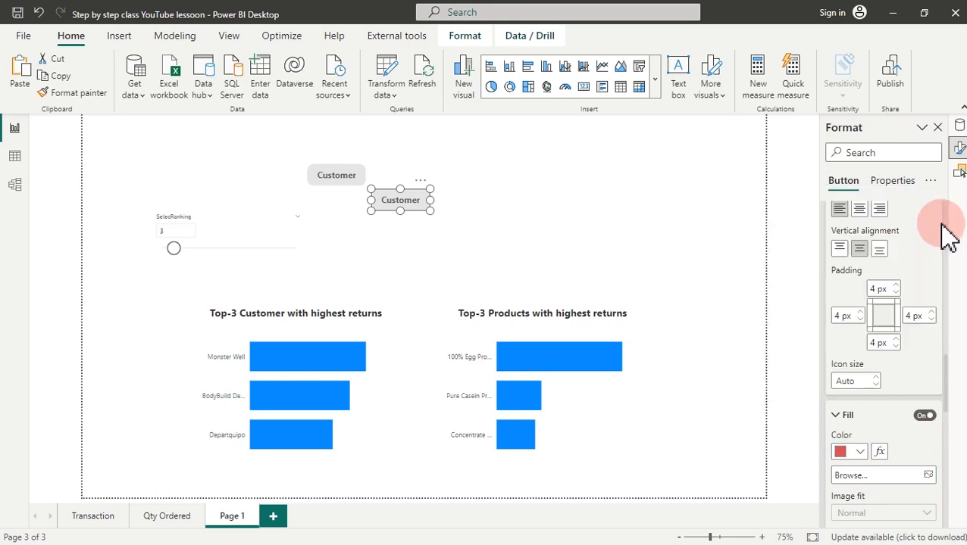
- Try to adjust the transparency of the copied button's On hover fill
scroll(871, 448, down, 1)
scroll(875, 425, down, 5)
click(906, 271)
mouse_move(888, 277)
mouse_down()
mouse_move(818, 280)
mouse_move(883, 269)
mouse_up()
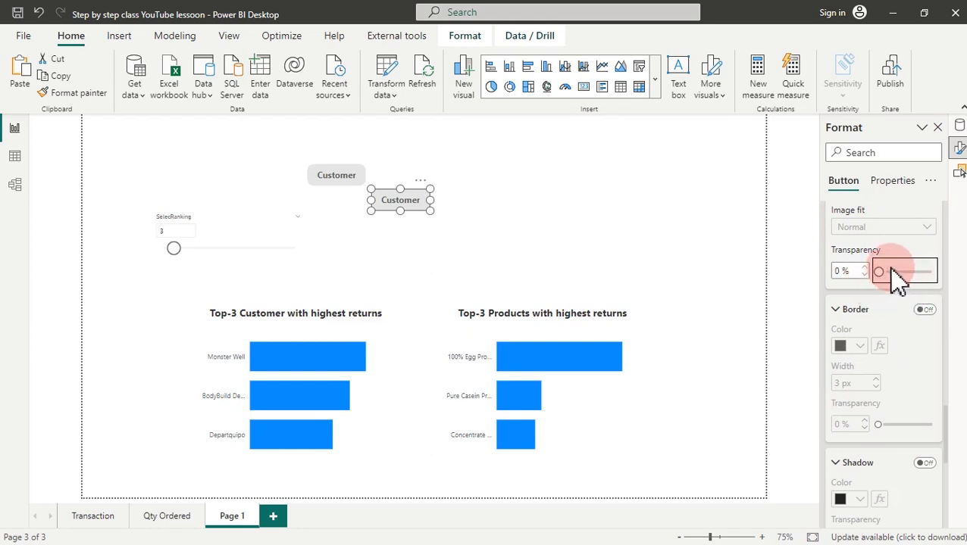
click(410, 219)
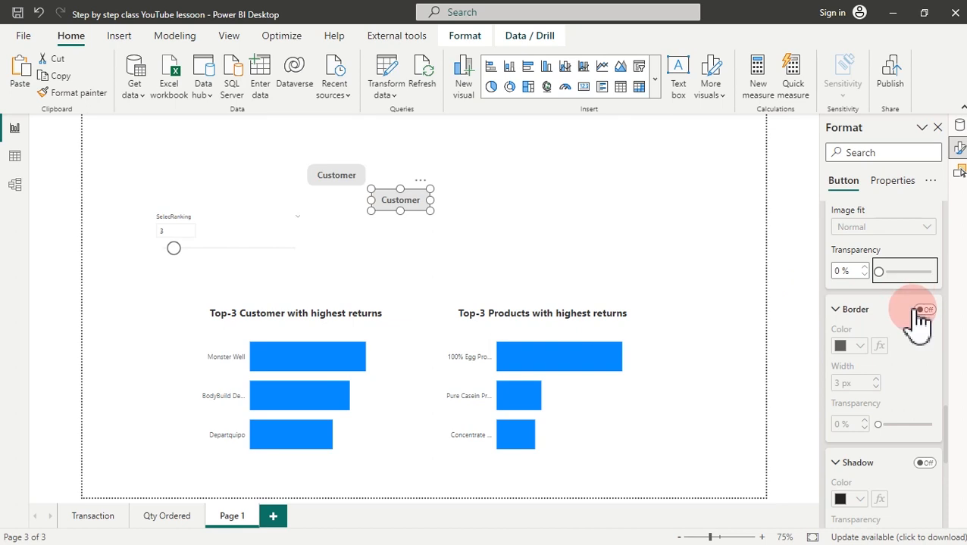
- Change the copied button's On hover fill back to light gray
scroll(871, 322, up, 5)
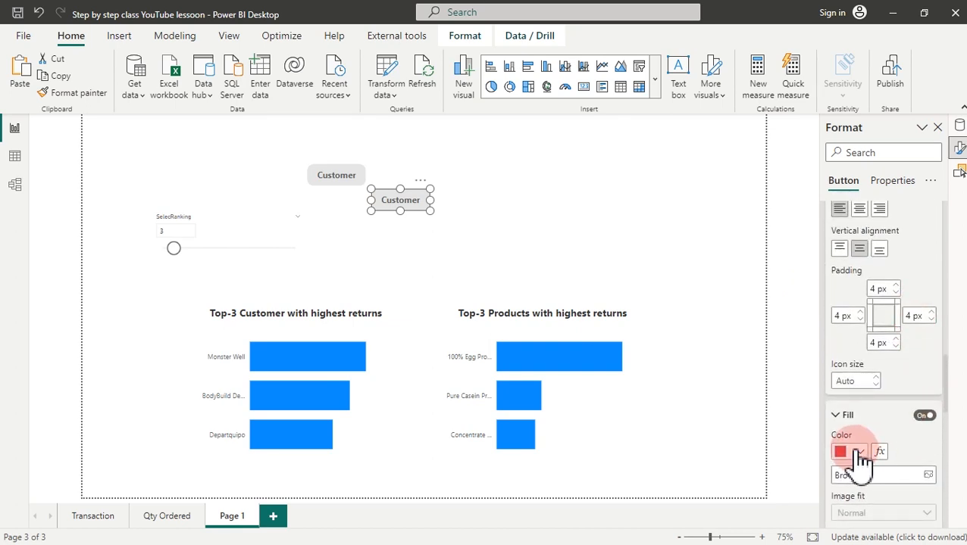
click(859, 453)
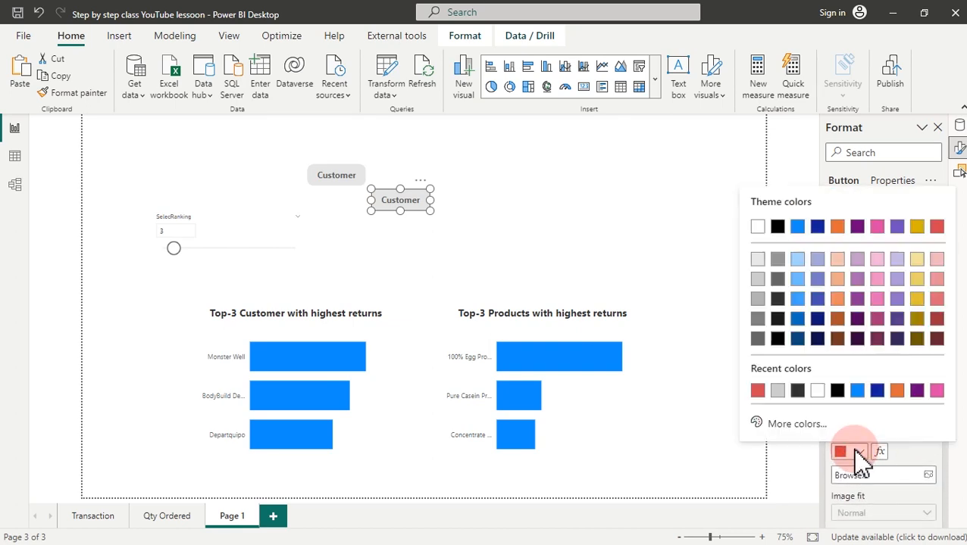
click(777, 390)
- Set the copied Customer button's fill color to red for the Default state
scroll(922, 326, up, 4)
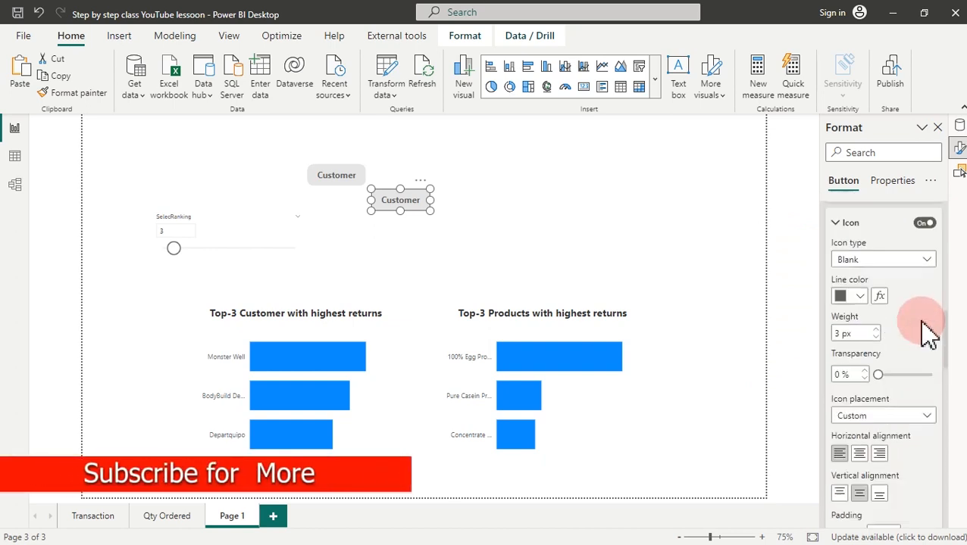
scroll(926, 332, up, 3)
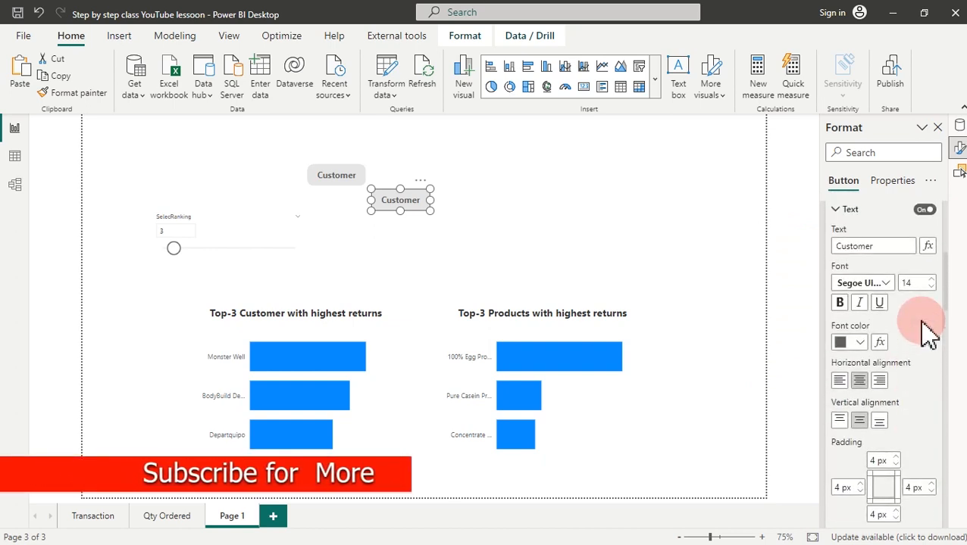
scroll(926, 332, up, 3)
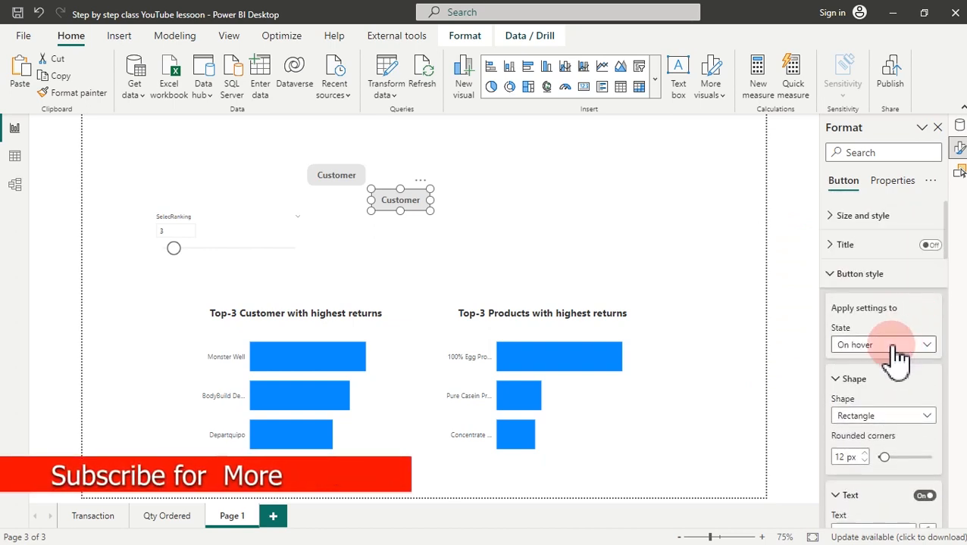
click(894, 347)
click(865, 363)
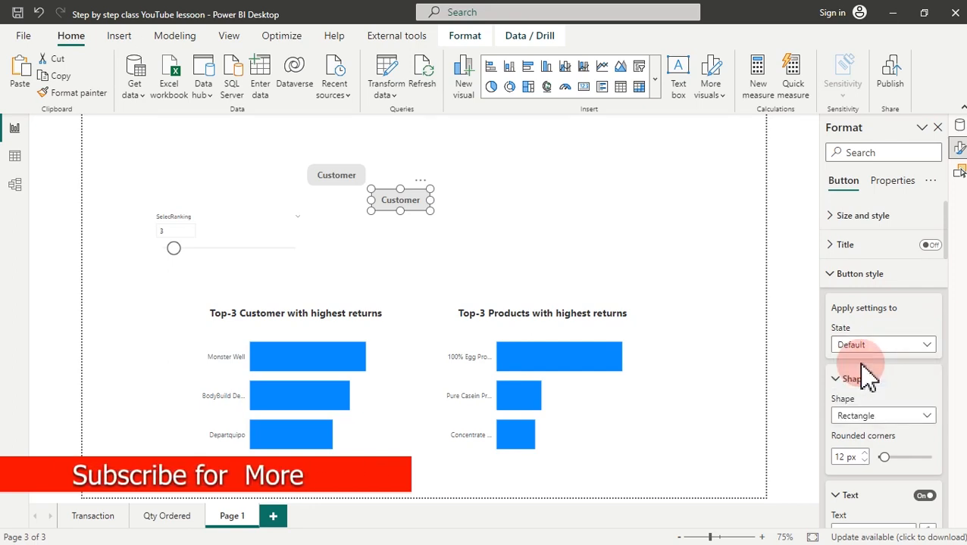
scroll(871, 379, down, 3)
click(886, 394)
scroll(892, 398, down, 8)
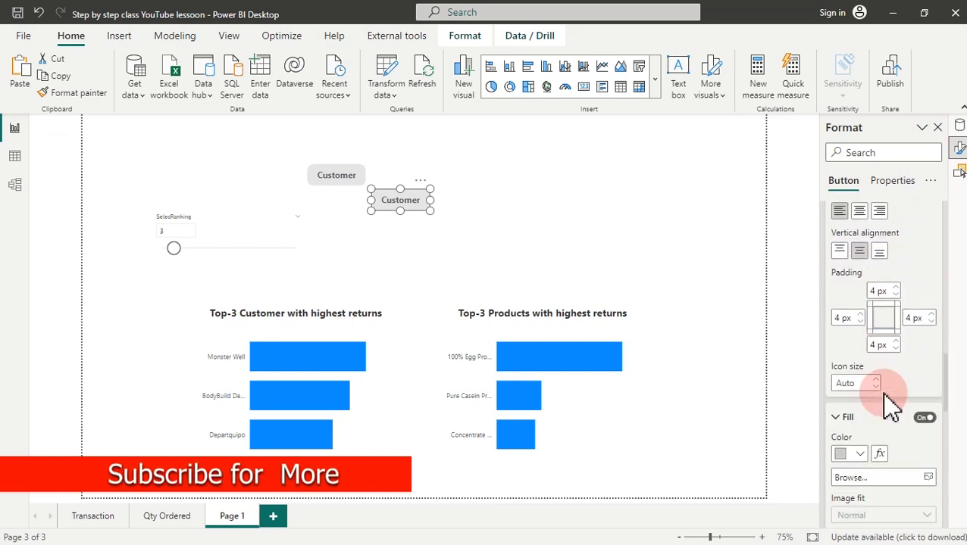
click(855, 452)
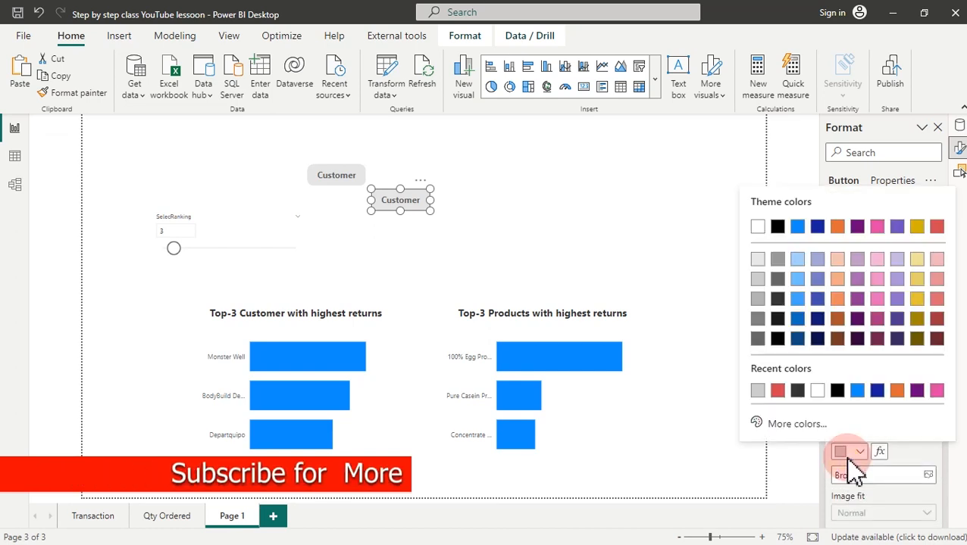
click(778, 392)
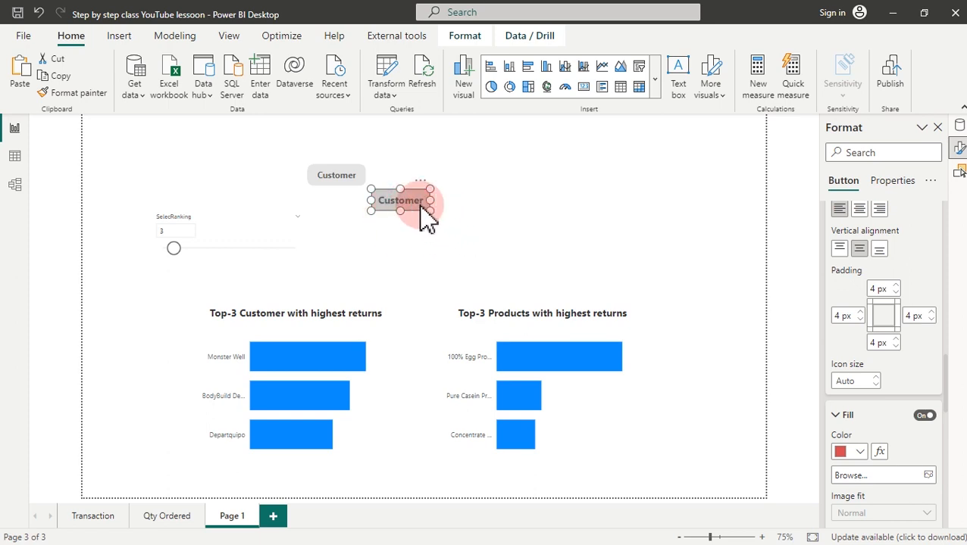
click(490, 231)
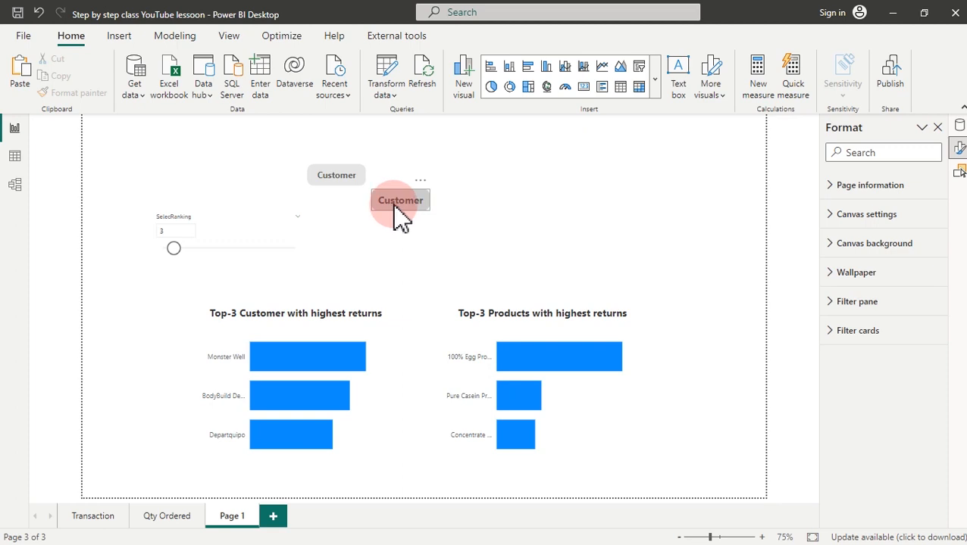
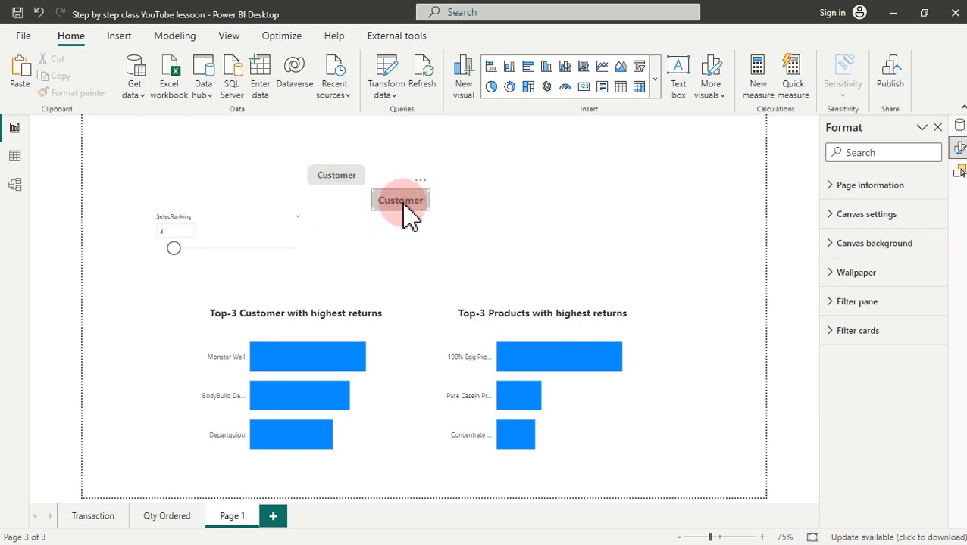
- Duplicate the gray and red Customer buttons together and place the copied pair to the right of the originals
drag(546, 262, 216, 95)
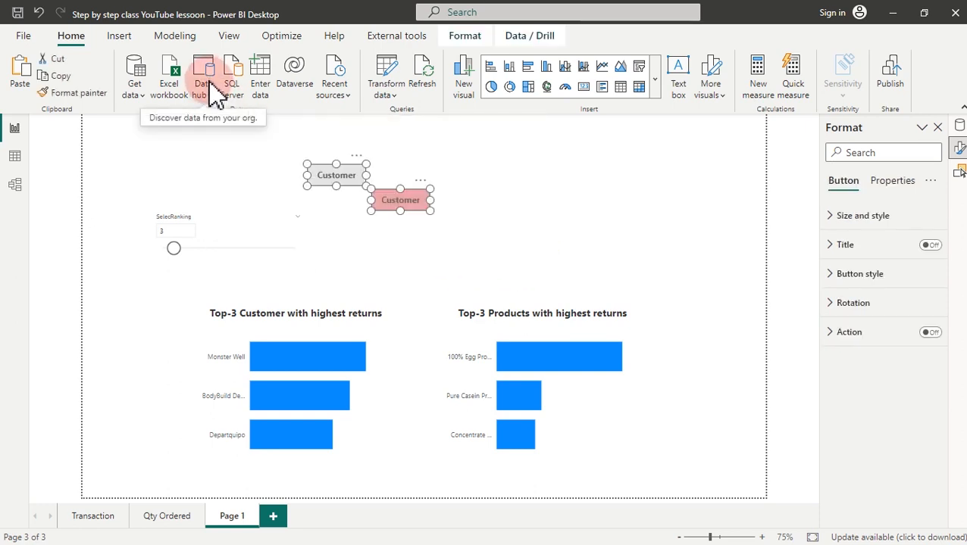
click(50, 75)
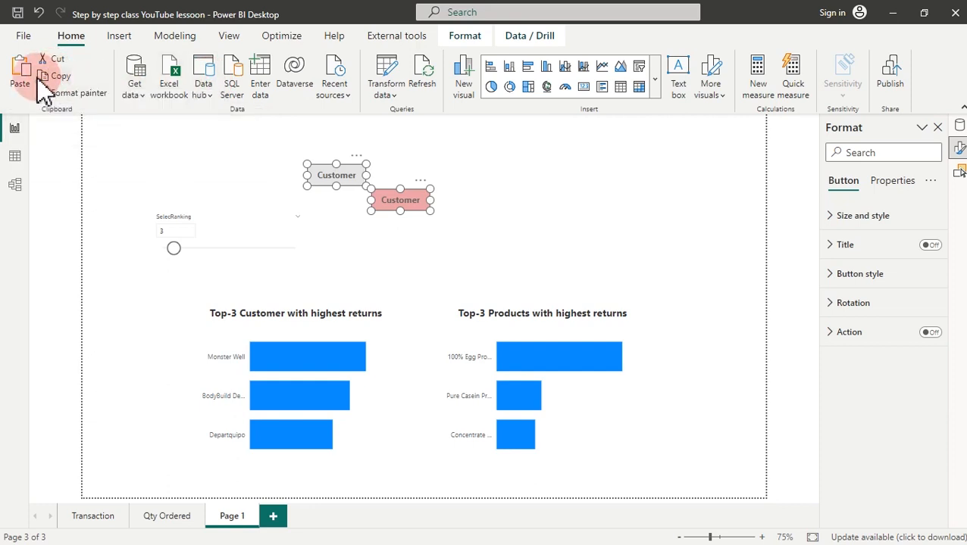
click(30, 82)
drag(434, 204, 541, 195)
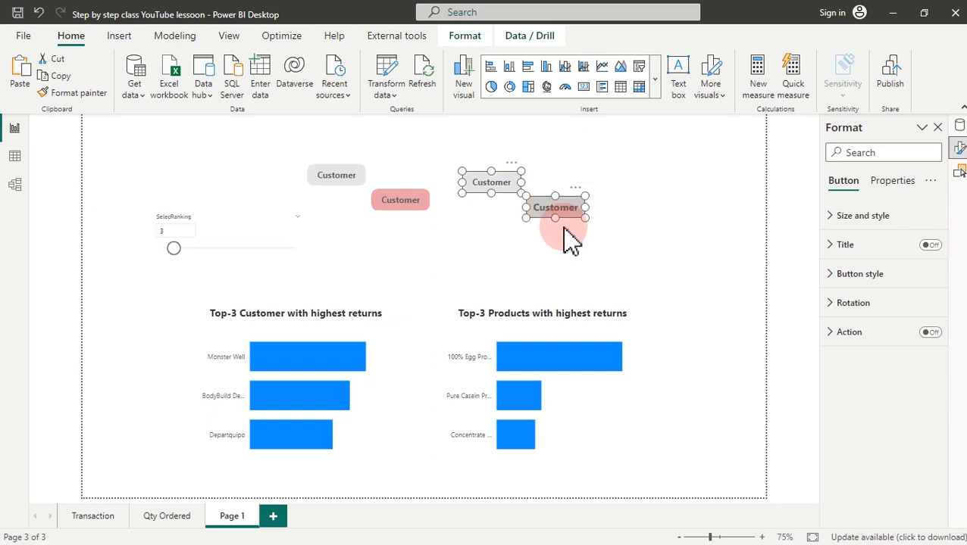
click(464, 276)
click(500, 196)
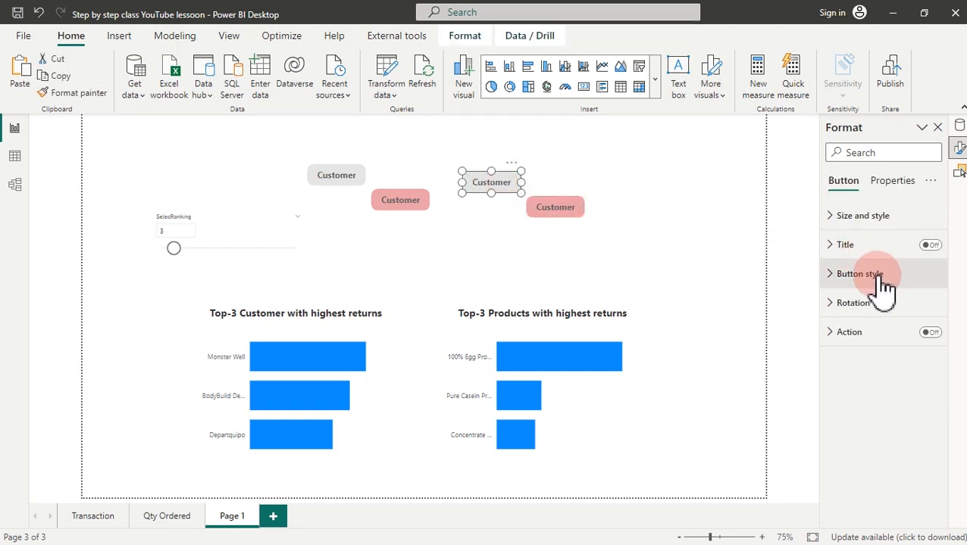
click(881, 281)
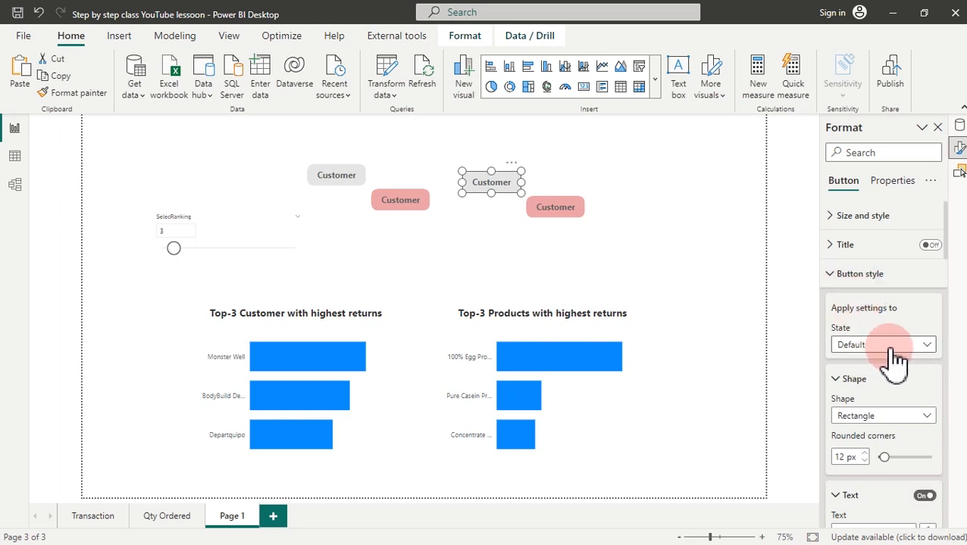
scroll(921, 380, down, 5)
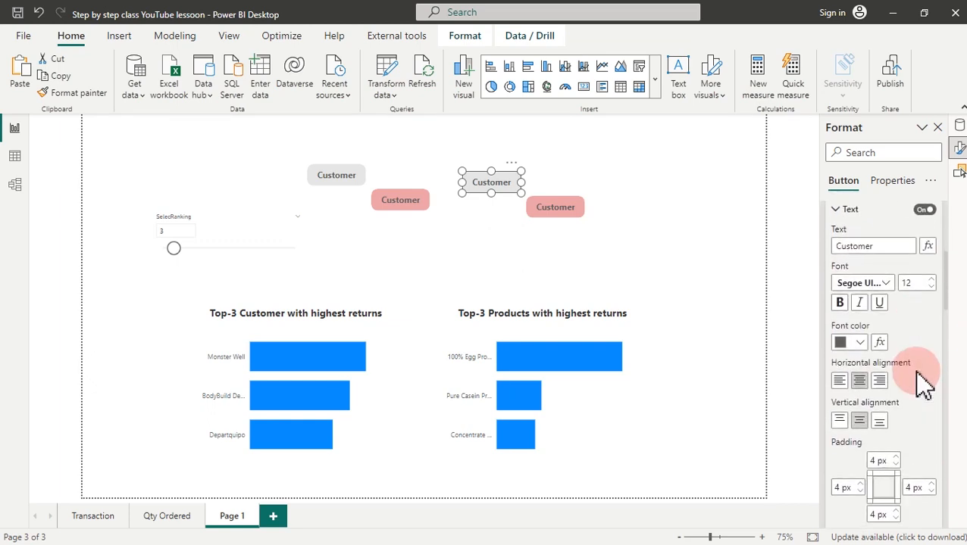
drag(878, 249, 826, 238)
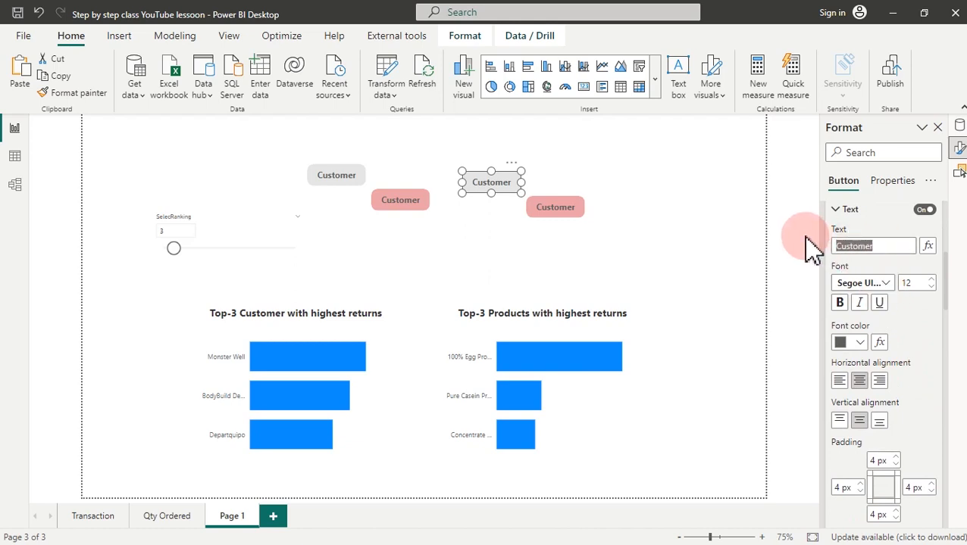
click(812, 250)
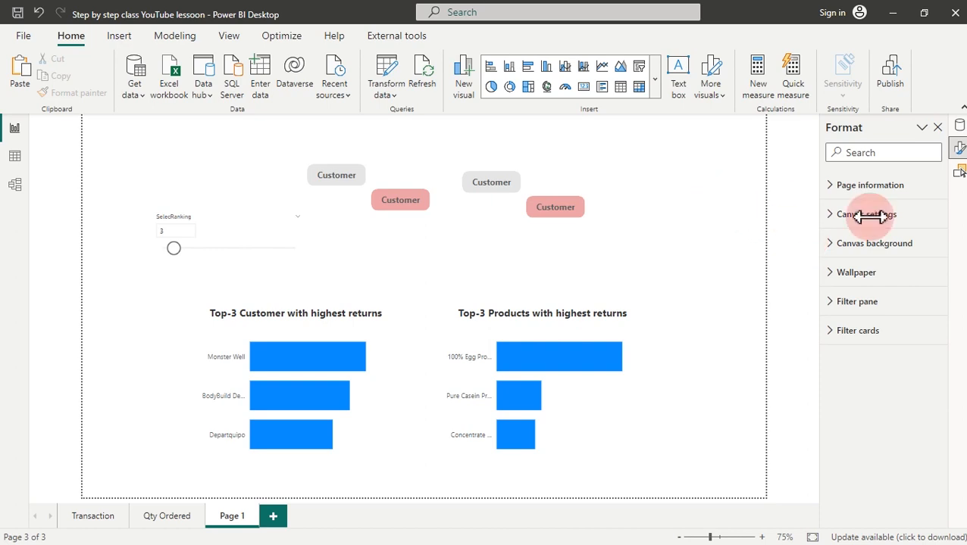
- Change the copied gray button's text to "Product"
click(497, 188)
click(498, 188)
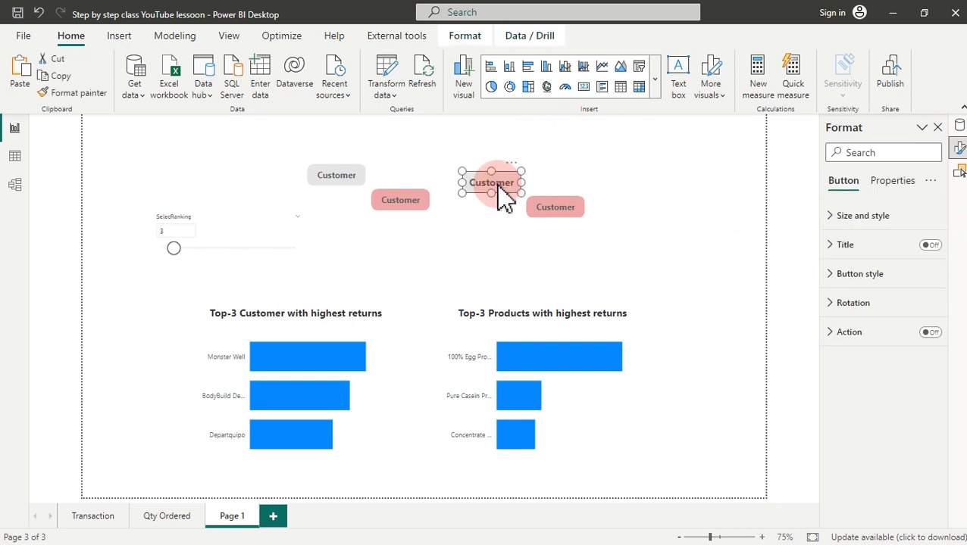
click(877, 292)
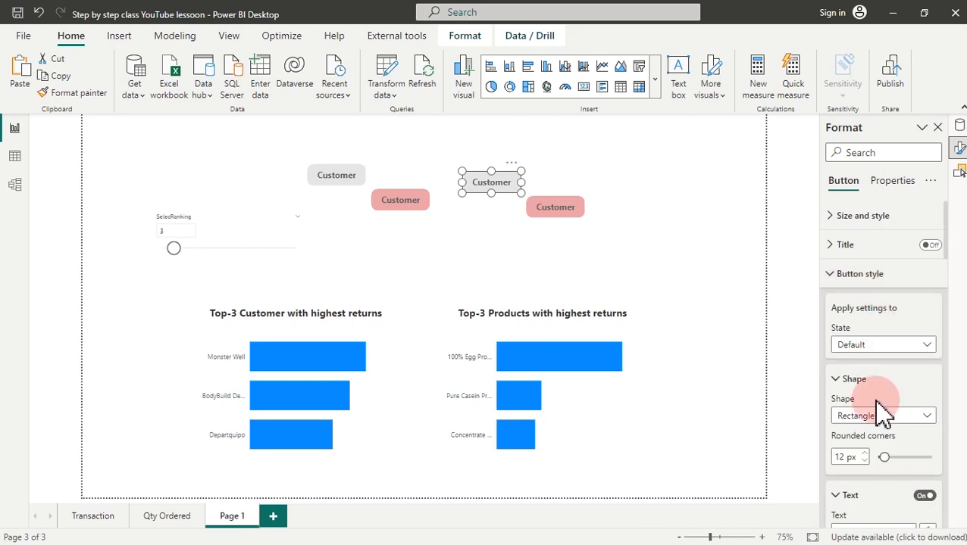
scroll(883, 411, down, 4)
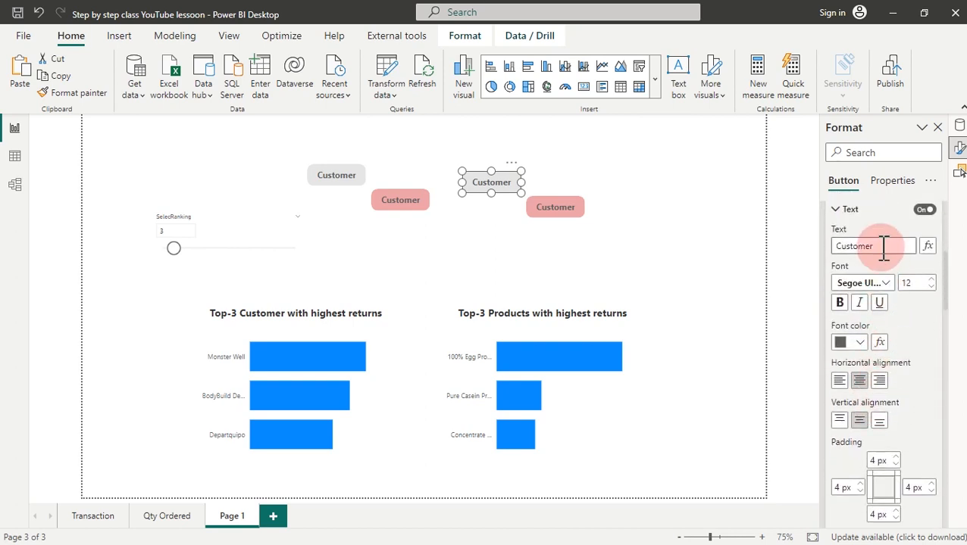
drag(883, 246, 803, 225)
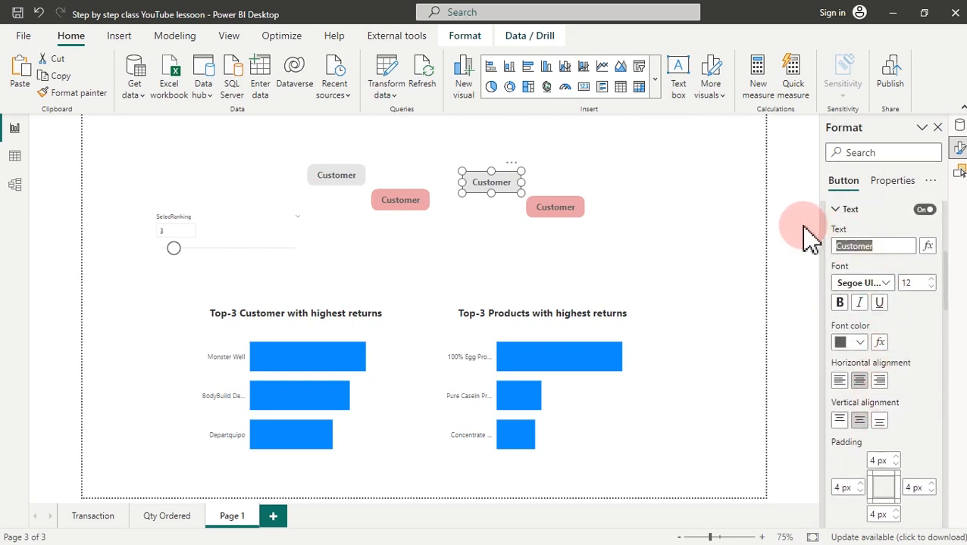
key(BackSpace)
text(Product)
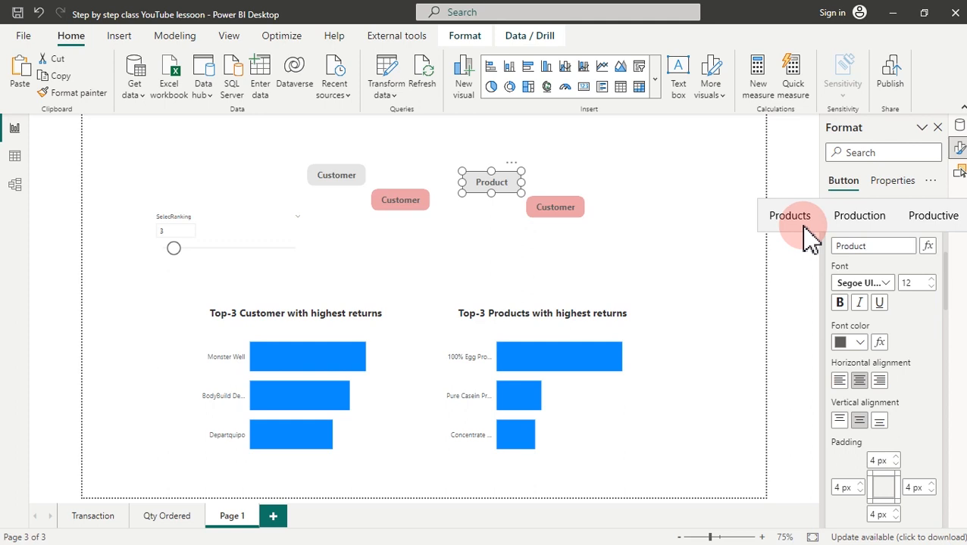
- Change the copied red button's text to "Product" as well
click(556, 209)
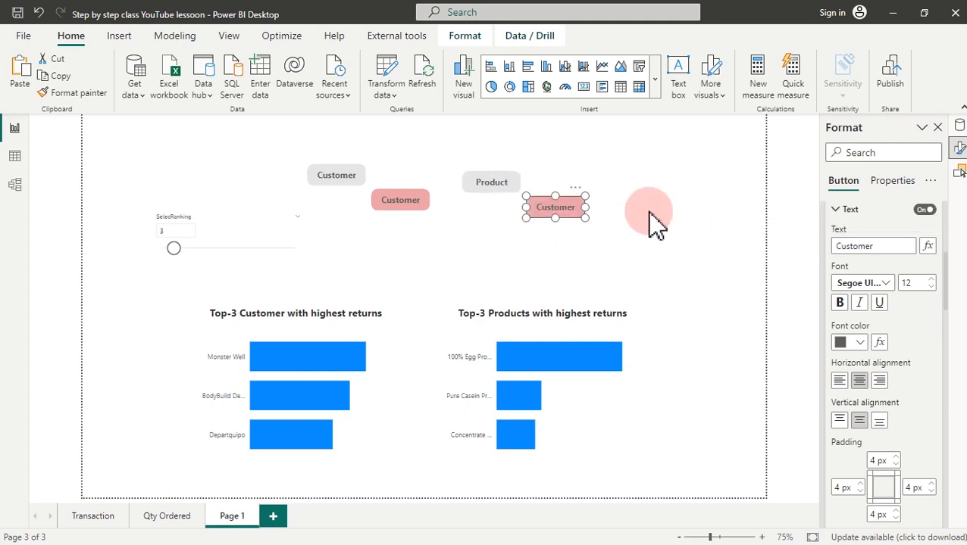
click(883, 246)
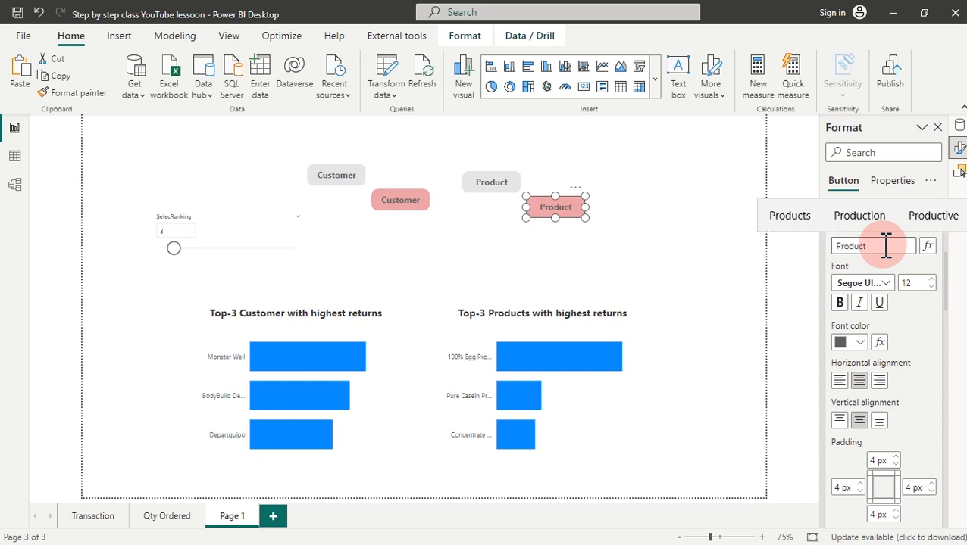
click(690, 261)
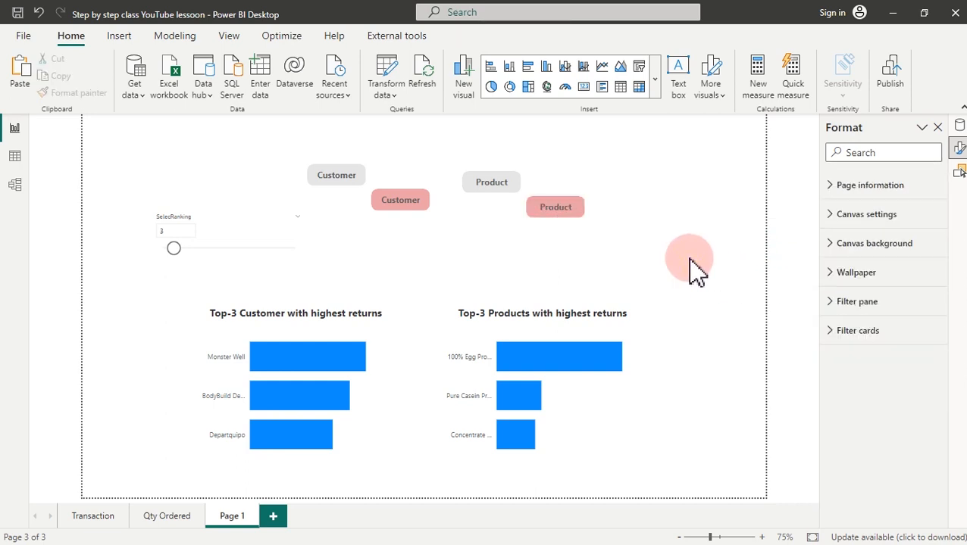
- Group the gray and red Product buttons together
drag(646, 239, 427, 130)
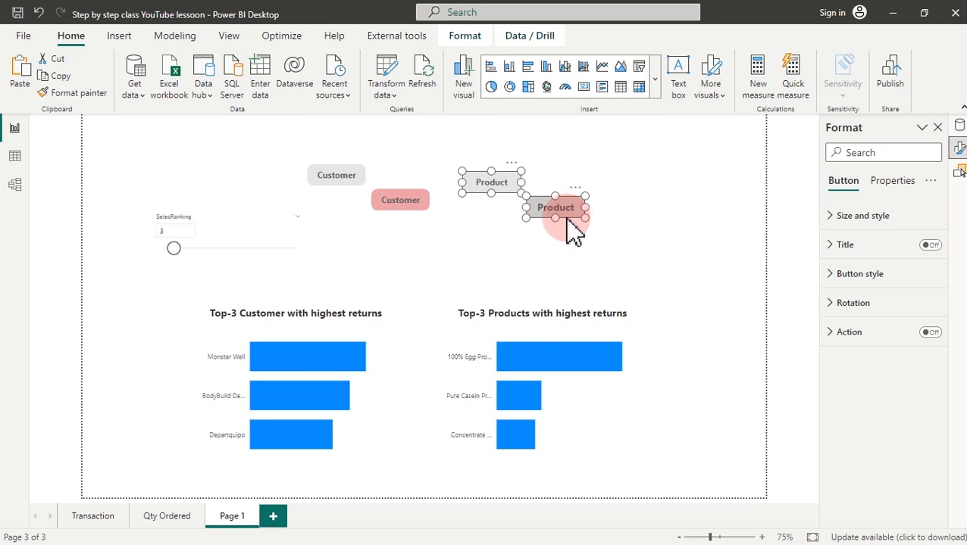
click(958, 171)
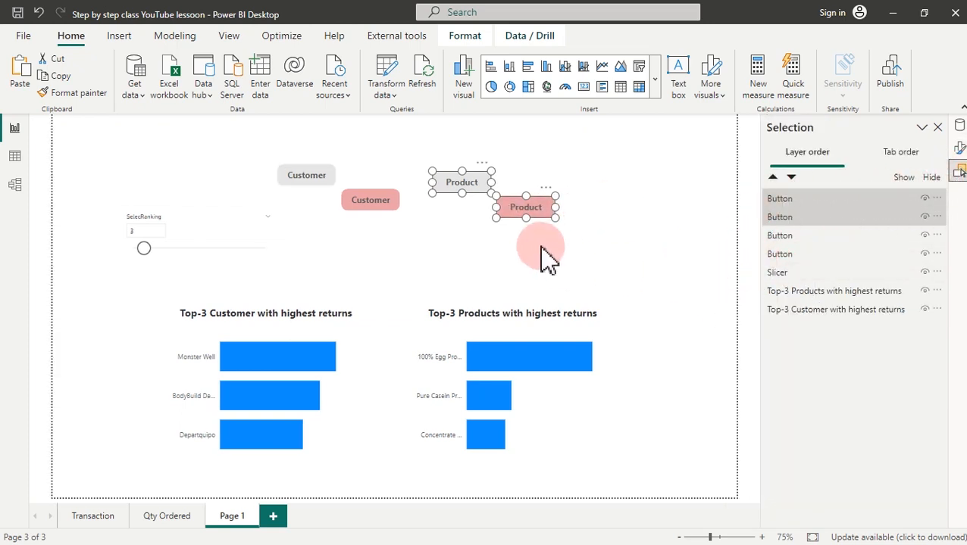
click(832, 219)
right_click(835, 224)
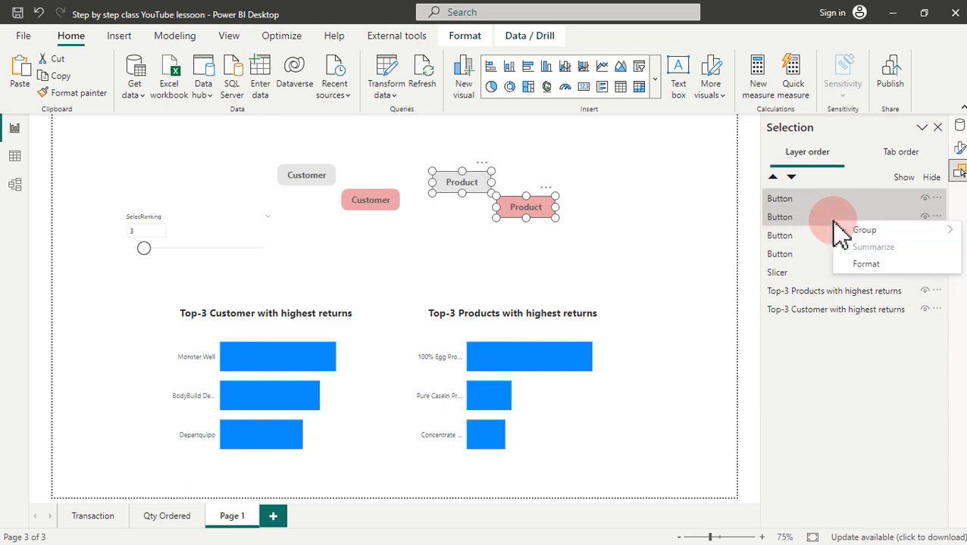
mouse_move(841, 230)
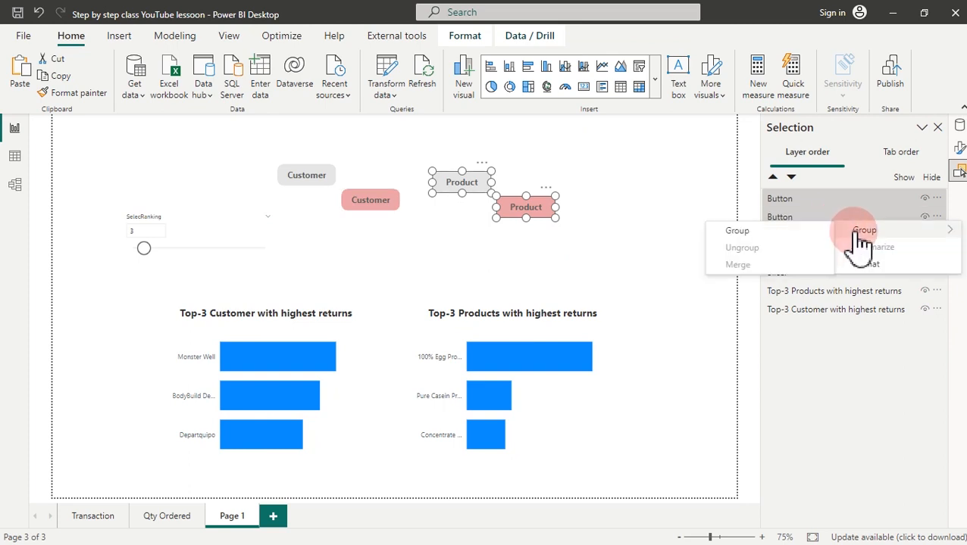
click(760, 235)
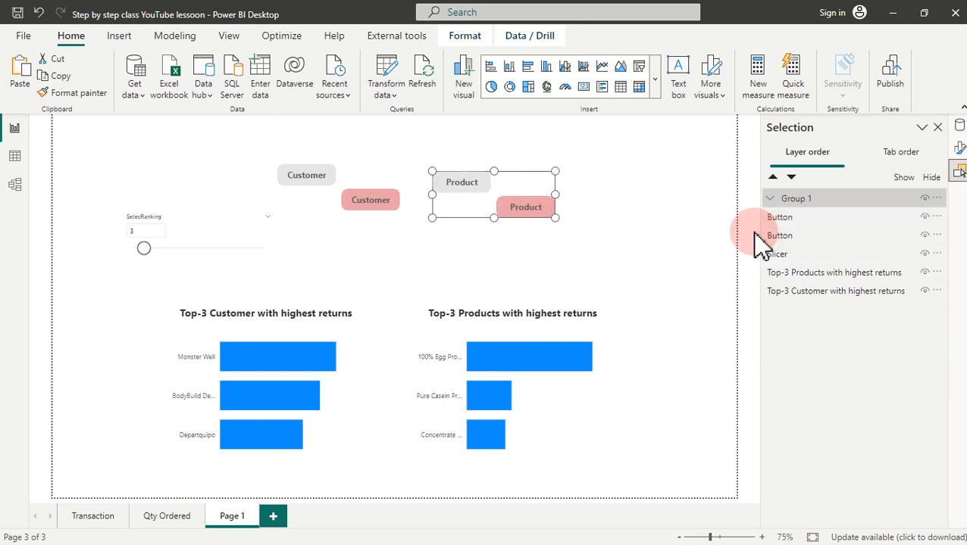
- Rename the new group of Product buttons as "Product Btn"
double_click(804, 198)
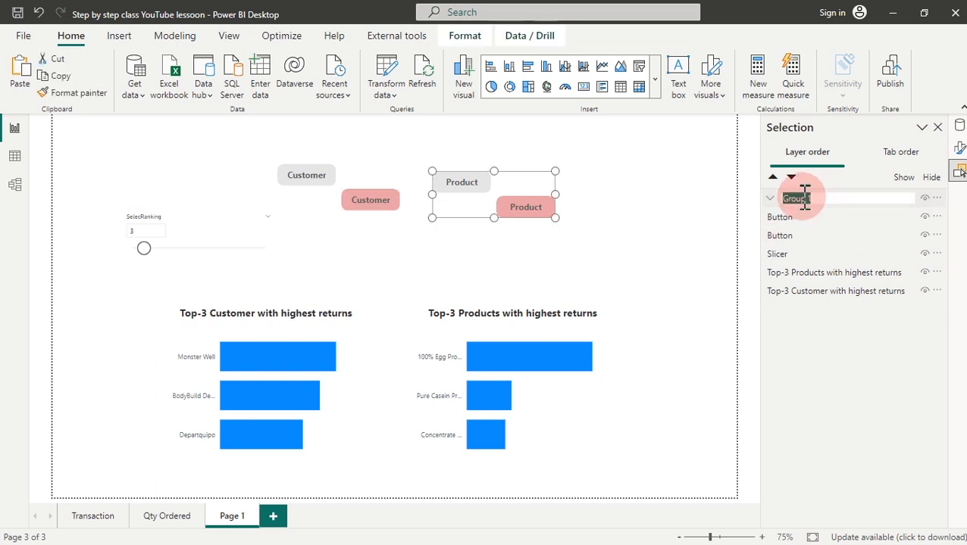
text(Product Btn)
key(Return)
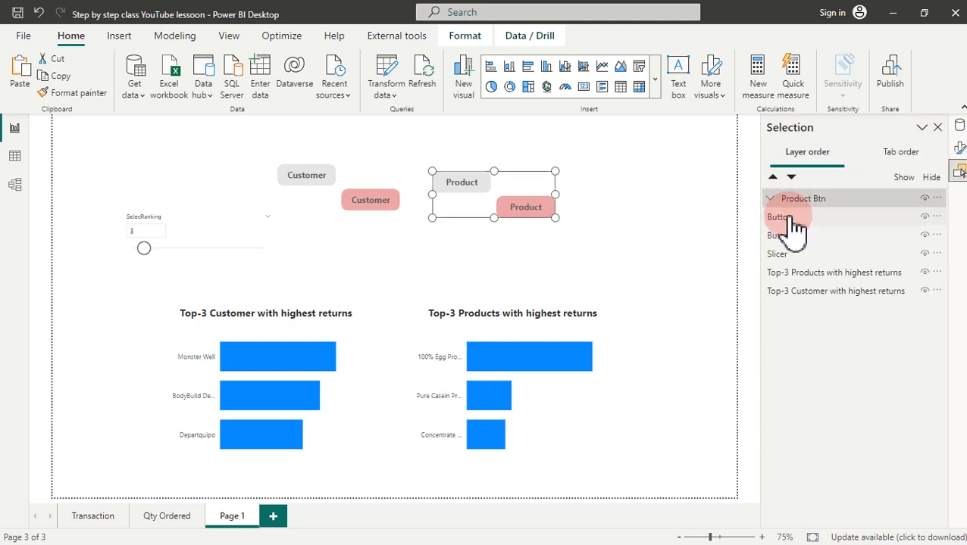
- Rename the red Product button inside the Product Btn group as "P Active"
click(771, 198)
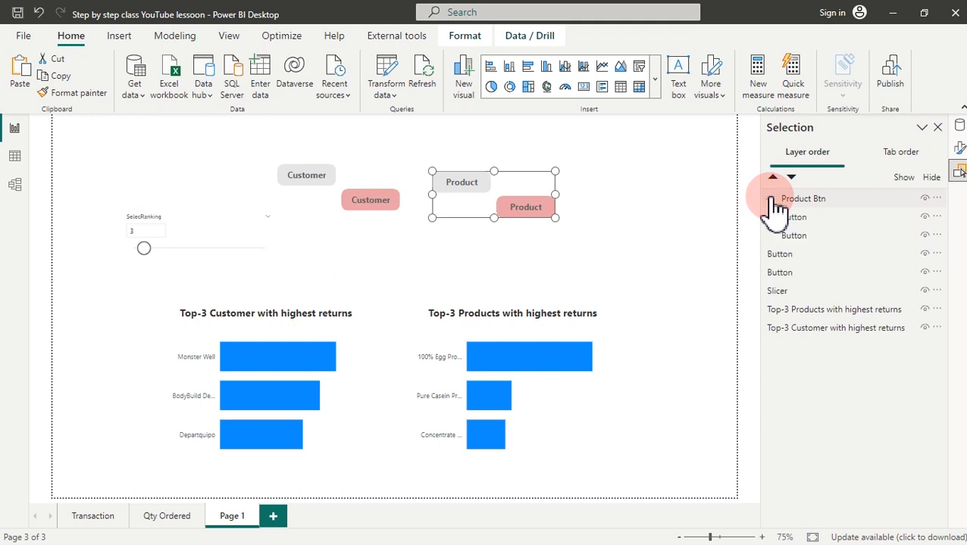
click(794, 220)
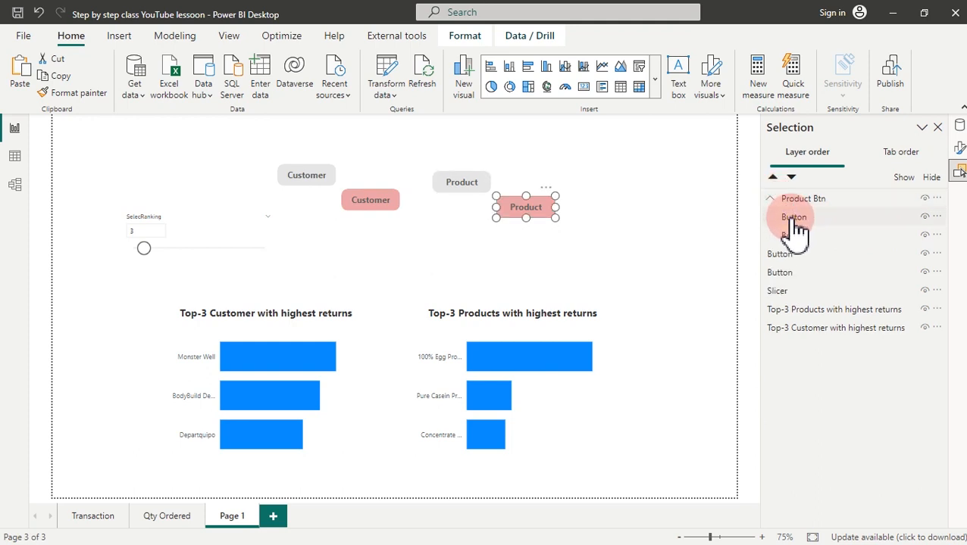
double_click(793, 218)
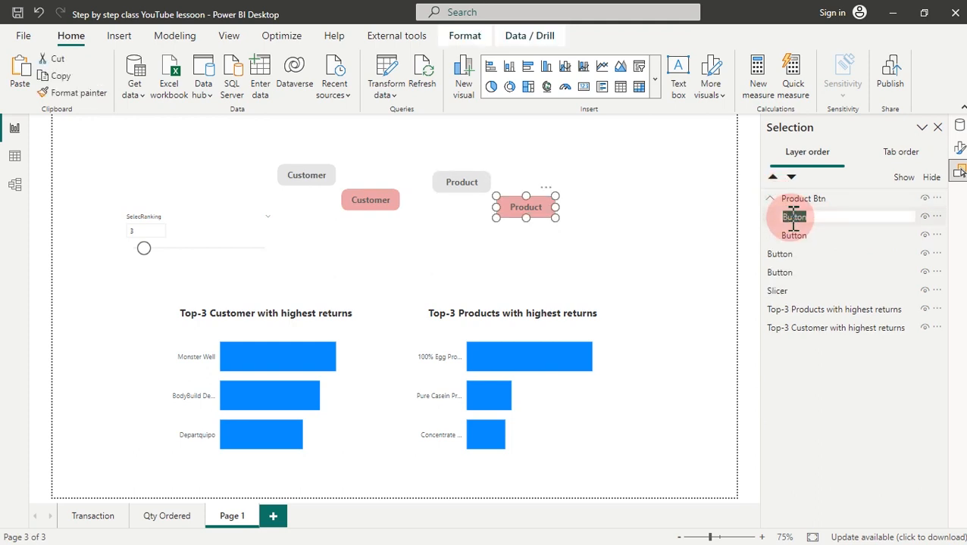
text(P)
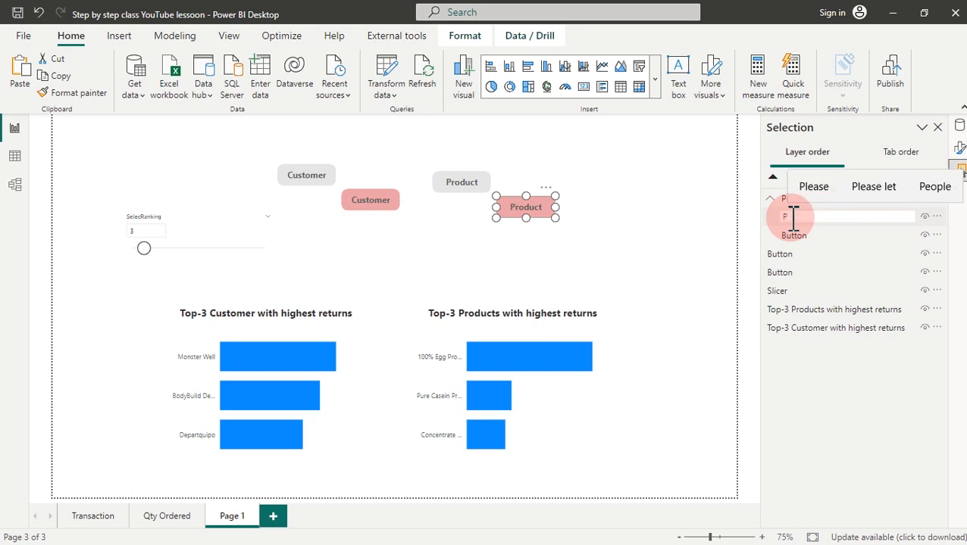
text( Active)
key(Return)
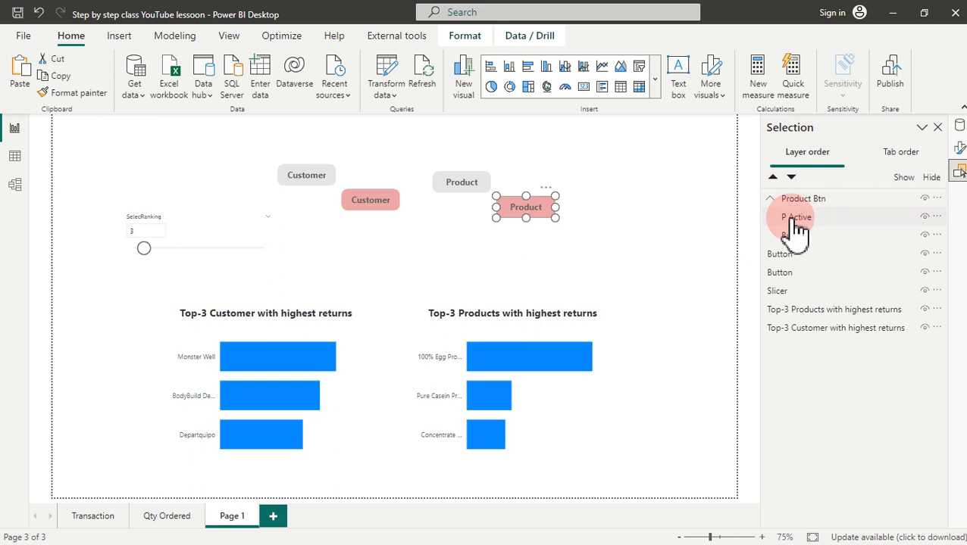
- Rename the gray Product button inside the Product Btn group as "P inActive"
click(815, 239)
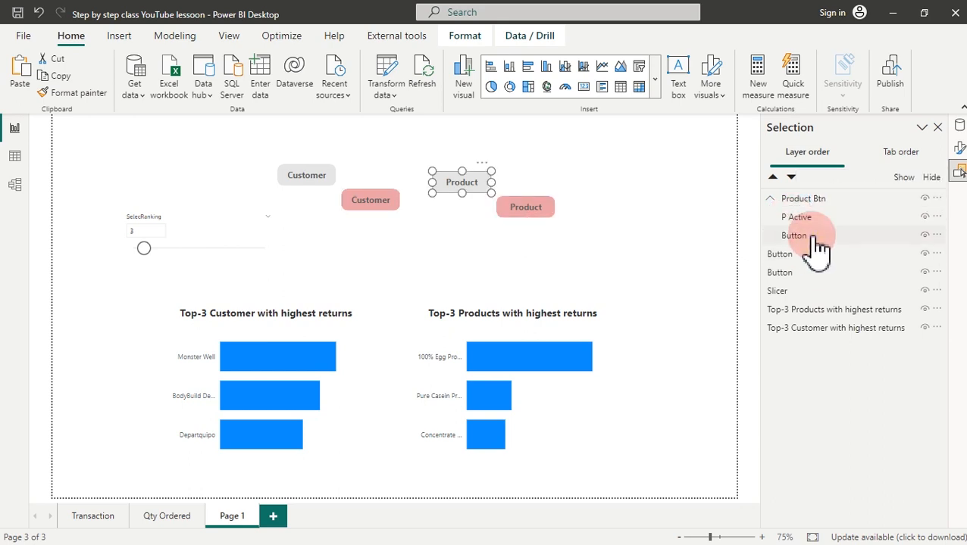
double_click(814, 236)
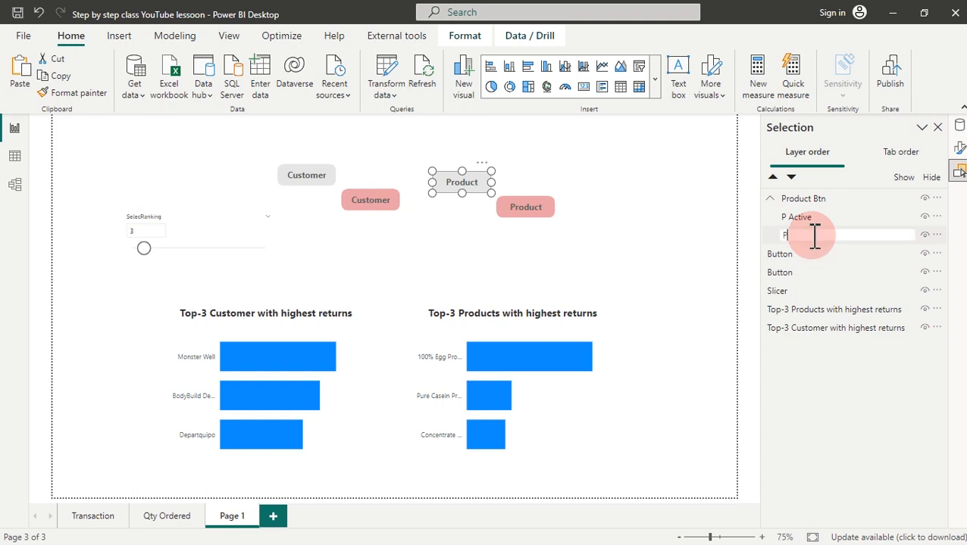
text(P In)
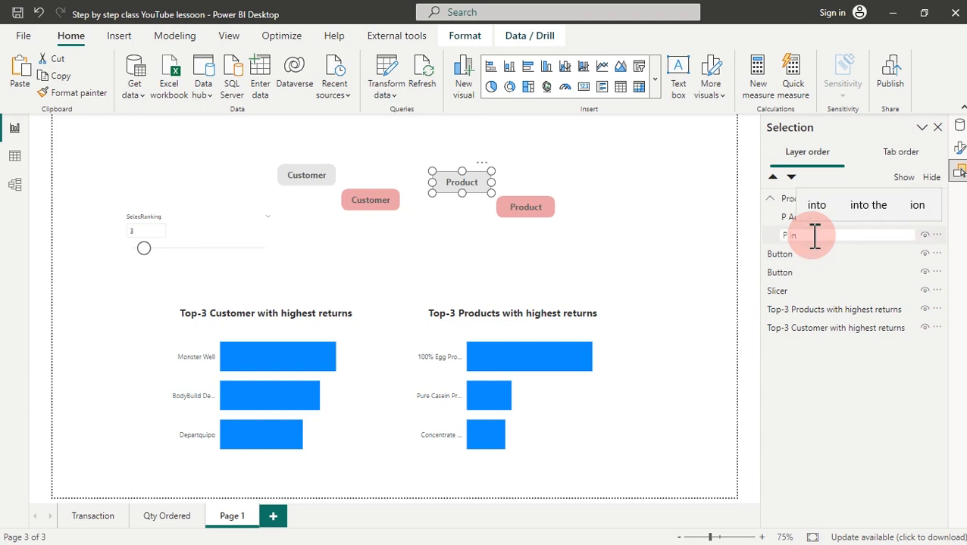
text(Active)
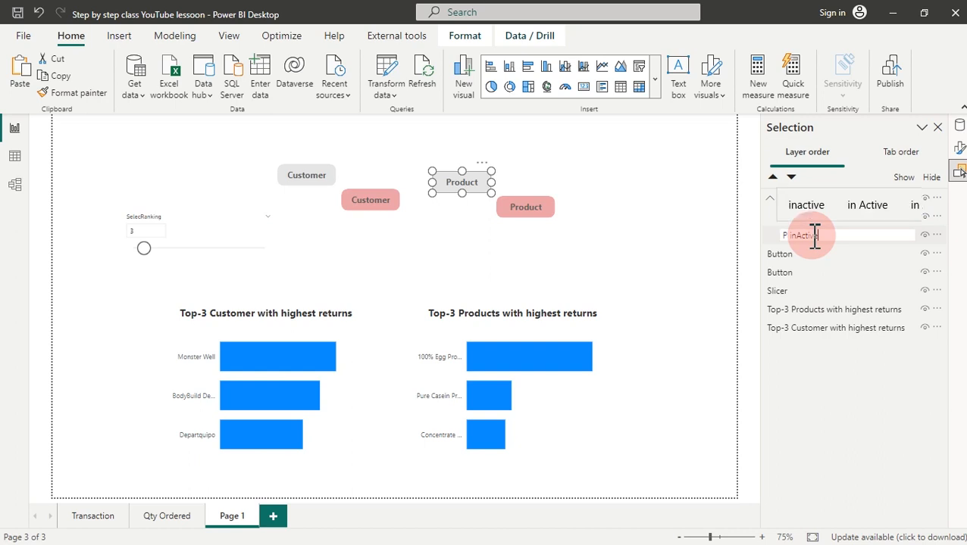
key(Return)
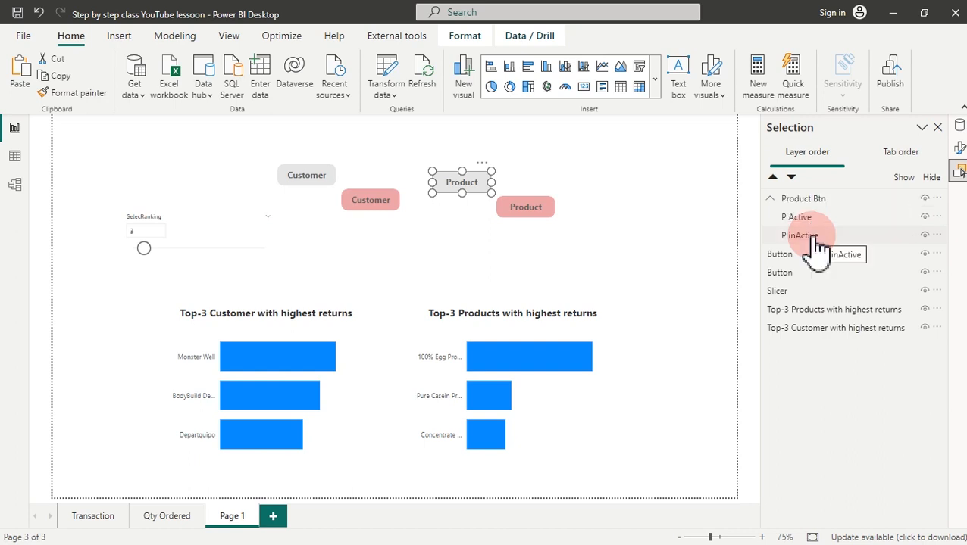
- Stack P Active and P inActive exactly with center and middle alignment, and move them below the Top-3 Customer chart
click(824, 234)
ctrl+click(830, 218)
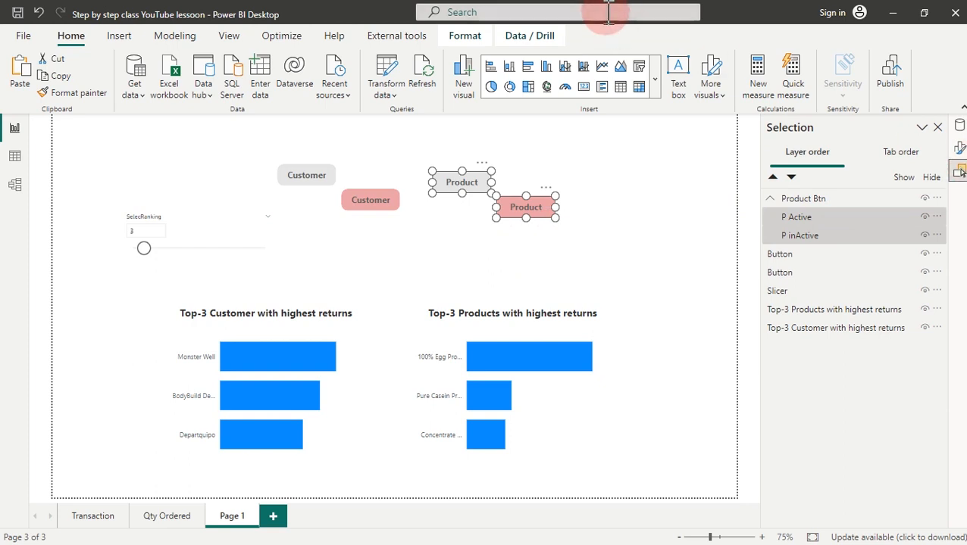
click(464, 37)
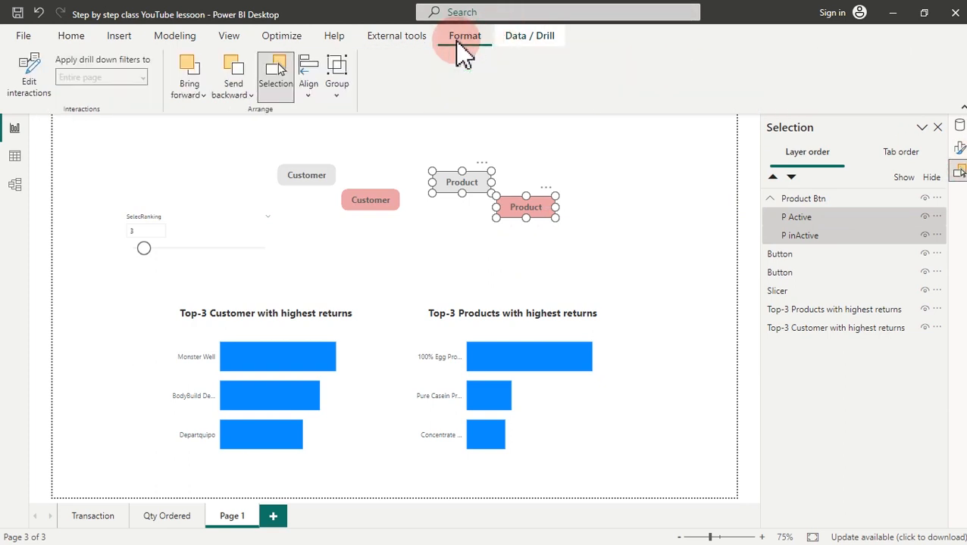
click(310, 91)
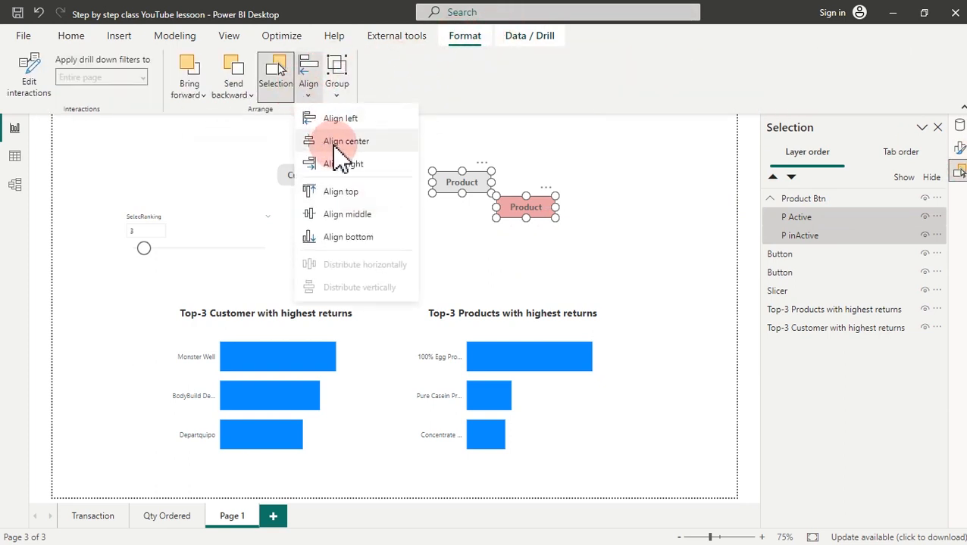
click(339, 142)
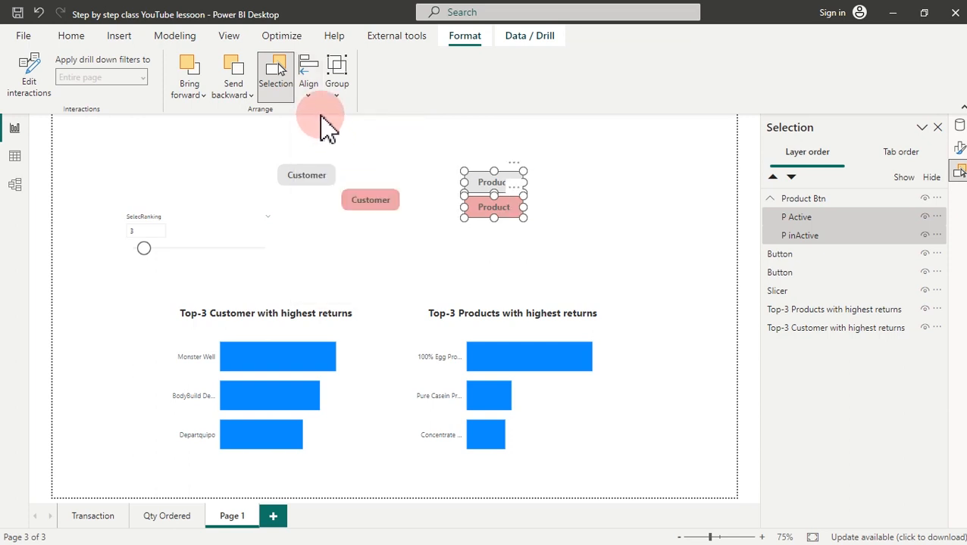
click(310, 91)
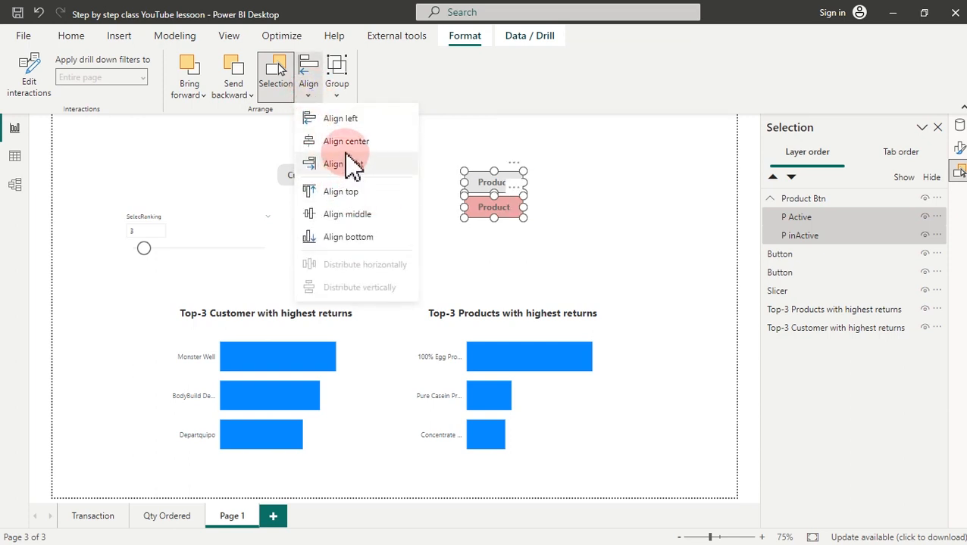
click(356, 214)
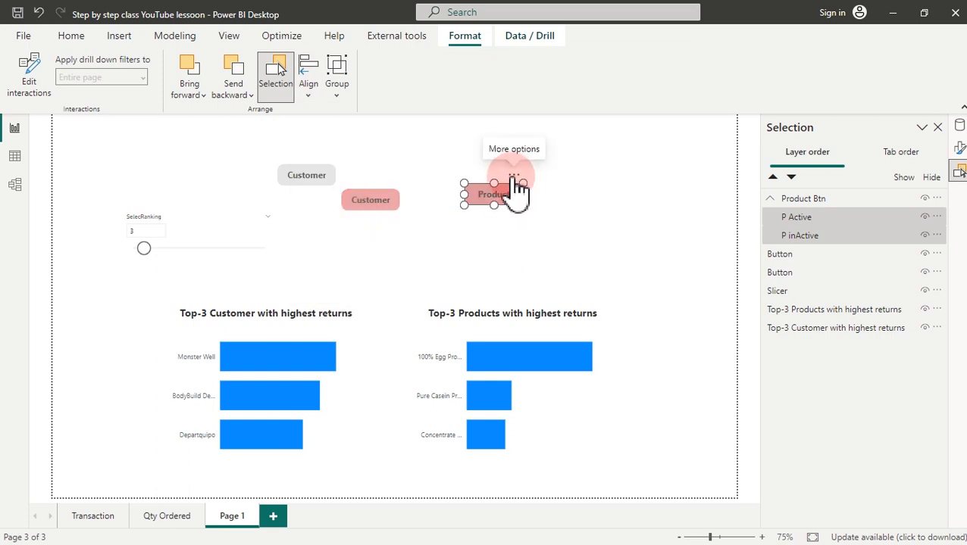
drag(515, 189, 353, 460)
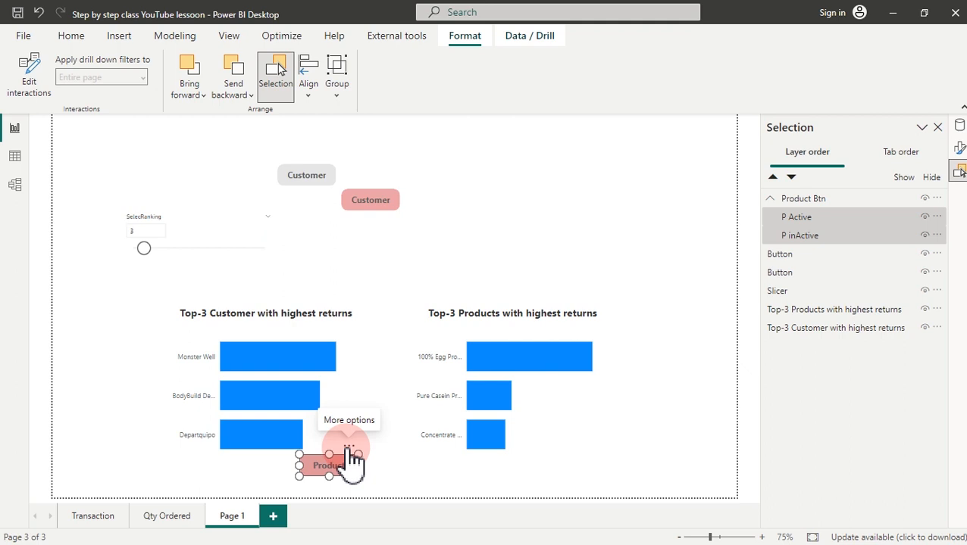
drag(349, 449, 339, 469)
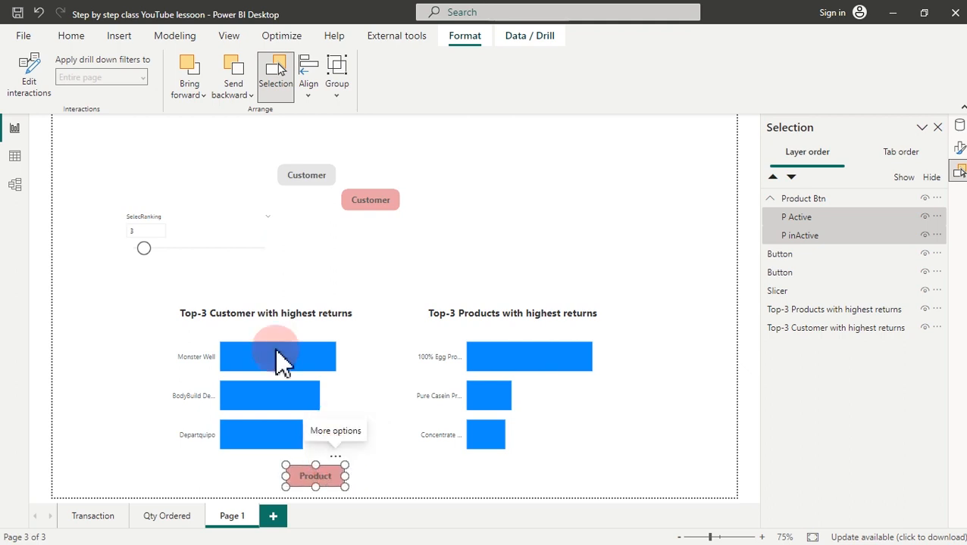
- Group the gray and red Customer buttons above the charts
drag(219, 139, 468, 241)
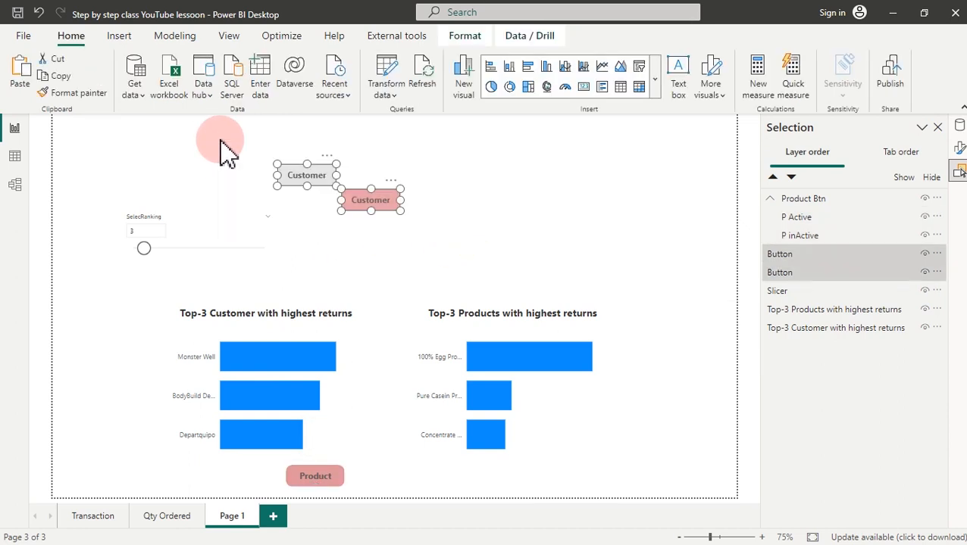
click(785, 265)
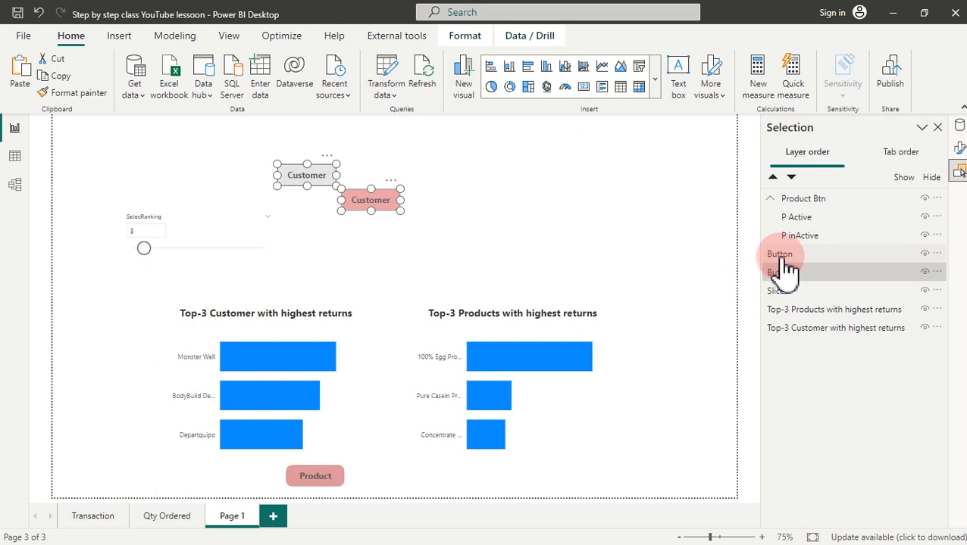
right_click(788, 267)
click(807, 270)
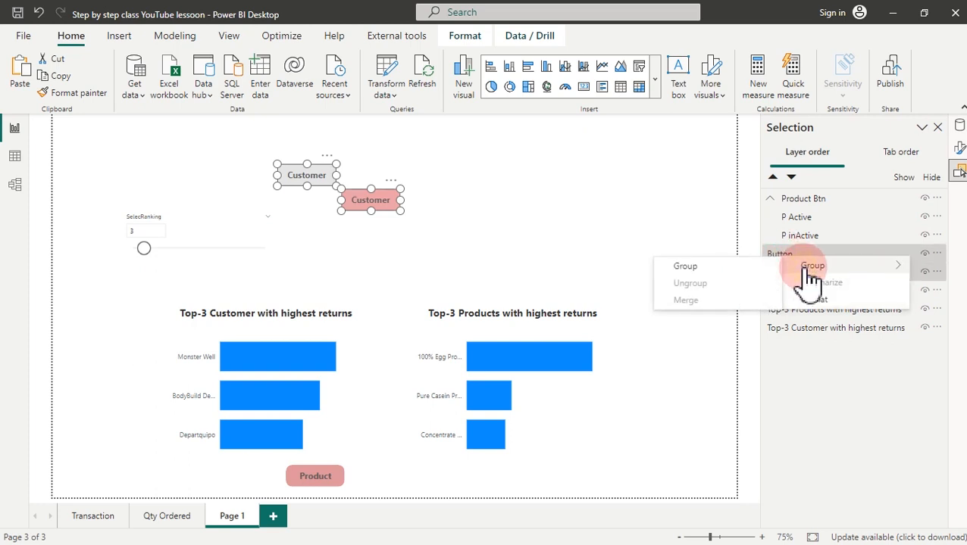
click(691, 266)
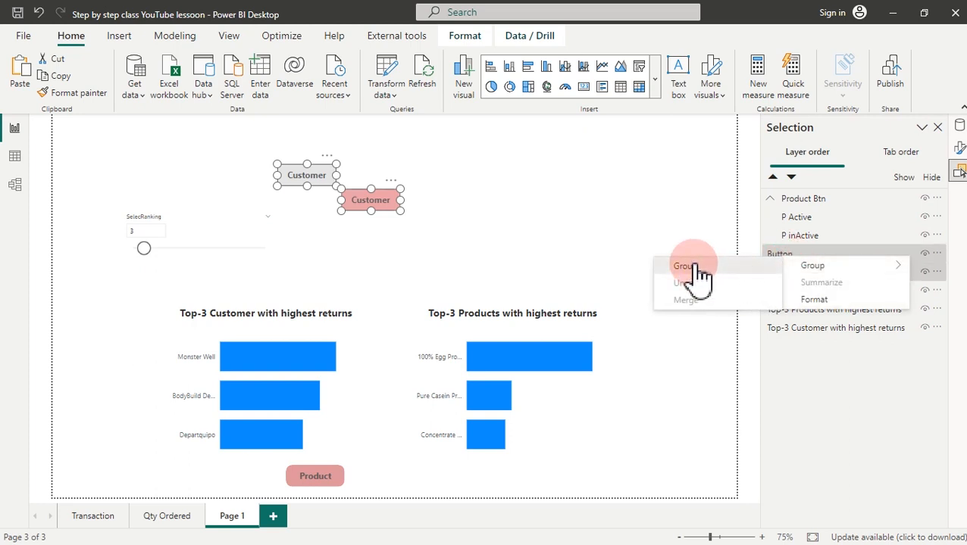
- Rename the new group of Customer buttons as "Customer Btn"
click(793, 200)
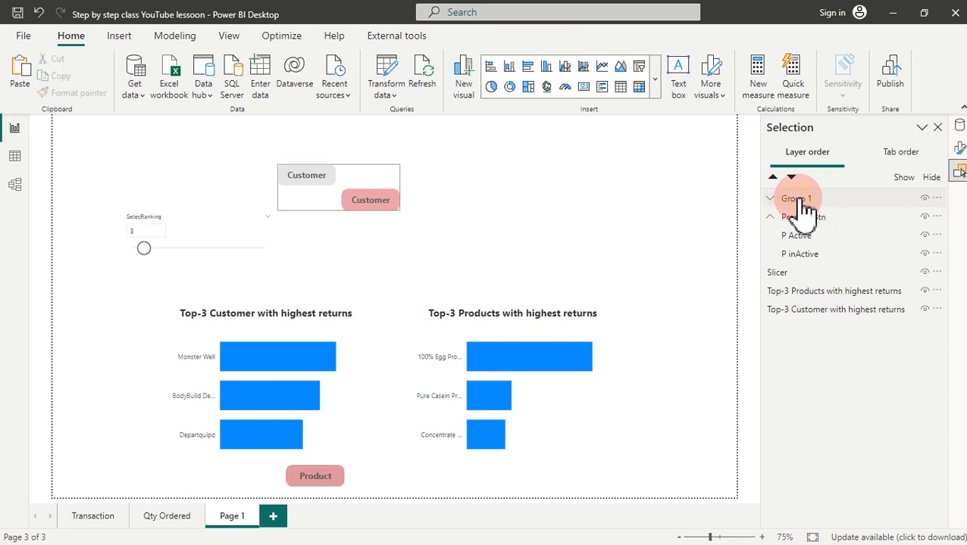
double_click(800, 199)
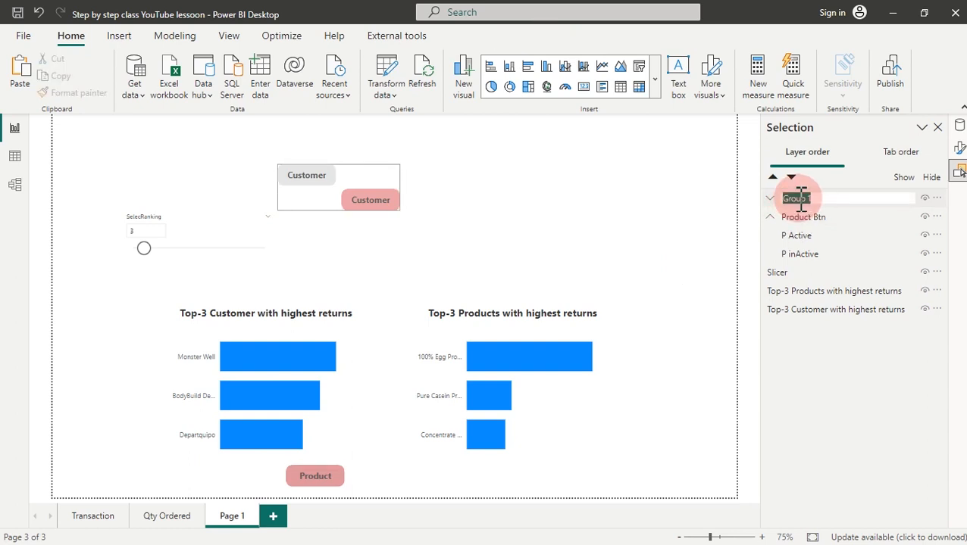
text(Customer Btn)
key(Return)
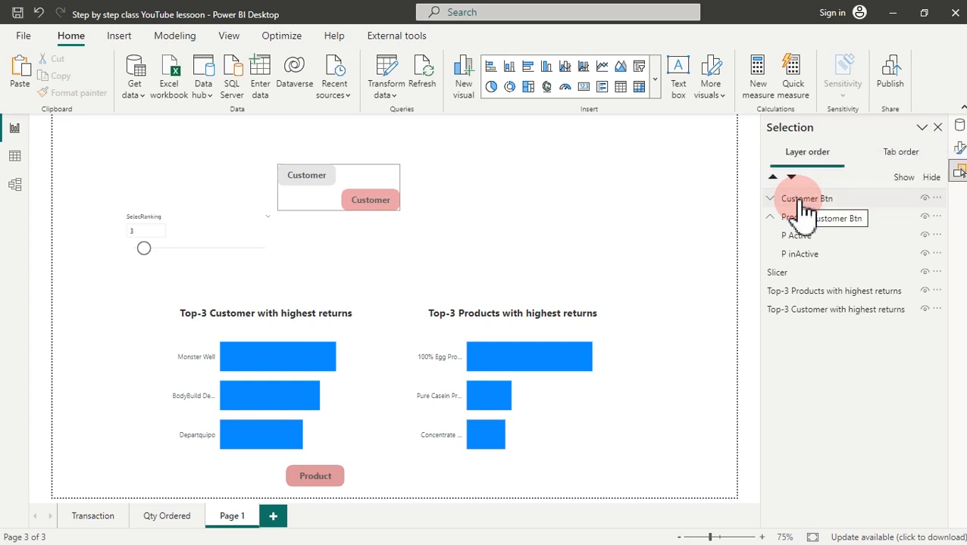
- Rename the red Customer button inside the Customer Btn group as "C Active"
click(802, 203)
click(795, 218)
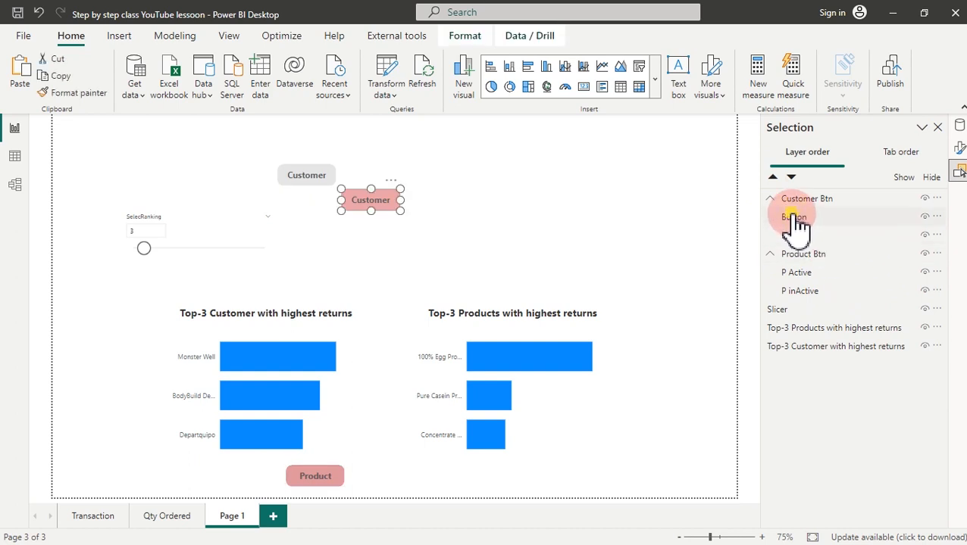
double_click(793, 217)
text(C)
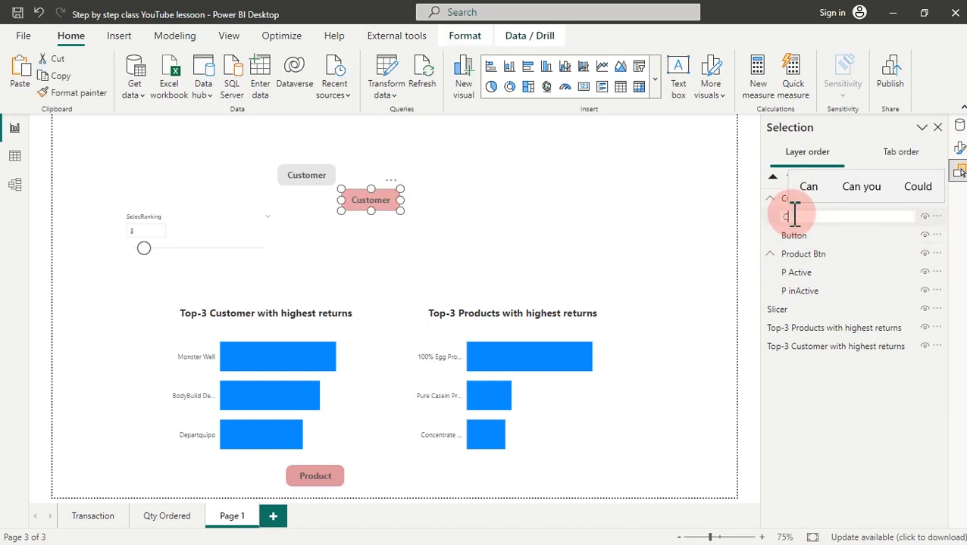
text( Act)
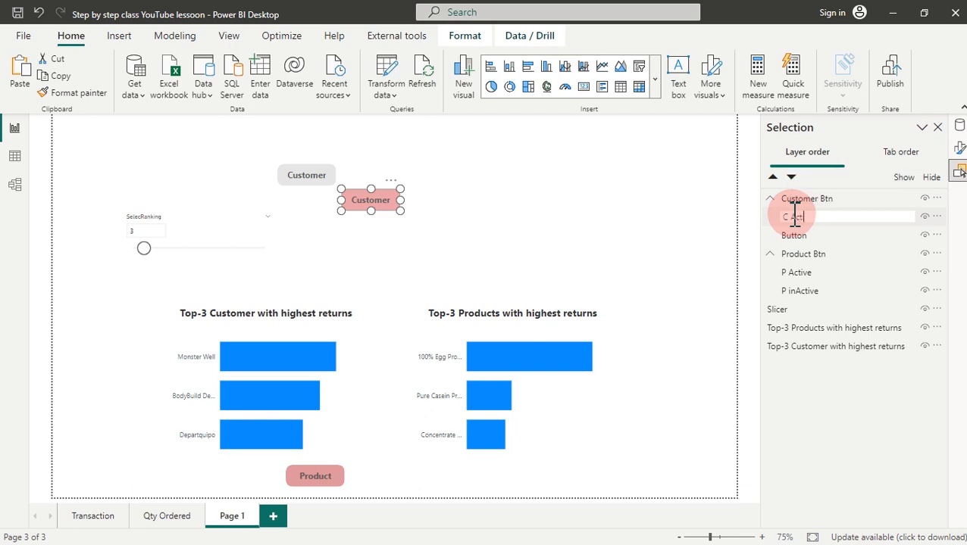
text(ive)
key(Return)
- Rename the gray Customer button inside the Customer Btn group as "C Inactive"
click(795, 237)
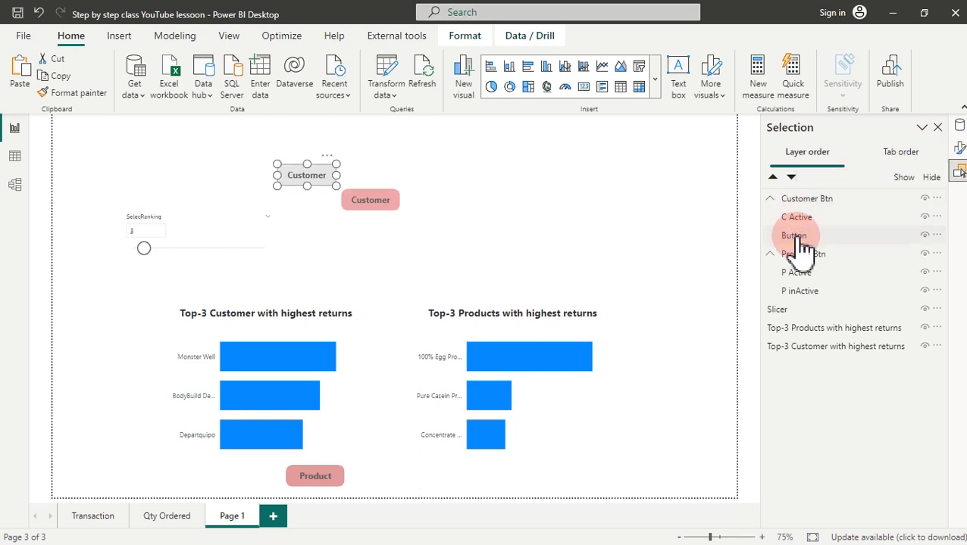
double_click(797, 236)
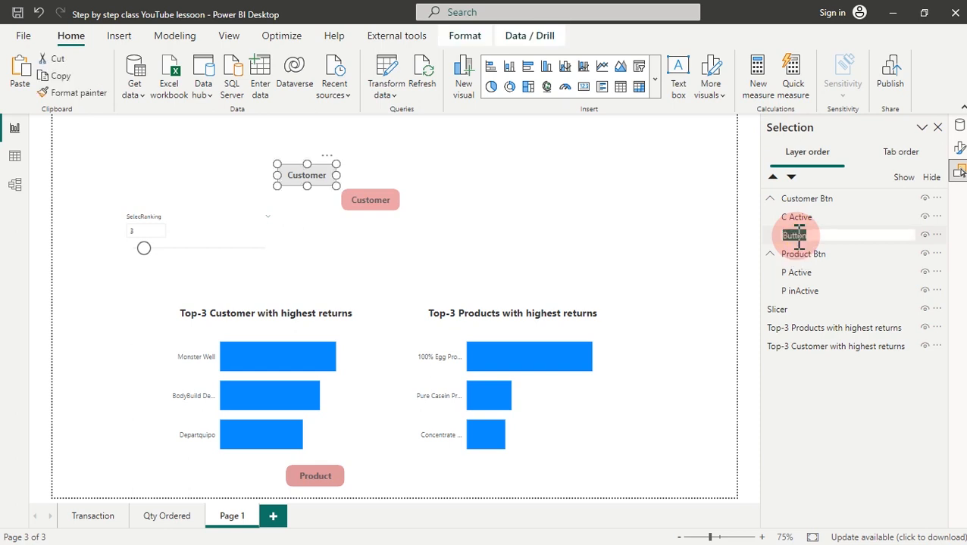
text(C)
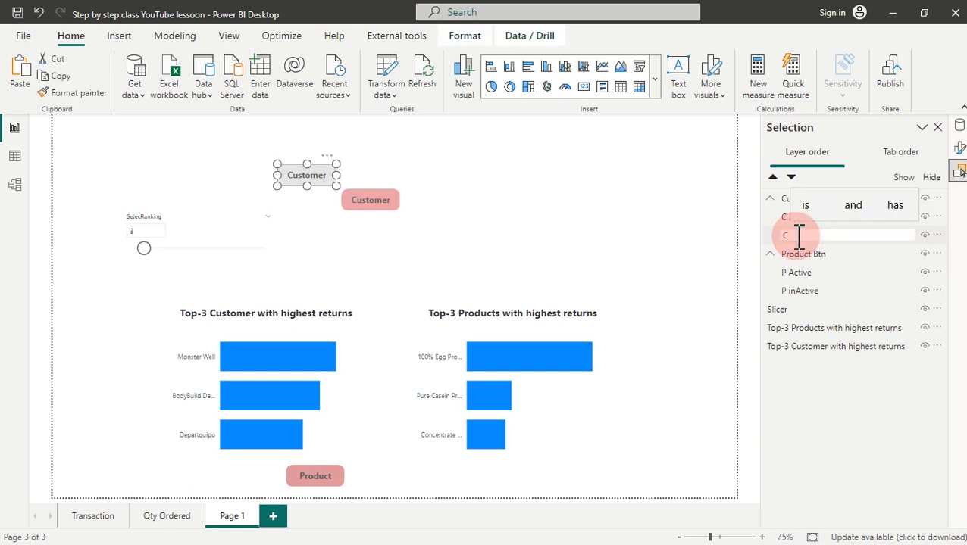
text( Inact)
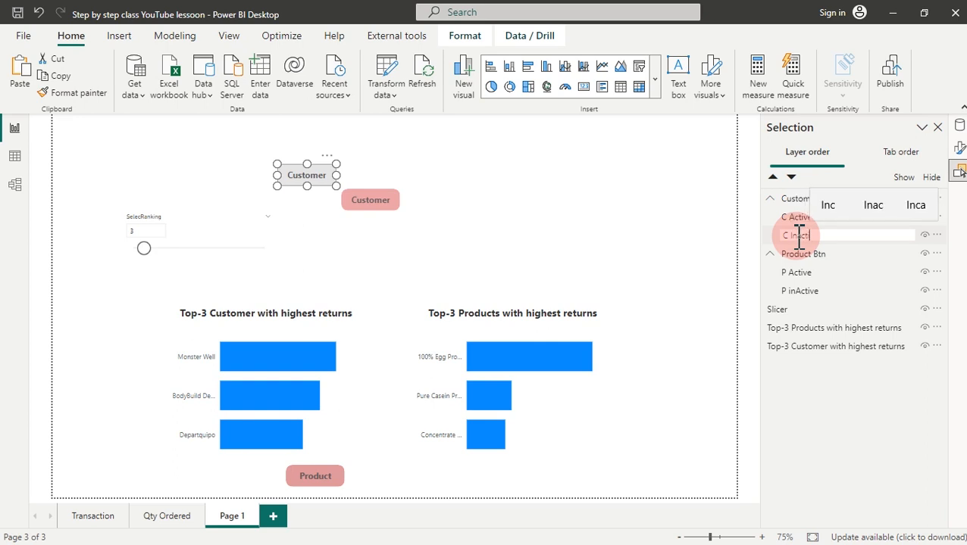
text(ive)
key(Return)
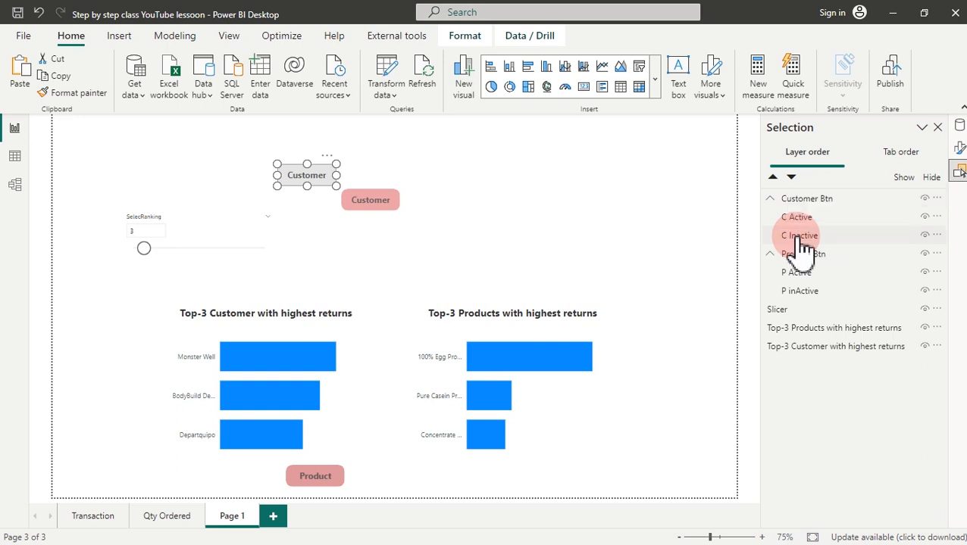
- Stack C Active and C Inactive exactly with center and middle alignment, and move them beside the Product button below the Top-3 Customer chart
click(802, 240)
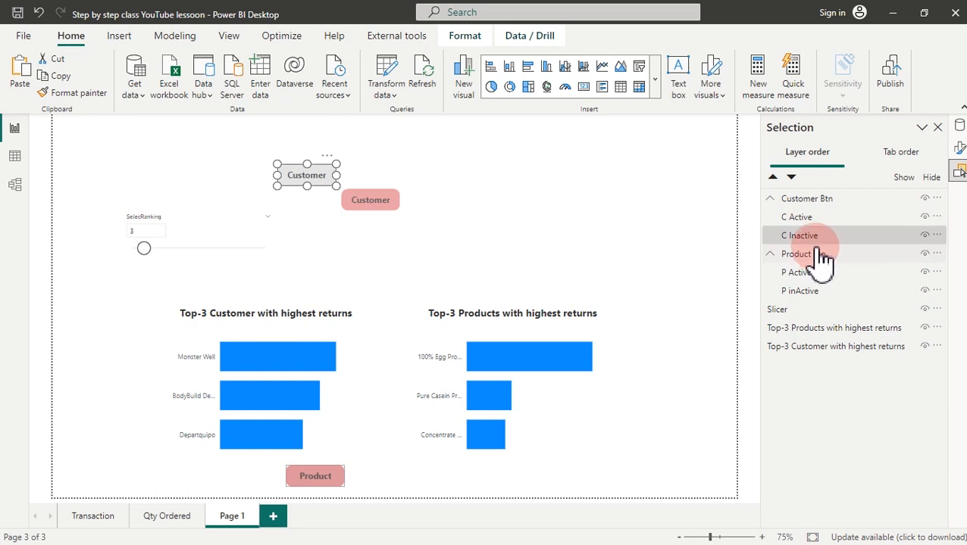
ctrl+click(817, 219)
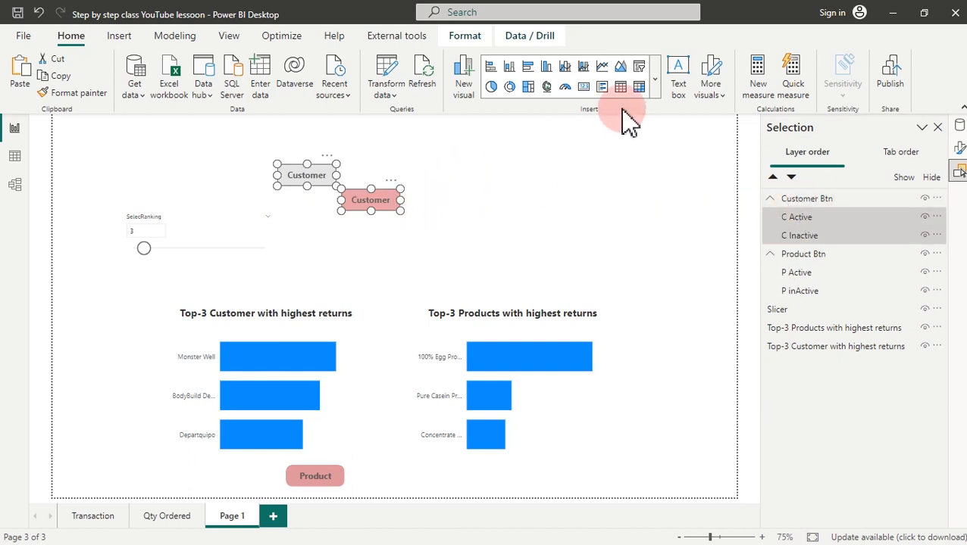
click(465, 38)
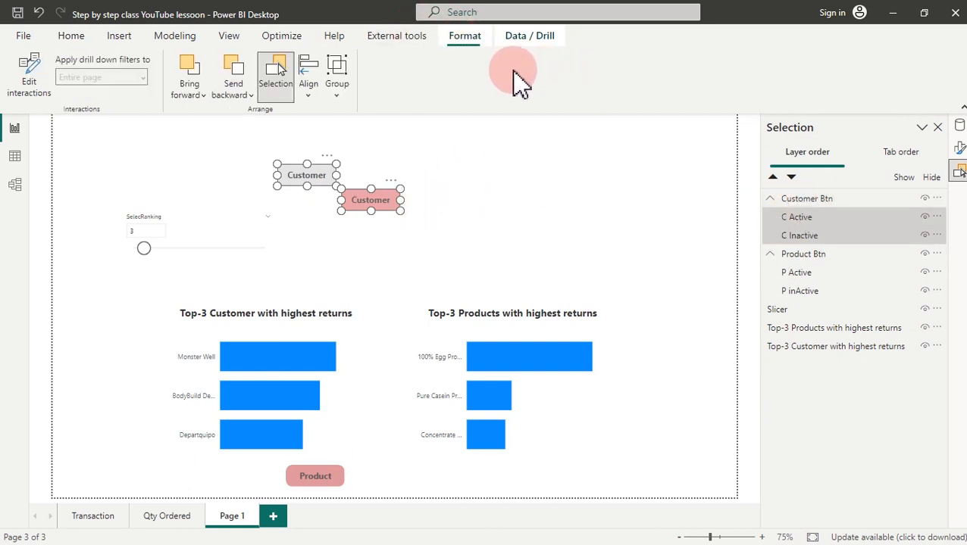
click(311, 85)
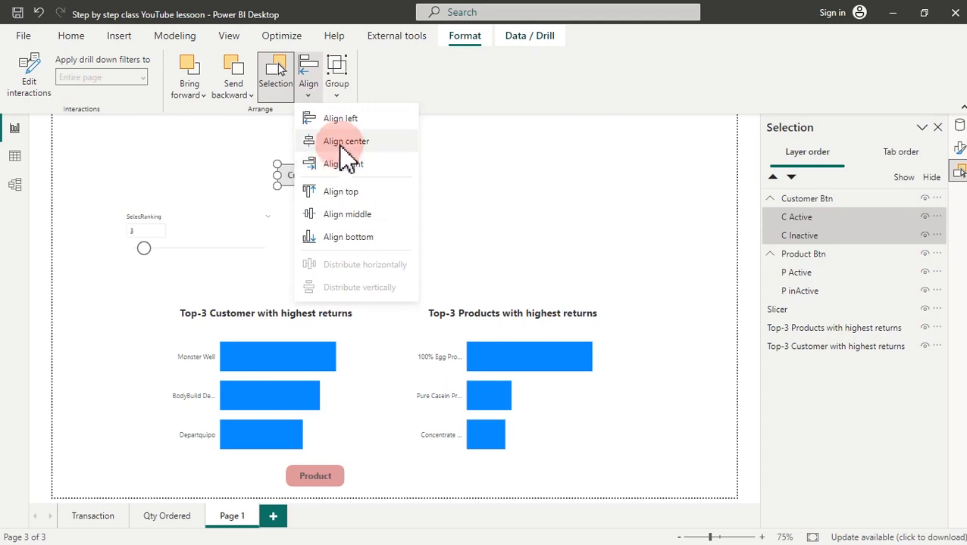
click(342, 141)
click(309, 92)
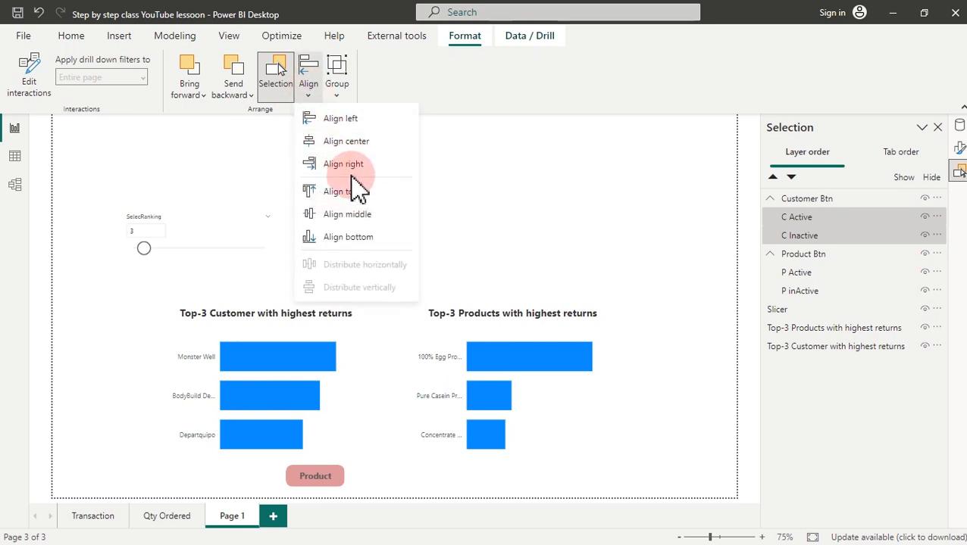
click(346, 213)
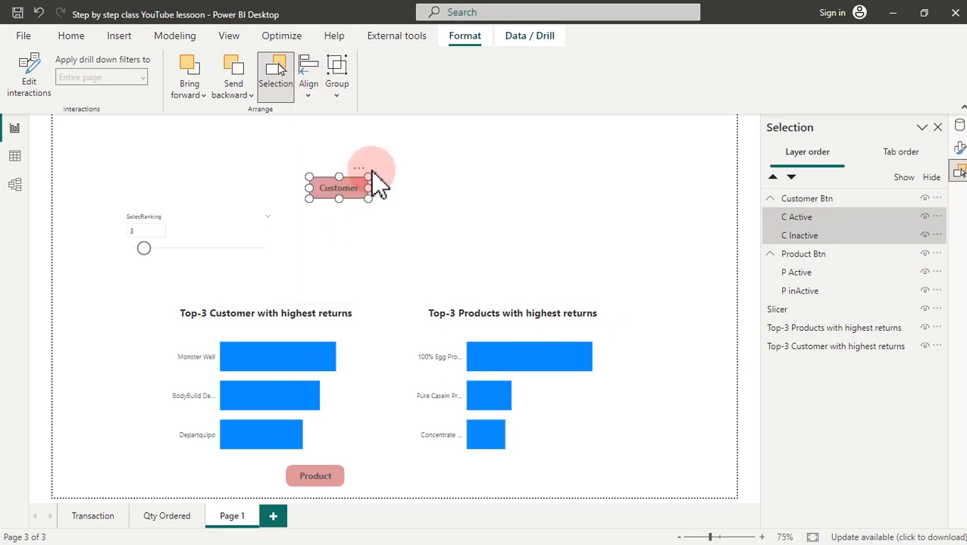
drag(305, 257, 260, 478)
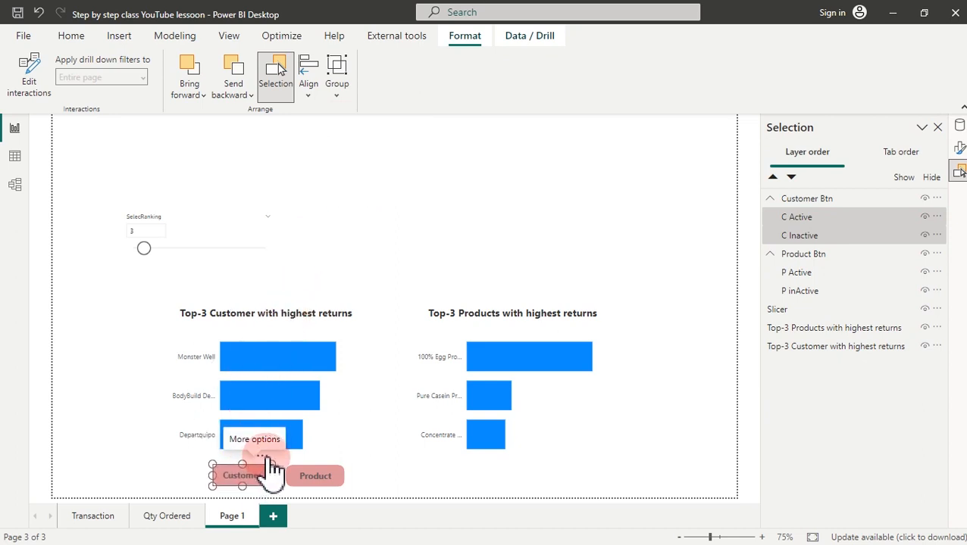
click(363, 258)
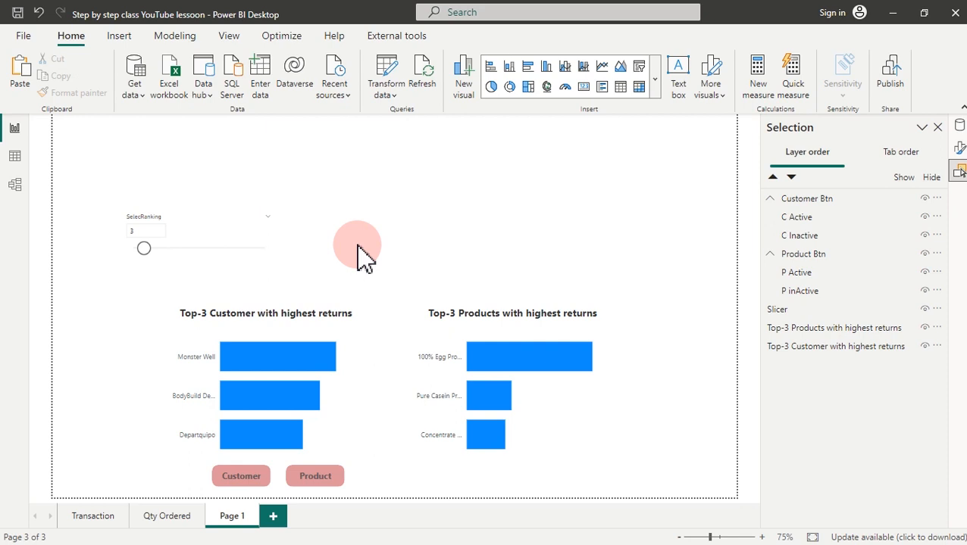
- Hide the C Active and P inActive buttons so the gray Customer and red Product buttons show
click(478, 334)
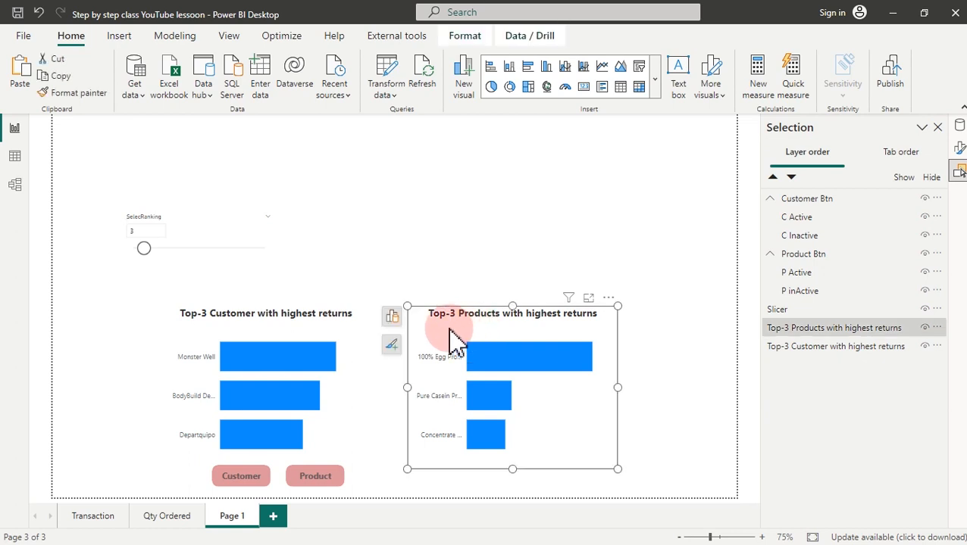
click(921, 331)
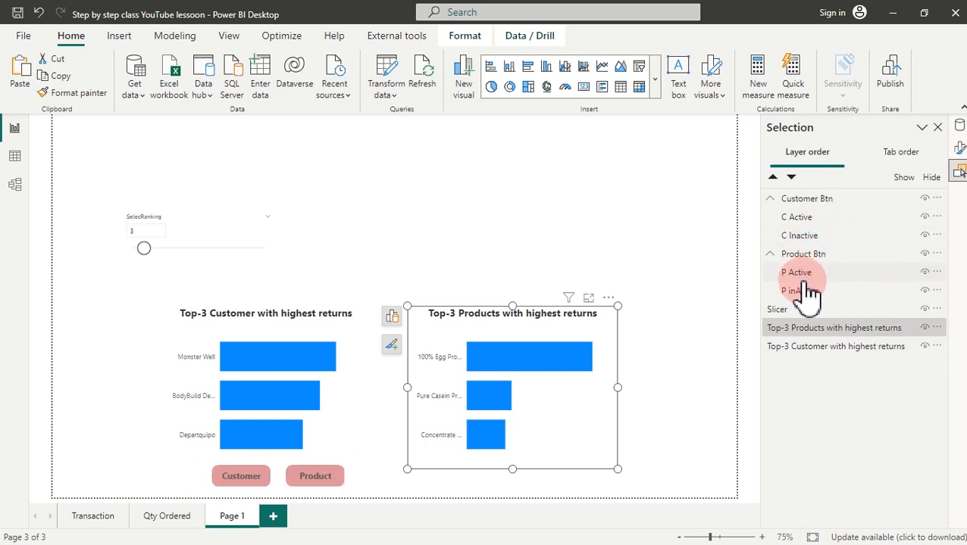
click(924, 217)
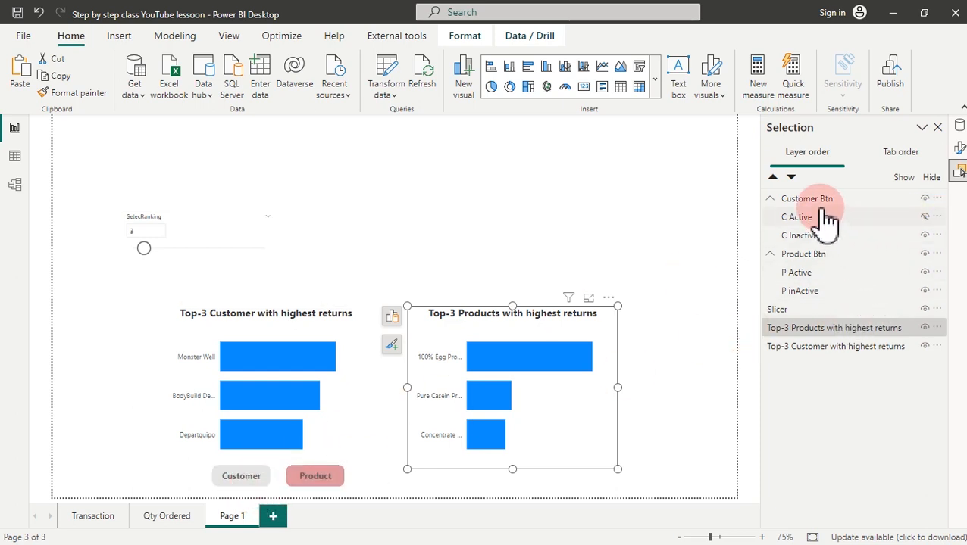
click(771, 199)
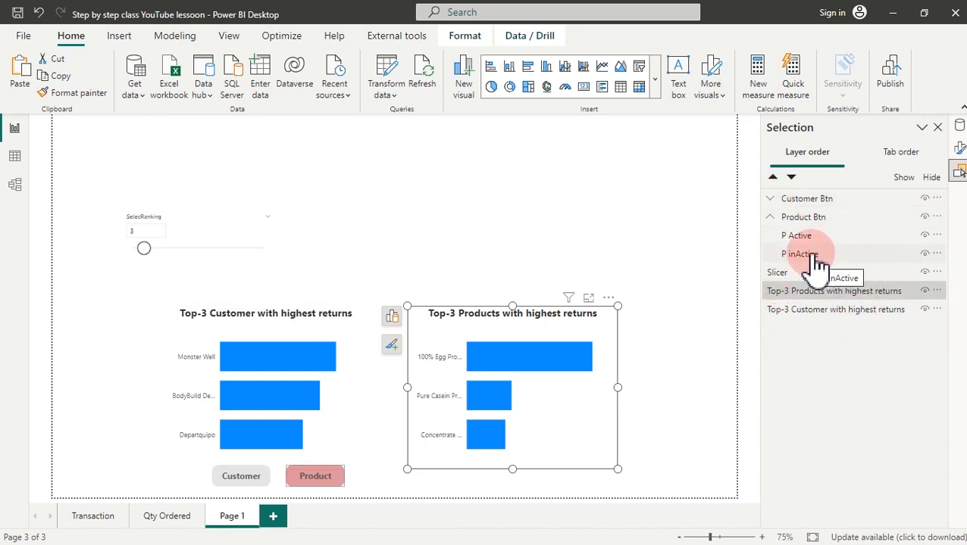
click(924, 254)
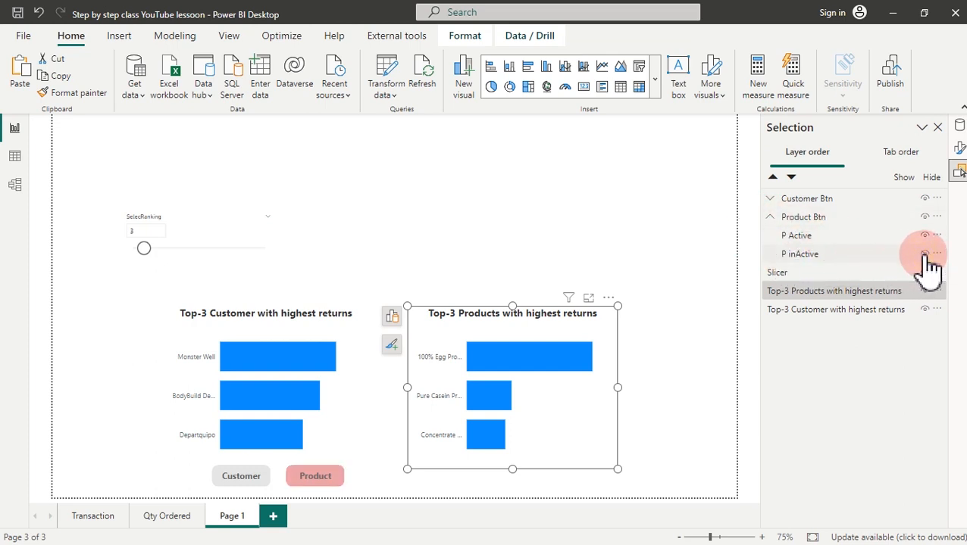
- Add a bookmark named "Active Product" with the Product Btn group and the Top-3 Products chart selected
click(833, 294)
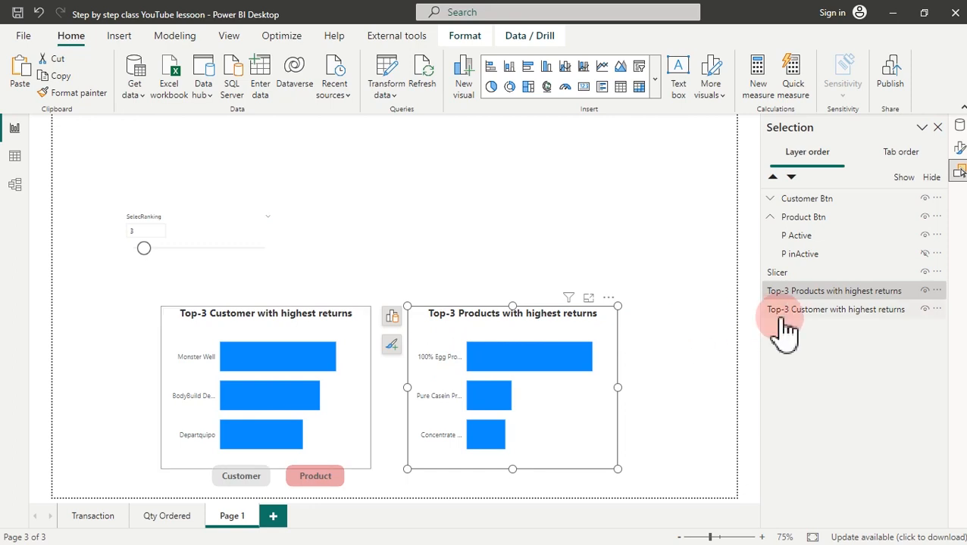
click(804, 219)
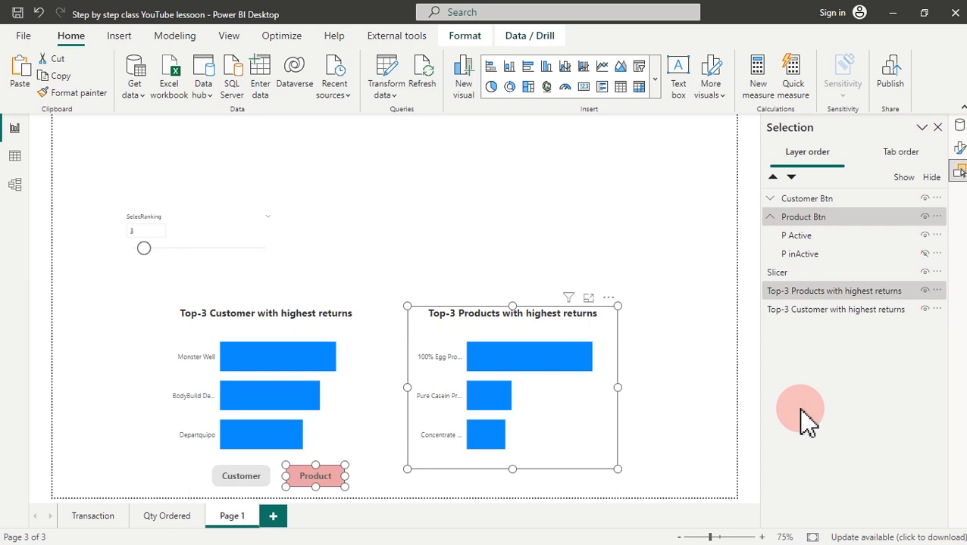
click(229, 40)
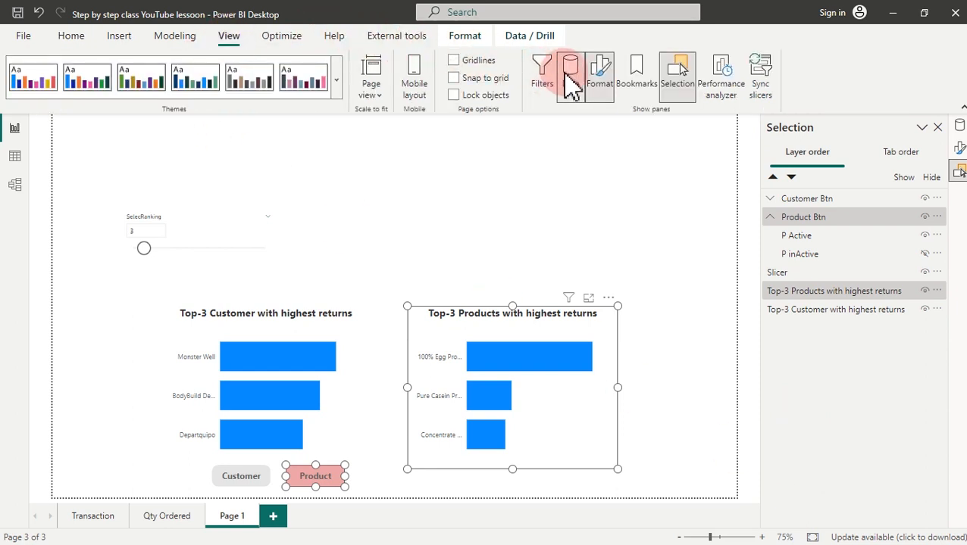
click(636, 75)
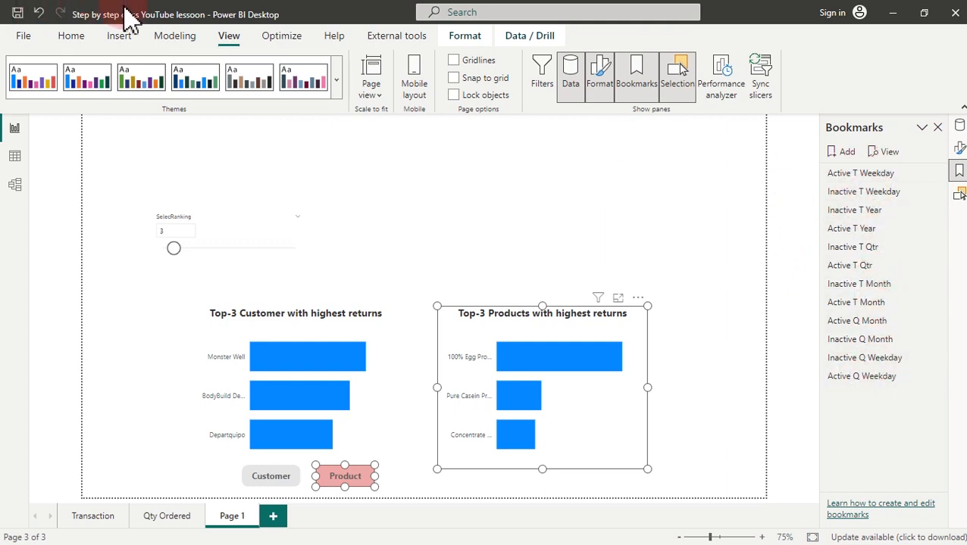
click(847, 153)
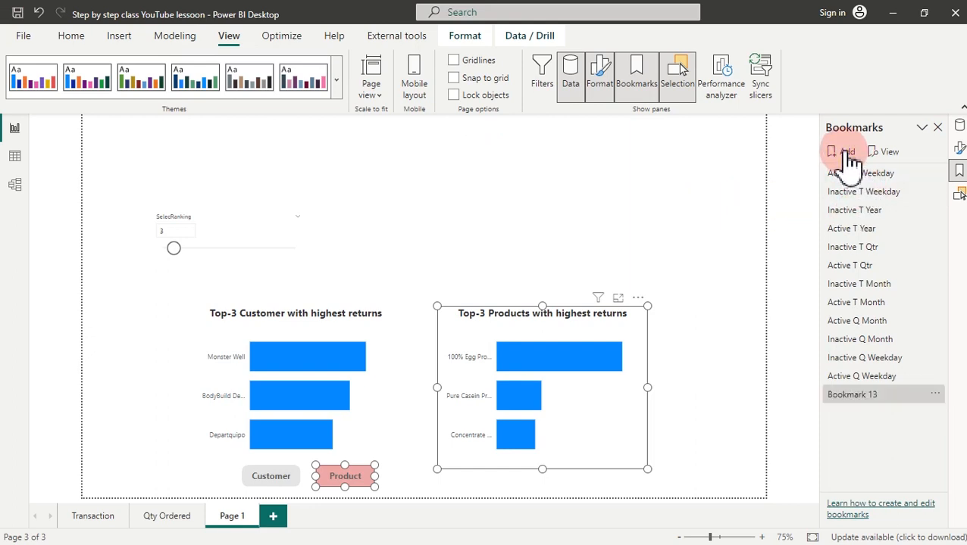
click(856, 392)
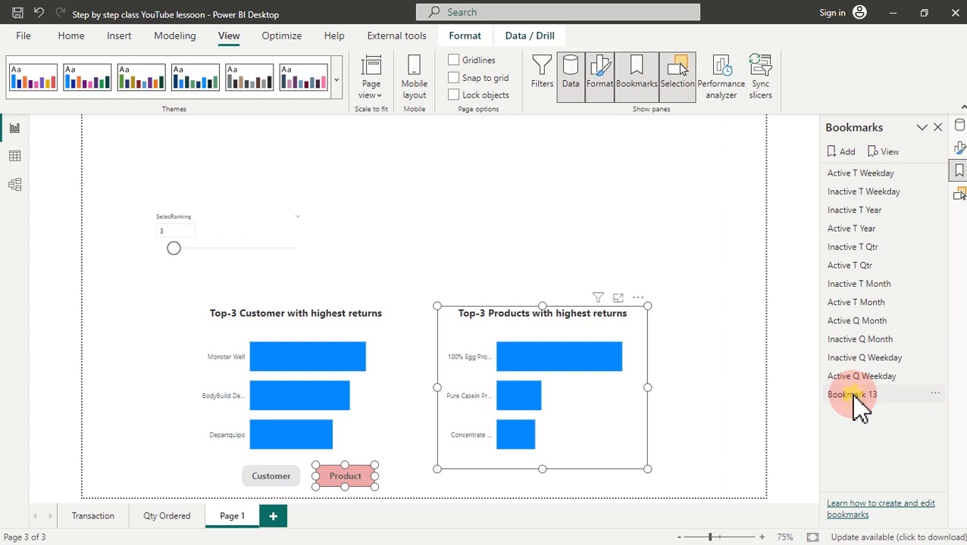
double_click(856, 394)
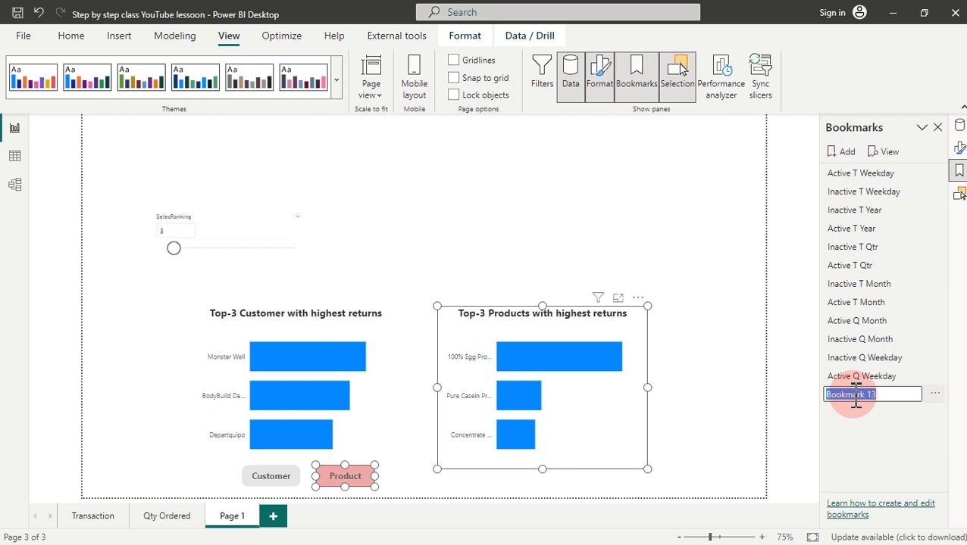
text(Active Product)
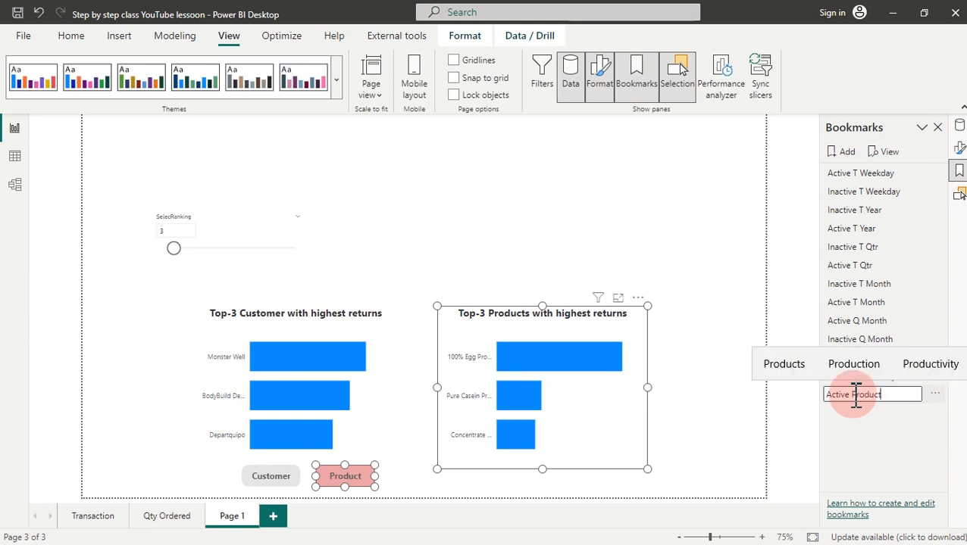
key(Return)
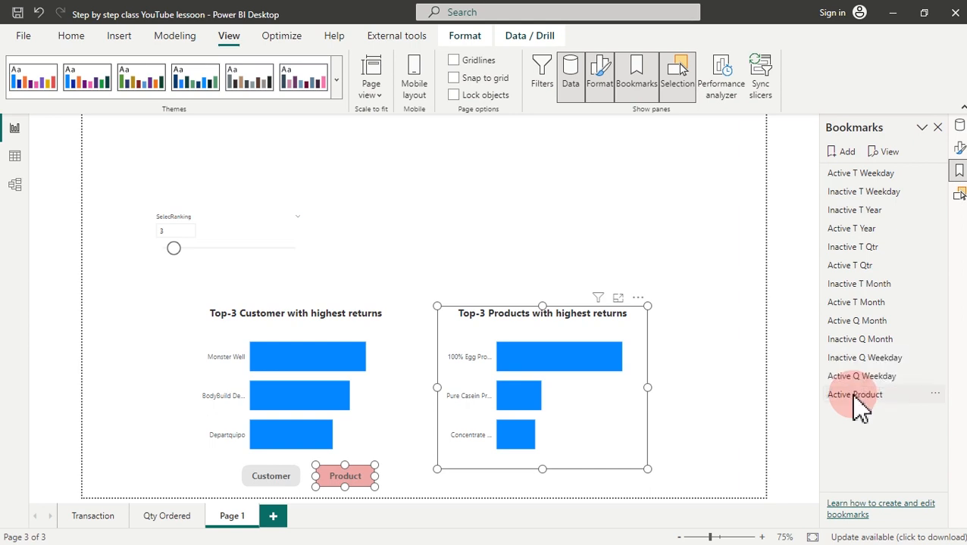
- Exclude Data from the Active Product bookmark and update it
click(935, 397)
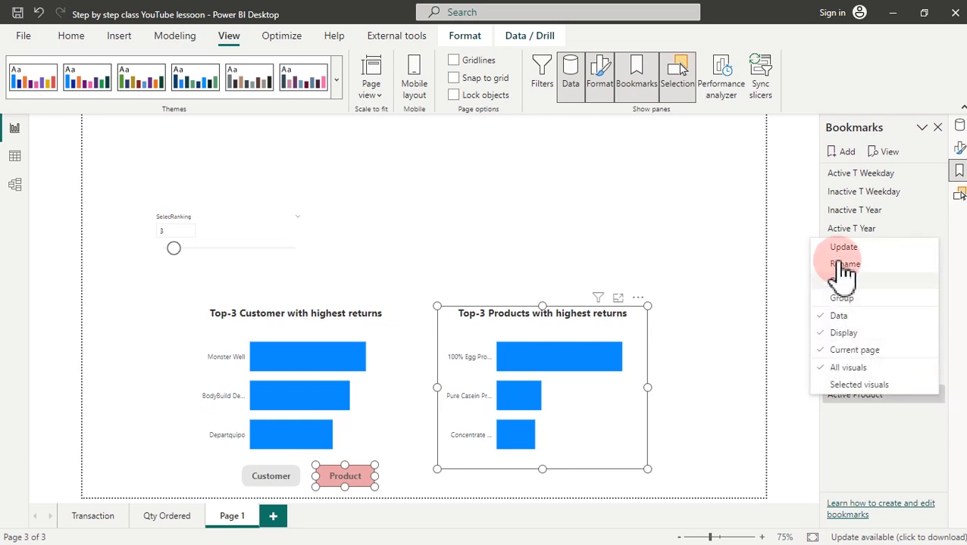
click(839, 316)
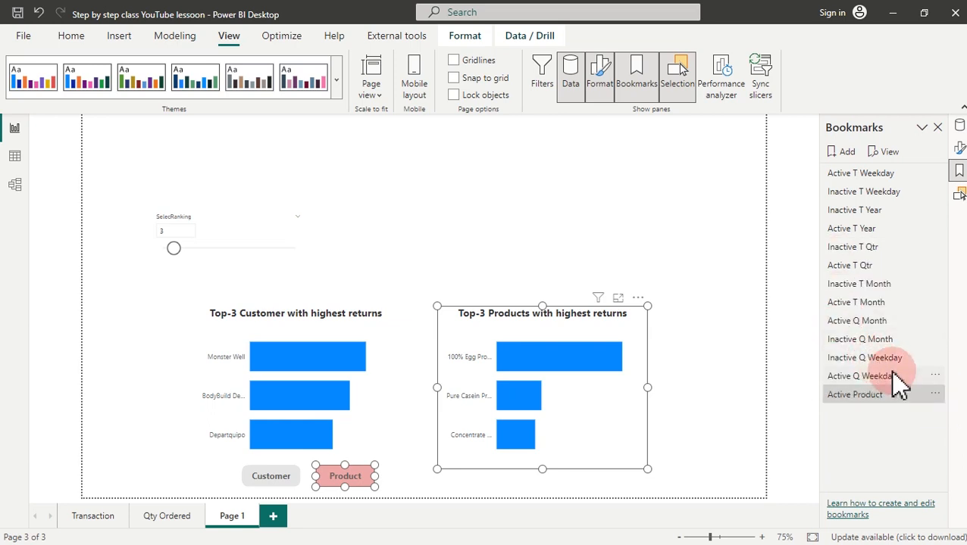
click(935, 395)
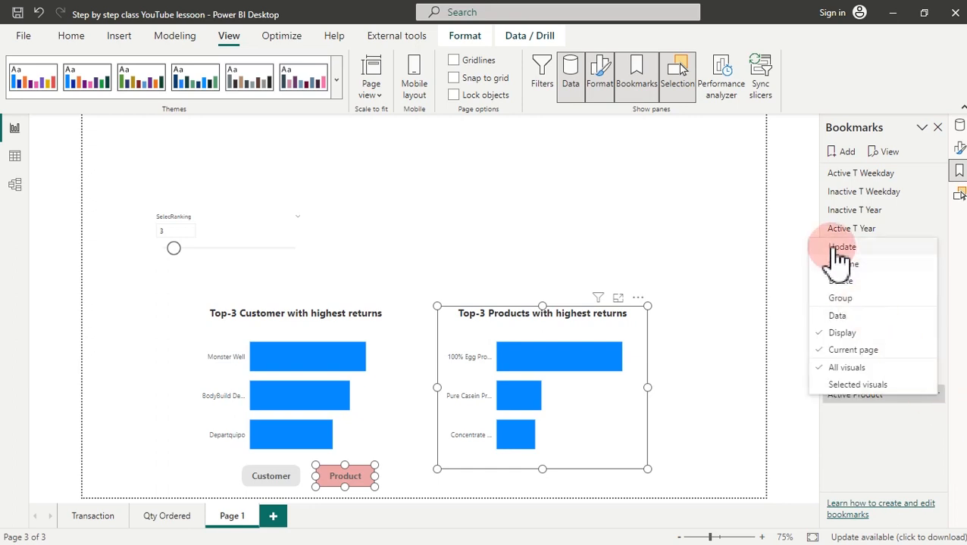
click(842, 253)
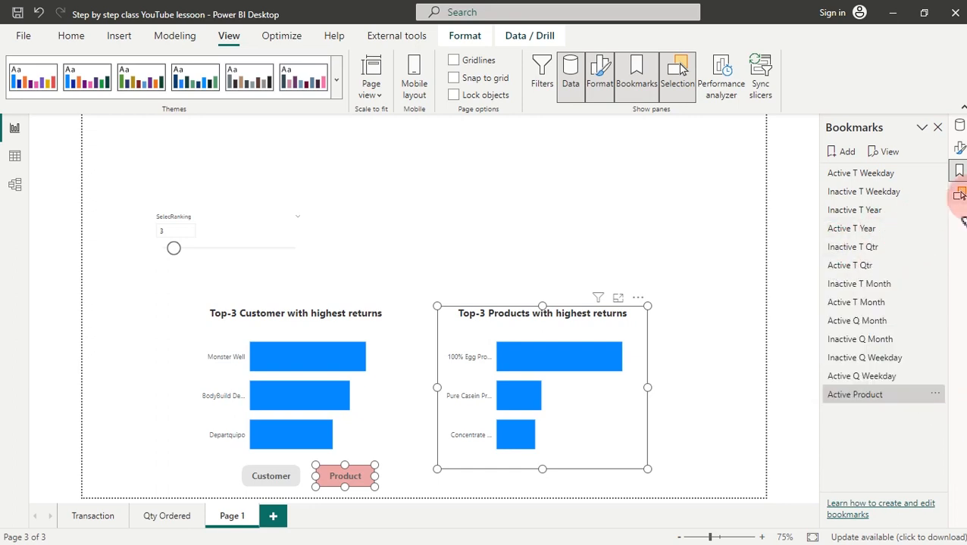
- Hide the Top-3 Products chart and swap P Active for P inActive, keeping the chart and the Product Btn group selected
click(959, 197)
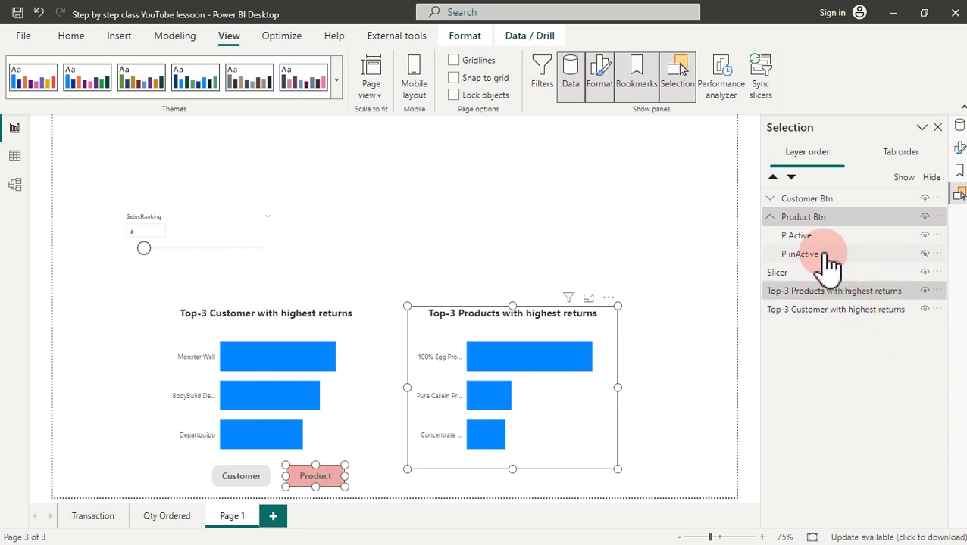
click(924, 290)
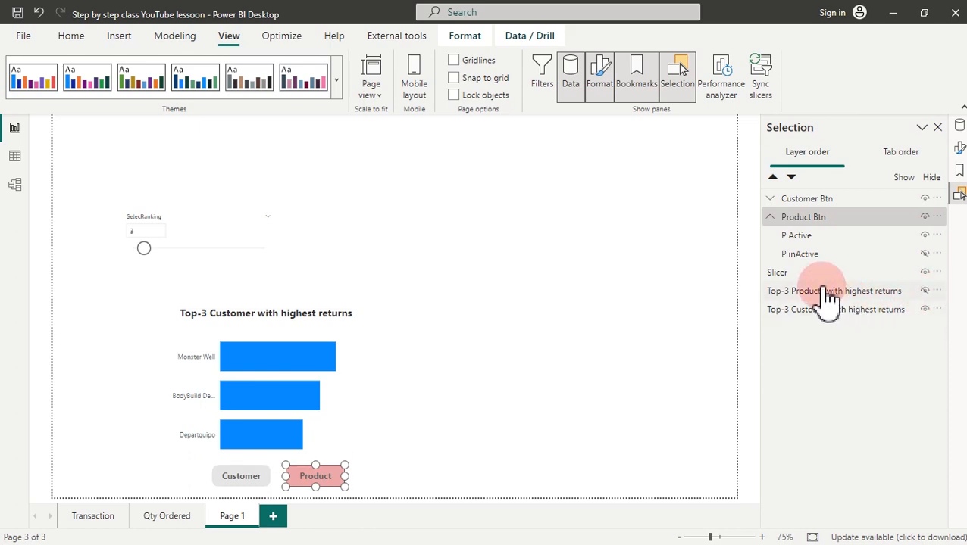
click(924, 236)
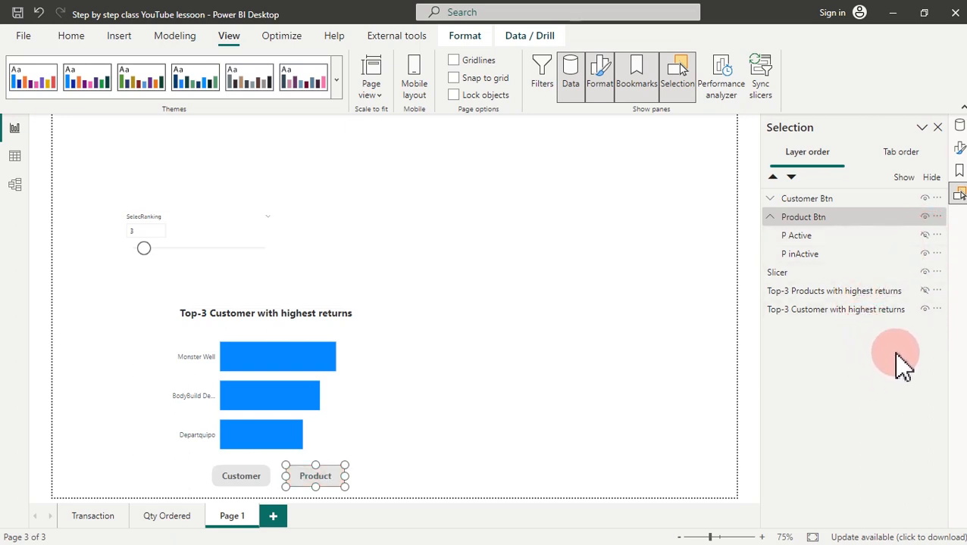
click(883, 292)
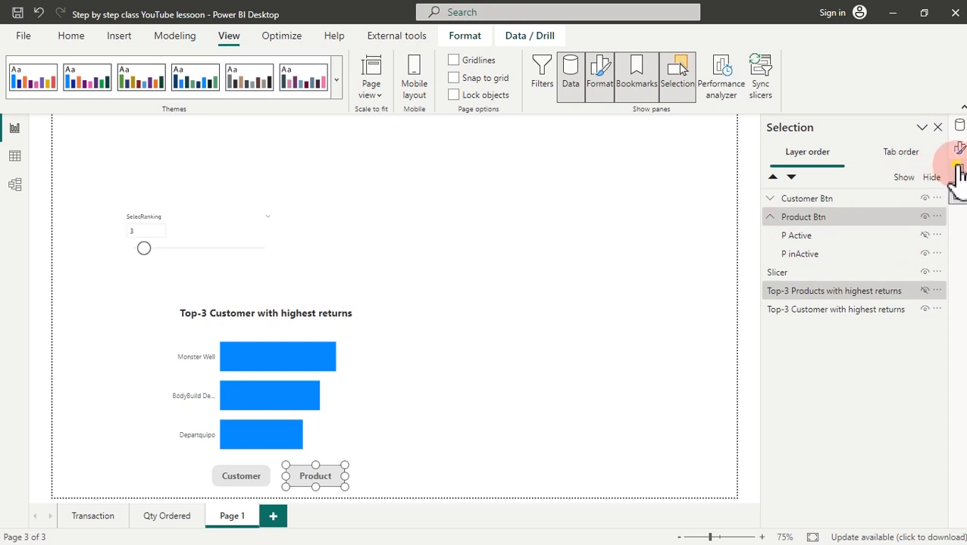
- Add a bookmark of the hidden-chart, gray-button state and name it "Inactive Product"
click(958, 170)
click(842, 154)
click(855, 414)
double_click(850, 415)
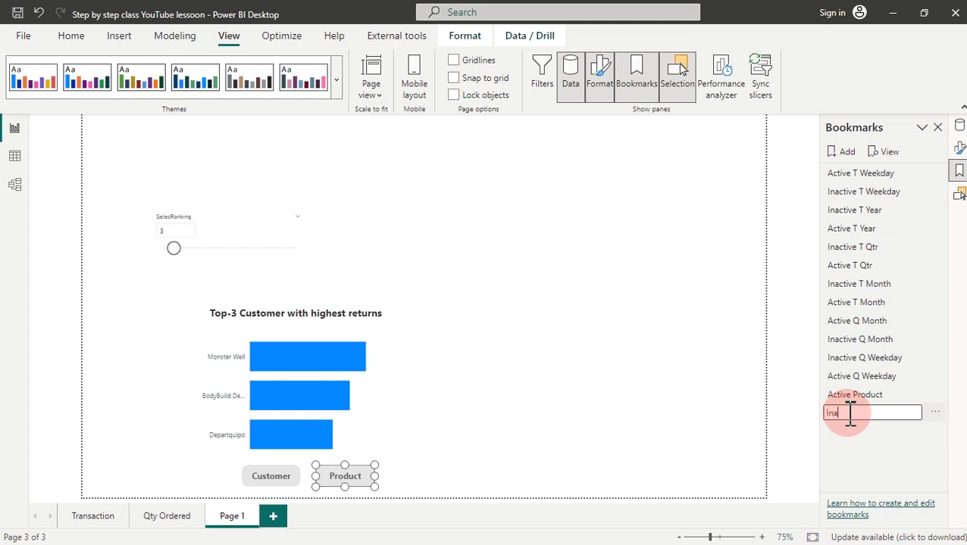
text(Inactive Procuct)
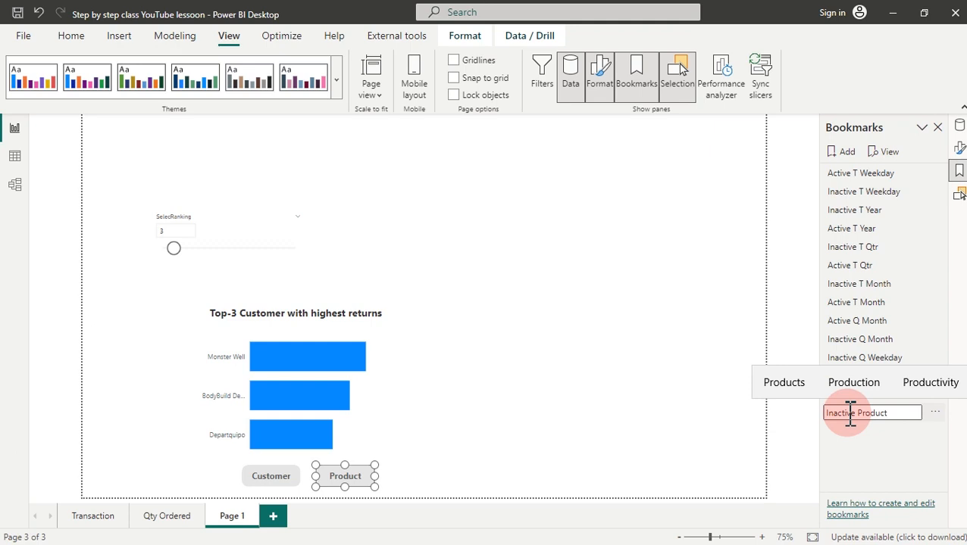
key(Return)
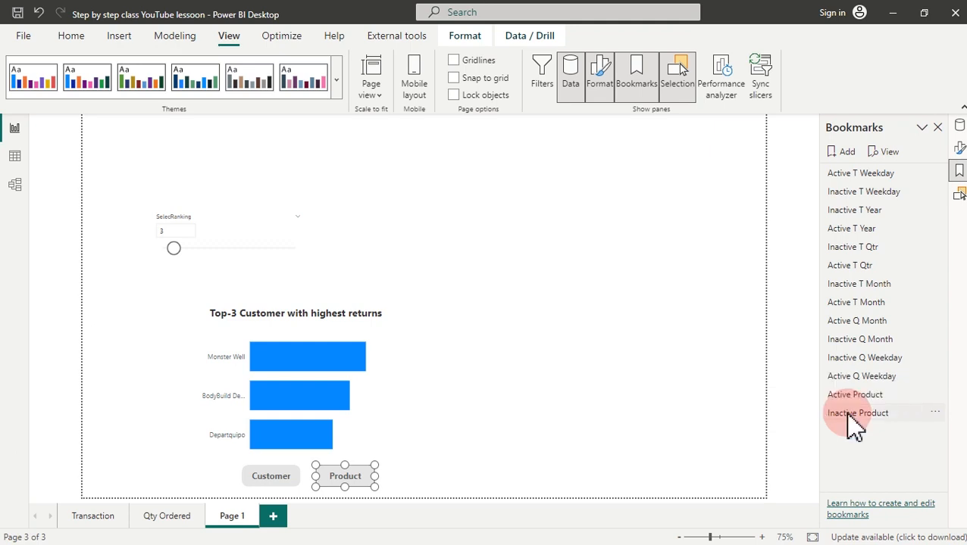
- Exclude Data from the Inactive Product bookmark and update it, testing the switch between Active Product and Inactive Product
click(936, 413)
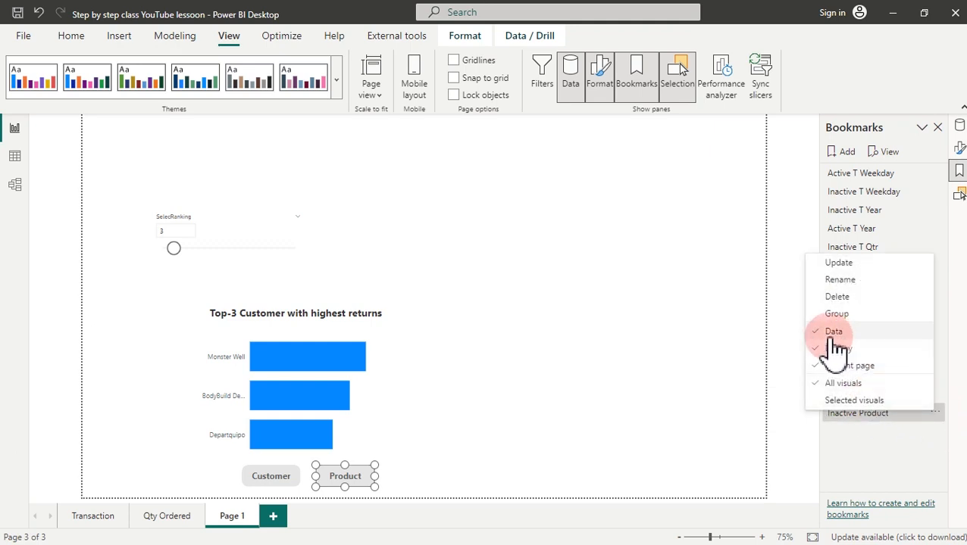
click(827, 333)
click(937, 412)
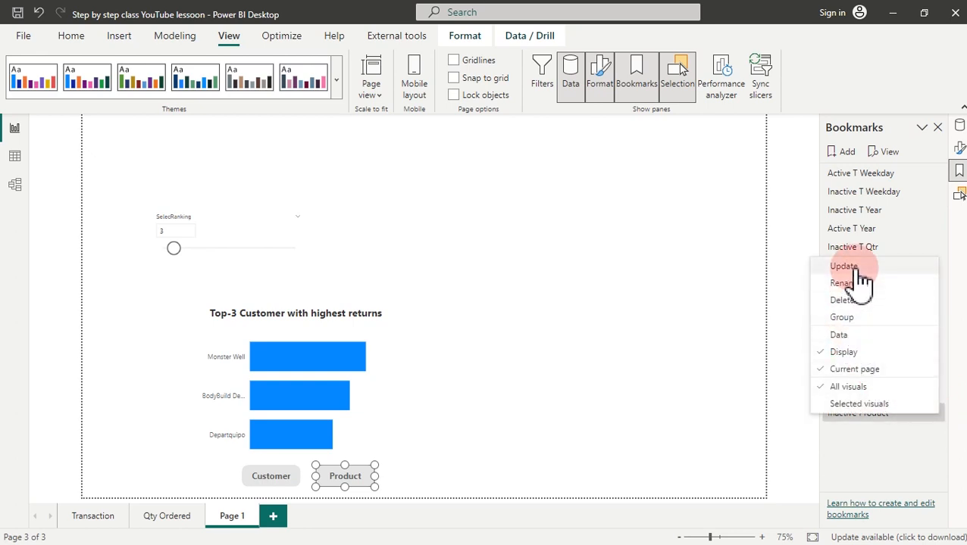
click(858, 277)
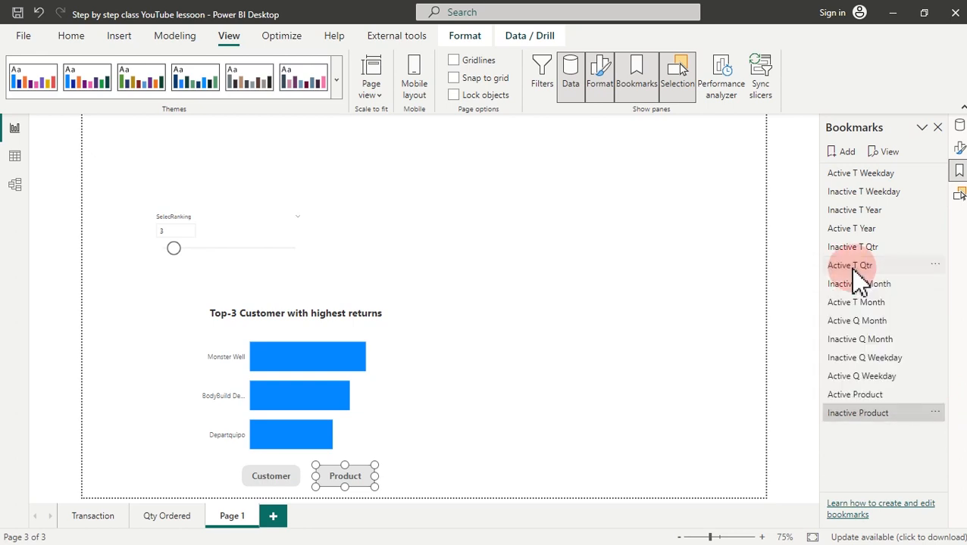
click(862, 396)
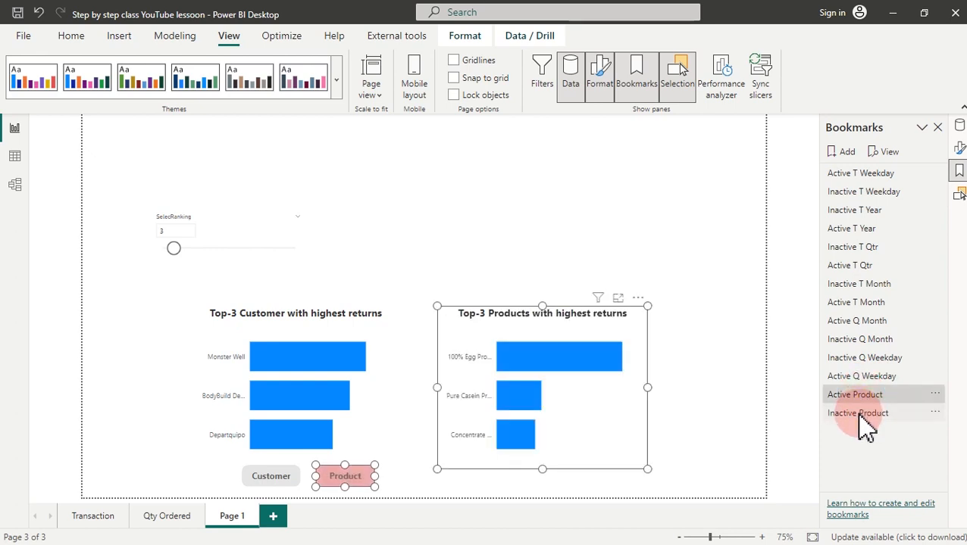
click(859, 414)
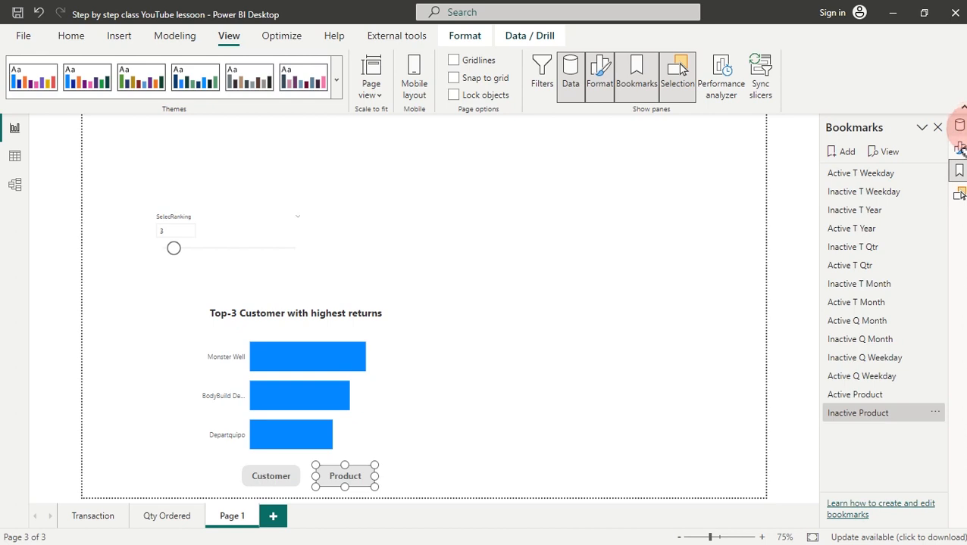
- Hide the Top-3 Customer chart and select it together with the Customer Btn group
click(959, 195)
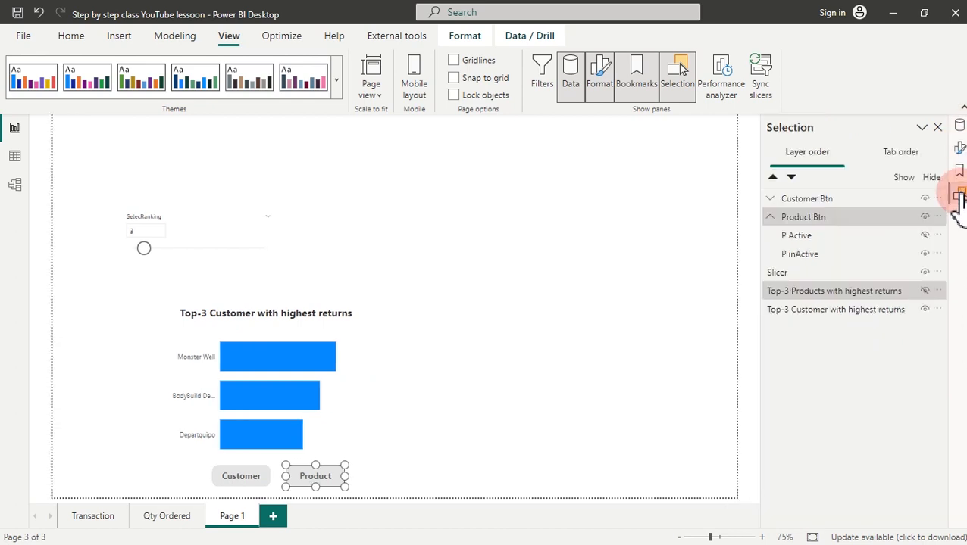
click(852, 294)
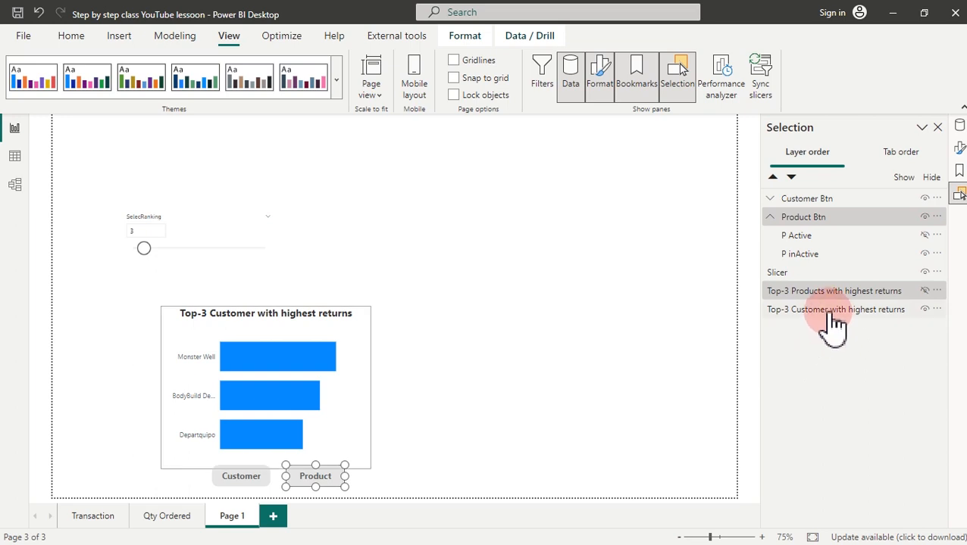
click(874, 311)
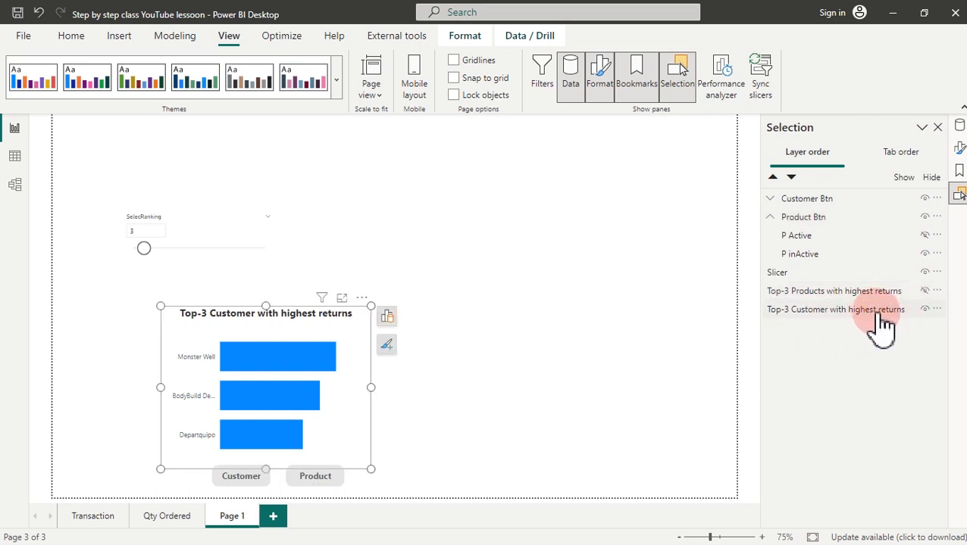
click(926, 310)
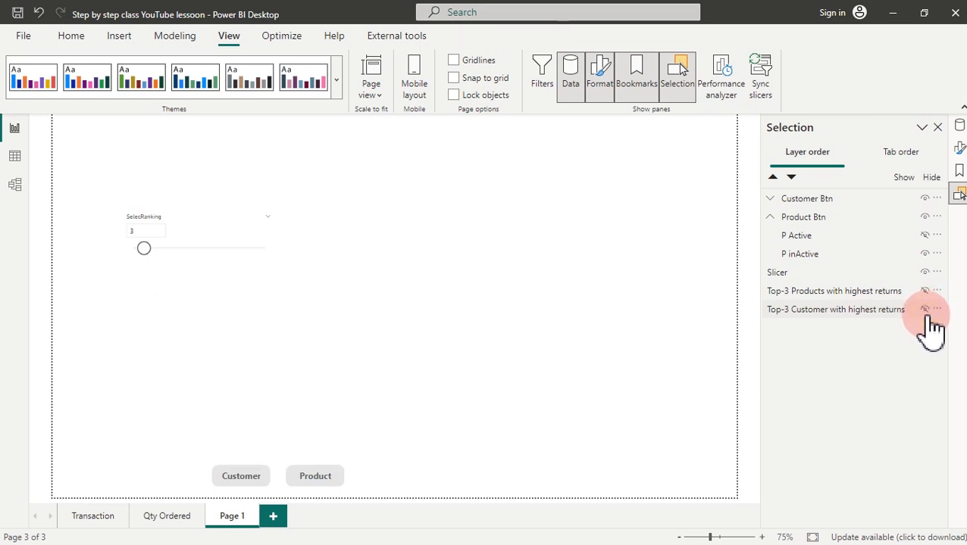
click(848, 312)
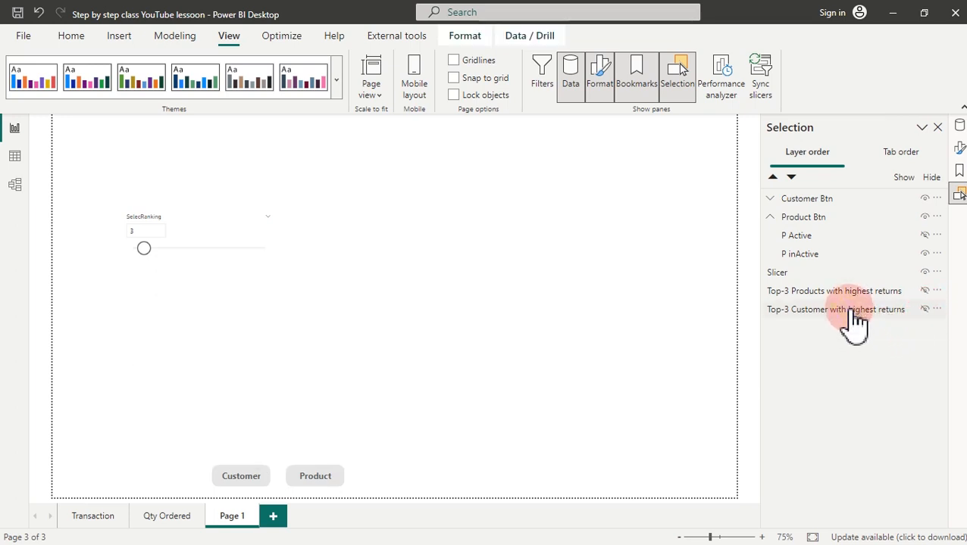
click(770, 199)
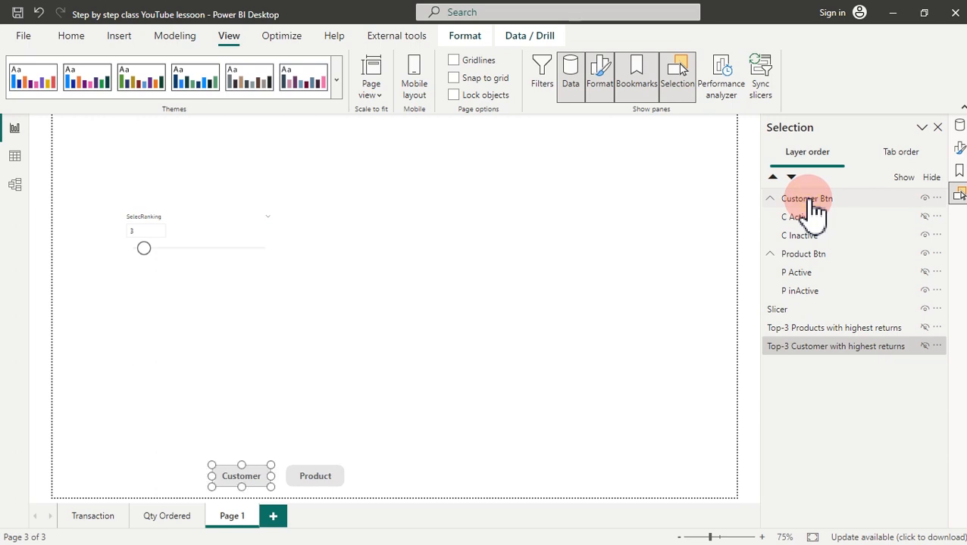
click(811, 200)
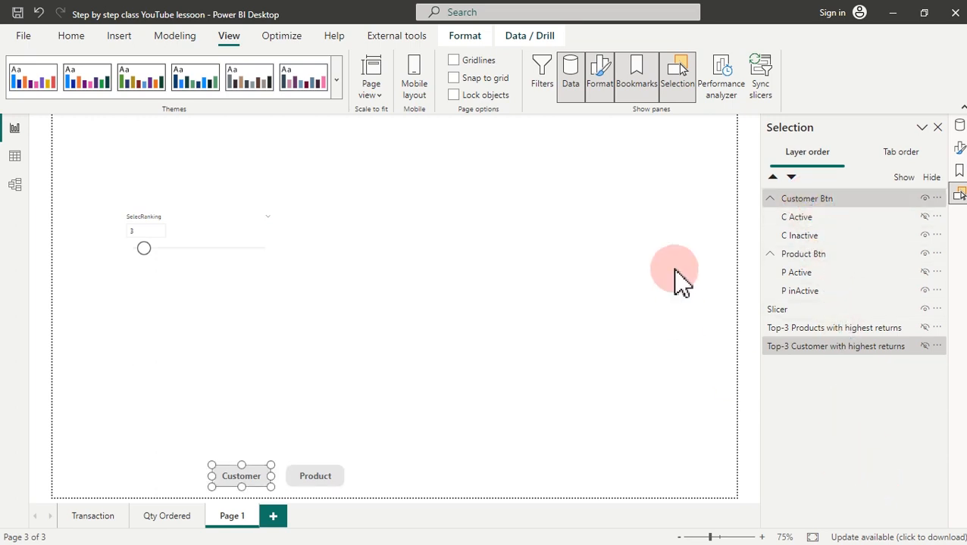
- Add a bookmark of the hidden Top-3 Customer chart state and name it "Inactive Customer"
click(958, 173)
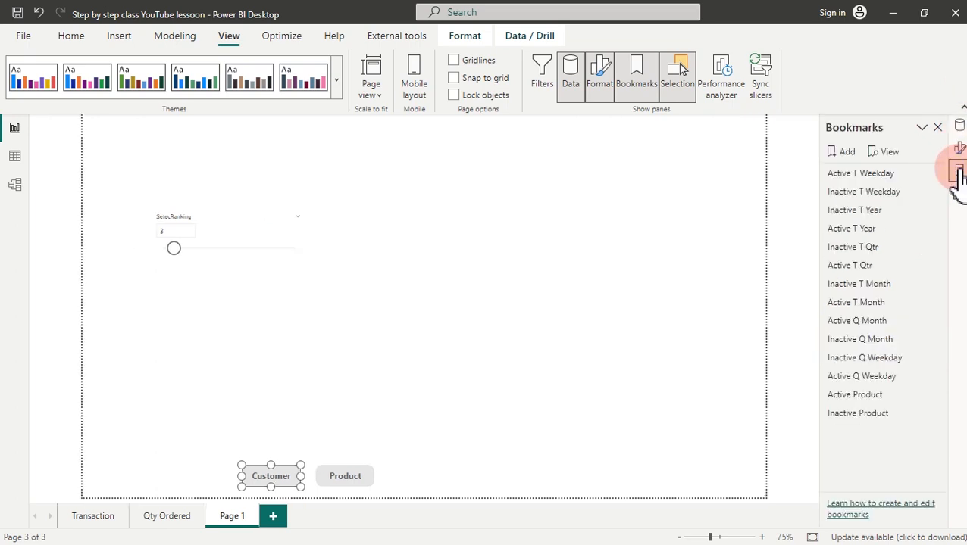
click(847, 153)
double_click(853, 431)
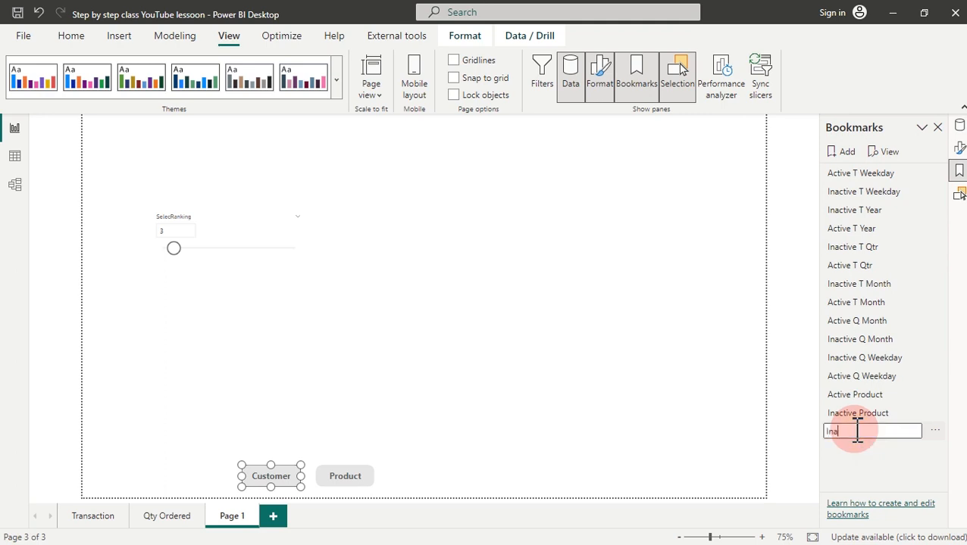
text(Inactive Customer)
key(Return)
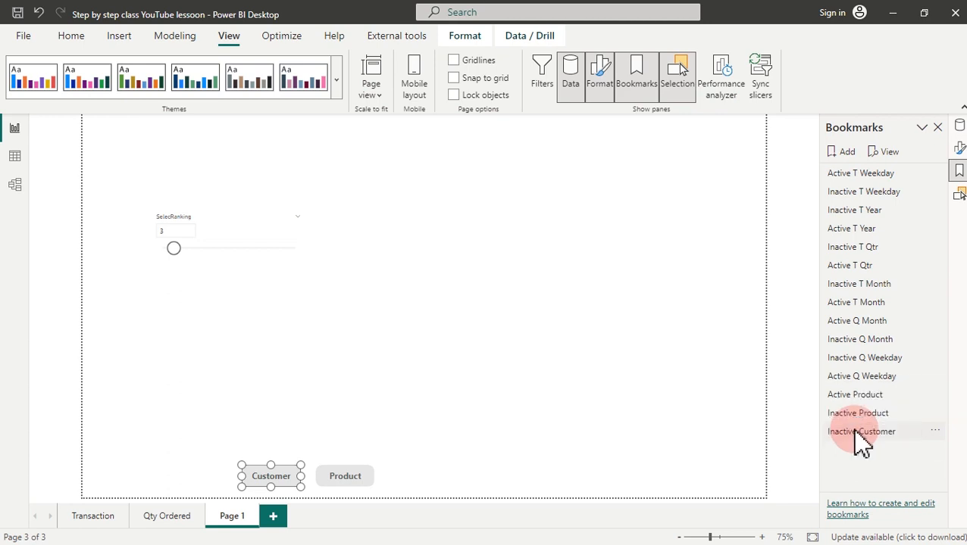
- Exclude Data from the Inactive Customer bookmark and update it
click(934, 431)
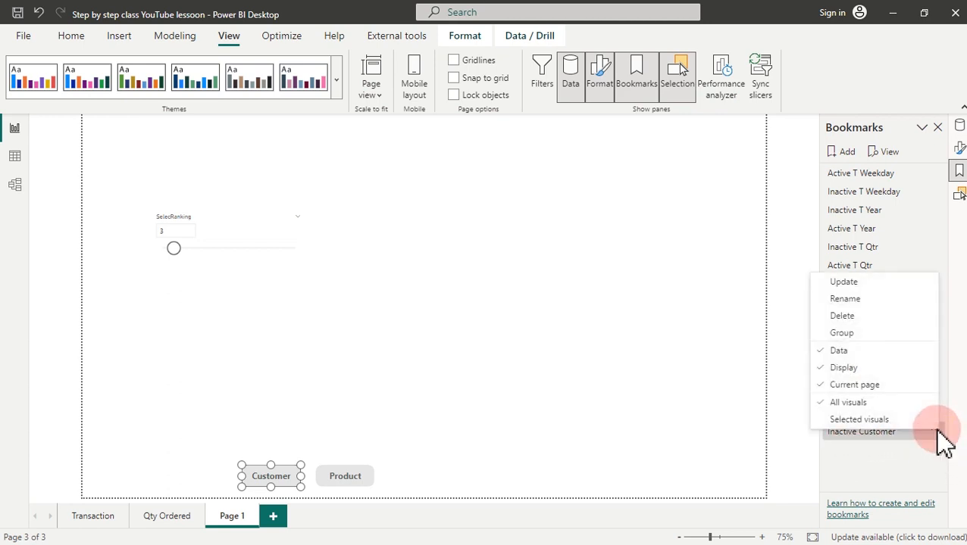
click(837, 351)
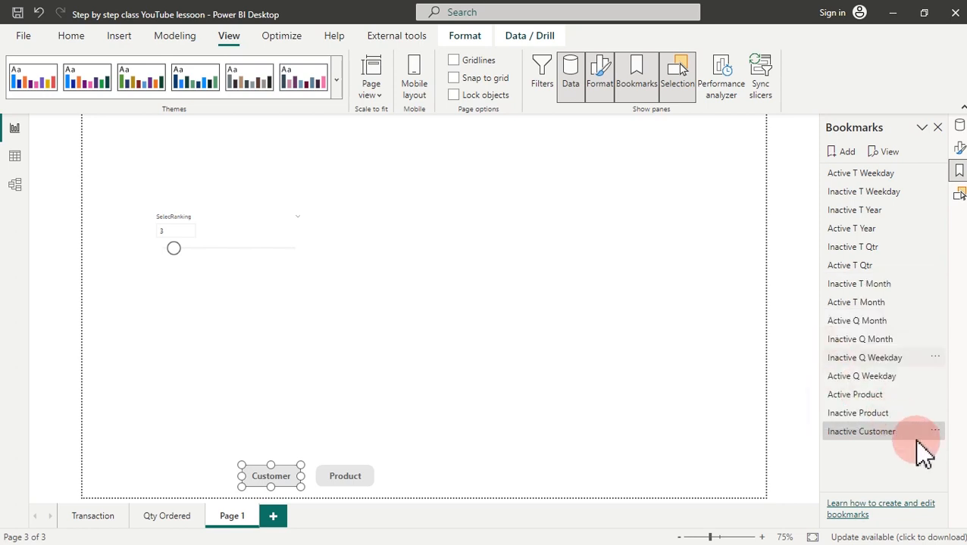
click(936, 432)
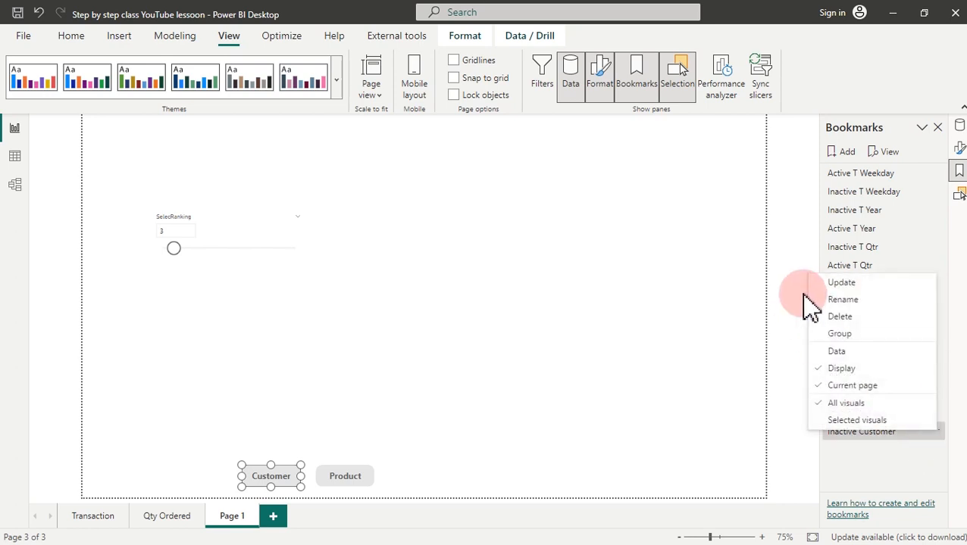
click(854, 285)
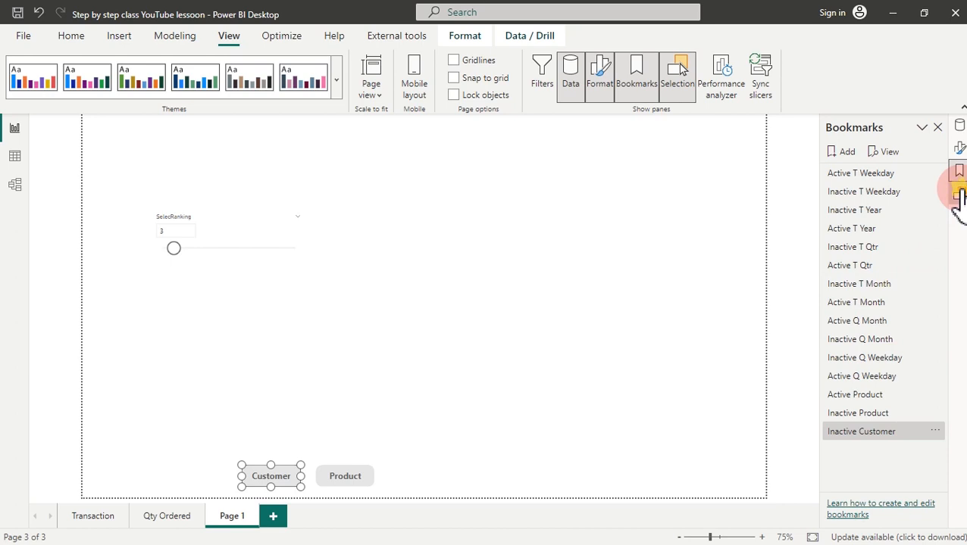
- Show the C Active button and hide the C Inactive button in the Customer Btn group
click(958, 196)
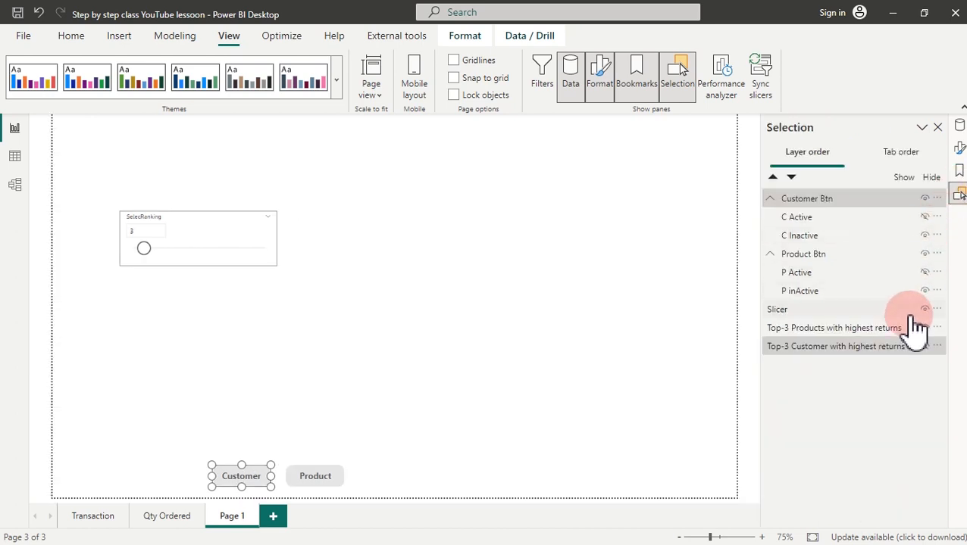
click(926, 236)
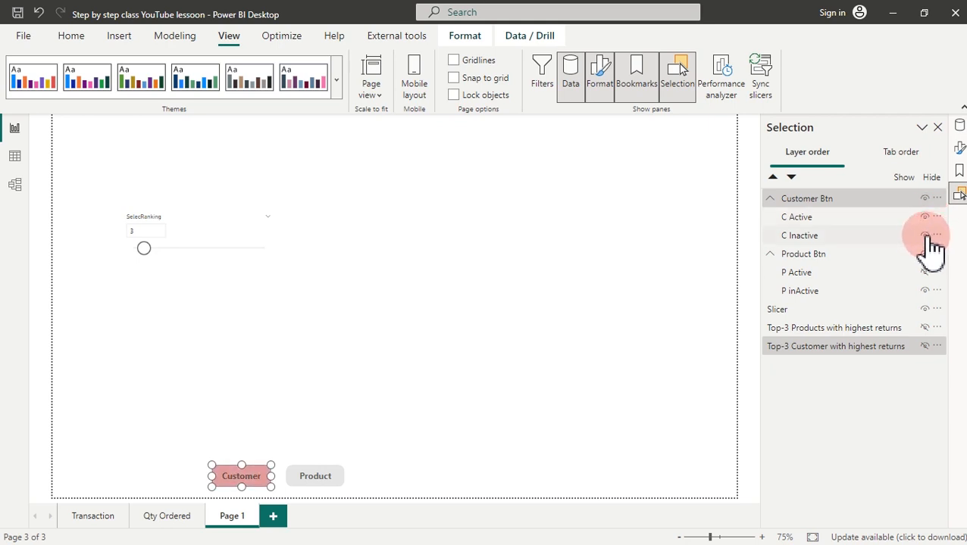
click(927, 236)
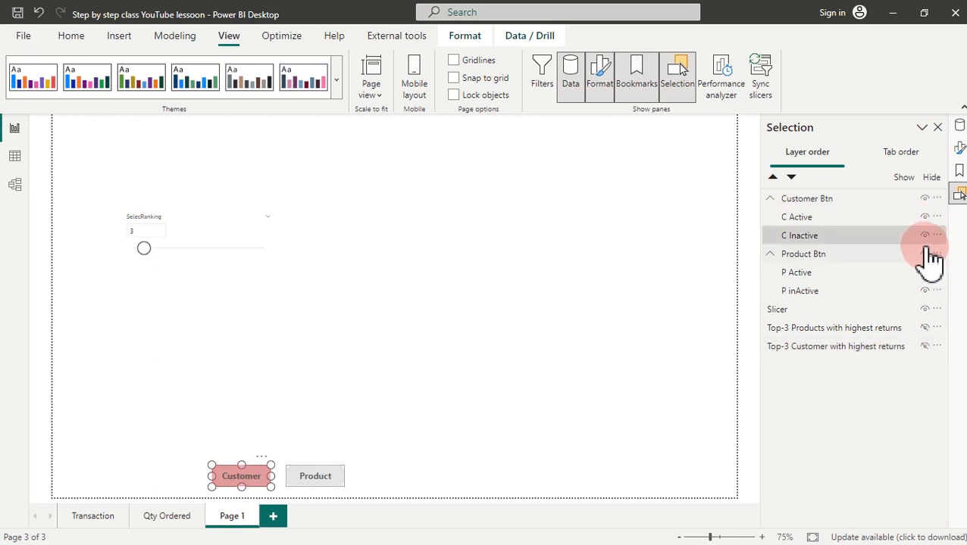
click(927, 238)
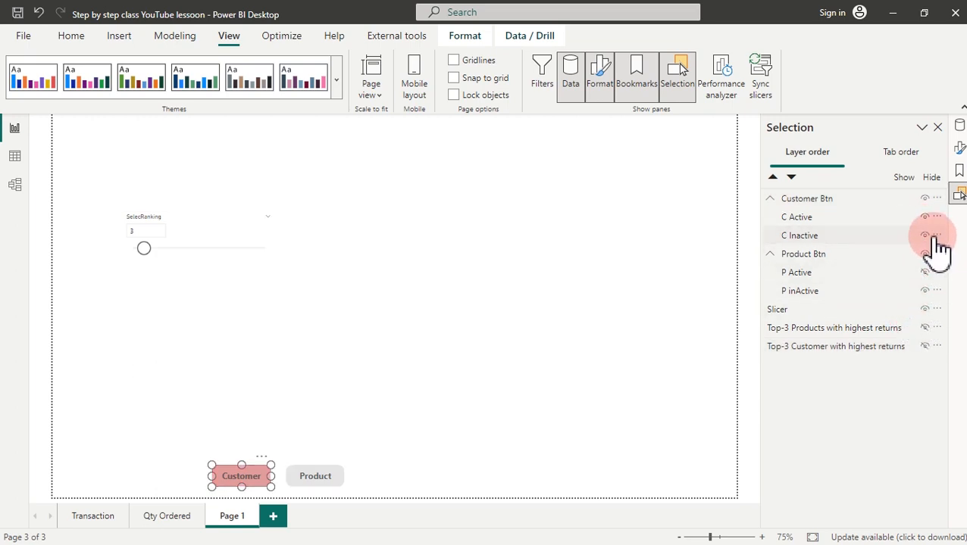
click(924, 272)
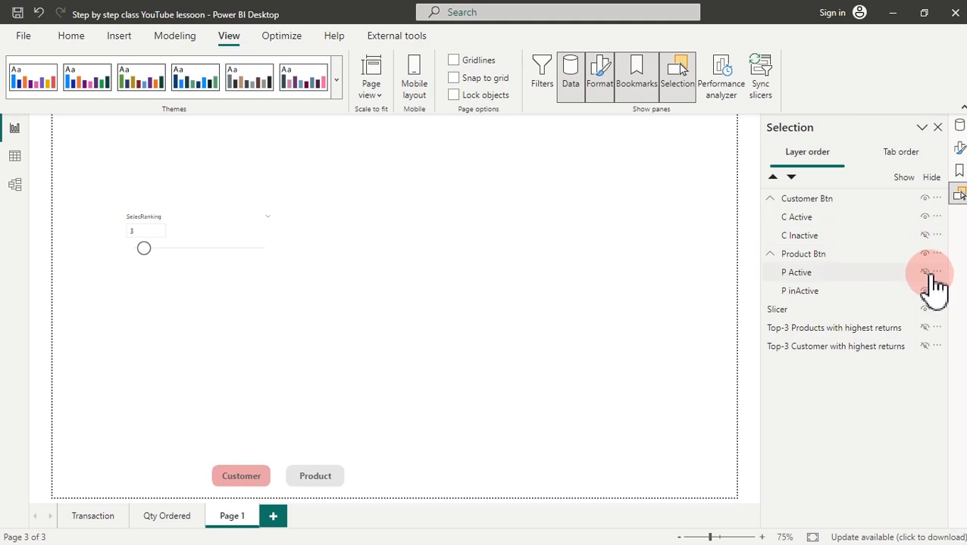
- Select the Customer Btn group together with the Top-3 Customer chart and unhide the chart
click(824, 198)
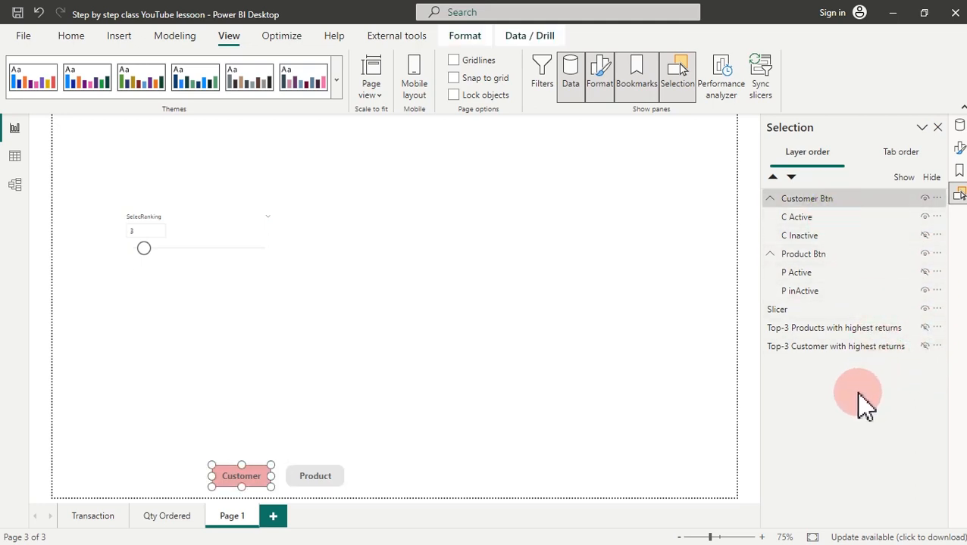
ctrl+click(830, 350)
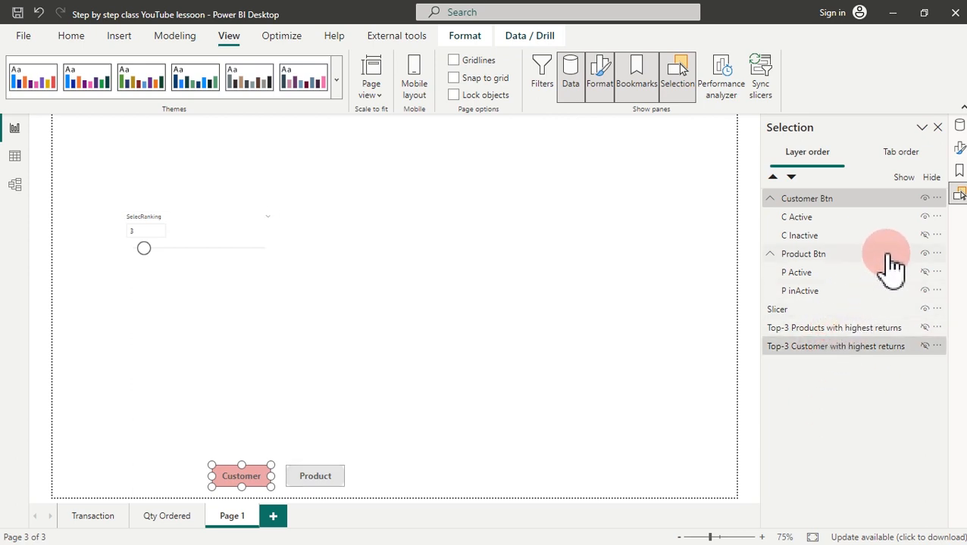
click(924, 346)
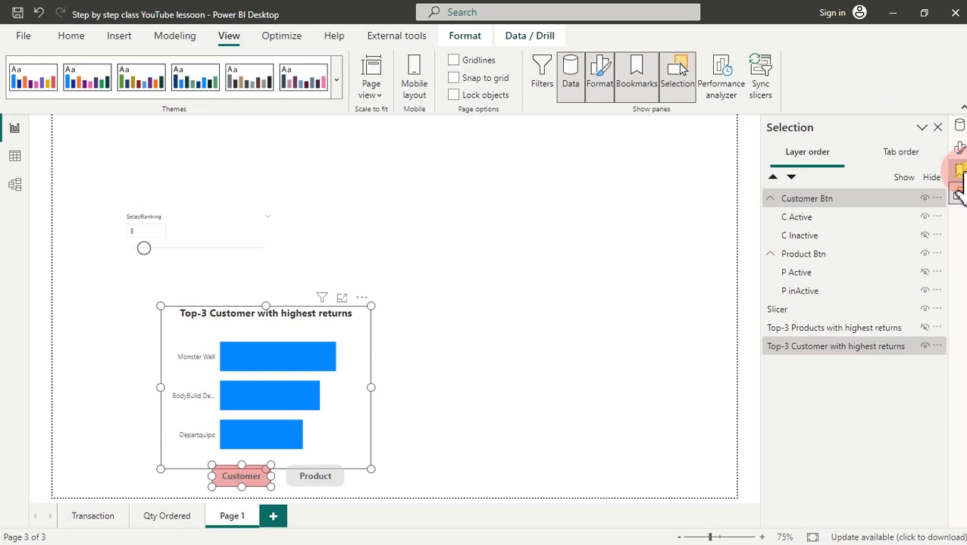
- Add a bookmark of the visible Top-3 Customer chart state and name it "Active Customer"
click(959, 171)
click(843, 153)
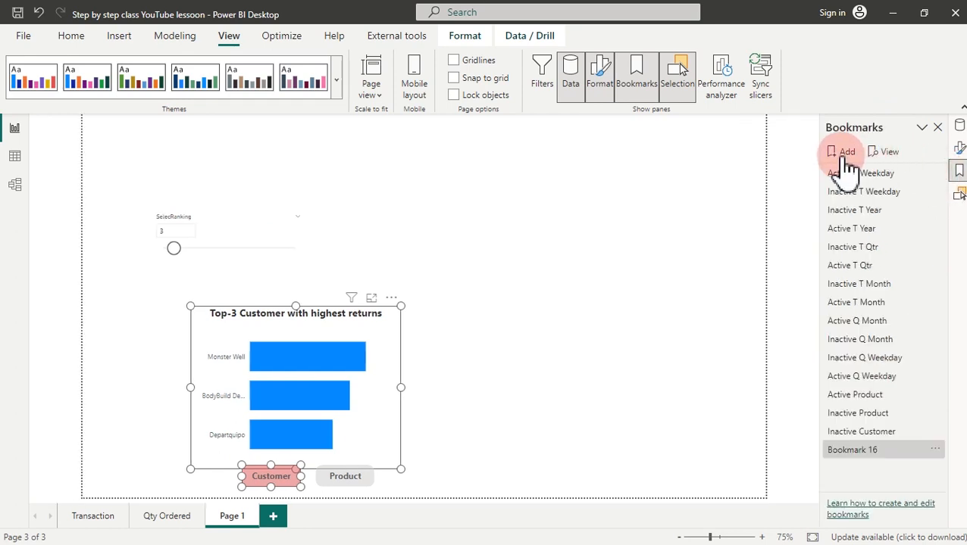
double_click(855, 451)
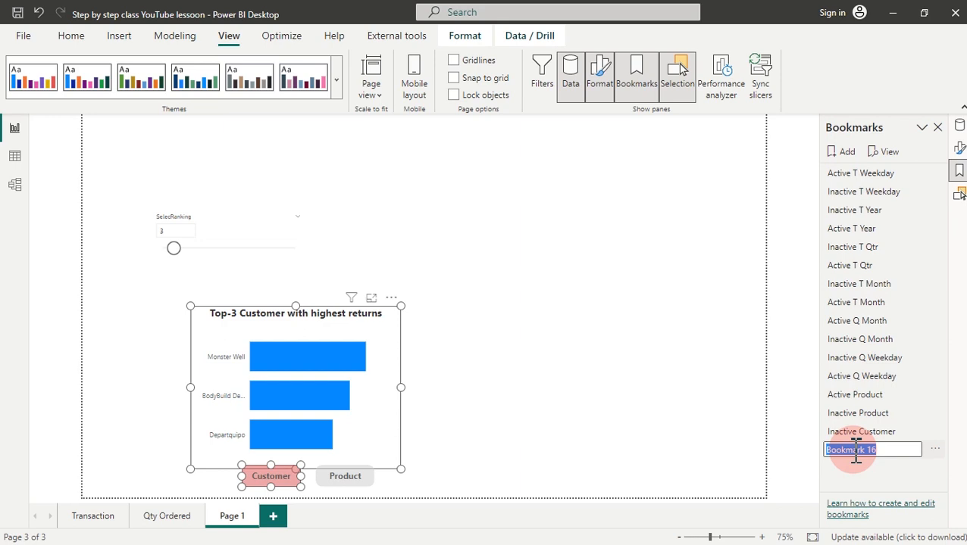
text(Active Q)
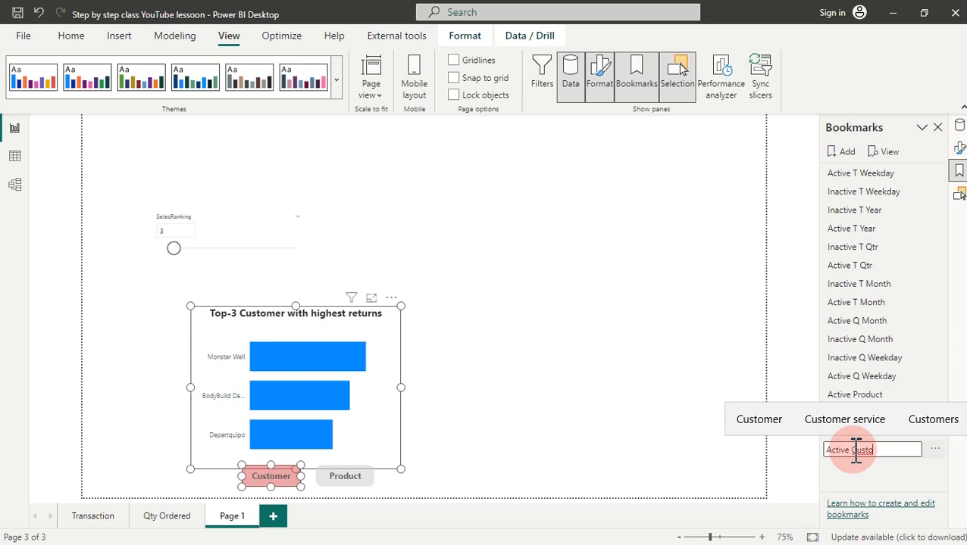
text(ustomer)
key(Return)
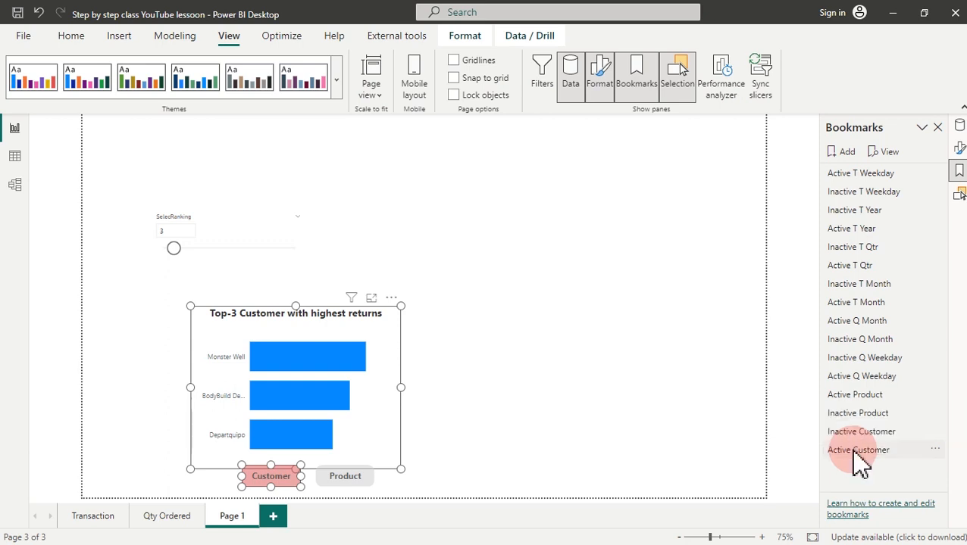
- Exclude Data from the Active Customer bookmark, update it, and clear the canvas selection
click(930, 451)
click(872, 374)
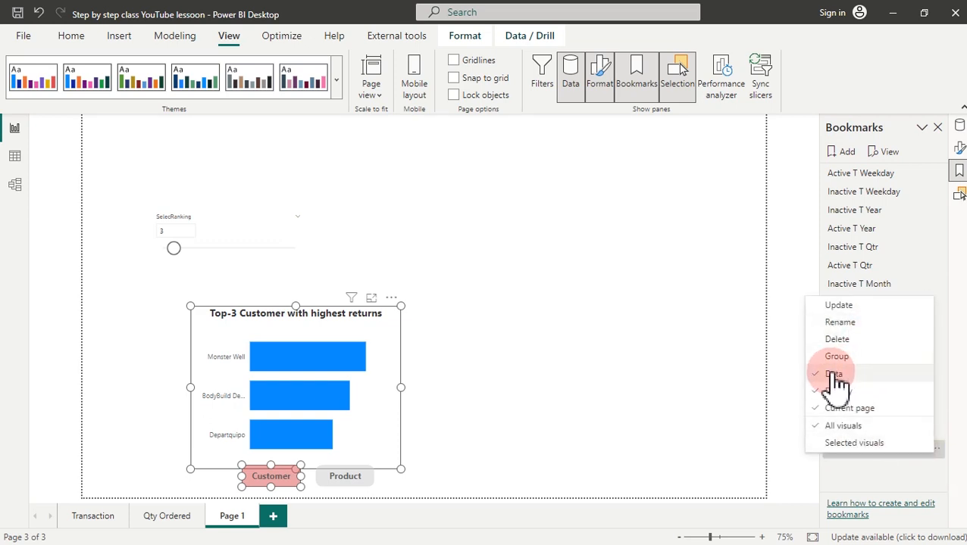
click(935, 452)
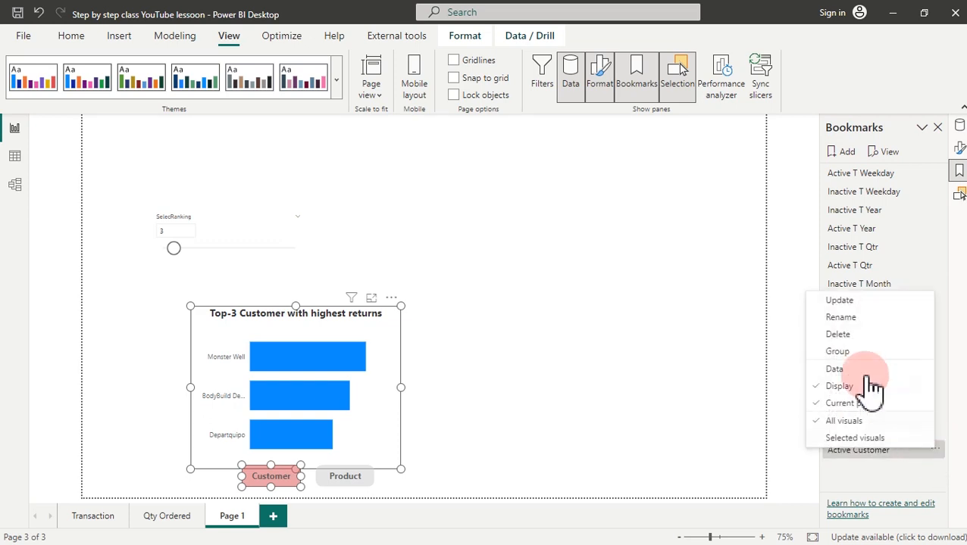
click(856, 303)
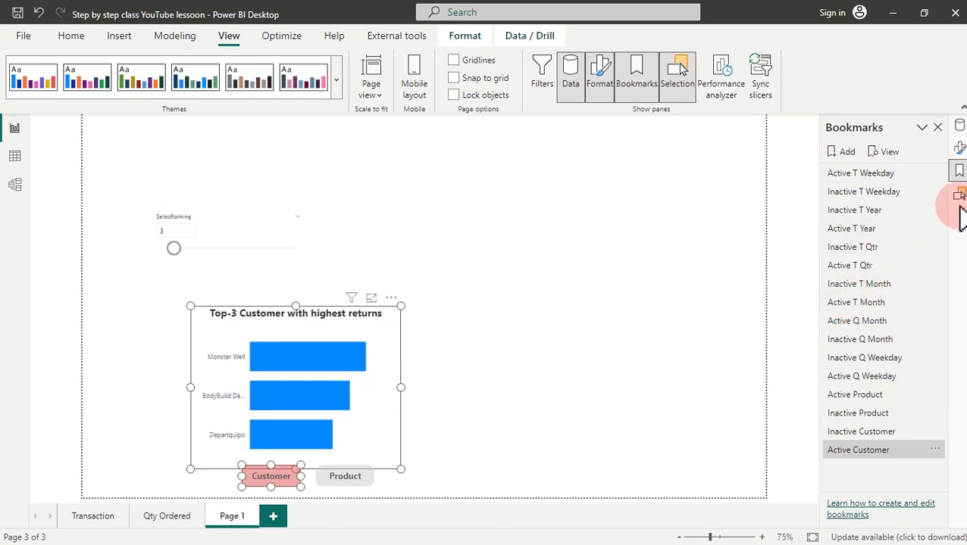
click(653, 362)
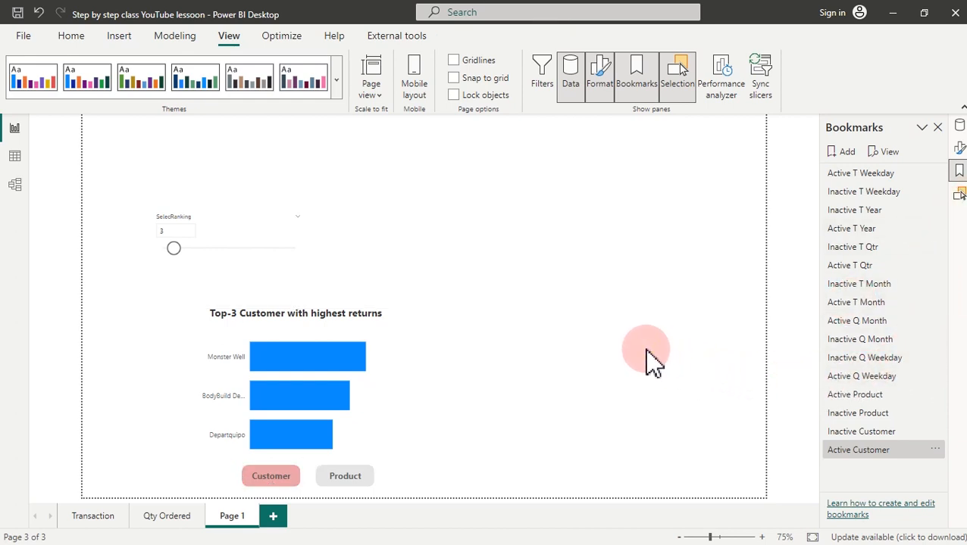
- Give the gray Product button a Bookmark action pointing to Active Product, and test the button
click(257, 430)
click(345, 477)
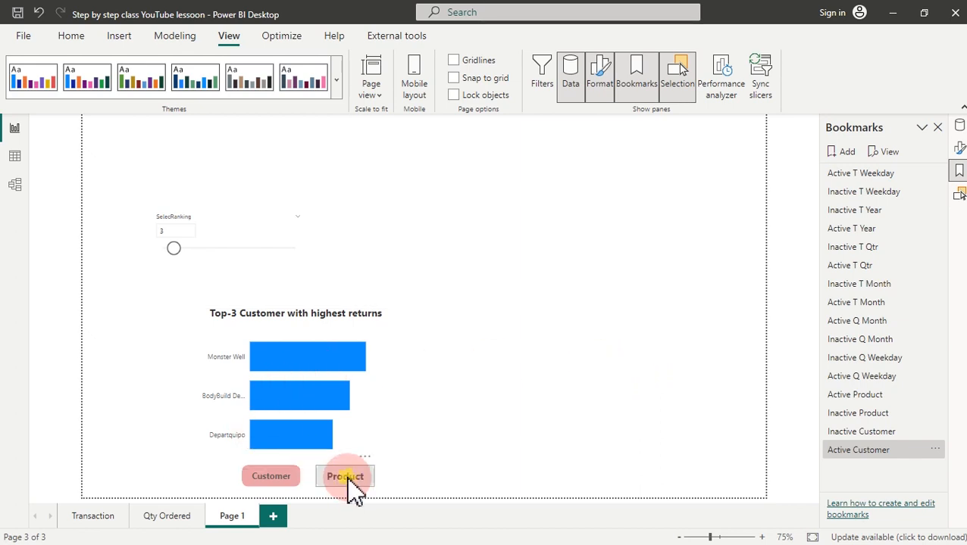
click(348, 481)
click(351, 484)
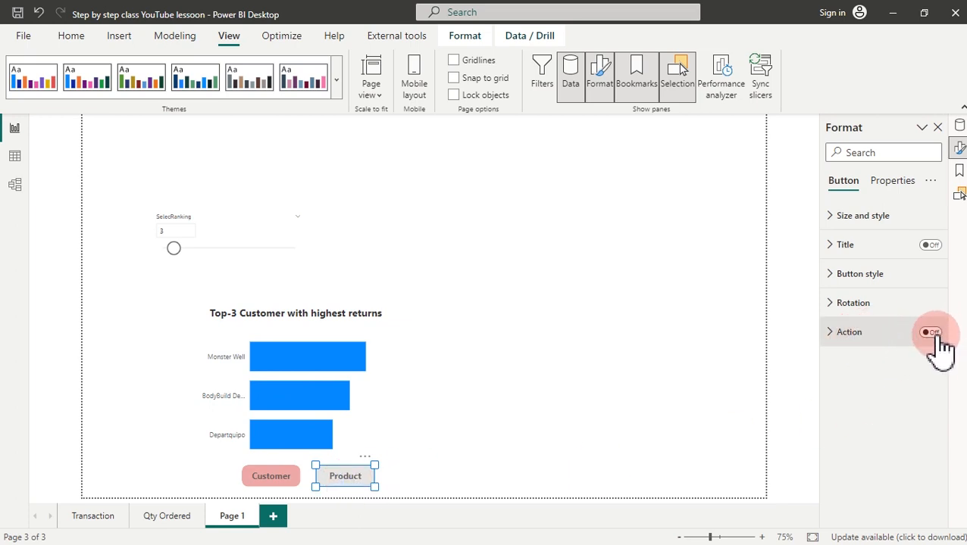
click(848, 333)
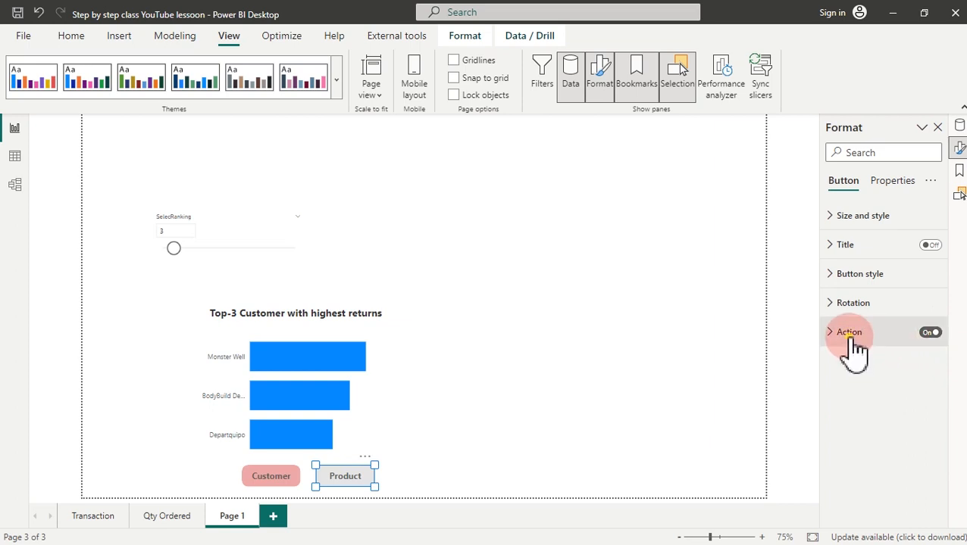
click(875, 404)
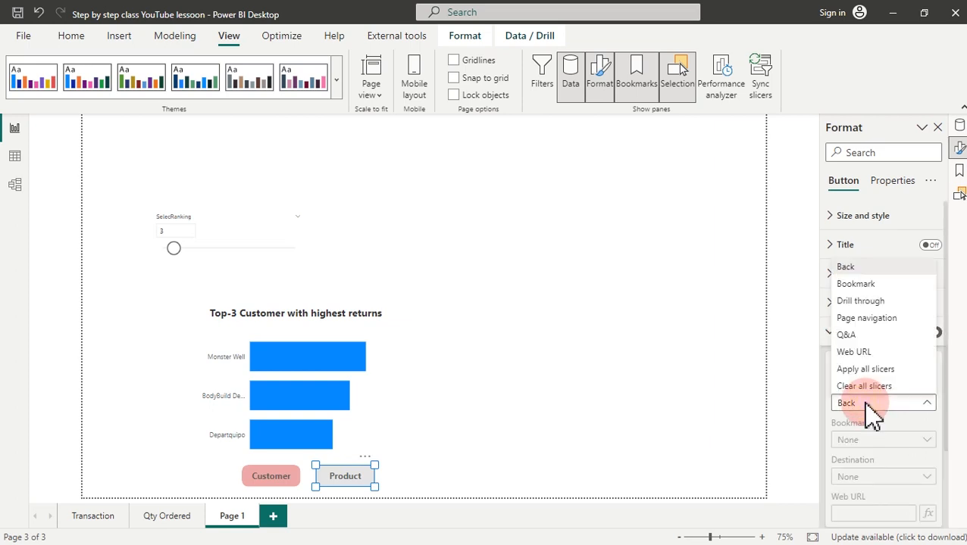
click(856, 285)
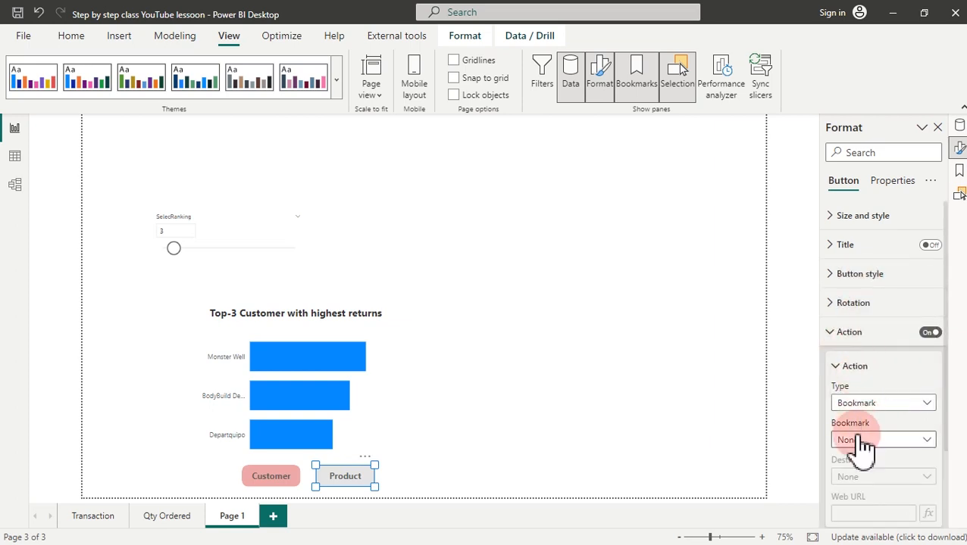
click(864, 448)
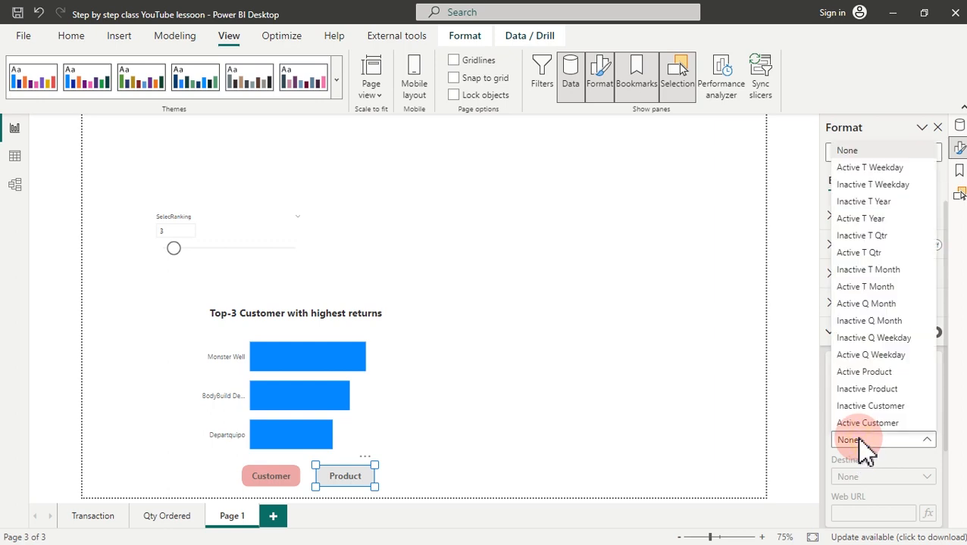
click(867, 373)
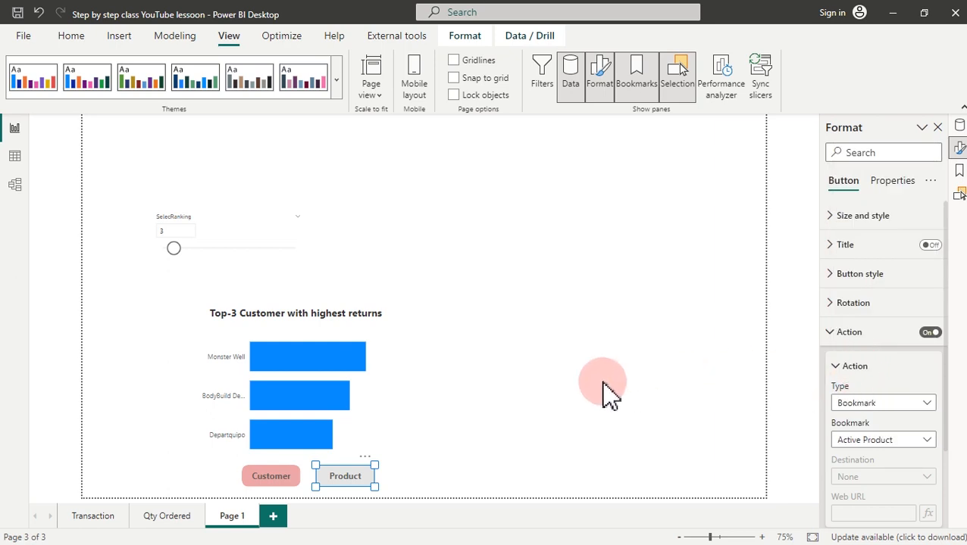
click(530, 424)
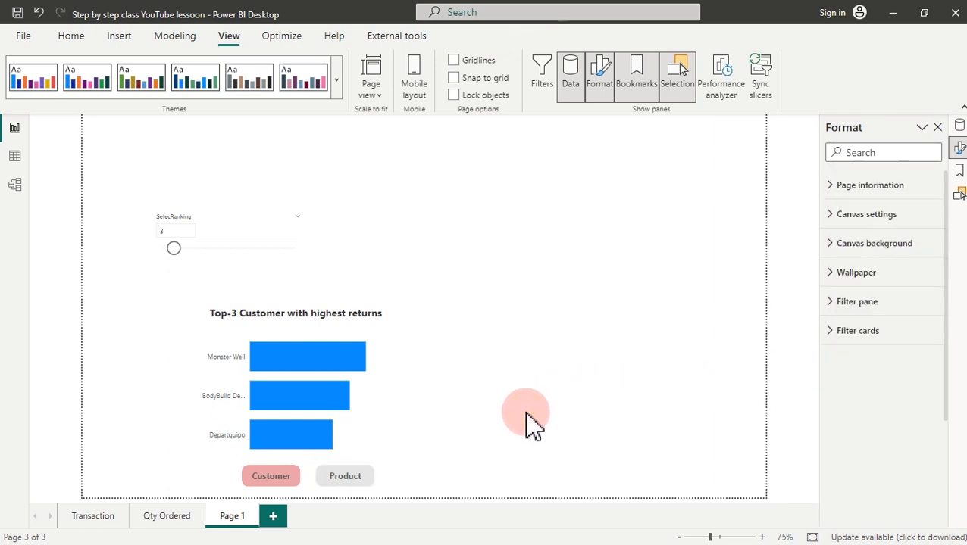
ctrl+click(353, 479)
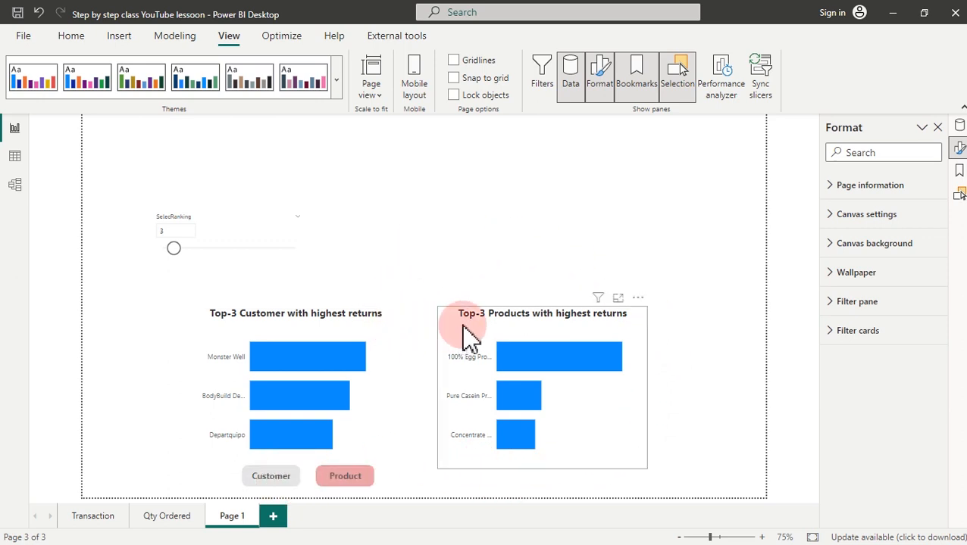
- Stack the Top-3 Products chart exactly over the Top-3 Customer chart by aligning both left, middle and center
click(487, 317)
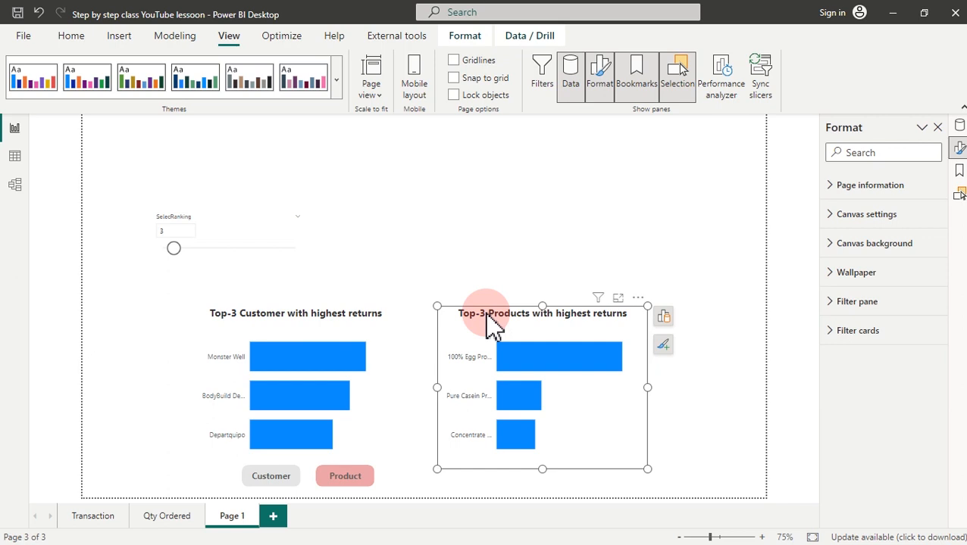
ctrl+click(365, 333)
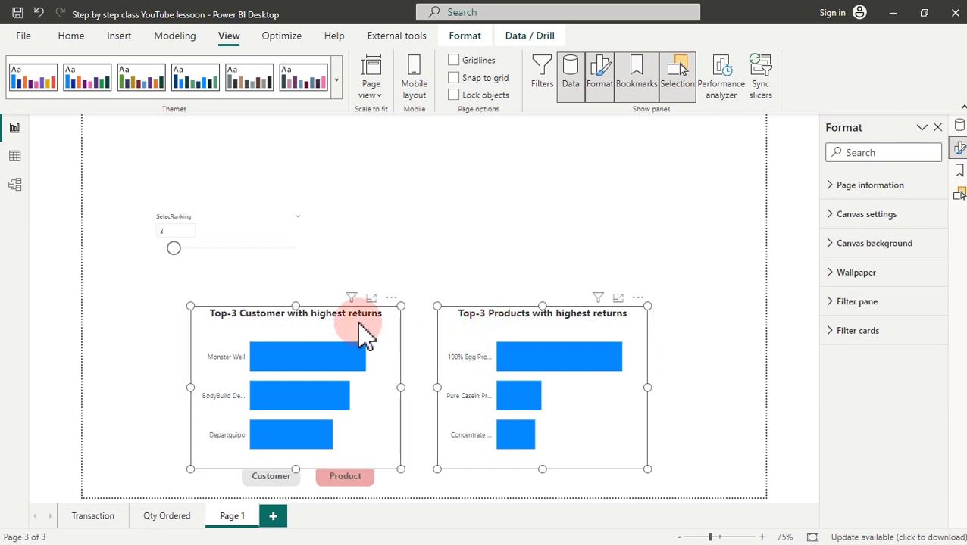
click(463, 35)
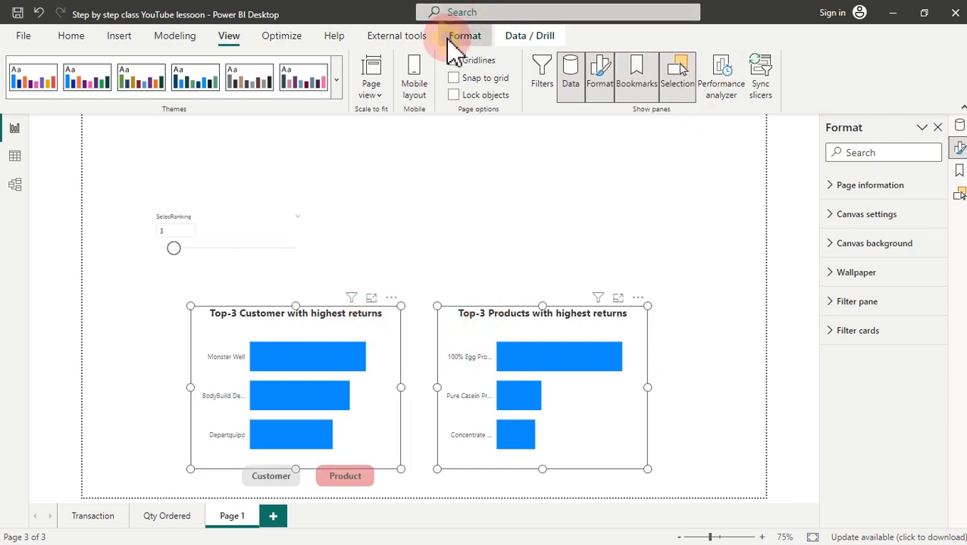
click(311, 93)
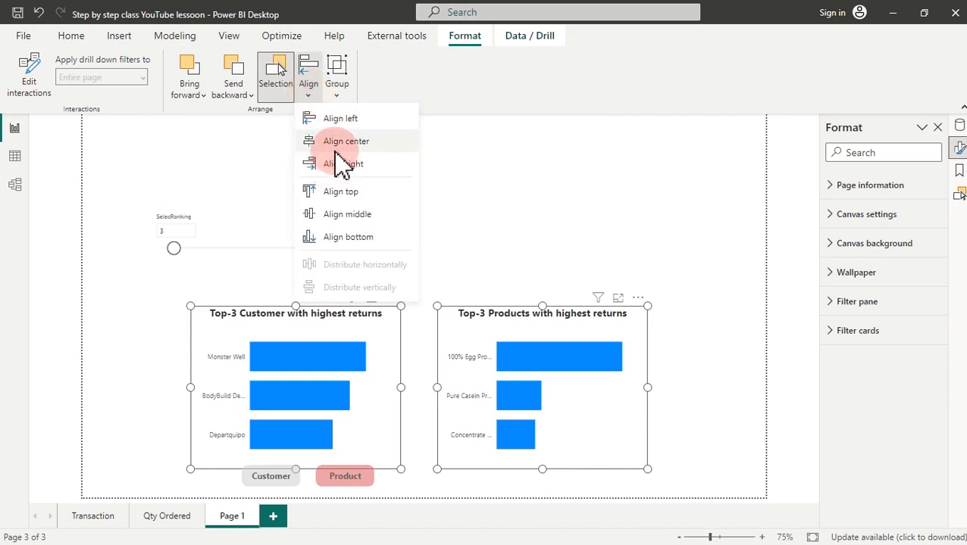
click(339, 122)
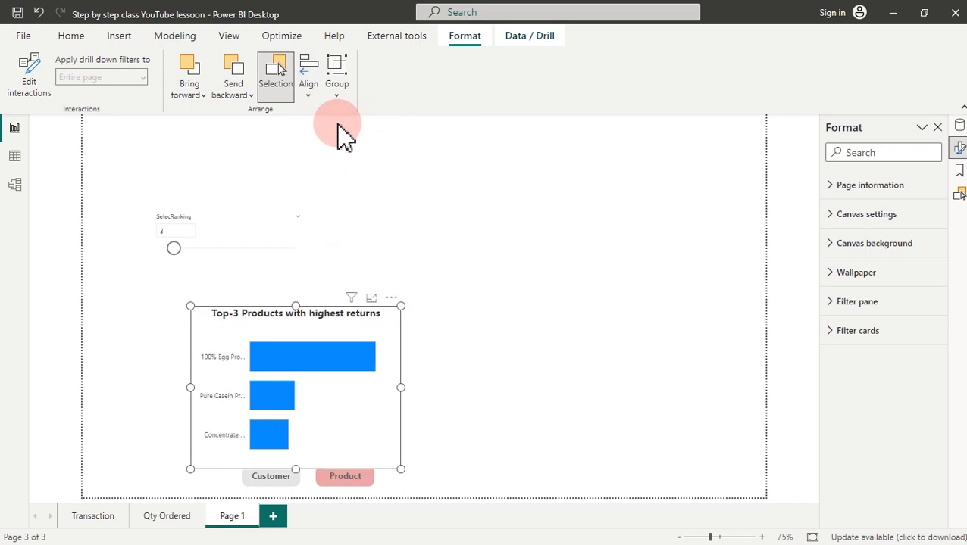
click(309, 95)
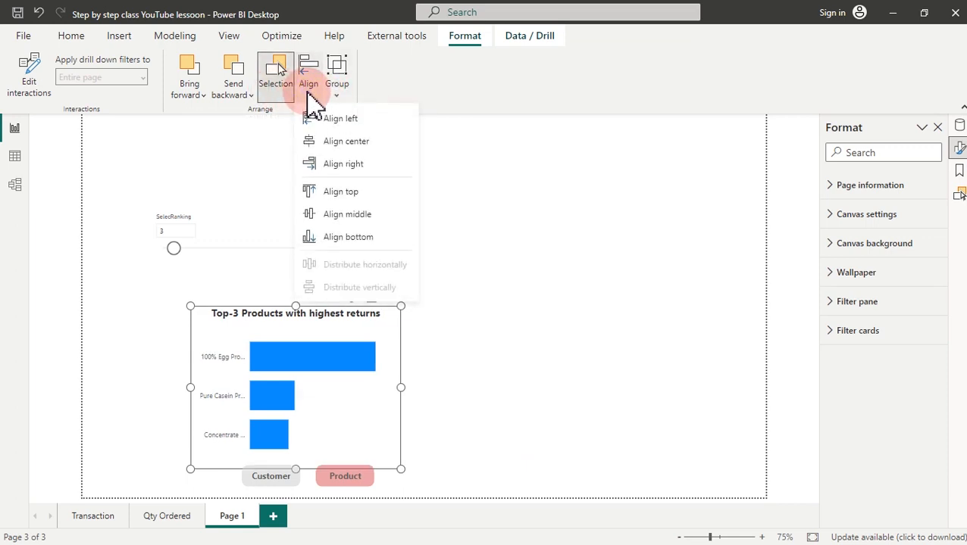
click(353, 212)
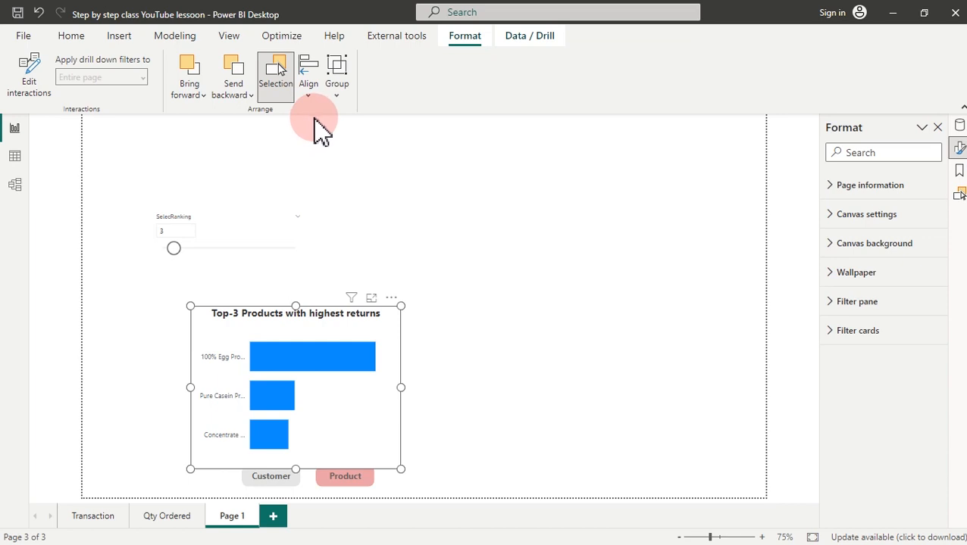
click(309, 92)
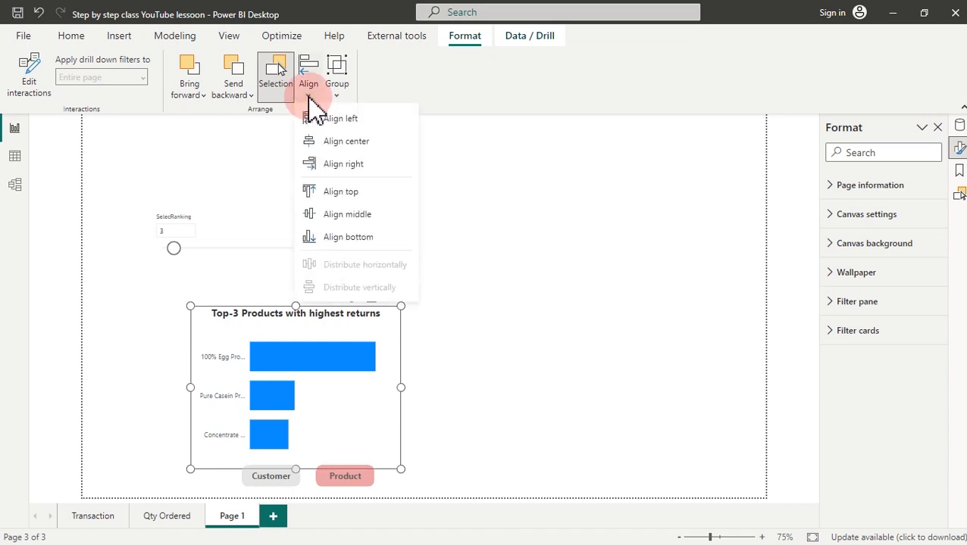
click(334, 143)
click(493, 333)
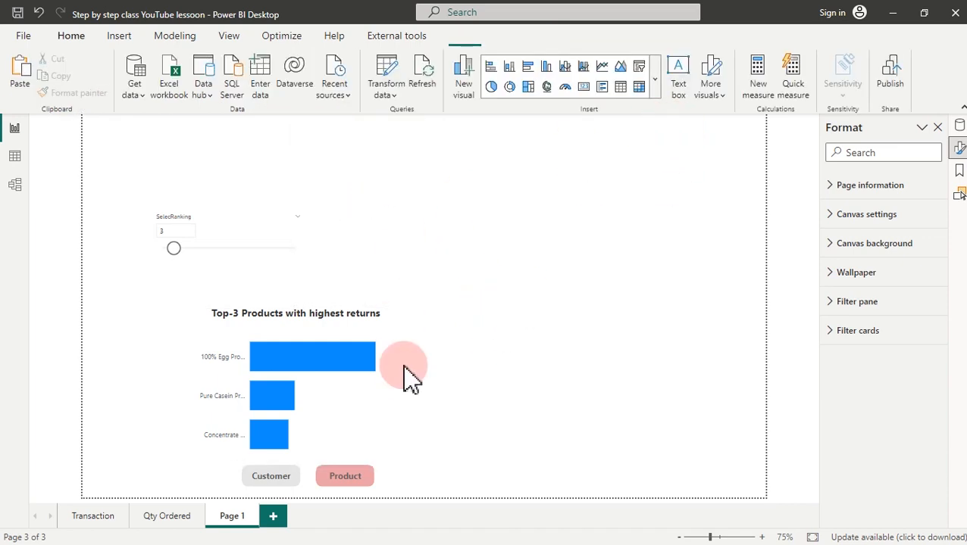
click(287, 489)
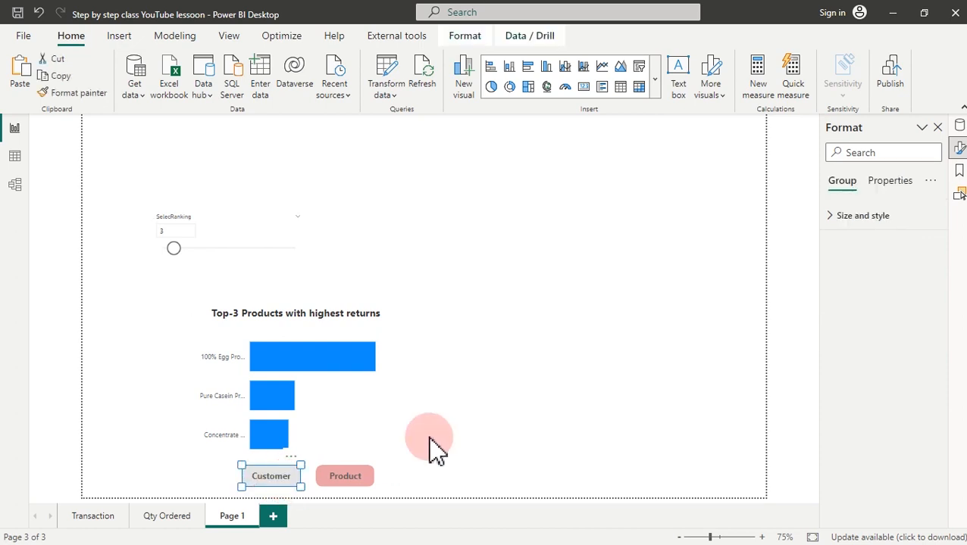
click(479, 422)
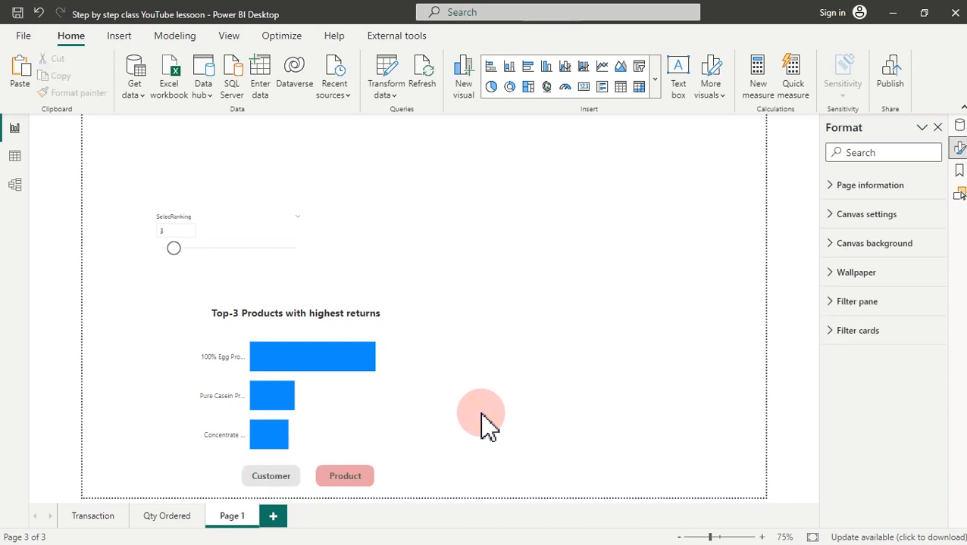
click(294, 483)
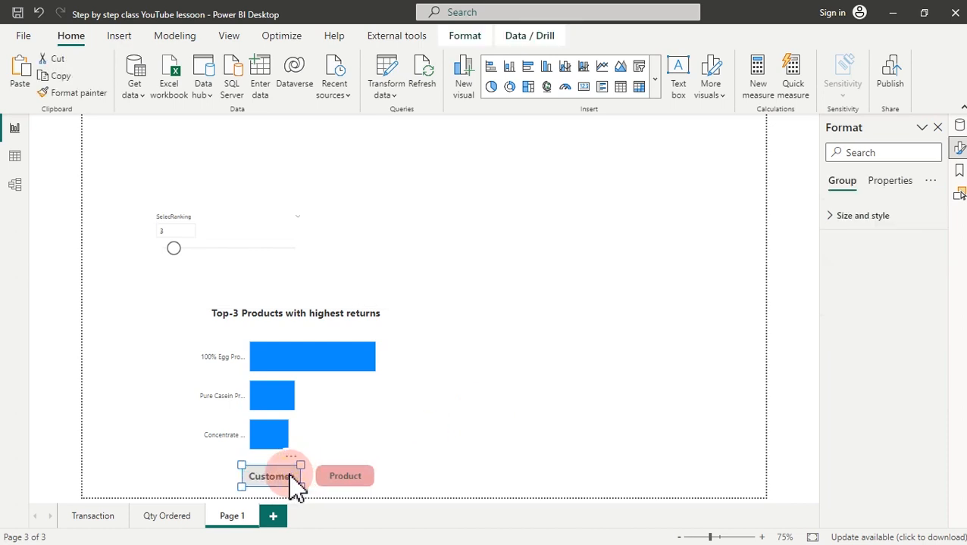
click(599, 379)
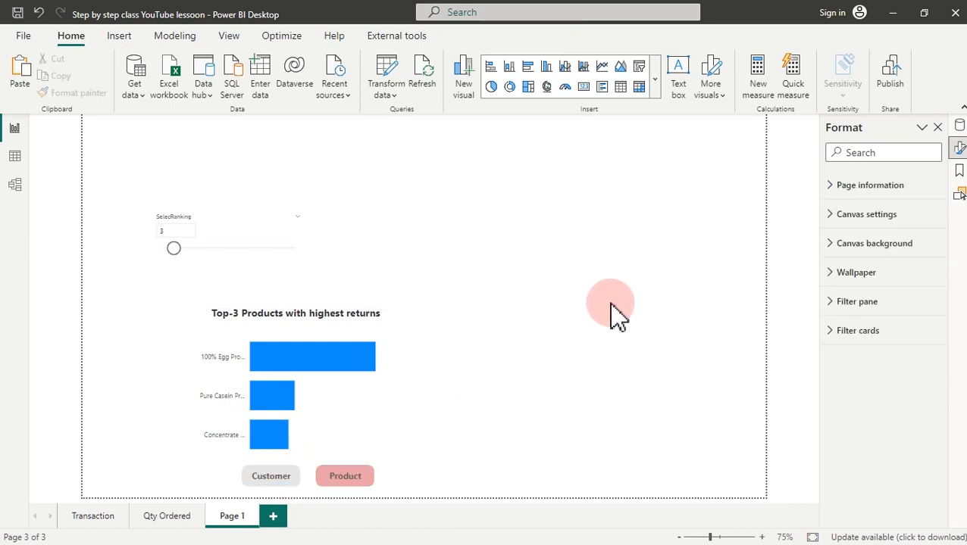
click(282, 489)
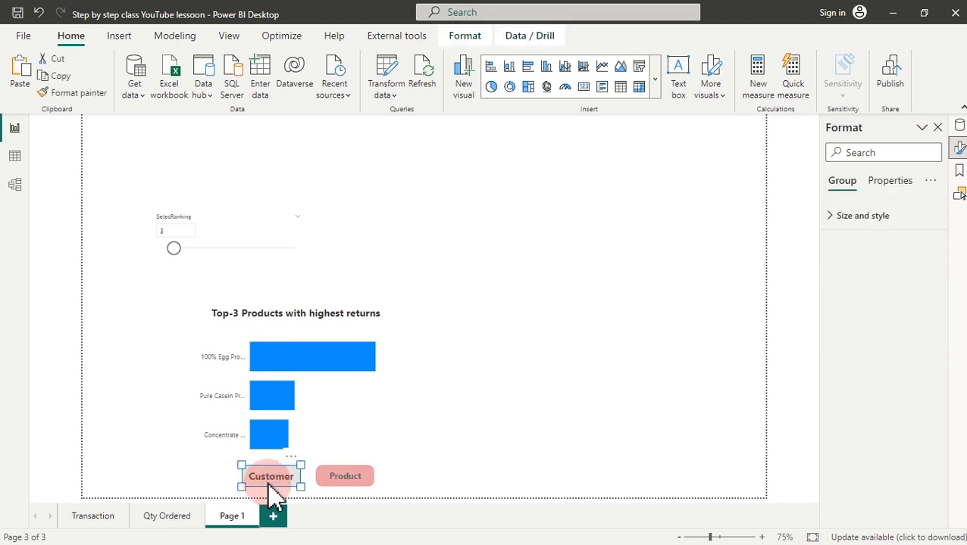
click(269, 491)
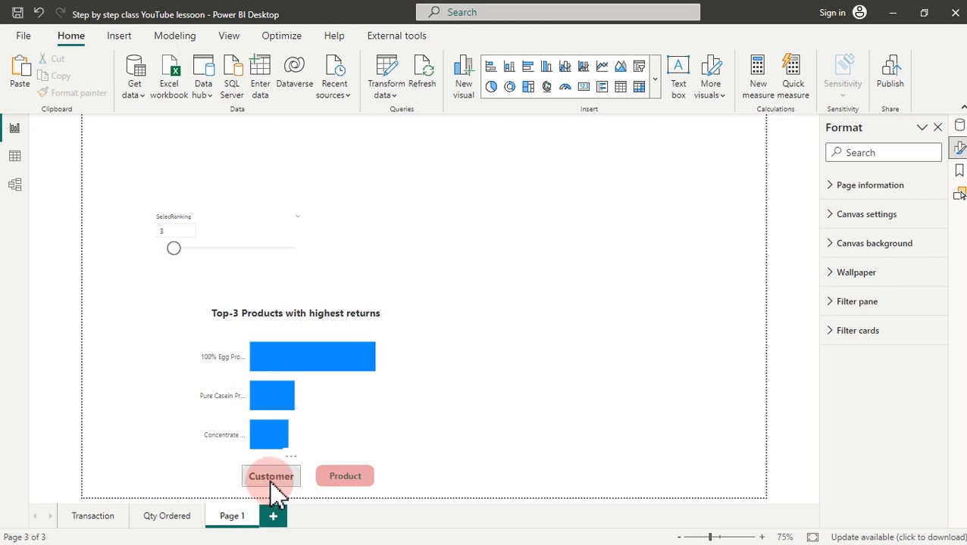
click(277, 491)
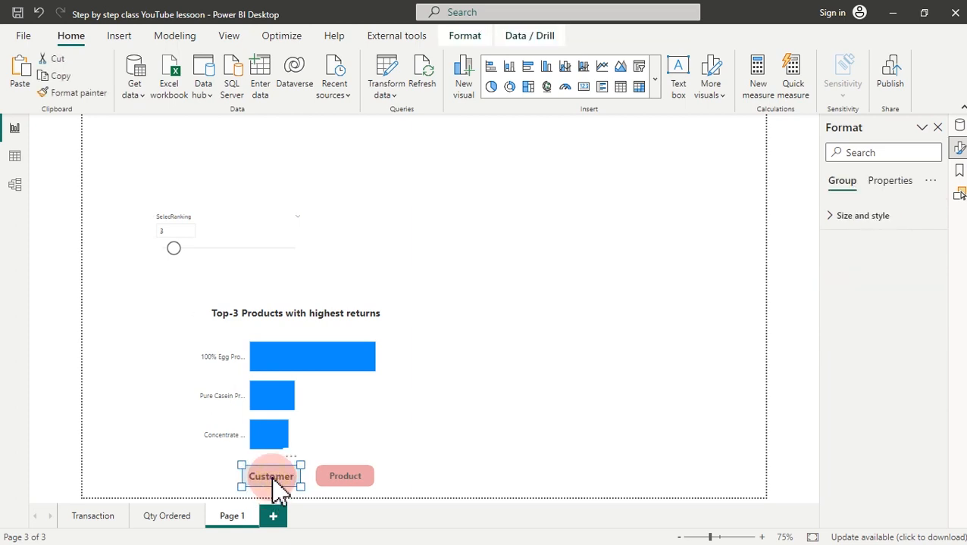
click(438, 448)
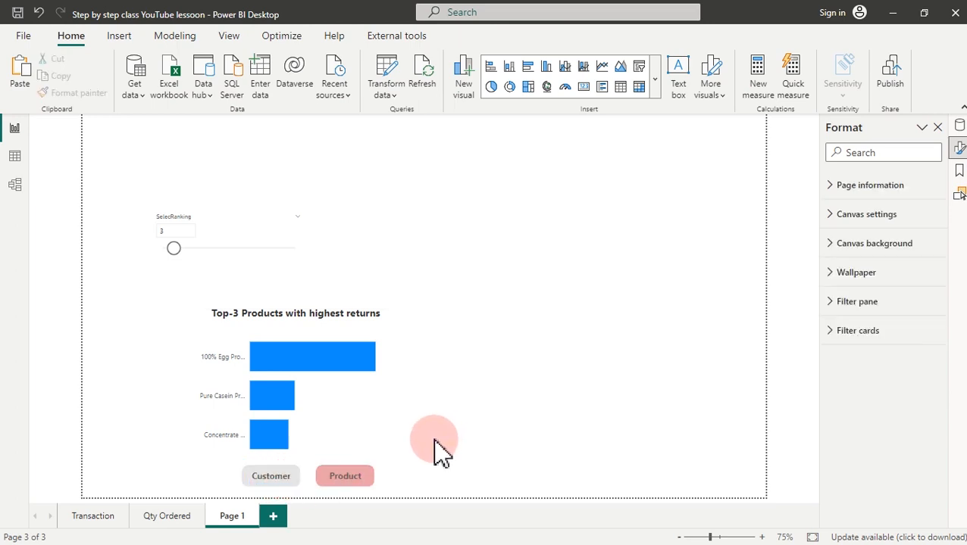
click(354, 485)
click(351, 486)
click(558, 441)
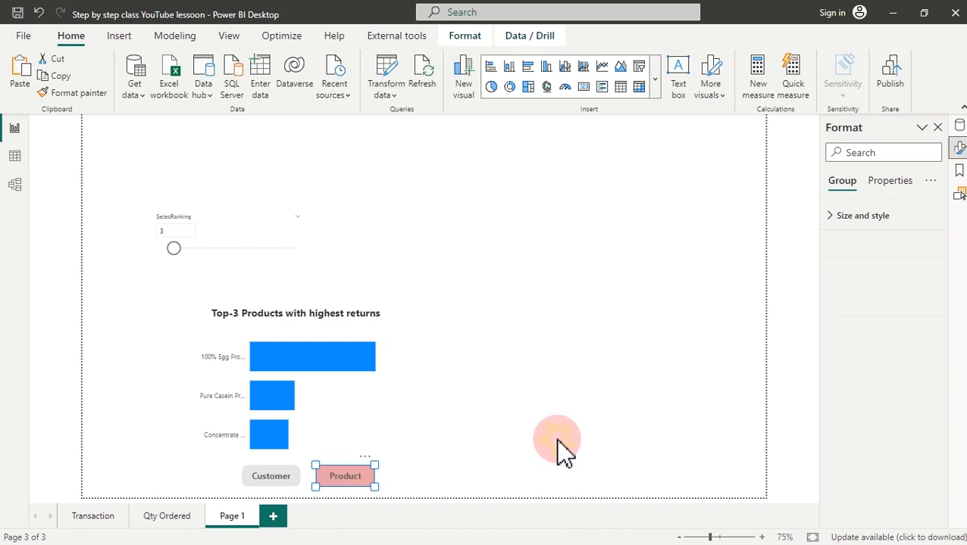
click(550, 530)
click(551, 530)
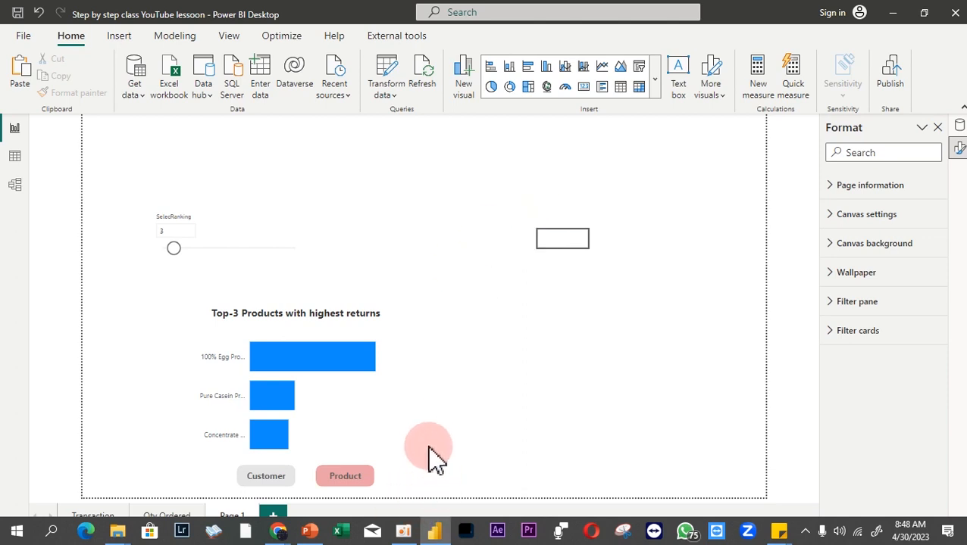
click(364, 478)
click(269, 489)
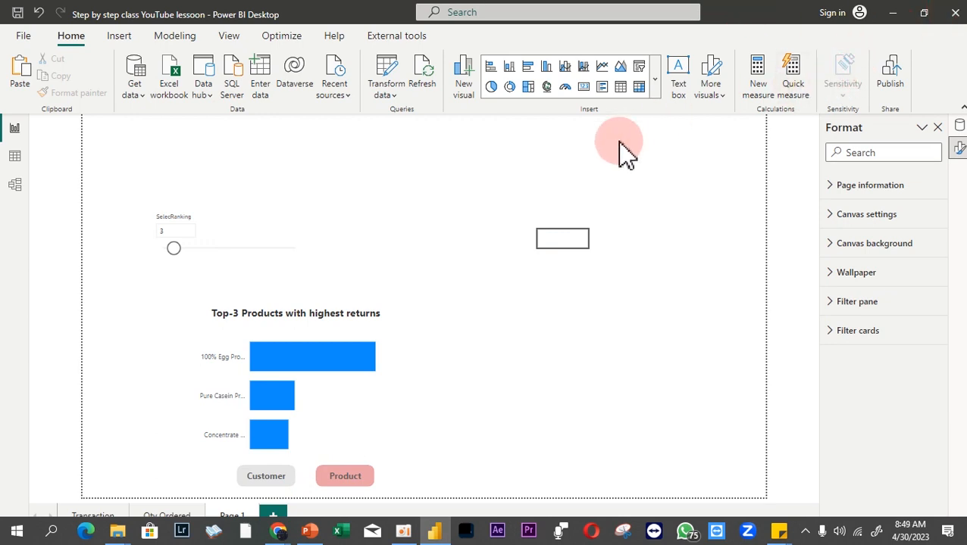
- Give the gray Customer button a Bookmark action pointing to Active Customer, and test the button
click(285, 485)
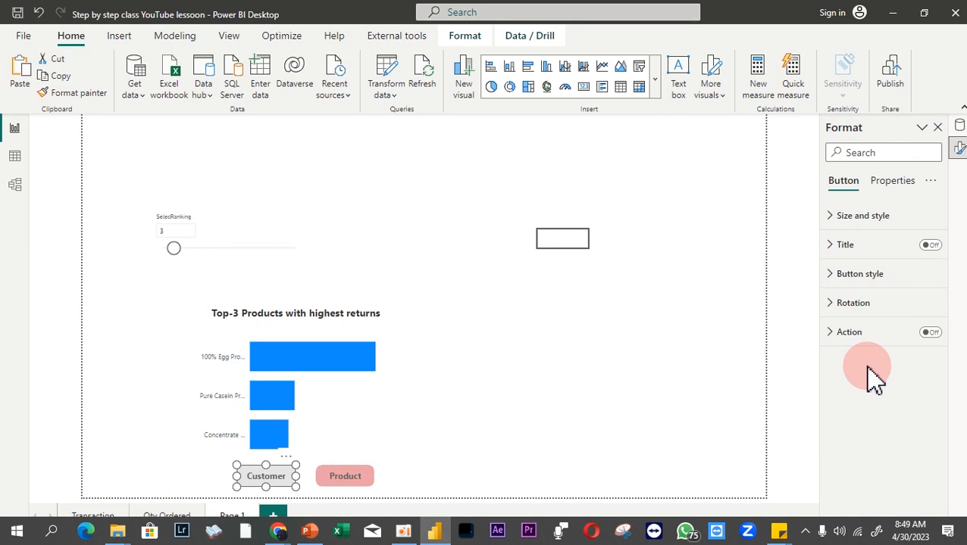
click(931, 333)
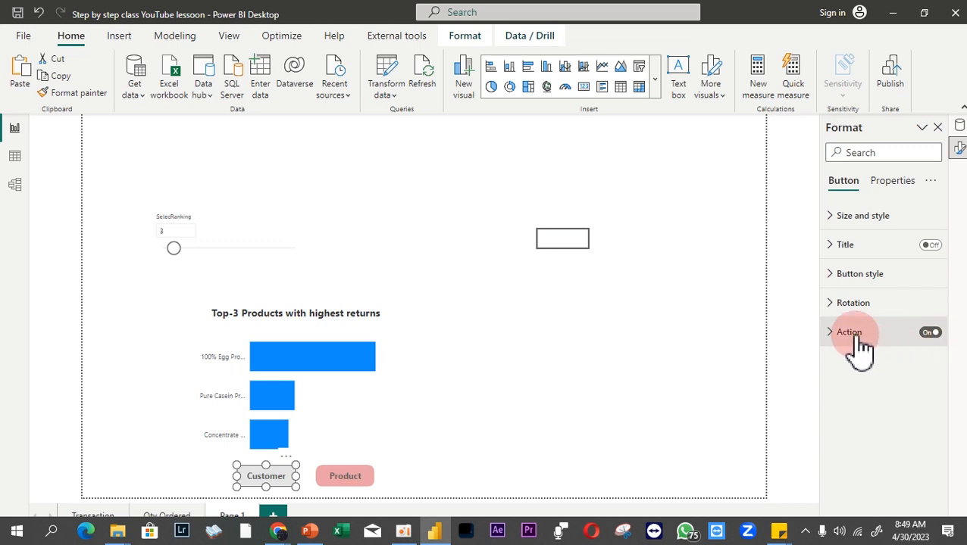
click(849, 333)
click(882, 403)
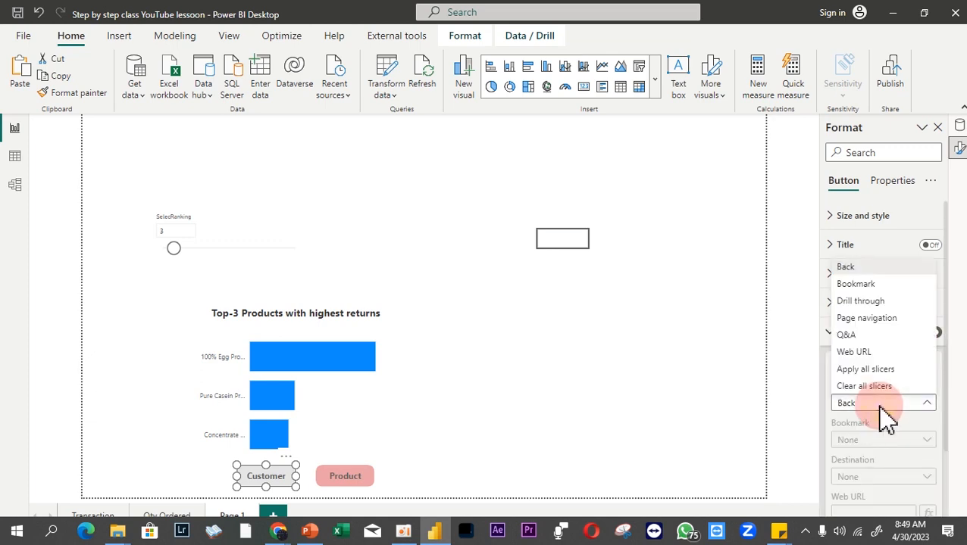
click(855, 286)
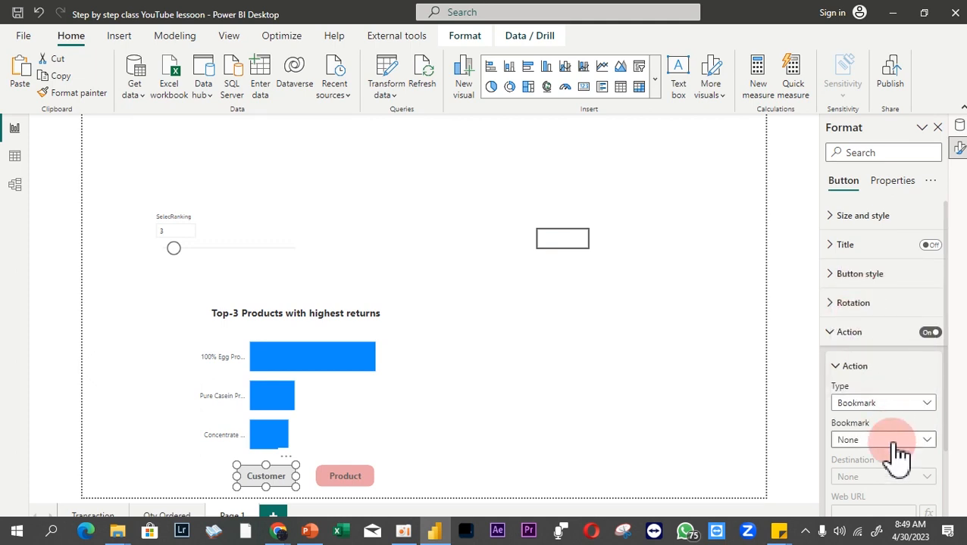
click(897, 443)
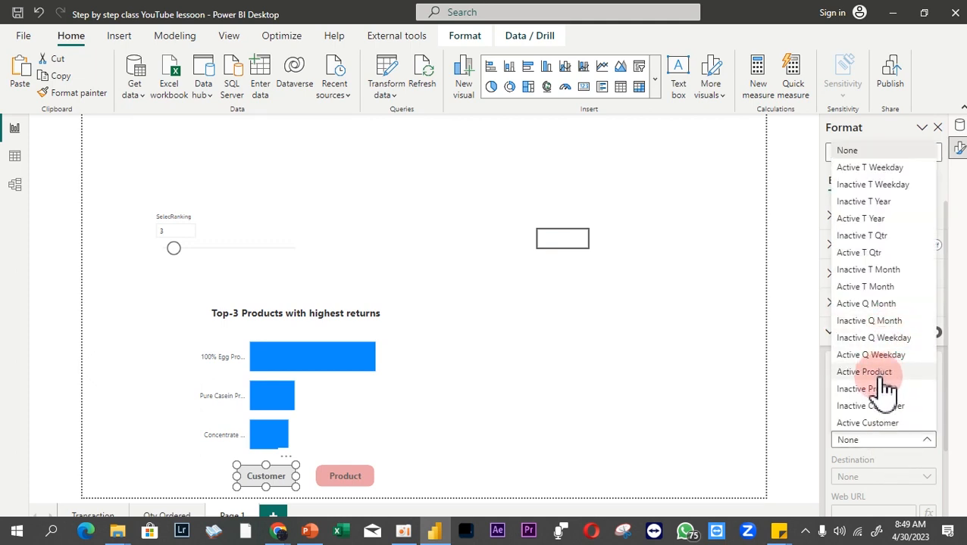
click(883, 424)
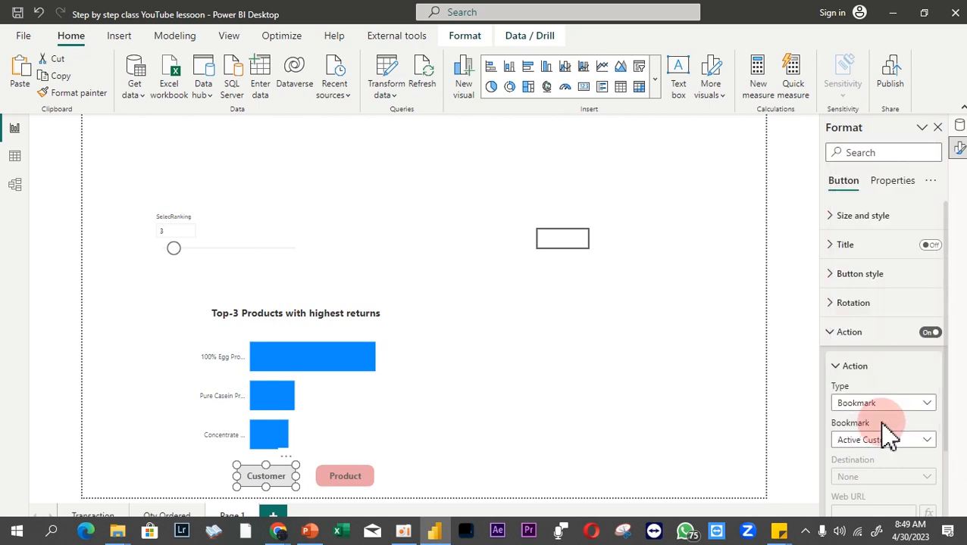
click(686, 394)
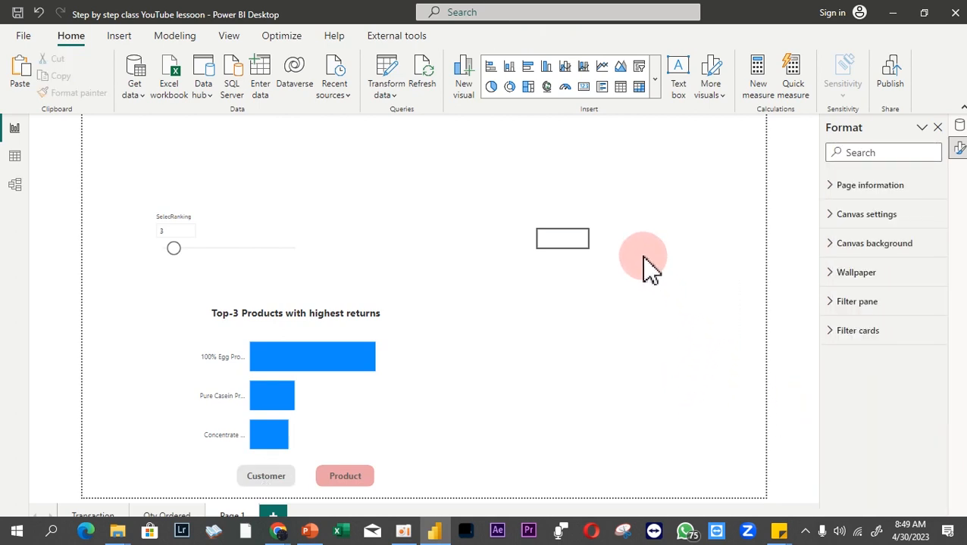
ctrl+click(267, 478)
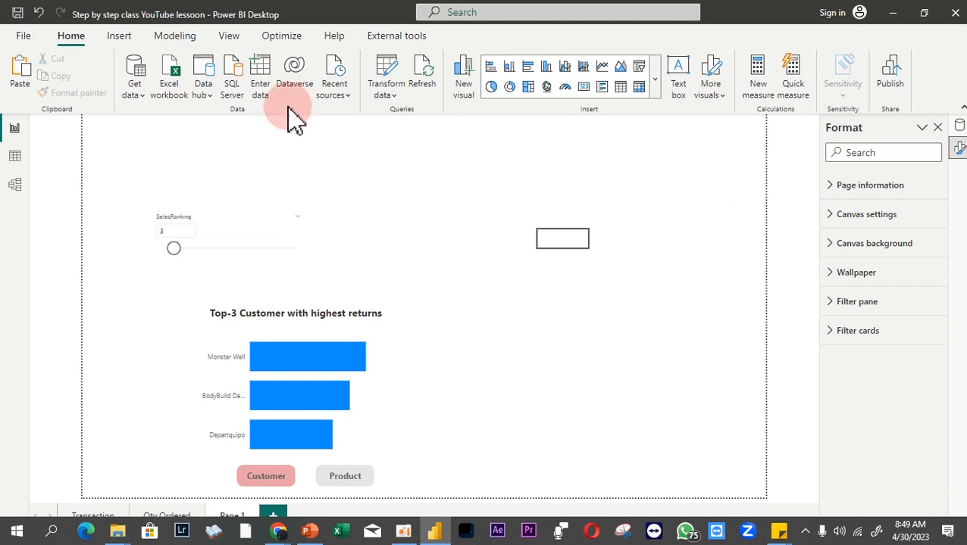
- Narrow the SelecRanking slicer and place it beside the Customer chart's lowest bars, and delete the empty rectangle from the canvas
click(235, 239)
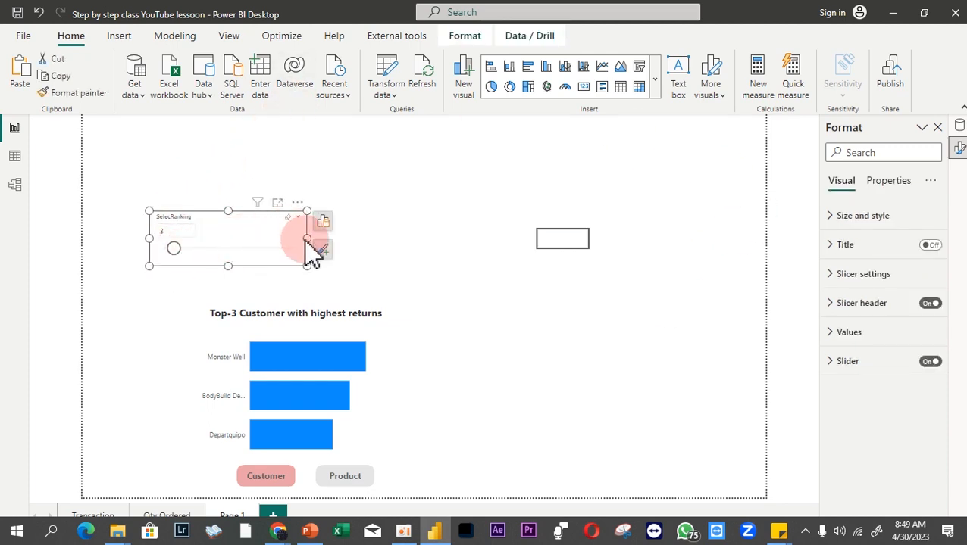
drag(307, 240, 151, 449)
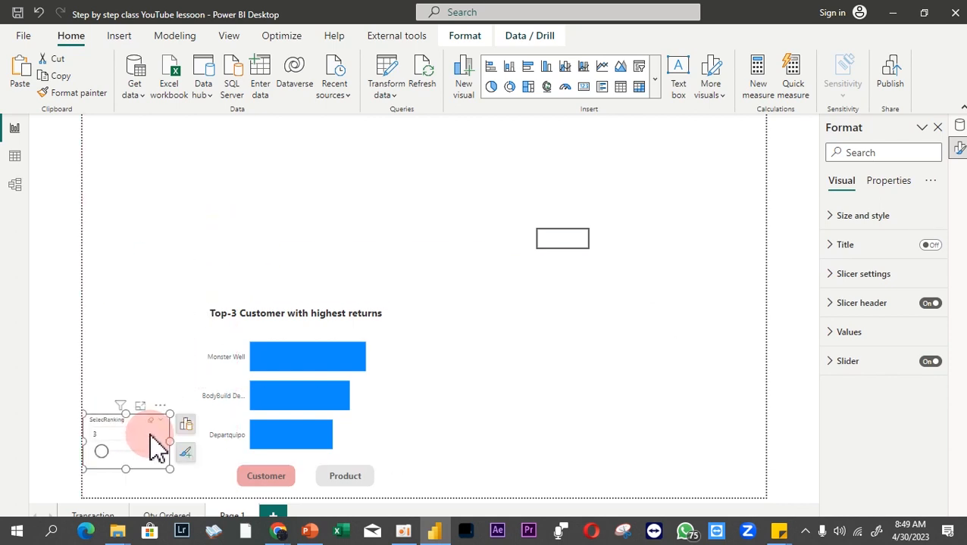
click(466, 232)
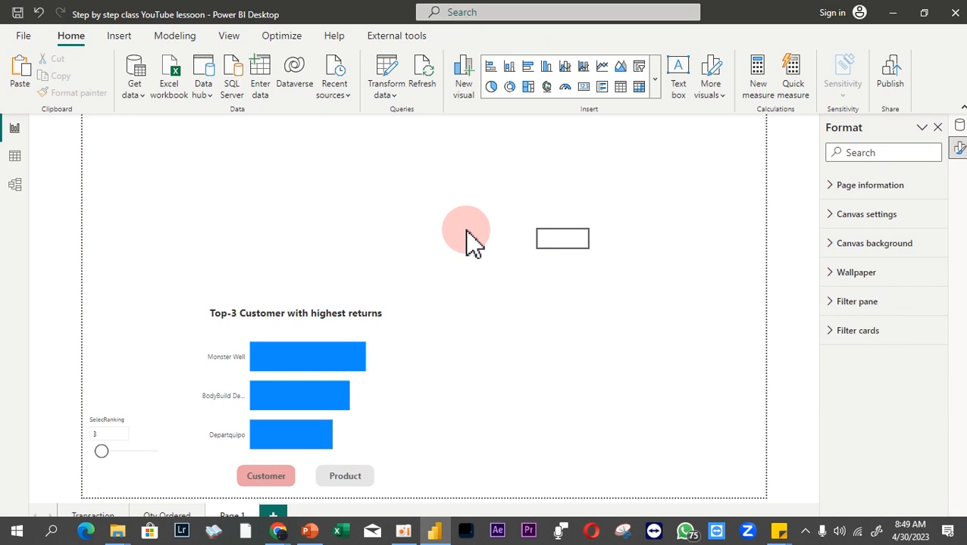
click(572, 256)
key(Delete)
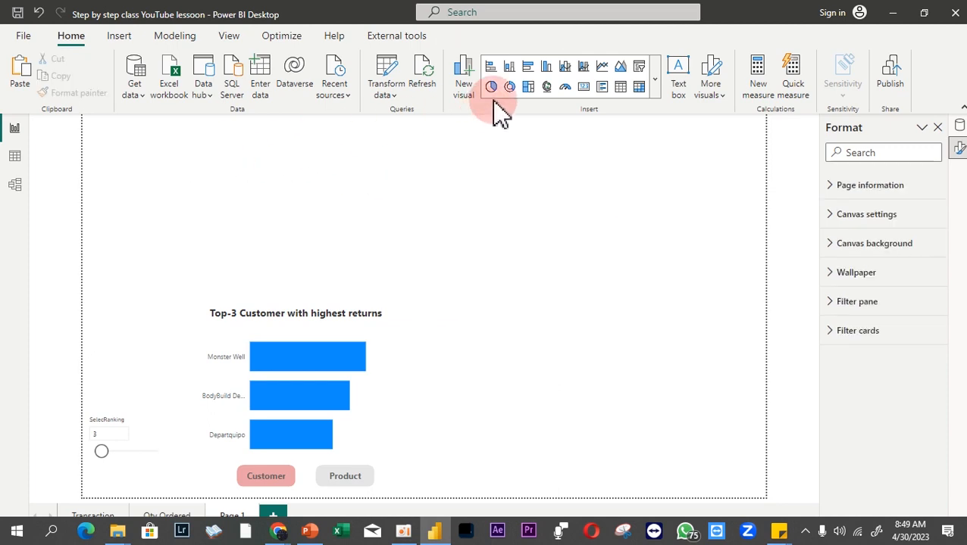
- Insert a card visual above the Top-3 Customer chart and fill it with the Quantity Returned measure
click(583, 86)
drag(170, 183, 291, 178)
click(329, 155)
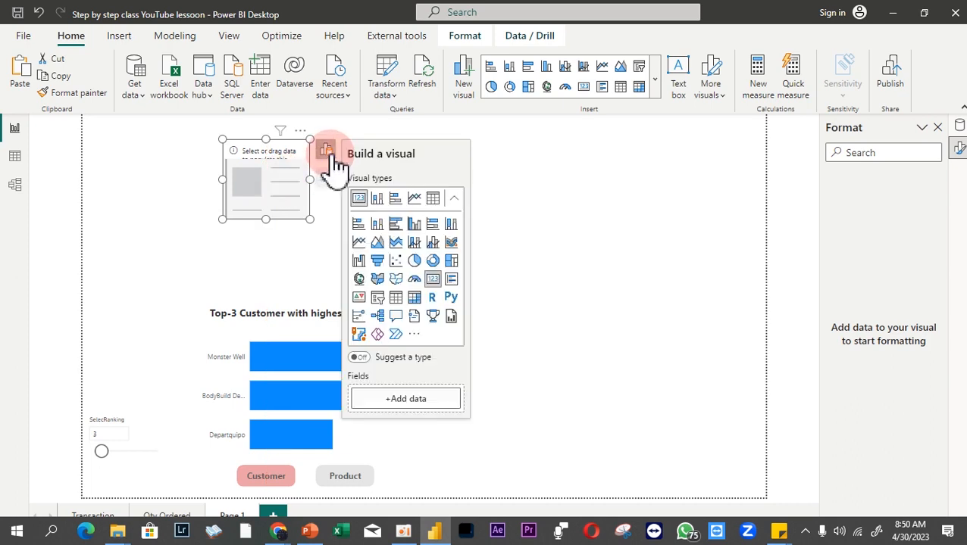
click(407, 402)
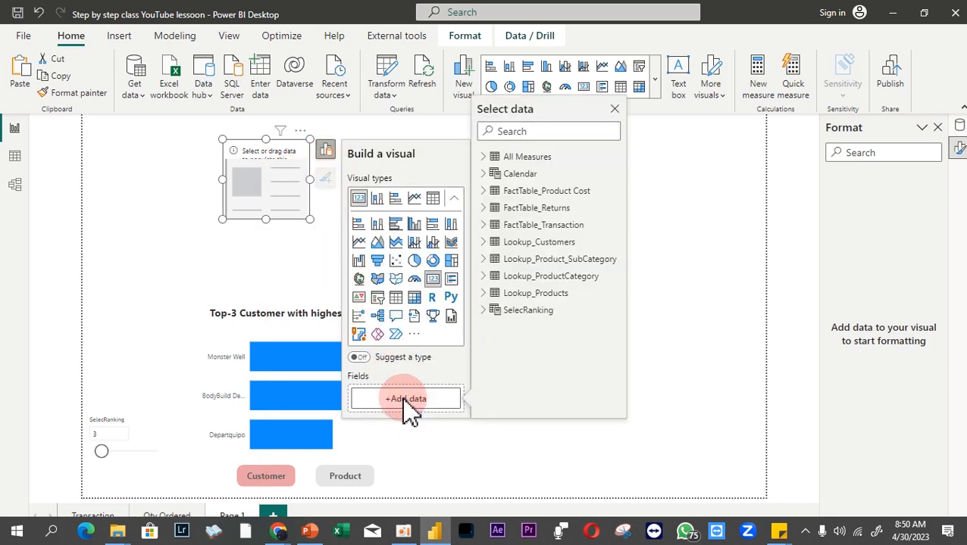
click(550, 136)
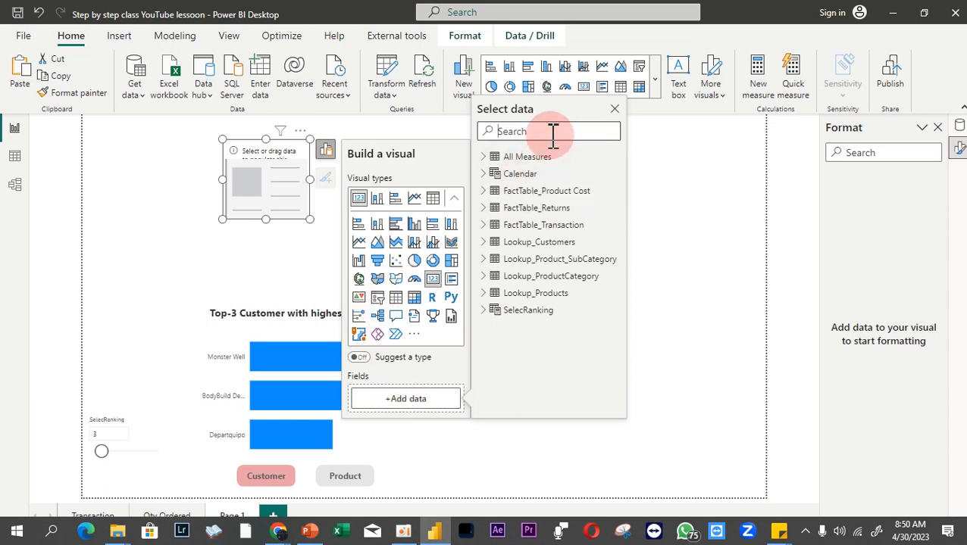
text(quat)
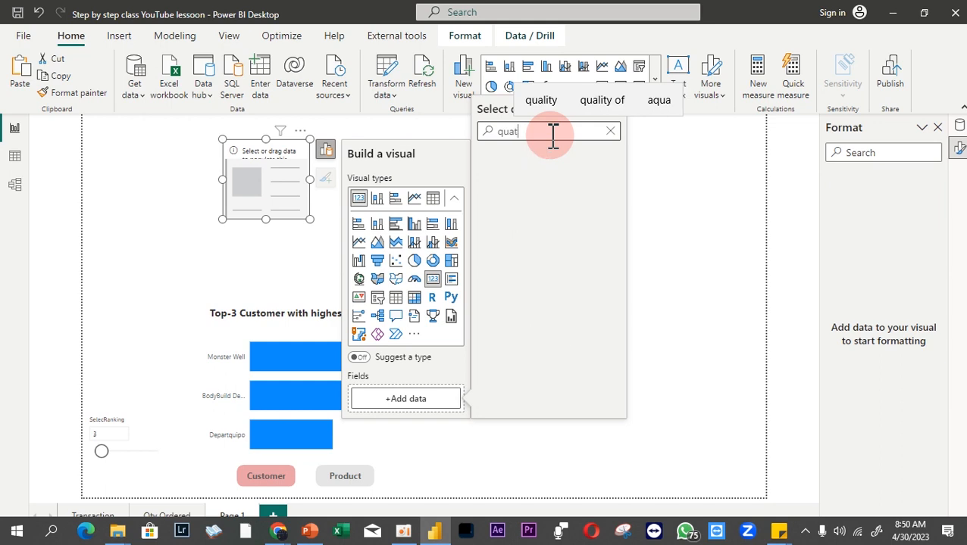
key(BackSpace)
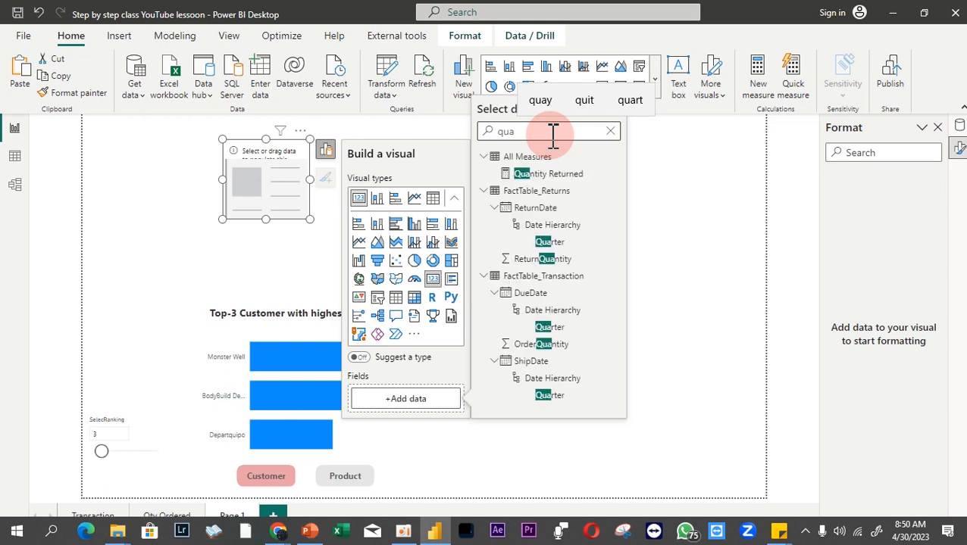
click(517, 182)
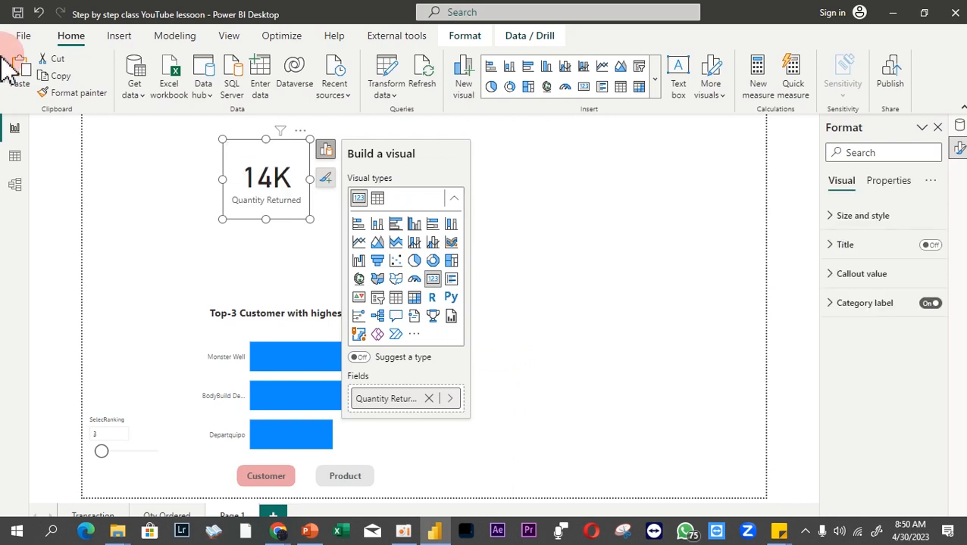
- Duplicate the Quantity Returned card, place the copy beside it, and switch its field to Total Refund
click(23, 83)
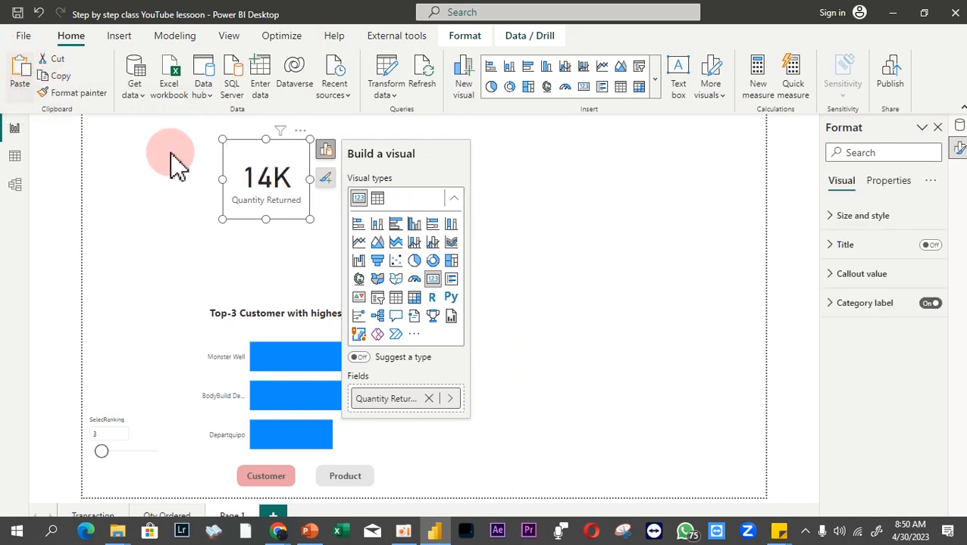
drag(253, 188, 380, 190)
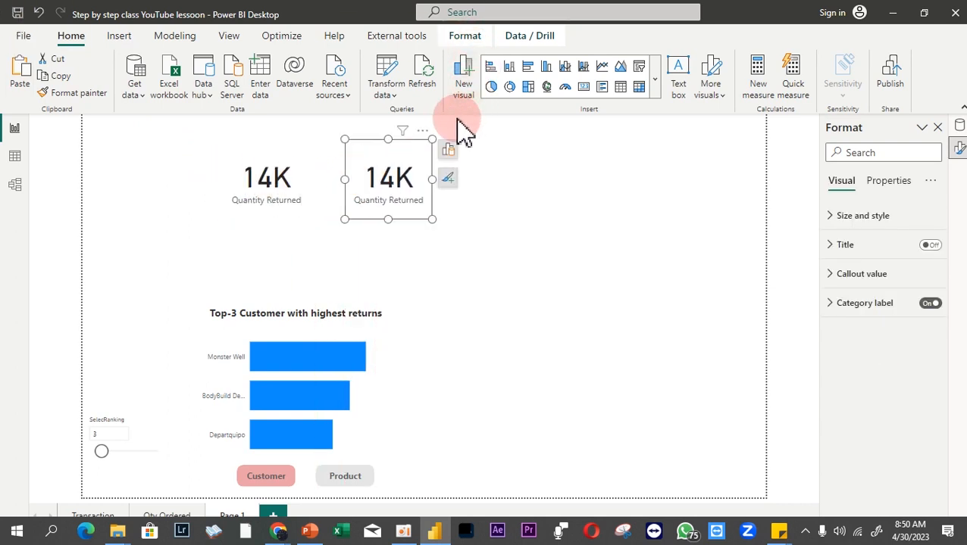
click(448, 151)
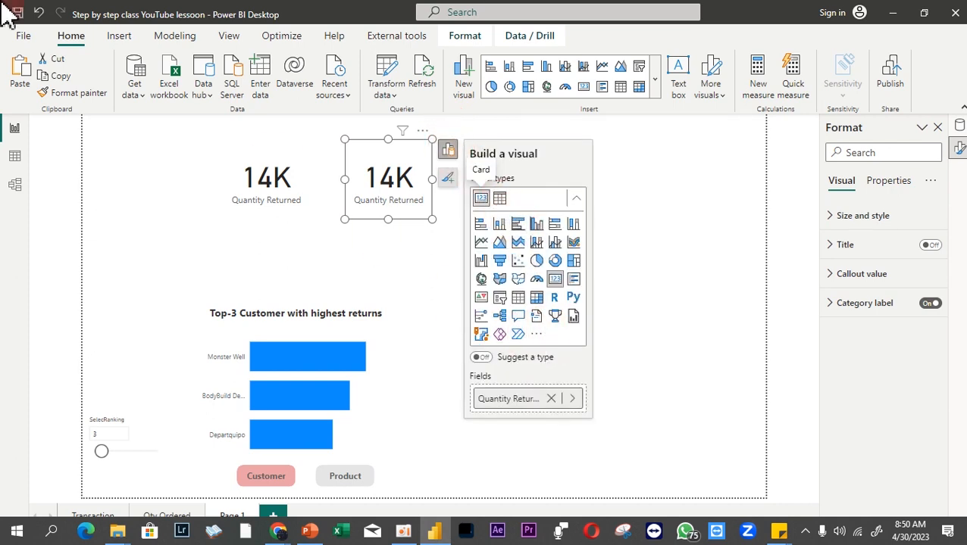
click(573, 399)
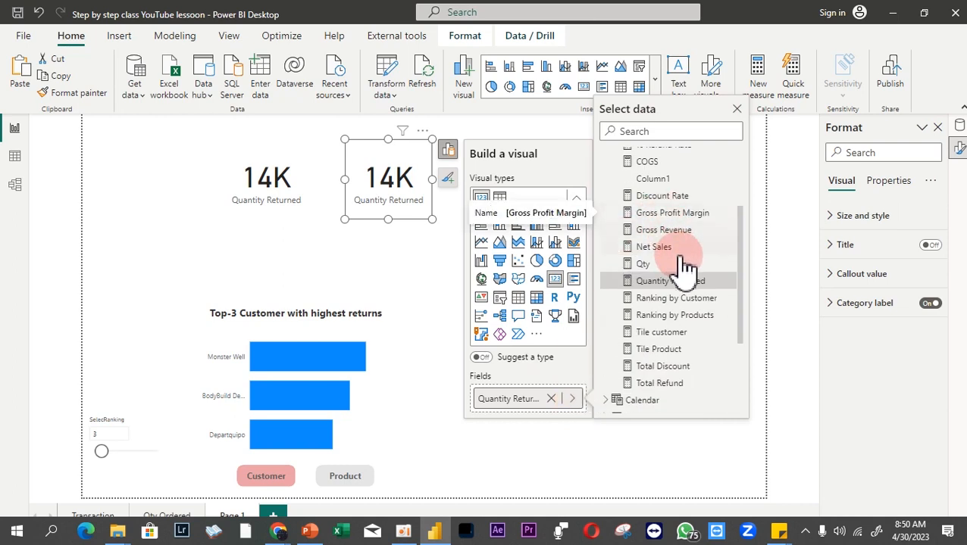
click(660, 383)
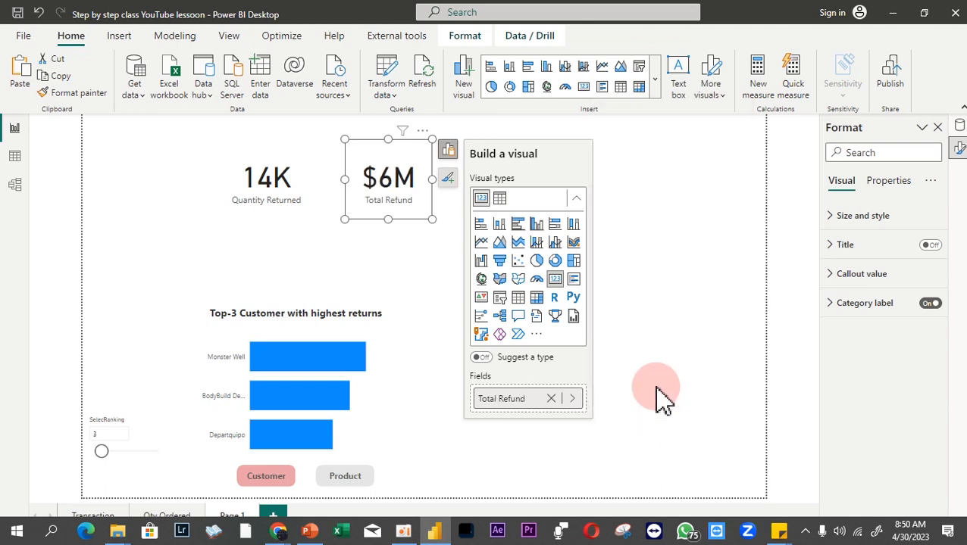
- Paste another copy of the card beside the Total Refund card and switch its field to % Refund Rate
click(20, 75)
drag(287, 184, 515, 181)
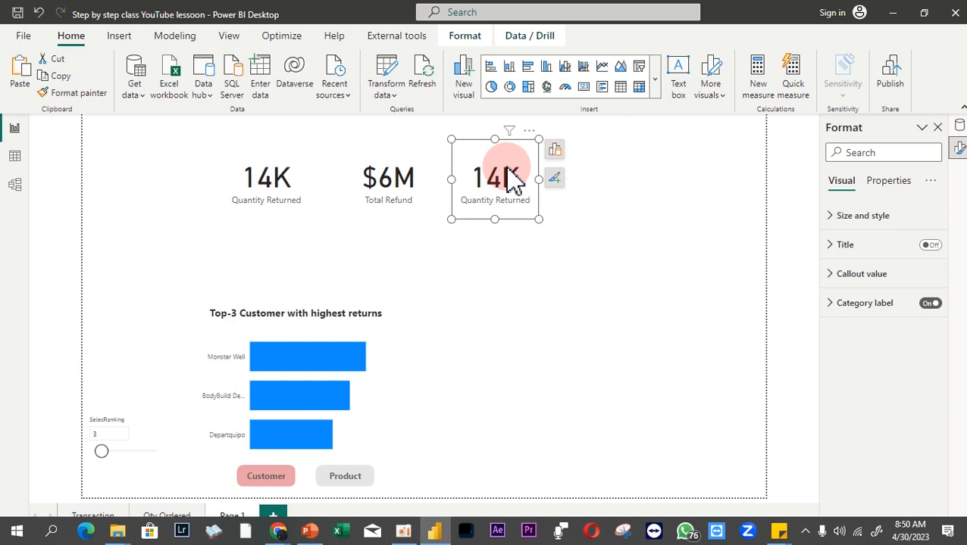
click(555, 151)
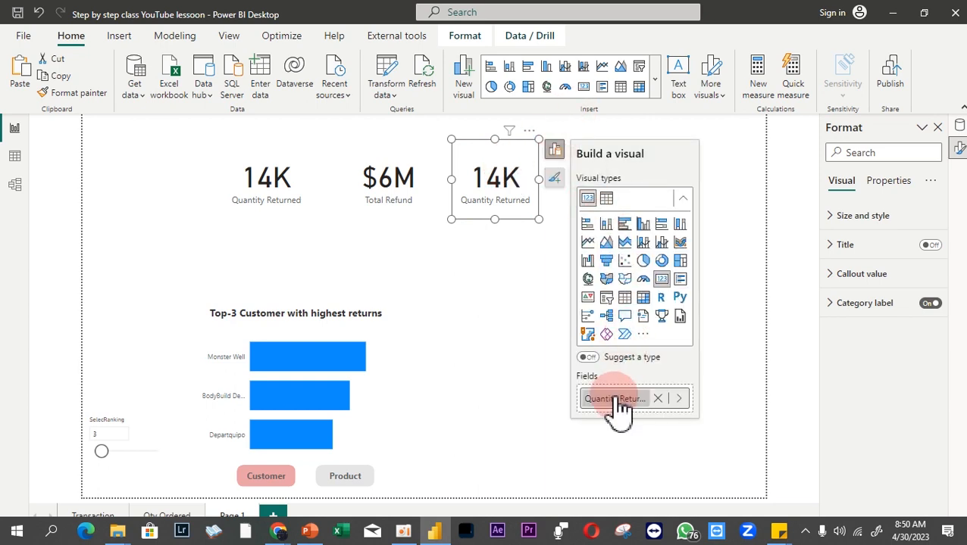
click(679, 400)
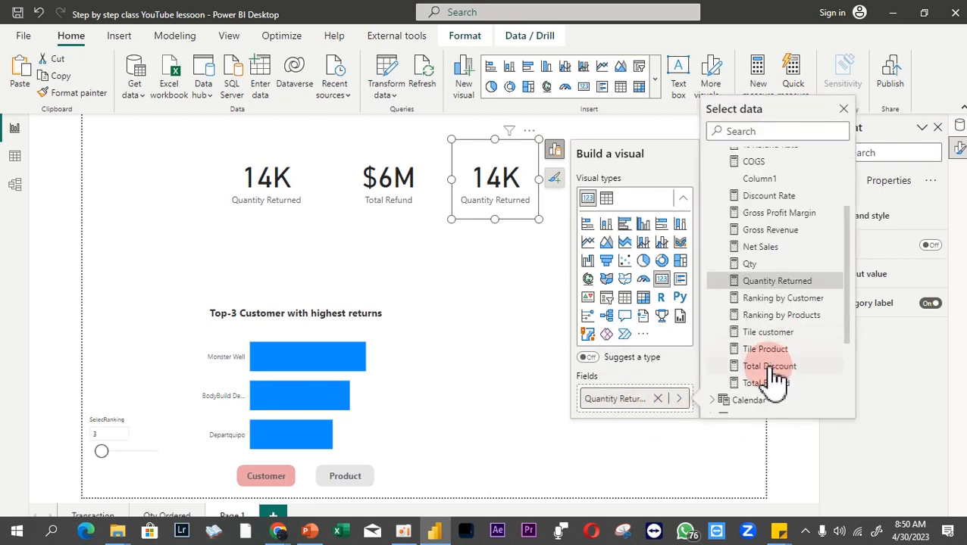
scroll(791, 297, up, 3)
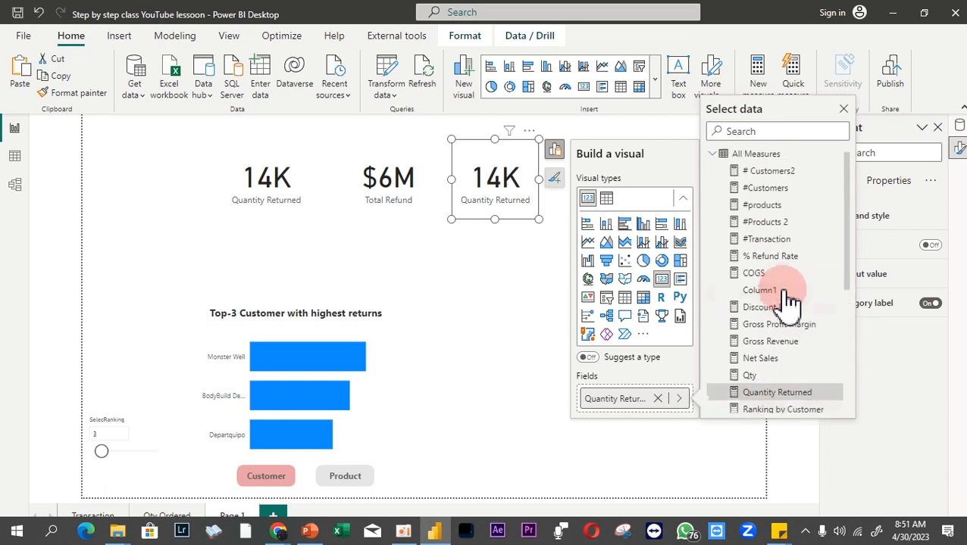
click(770, 260)
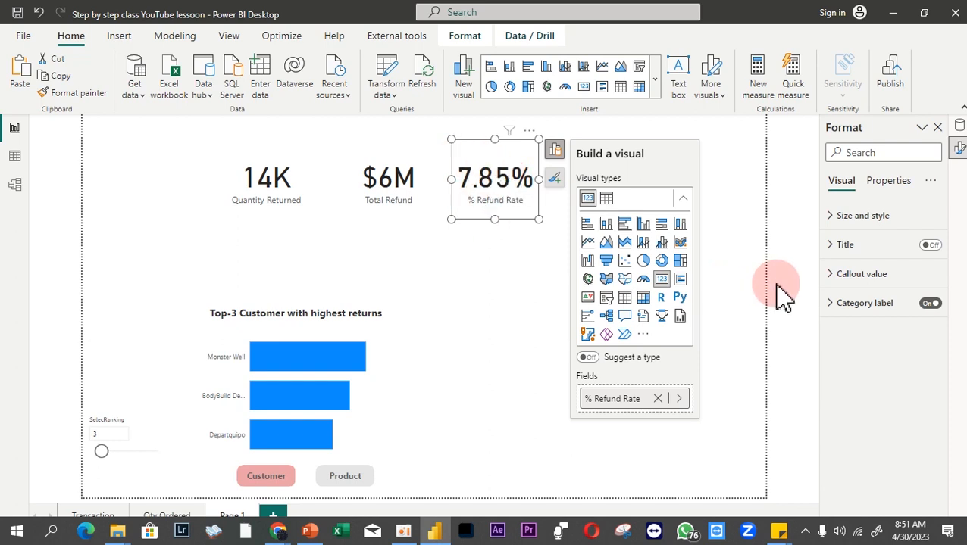
- Format the % Refund Rate measure in All Measures to show 0 decimal places
click(959, 126)
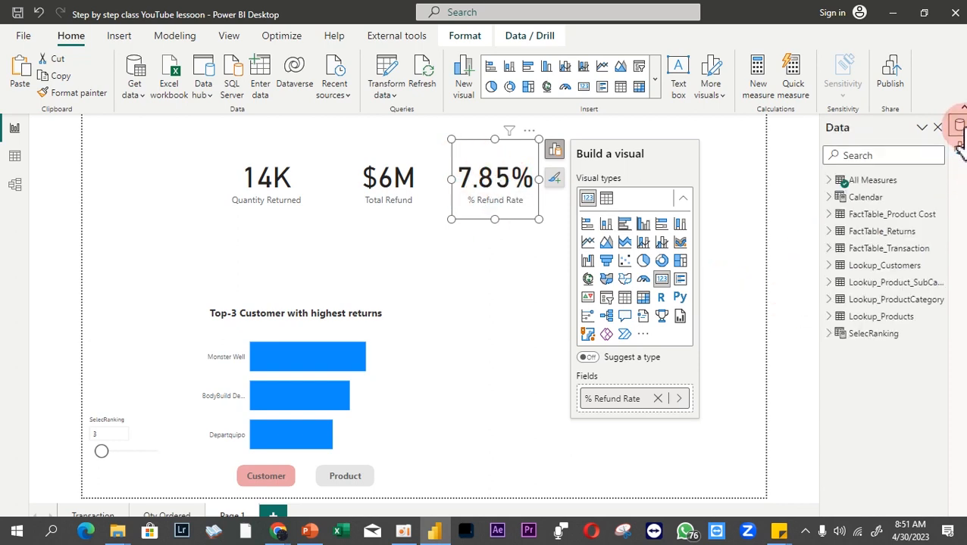
click(834, 183)
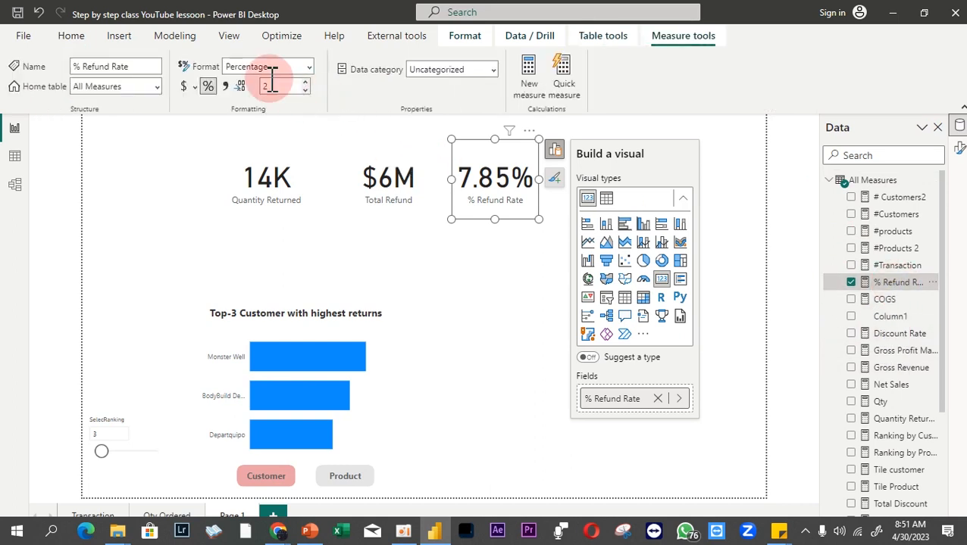
click(273, 86)
text(1)
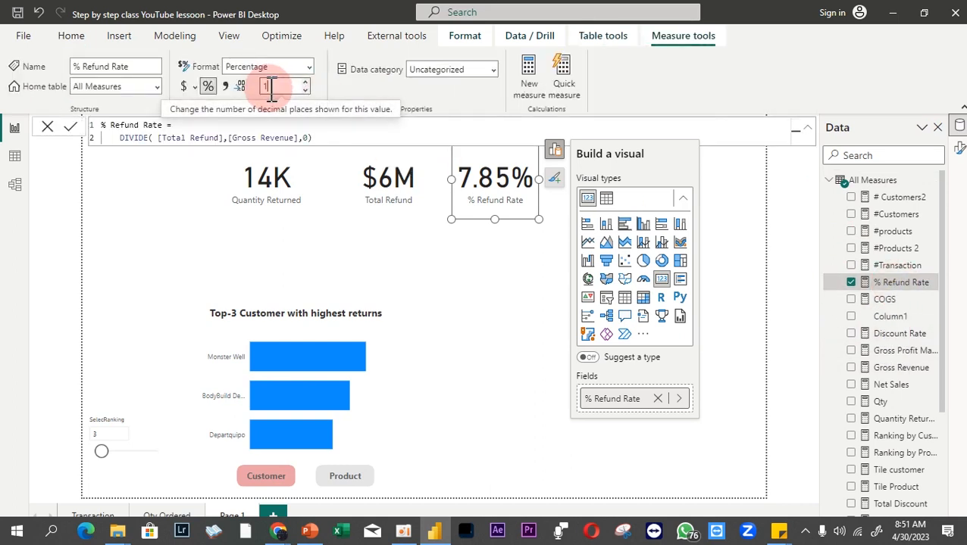
key(BackSpace)
text(2)
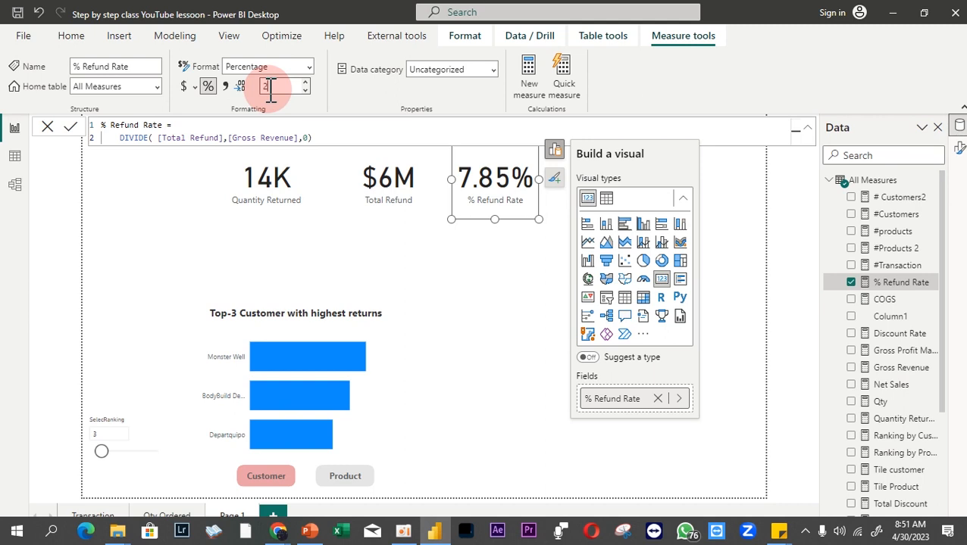
click(289, 89)
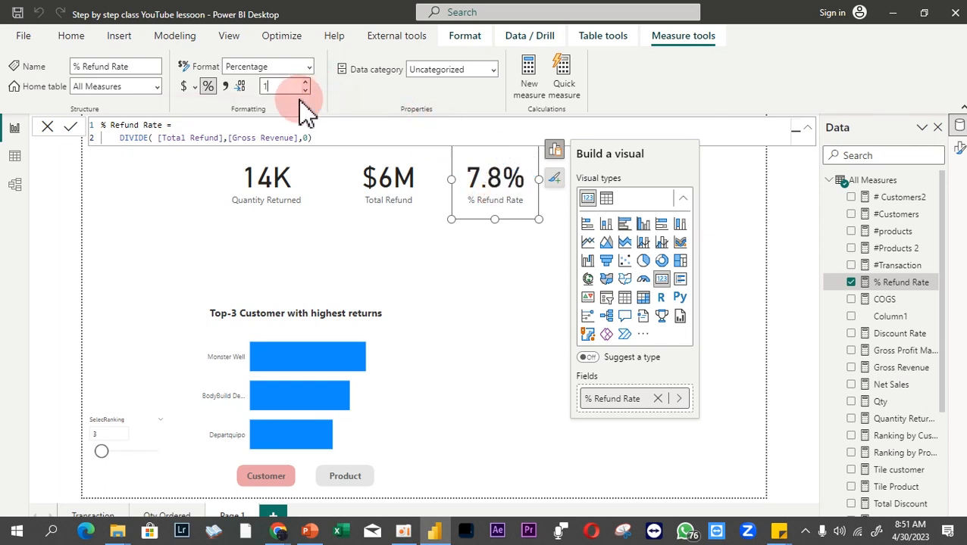
click(300, 103)
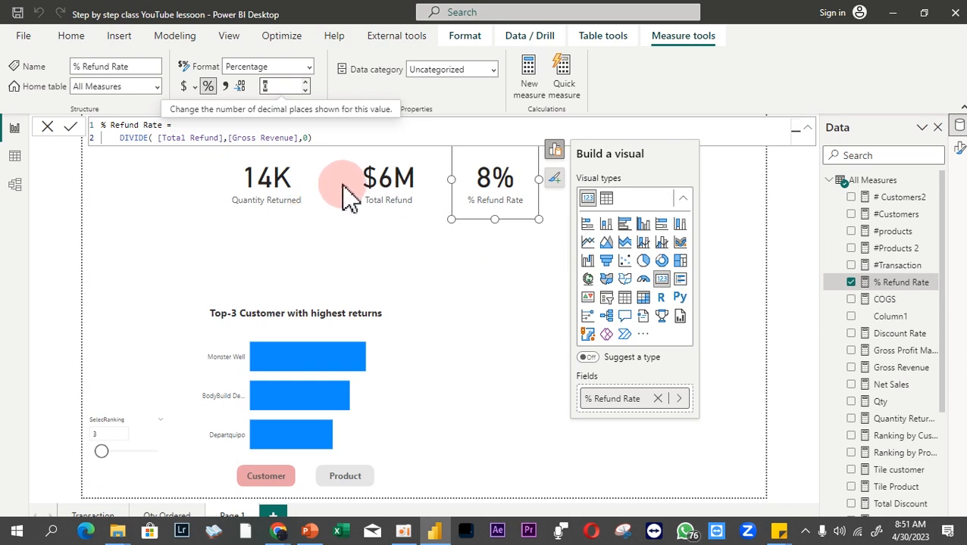
- Move the Total Refund and % Refund Rate cards closer to the Quantity Returned card
click(292, 193)
click(394, 201)
drag(395, 201, 367, 199)
click(509, 176)
drag(509, 175, 467, 194)
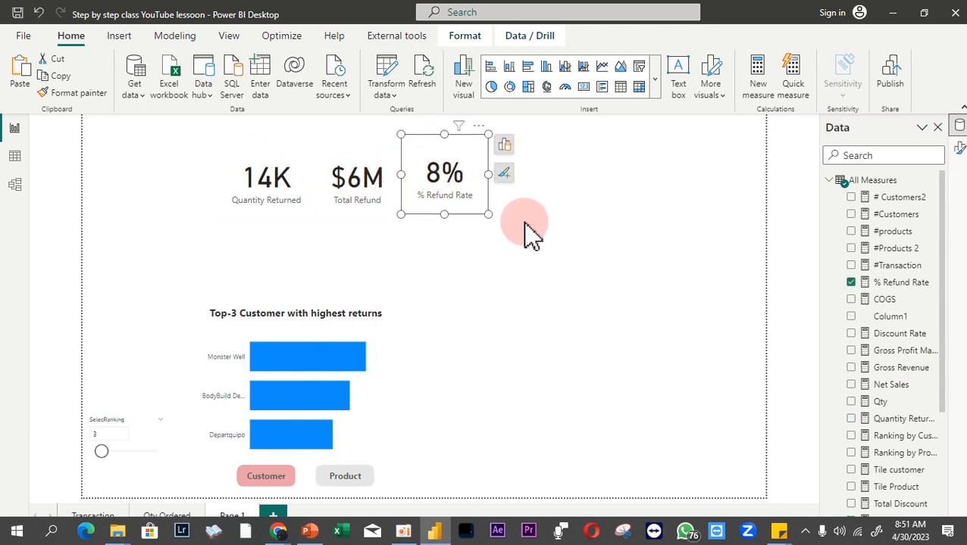
- Insert a line chart beside the cards and widen it until it nearly reaches the % Refund Rate card
click(555, 239)
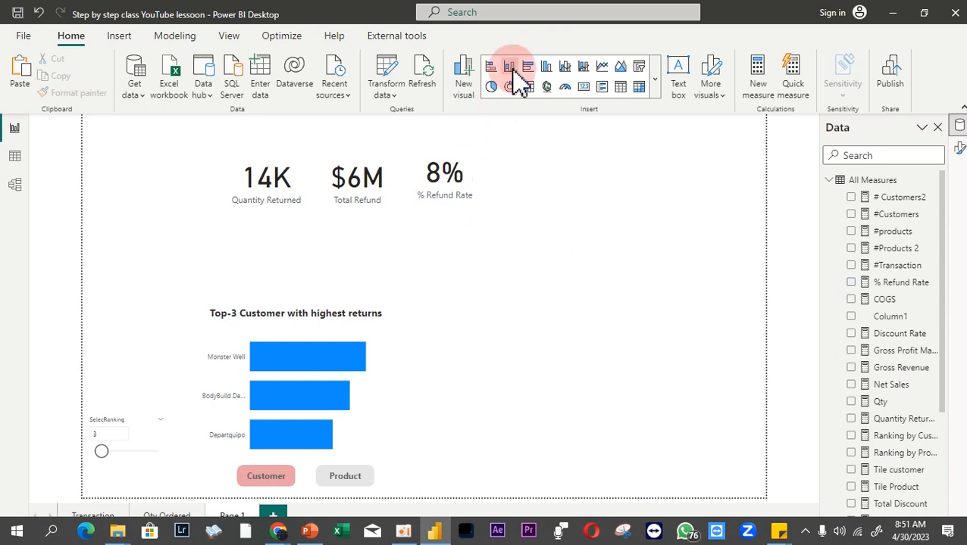
click(602, 66)
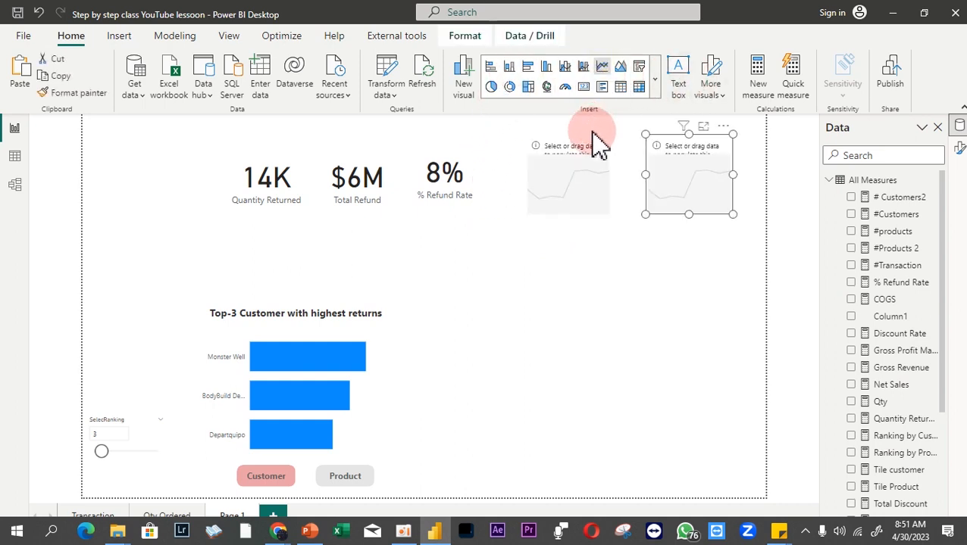
drag(643, 216, 494, 220)
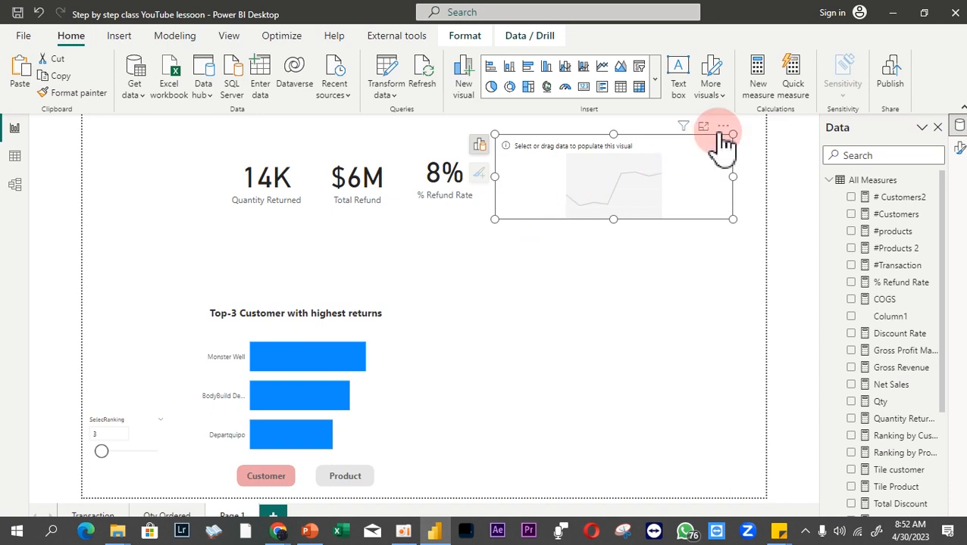
- Add the Calendar fields Year, Month and Qtr to the line chart's X-axis
click(480, 146)
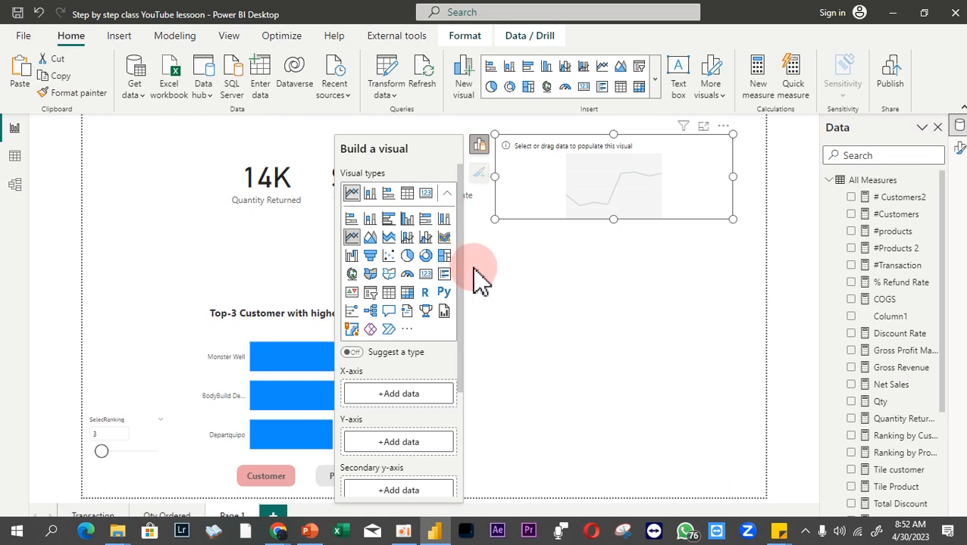
click(421, 399)
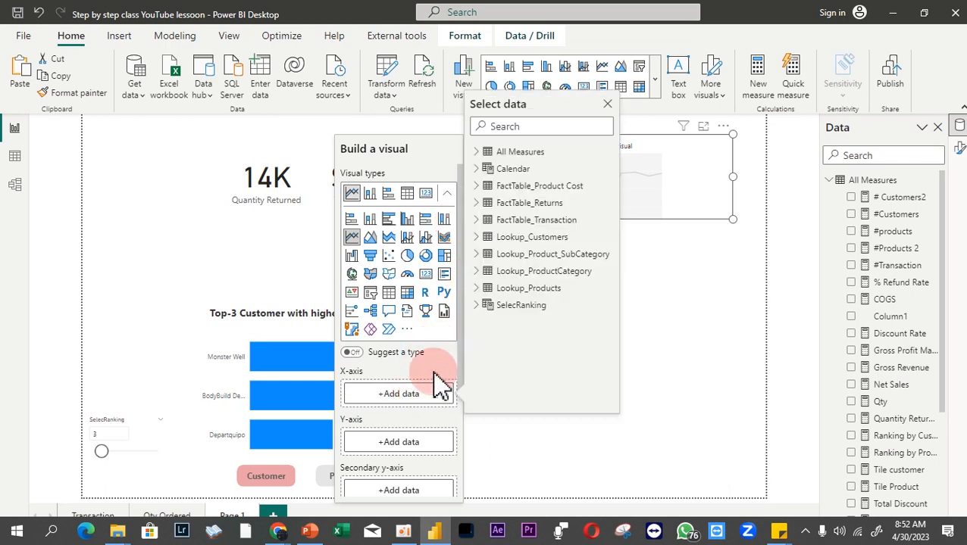
click(479, 169)
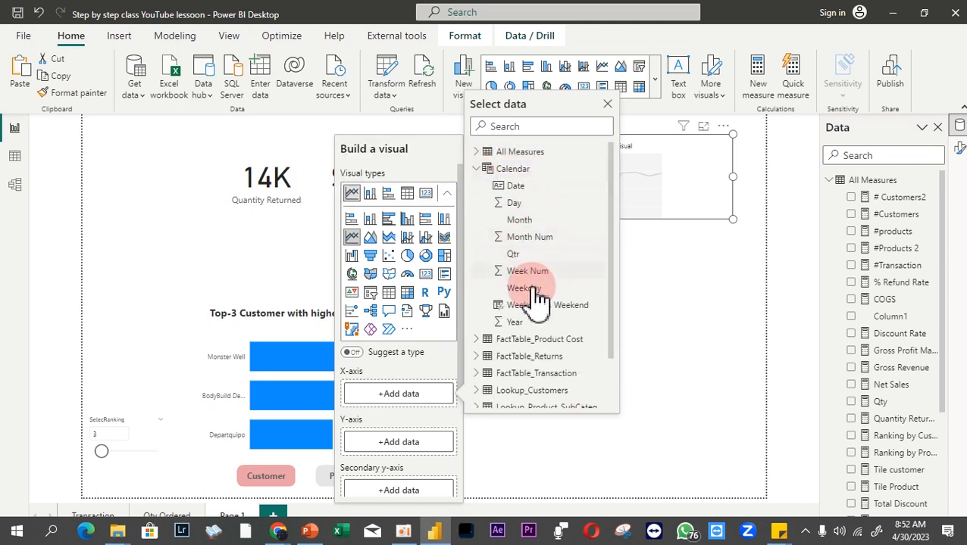
click(521, 325)
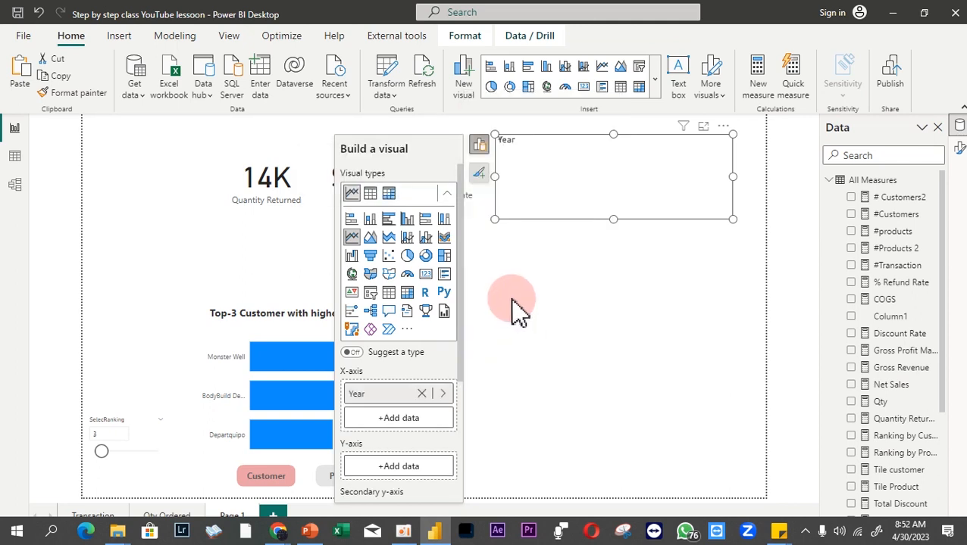
click(438, 423)
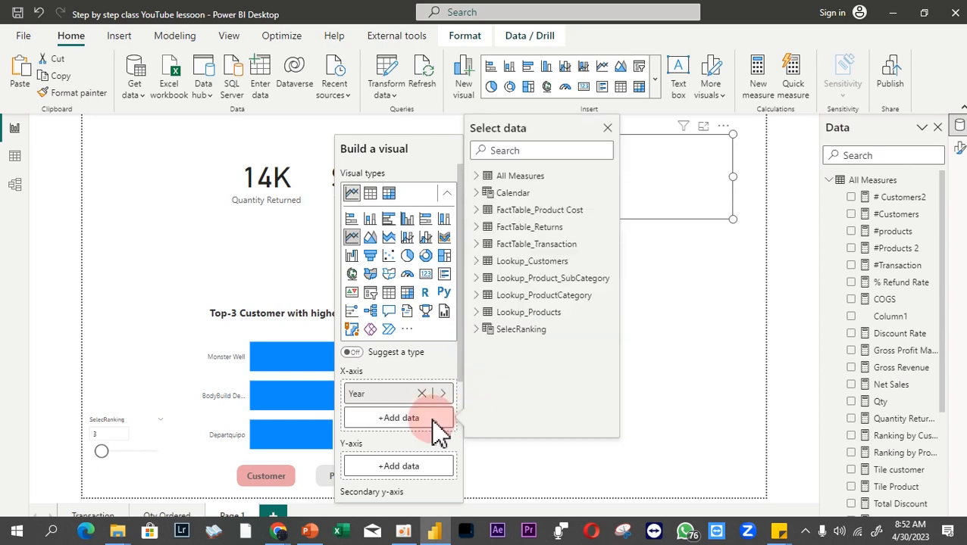
click(475, 193)
click(493, 243)
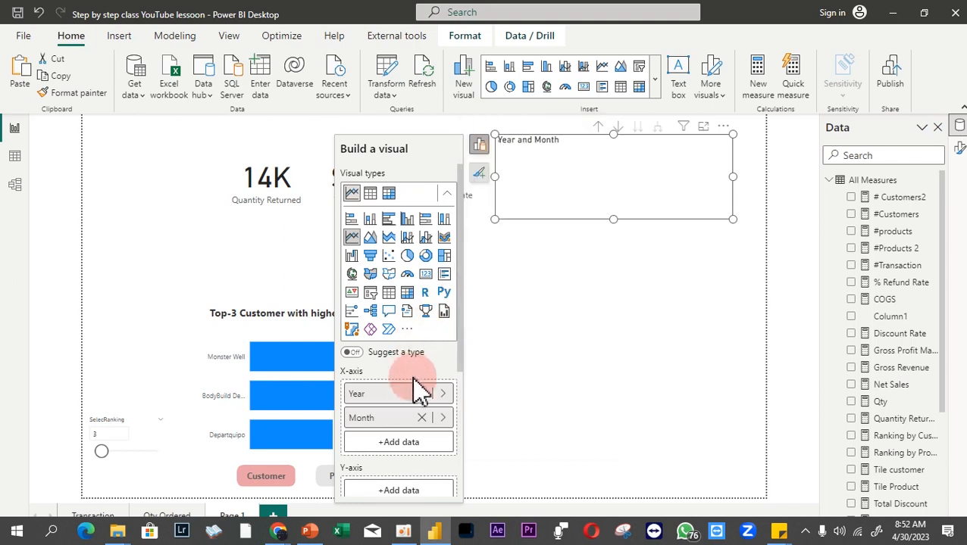
click(426, 446)
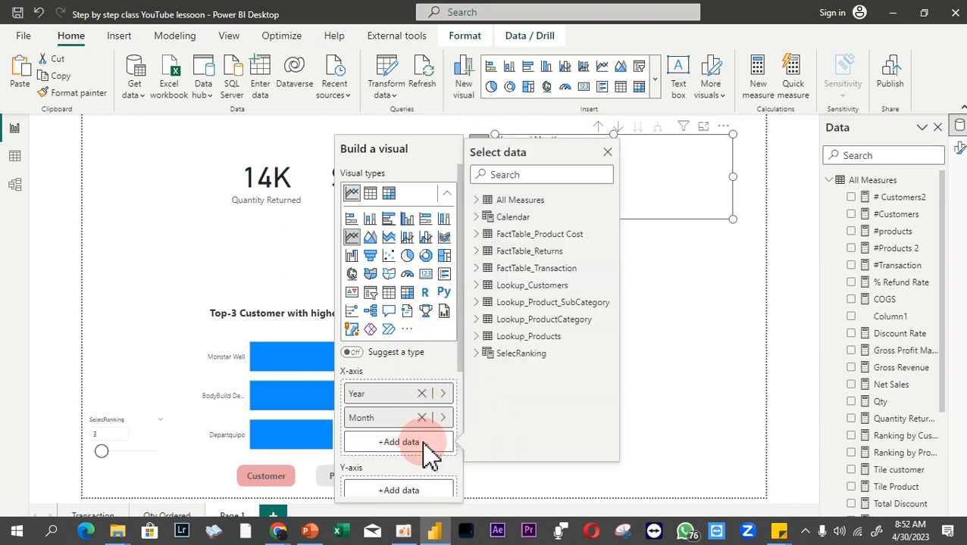
click(478, 218)
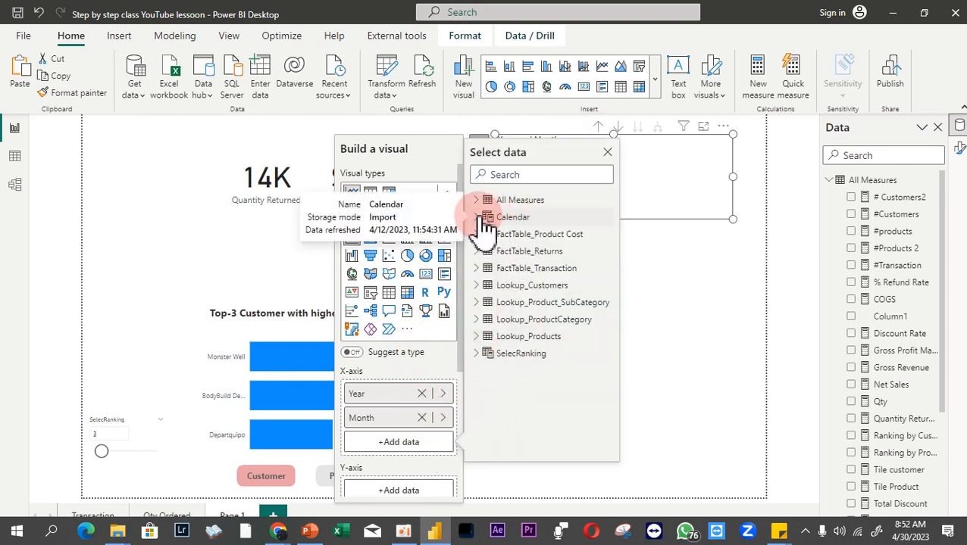
click(521, 303)
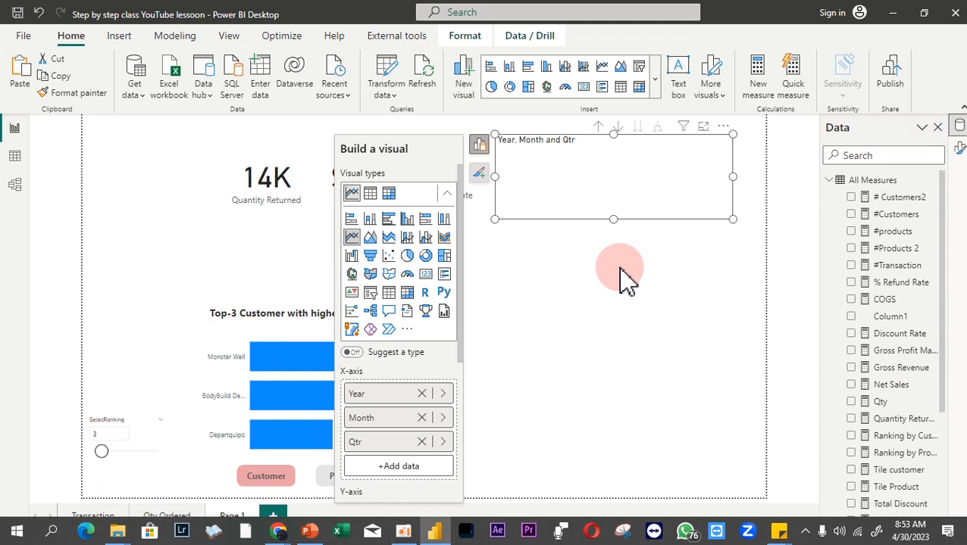
- Add the Total Refund measure to the line chart's Y-axis, searching the fields for "ref"
scroll(464, 364, down, 1)
scroll(468, 370, down, 4)
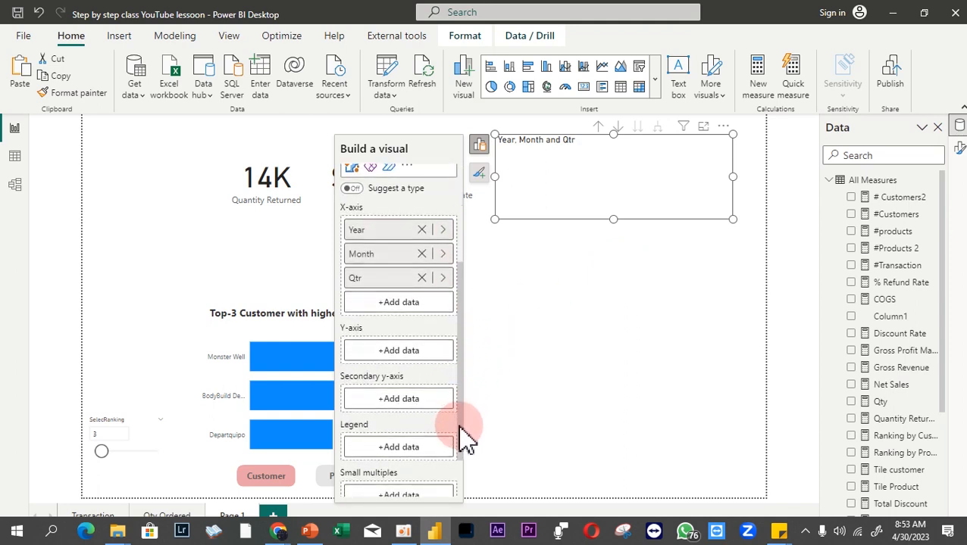
scroll(463, 440, down, 1)
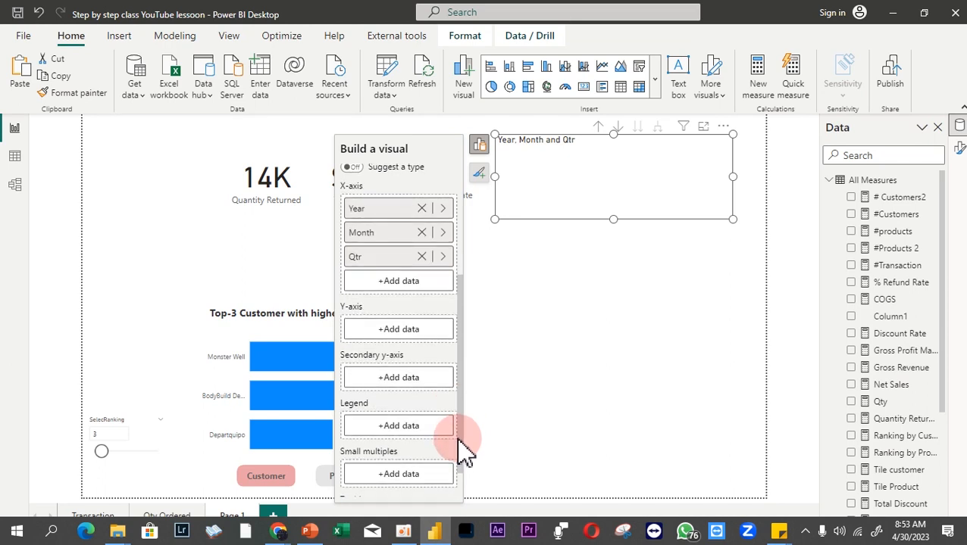
click(377, 340)
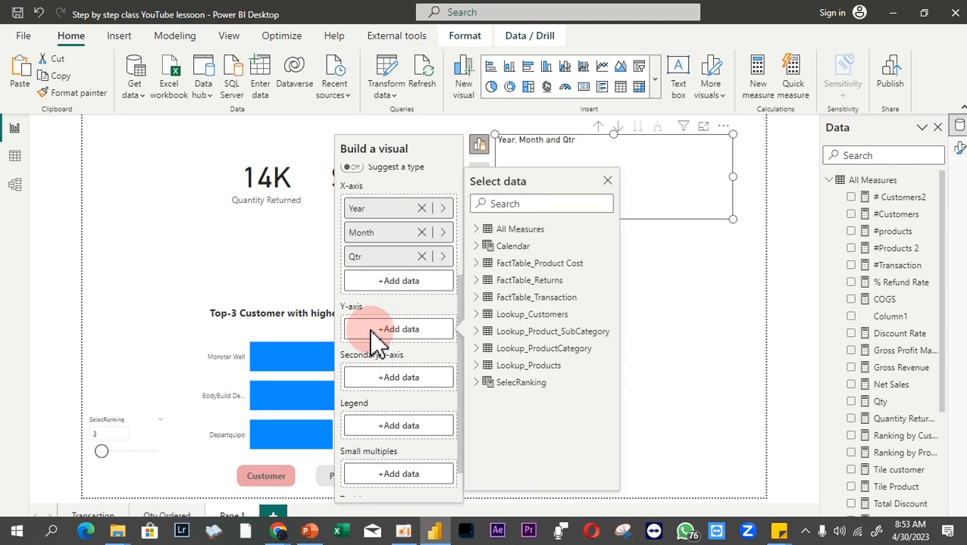
click(509, 204)
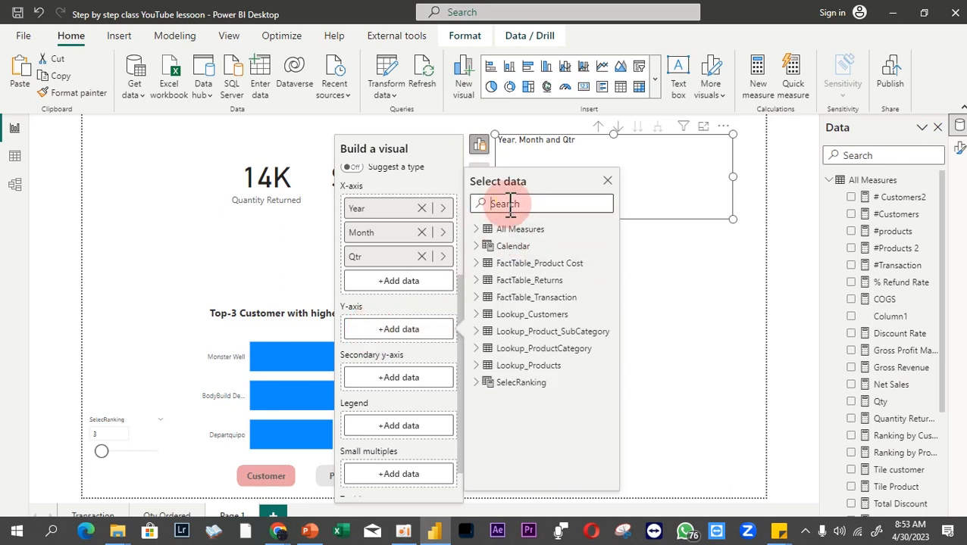
text(ref)
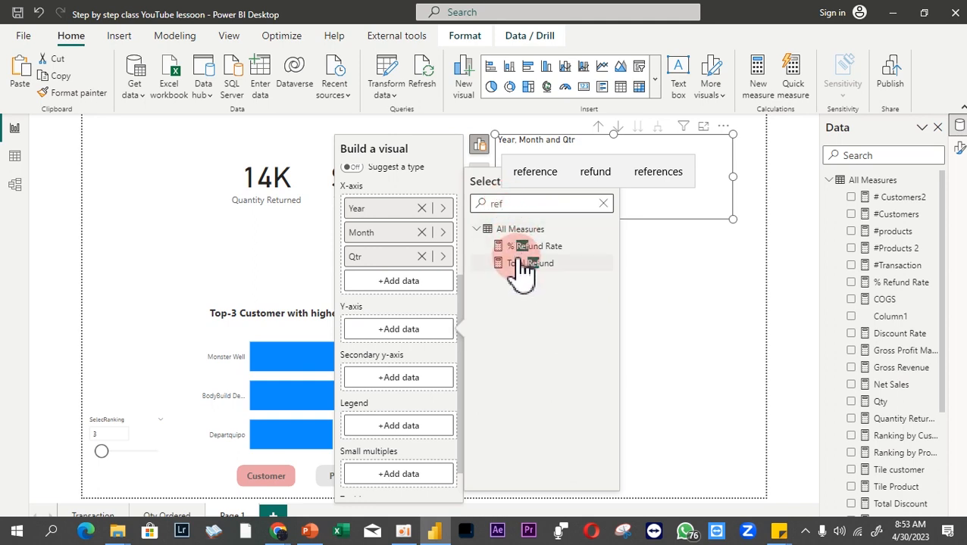
click(506, 265)
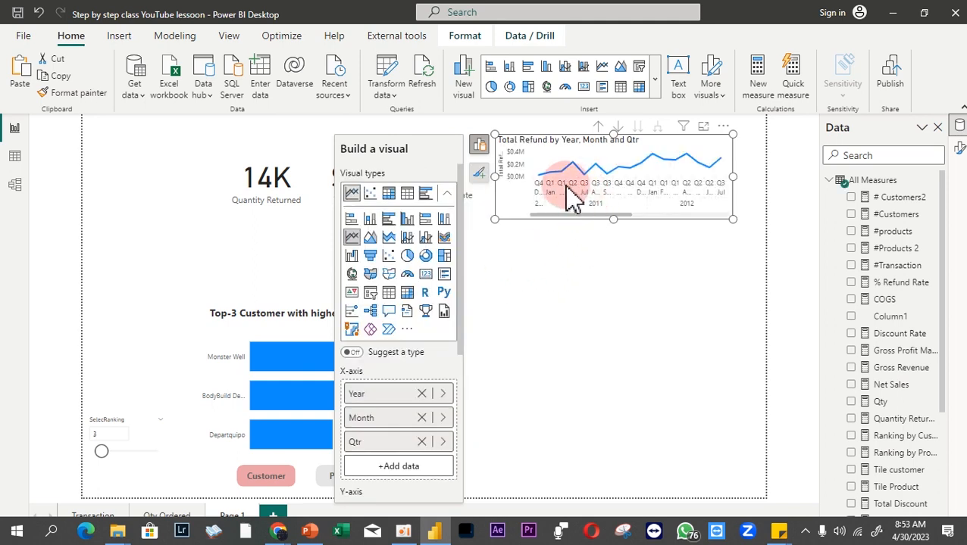
- Drill the line chart up to the Year level and expand it one level to show Year and Month
click(606, 131)
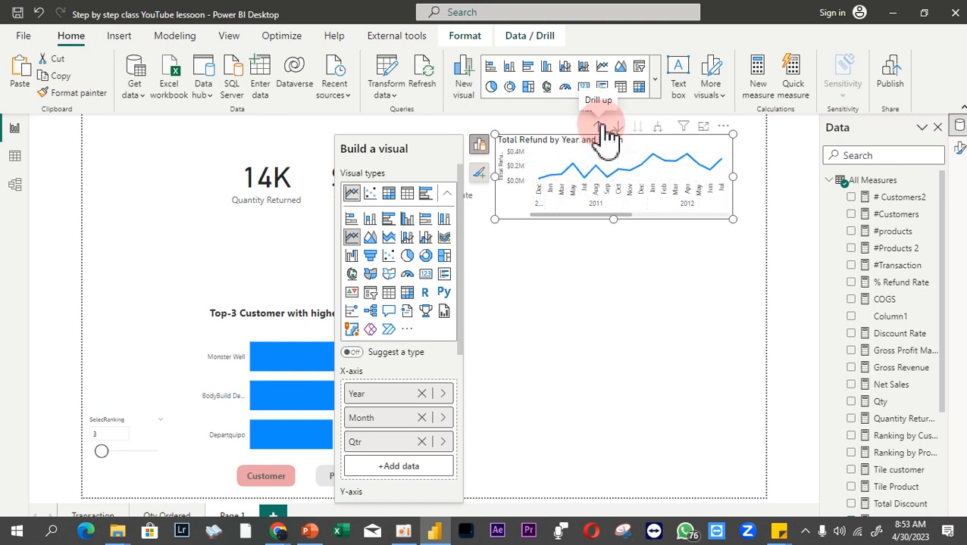
click(606, 129)
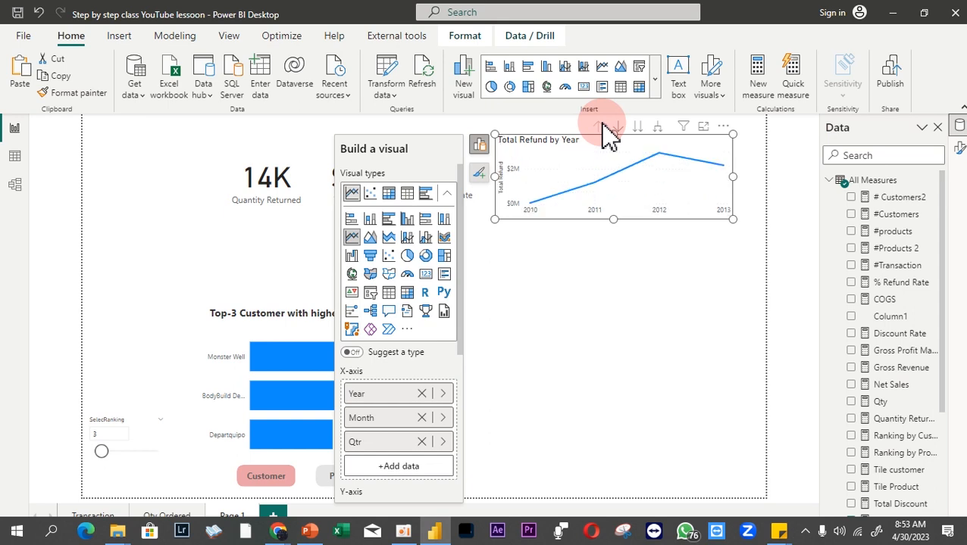
click(656, 129)
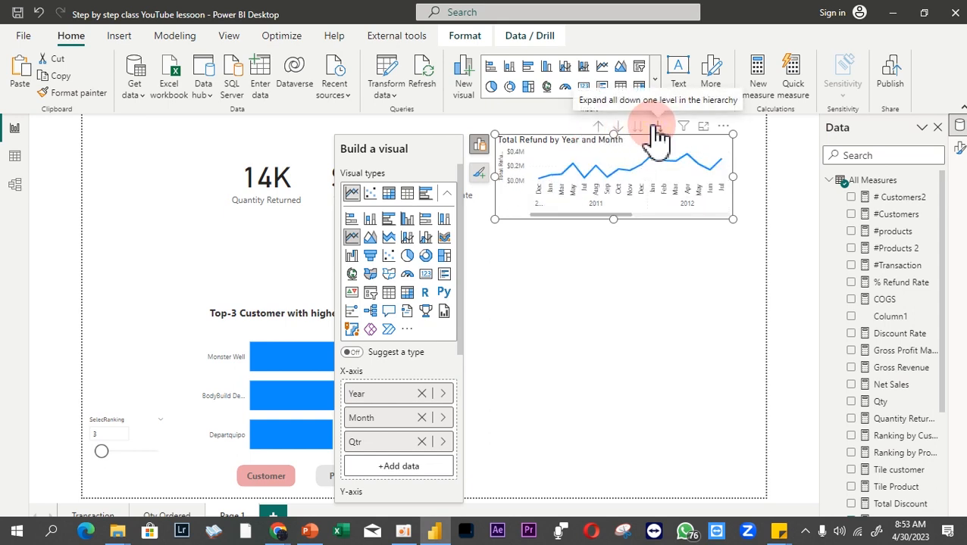
- Widen the line chart on both sides, out to the page edge and over the edge of the % Refund Rate card
drag(732, 176, 759, 177)
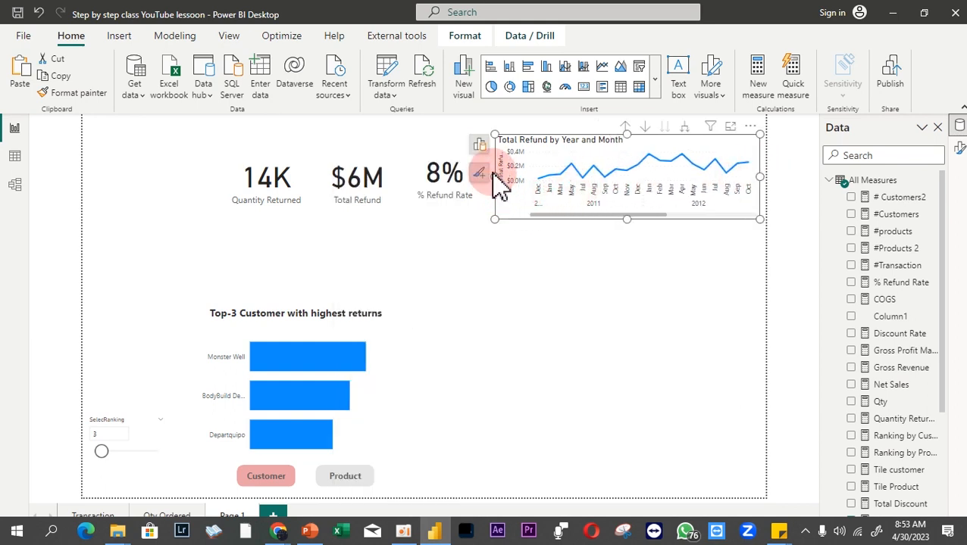
drag(494, 176, 474, 183)
click(564, 180)
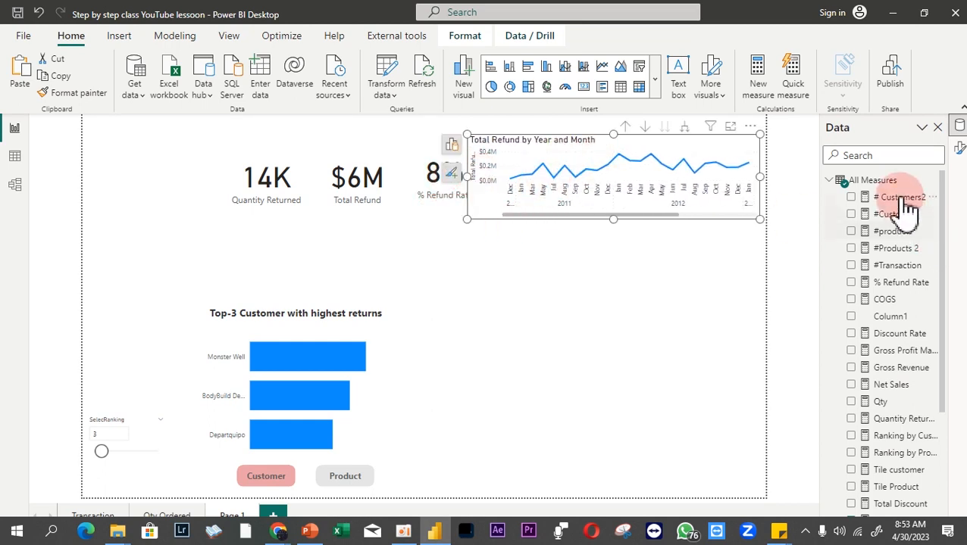
- Turn off the line chart's Y-axis title and the whole Y-axis in the visual's formatting
click(957, 148)
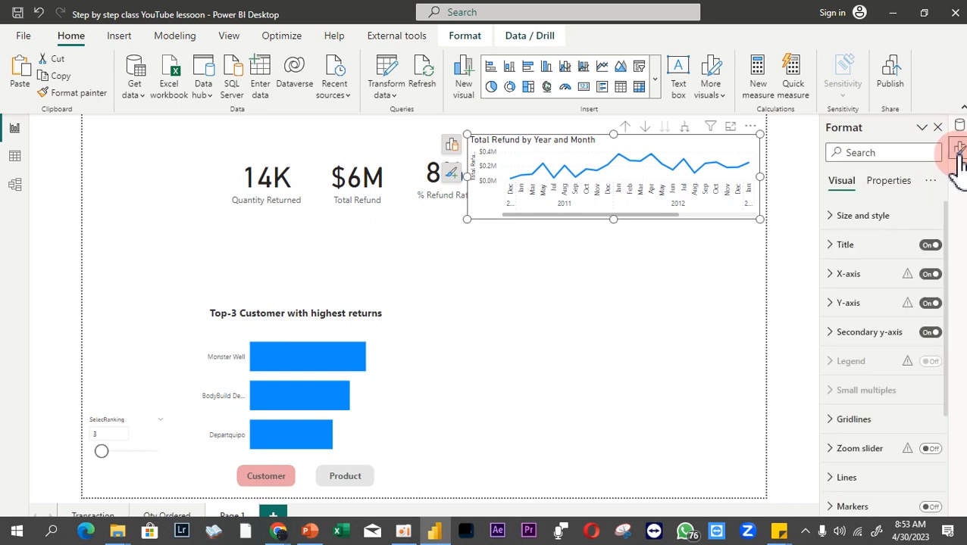
click(881, 303)
scroll(915, 420, down, 5)
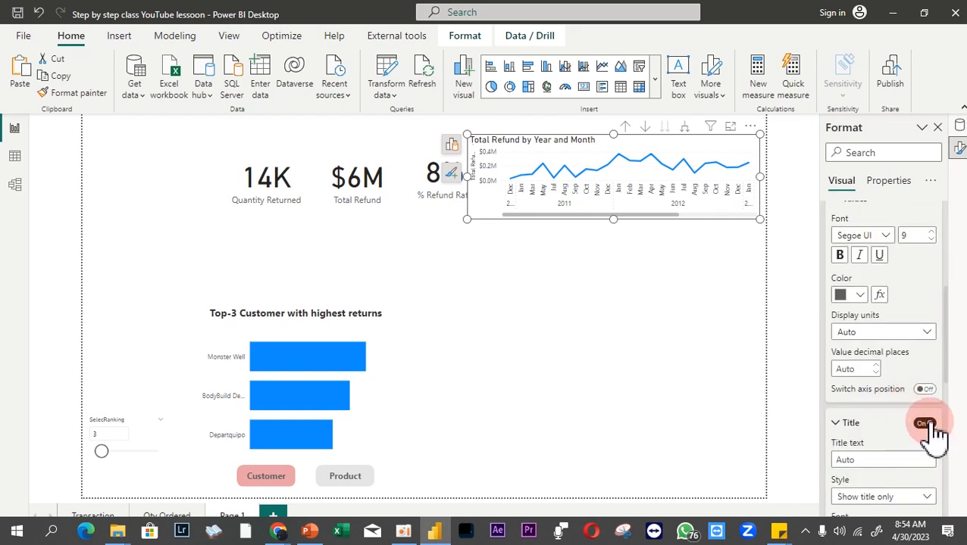
scroll(895, 346, up, 4)
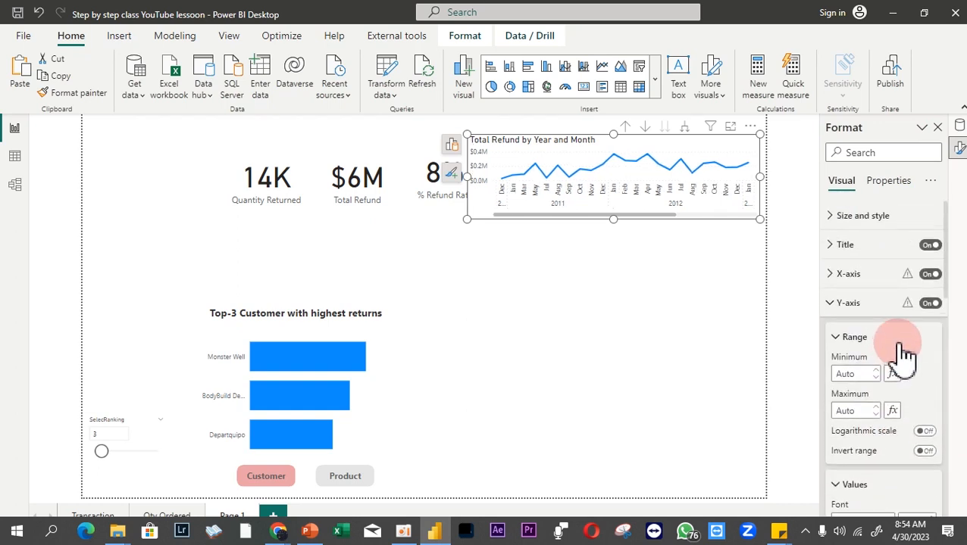
click(931, 303)
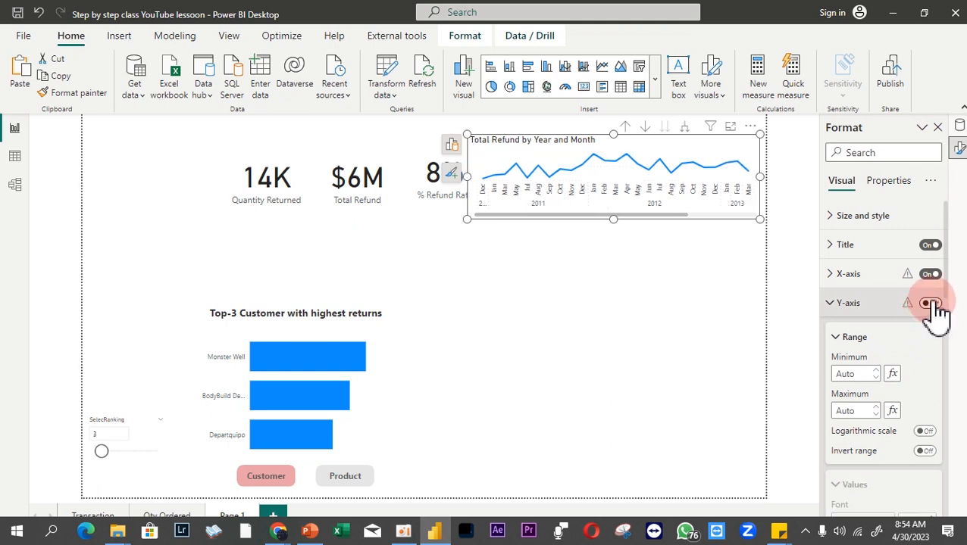
- Try showing the Y-axis title on the line chart, and switch it off again
click(883, 281)
scroll(856, 326, down, 4)
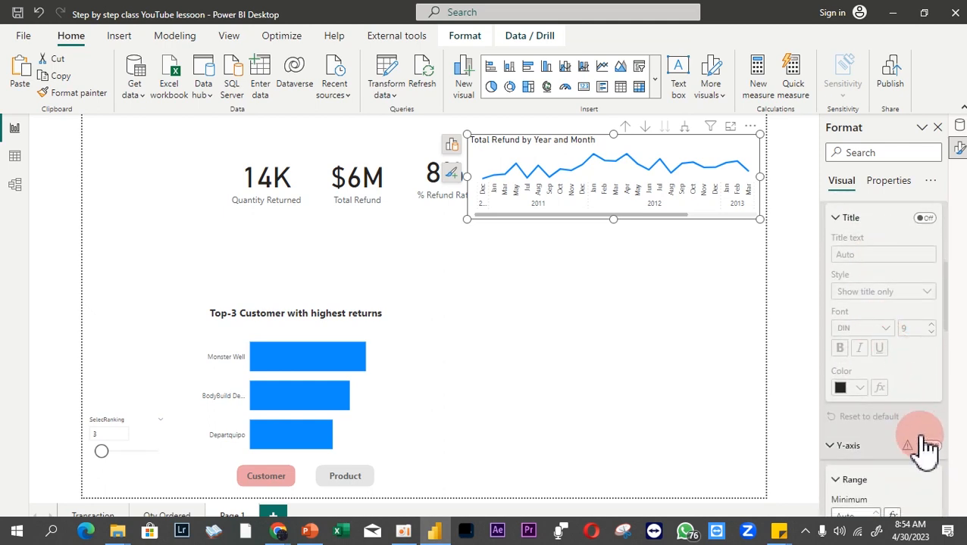
click(921, 445)
scroll(918, 440, down, 3)
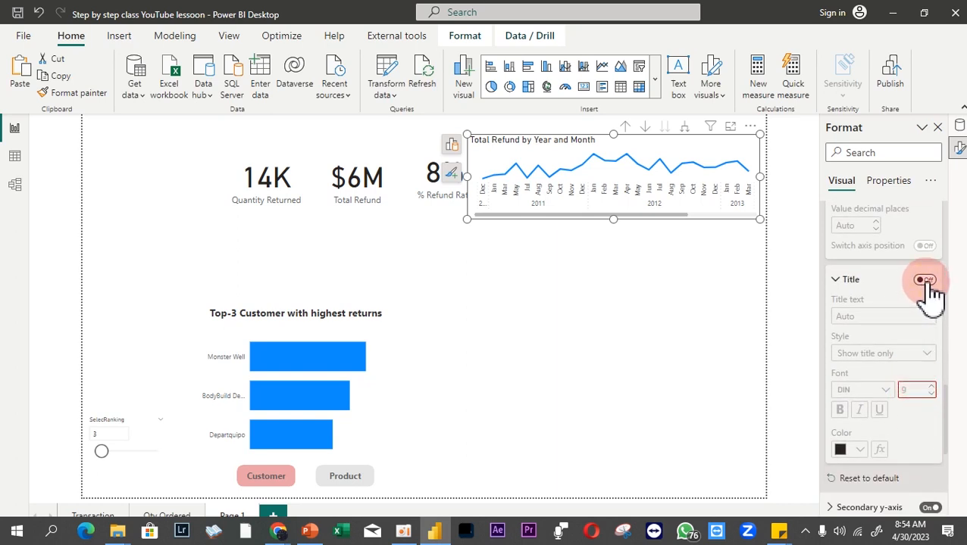
click(924, 280)
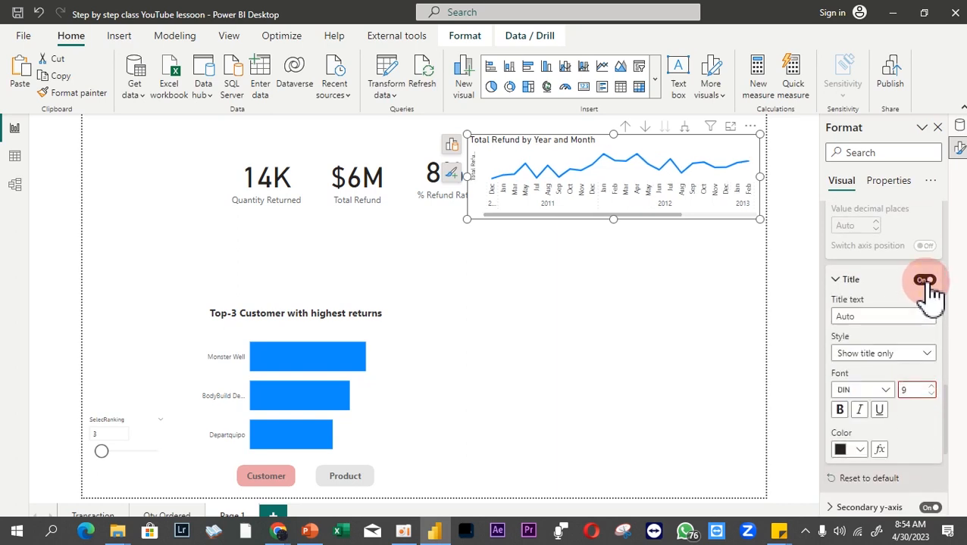
click(924, 281)
scroll(929, 294, up, 5)
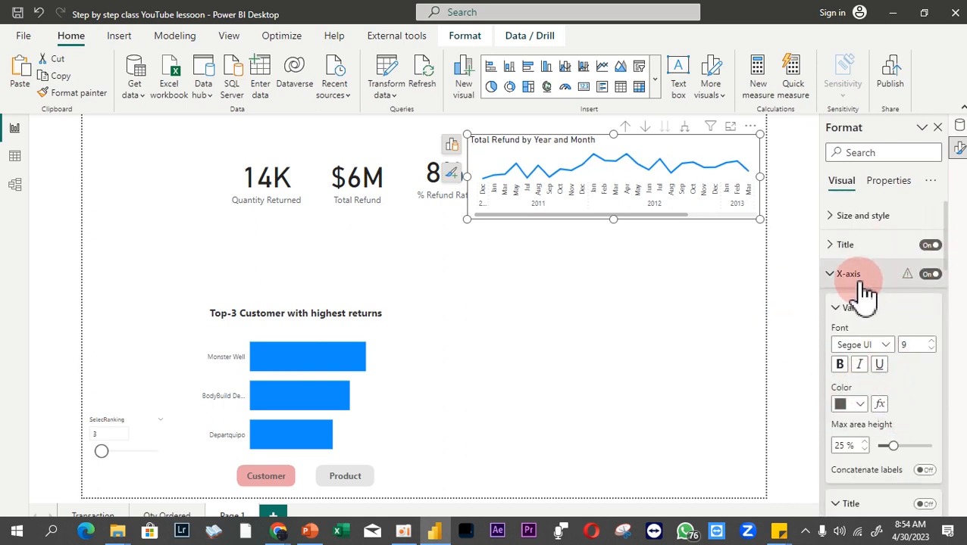
- Try hiding the line chart's X-axis, and switch it back on
click(934, 275)
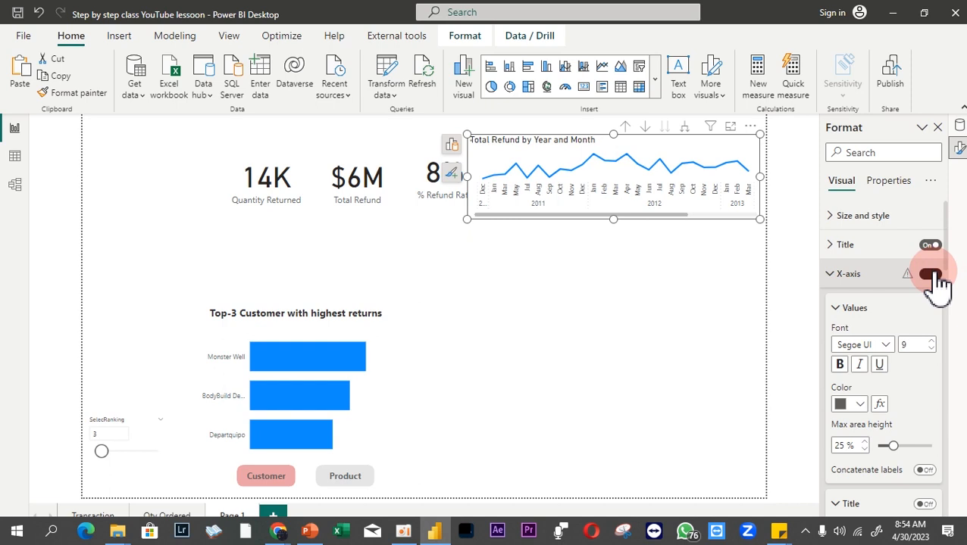
click(934, 276)
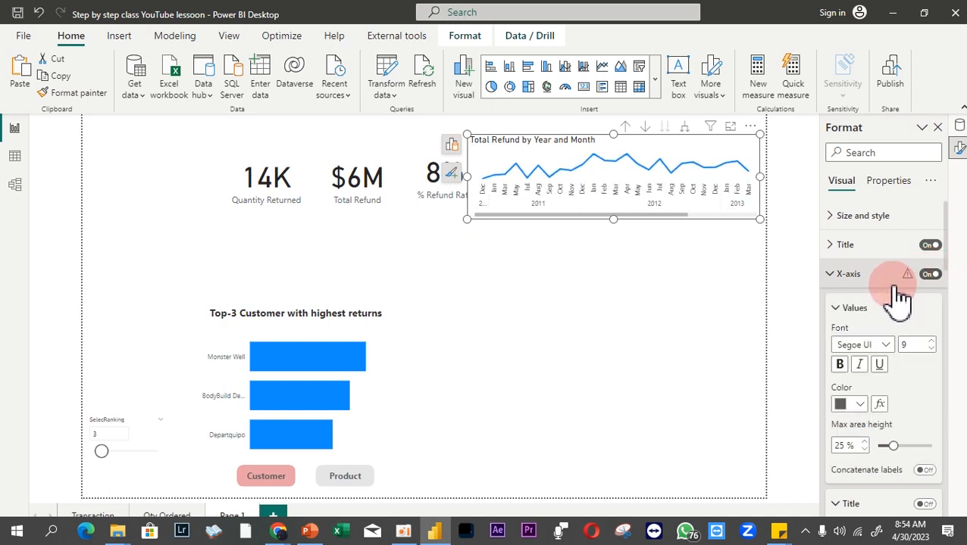
click(877, 277)
click(877, 279)
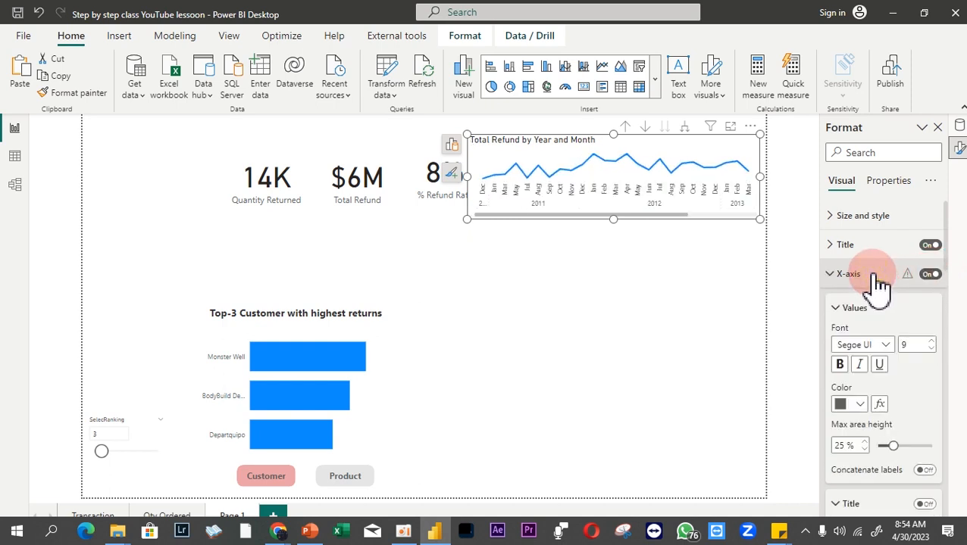
click(892, 317)
scroll(894, 318, down, 2)
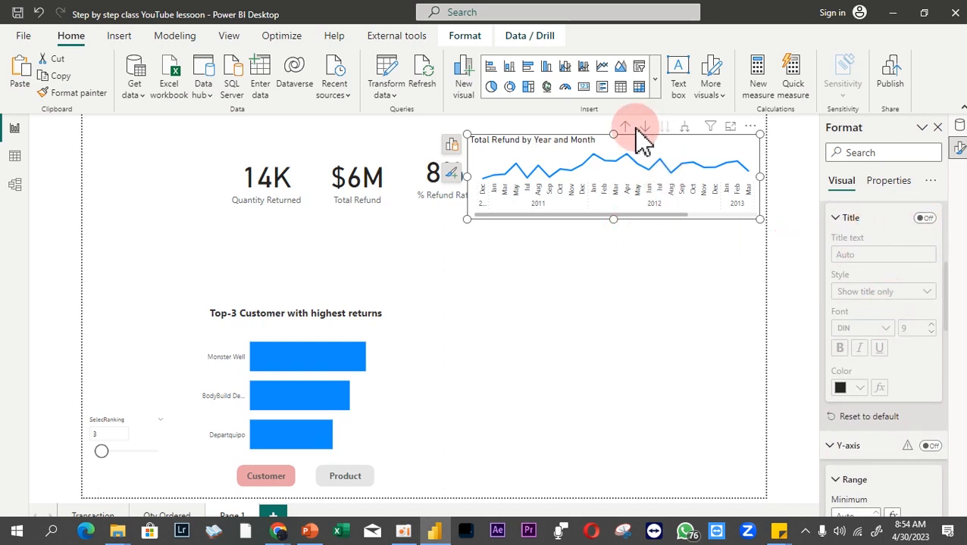
- Drill the line chart up to the Year level, turn on drill-down mode and drill into the 2012 data point
click(629, 127)
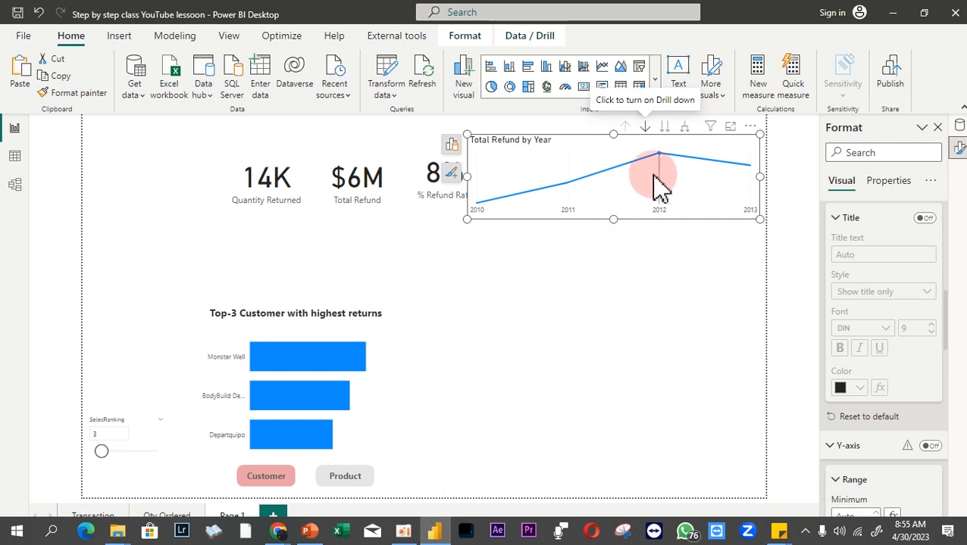
click(685, 126)
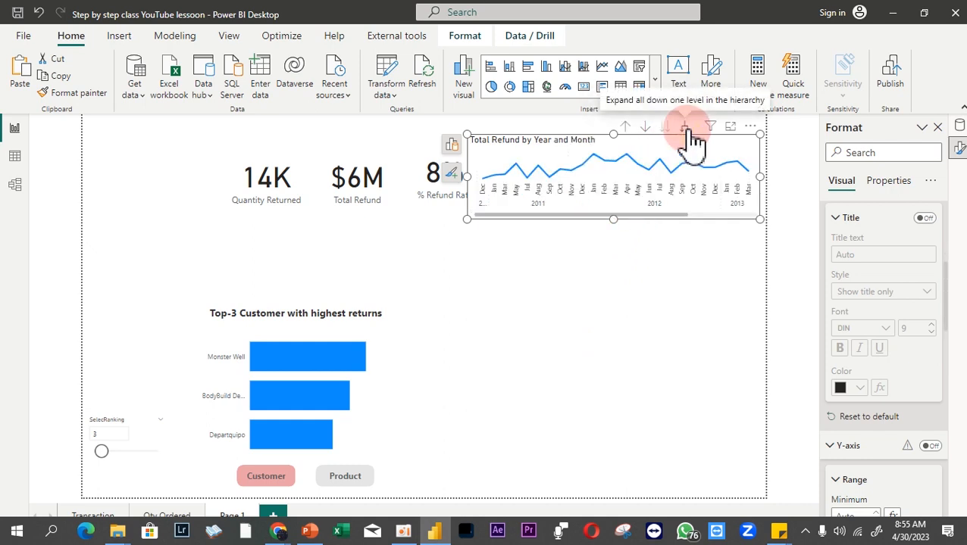
click(624, 128)
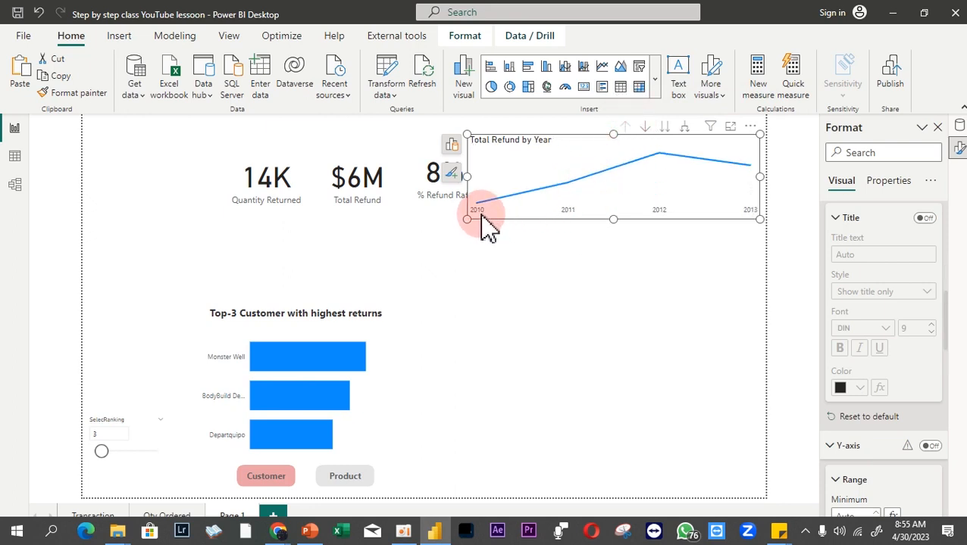
click(643, 127)
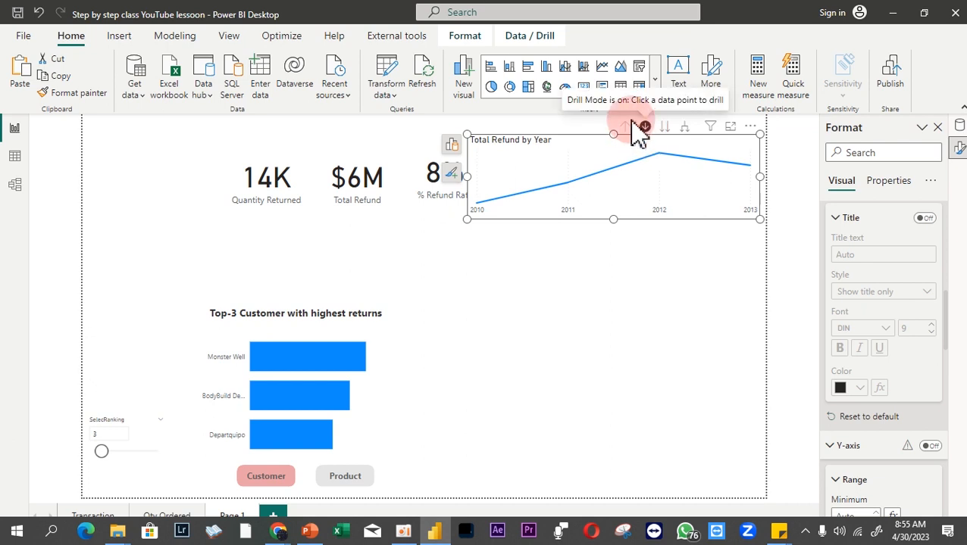
click(661, 162)
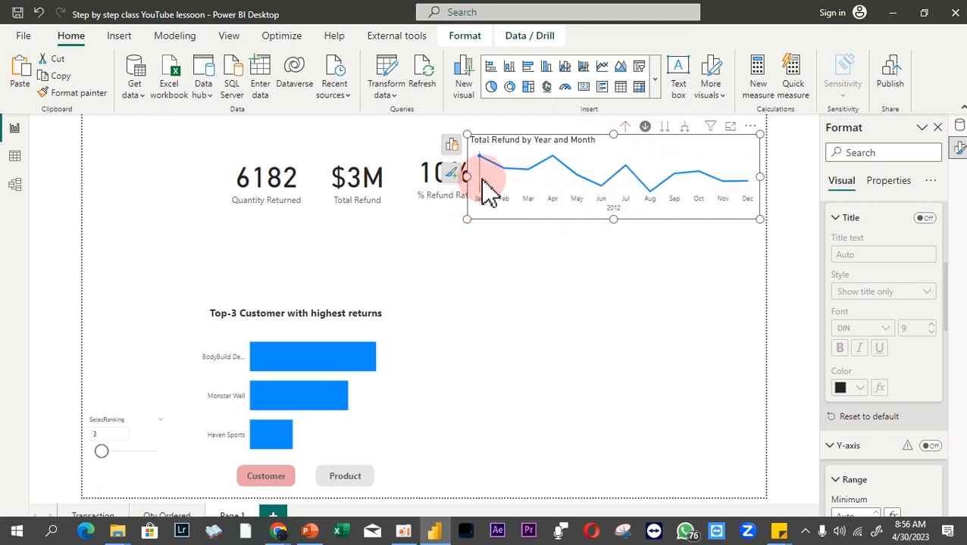
- Narrow the line chart on the side facing the cards so it clears the % Refund Rate card
drag(467, 176, 492, 173)
click(544, 170)
mouse_move(549, 180)
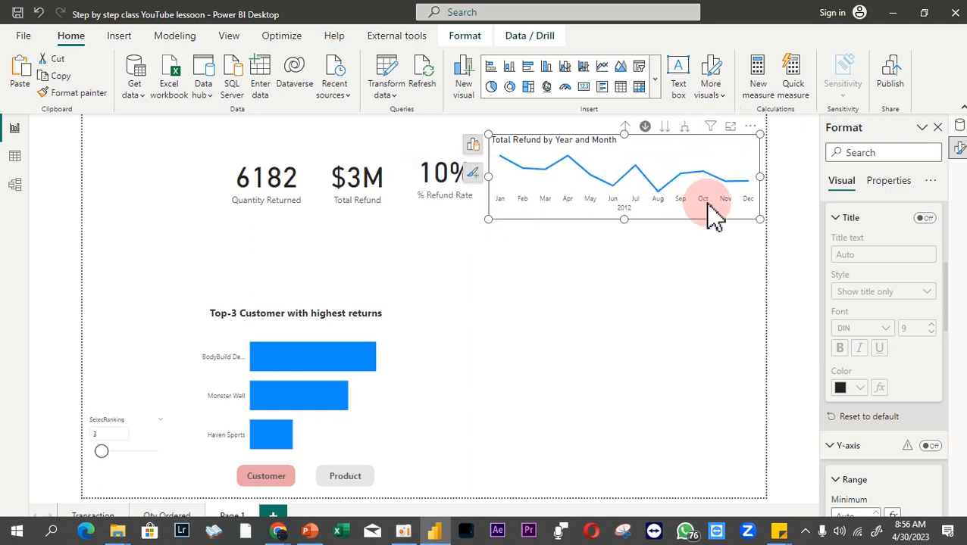
- Add the Gross Revenue measure to the line chart's tooltips, searching the fields for "gro"
click(473, 144)
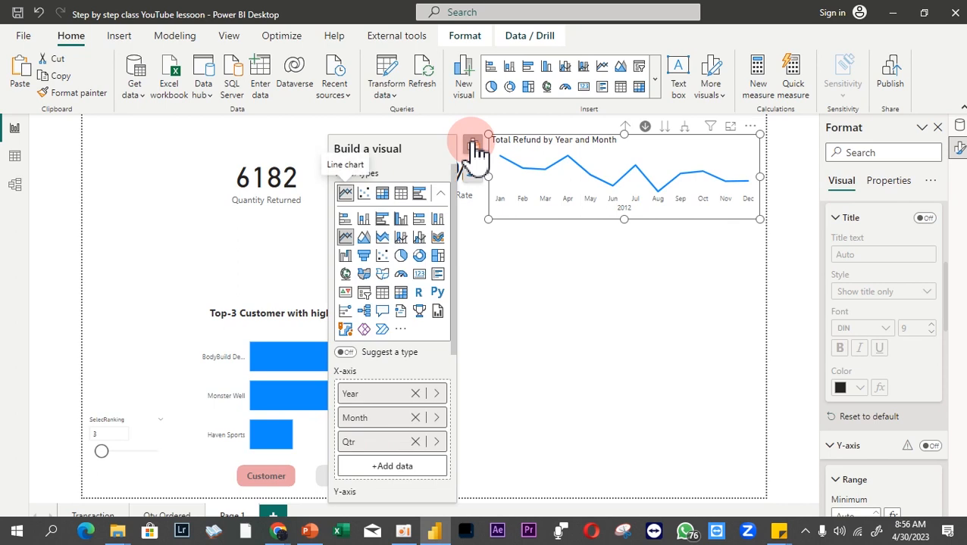
scroll(441, 330, down, 5)
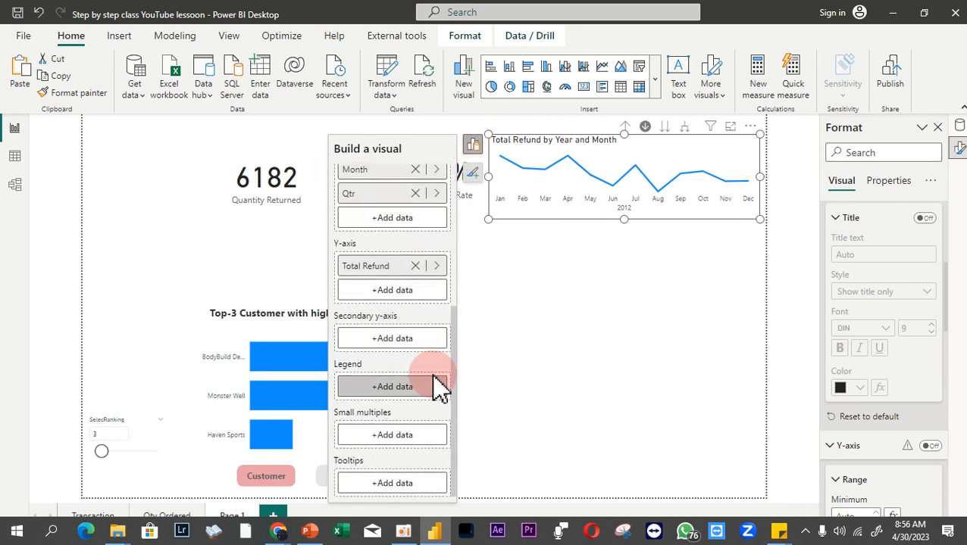
click(399, 485)
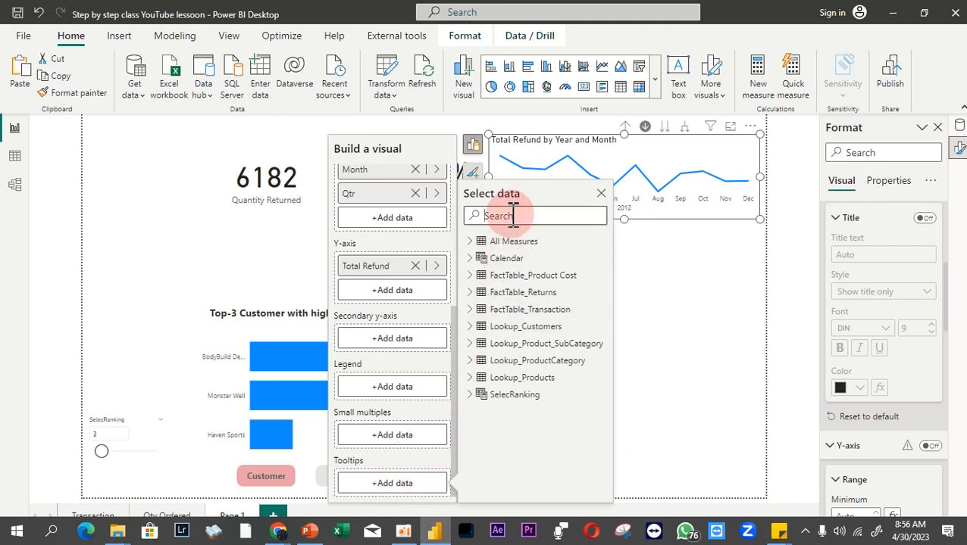
text(gro)
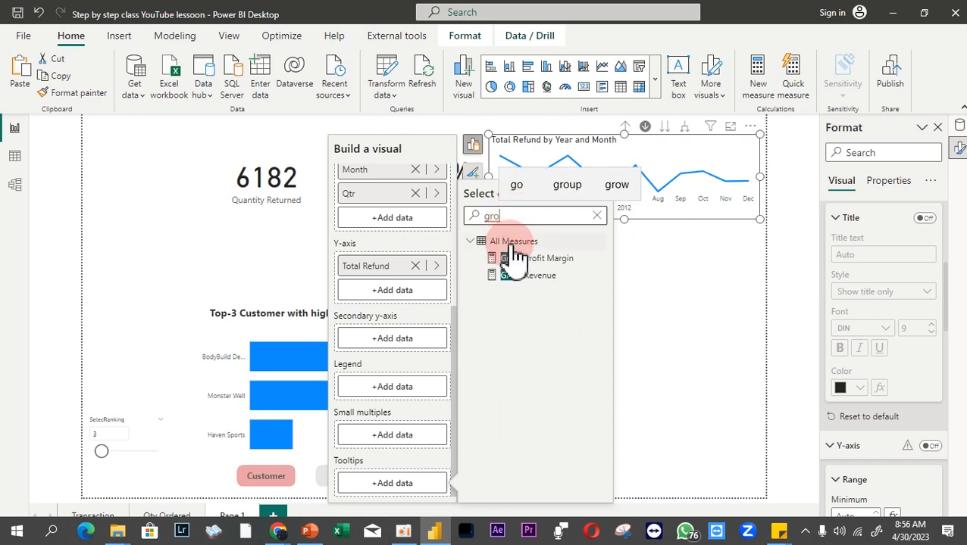
click(522, 278)
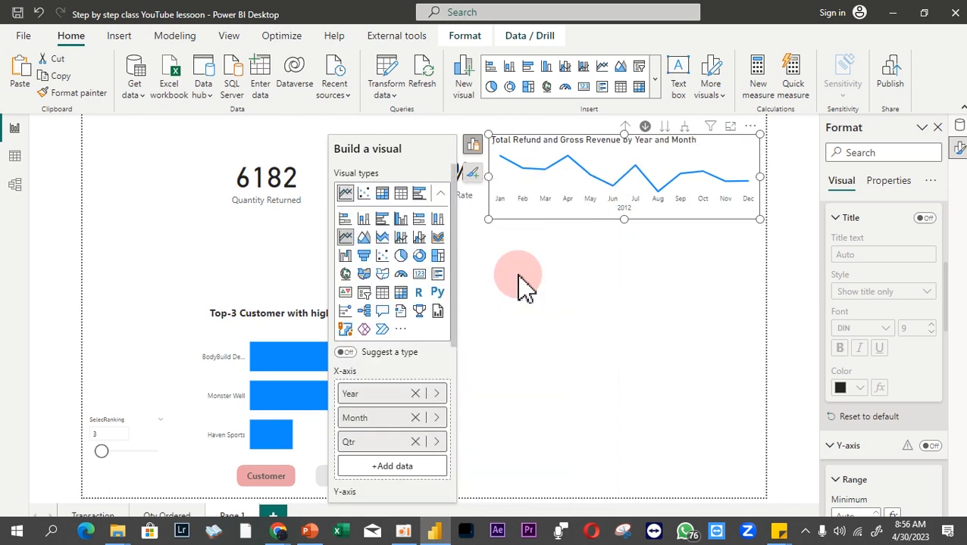
scroll(425, 372, down, 1)
scroll(435, 363, down, 3)
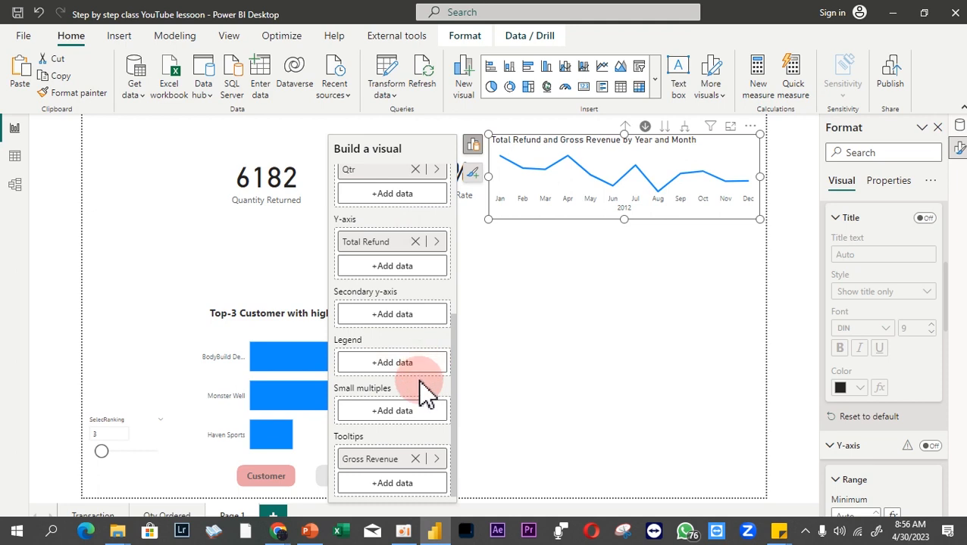
- Add the % Refund Rate measure to the line chart's tooltips, searching the fields for "re", and deselect the chart
click(405, 488)
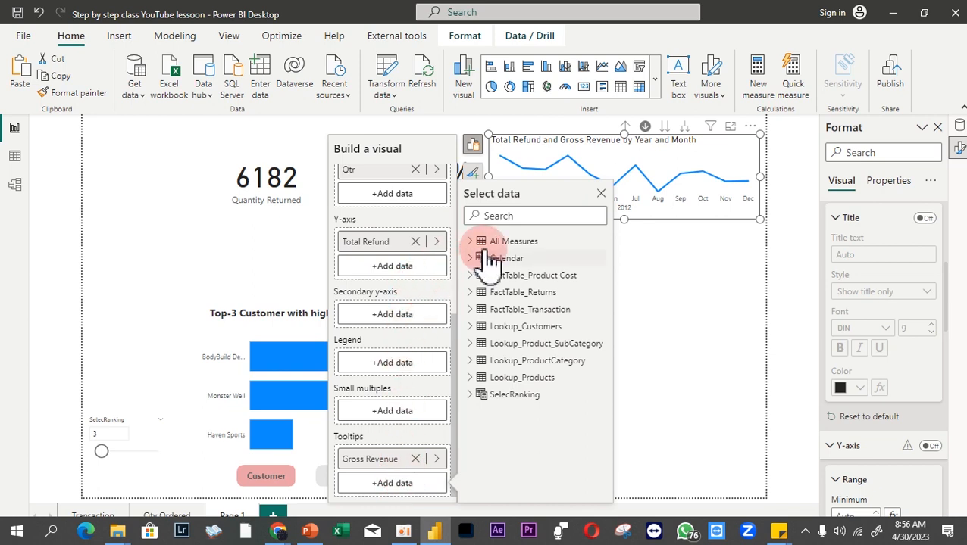
click(506, 218)
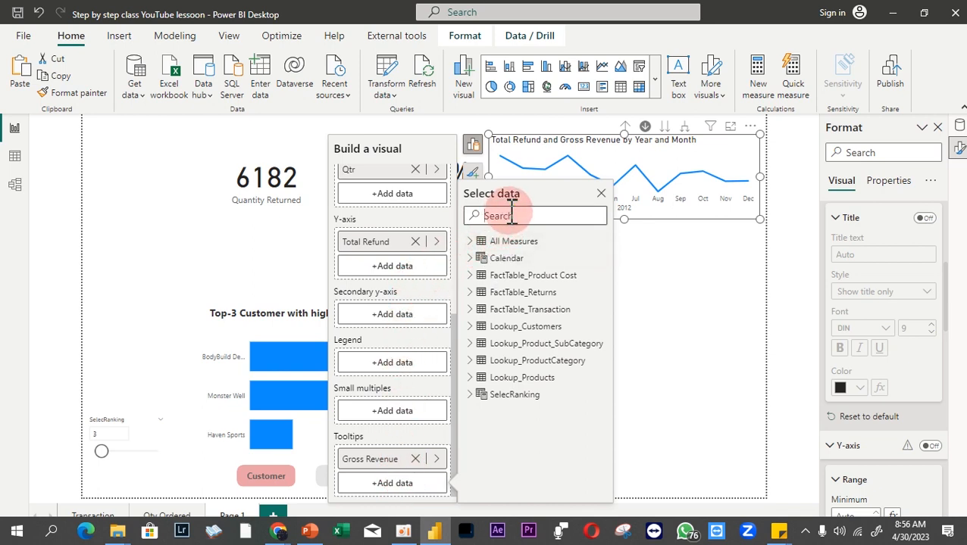
text(re)
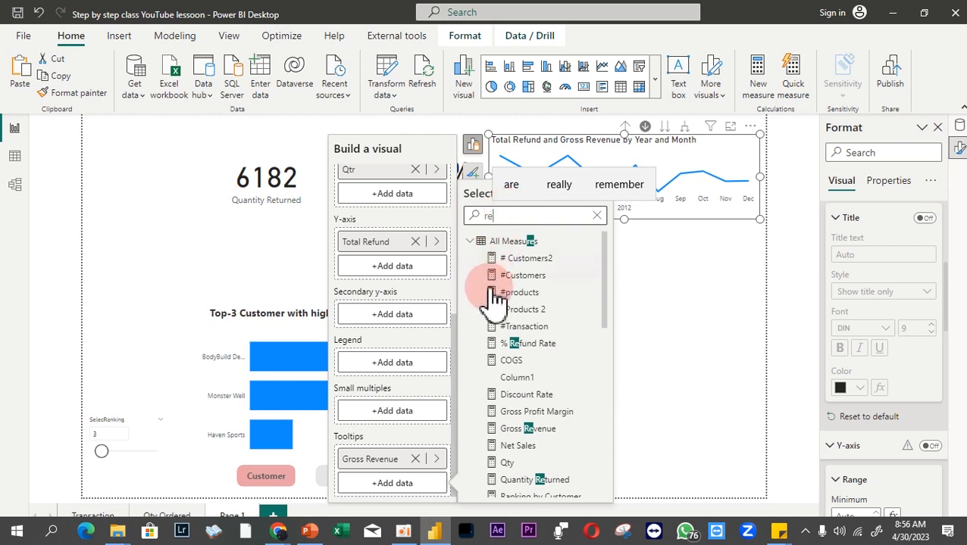
click(512, 347)
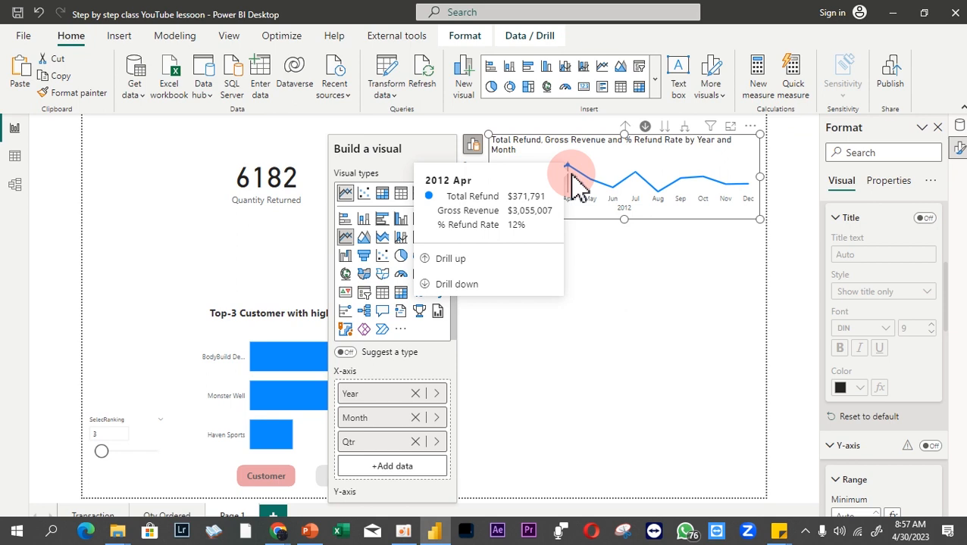
click(606, 306)
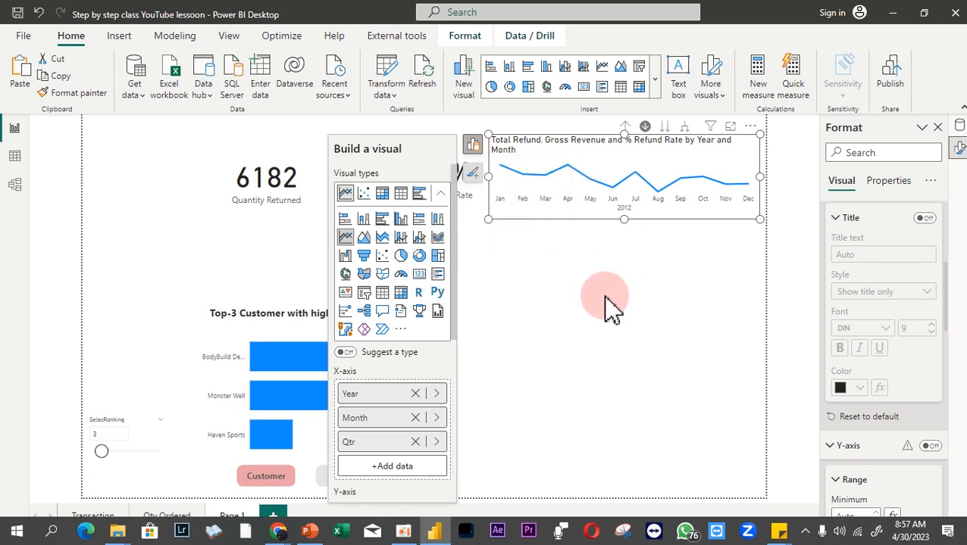
click(610, 306)
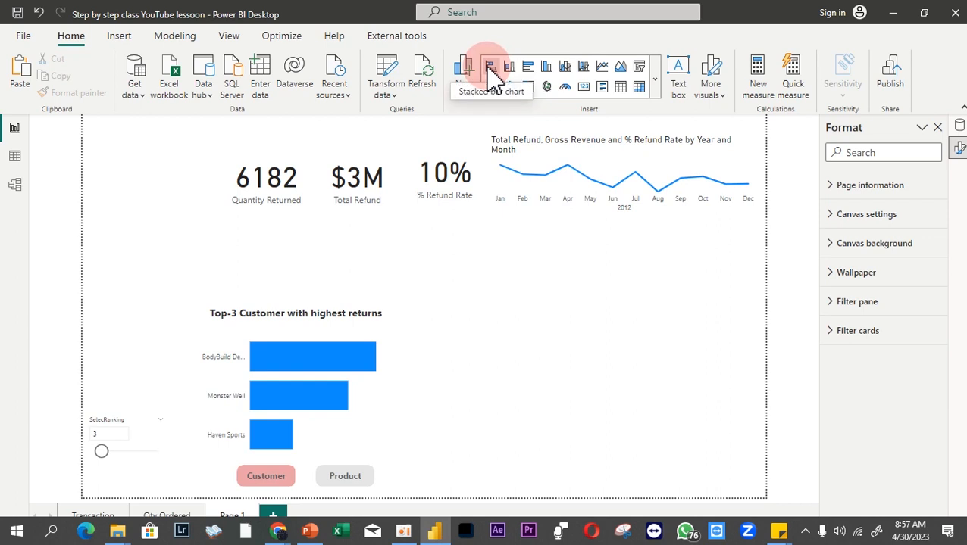
- Insert a scatter chart in the empty area below the line chart and resize it to match the line chart's width
click(656, 79)
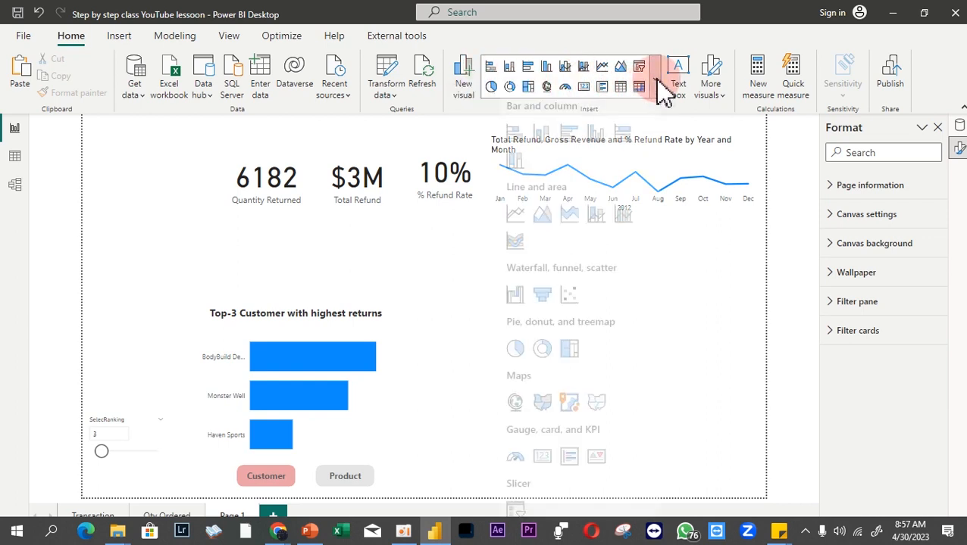
click(579, 302)
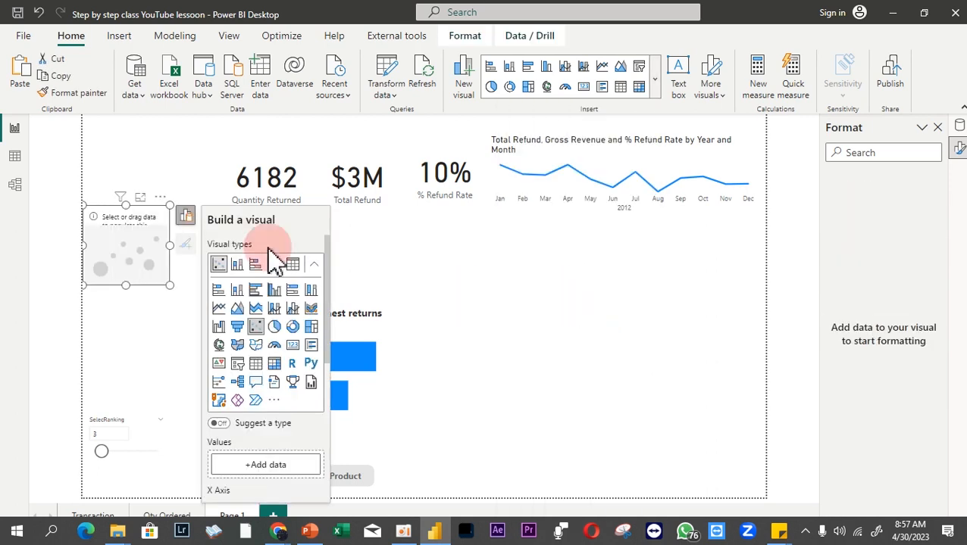
drag(163, 241, 517, 281)
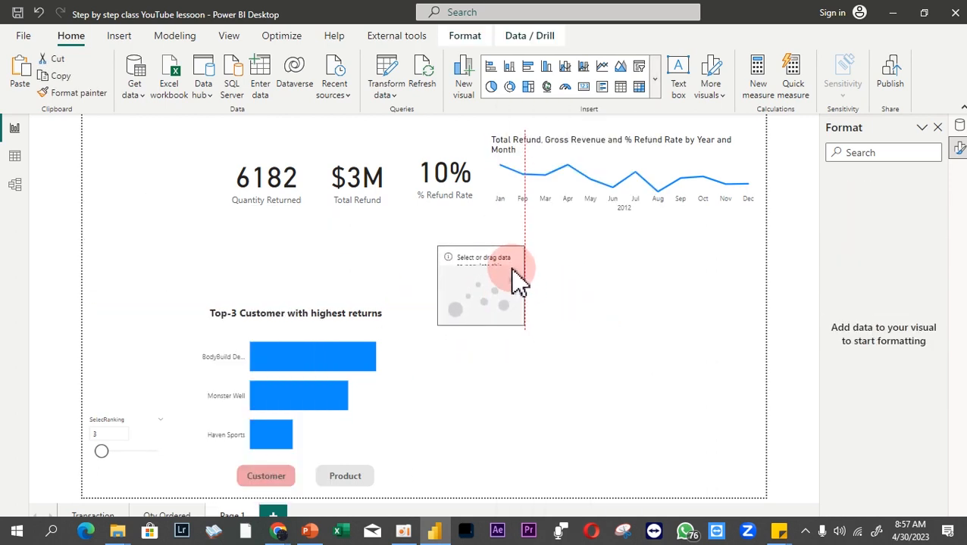
drag(523, 322, 746, 500)
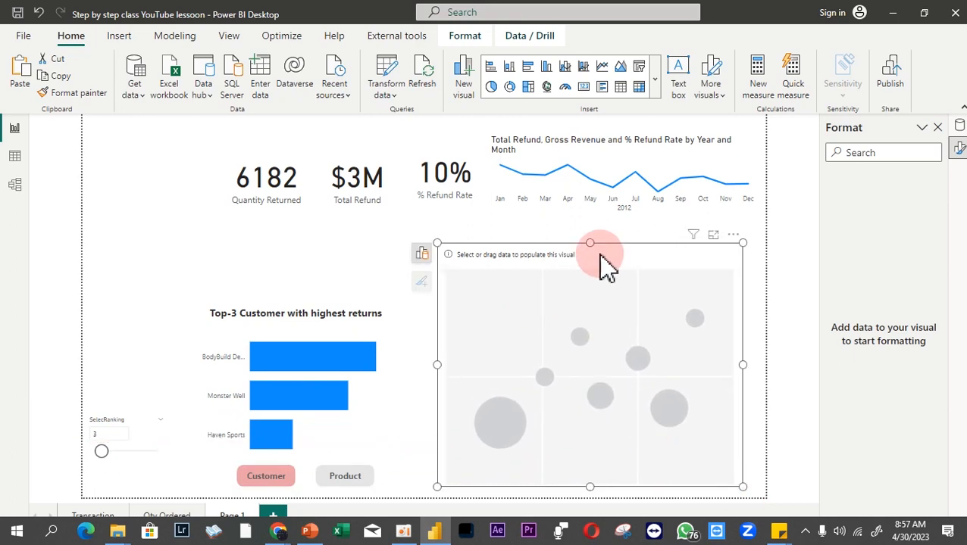
drag(591, 244, 570, 291)
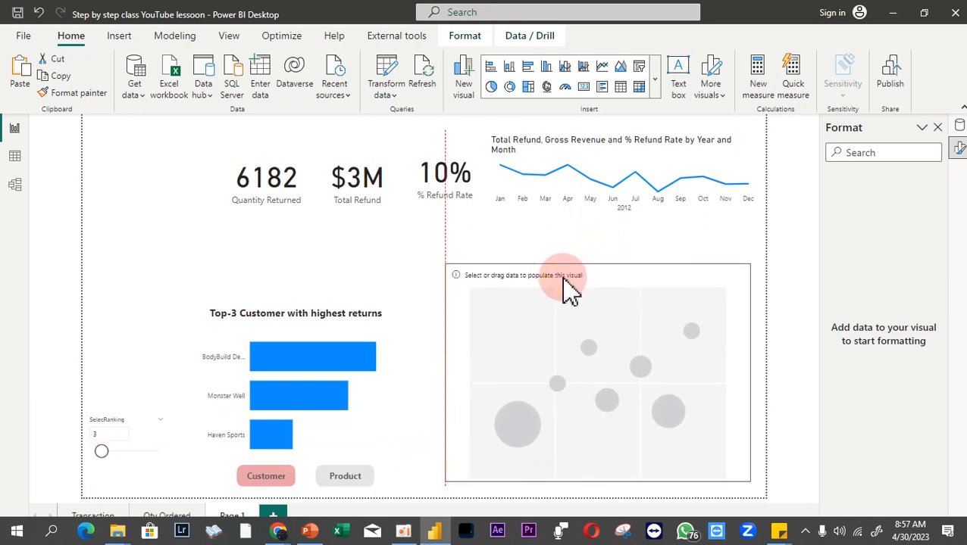
drag(442, 371, 487, 377)
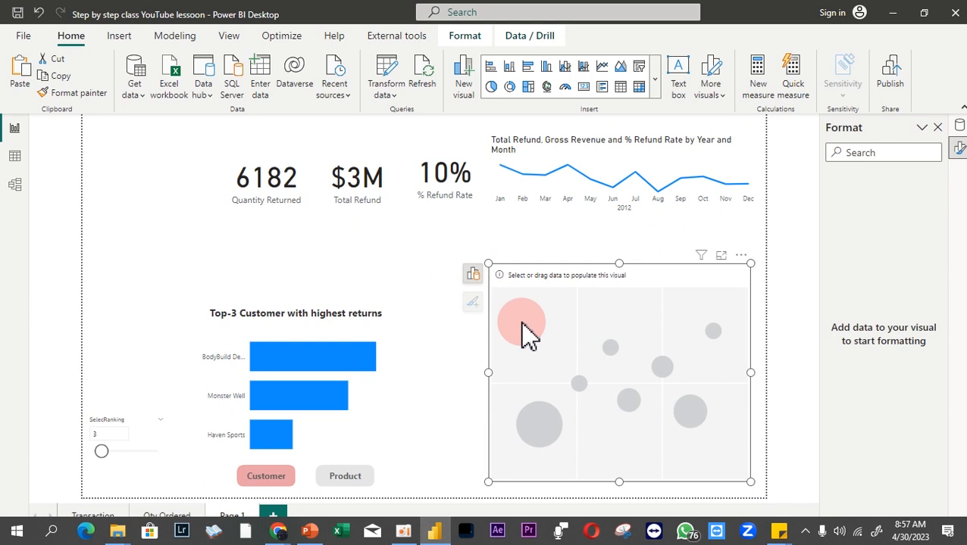
- Add the Weekday field from the Calendar table to the scatter chart's Values
click(475, 274)
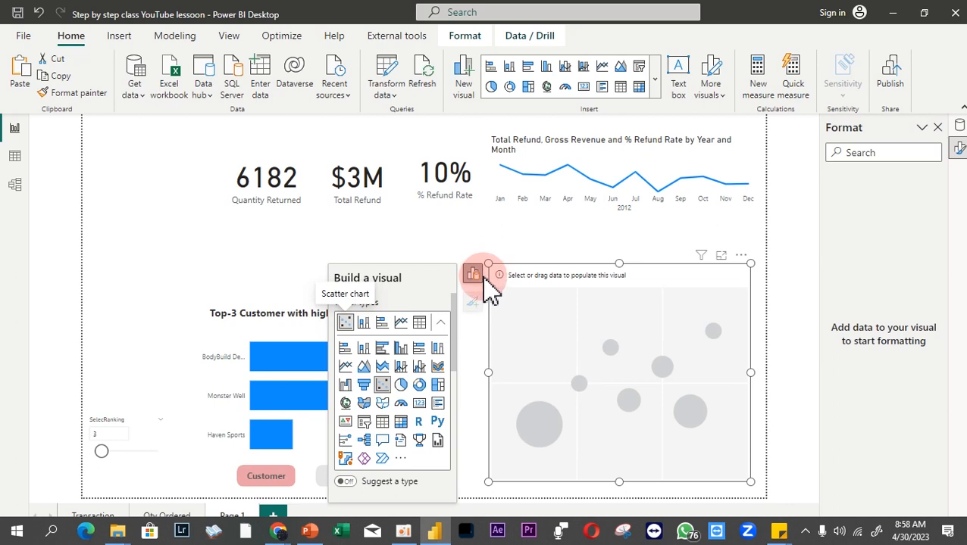
drag(453, 307, 445, 377)
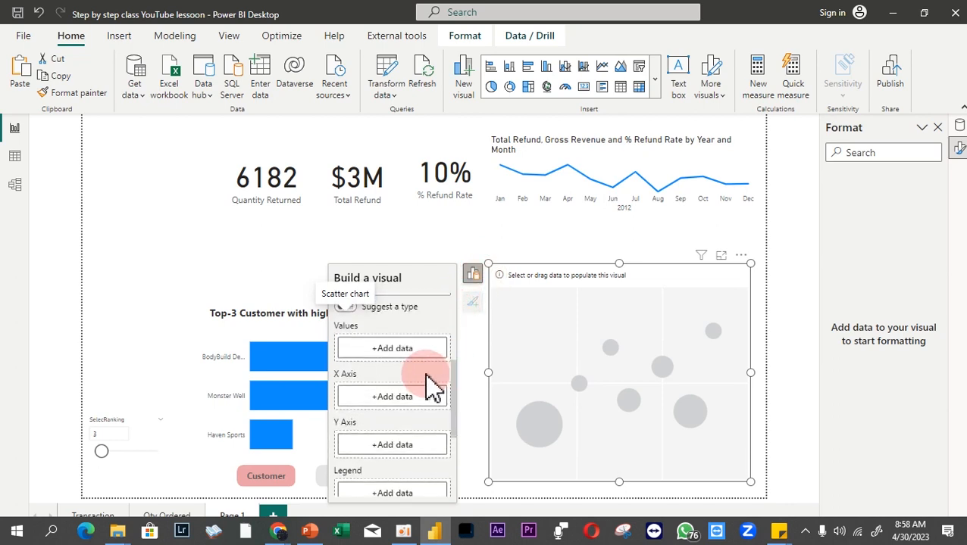
click(394, 350)
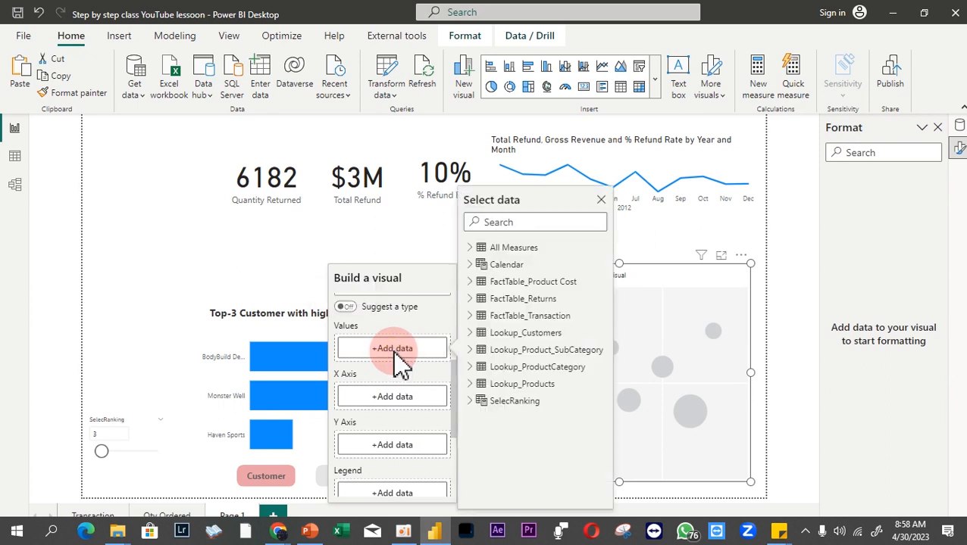
click(471, 265)
click(512, 385)
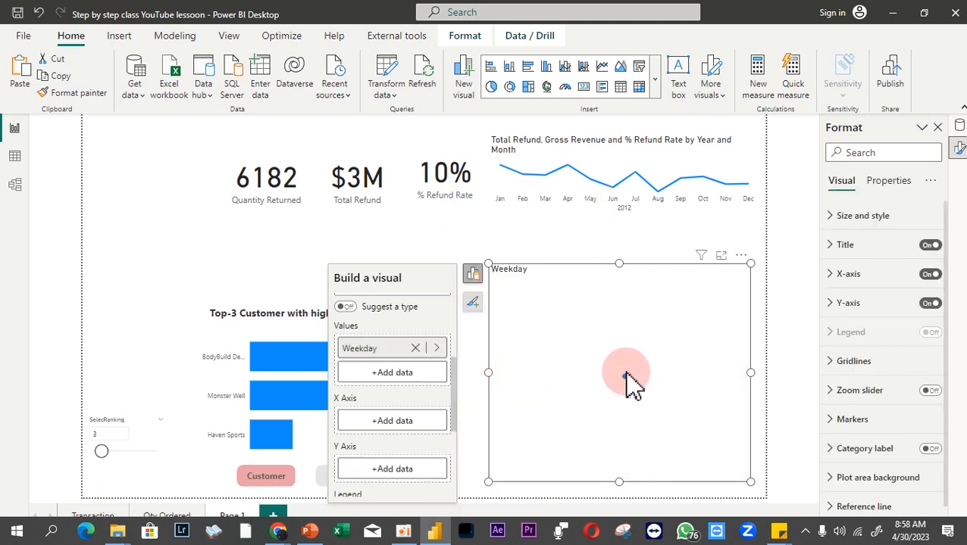
mouse_move(625, 376)
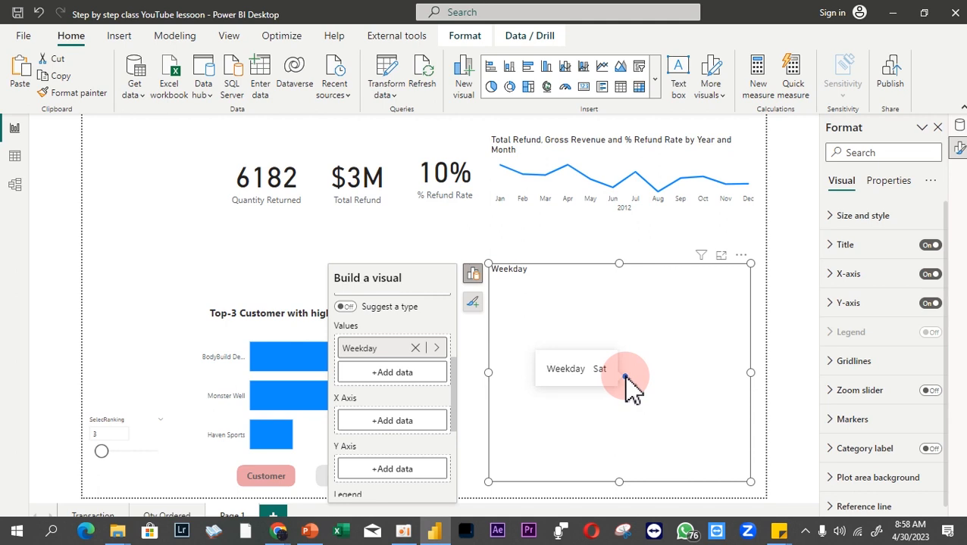
- Set the Total Refund measure as the scatter chart's X Axis, searching the fields for "ref"
click(414, 423)
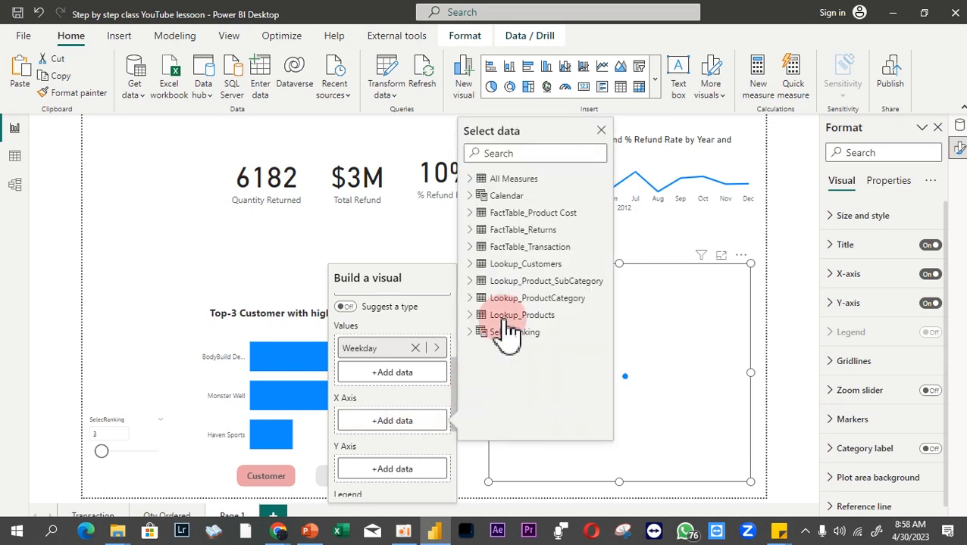
click(509, 153)
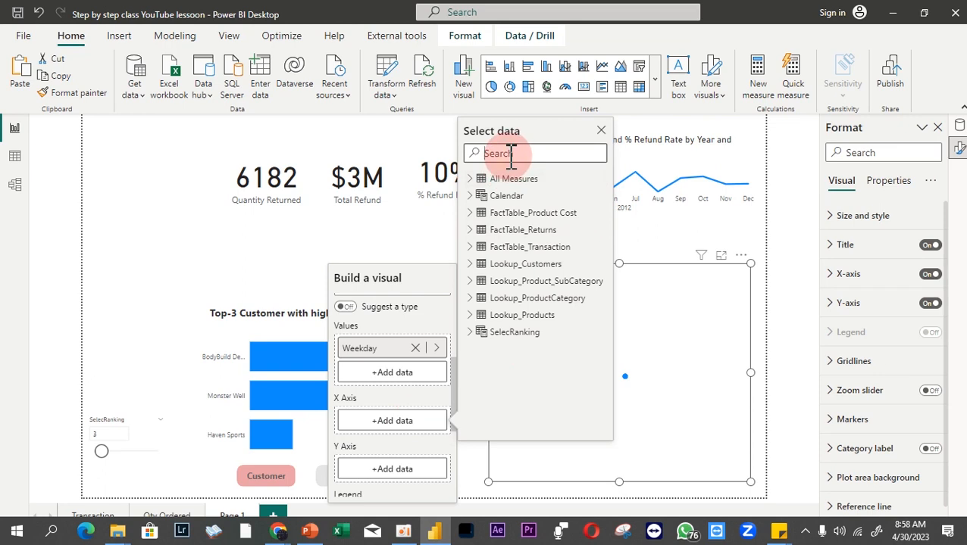
text(ref)
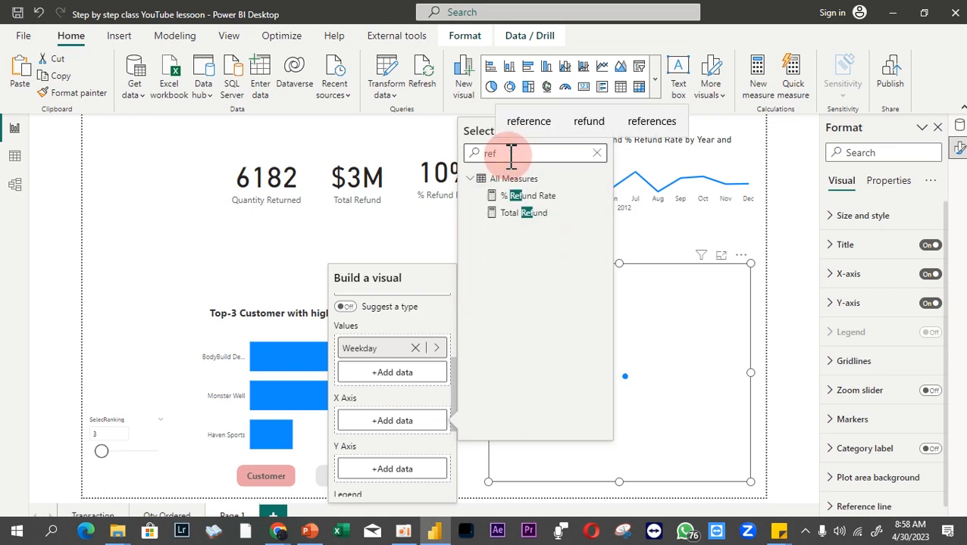
click(513, 214)
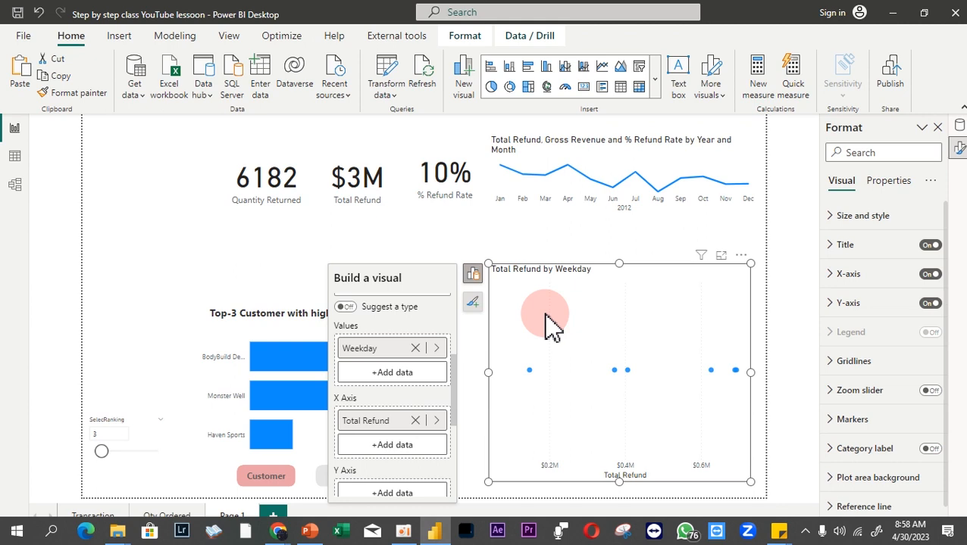
- Set the Quantity Returned measure as the scatter chart's Y Axis, searching the fields for "q", and inspect a data point's tooltip
click(401, 493)
click(509, 225)
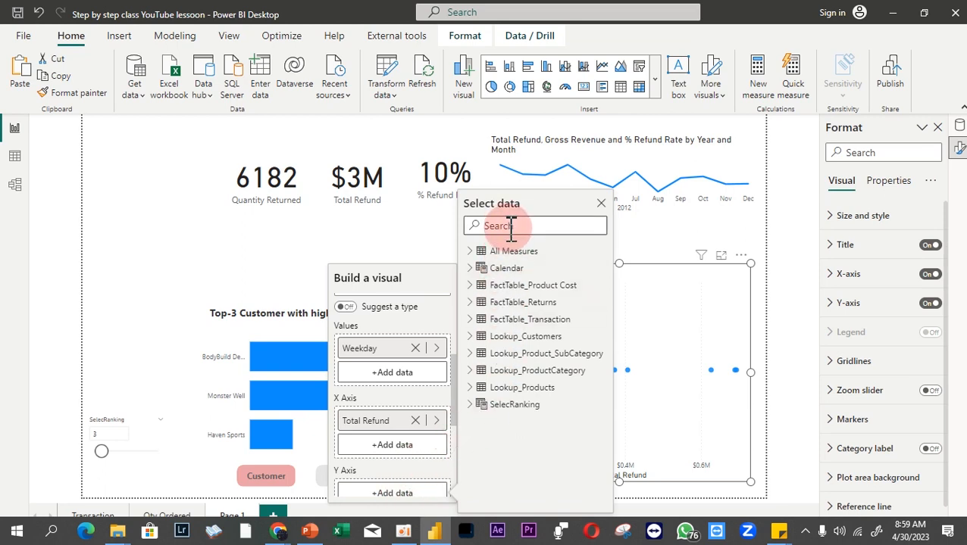
text(q)
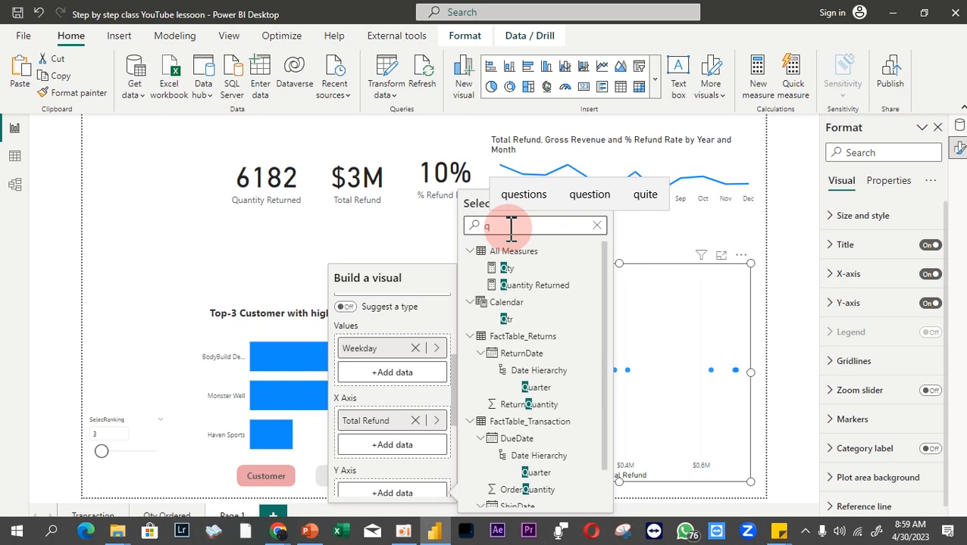
click(522, 286)
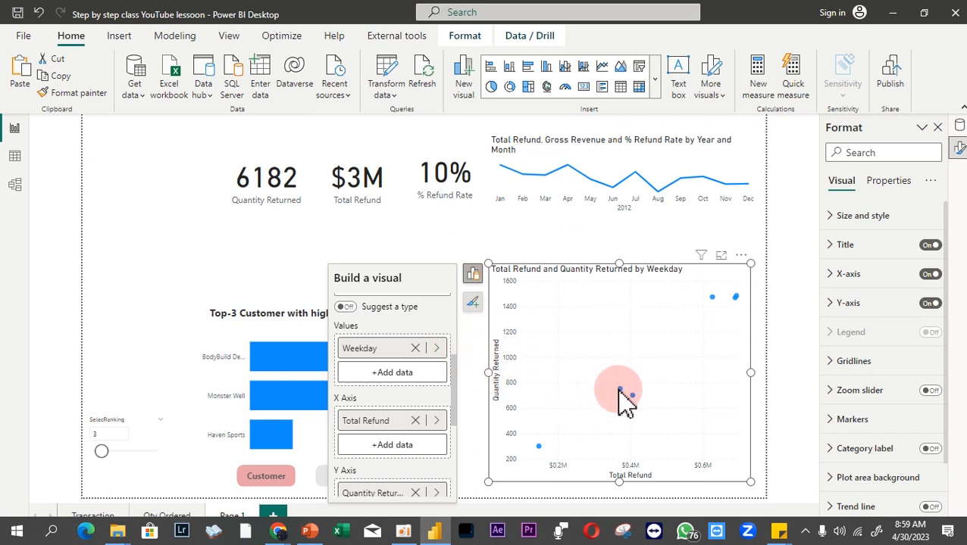
mouse_move(625, 404)
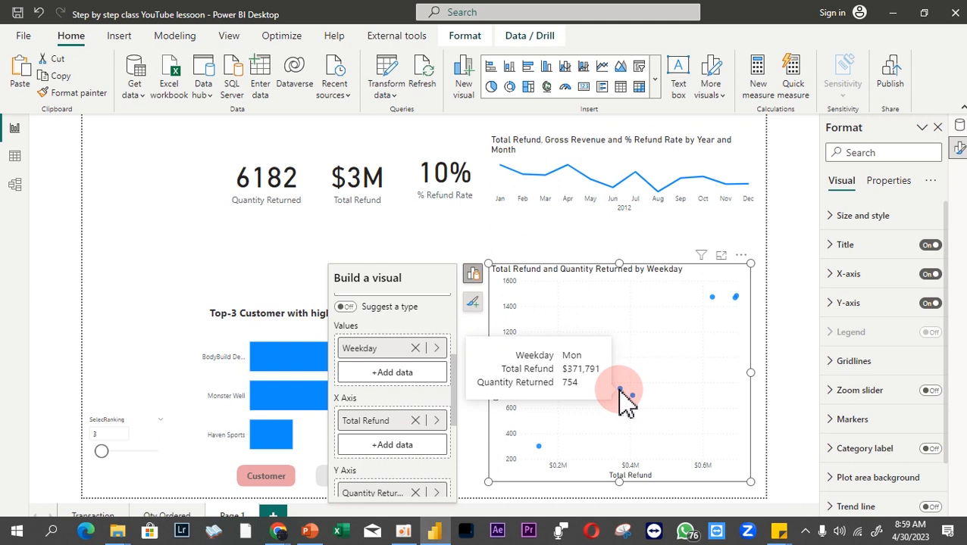
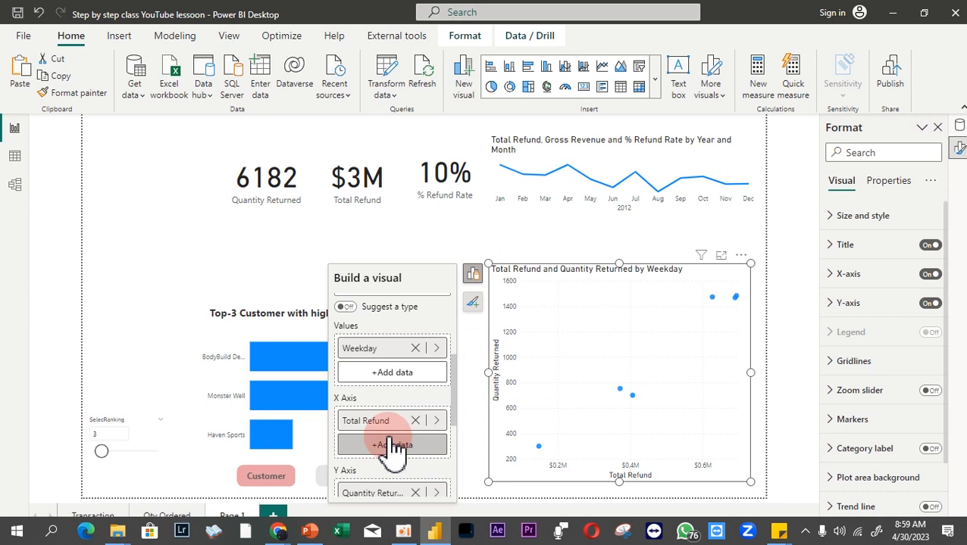
- Open the field selection for the scatter chart's Tooltips
scroll(390, 443, down, 5)
scroll(389, 462, down, 1)
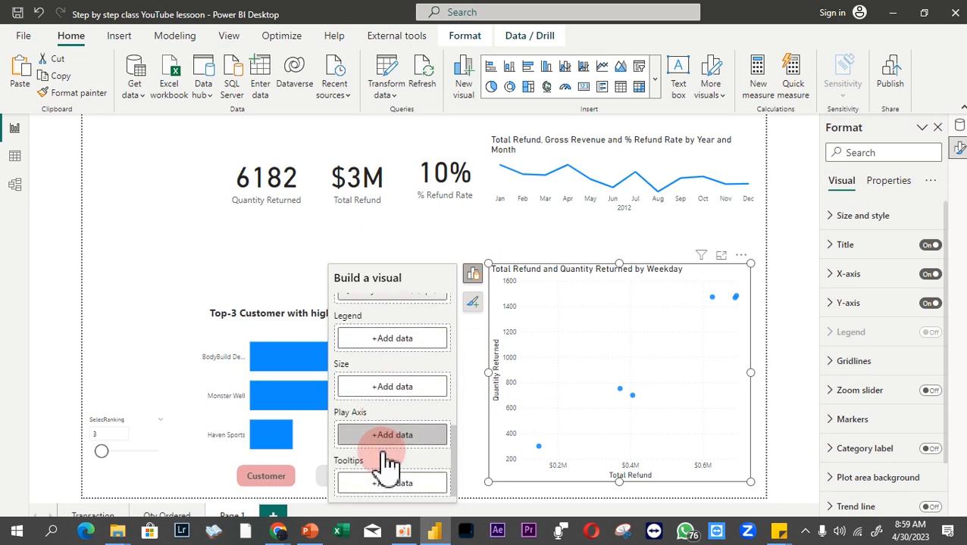
click(388, 485)
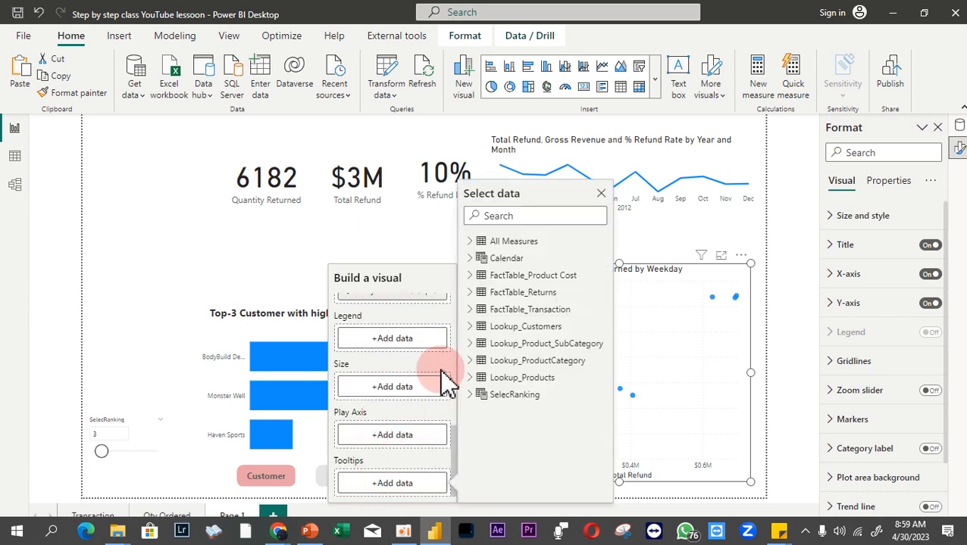
- Add the Gross Revenue and % Refund Rate measures to the scatter chart's tooltips
click(511, 215)
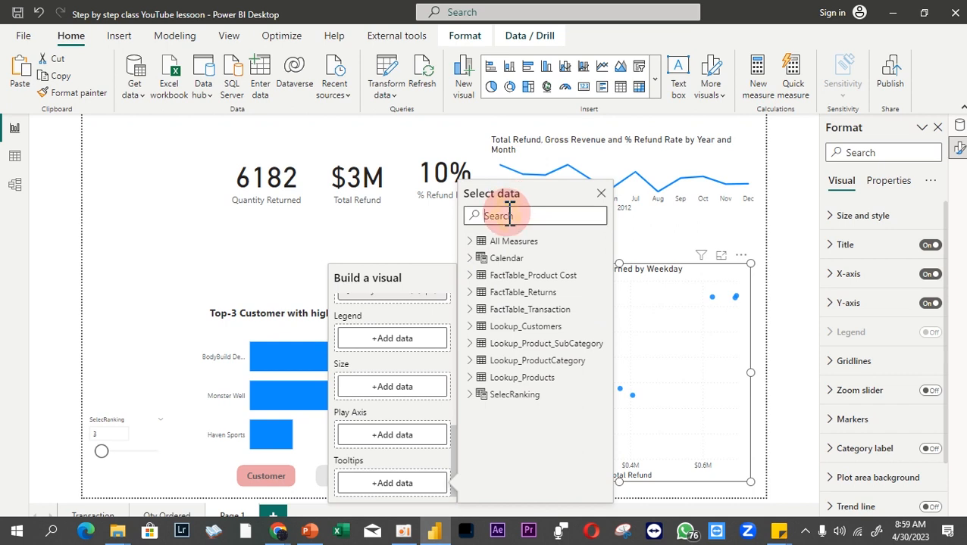
text(gr)
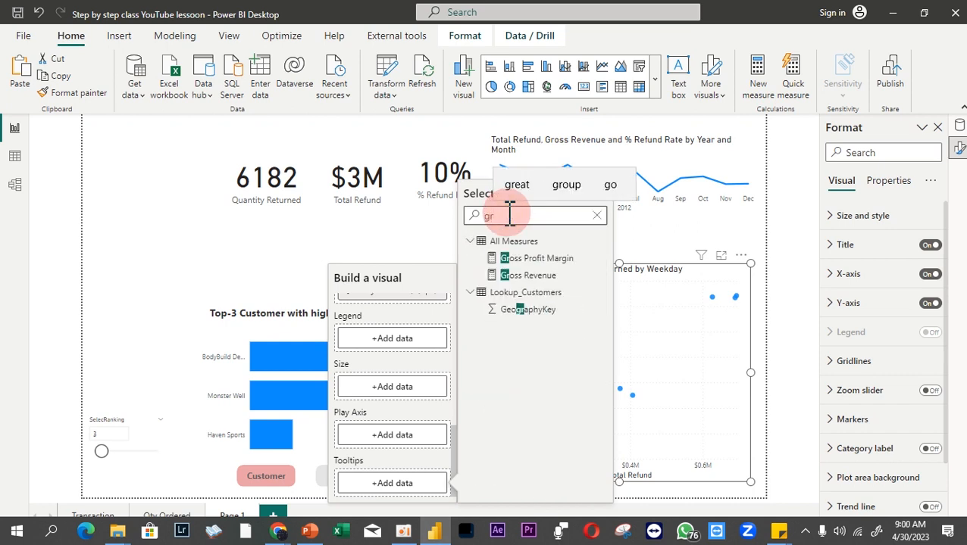
click(504, 275)
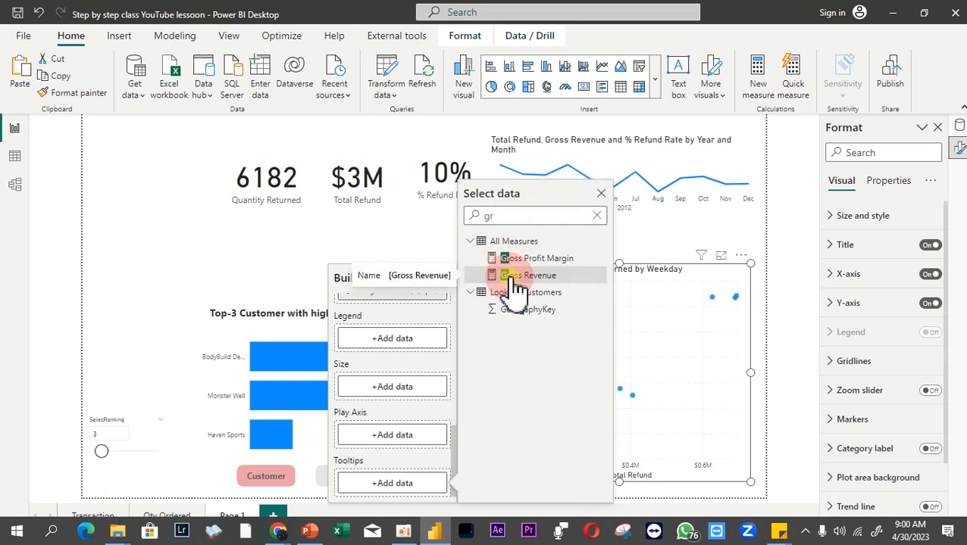
scroll(428, 493, down, 1)
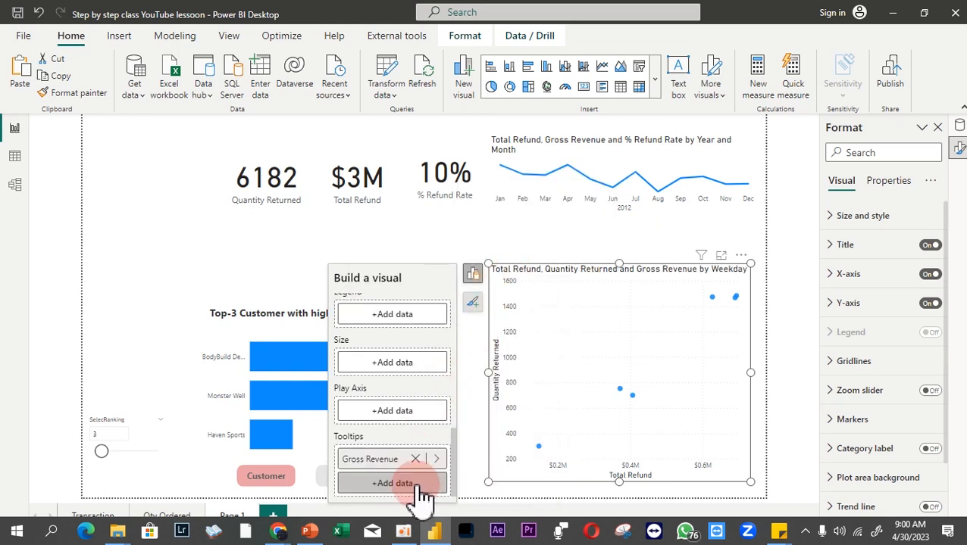
click(392, 483)
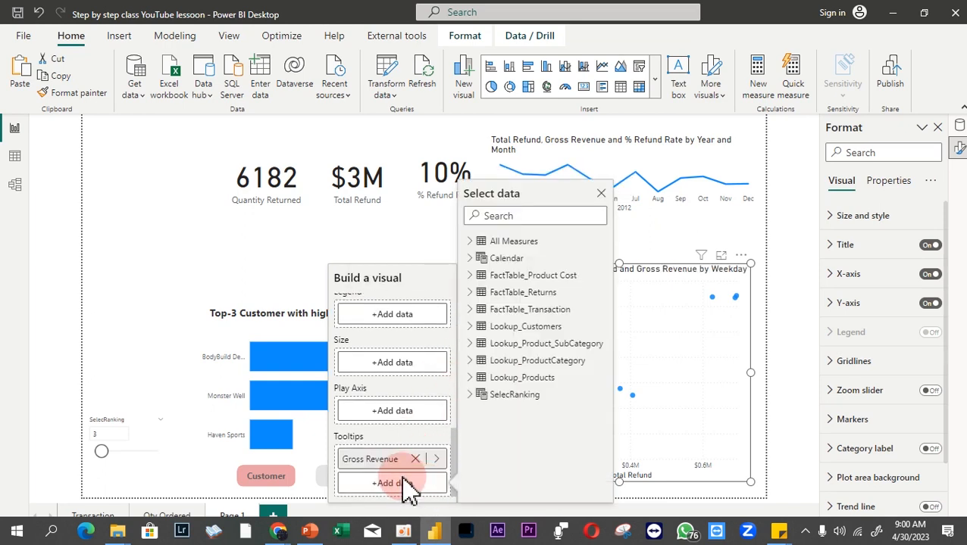
click(525, 216)
text(re)
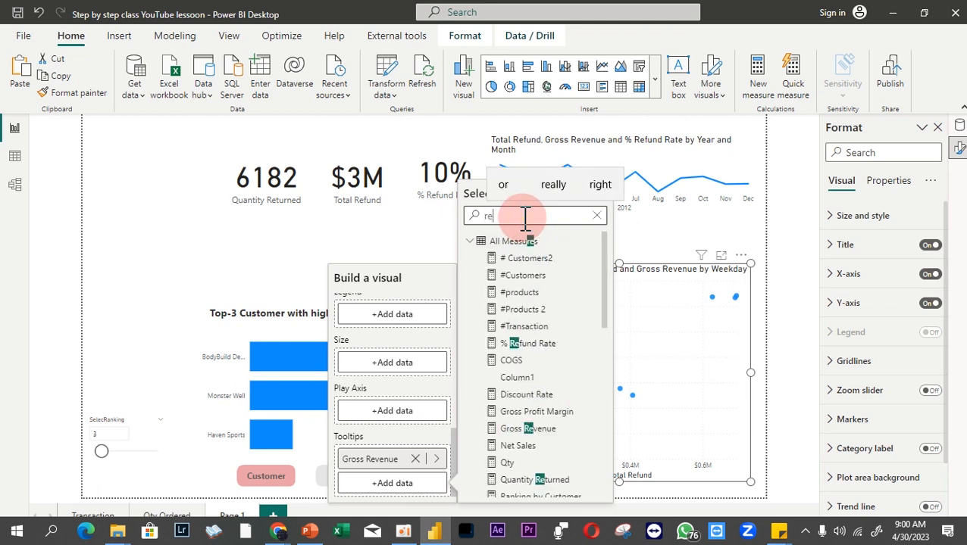
text(f)
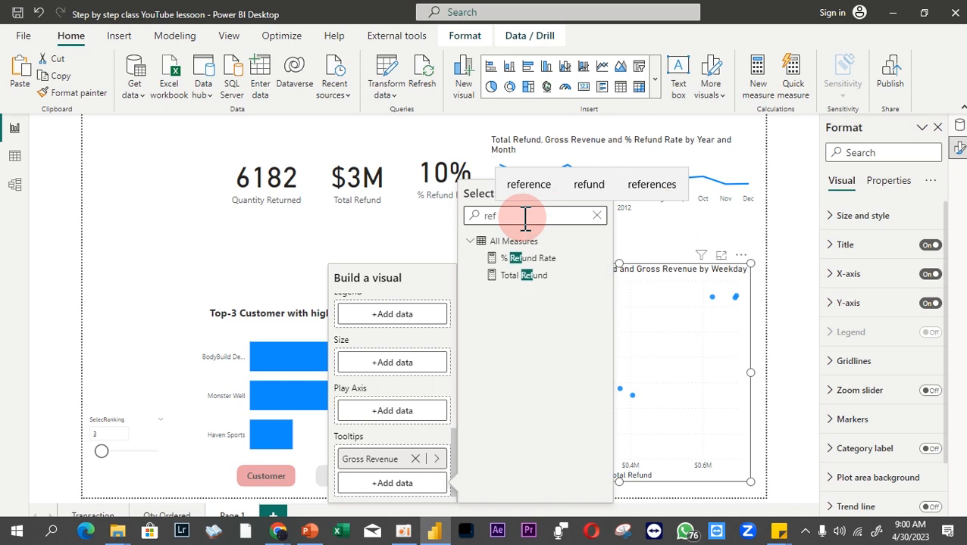
click(526, 257)
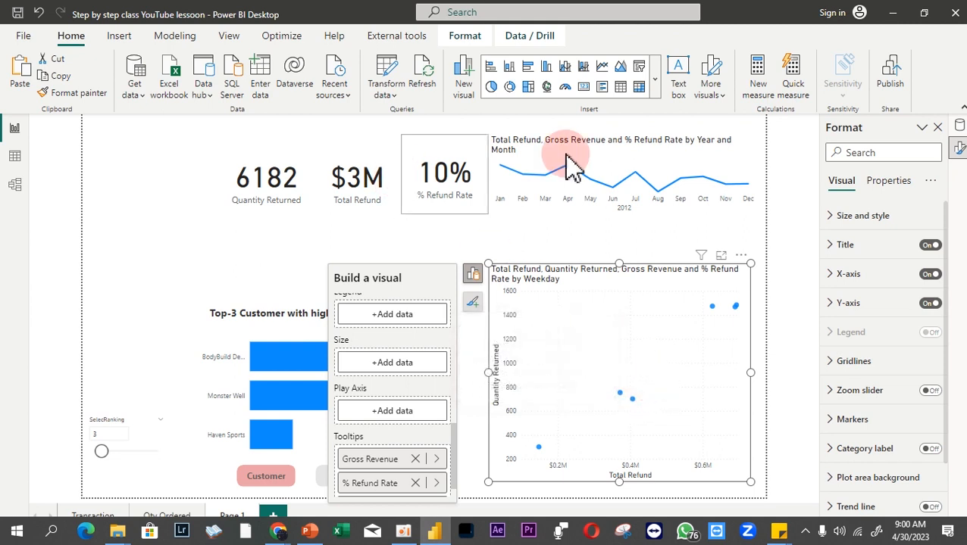
- Turn off the Y-axis title of the scatter chart
click(900, 310)
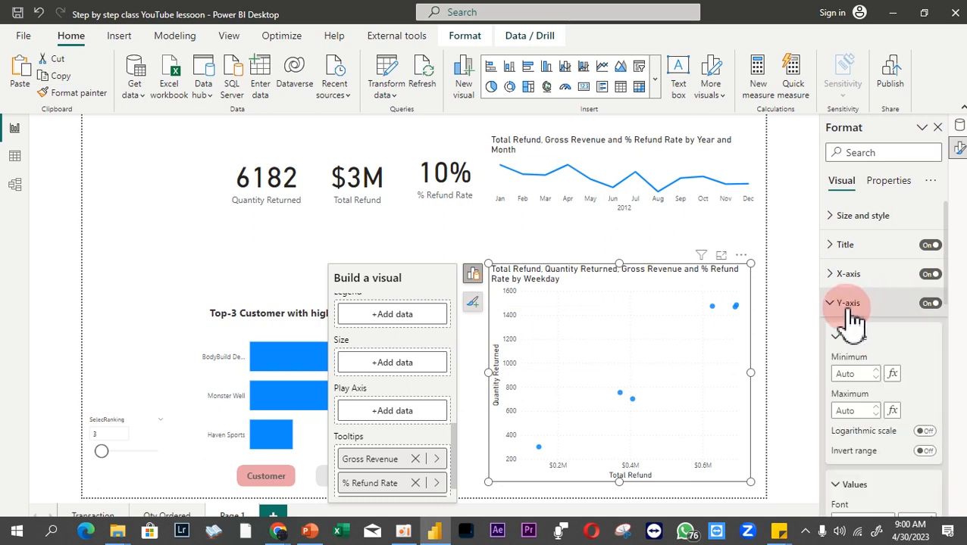
scroll(891, 367, down, 5)
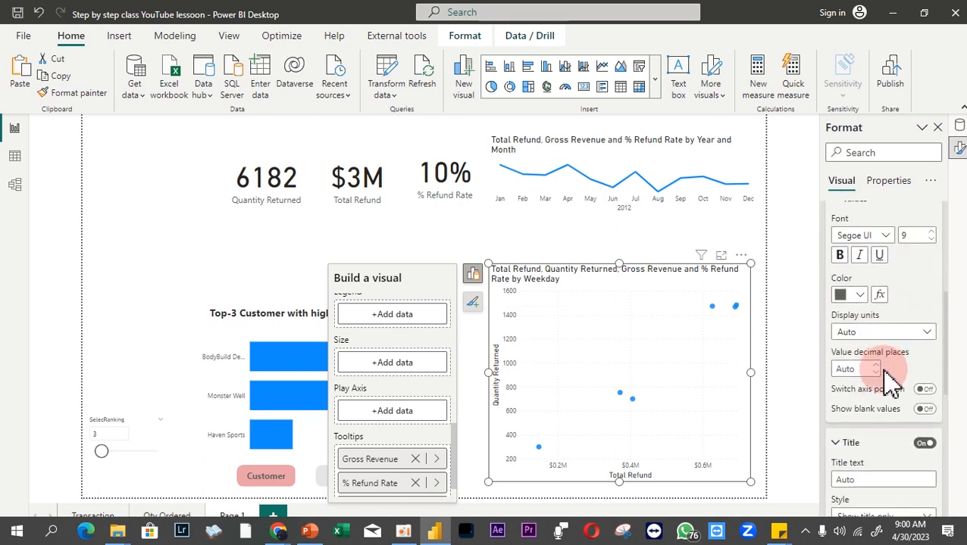
click(925, 444)
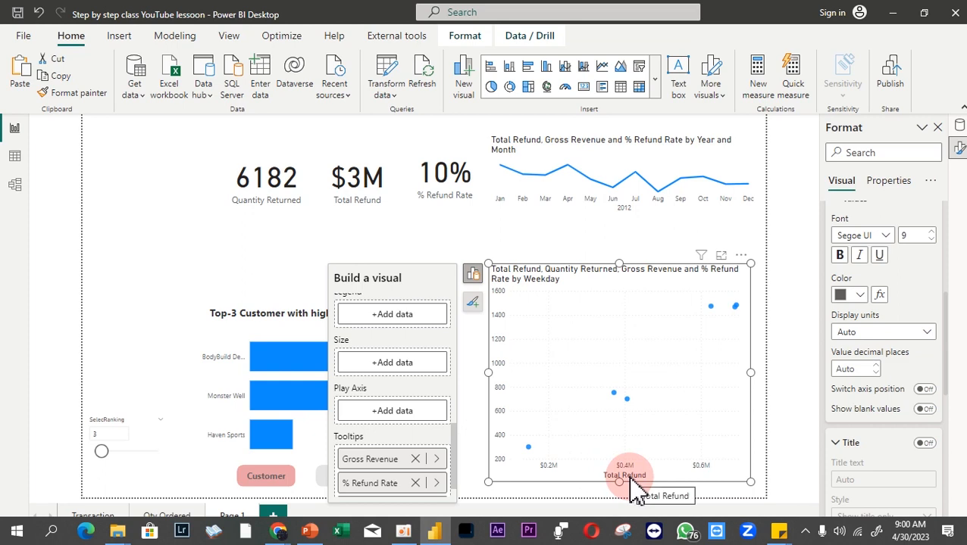
scroll(919, 354, up, 2)
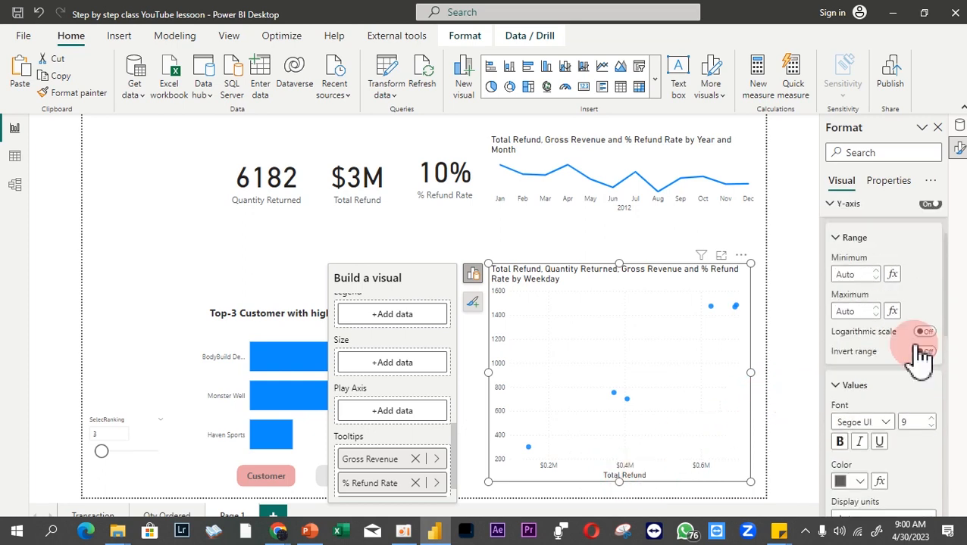
scroll(919, 355, up, 2)
click(856, 303)
- Turn off the scatter chart's X-axis title and the X-axis itself
click(846, 275)
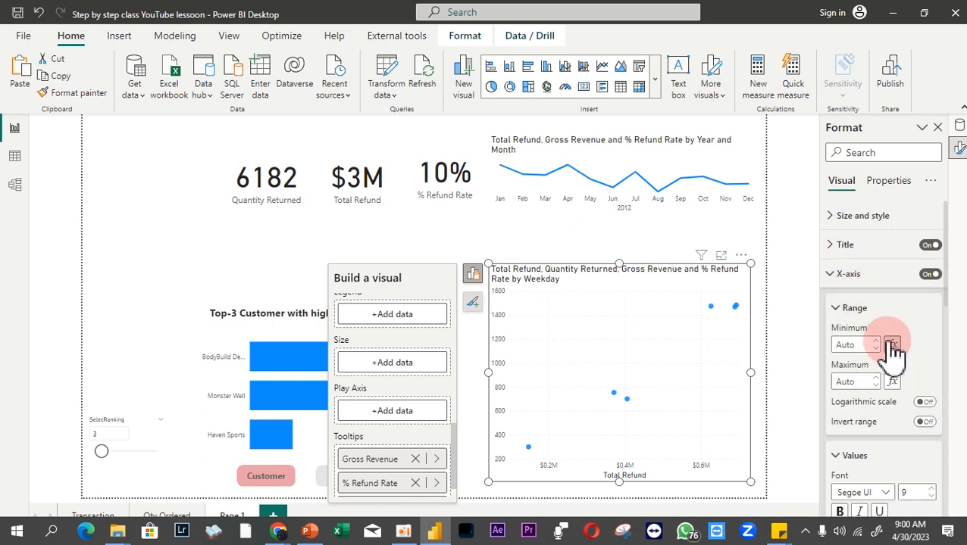
scroll(881, 436, down, 4)
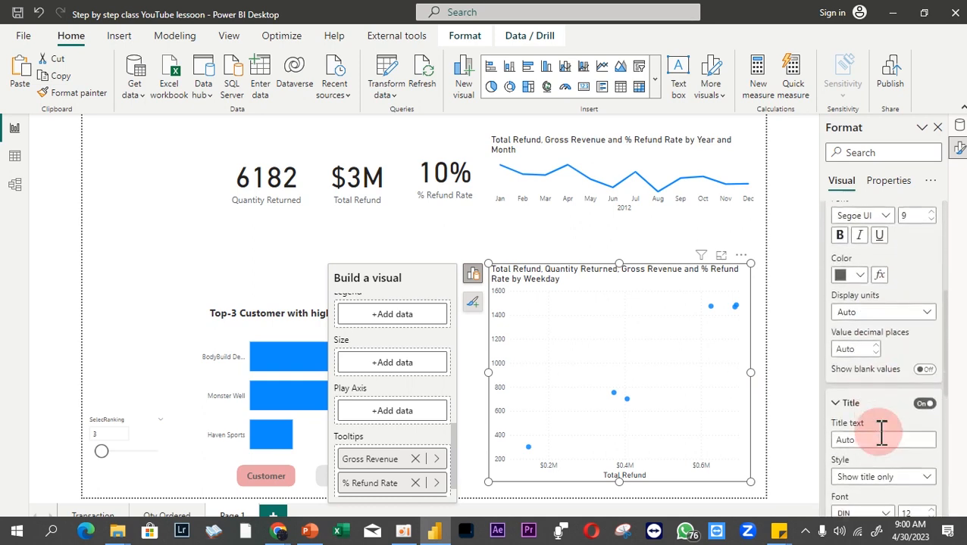
click(927, 397)
scroll(924, 375, up, 4)
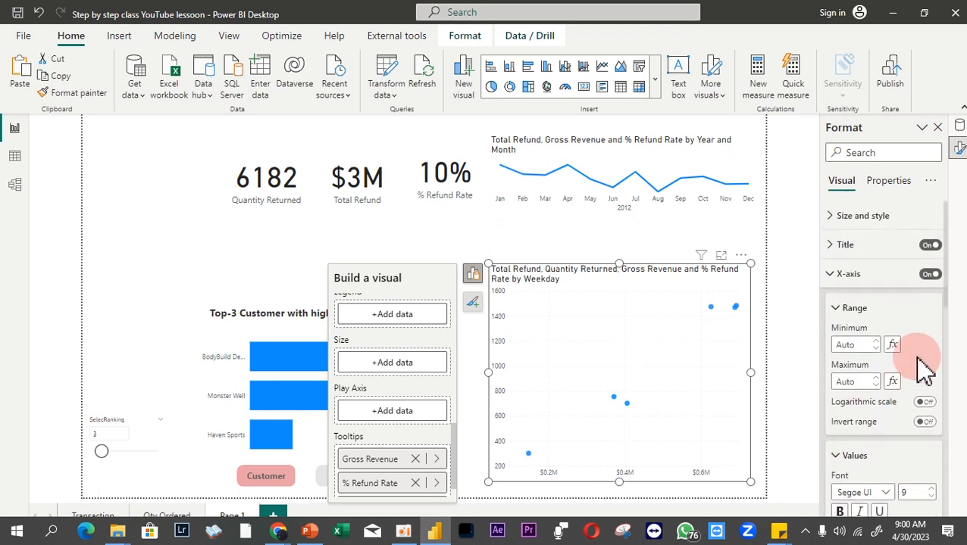
click(930, 275)
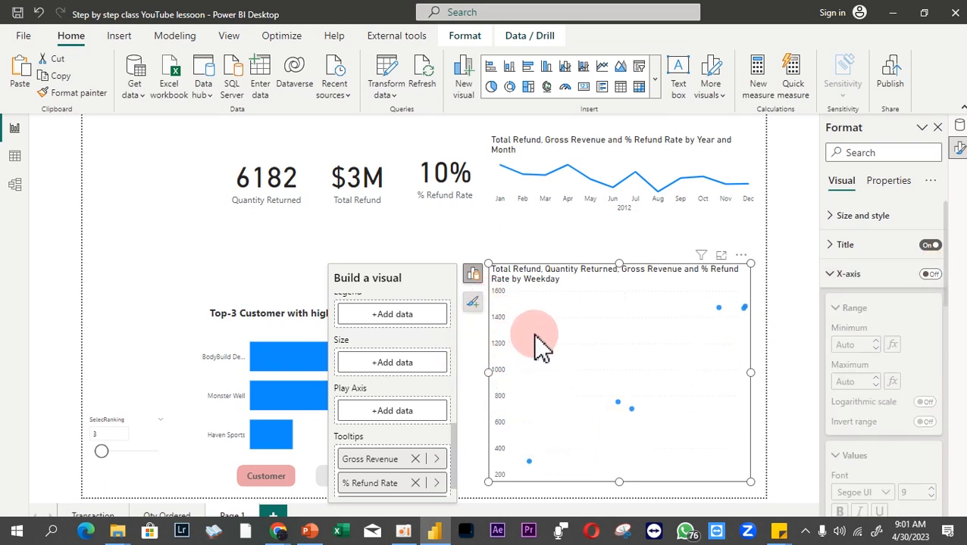
- Change the scatter chart's title to "Refund value vs Gross Revenue by Weekday"
click(567, 270)
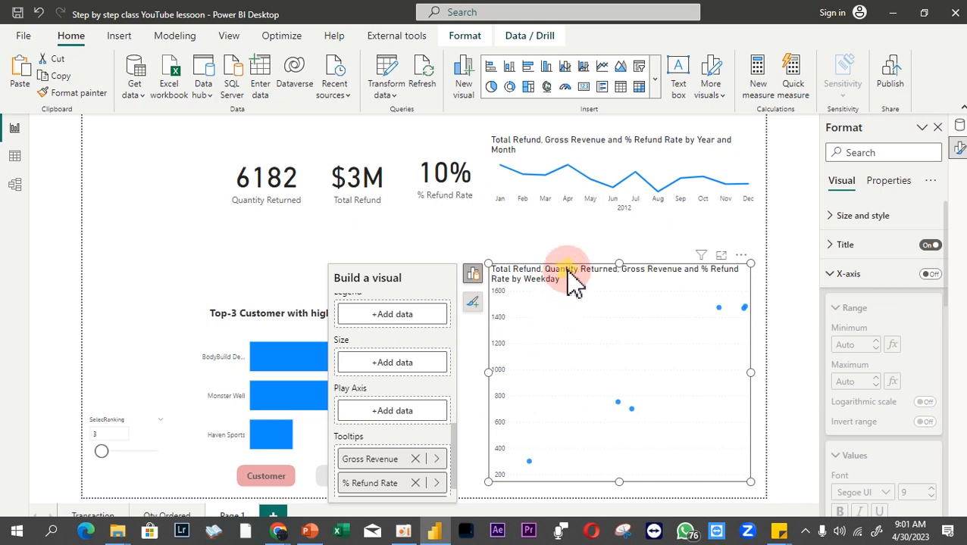
click(567, 270)
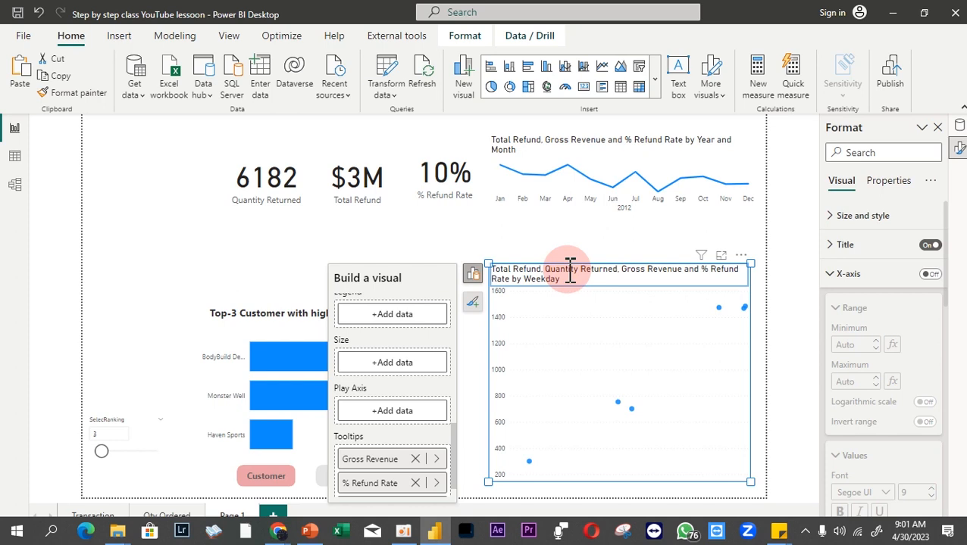
double_click(568, 270)
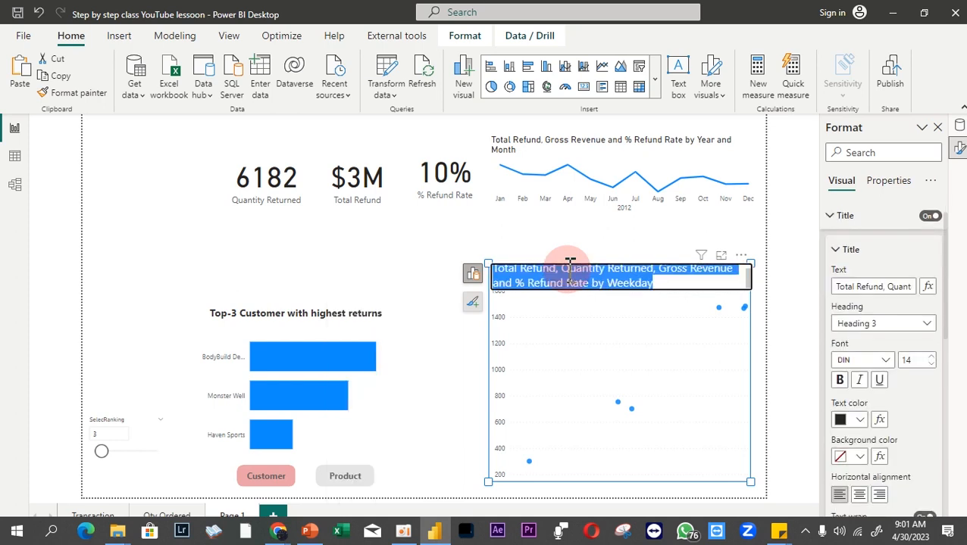
text(Refund )
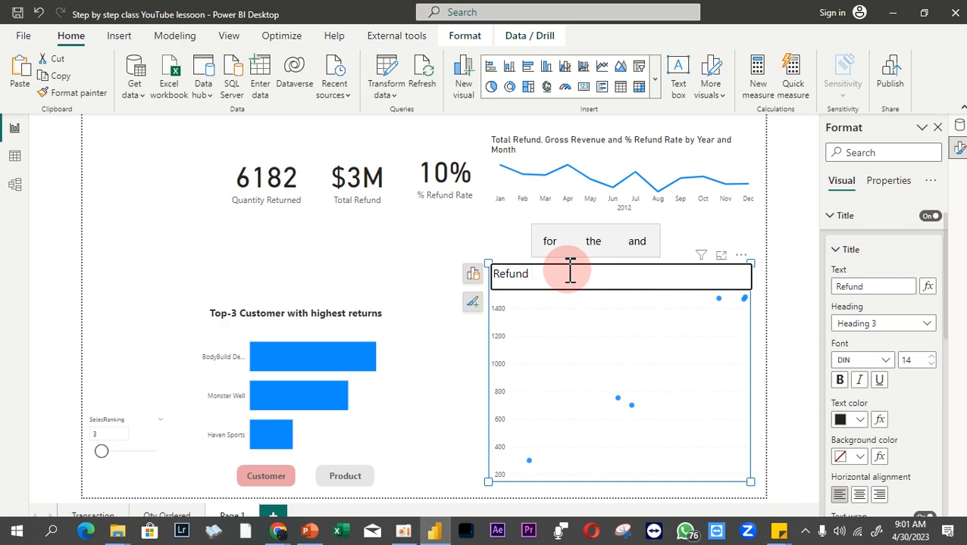
text(value)
key(BackSpace)
key(BackSpace)
key(BackSpace)
text(l)
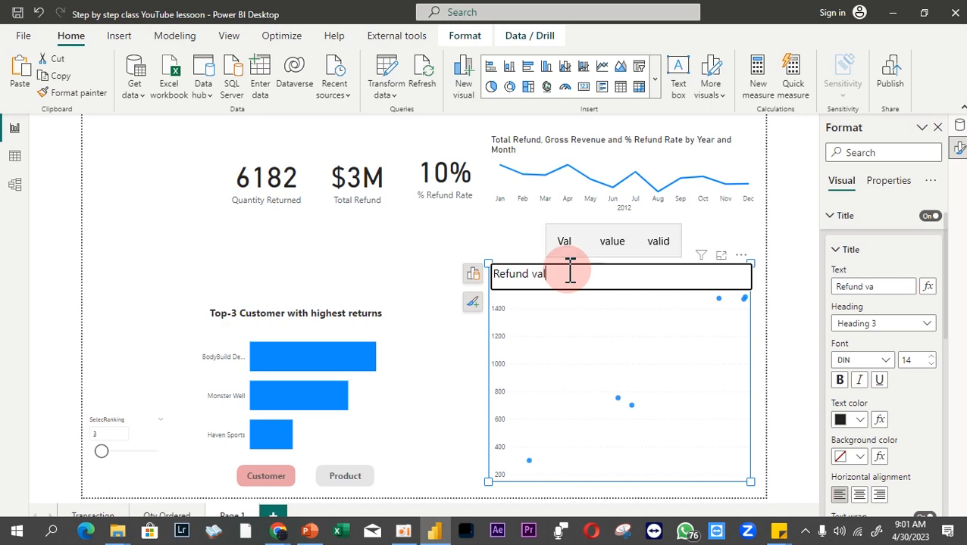
text(ue vs Gross Revenue)
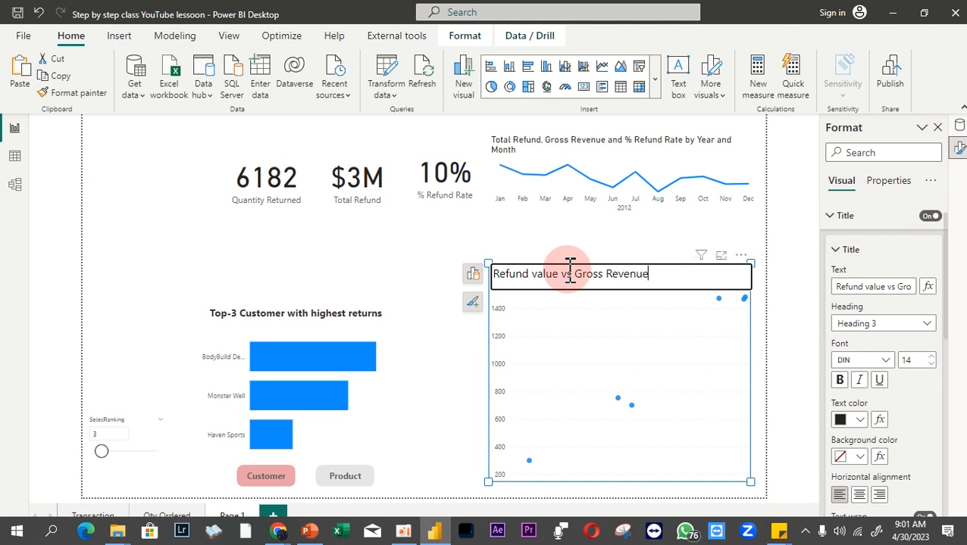
text( by Weekday)
key(Return)
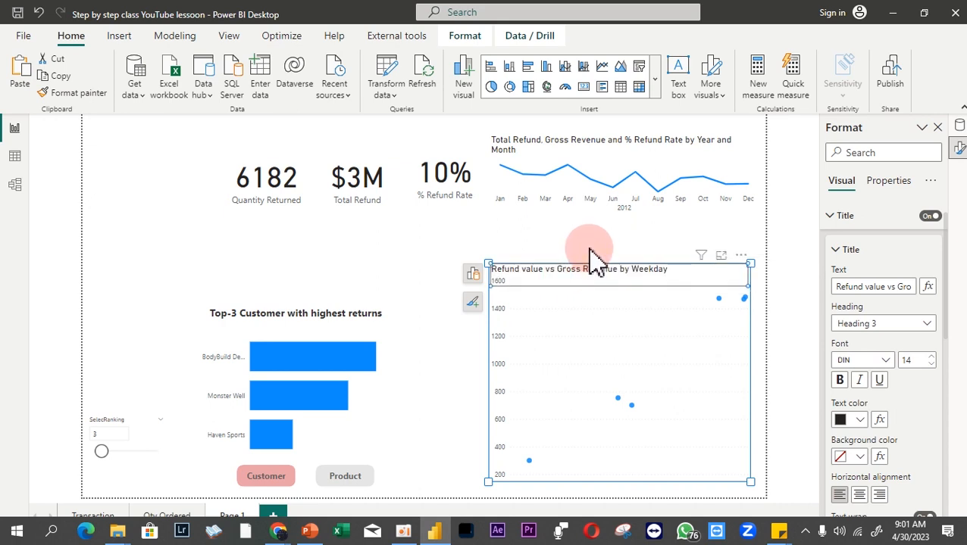
click(587, 252)
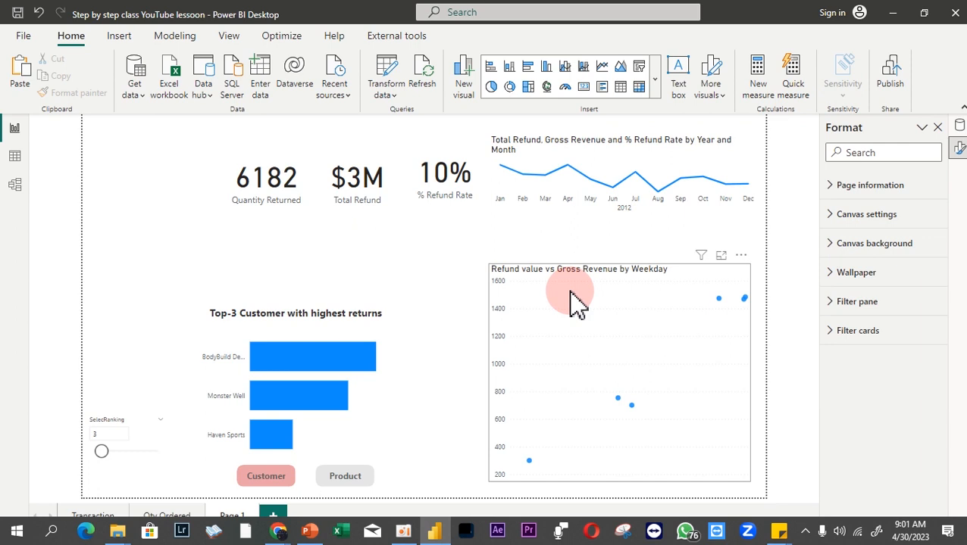
- Change the line chart's title to "Refund value vs Gross Revenue by Month"
click(547, 156)
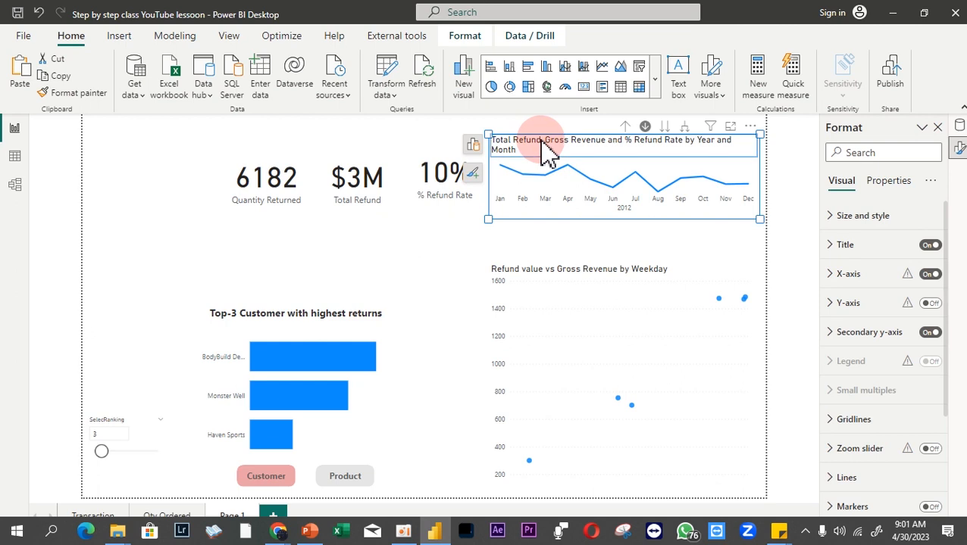
double_click(542, 144)
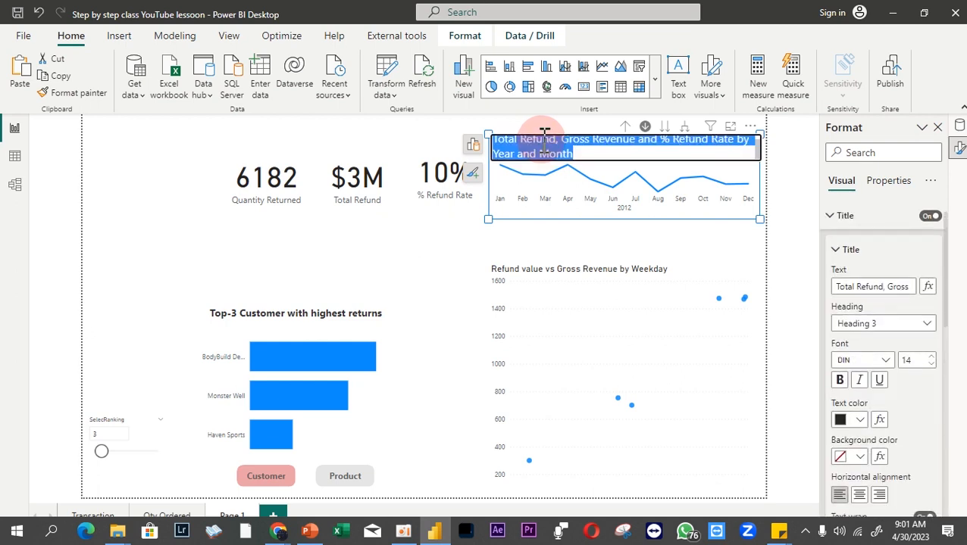
text(Refund)
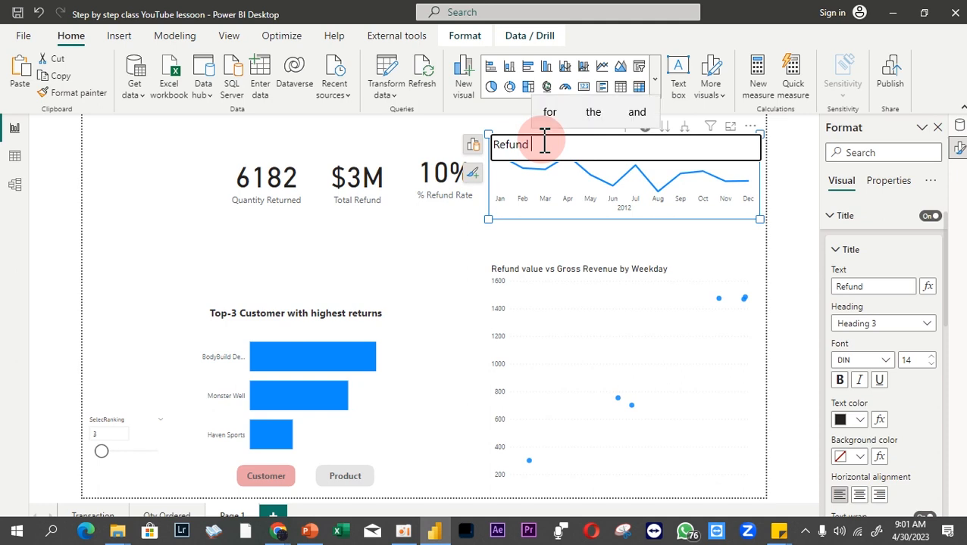
text( Val)
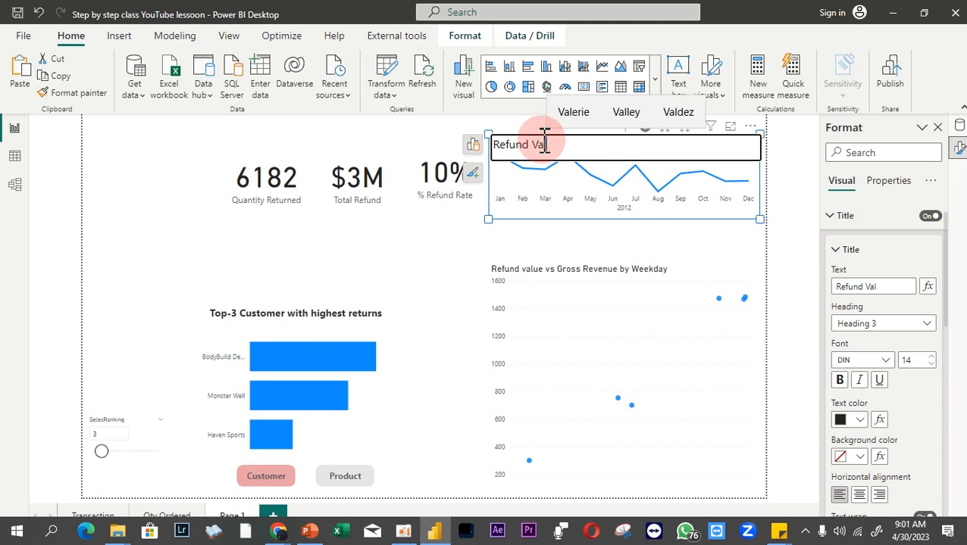
key(BackSpace)
key(BackSpace)
text(value)
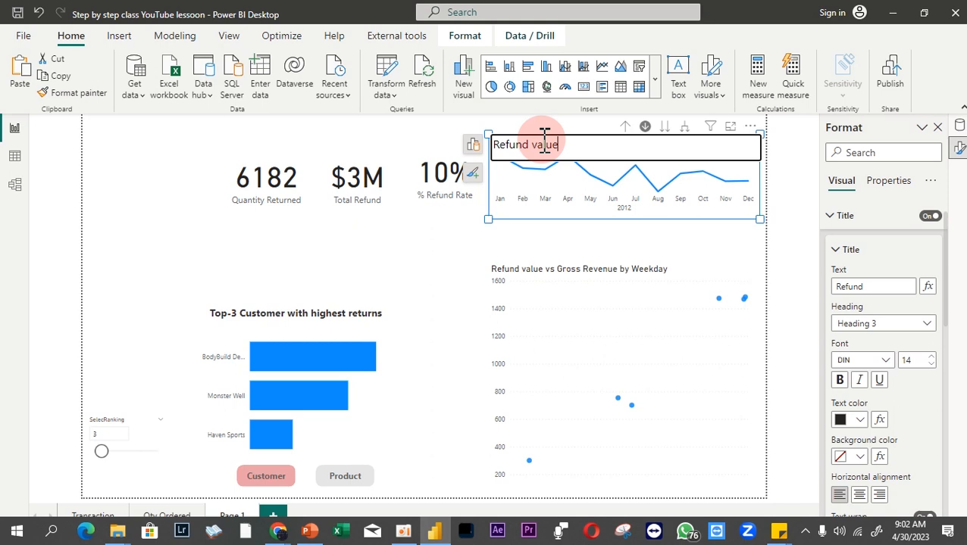
text( vs gr)
key(BackSpace)
text(Gross Revenue )
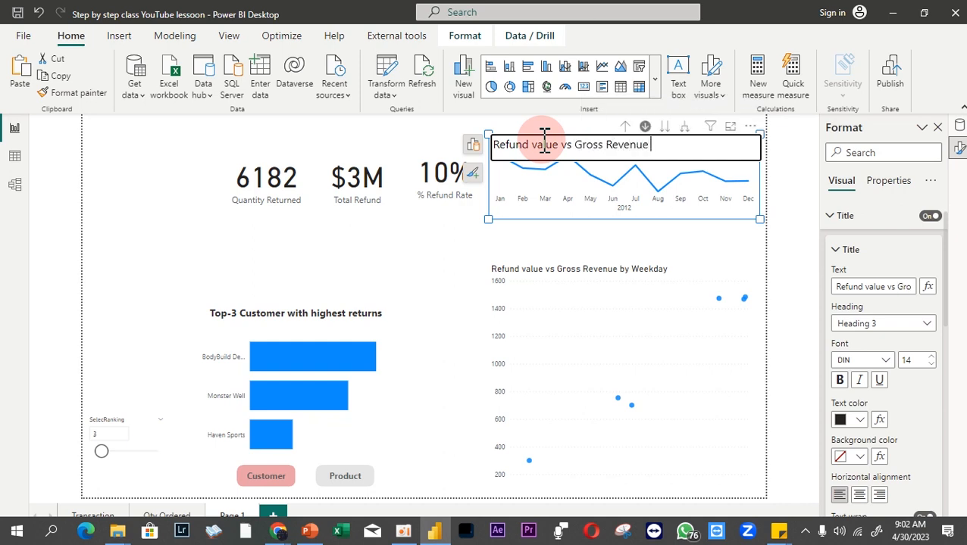
text(by M)
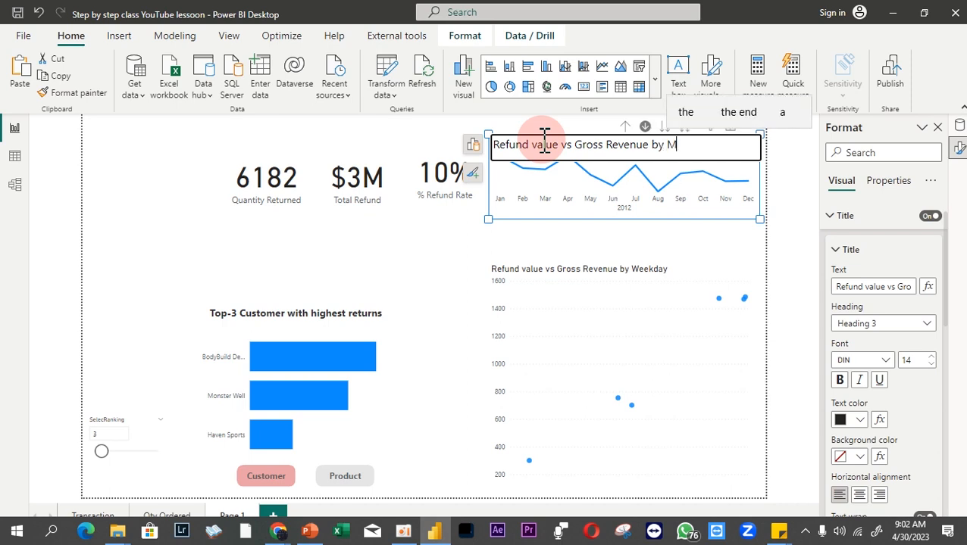
text(onth)
key(Return)
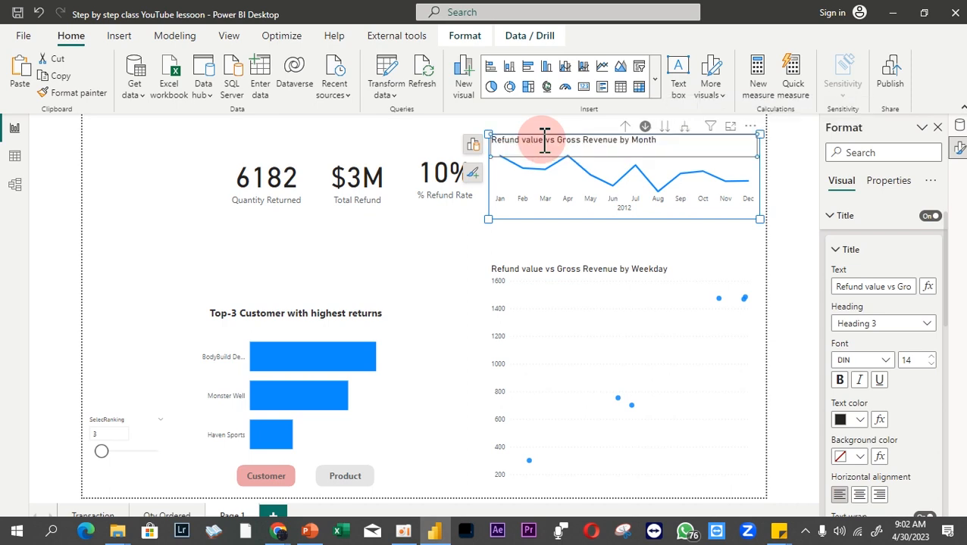
click(476, 242)
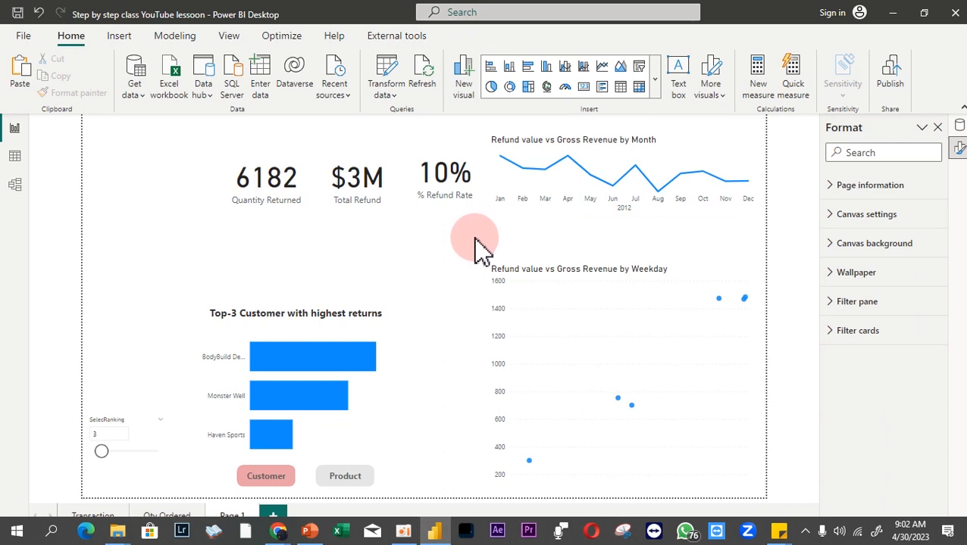
- Increase the marker size of the weekday scatter chart to 15 px
click(665, 308)
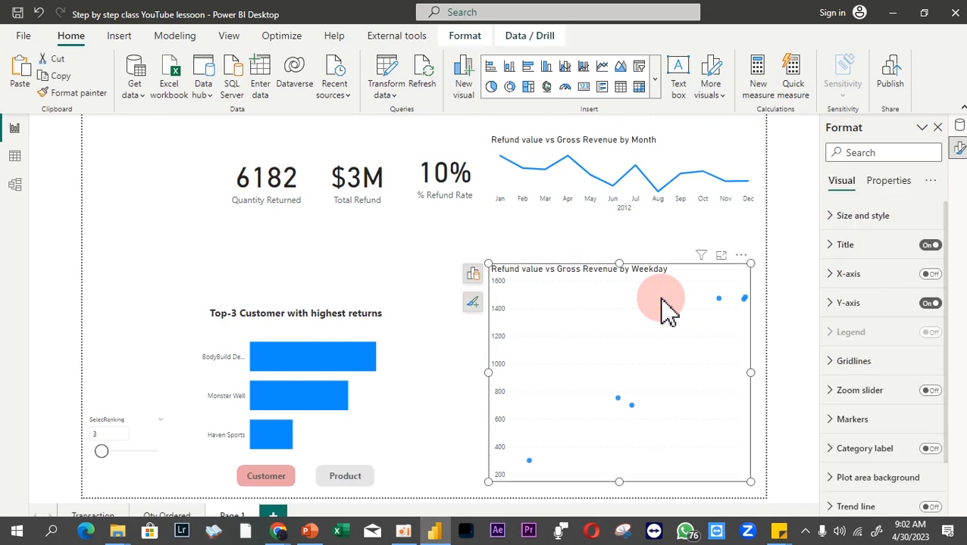
click(840, 421)
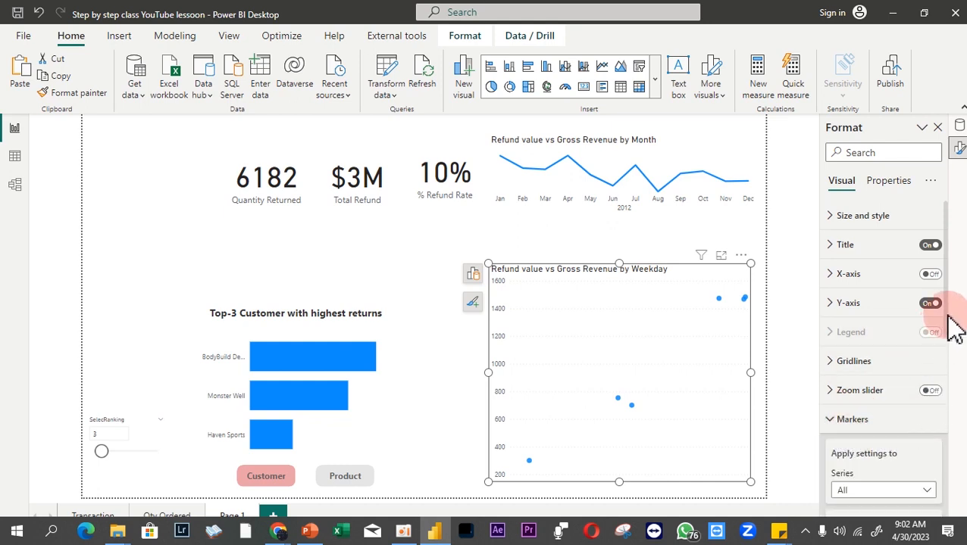
scroll(943, 325, down, 4)
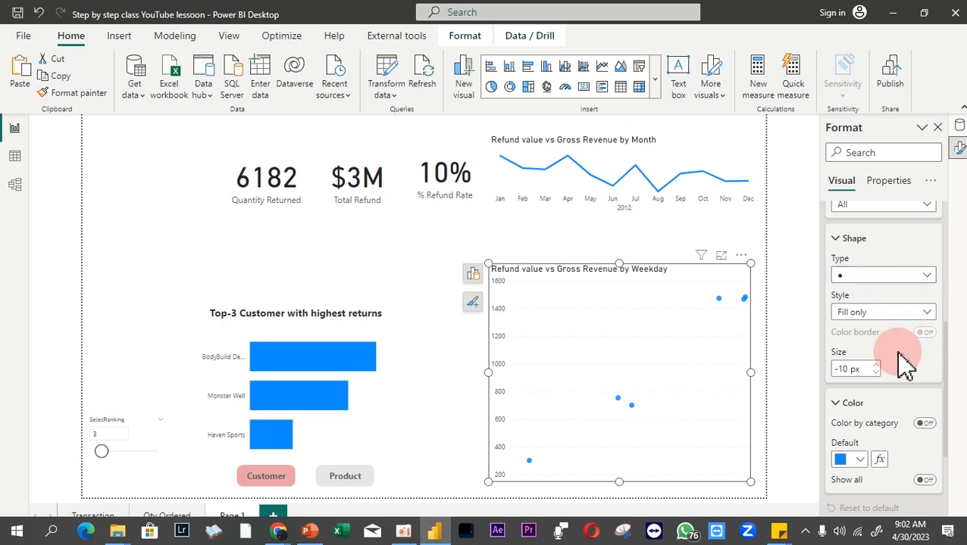
click(875, 364)
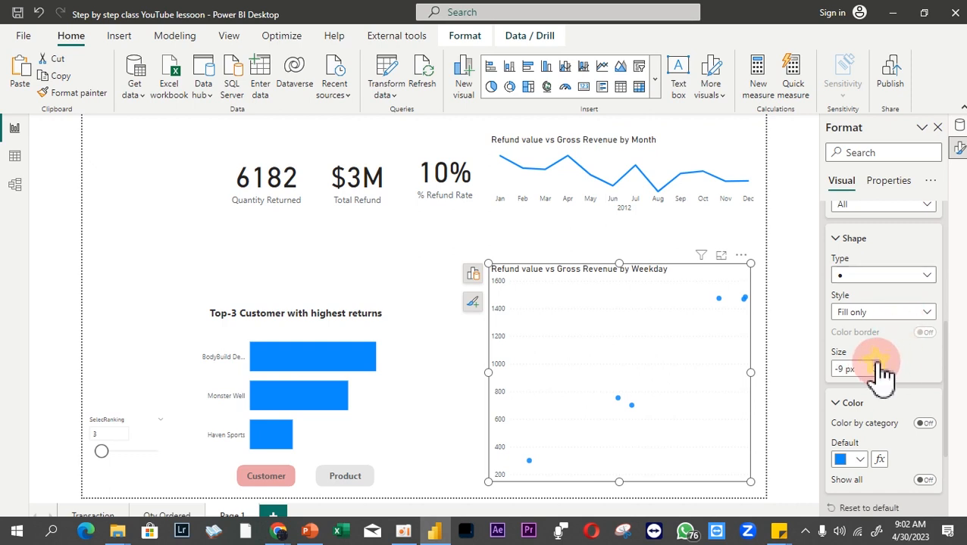
click(877, 365)
click(877, 365)
click(877, 365)
click(877, 366)
click(877, 365)
click(877, 365)
click(877, 365)
click(877, 365)
click(878, 365)
click(877, 365)
click(877, 366)
click(877, 365)
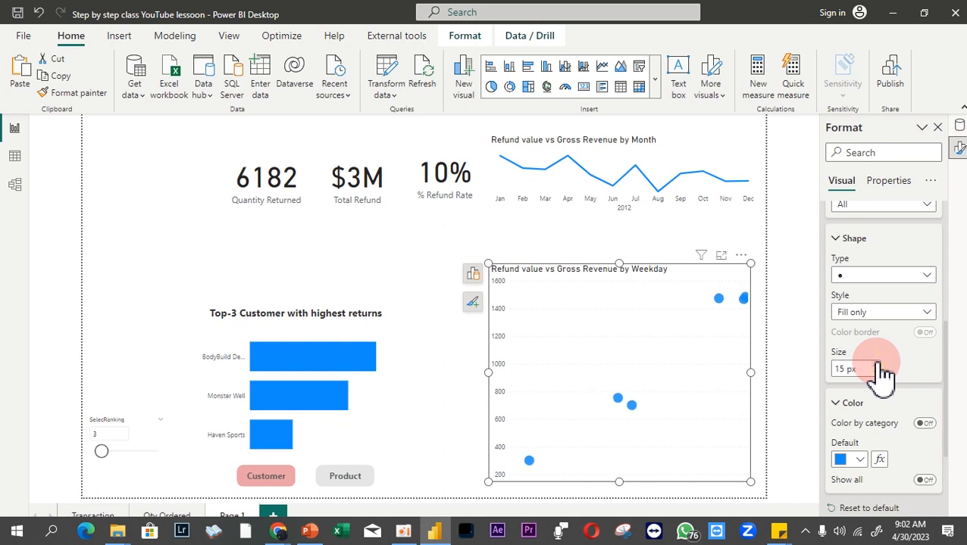
- Enlarge the scatter chart's markers further by setting their size to 50 px
double_click(841, 369)
text(40)
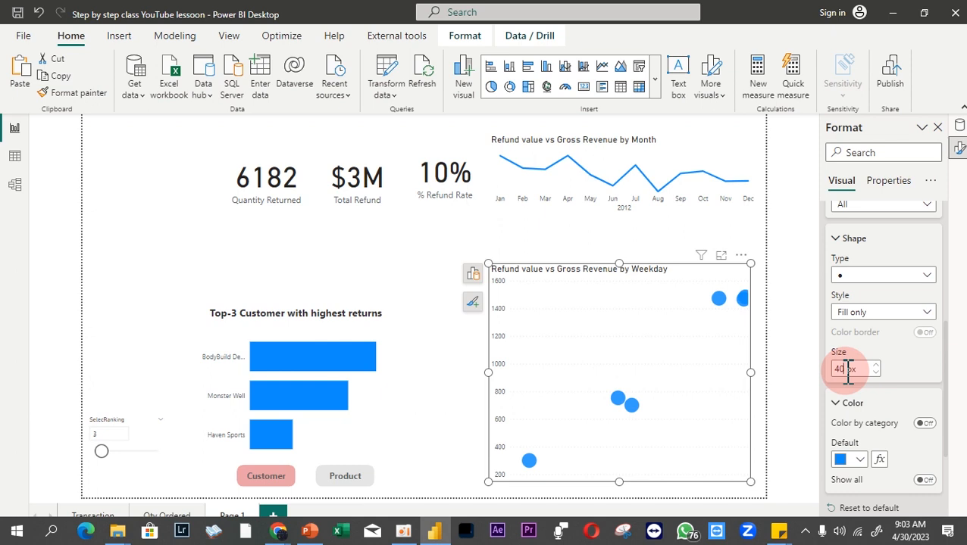
key(BackSpace)
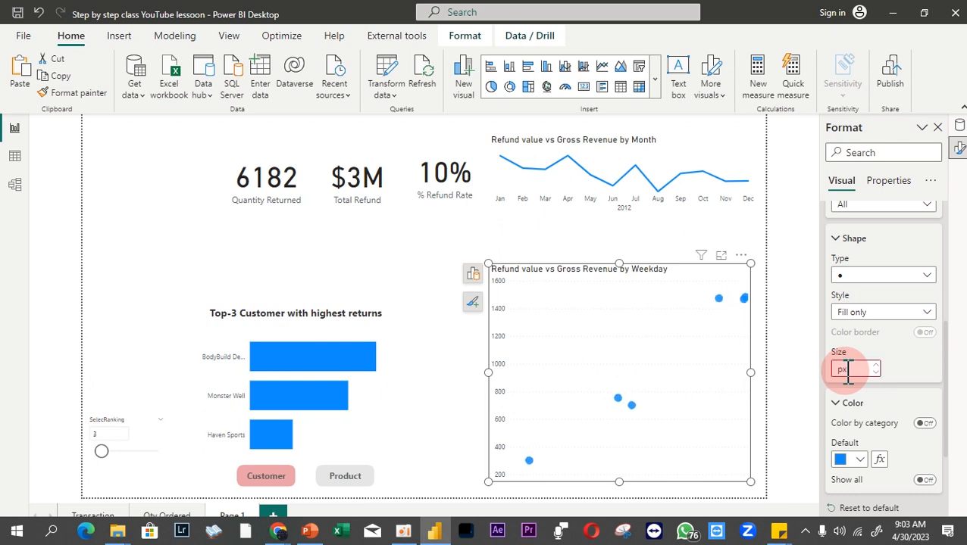
text(50)
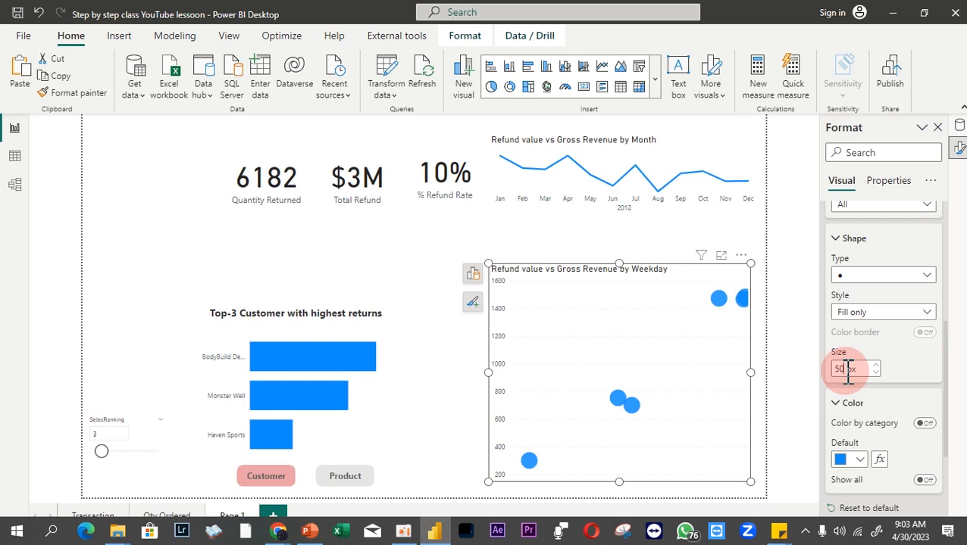
scroll(856, 326, up, 5)
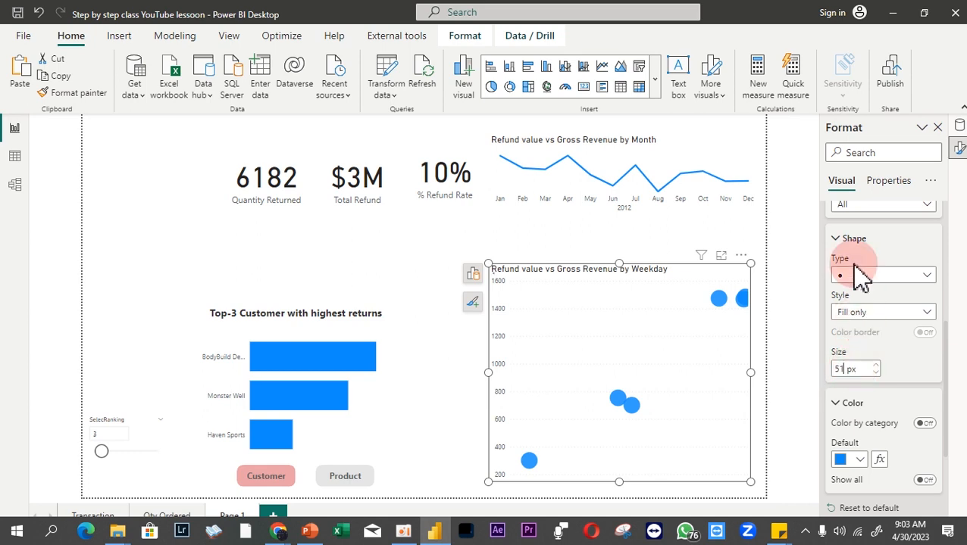
click(870, 425)
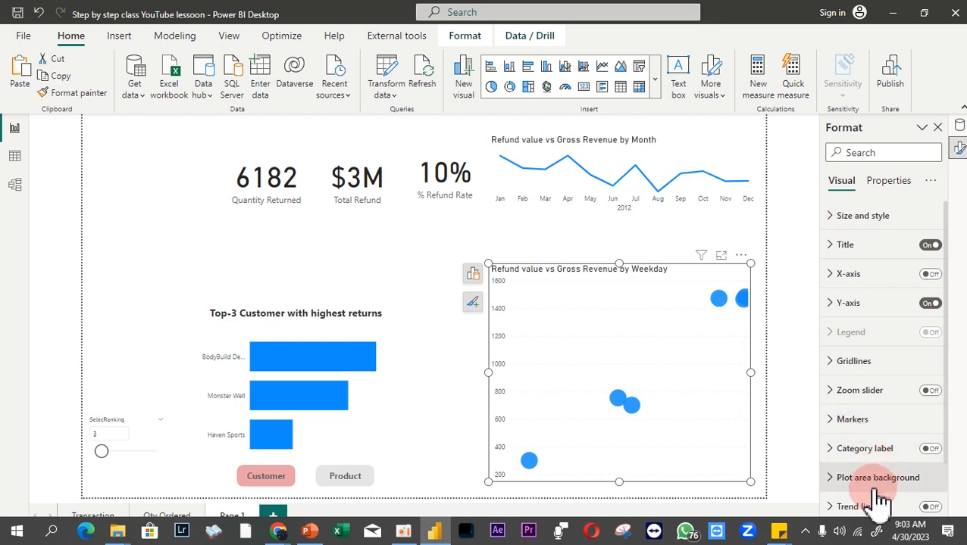
- Turn on the scatter chart's trend line, color it medium grey, and show the category labels
click(926, 510)
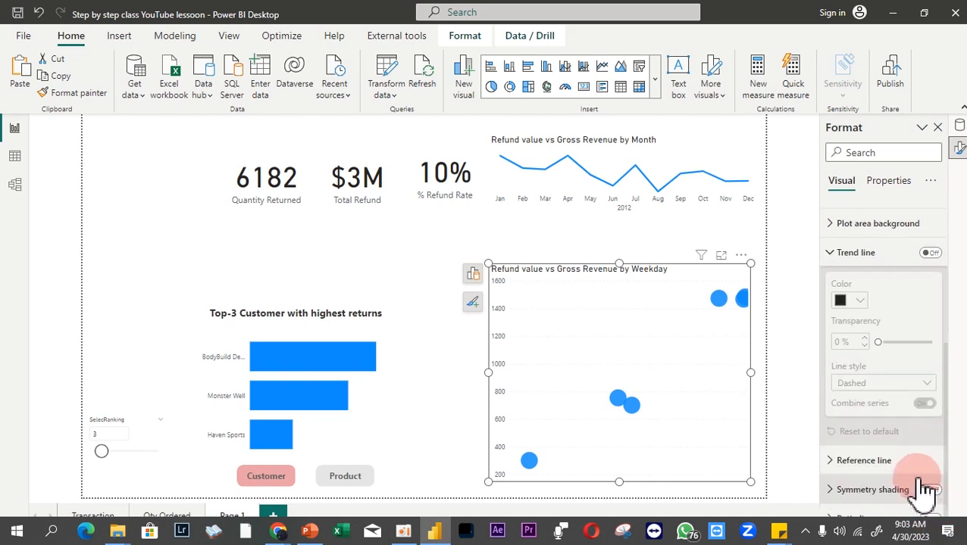
click(930, 249)
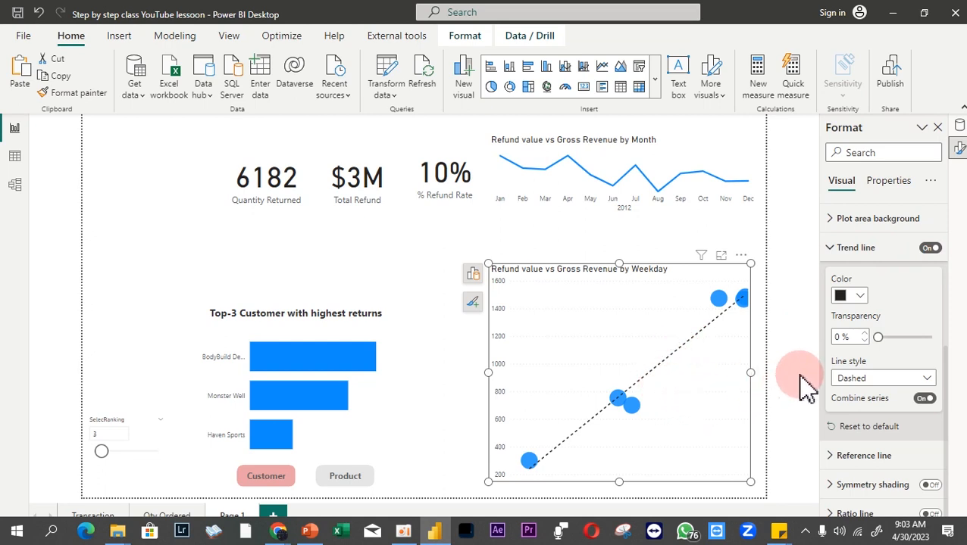
click(858, 297)
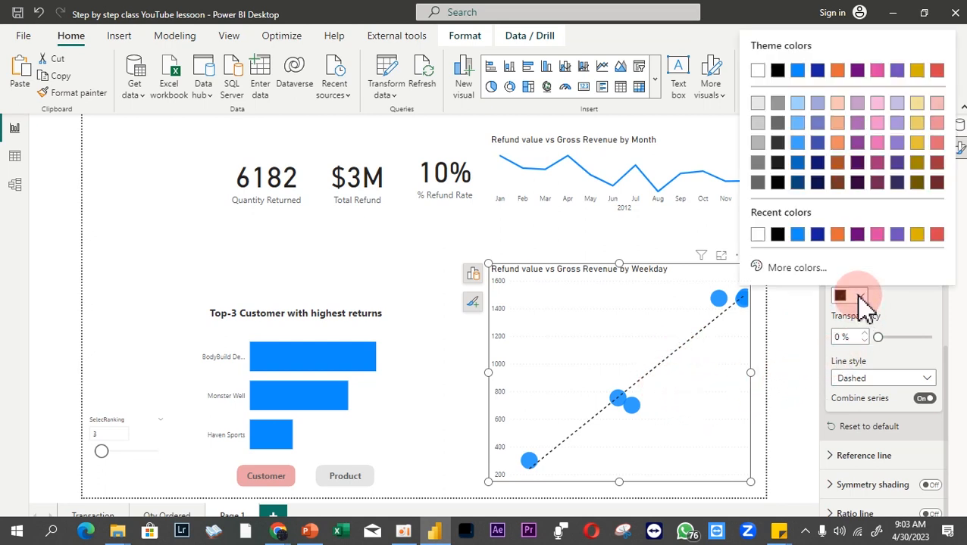
click(758, 142)
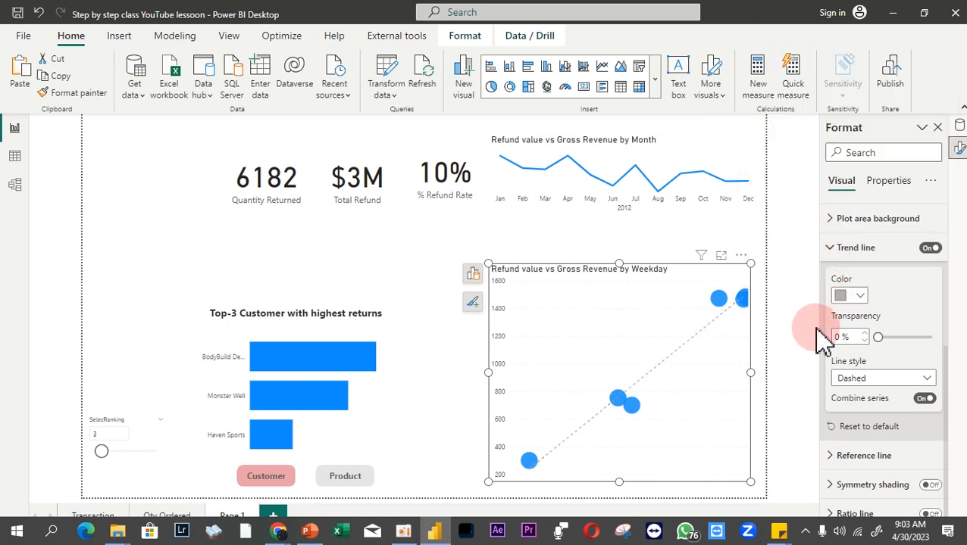
click(848, 298)
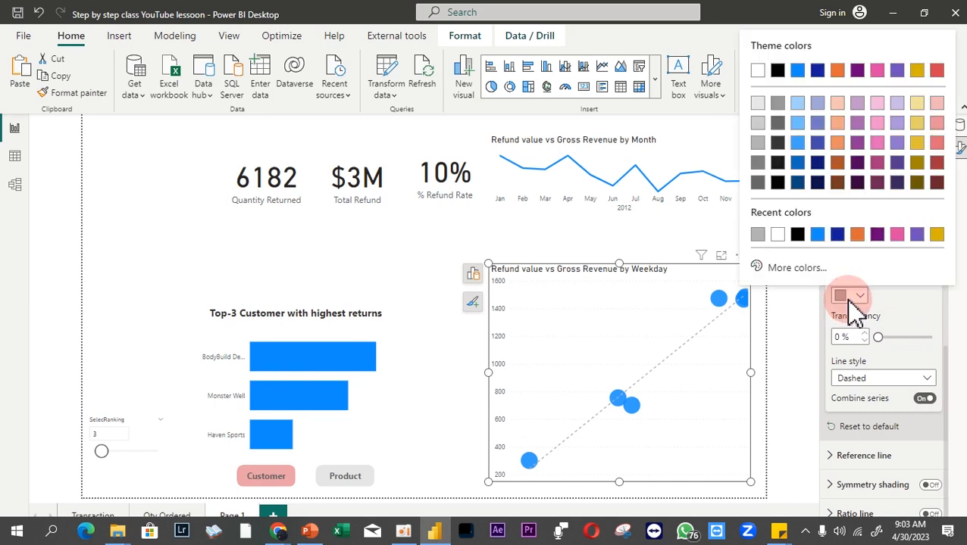
click(758, 162)
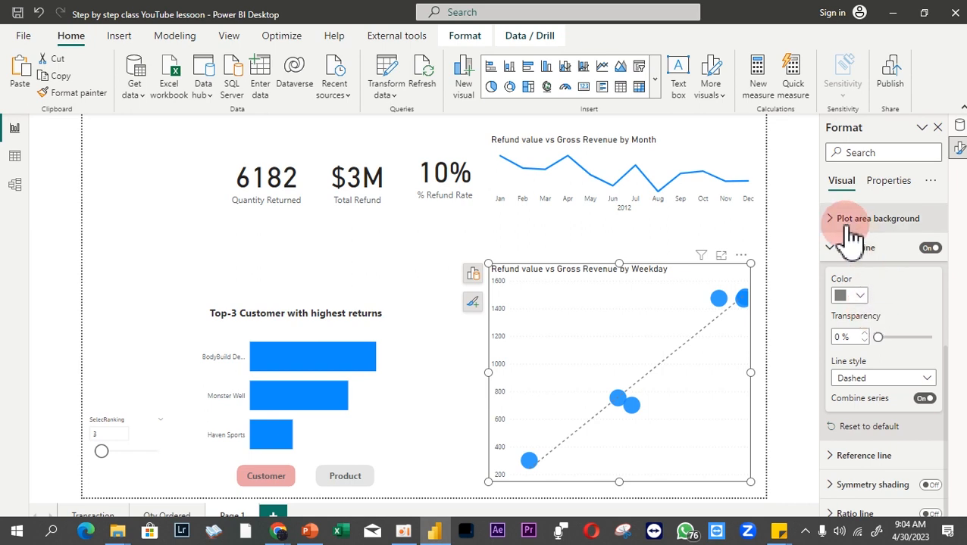
click(843, 253)
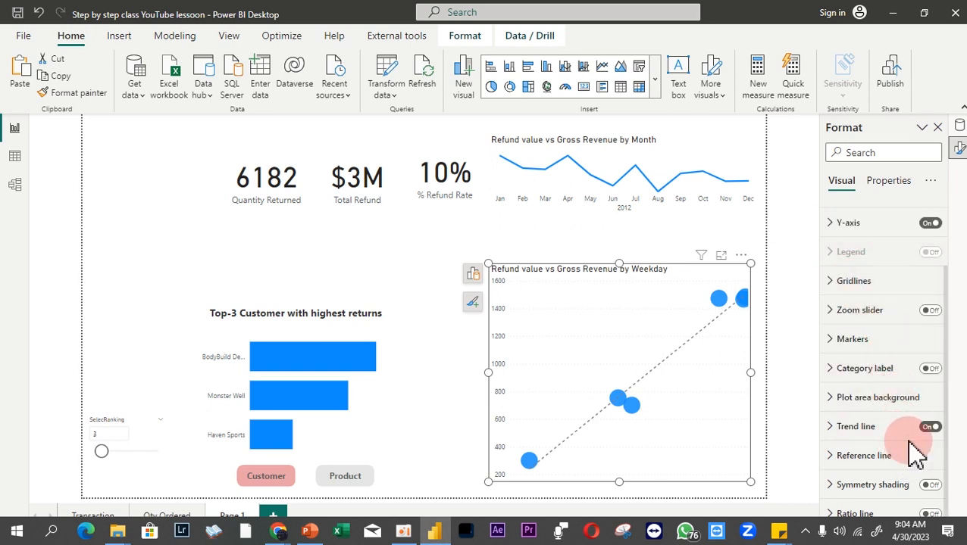
click(930, 369)
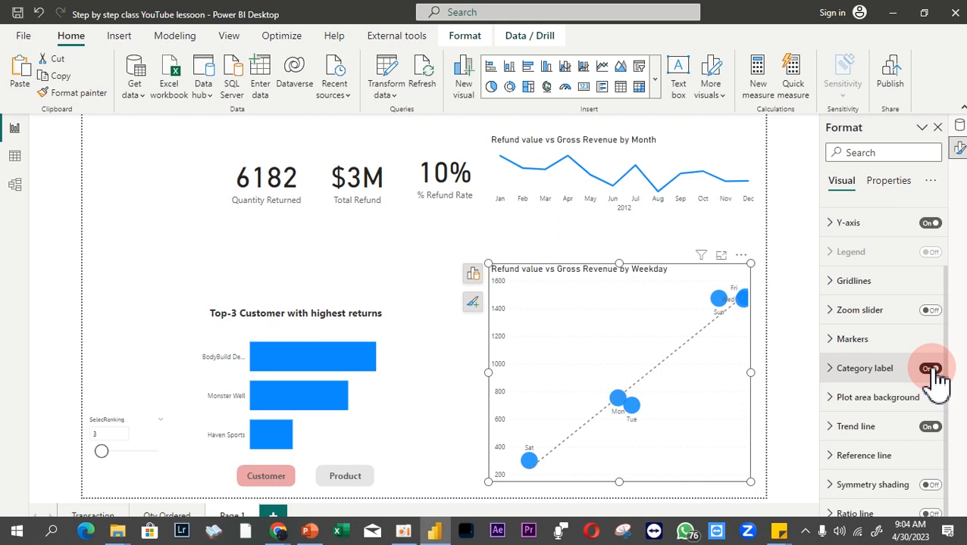
- Test cross-filtering with the BodyBuild and Monster Well customer bars and the 100% Egg Protein bar in the product ranking
click(343, 377)
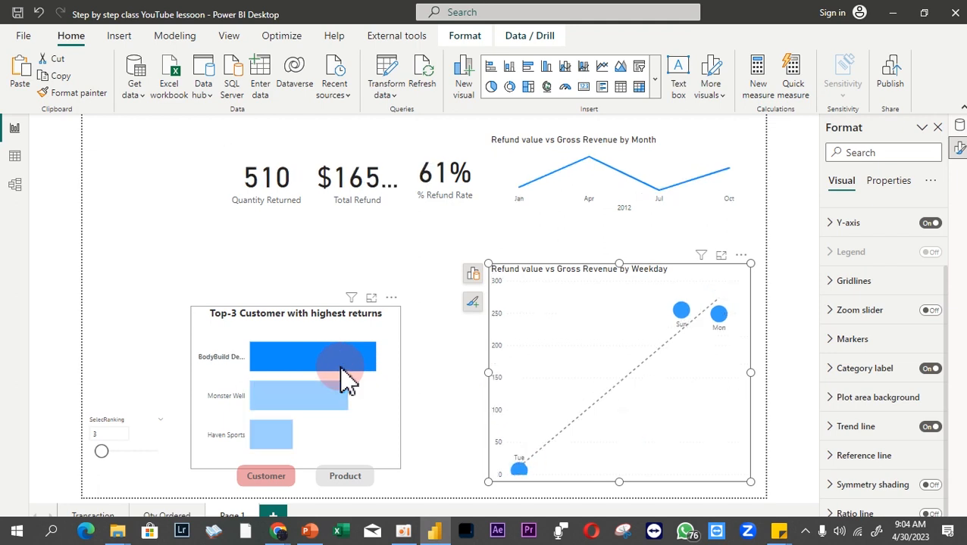
click(307, 400)
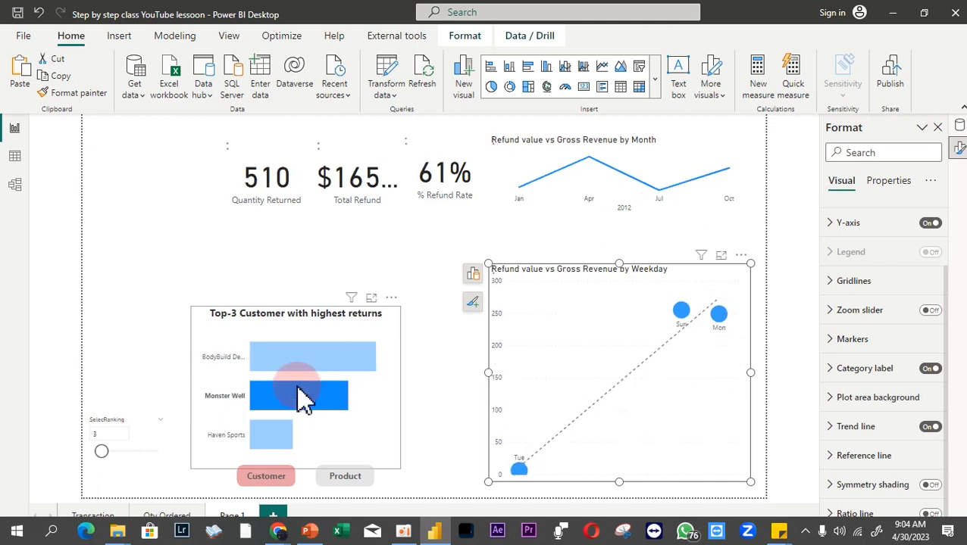
ctrl+click(347, 476)
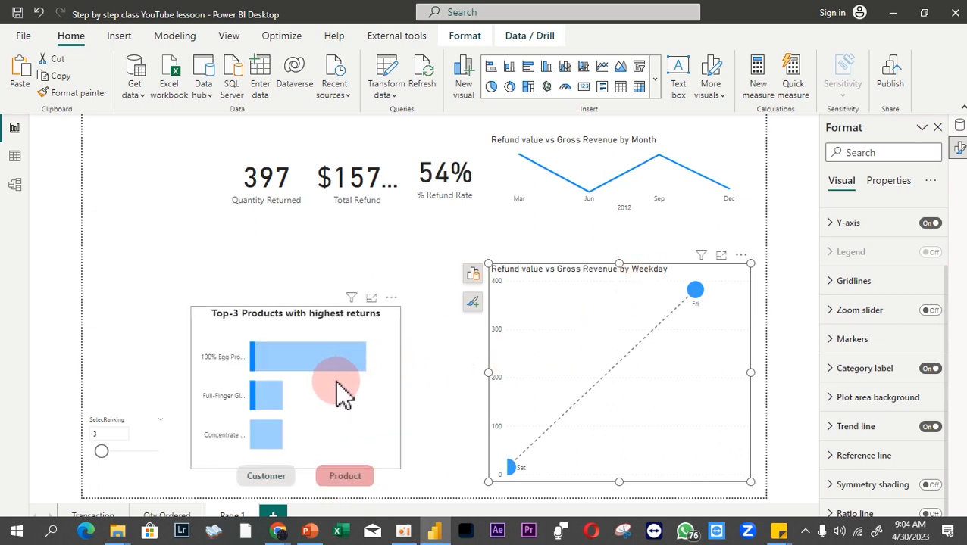
click(327, 371)
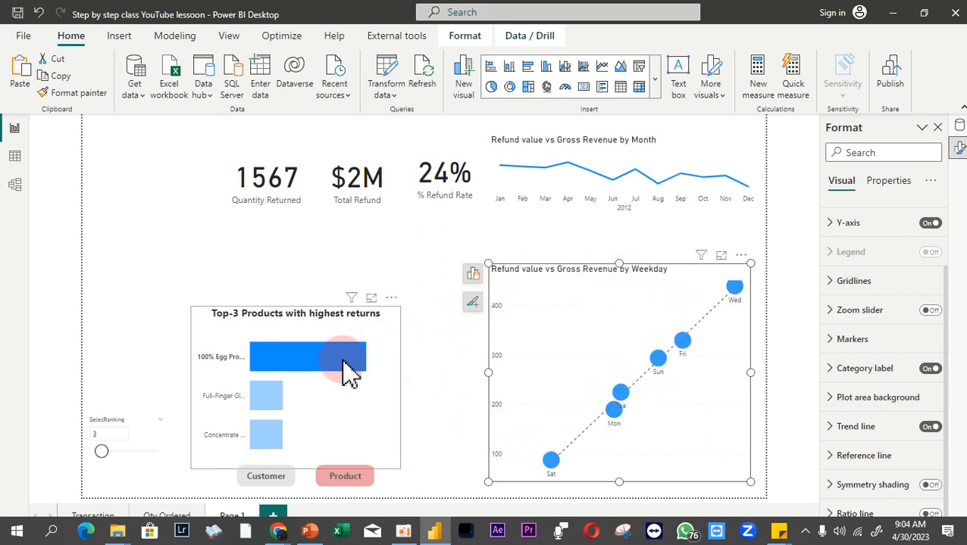
mouse_move(346, 372)
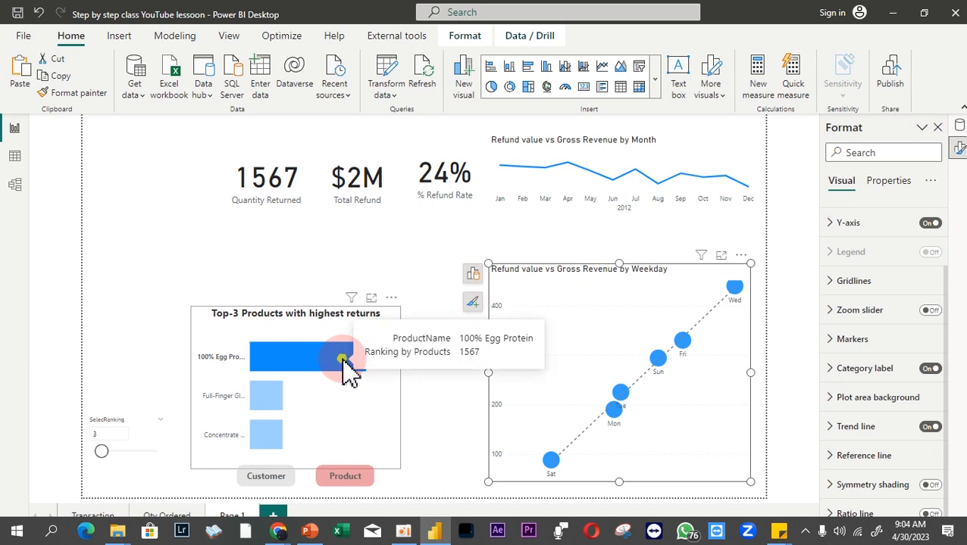
click(347, 371)
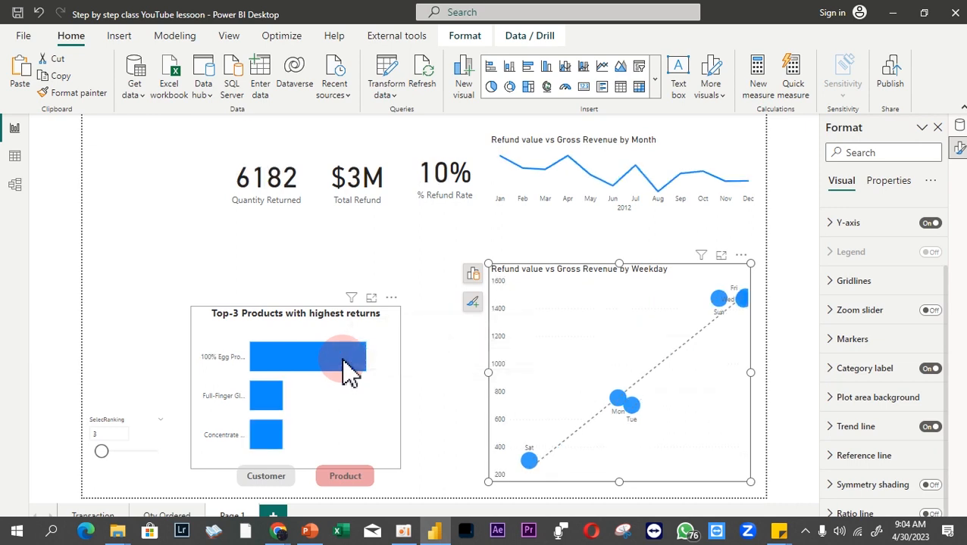
click(131, 235)
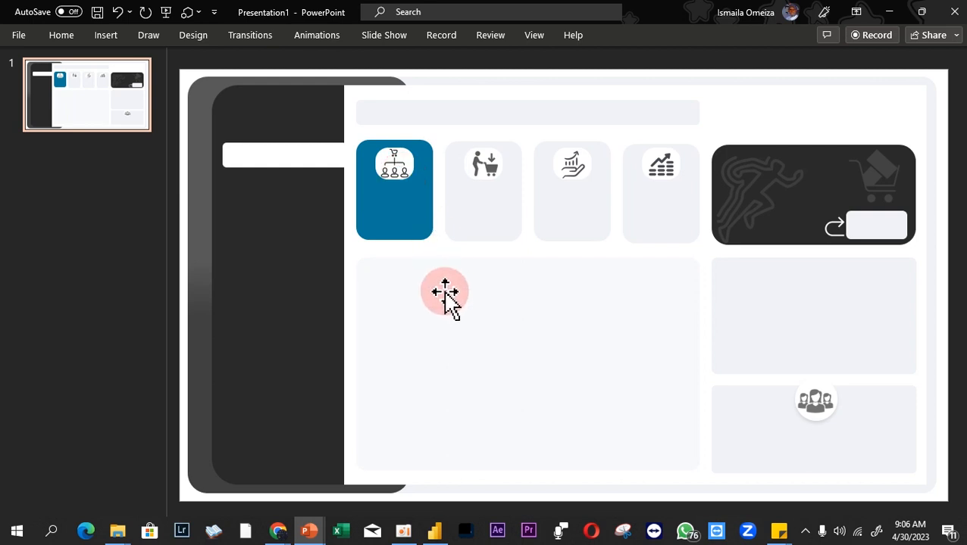
- In the PowerPoint background slide, delete the fourth KPI card and the runner, cart, arrow and small box graphics on the dark card
click(649, 215)
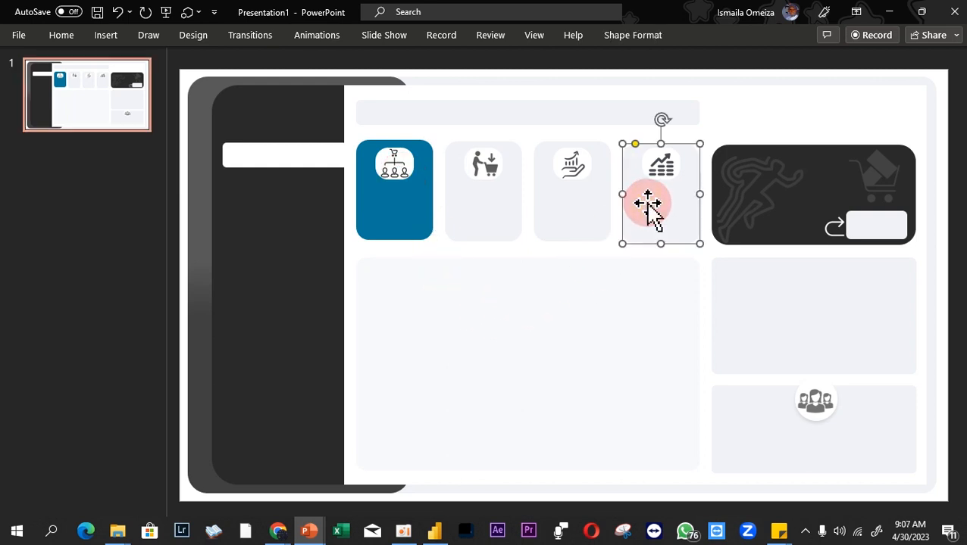
key(Delete)
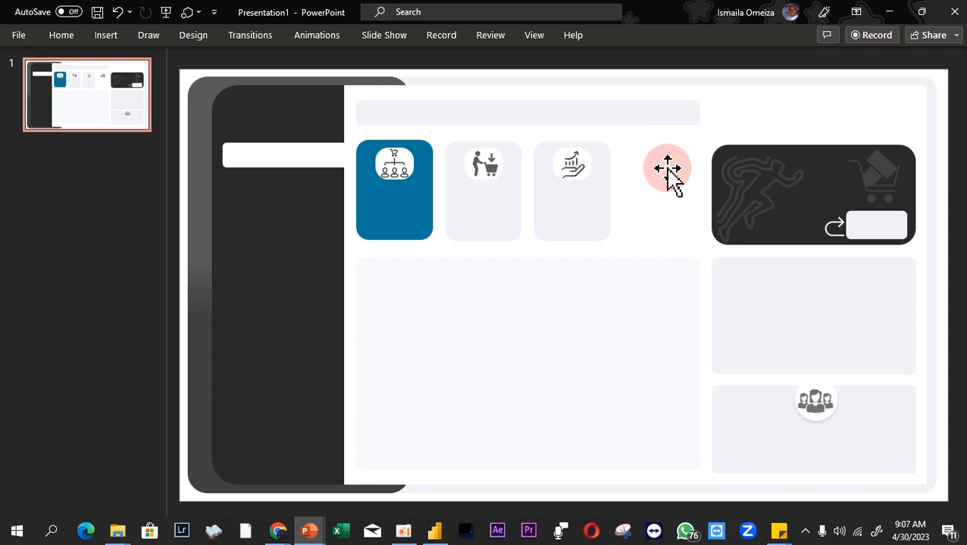
click(737, 200)
key(Delete)
click(861, 199)
key(Delete)
click(871, 226)
key(Delete)
click(834, 226)
key(Delete)
click(831, 224)
key(Delete)
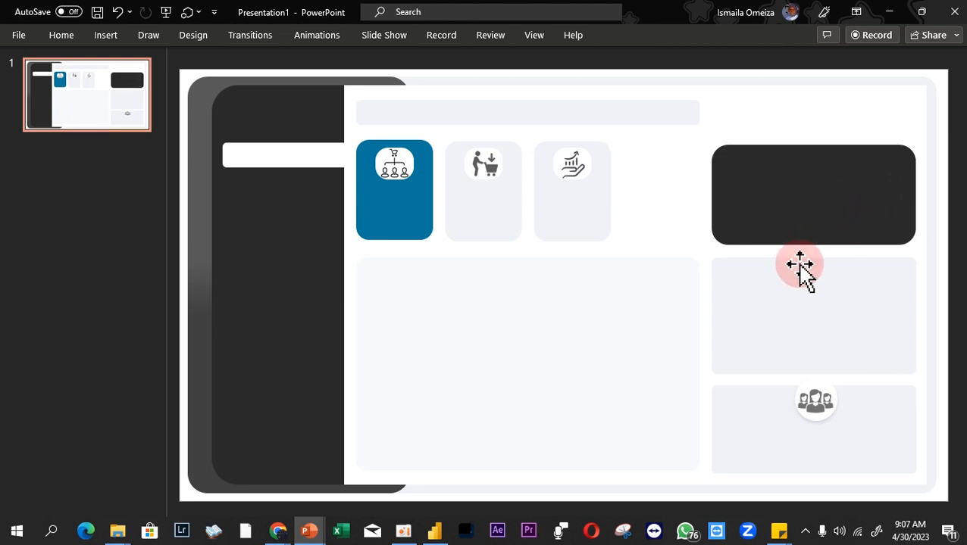
- Copy the third KPI card's light formatting onto the dark card with Format Painter
click(568, 222)
click(61, 35)
click(42, 90)
click(873, 204)
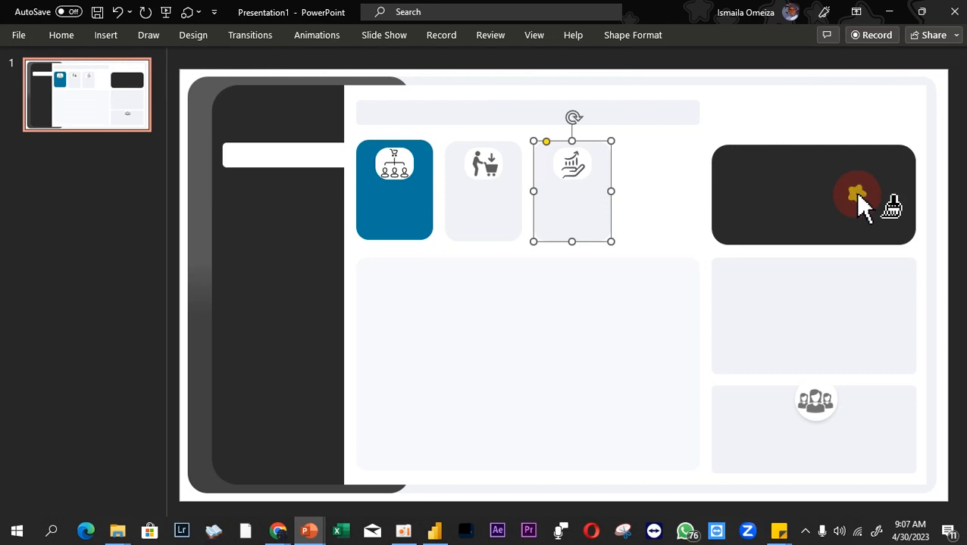
key(Delete)
- Widen the reformatted card leftward almost to the third KPI card and reduce its corner rounding
drag(698, 199, 623, 218)
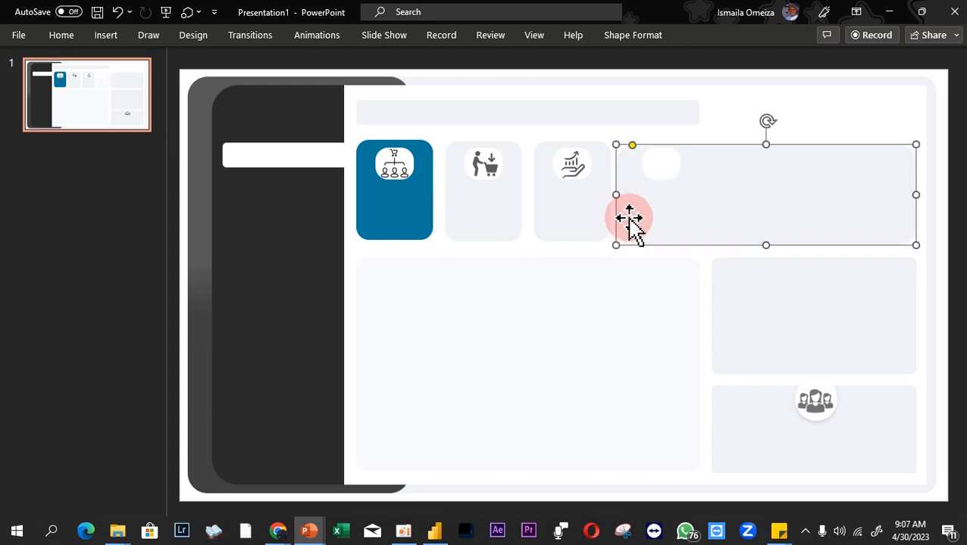
click(631, 156)
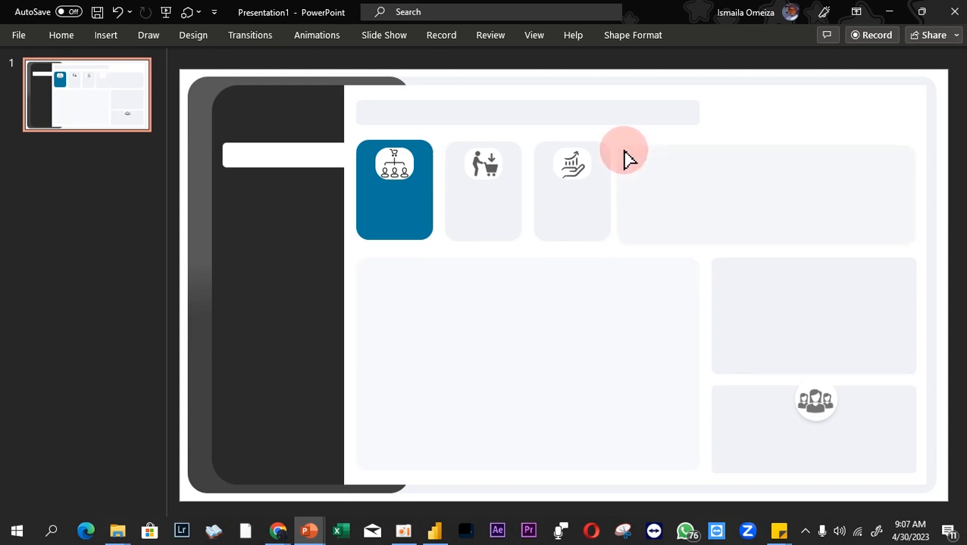
click(626, 155)
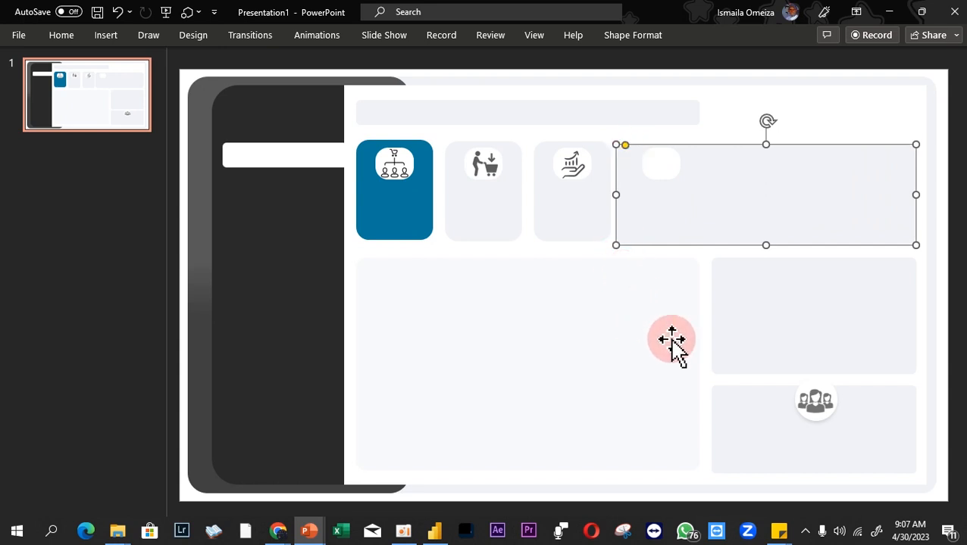
- Delete the people icon and the upper of the two stacked right-hand panels, and select the lower panel
click(815, 403)
key(Delete)
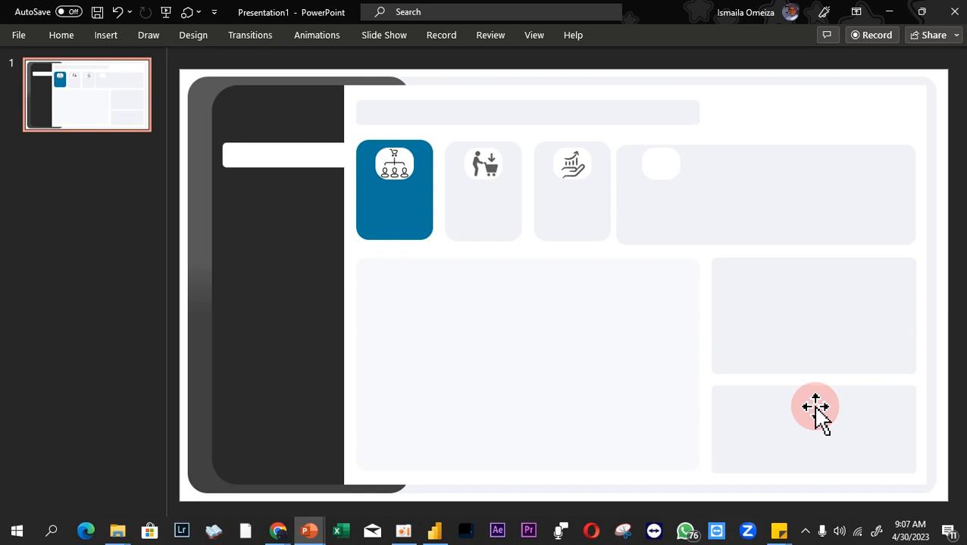
click(815, 407)
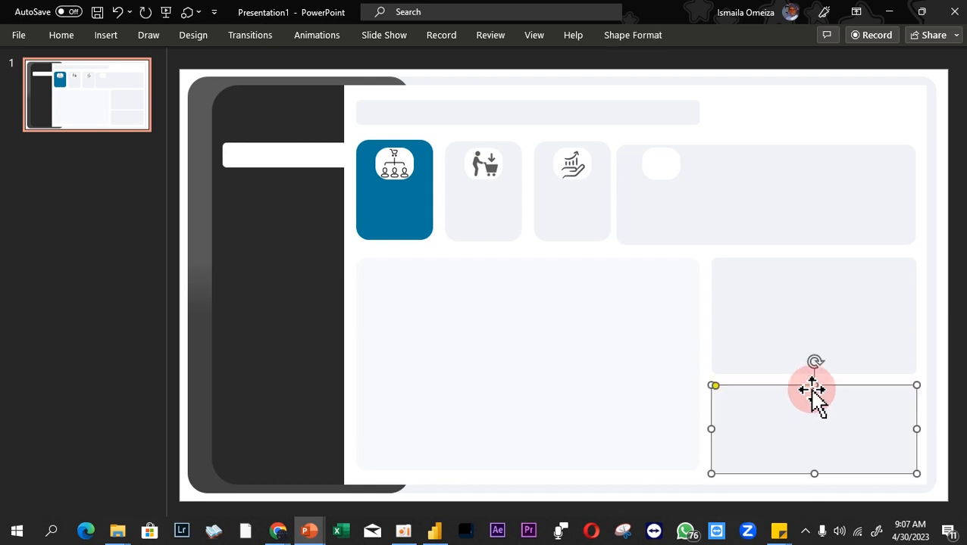
click(794, 337)
key(Delete)
click(815, 406)
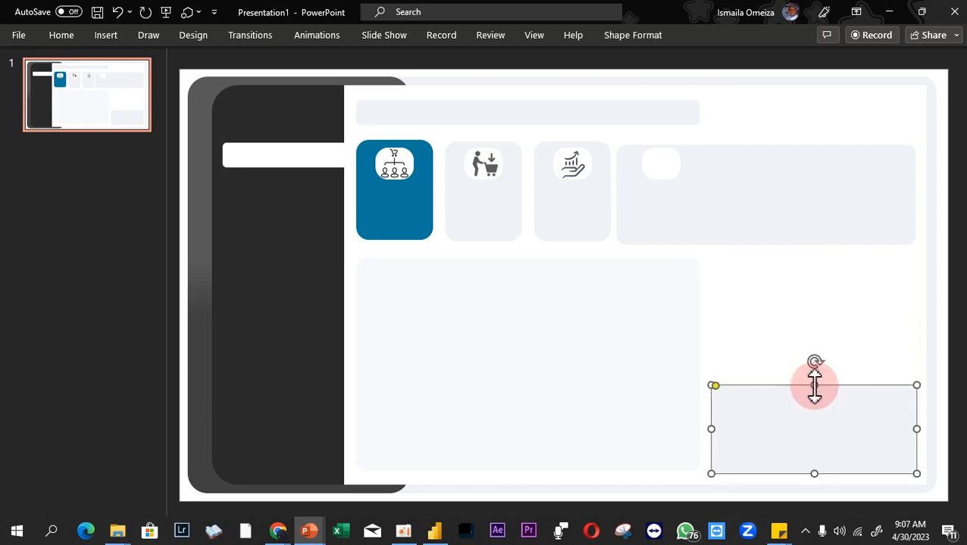
- Extend the lower right-hand panel upward until its top edge lines up with the large chart panel
drag(813, 386, 804, 255)
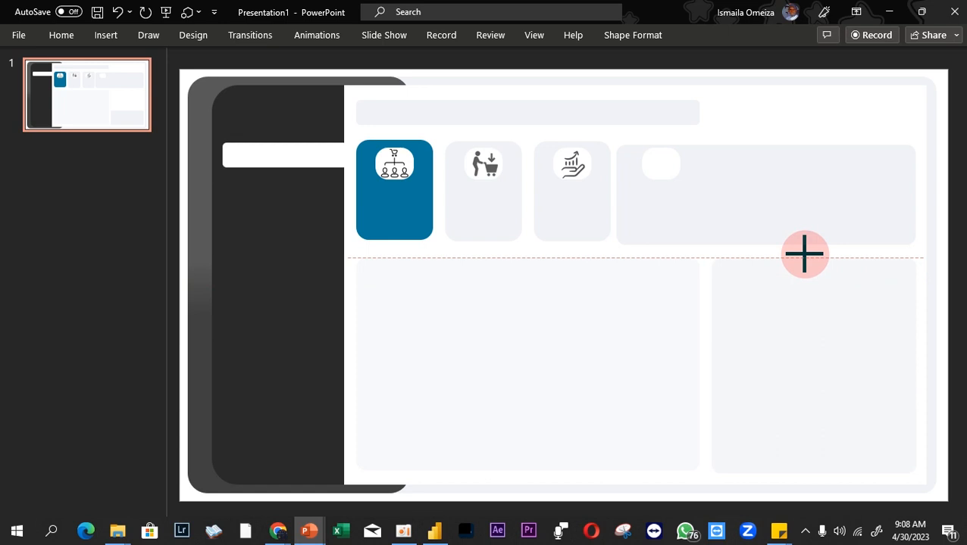
drag(805, 254, 805, 256)
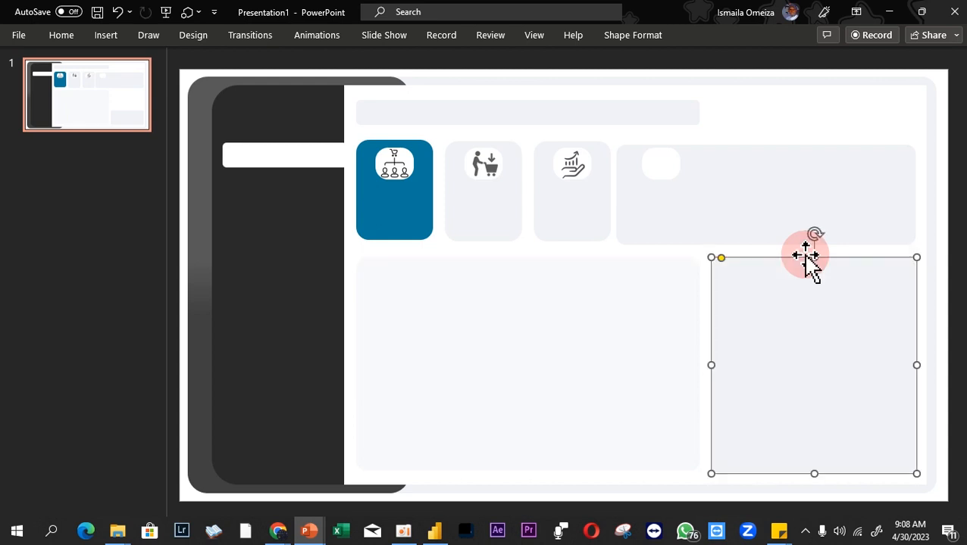
- Narrow the large chart panel from its right side and widen the right-hand panel leftward to close the gap
click(559, 403)
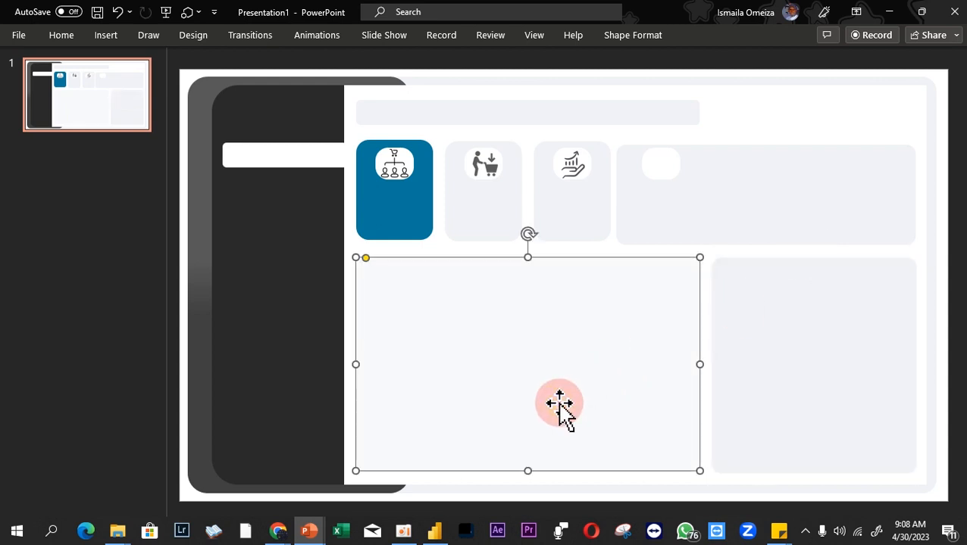
drag(698, 364, 656, 383)
click(732, 365)
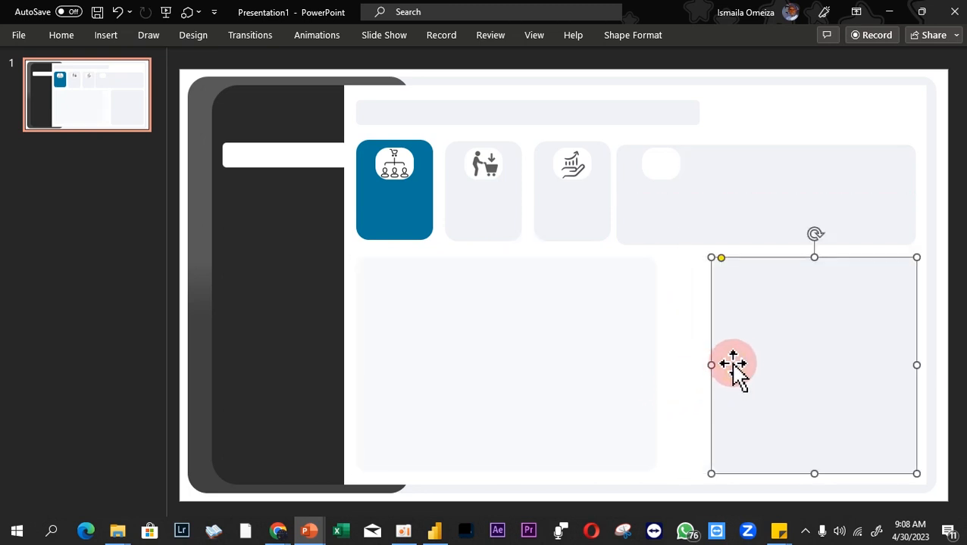
click(705, 376)
click(719, 367)
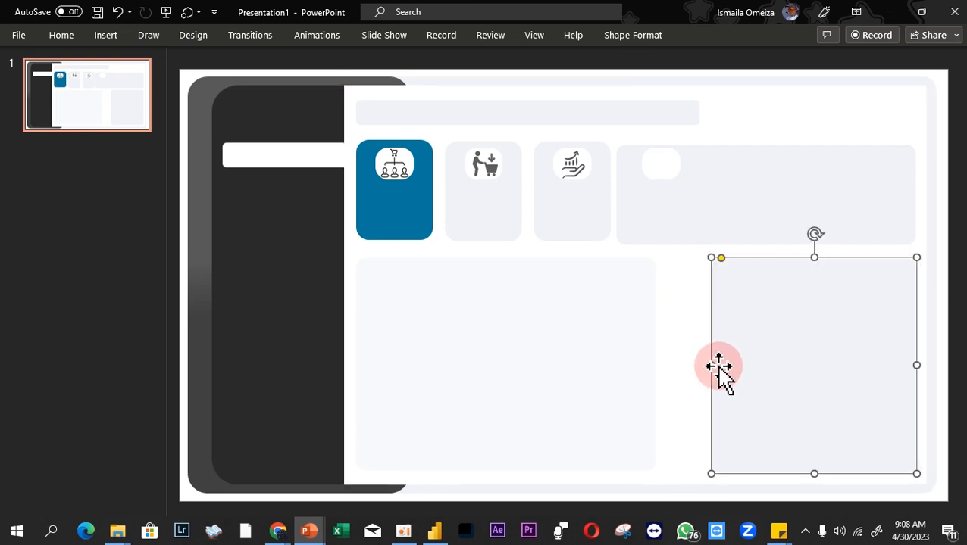
drag(712, 365, 667, 372)
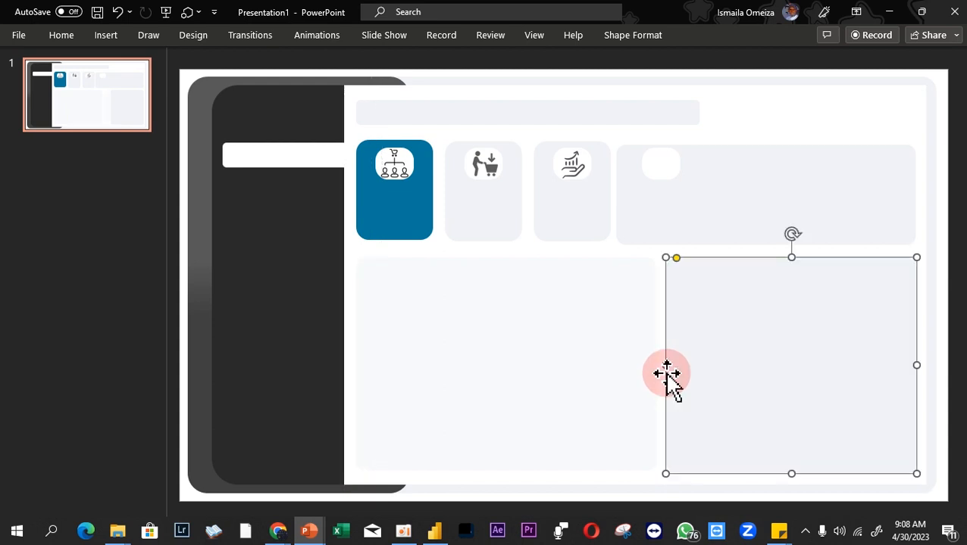
- Delete the empty white icon holder from the wide card beside the third KPI card
click(647, 164)
drag(648, 163, 383, 155)
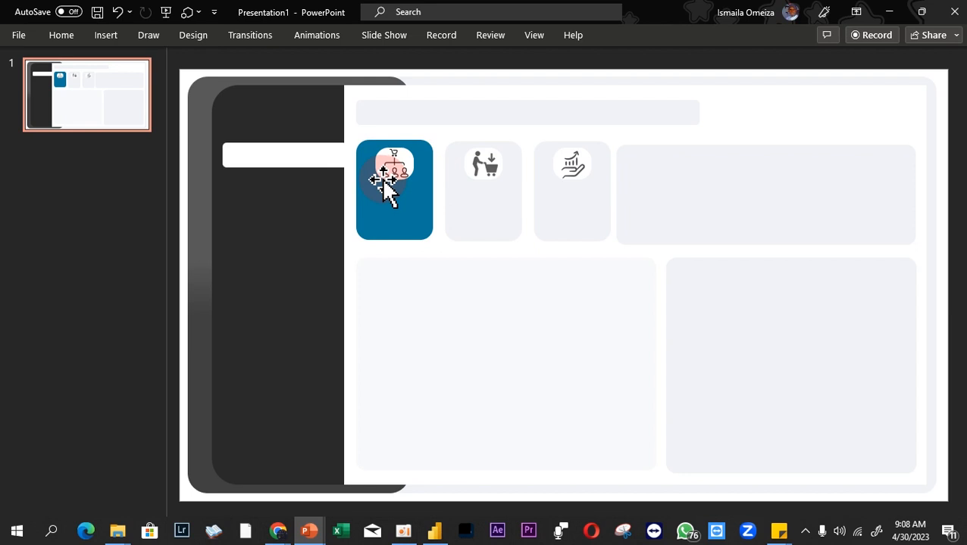
drag(381, 177, 380, 176)
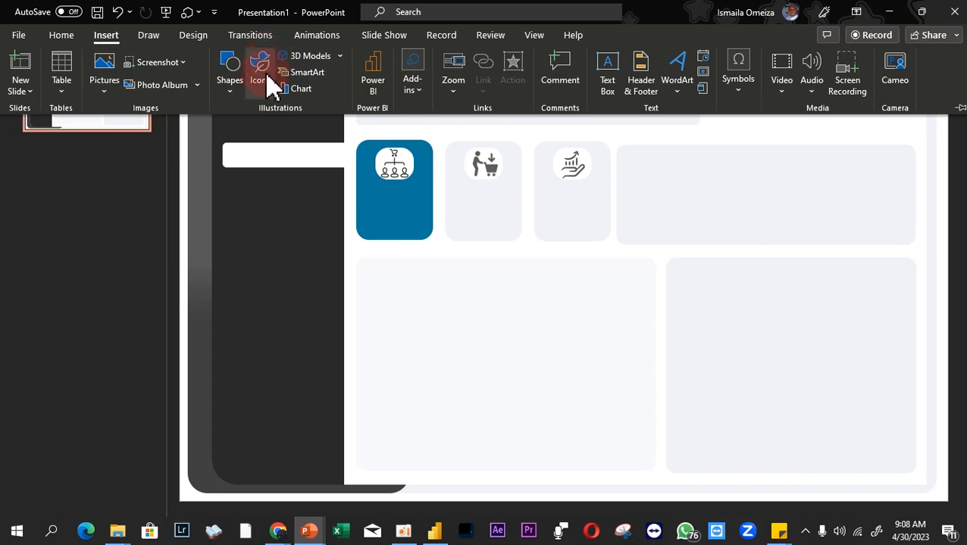
- Open the stock icon library and search it for "analytics"
click(257, 67)
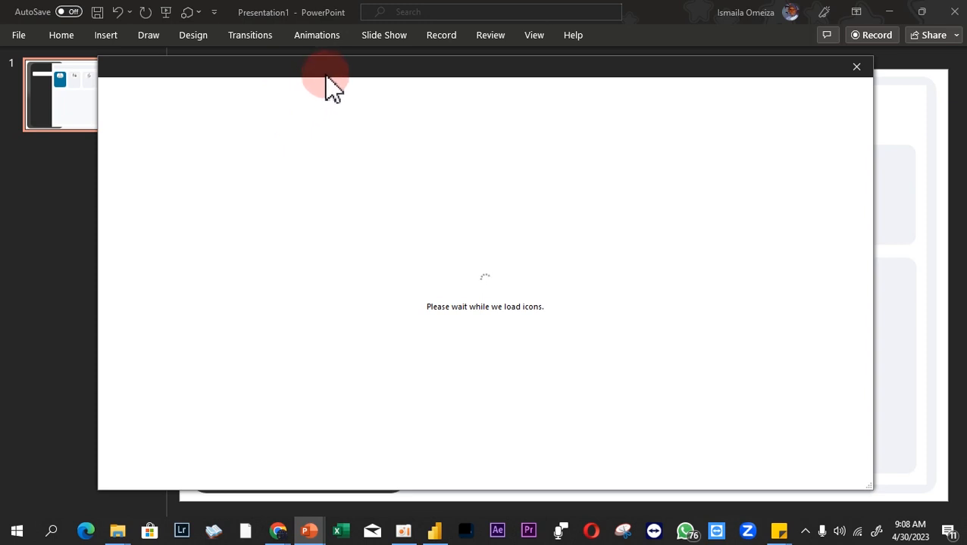
drag(325, 72, 367, 110)
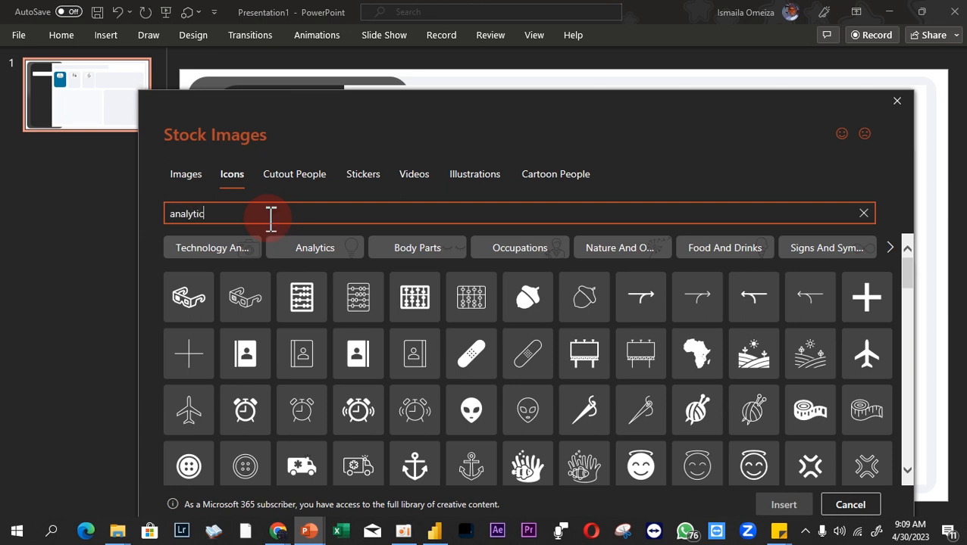
text(s)
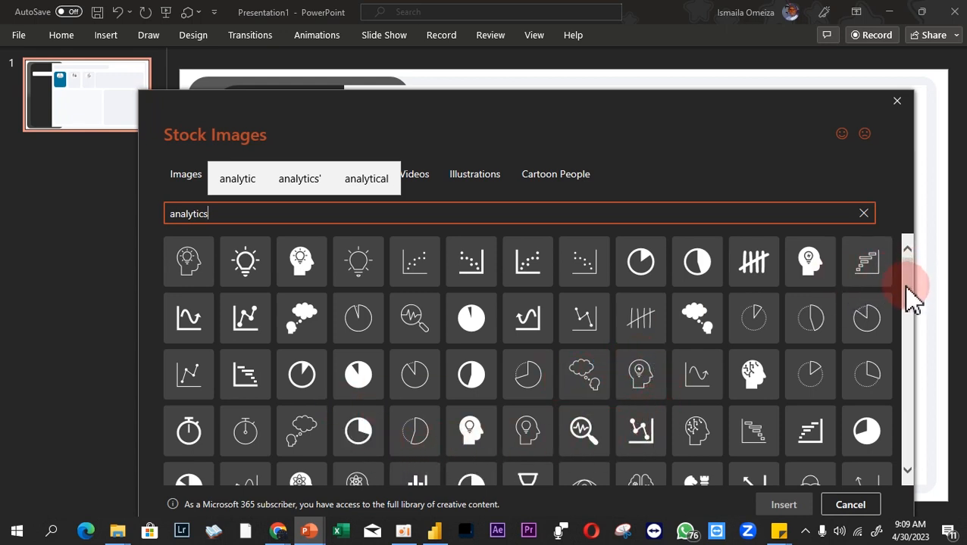
- Insert the solid falling line chart, outlined falling bar chart and solid bar chart with arrow icons into the slide
drag(915, 298, 896, 443)
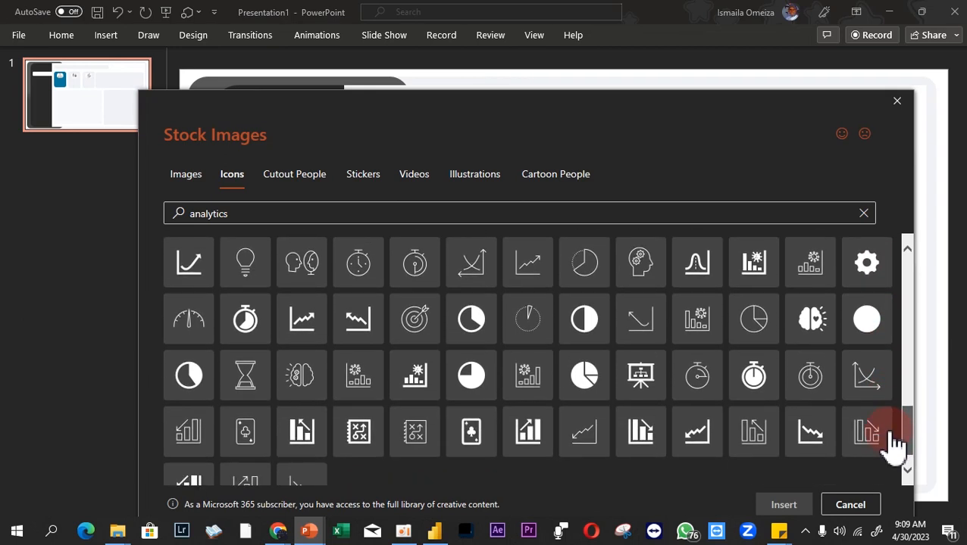
click(824, 446)
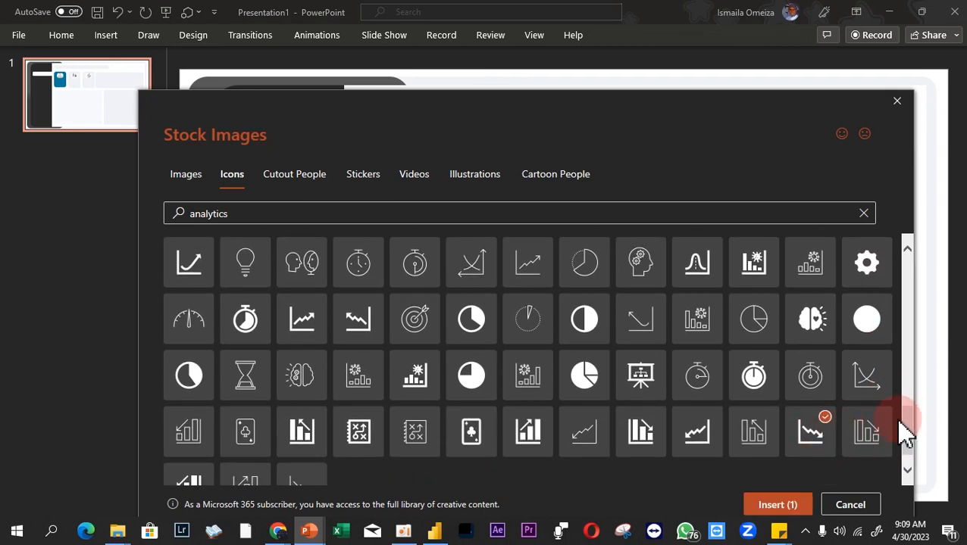
click(882, 444)
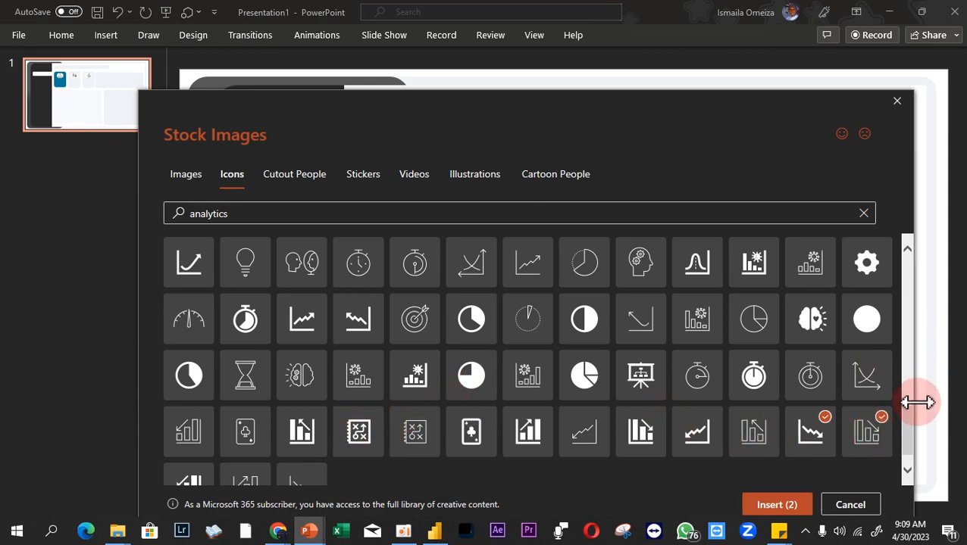
scroll(917, 443, down, 1)
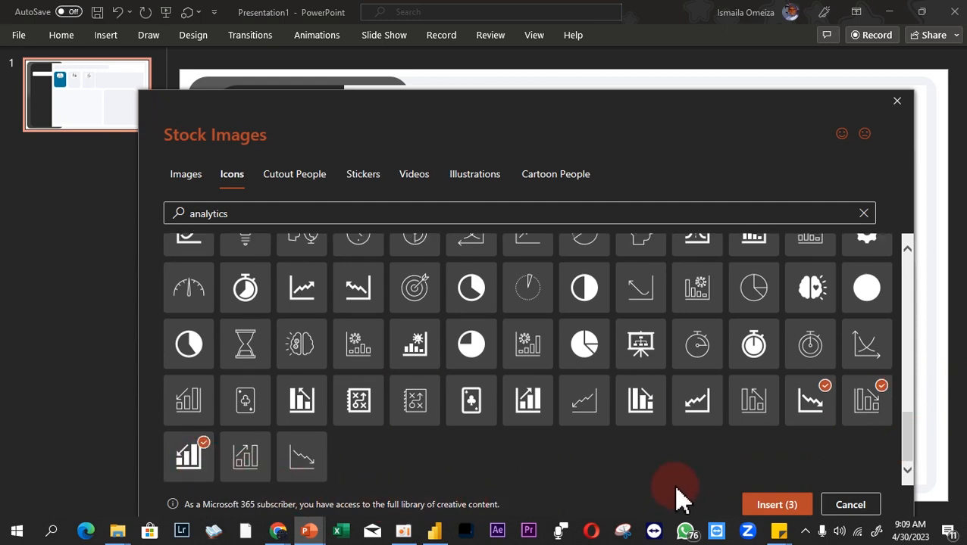
click(752, 506)
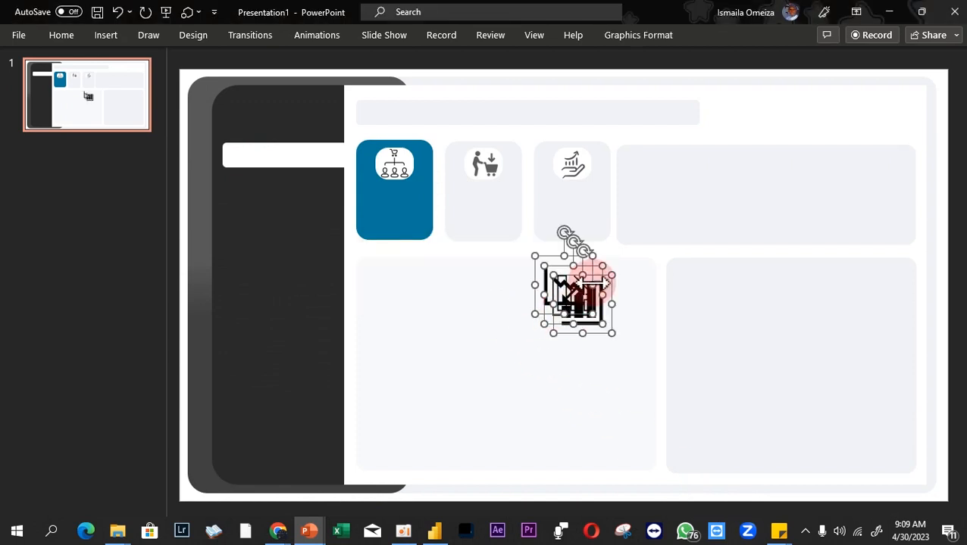
- Shrink the three inserted icons and replace the blue KPI card's icon with the solid bar chart icon
drag(534, 256, 415, 212)
click(578, 252)
click(519, 294)
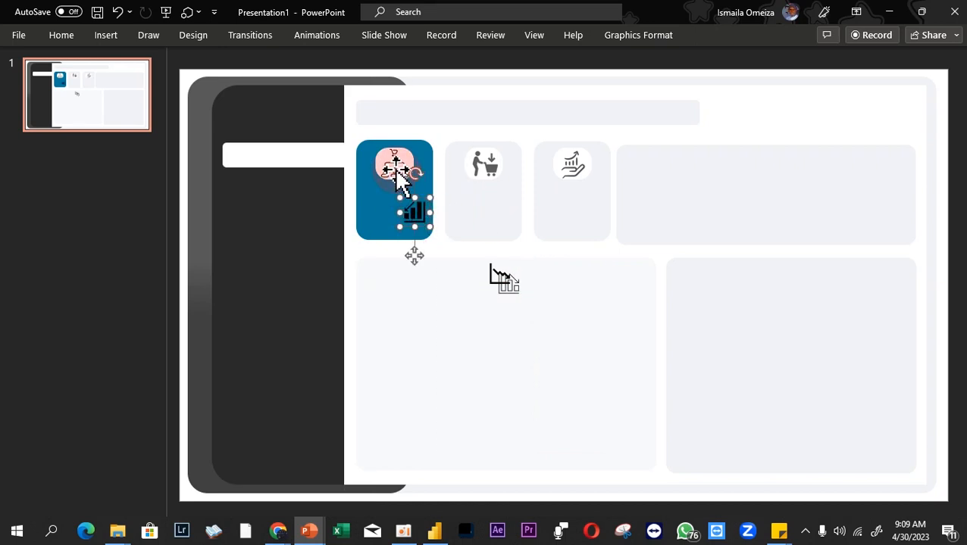
click(395, 168)
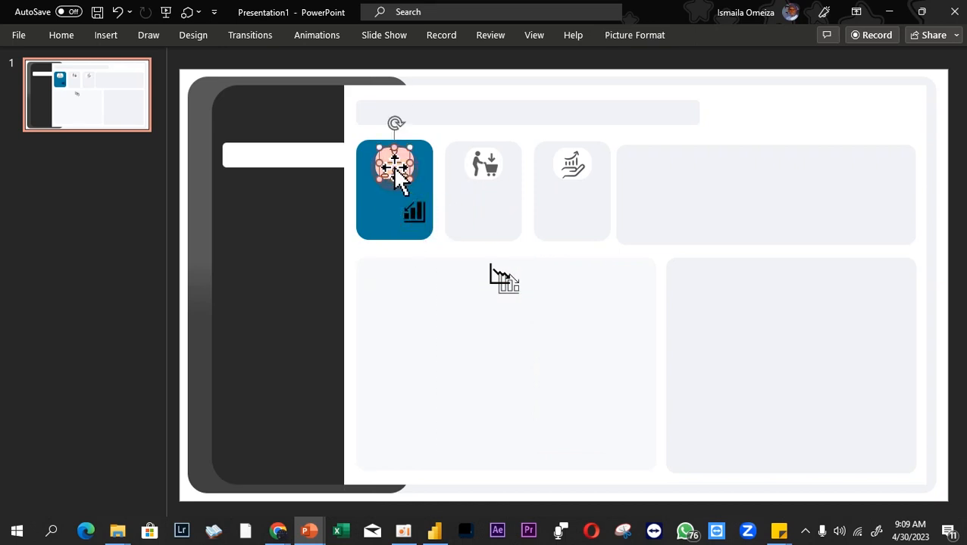
click(421, 222)
drag(418, 213, 401, 170)
- Replace the person-and-cart icon on the second KPI card with the outlined falling bar chart icon
click(486, 171)
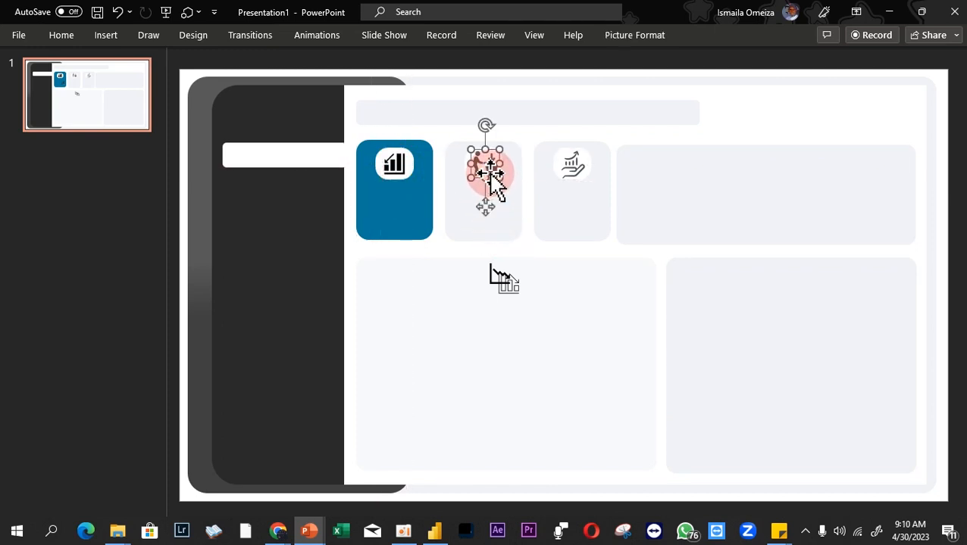
key(Delete)
drag(502, 251, 509, 314)
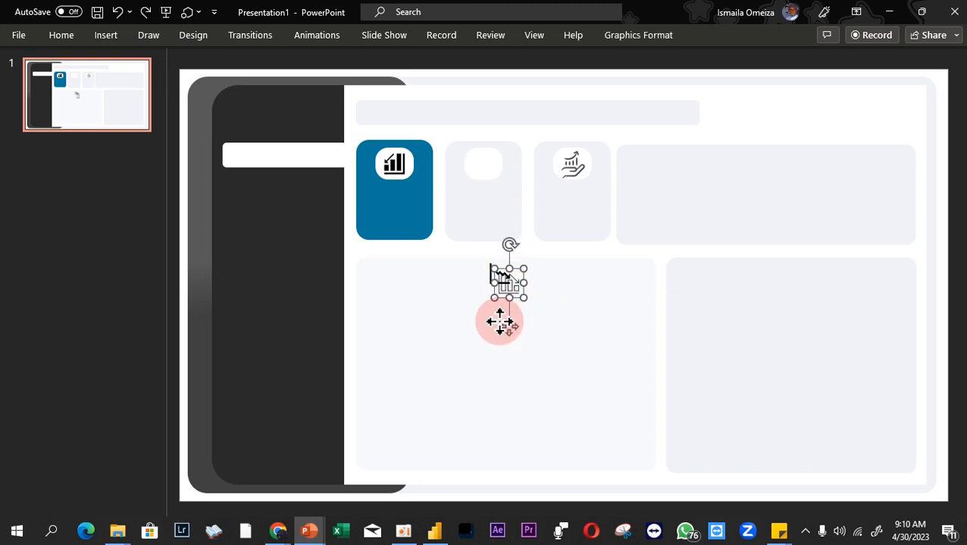
drag(509, 321, 485, 207)
- Replace the hand-and-chart icon on the third KPI card with the falling line chart icon
click(502, 280)
drag(575, 168, 578, 171)
key(Escape)
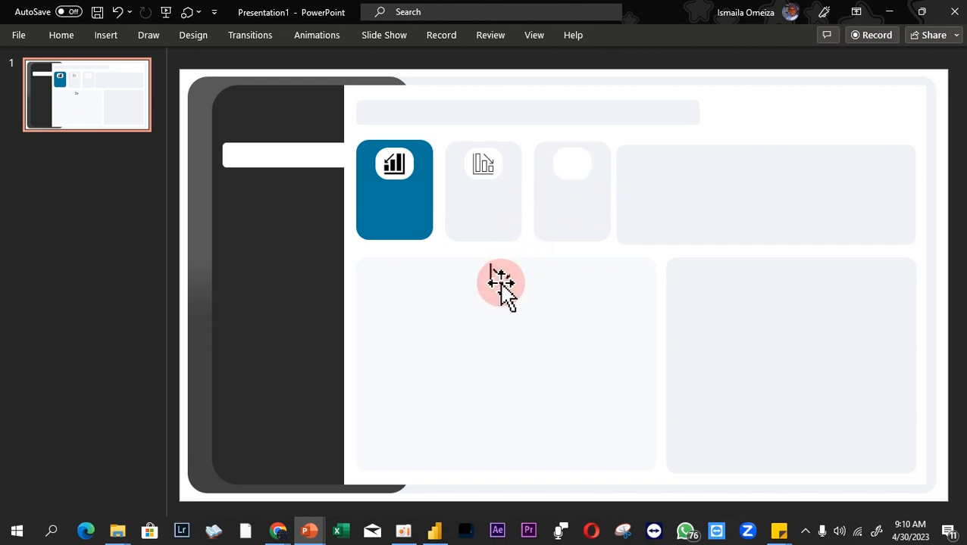
click(501, 284)
drag(499, 321, 576, 209)
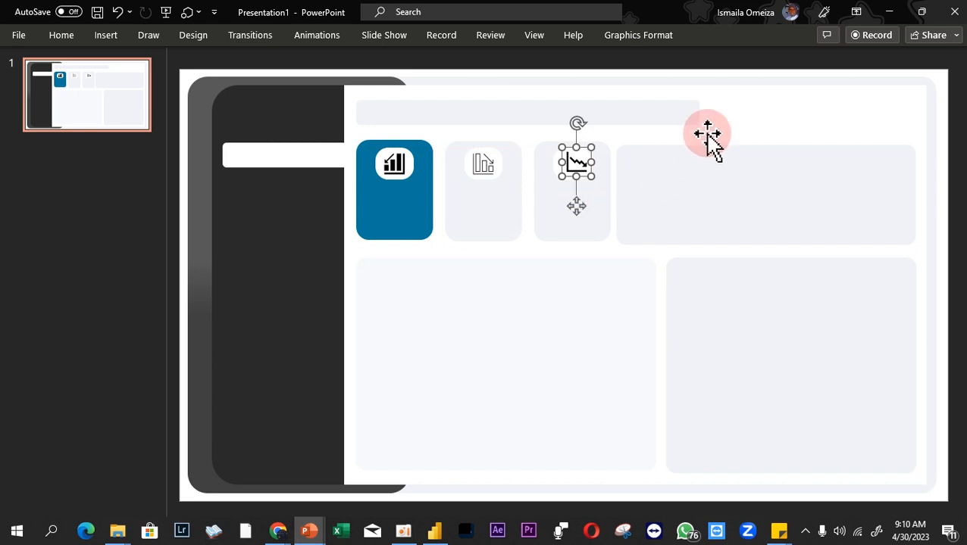
- Switch to the Full YouTube Dashboard 2023 report in Chrome, examine its Returns and Refunds page layout, and return to PowerPoint
click(743, 109)
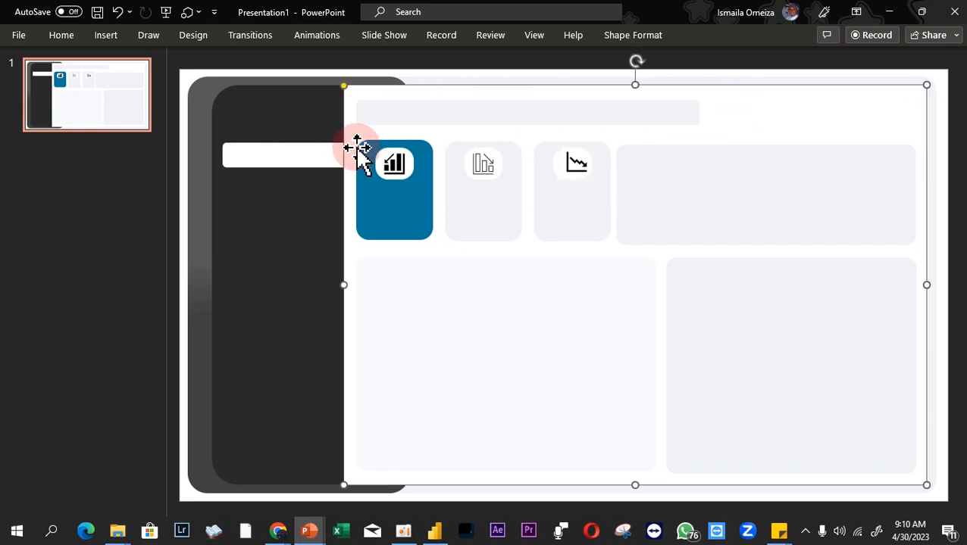
click(279, 531)
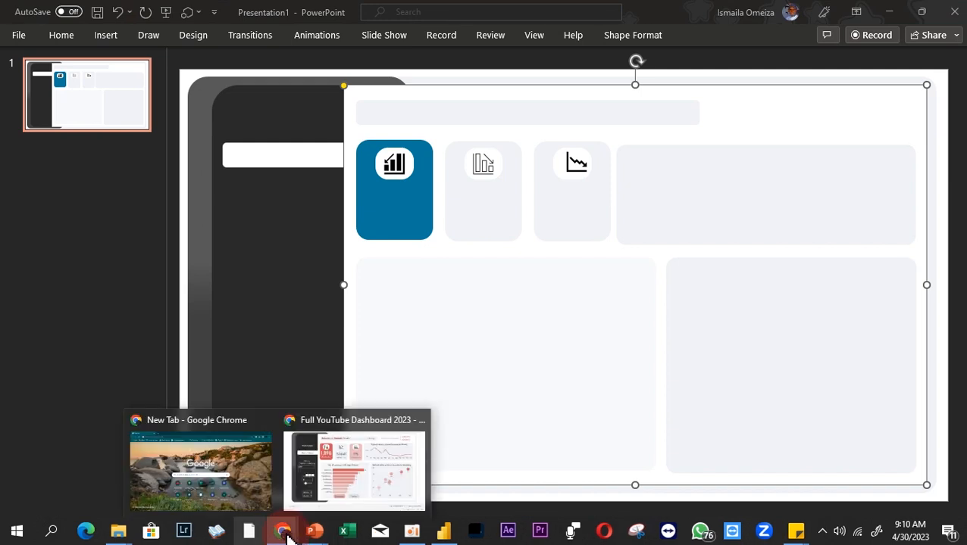
click(354, 466)
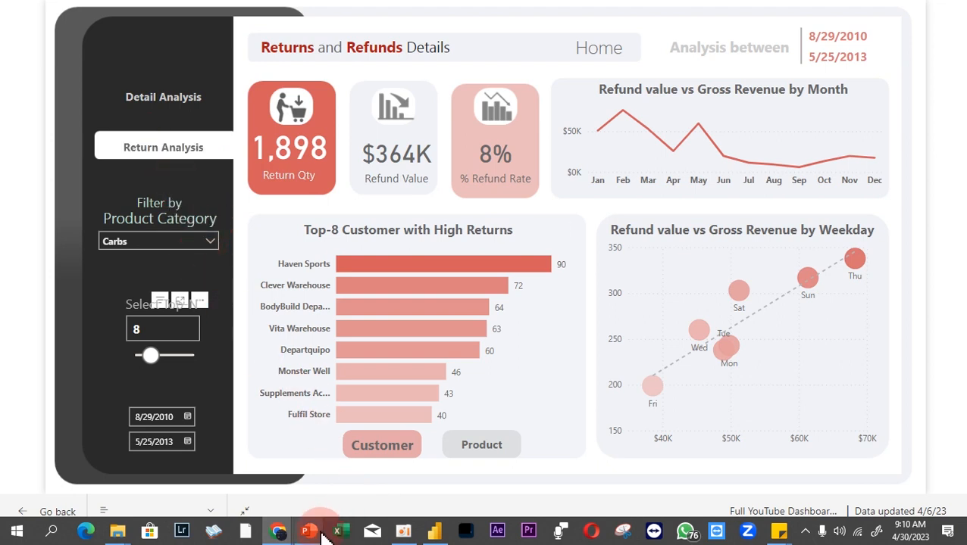
mouse_move(322, 535)
click(390, 477)
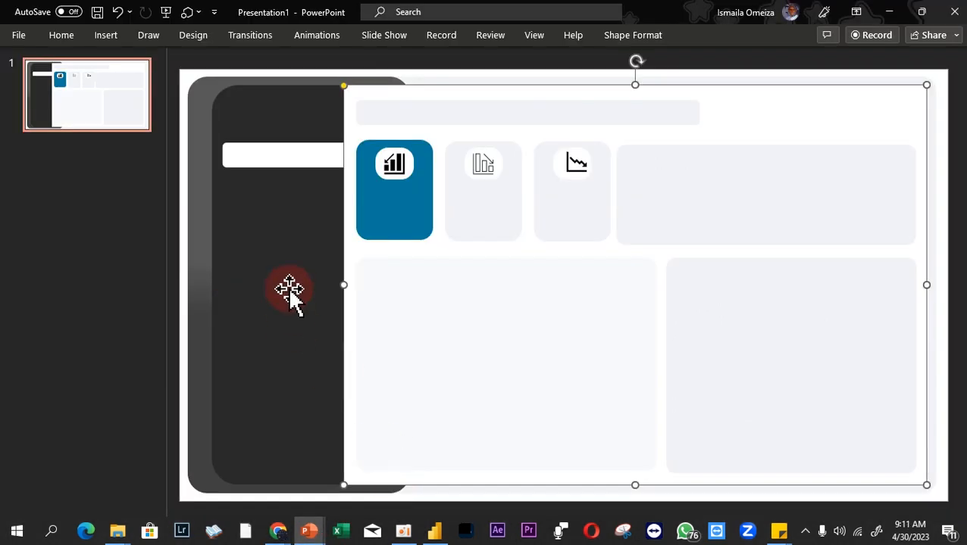
- Duplicate the white sidebar tab, place the copy just below the original, and align the left edges of both
click(298, 157)
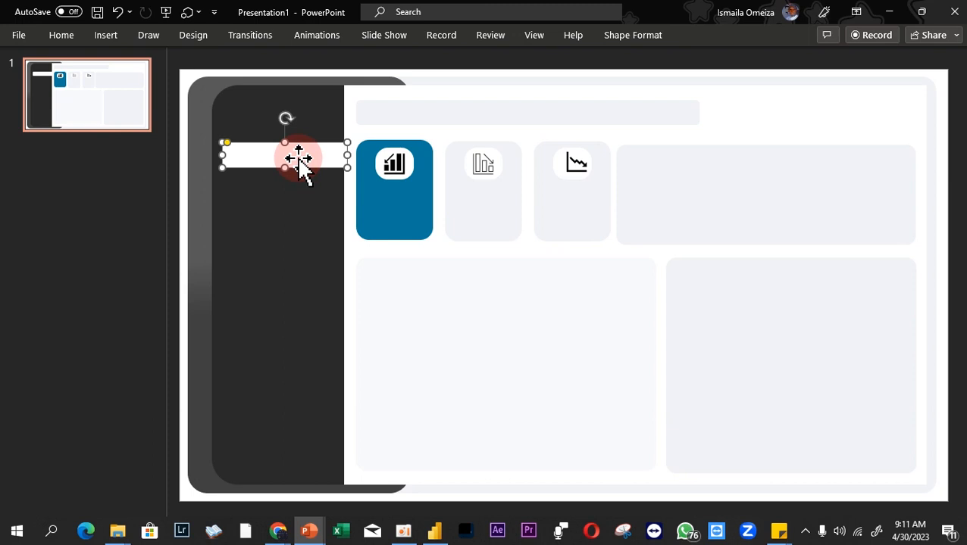
key(ctrl+d)
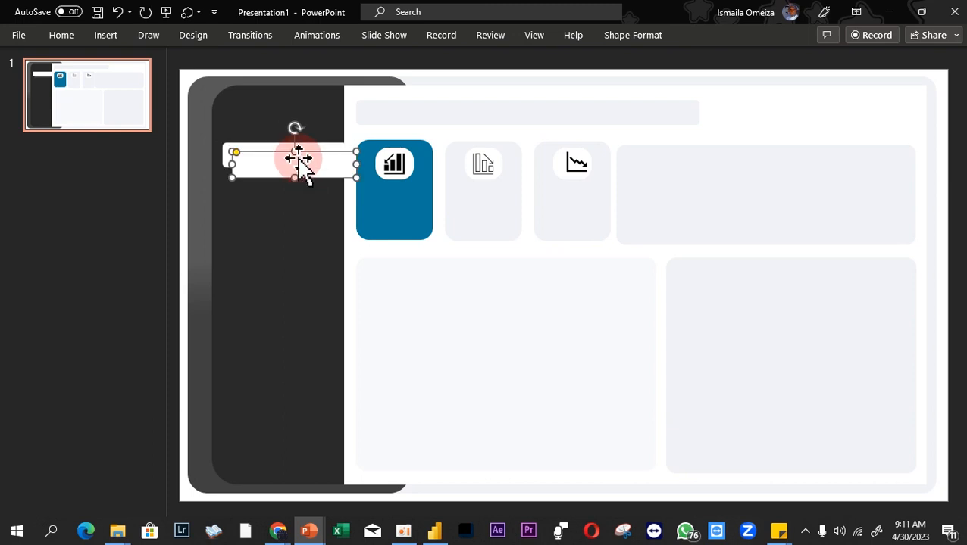
drag(297, 158, 302, 195)
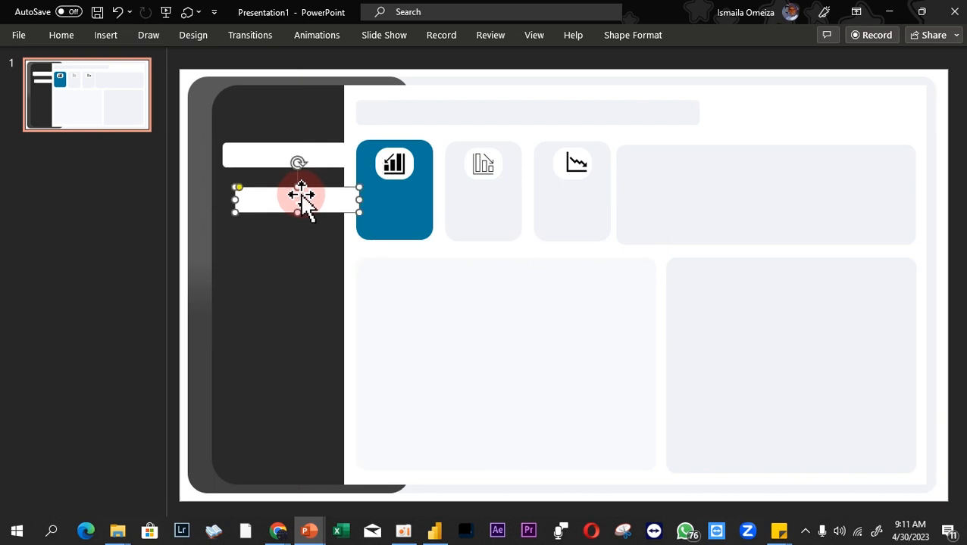
shift+click(263, 159)
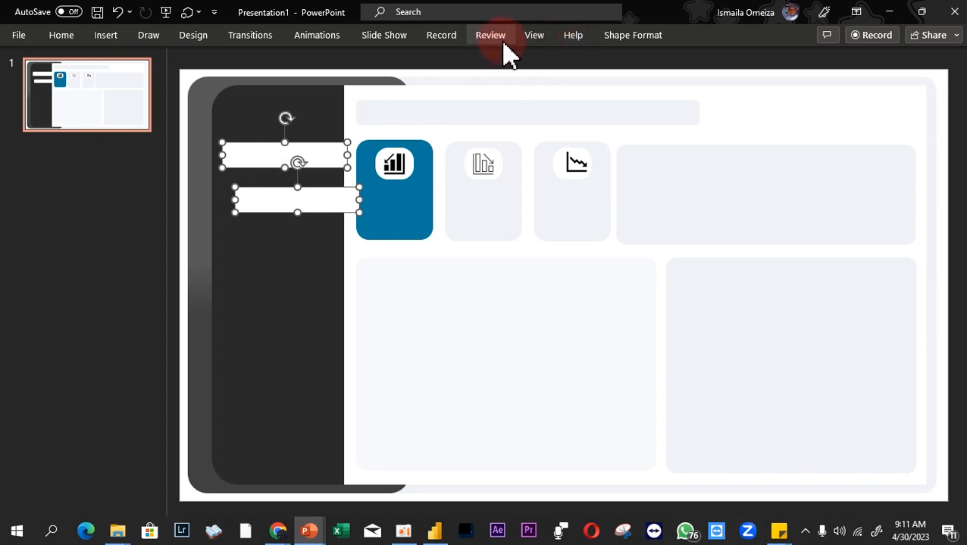
click(622, 36)
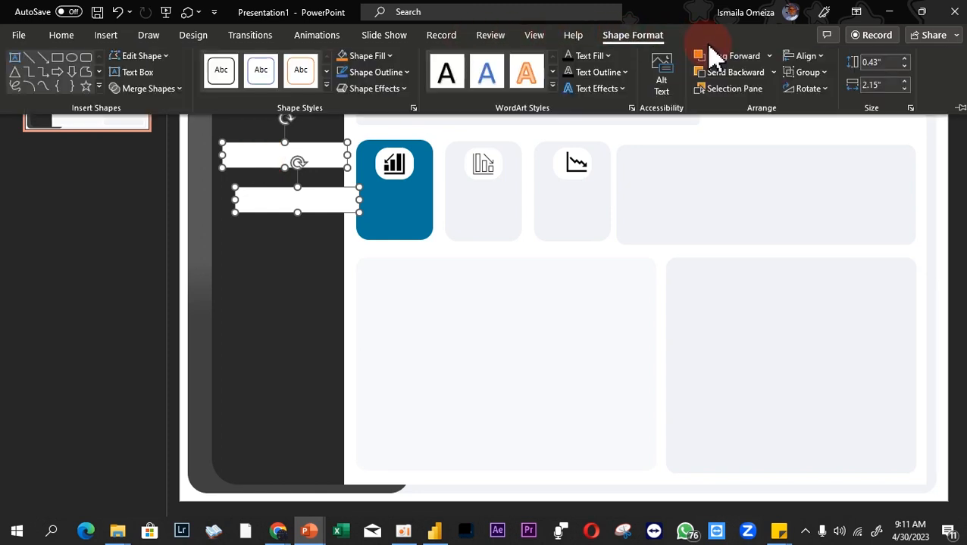
click(804, 57)
click(831, 76)
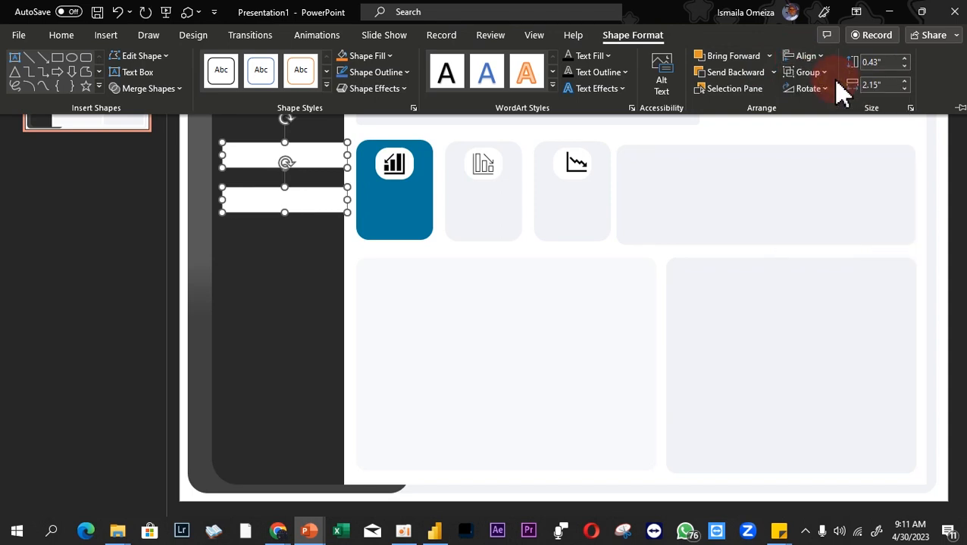
- Delete the upper of the two white tabs on the dark sidebar
click(173, 277)
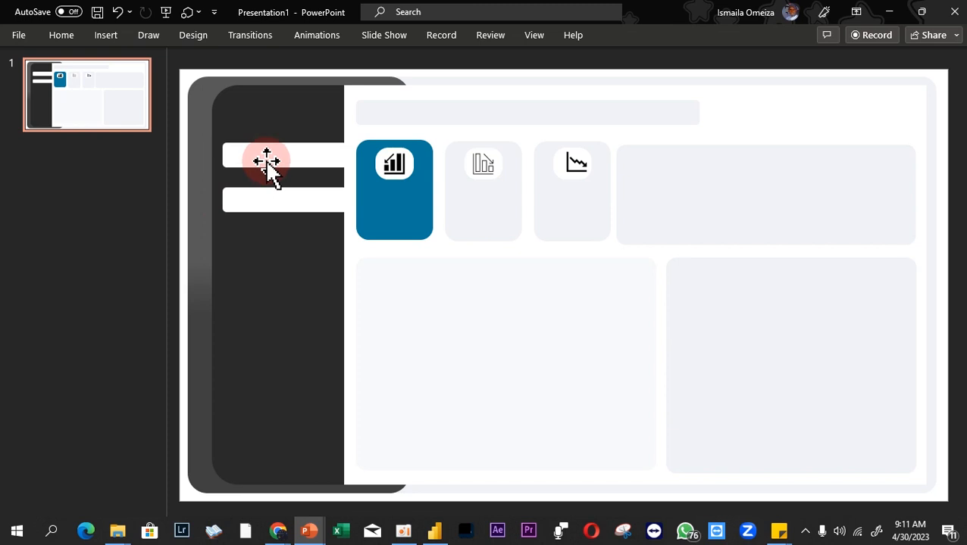
click(267, 161)
key(Delete)
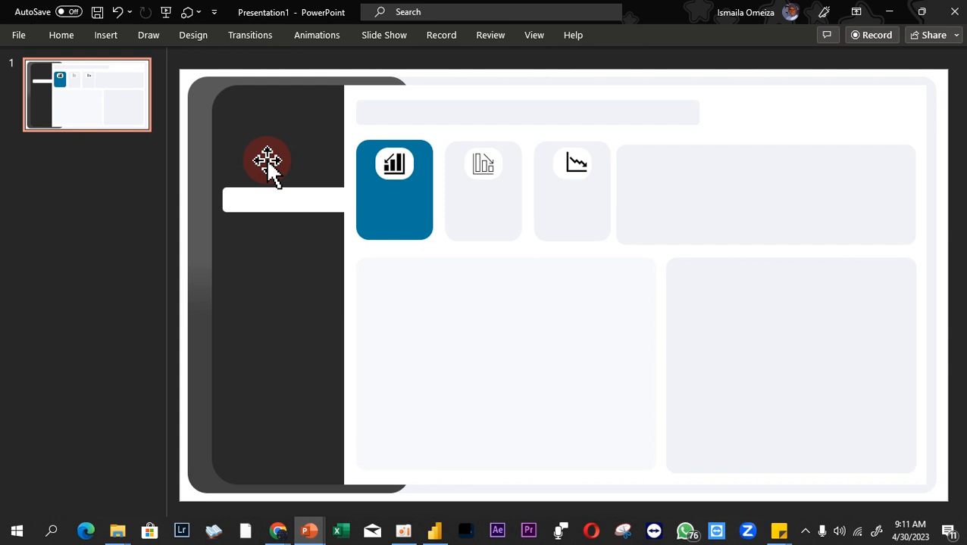
- Export the slide as a PNG image named Return in the HPN Dashboard folder
click(27, 35)
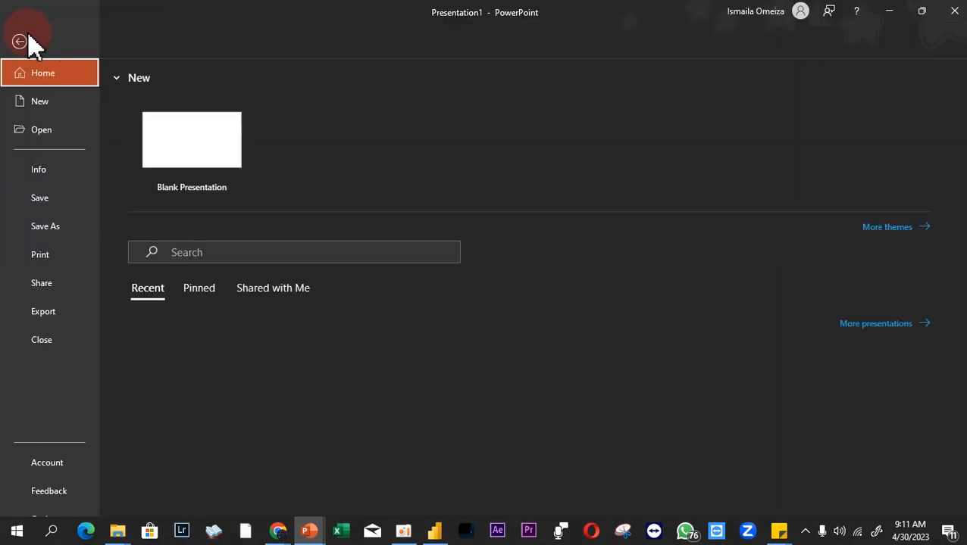
click(54, 318)
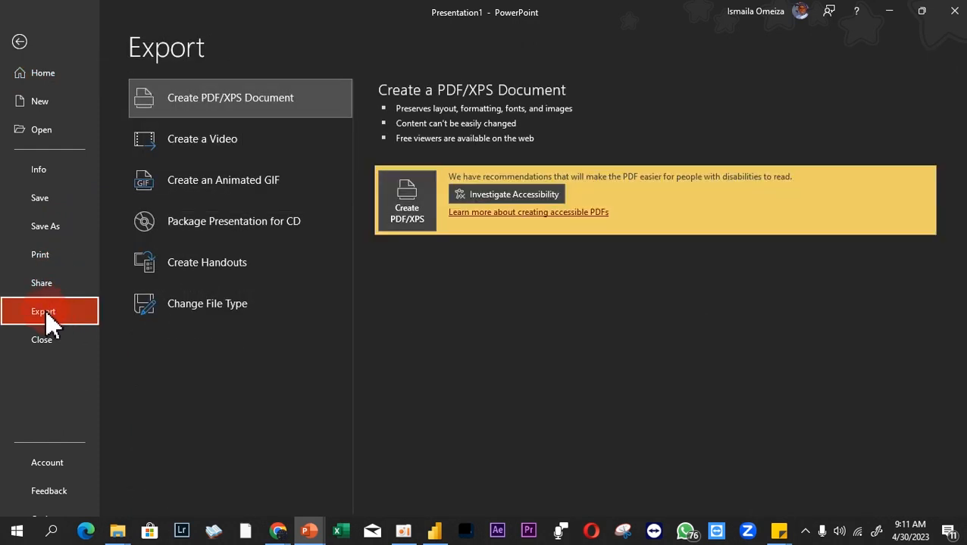
click(196, 326)
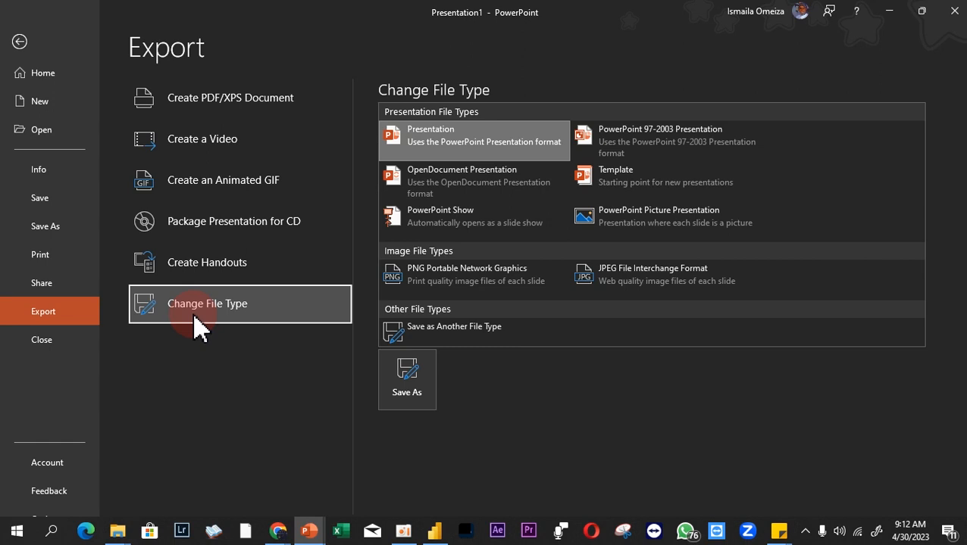
click(488, 288)
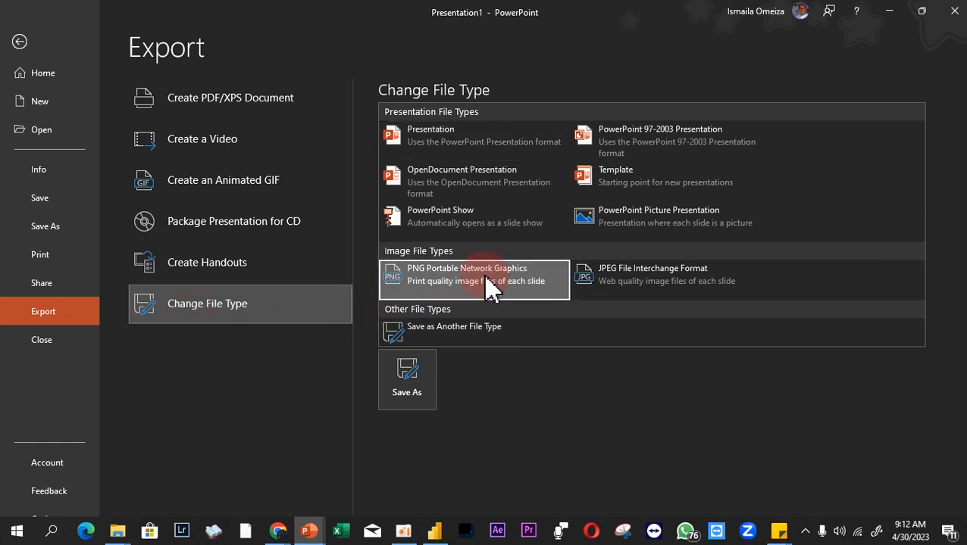
double_click(489, 288)
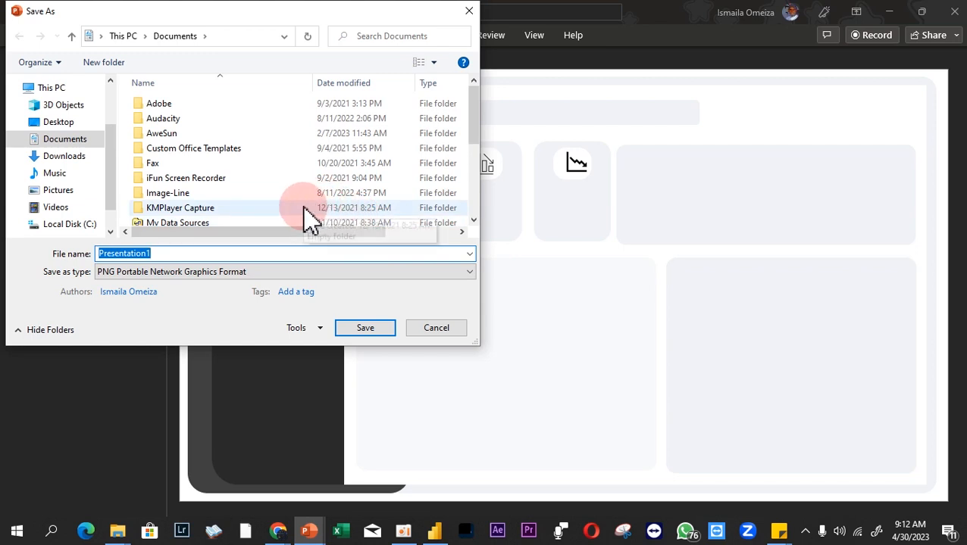
text(Return)
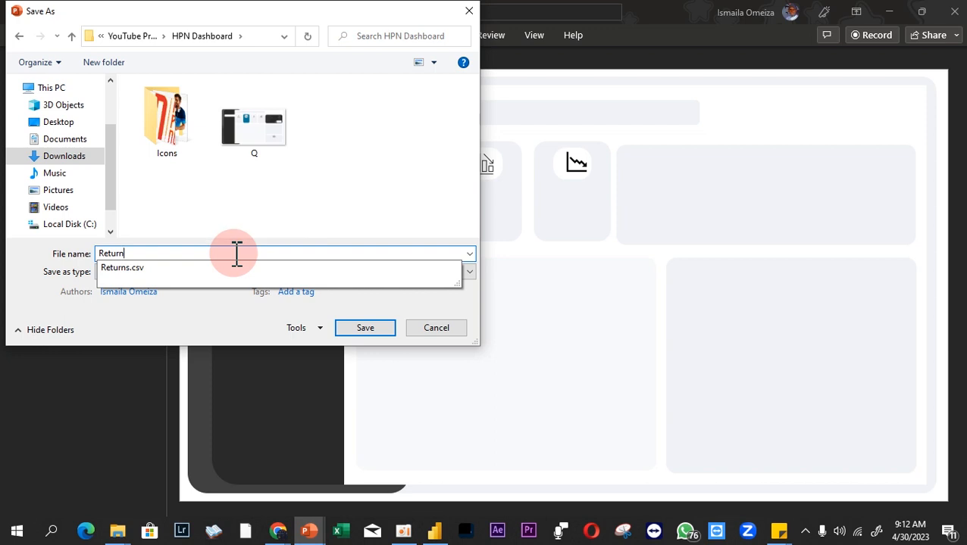
key(Return)
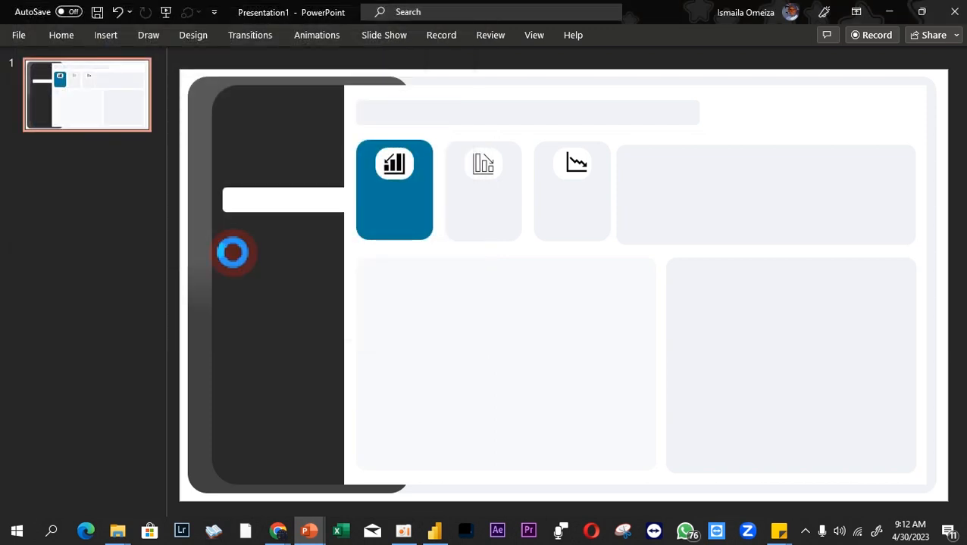
click(491, 324)
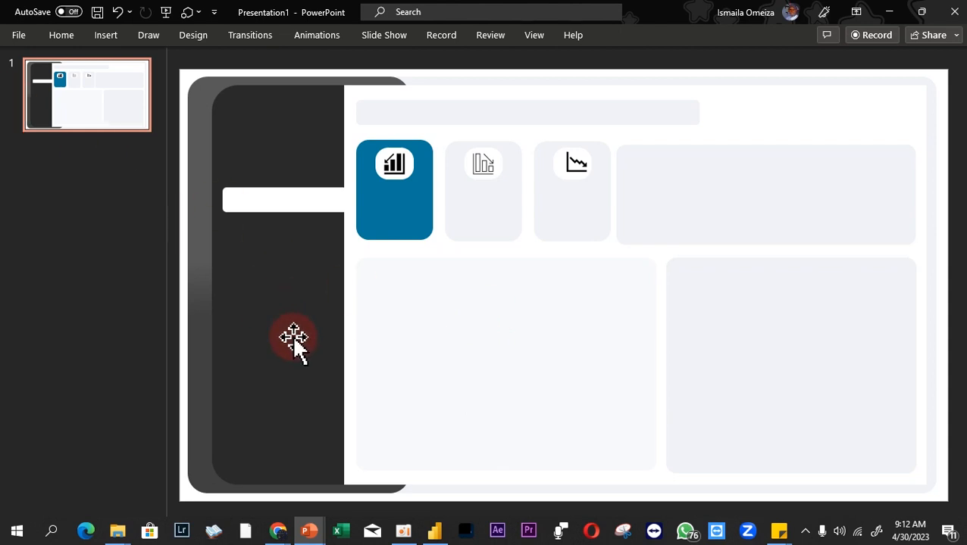
- Switch to Power BI Desktop, view the returns page, and return to the Presentation1 slide in PowerPoint
click(433, 532)
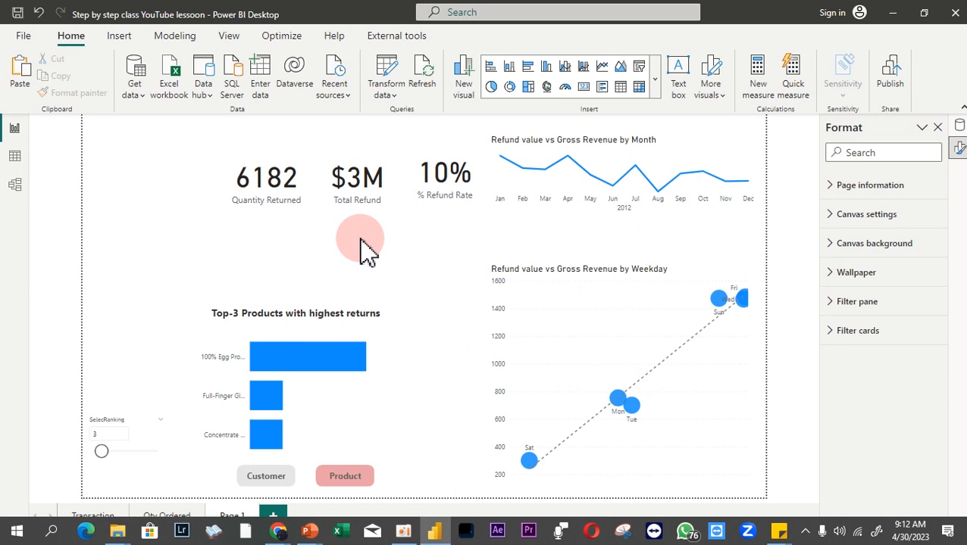
mouse_move(311, 529)
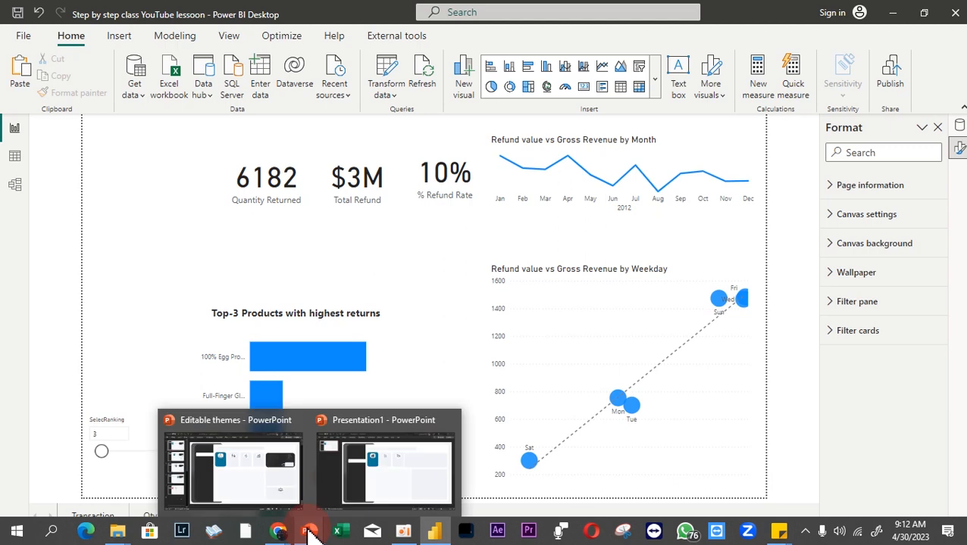
click(416, 464)
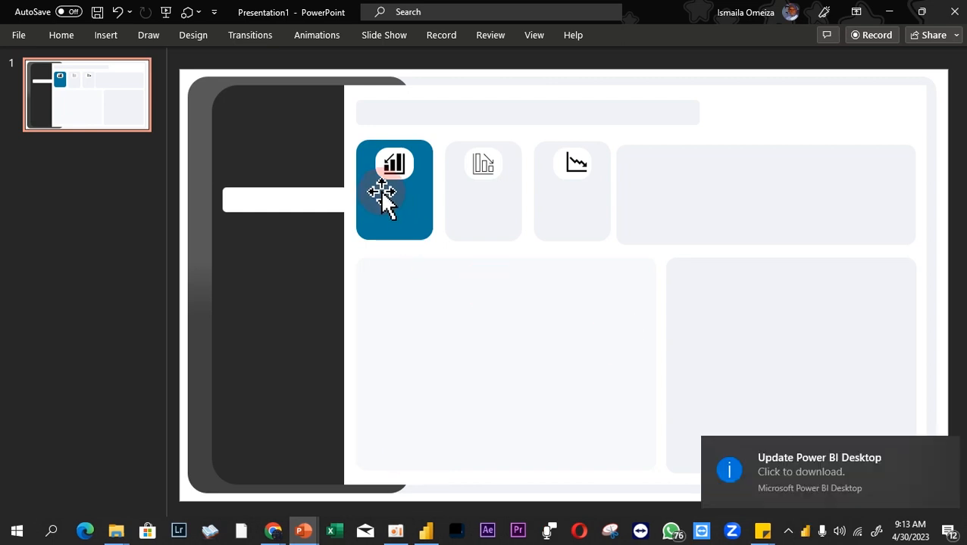
- Change the blue first KPI card's solid fill to a custom coral red
click(377, 216)
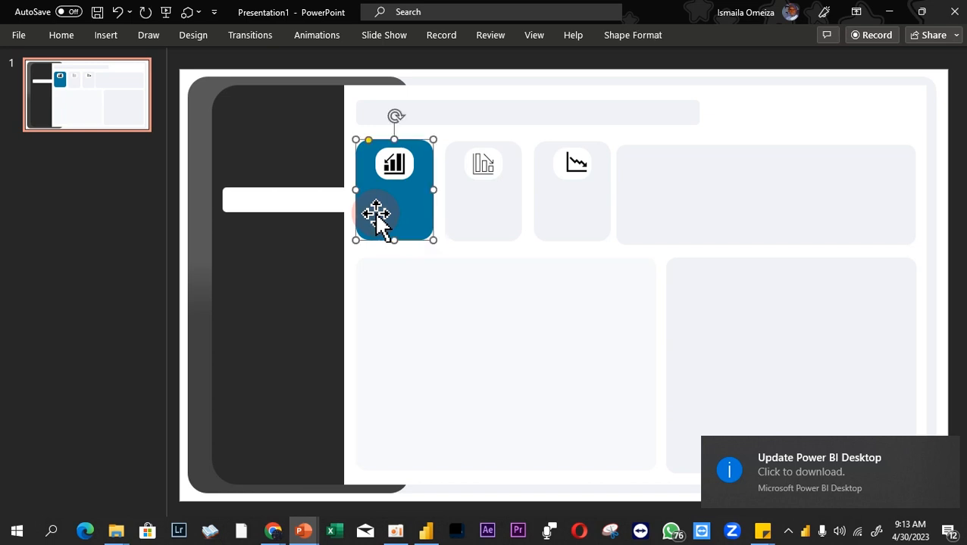
right_click(376, 216)
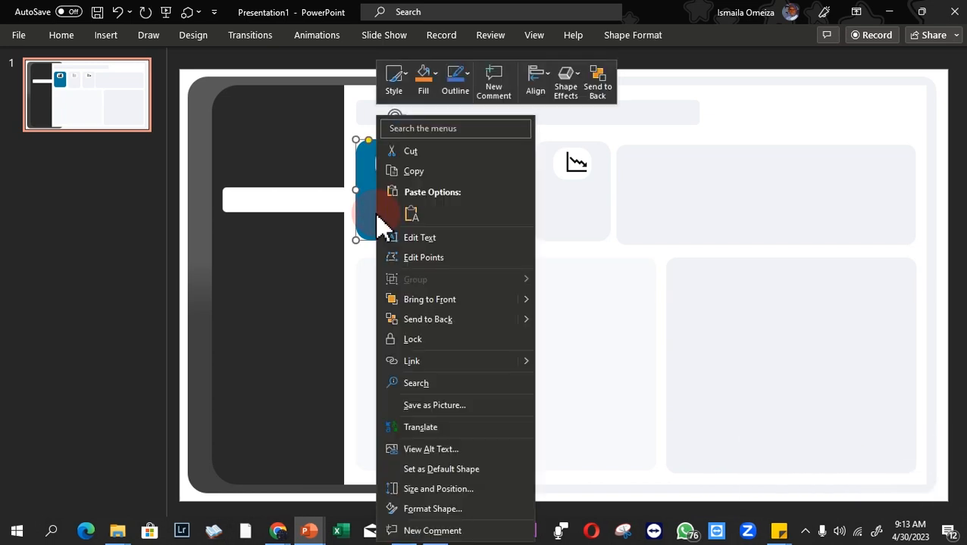
click(453, 509)
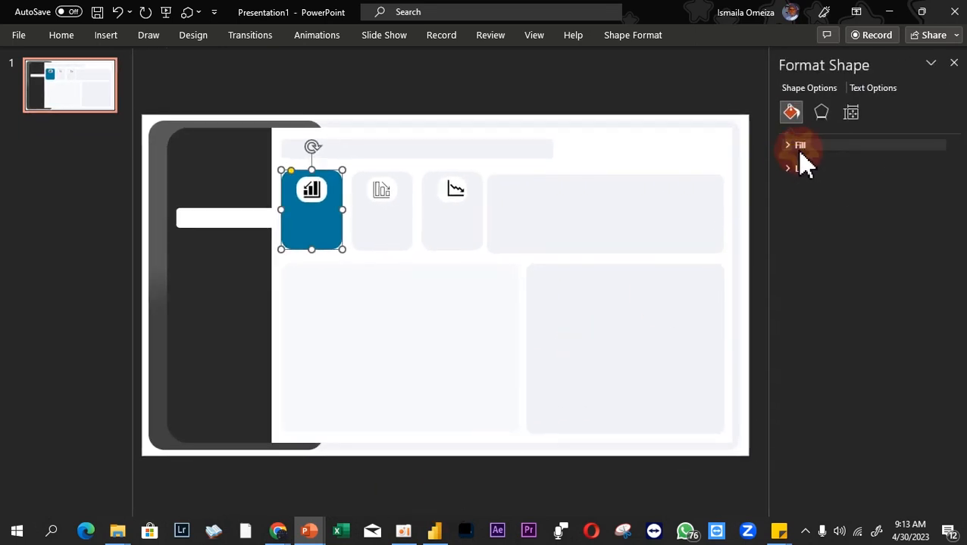
click(800, 146)
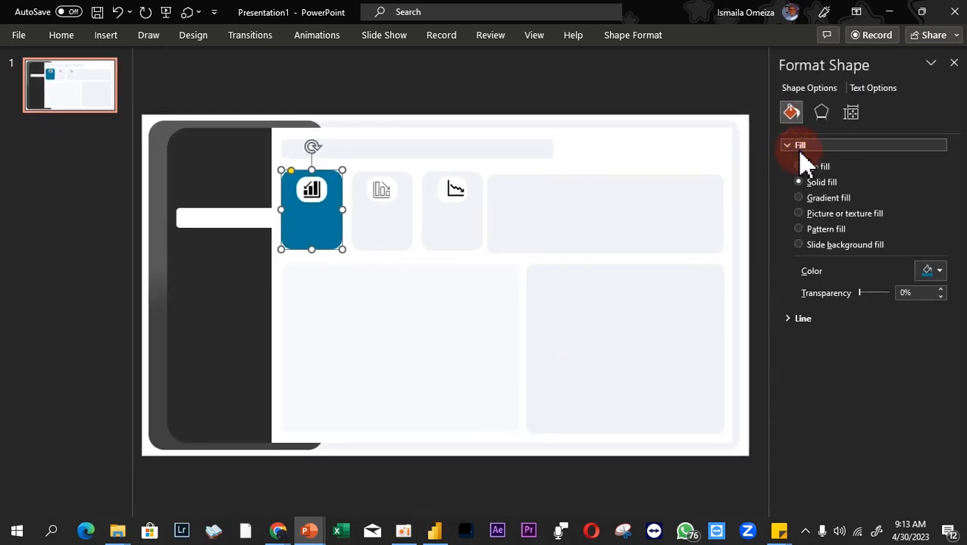
click(932, 272)
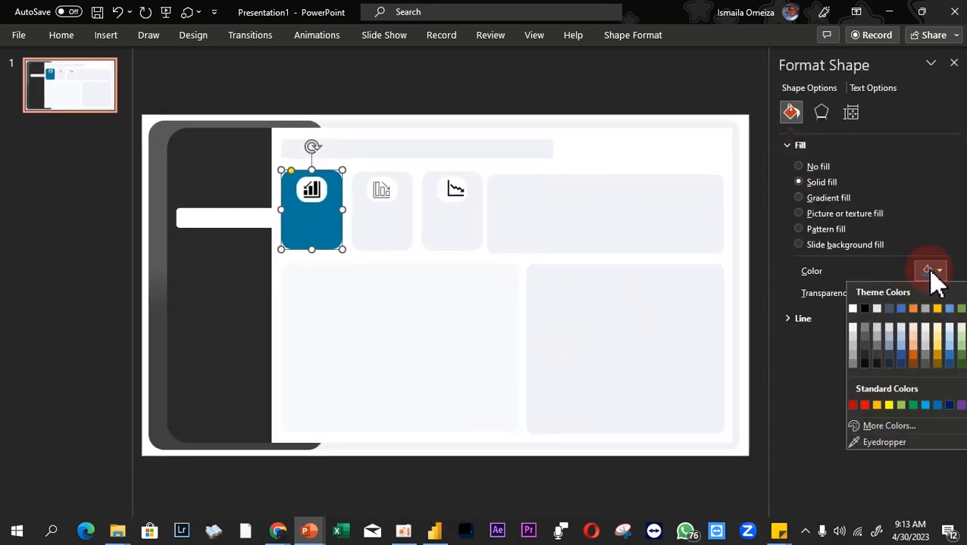
click(882, 426)
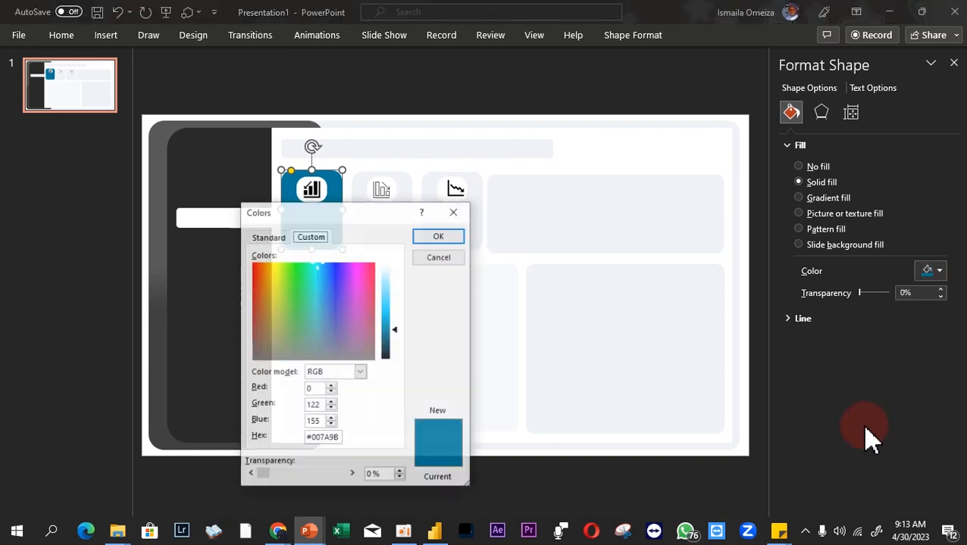
click(316, 438)
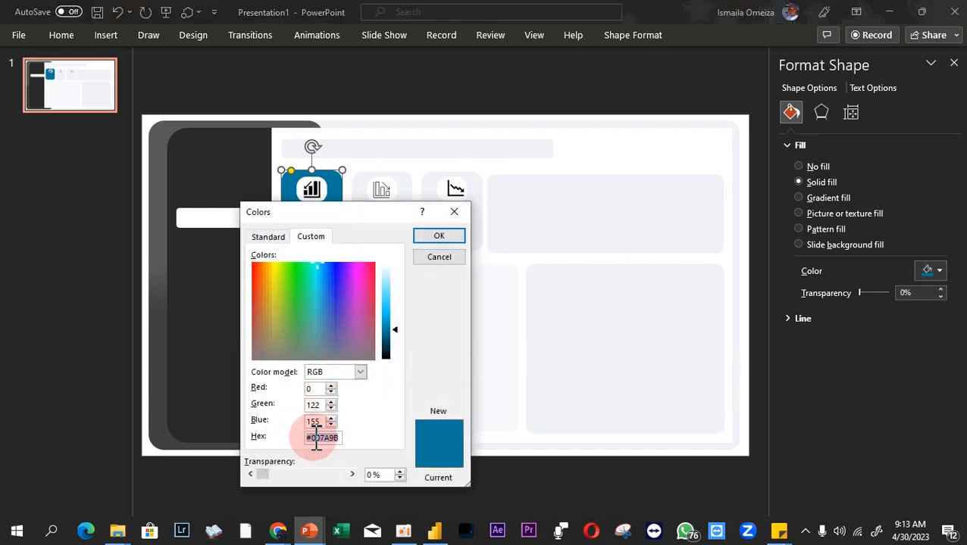
click(456, 238)
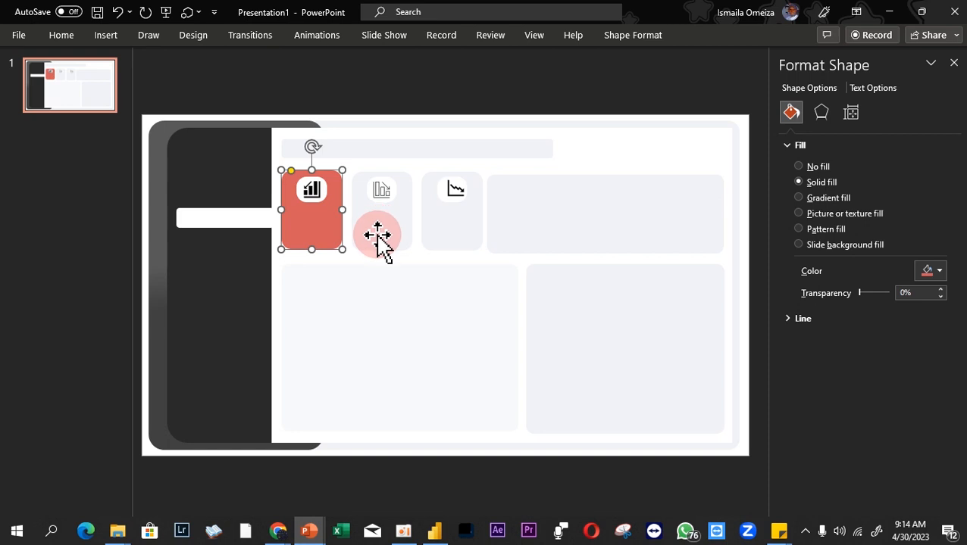
- Fill the third KPI card with the recent coral red at 38% transparency
click(455, 231)
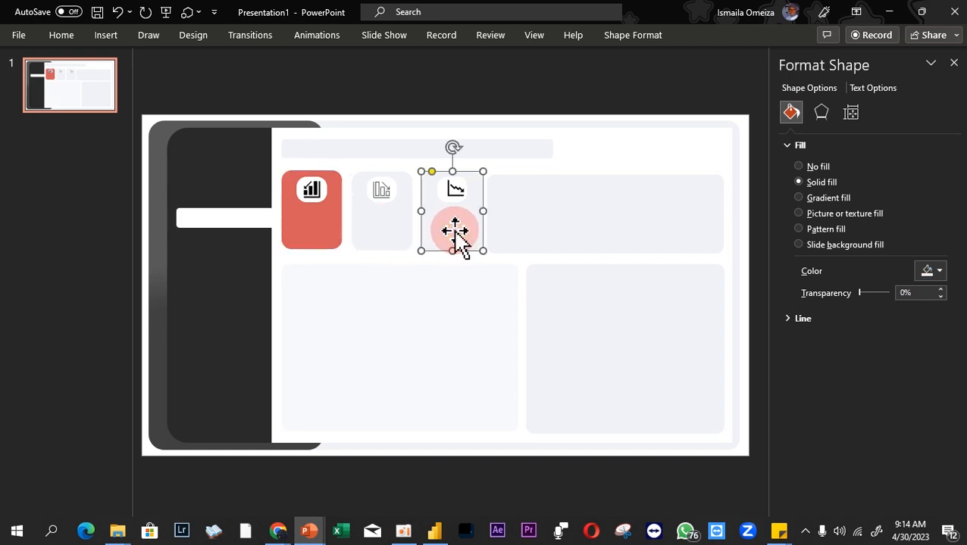
click(938, 271)
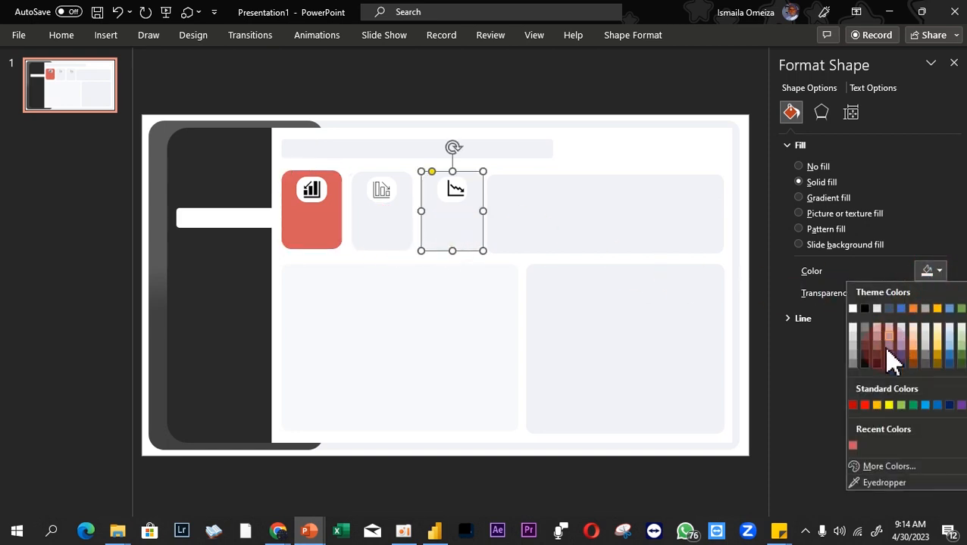
click(853, 448)
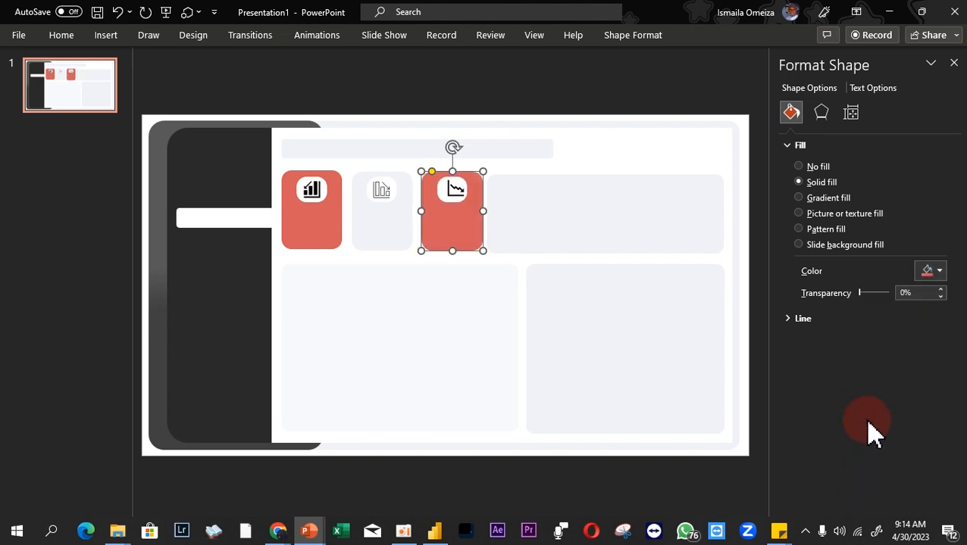
drag(860, 297, 874, 294)
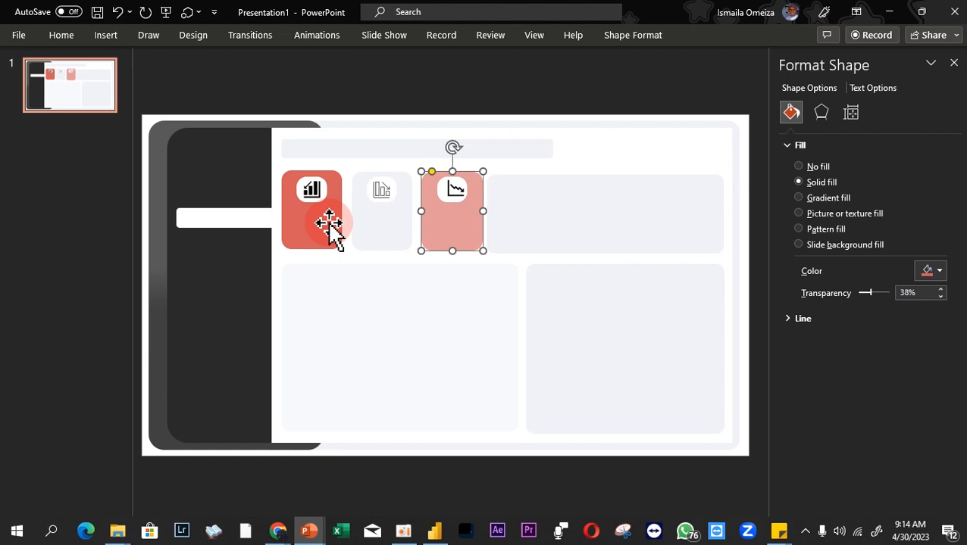
click(441, 106)
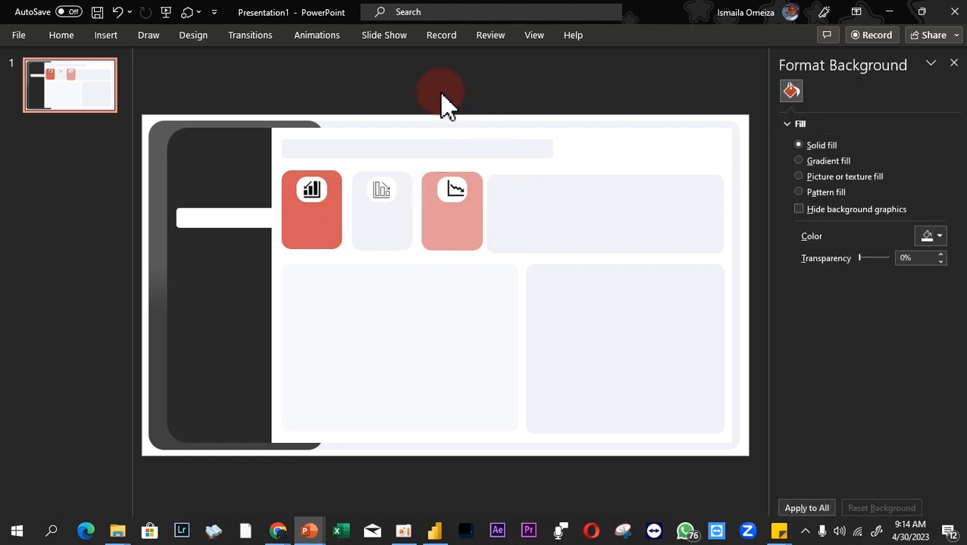
- Export the recoloured slide as PNG again, replacing the existing Return image in the HPN Dashboard folder
click(19, 34)
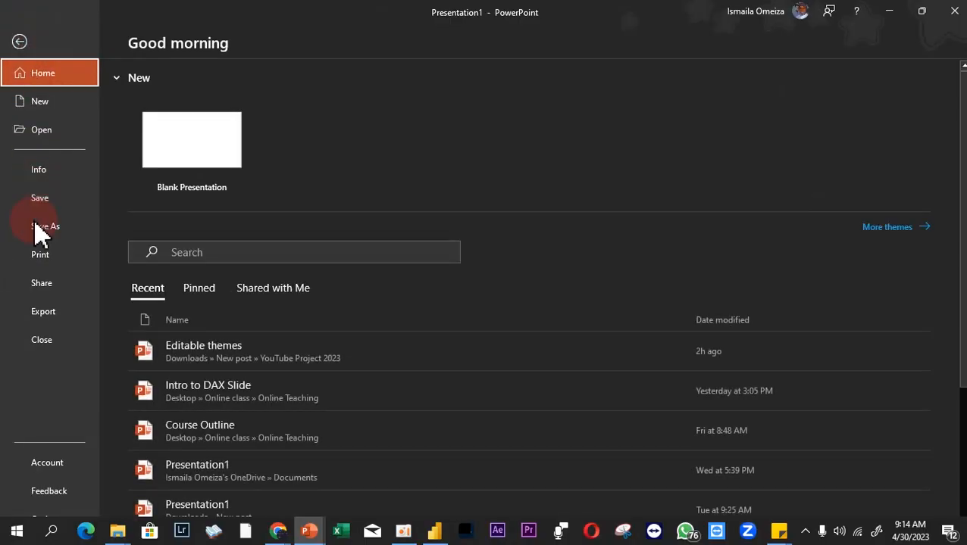
click(22, 313)
click(182, 311)
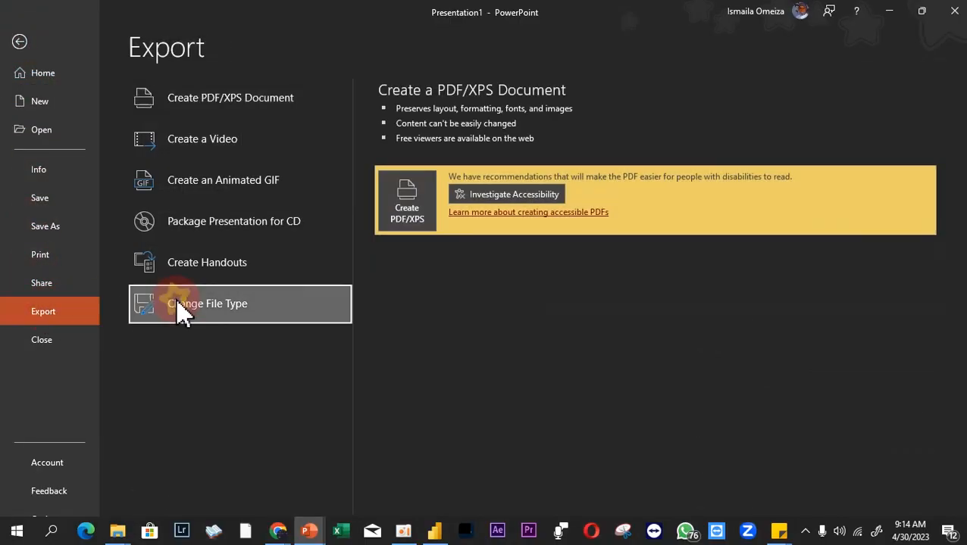
key(Escape)
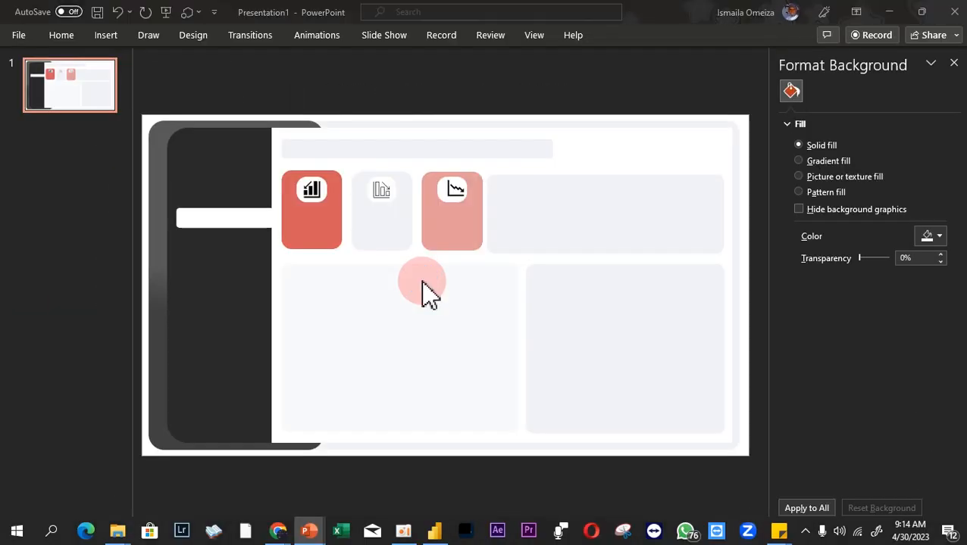
click(359, 132)
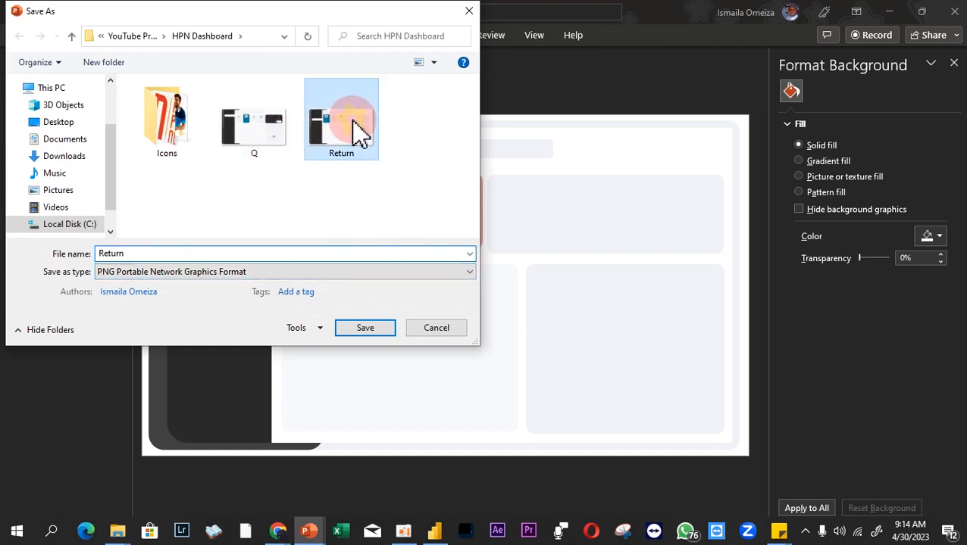
double_click(359, 132)
click(517, 285)
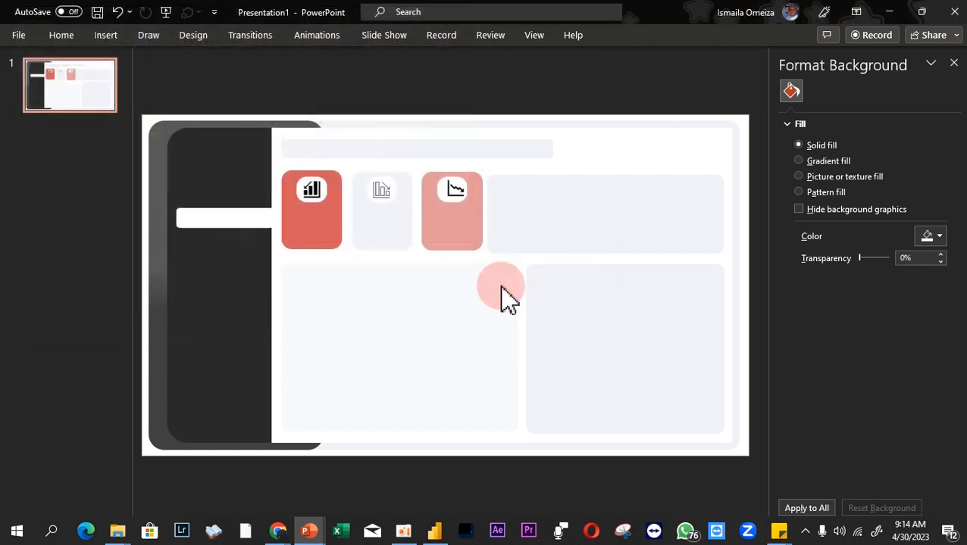
click(488, 321)
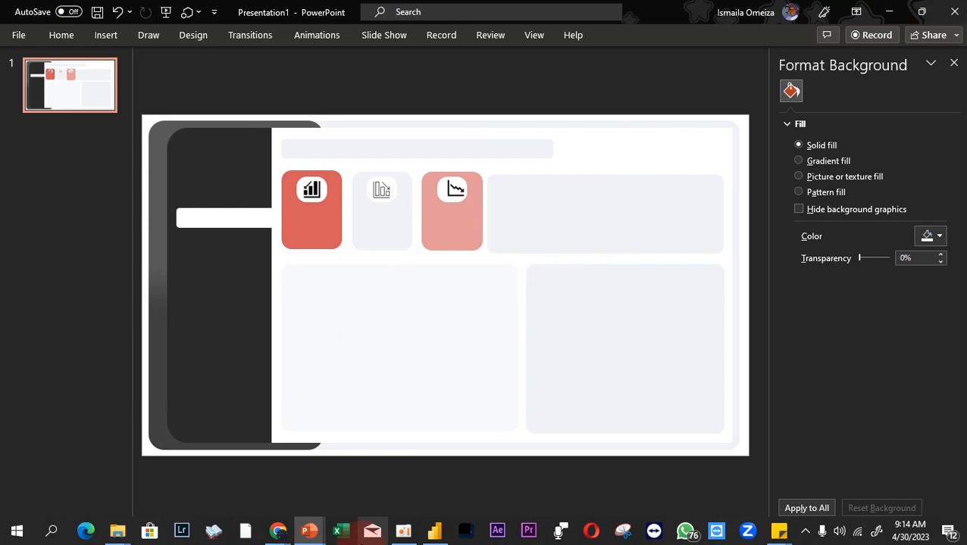
- Switch to Power BI Desktop and set Returns.png as the page's canvas background image at 0% transparency
click(432, 532)
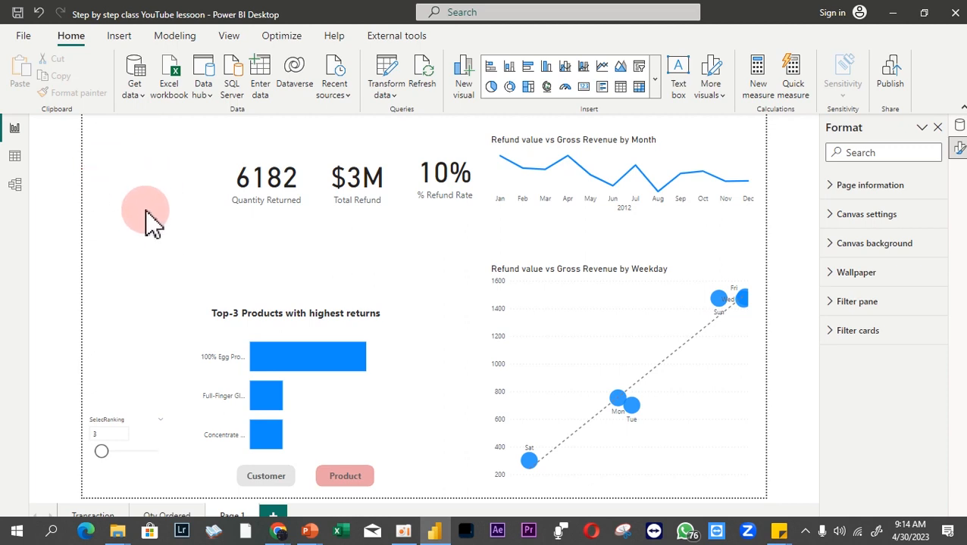
click(868, 246)
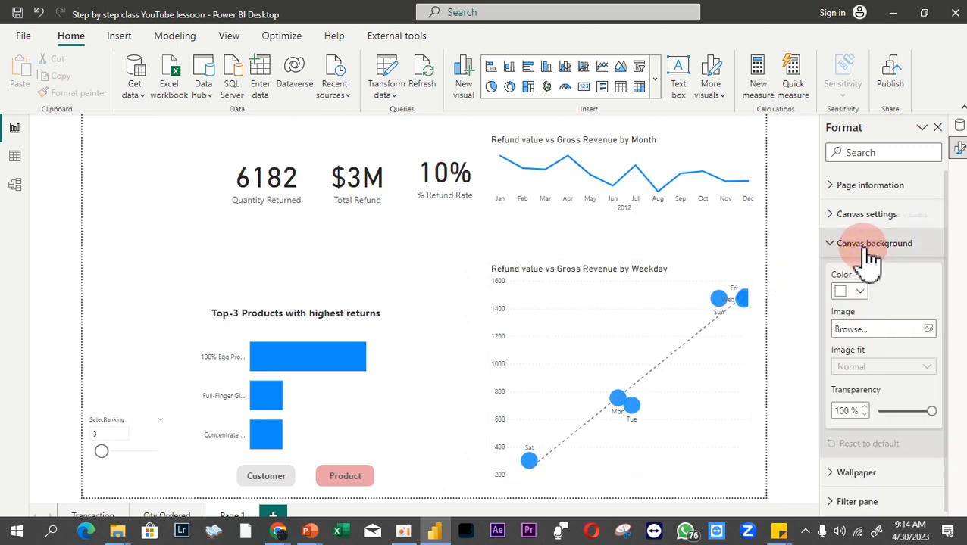
click(925, 327)
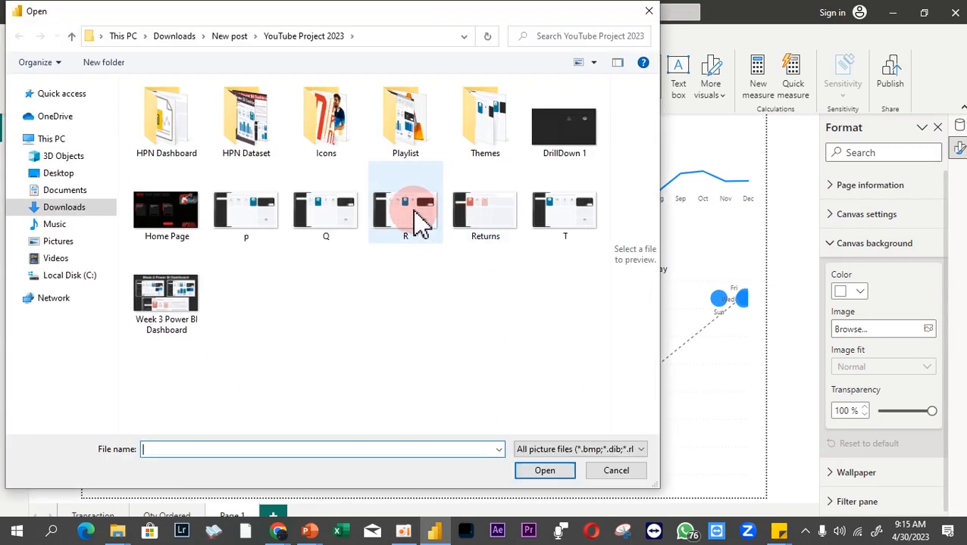
double_click(326, 140)
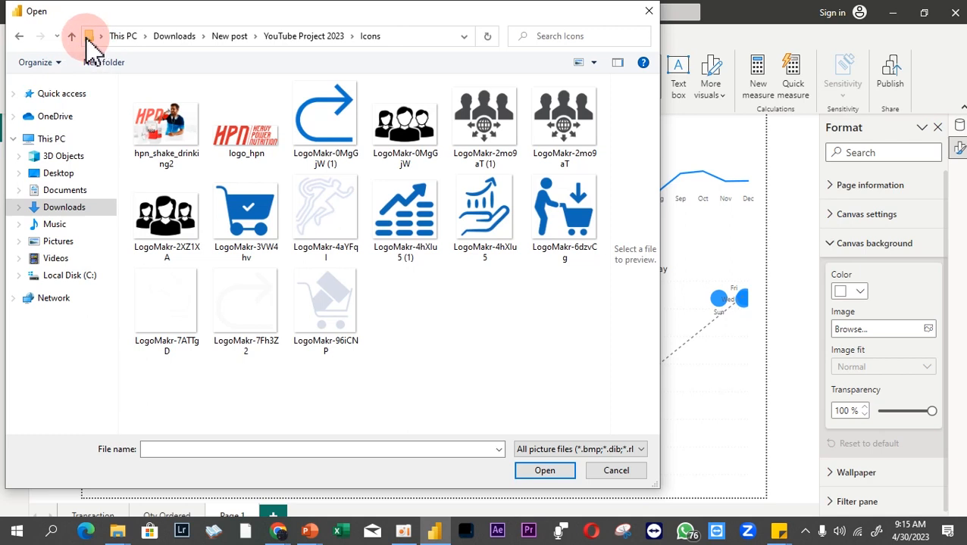
click(19, 35)
click(333, 152)
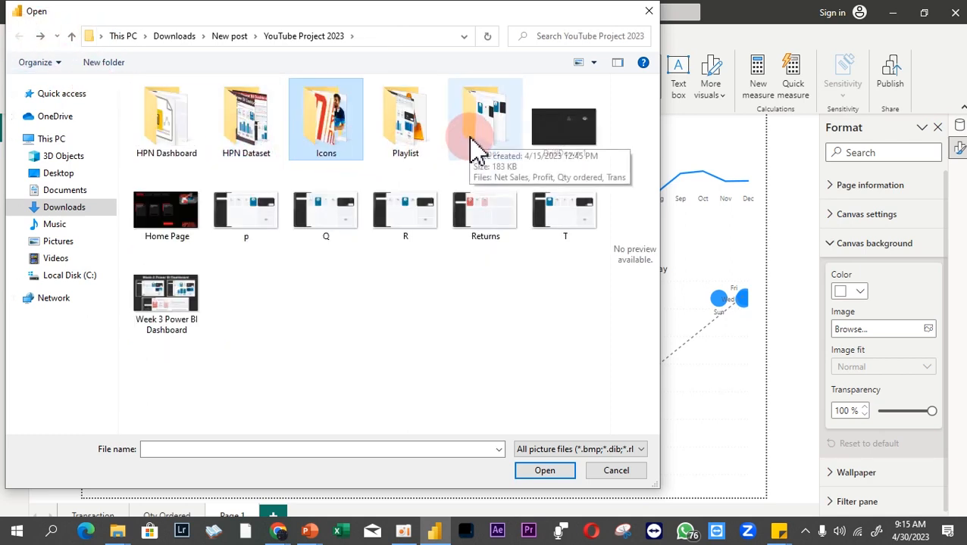
double_click(484, 229)
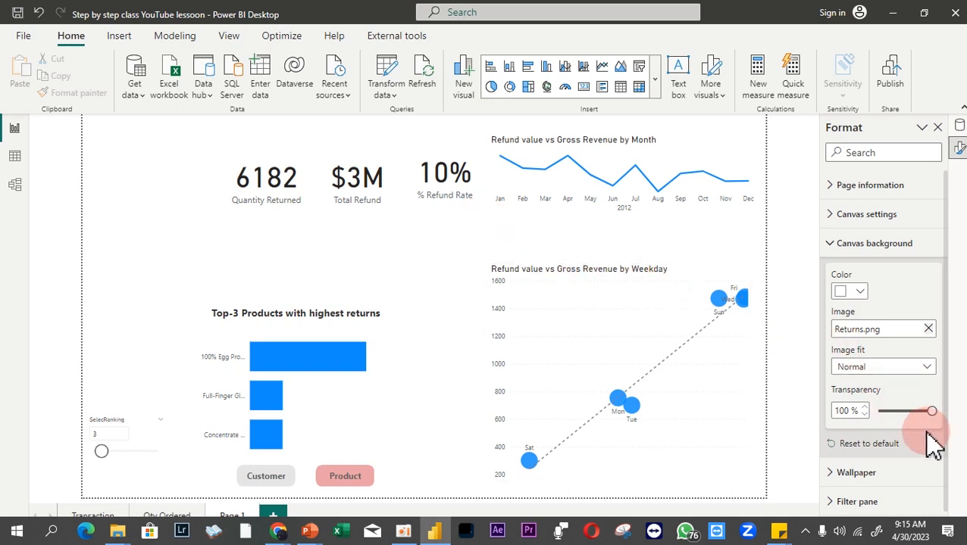
drag(932, 410, 872, 413)
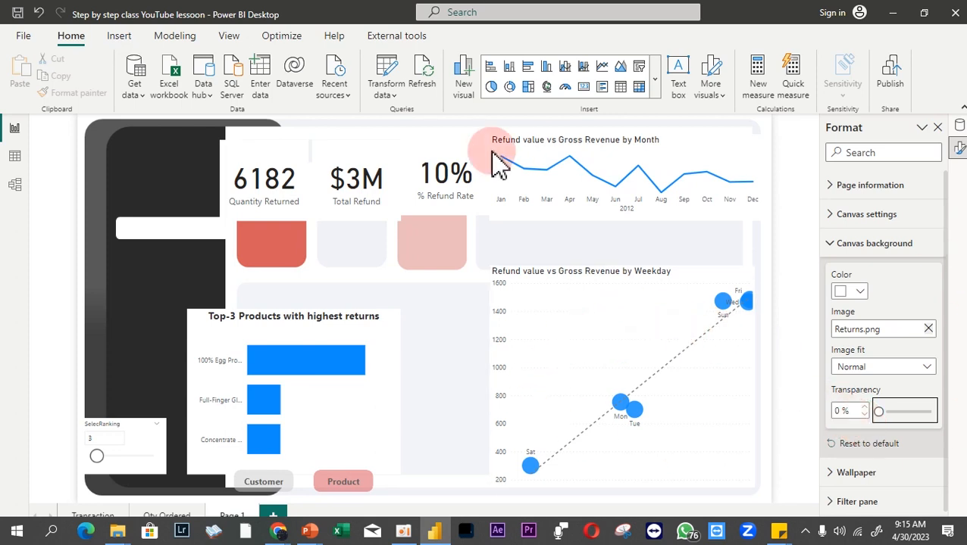
- Move the Quantity Returned card onto the coral red KPI tile and turn off the card's background
click(280, 186)
drag(281, 186, 291, 235)
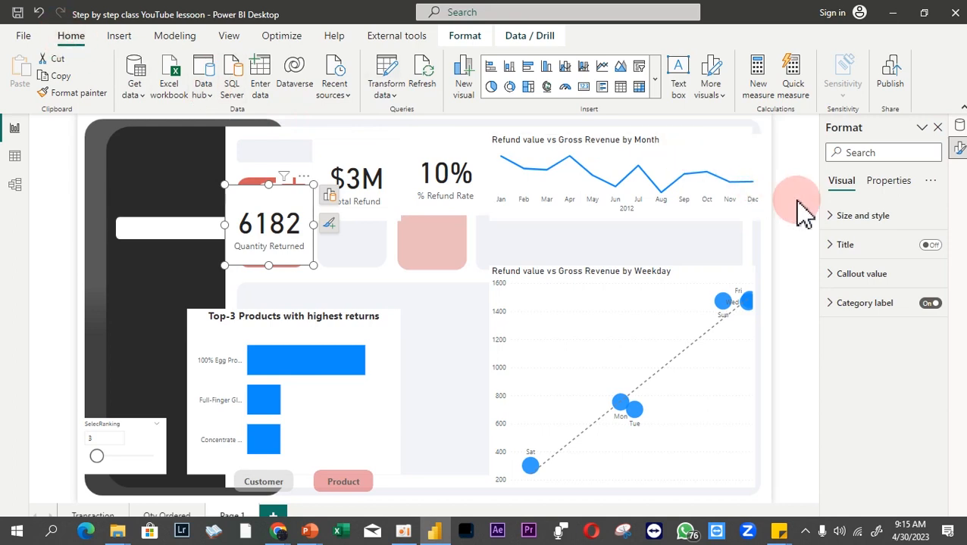
click(862, 220)
scroll(921, 337, down, 3)
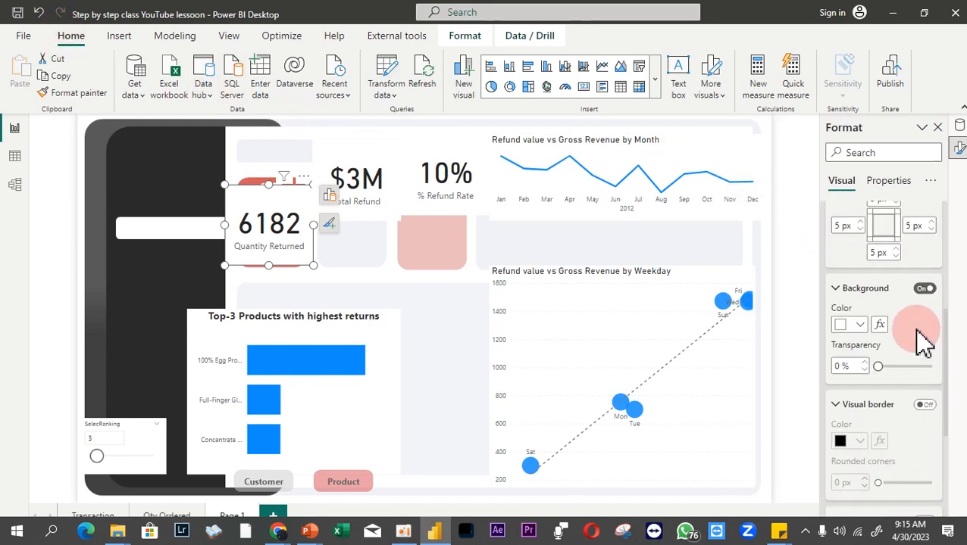
click(926, 281)
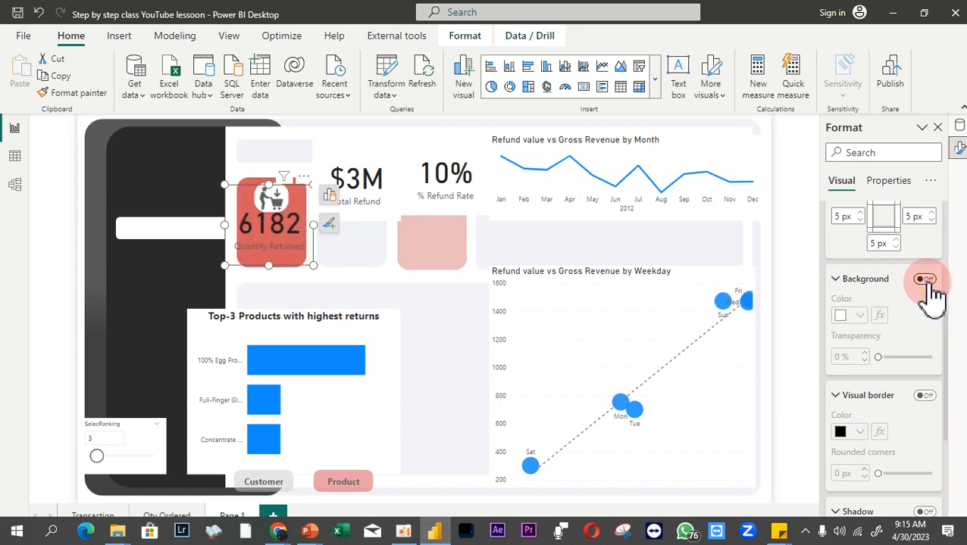
scroll(884, 265, up, 3)
click(864, 227)
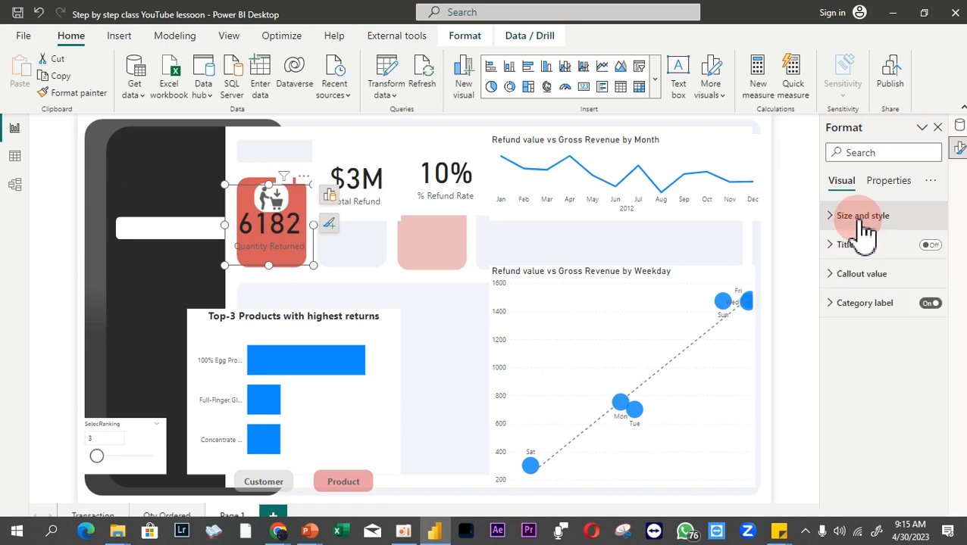
- Colour the Quantity Returned card's callout value white and its category label light grey
click(858, 275)
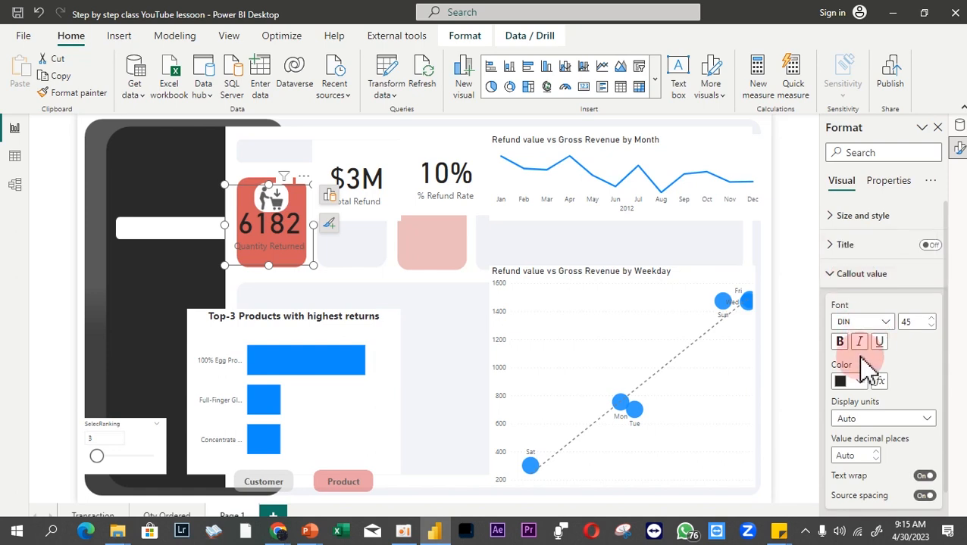
click(859, 382)
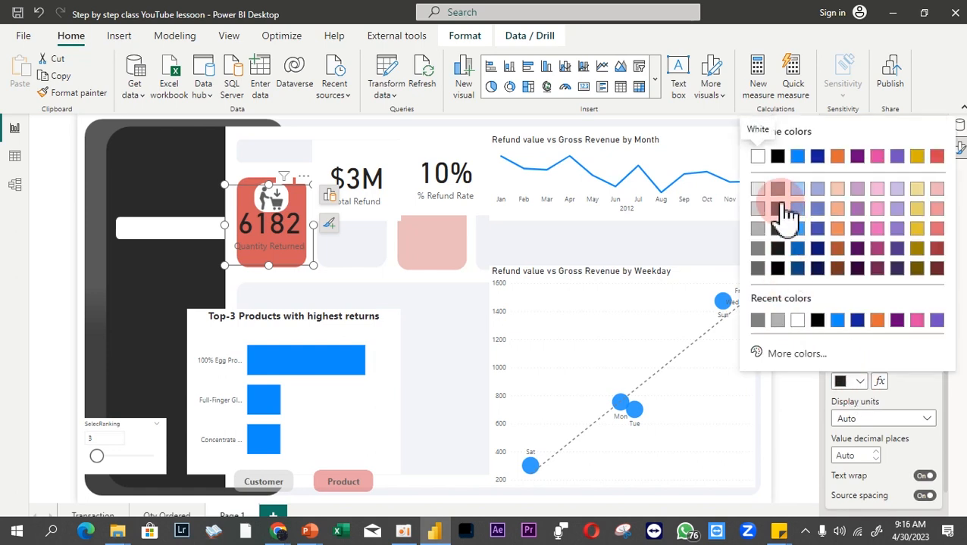
click(758, 157)
mouse_move(763, 171)
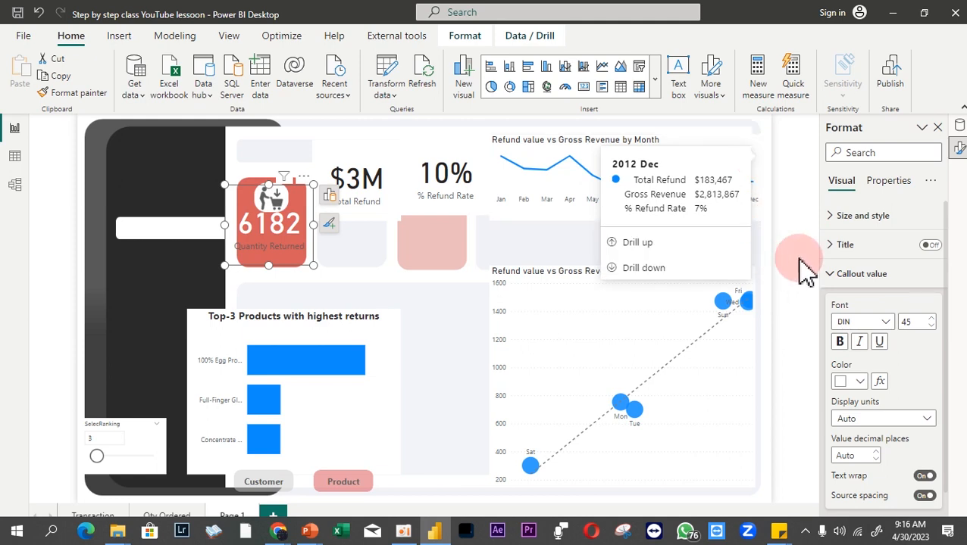
click(858, 276)
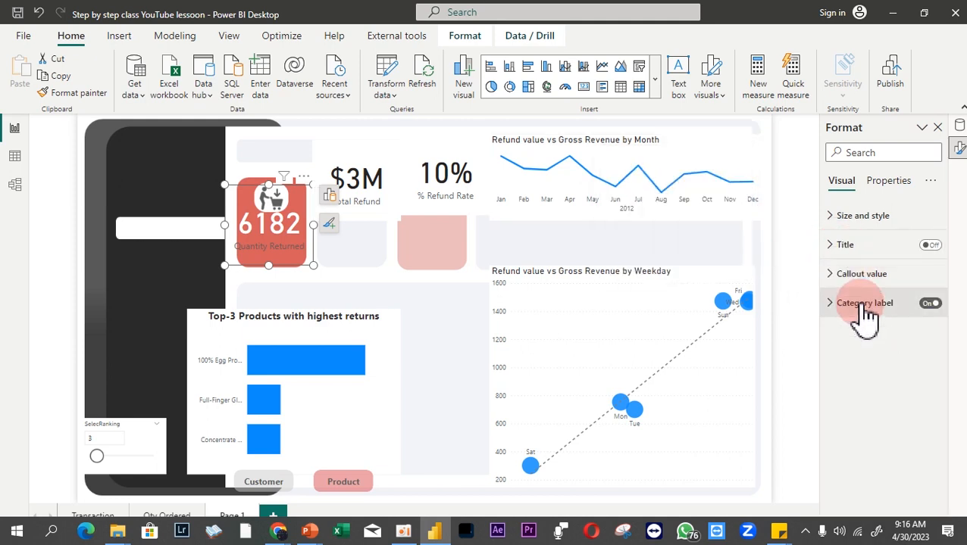
click(859, 305)
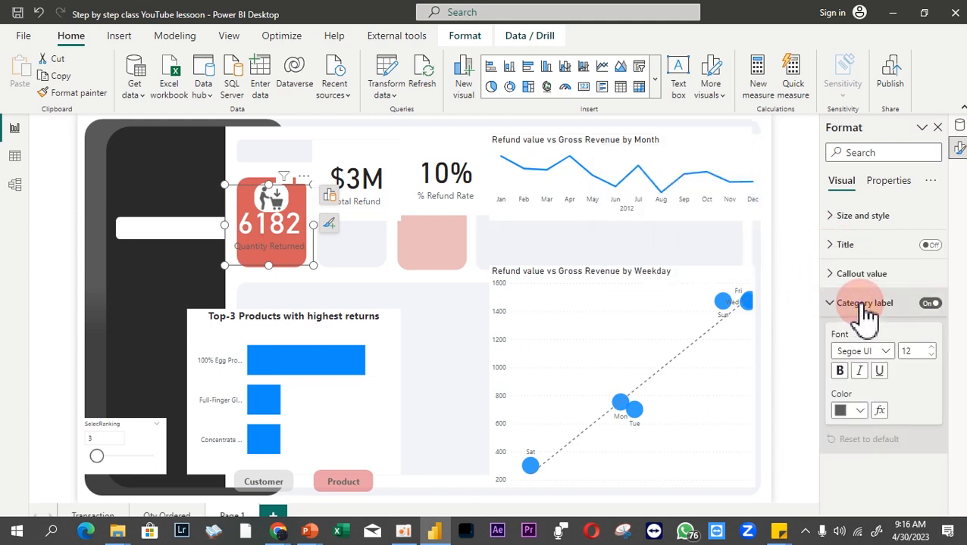
click(858, 410)
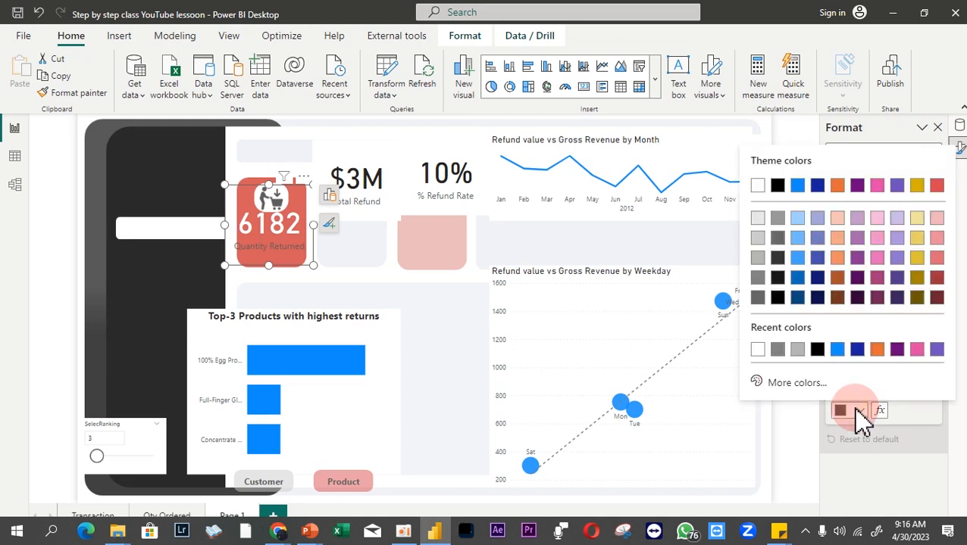
click(758, 220)
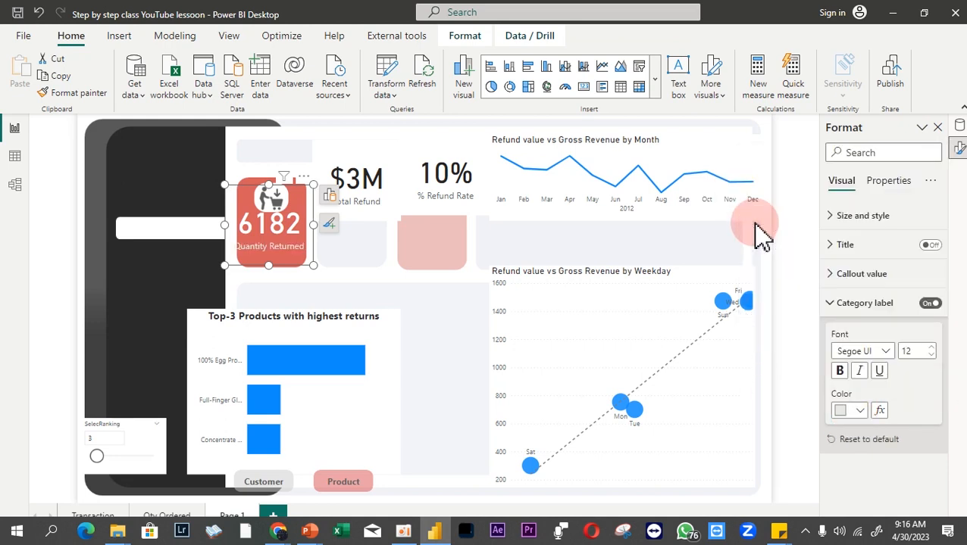
click(870, 245)
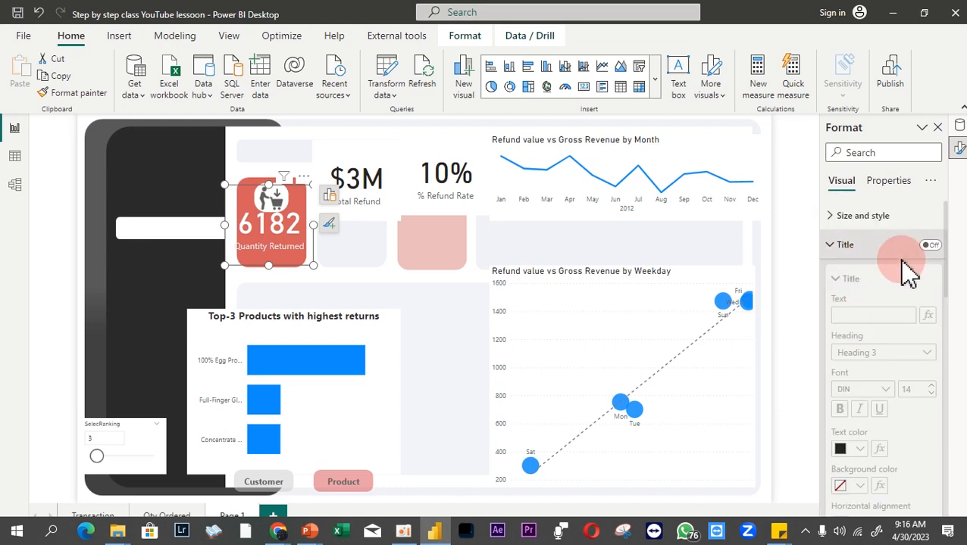
click(929, 247)
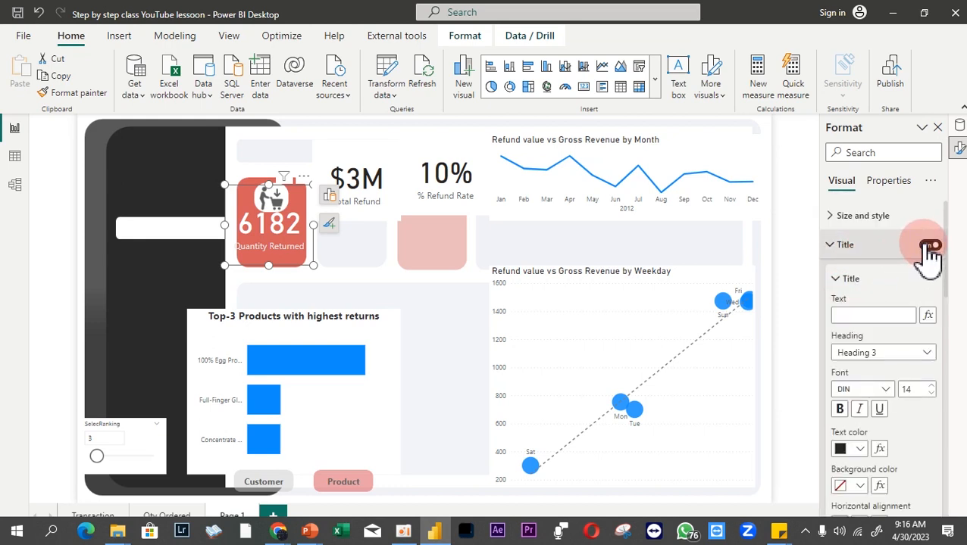
click(929, 247)
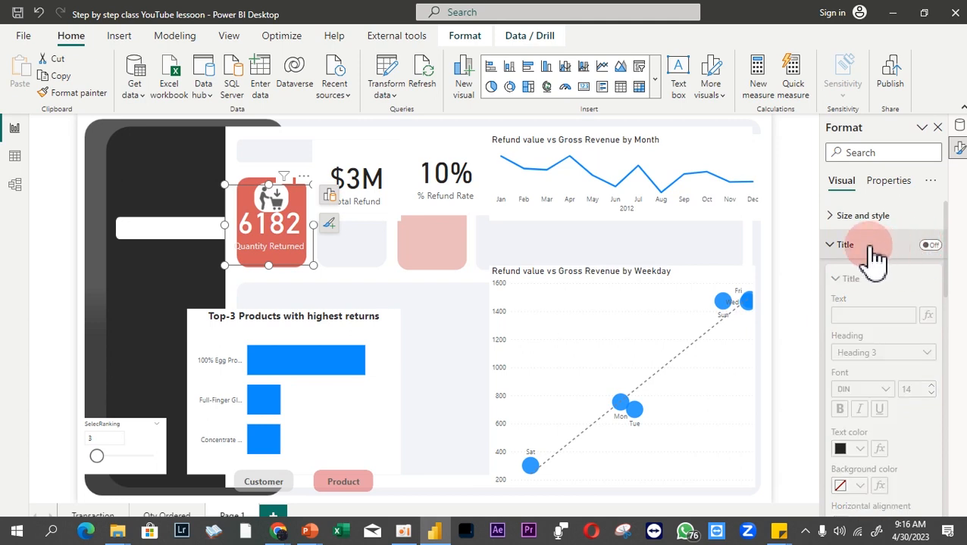
click(864, 250)
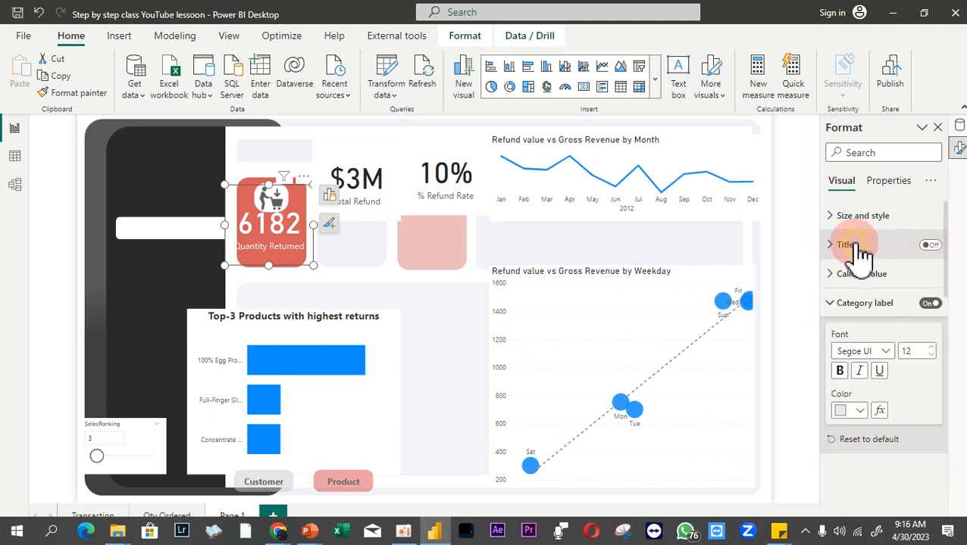
click(870, 306)
click(873, 309)
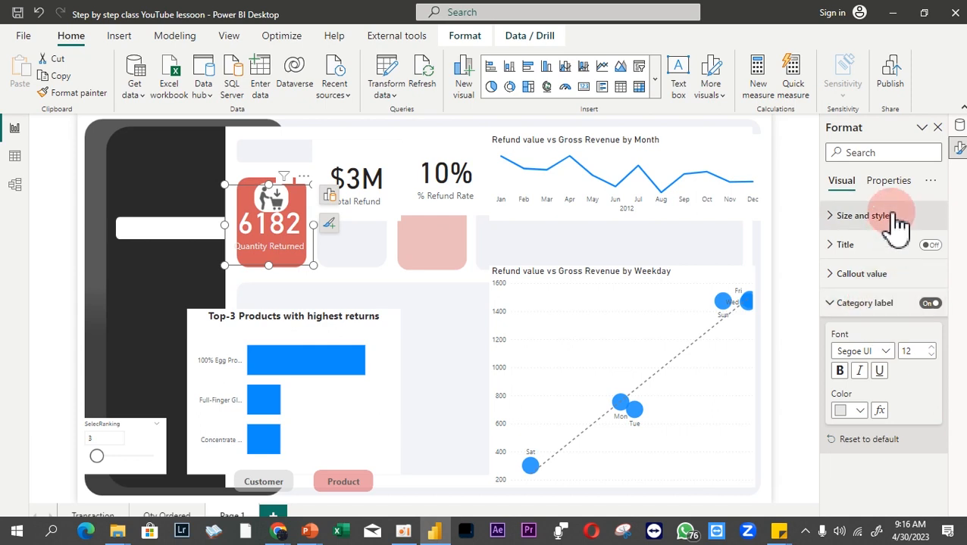
click(890, 183)
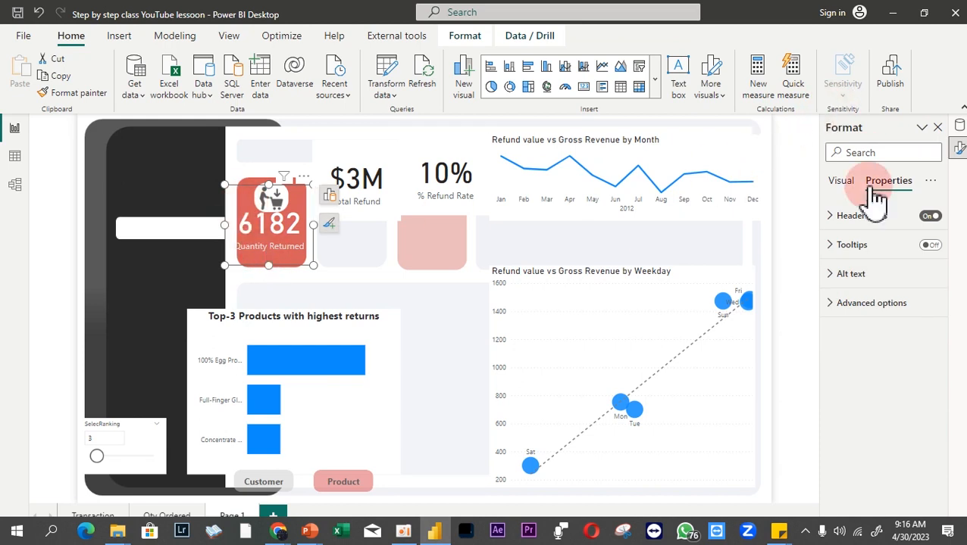
- Rename the Quantity Returned field shown in the card to Return Qty
click(329, 195)
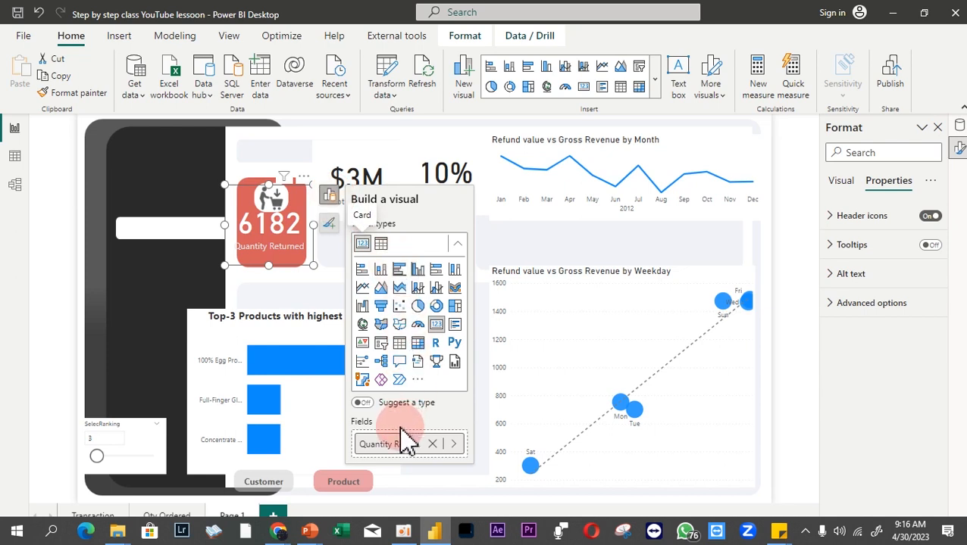
click(392, 447)
double_click(393, 445)
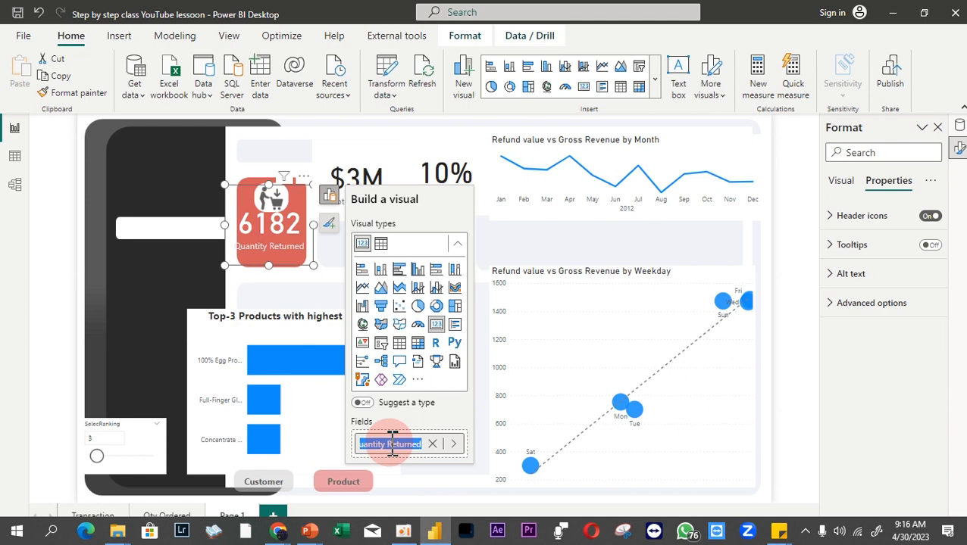
text(Return)
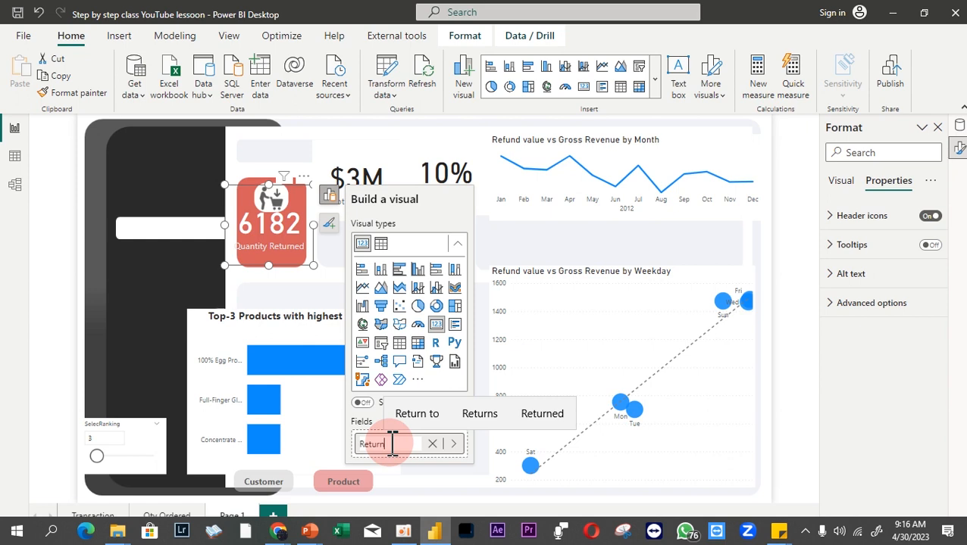
text( C)
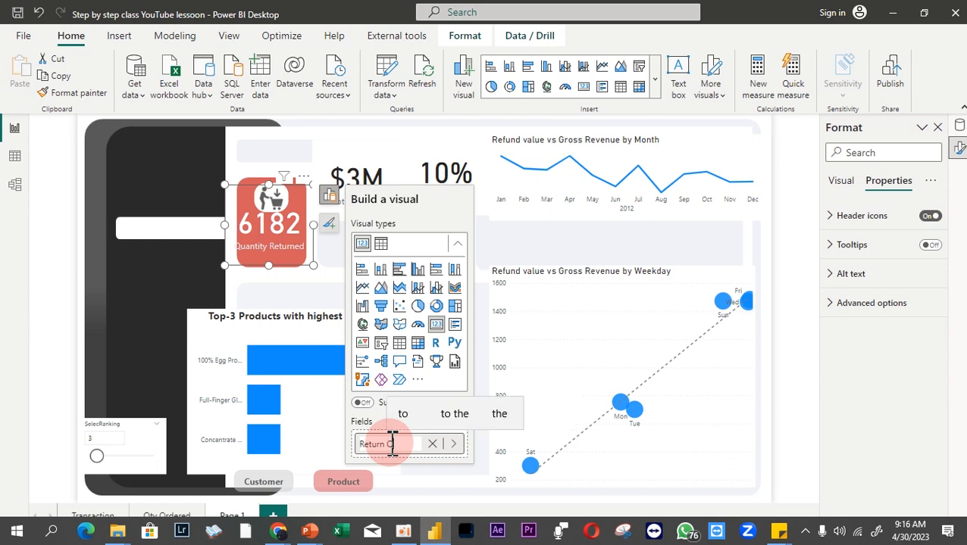
text(ty)
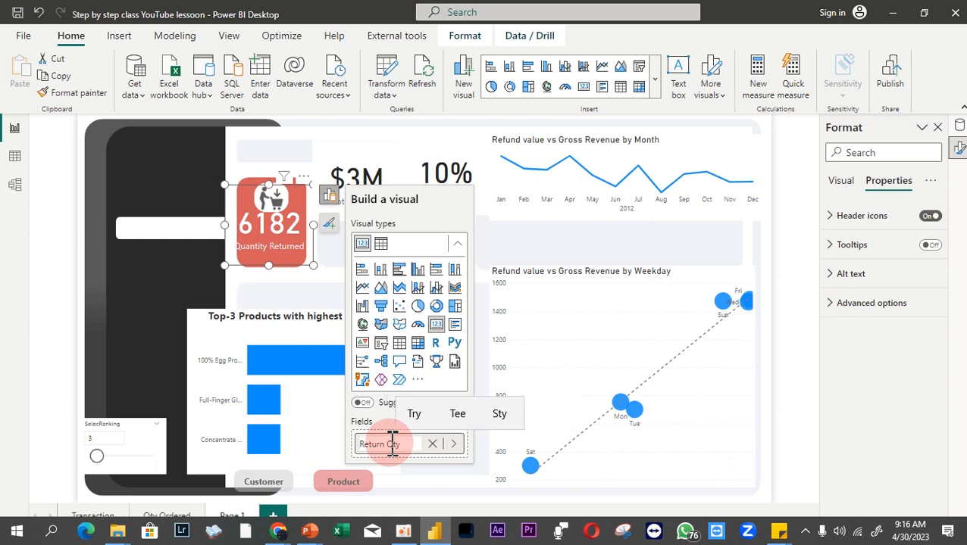
key(Return)
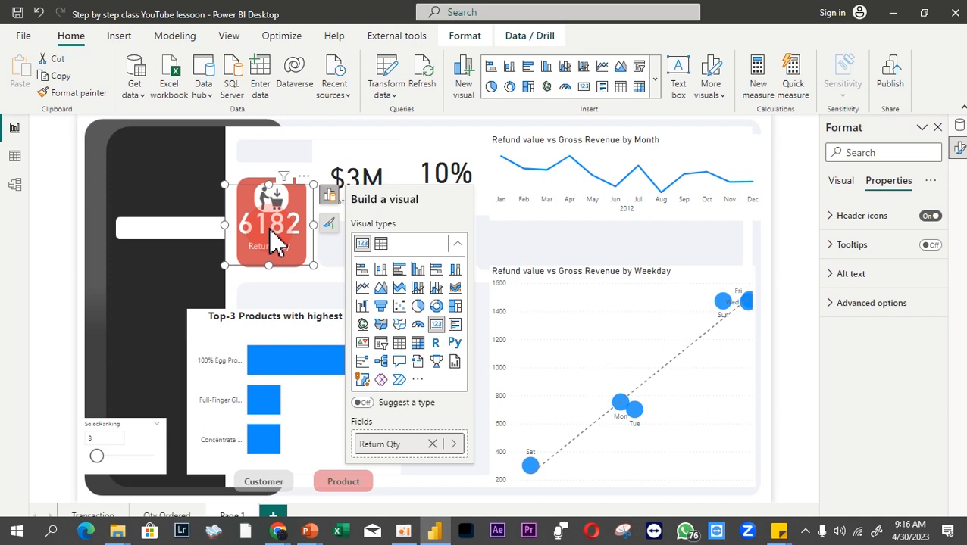
- Shrink the Return Qty card to the width of the coral red tile and position it just below the tile's icon
click(220, 184)
drag(220, 184, 230, 189)
click(312, 189)
drag(312, 188, 312, 194)
drag(299, 235, 300, 240)
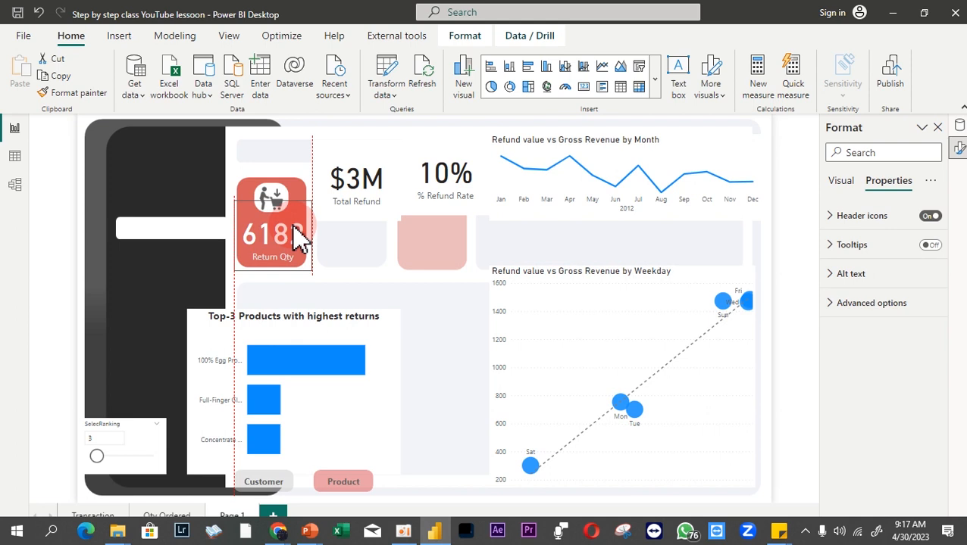
drag(295, 226, 300, 237)
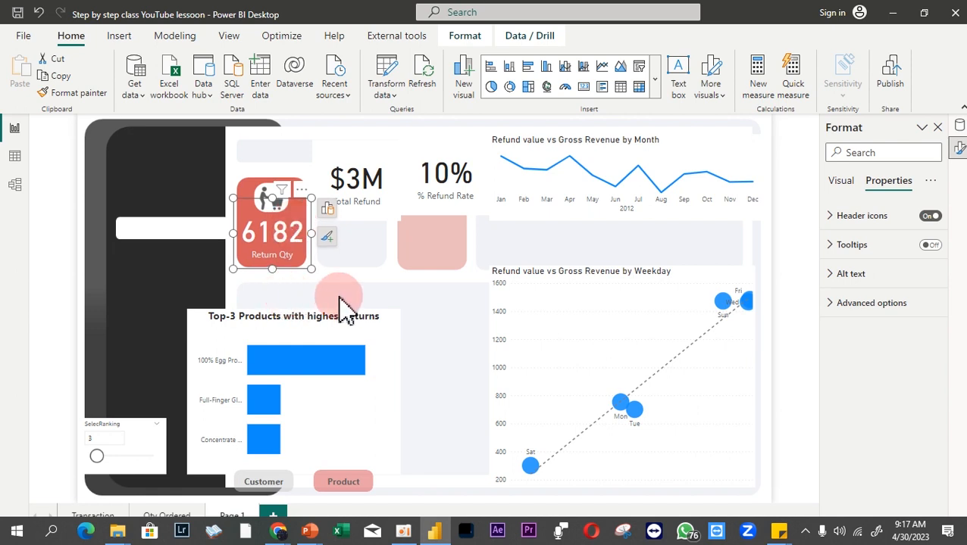
- Copy the Return Qty card's formatting to the Total Refund and % Refund Rate cards with Format Painter
click(67, 92)
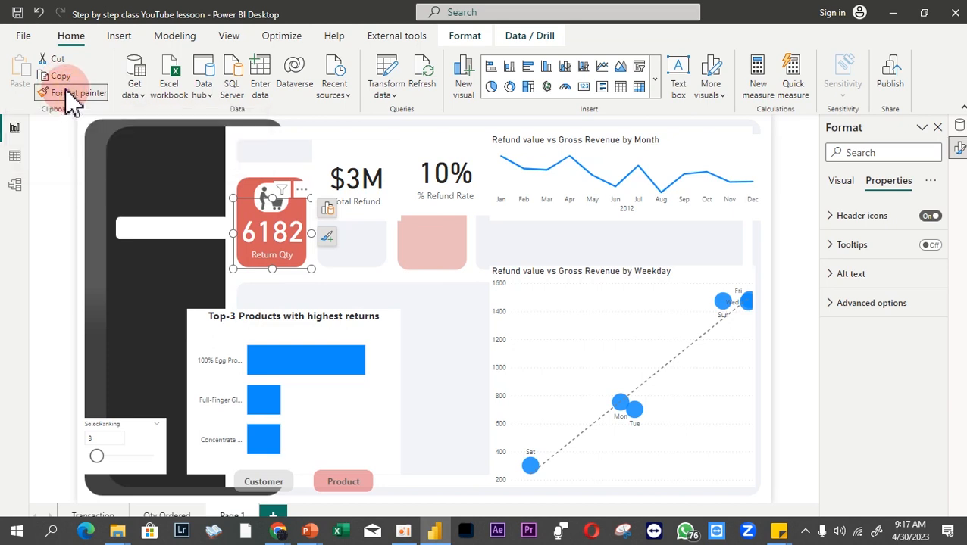
click(356, 172)
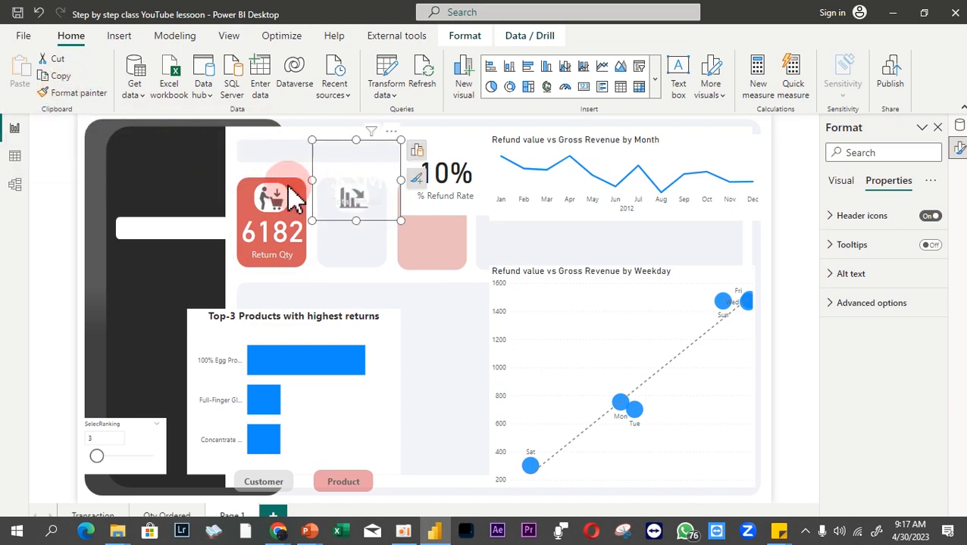
click(95, 93)
click(470, 178)
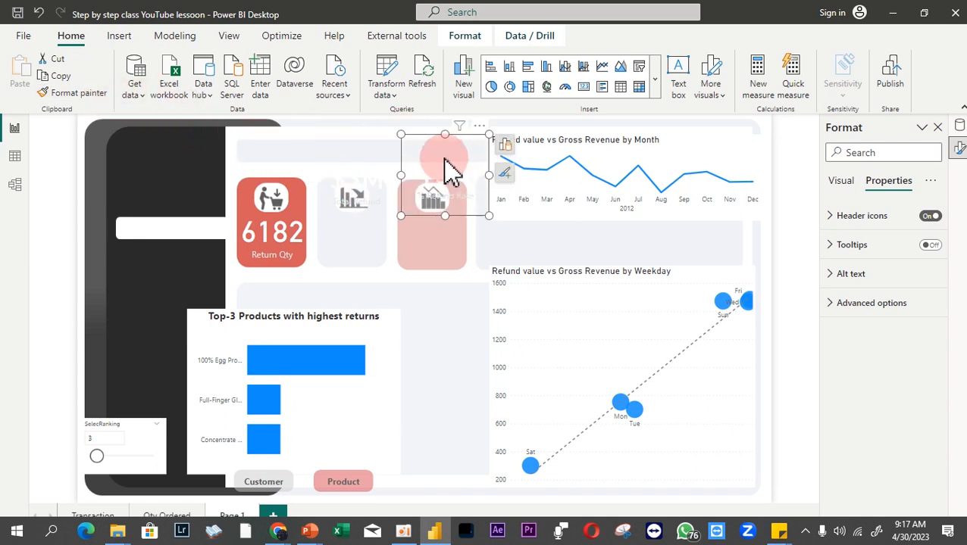
- Move the % Refund Rate card onto the pink tile and the Total Refund card onto the light grey tile
mouse_move(445, 164)
mouse_down()
mouse_move(447, 203)
mouse_move(433, 221)
mouse_up()
click(359, 188)
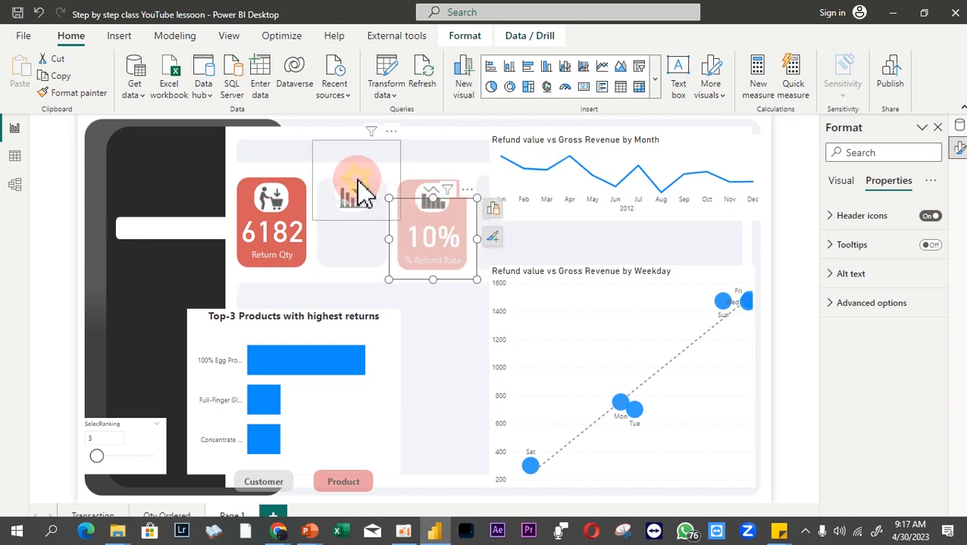
drag(362, 182, 361, 235)
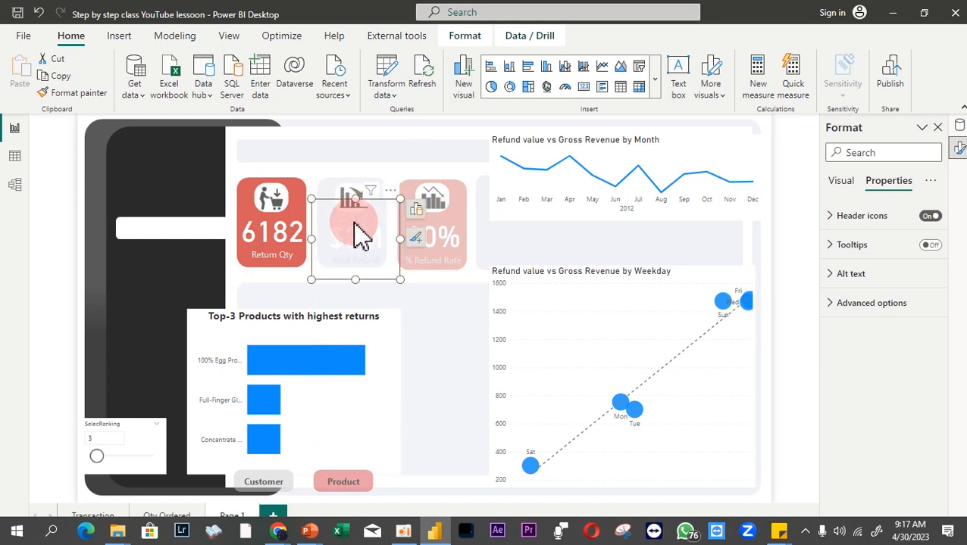
- Colour the Total Refund card's callout value and category label dark grey
click(839, 183)
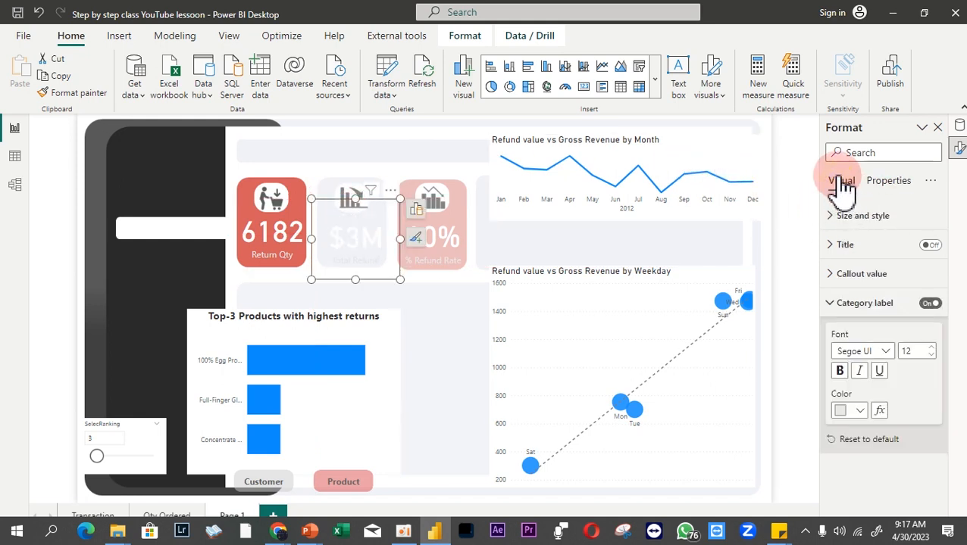
click(858, 274)
click(853, 388)
click(860, 394)
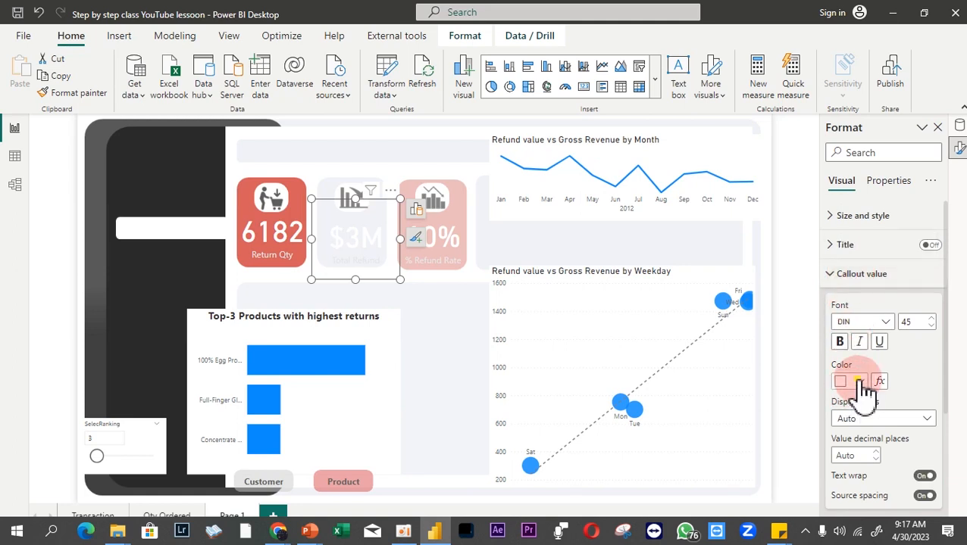
click(785, 235)
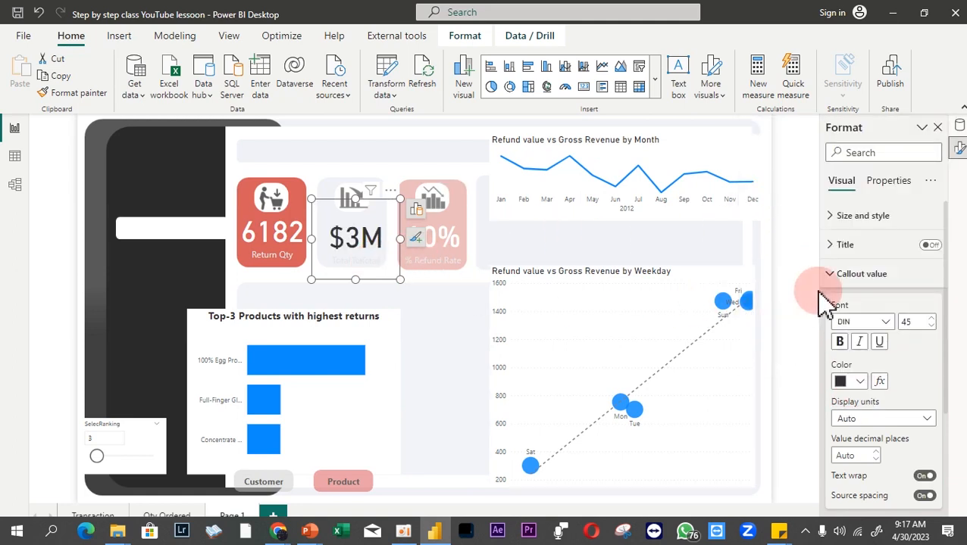
click(857, 273)
click(859, 303)
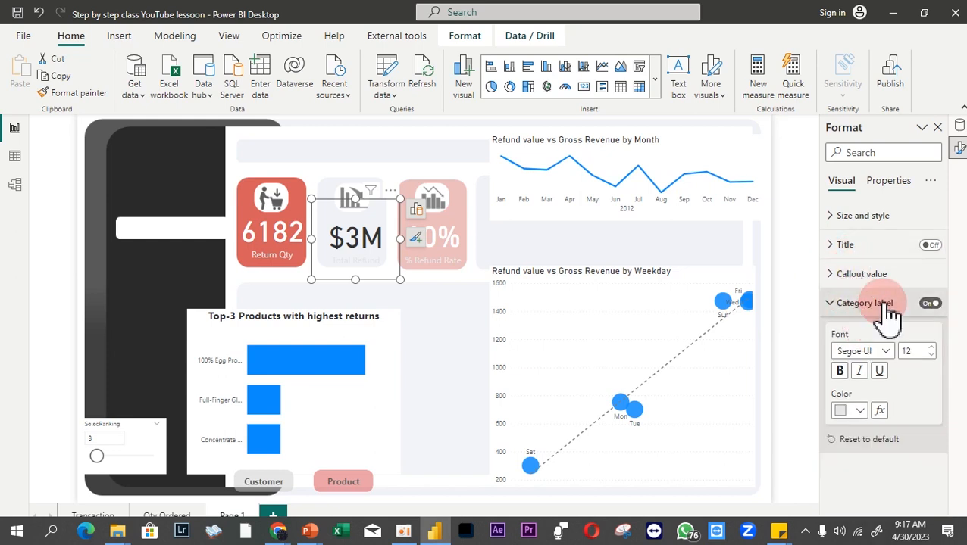
click(856, 411)
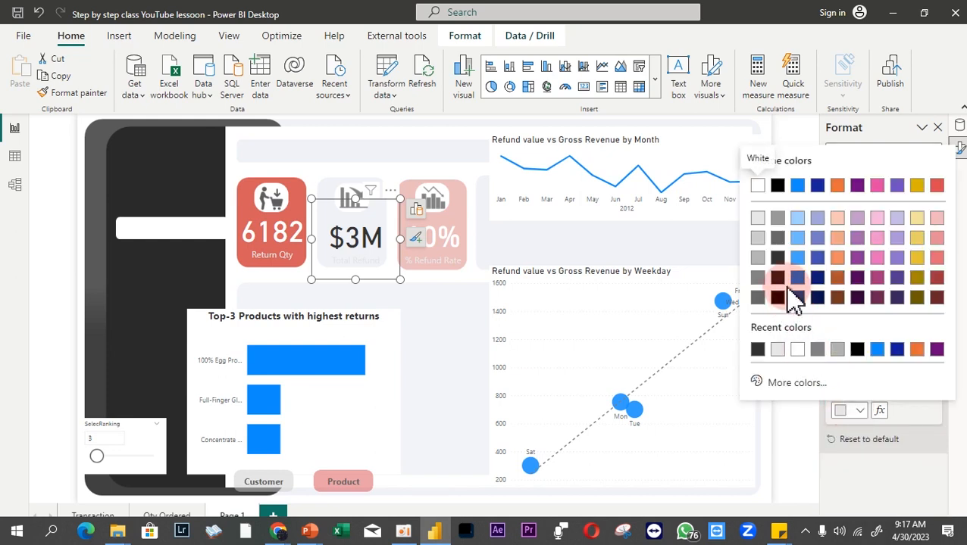
click(777, 258)
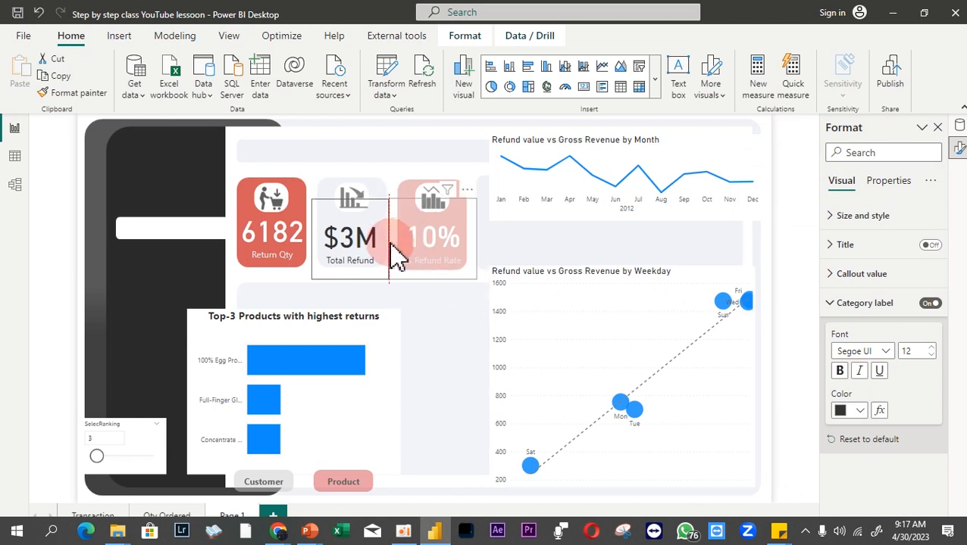
- Shrink and align the Total Refund card to its light grey tile and set its callout value font size to 30
drag(398, 239, 389, 239)
drag(312, 241, 340, 246)
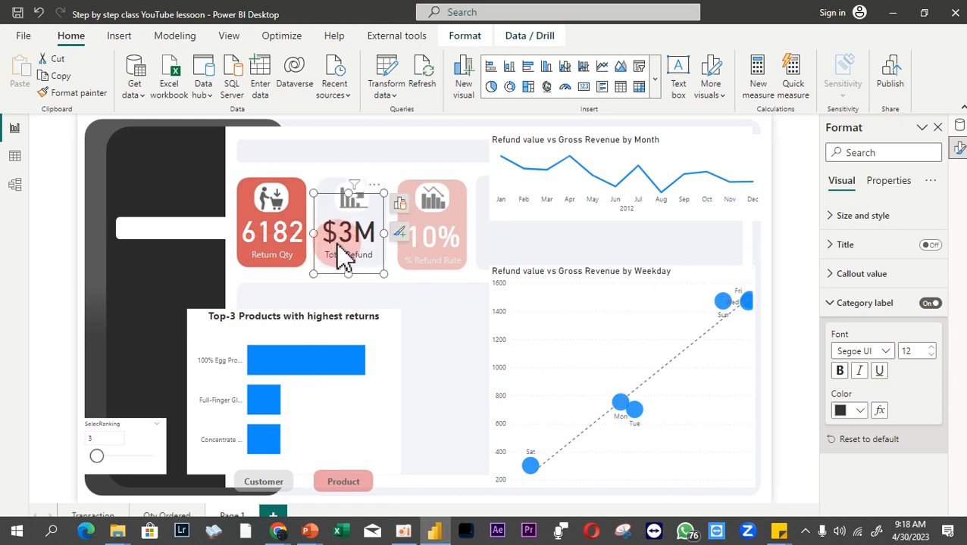
click(871, 279)
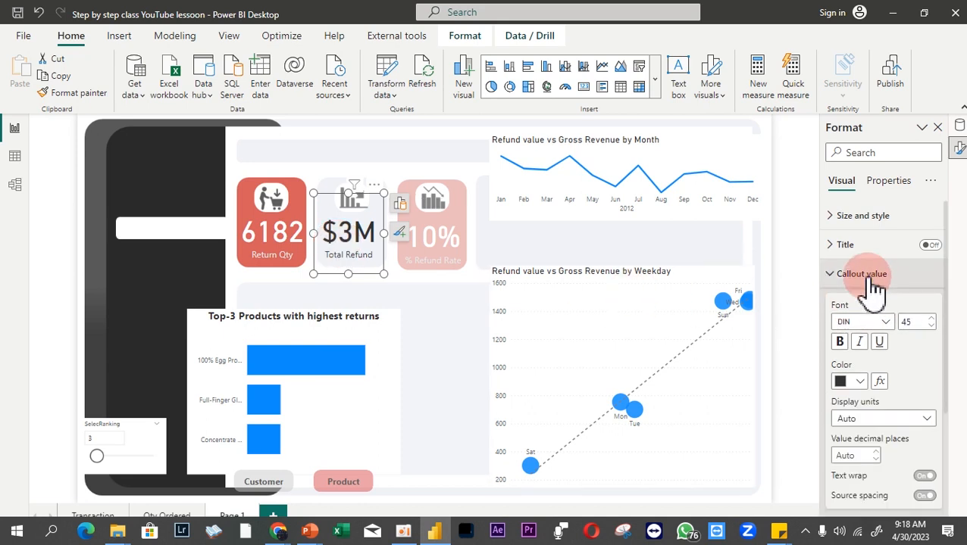
drag(923, 322, 896, 333)
text(3)
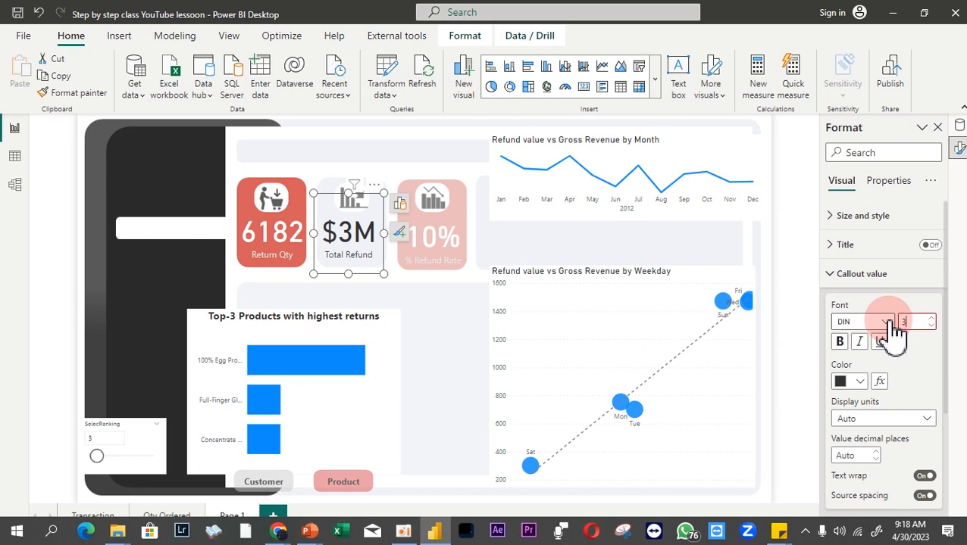
text(0)
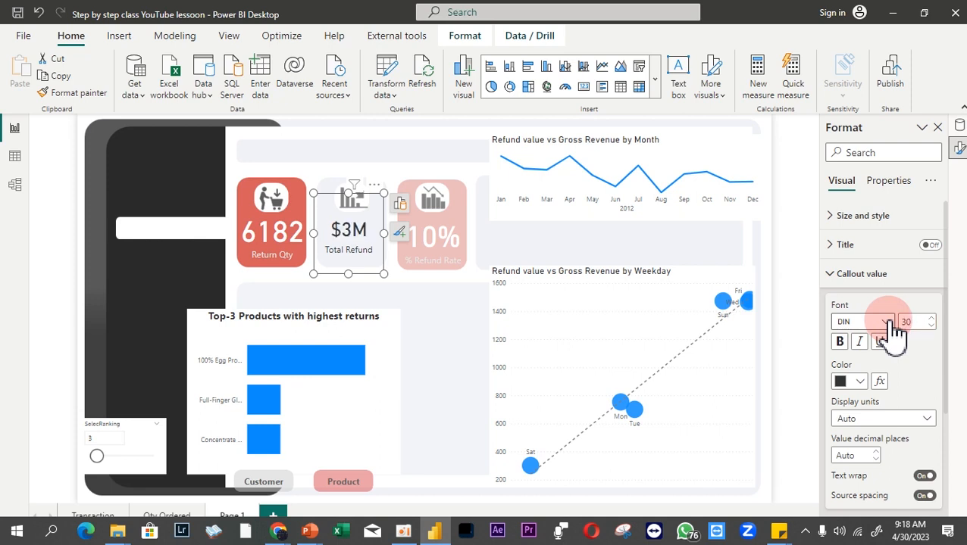
- Copy the Total Refund card's formatting to the % Refund Rate card with Format Painter
click(85, 92)
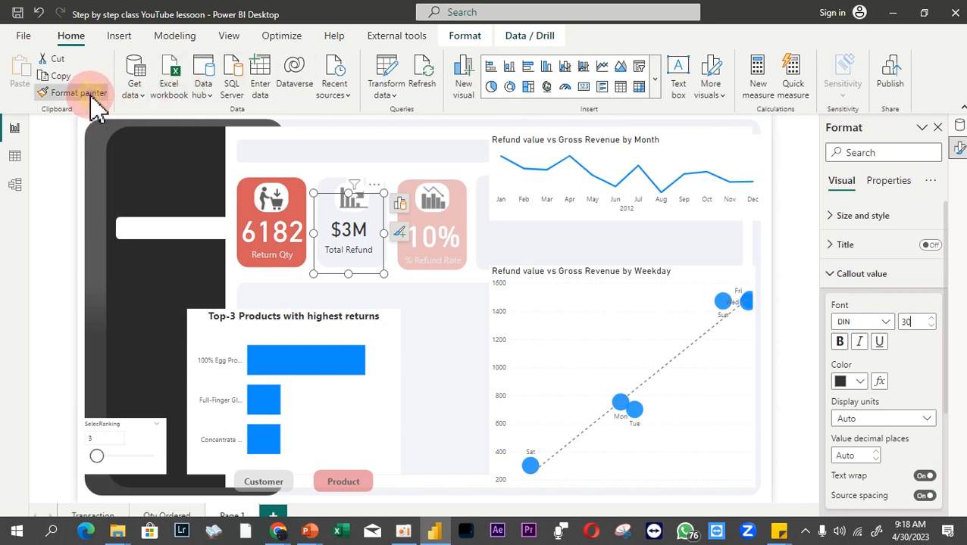
click(435, 240)
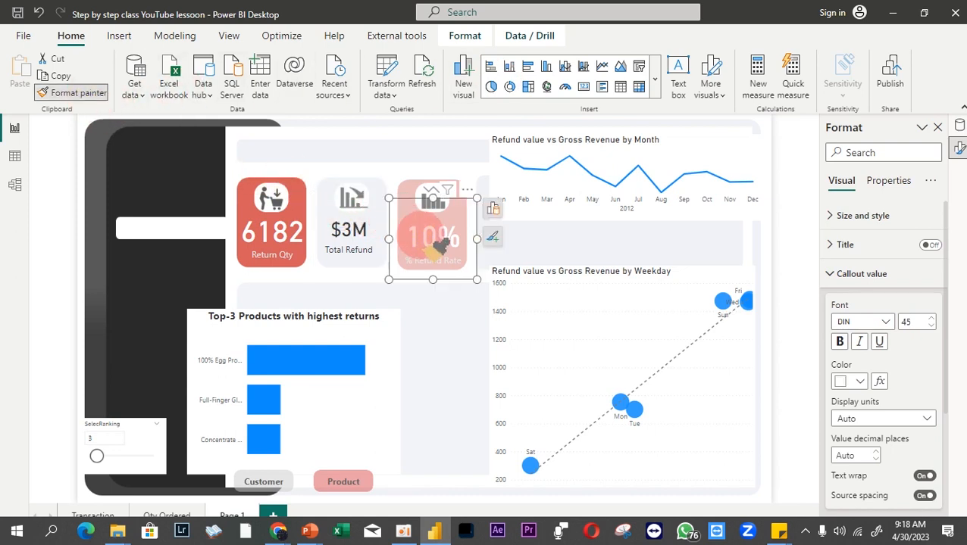
click(449, 295)
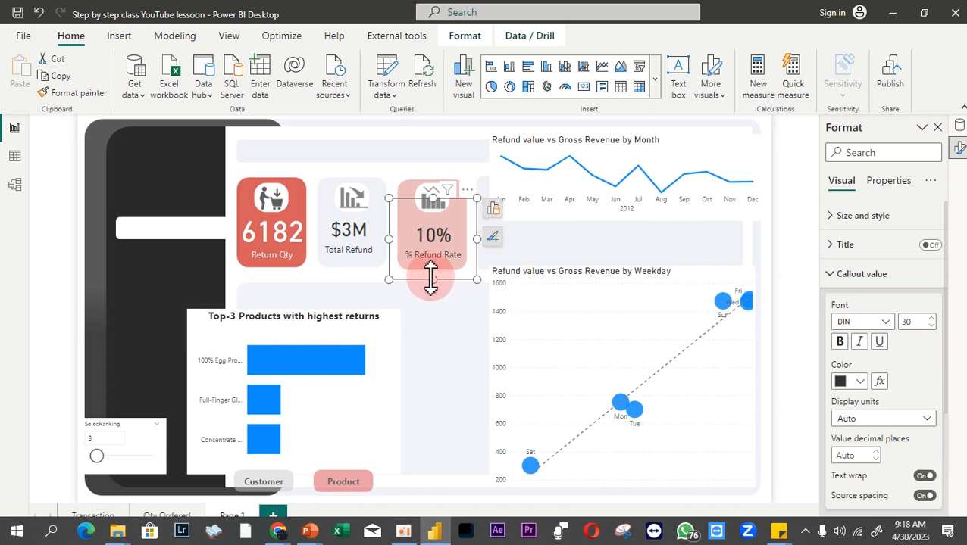
- Reduce the % Refund Rate card's height and width to fit the pink tile
drag(431, 273, 435, 266)
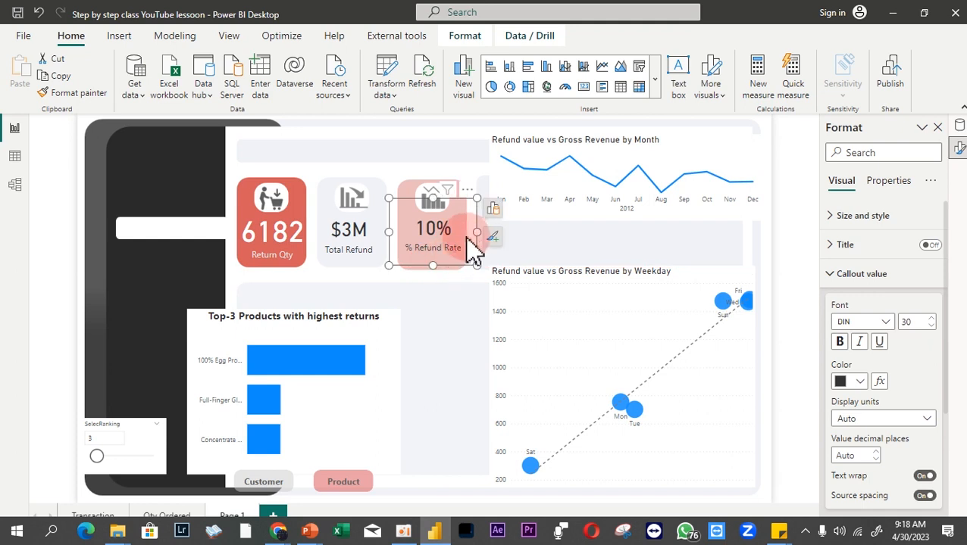
drag(477, 232, 466, 237)
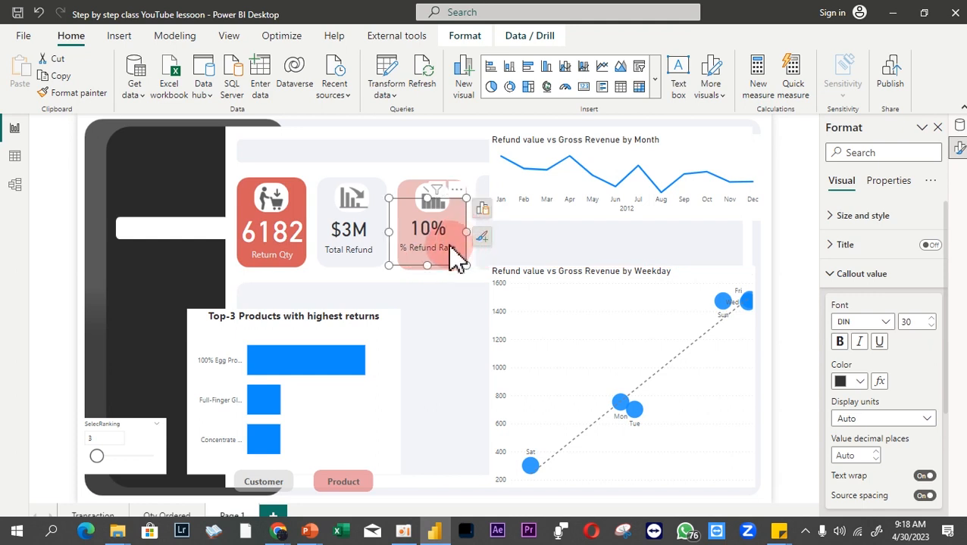
drag(395, 234, 397, 237)
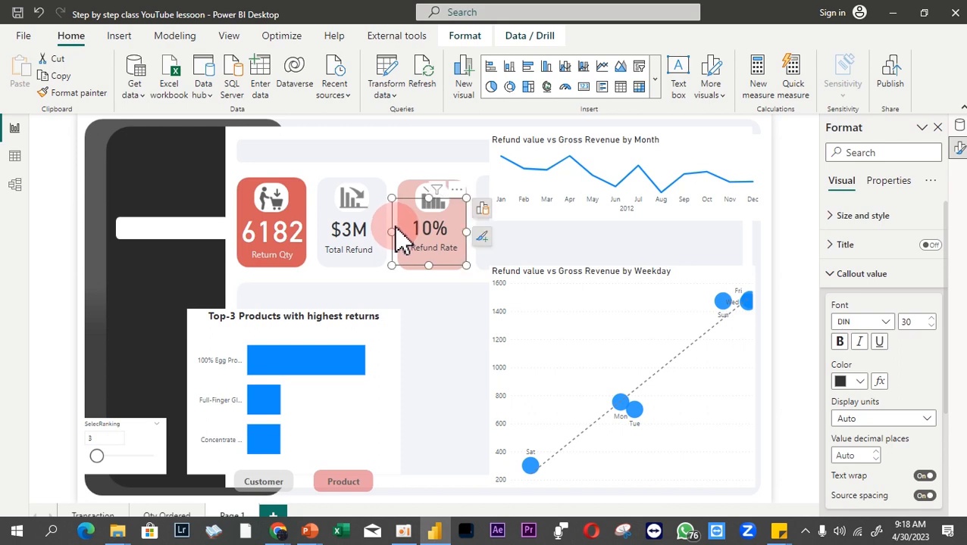
click(366, 169)
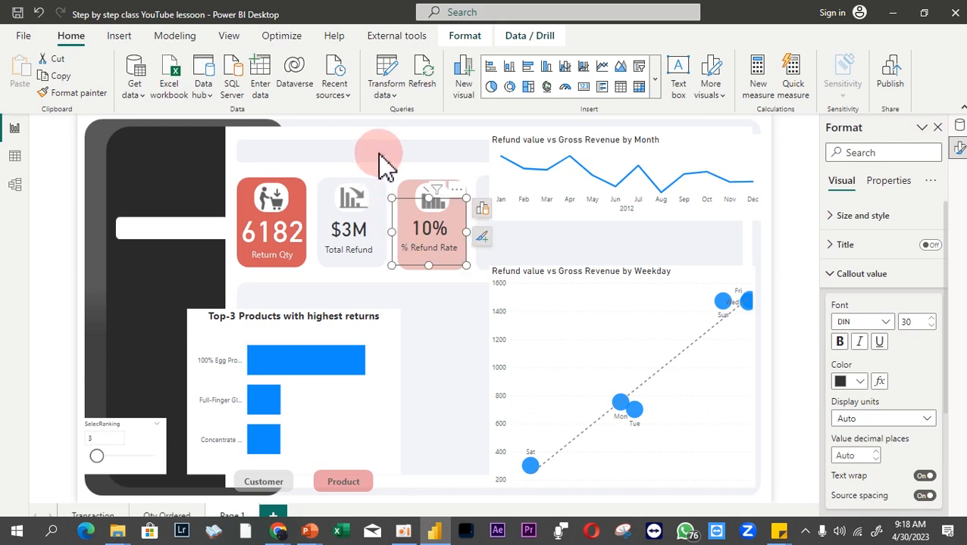
click(385, 165)
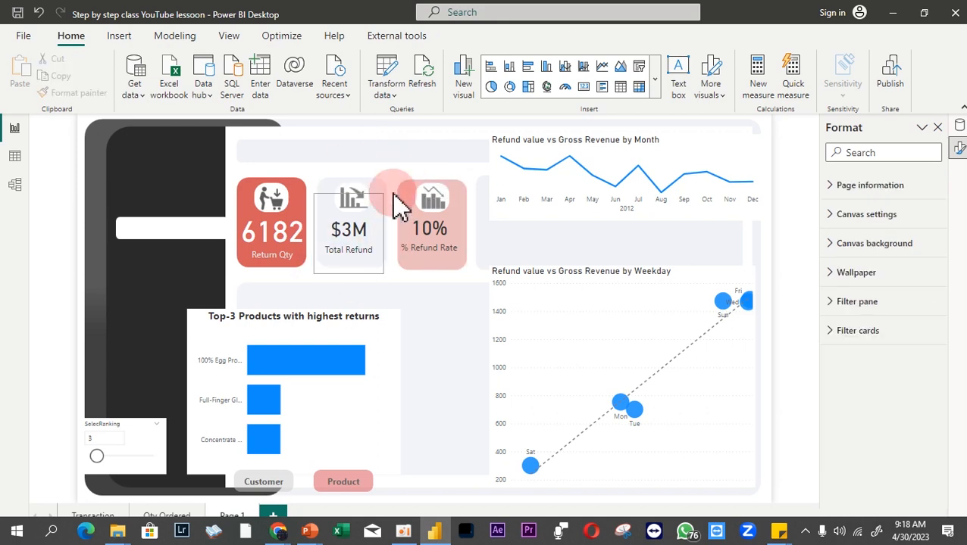
- Set the line colour of the Refund value vs Gross Revenue by Month chart to #D45C5C
click(678, 145)
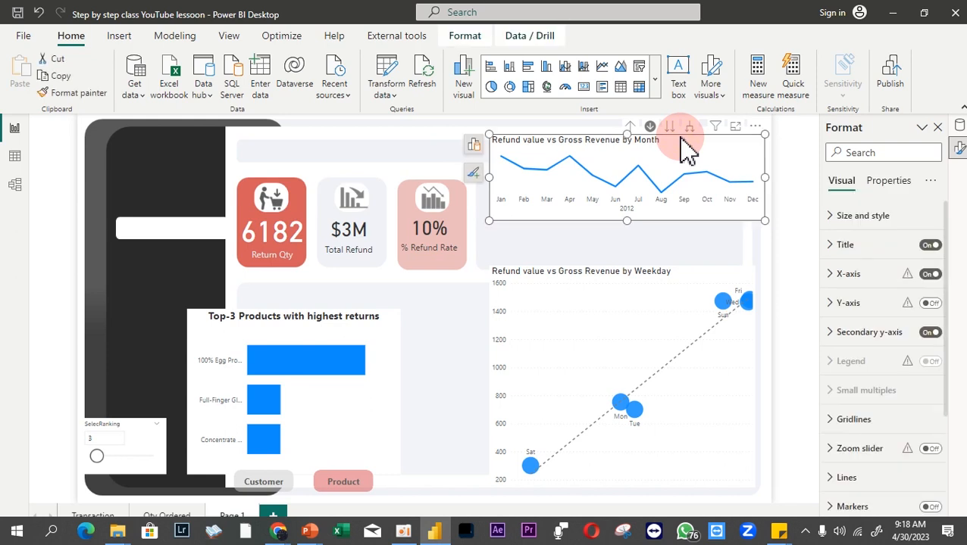
click(852, 480)
scroll(871, 450, down, 5)
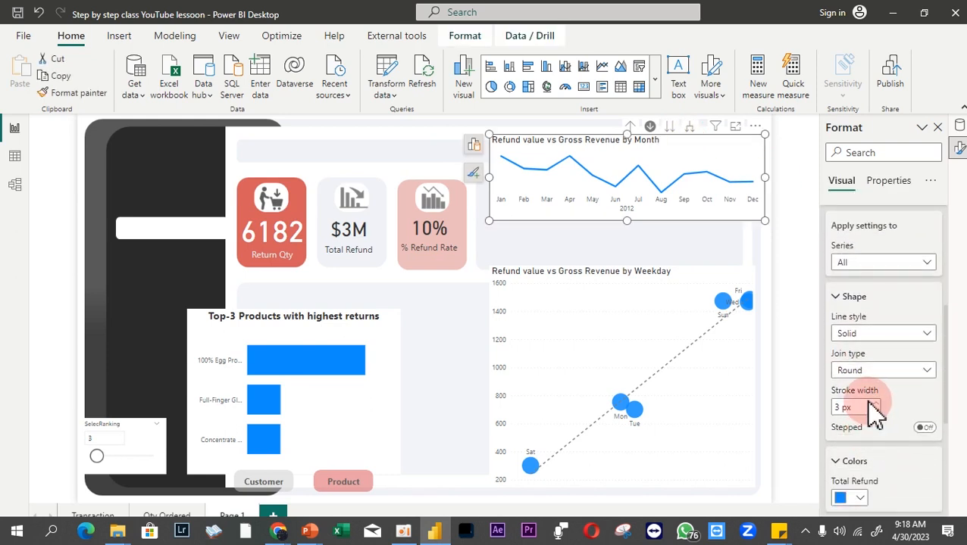
click(860, 499)
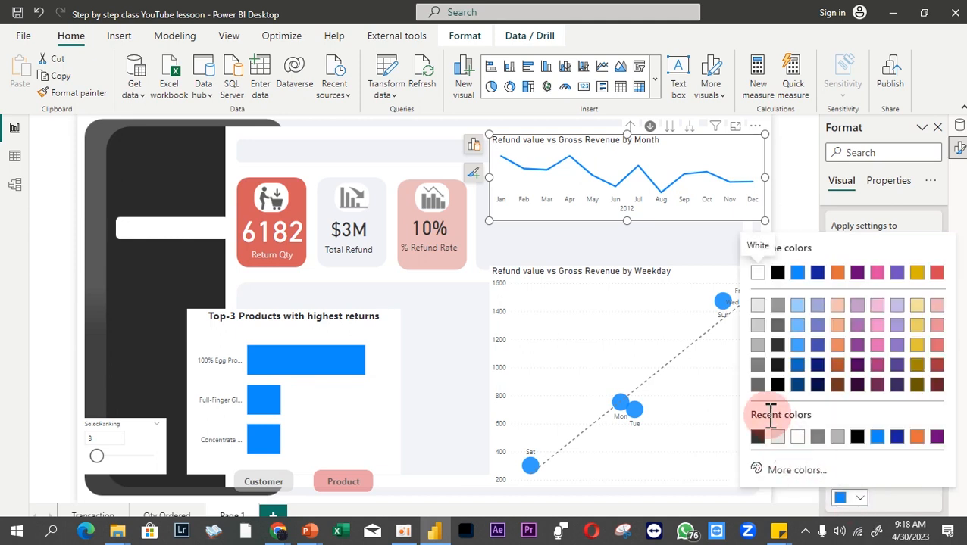
click(799, 472)
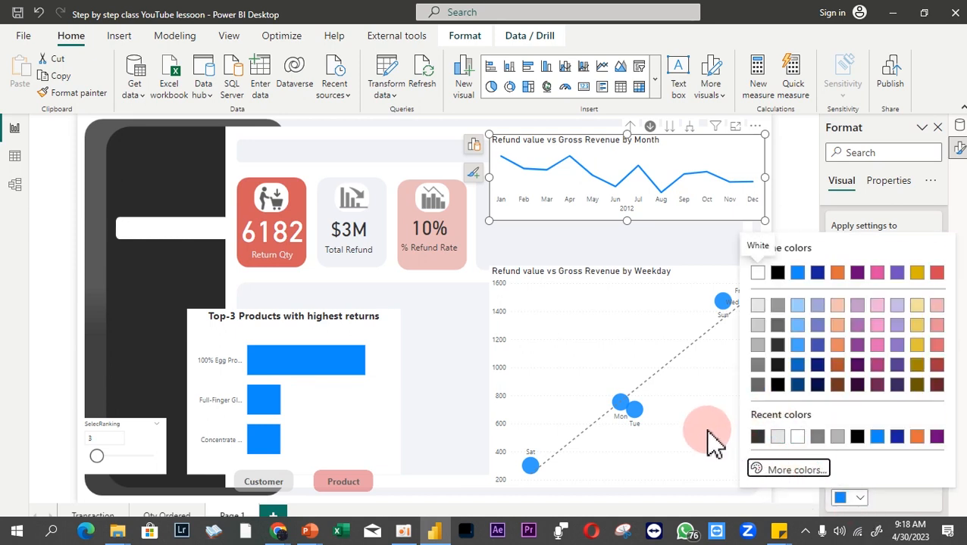
text(#D45C5C)
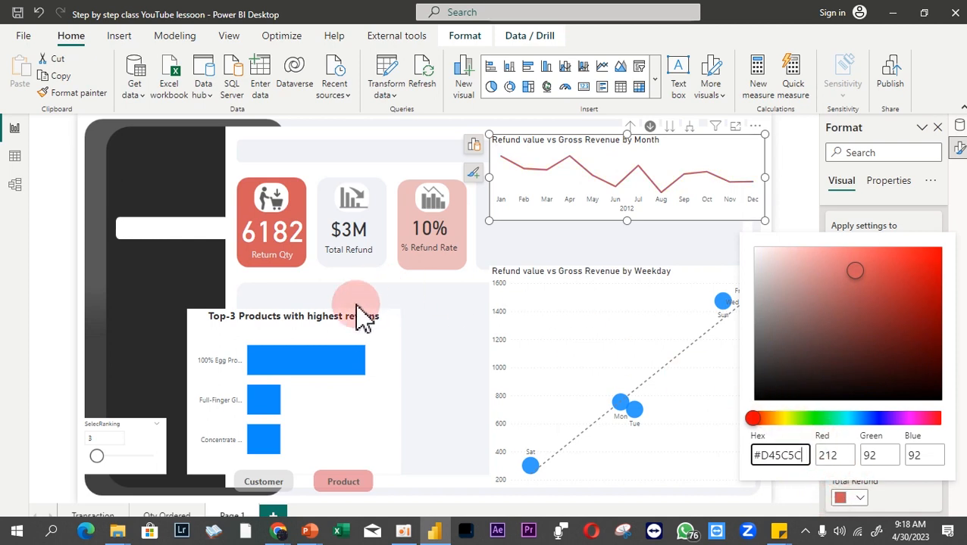
click(349, 333)
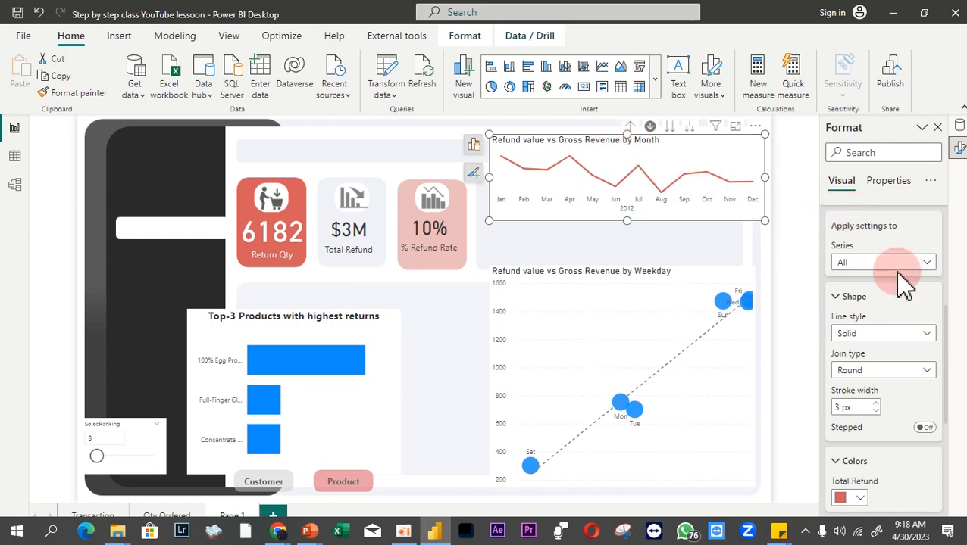
- Turn off the background of the Refund value vs Gross Revenue by Month chart
scroll(900, 280, up, 3)
scroll(896, 288, up, 1)
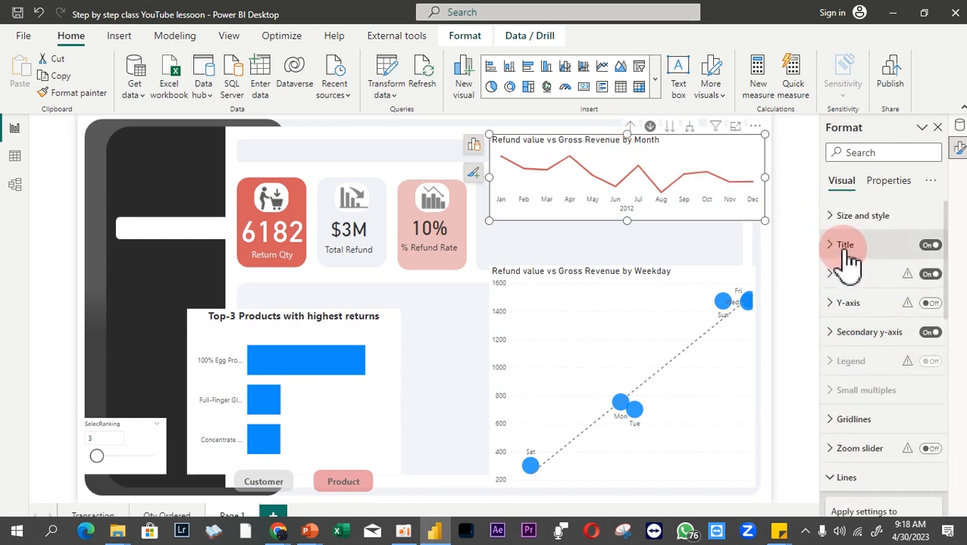
click(849, 477)
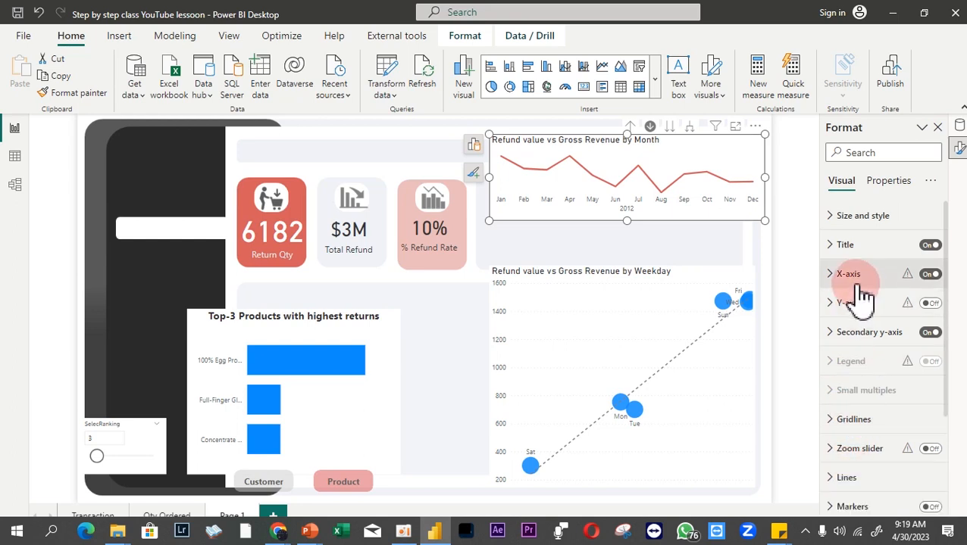
click(870, 216)
scroll(872, 303, down, 4)
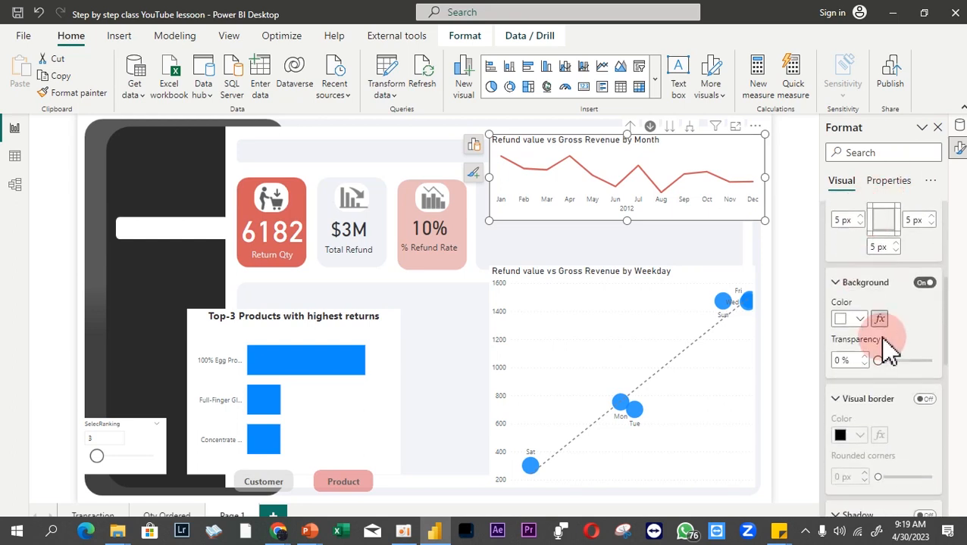
click(925, 280)
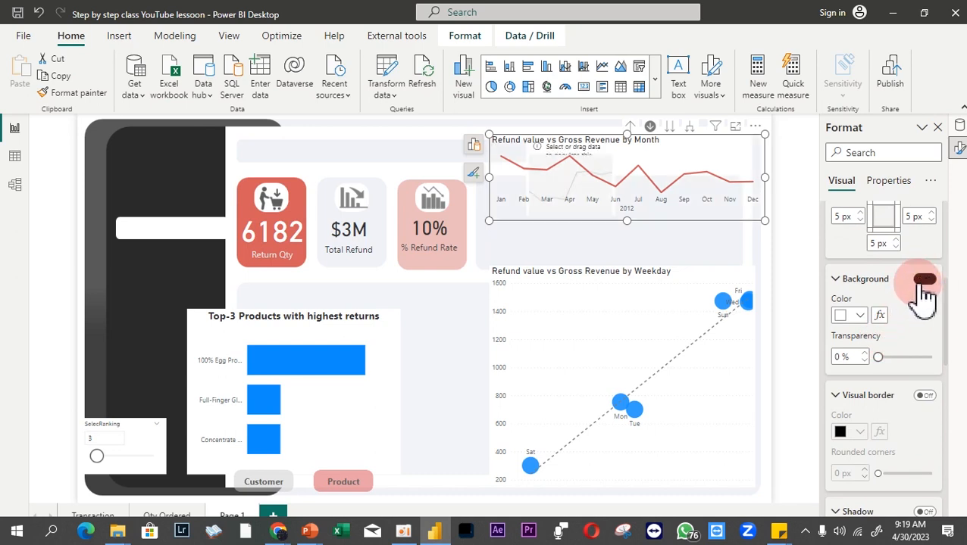
- Move the monthly line chart down onto the grey tile beside the cards and delete the empty visual from its former place
drag(690, 151, 686, 201)
click(576, 161)
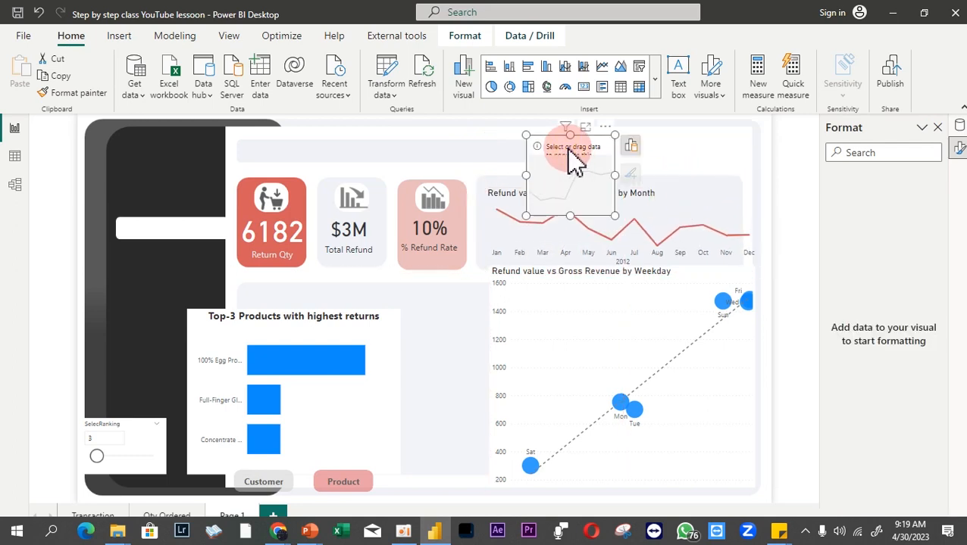
key(Delete)
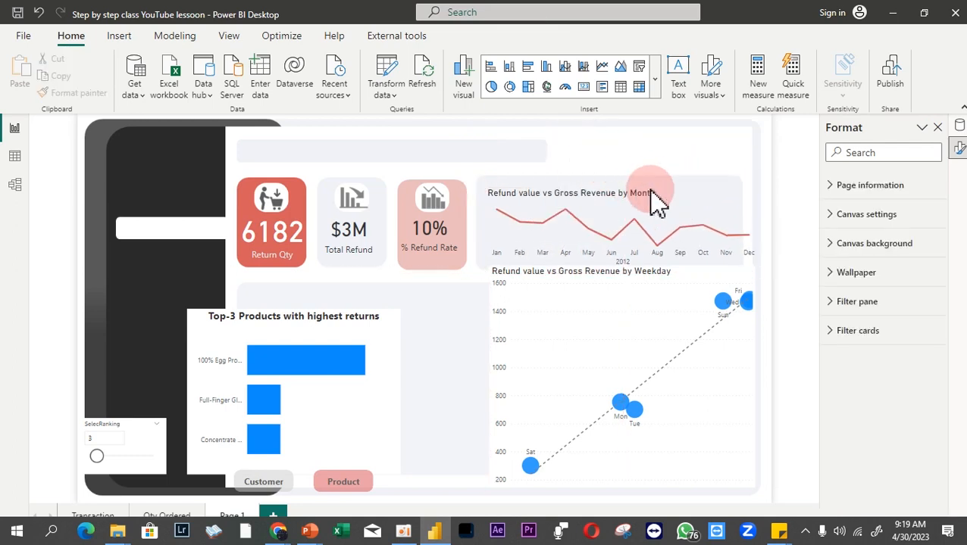
- Reposition and narrow the monthly line chart so it fits inside the grey tile beside the cards
click(667, 212)
drag(665, 200, 678, 211)
drag(754, 222, 746, 241)
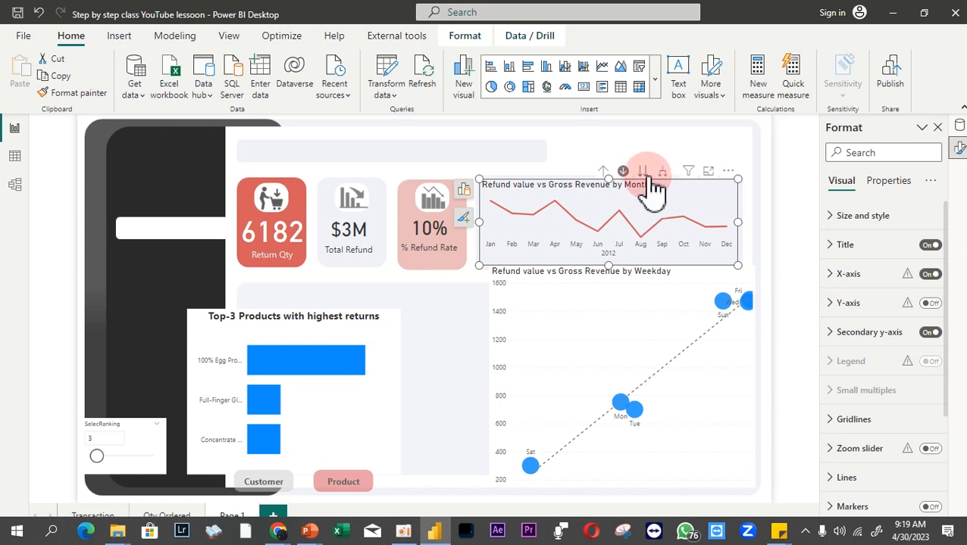
- Drill the Refund value vs Gross Revenue by Month chart up to the yearly level and inspect the 2013 point's tooltip
click(602, 175)
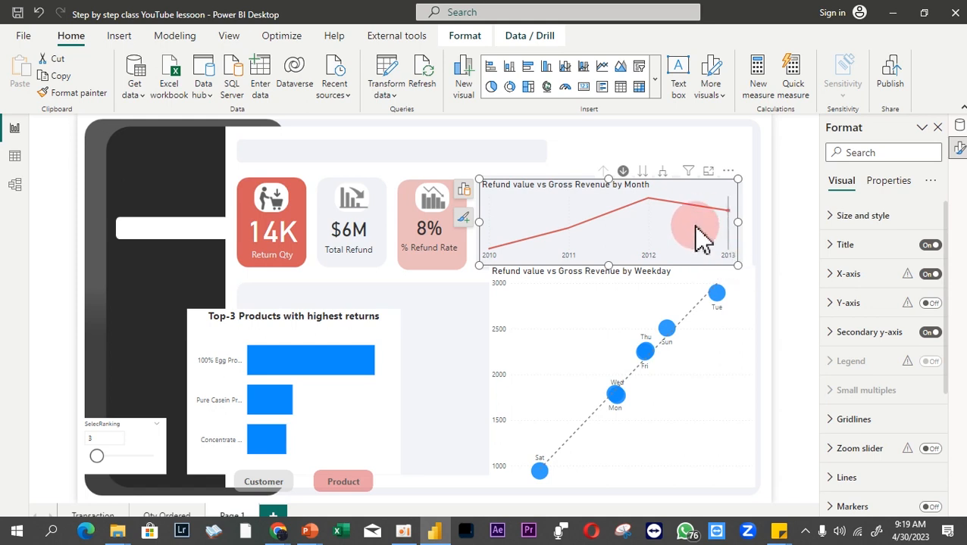
mouse_move(731, 231)
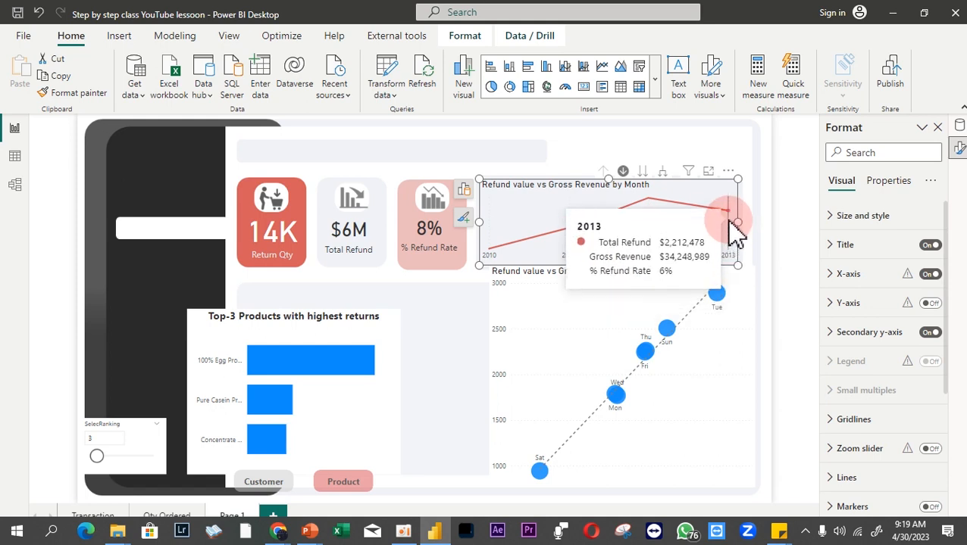
- Drill the Refund value vs Gross Revenue by Month chart down into 2013 and inspect the July point's tooltip
click(729, 222)
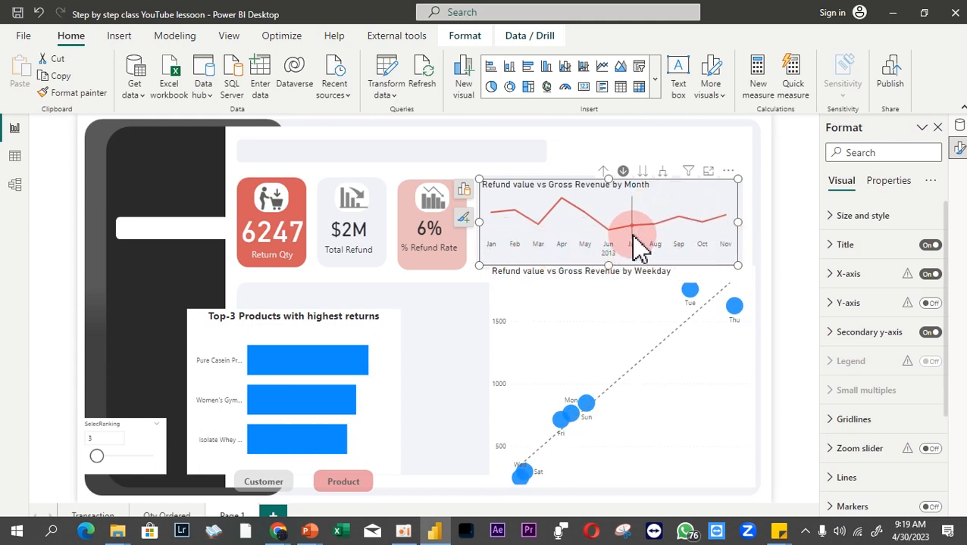
mouse_move(637, 242)
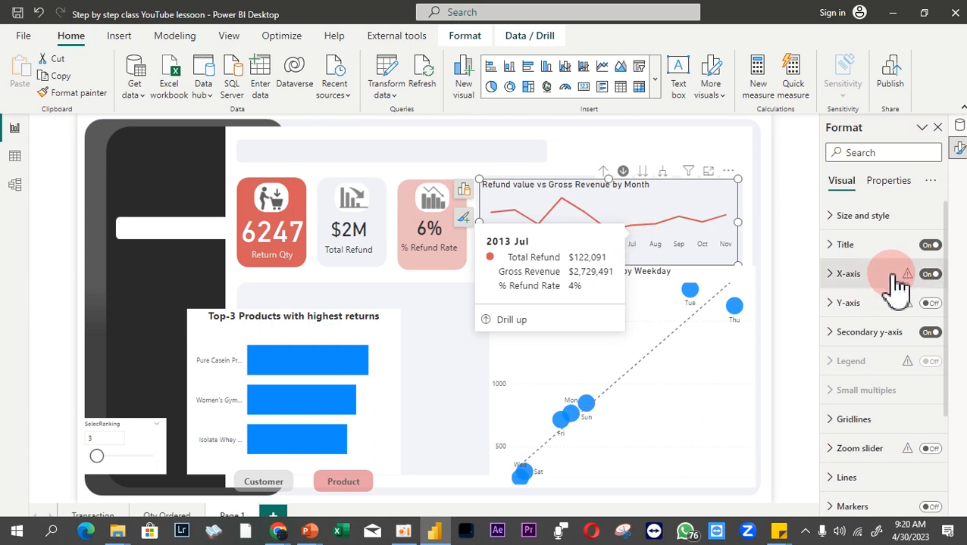
scroll(894, 337, down, 2)
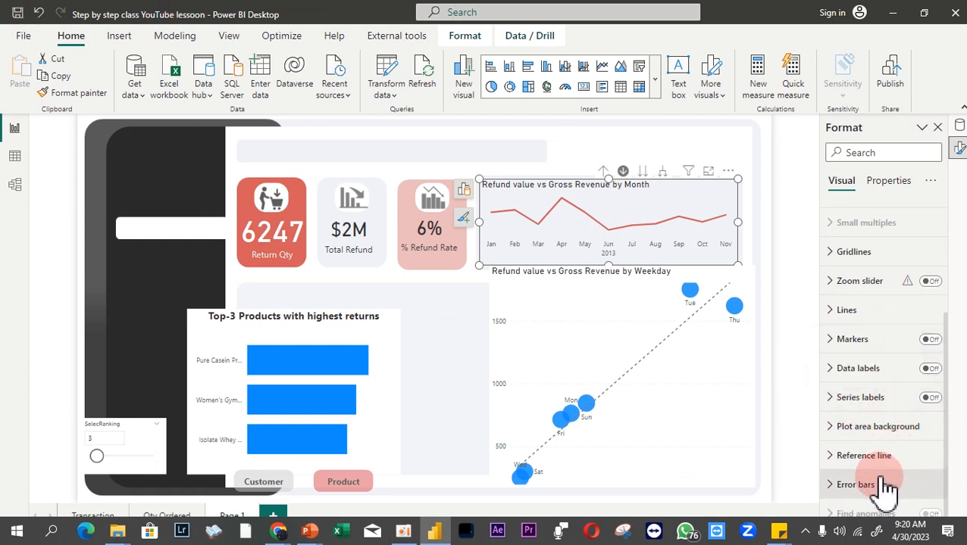
scroll(884, 398, up, 3)
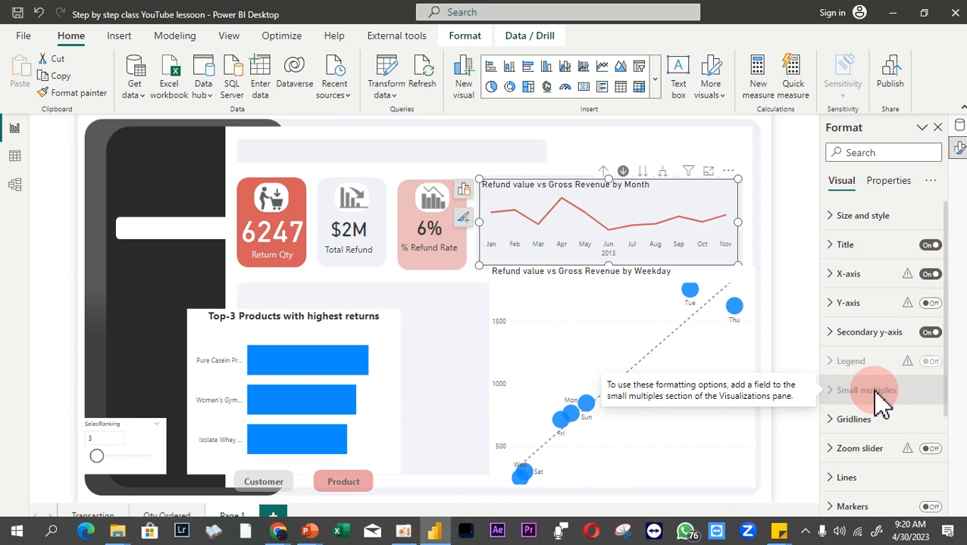
- Turn off the background of the Top-3 Products with highest returns bar chart
click(318, 343)
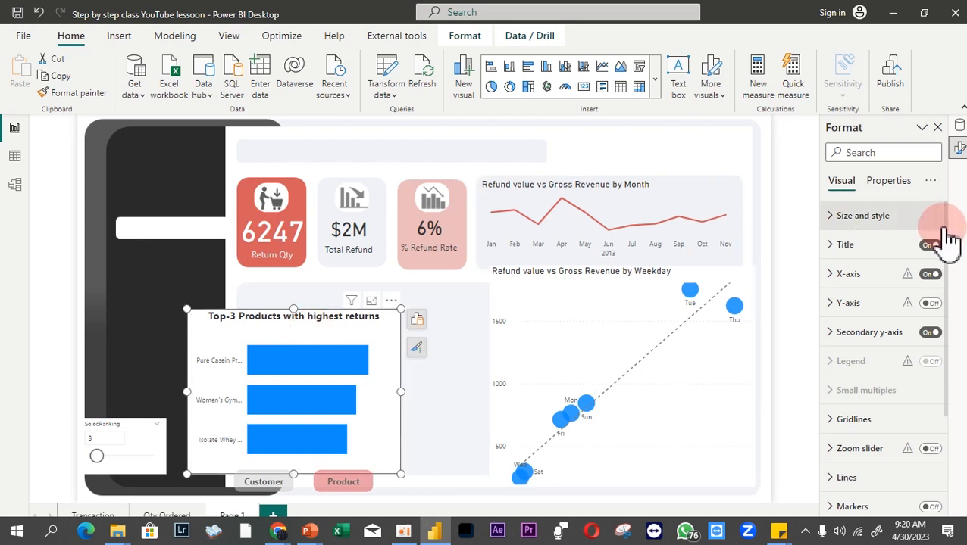
click(893, 219)
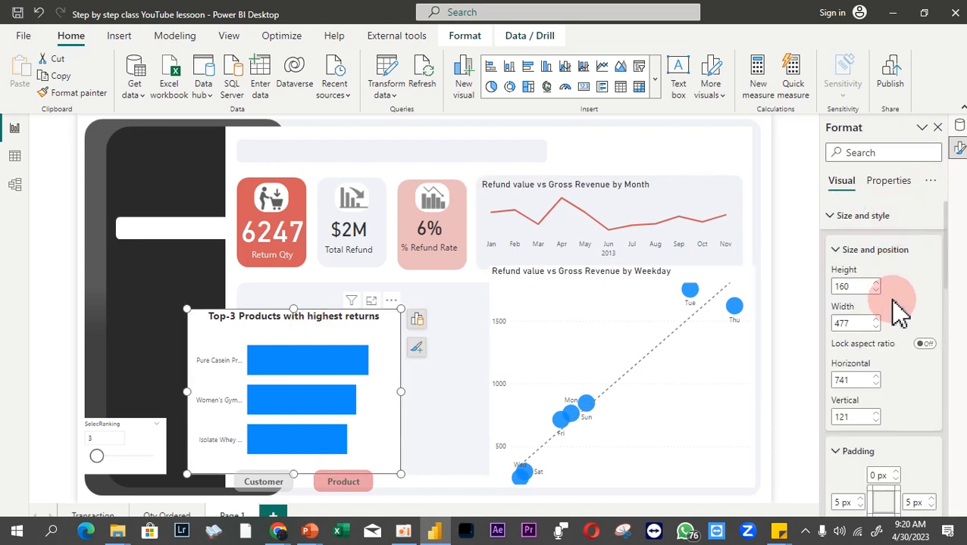
scroll(896, 409, down, 4)
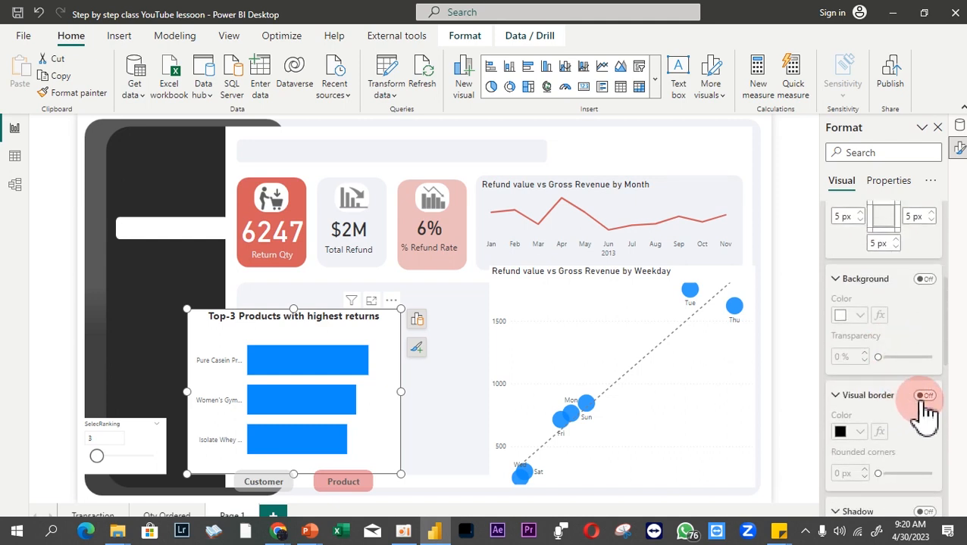
click(927, 280)
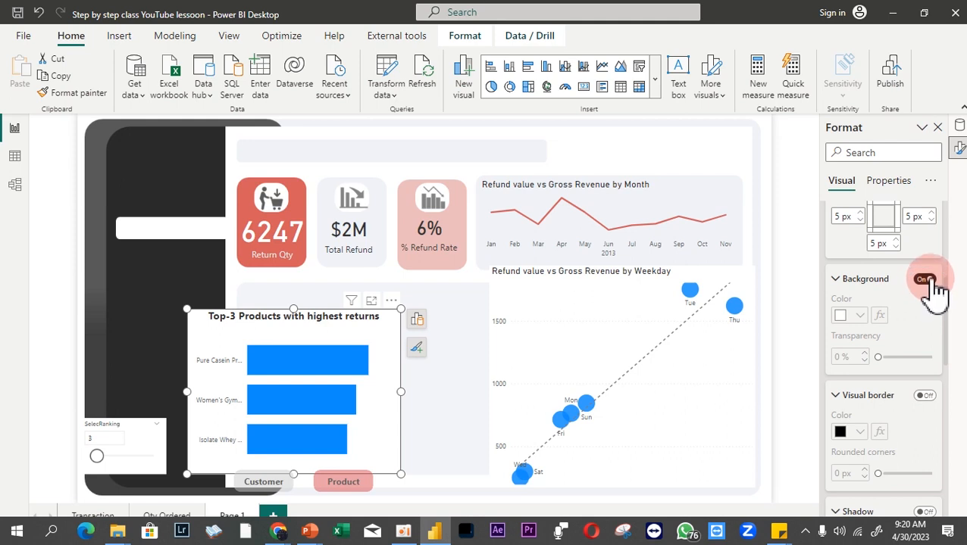
click(926, 280)
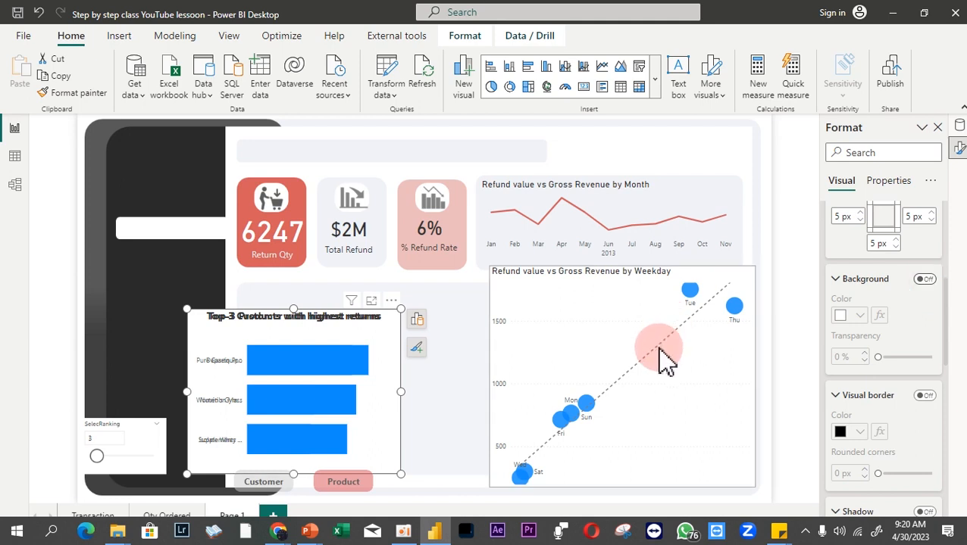
- Switch to the Customer view and turn off the background of the Top-3 Customer with highest returns chart
ctrl+click(271, 490)
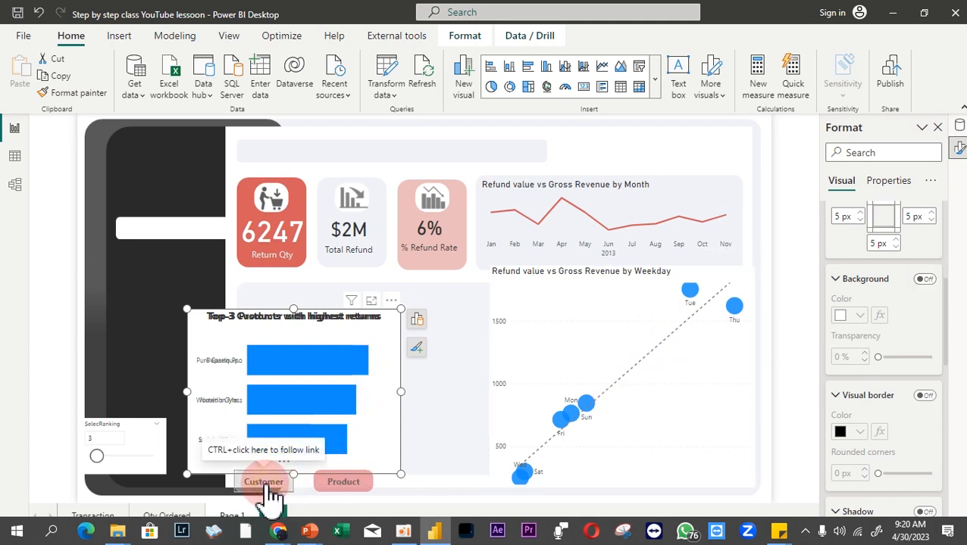
click(377, 331)
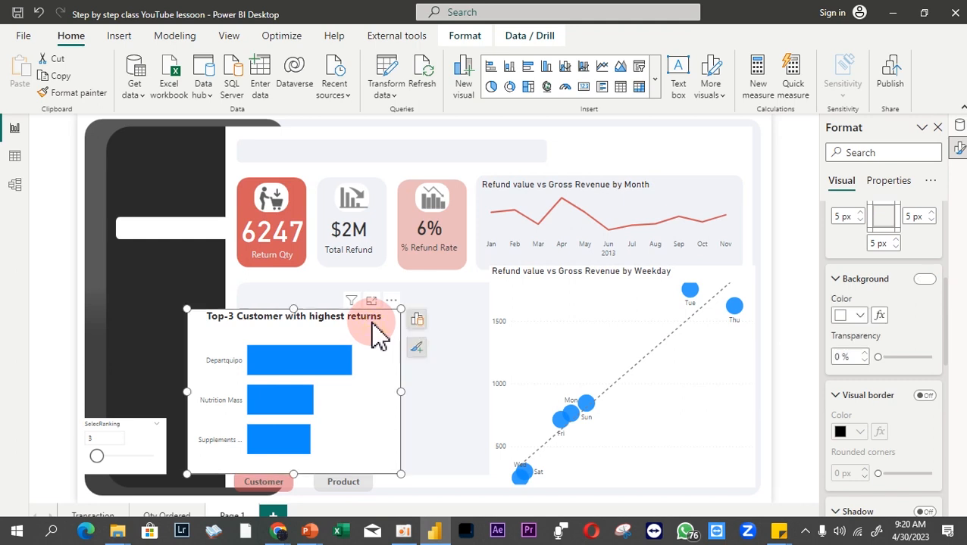
click(925, 279)
click(926, 280)
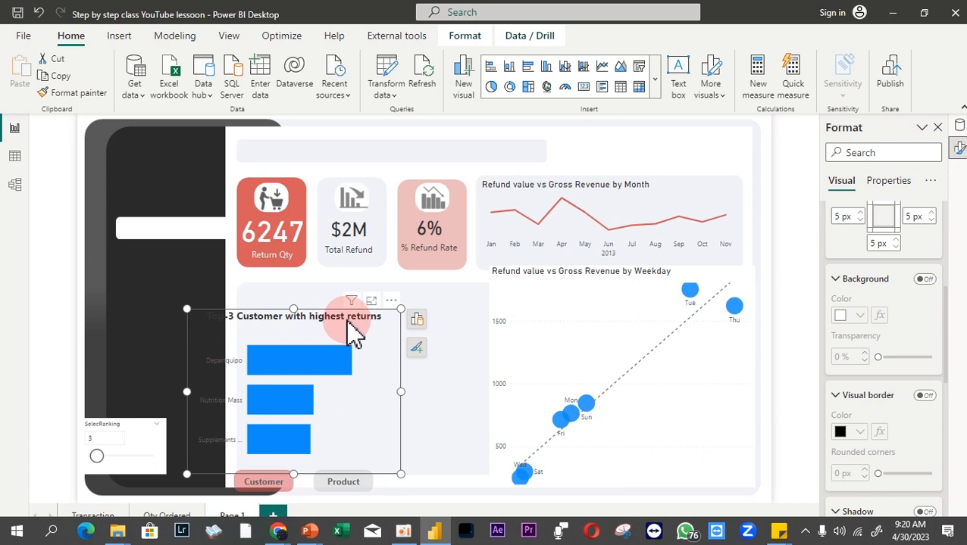
- Move and widen the Top-3 Customer chart to about 447 wide so it fits the grey tile below the cards
drag(356, 327, 405, 318)
drag(455, 377, 489, 375)
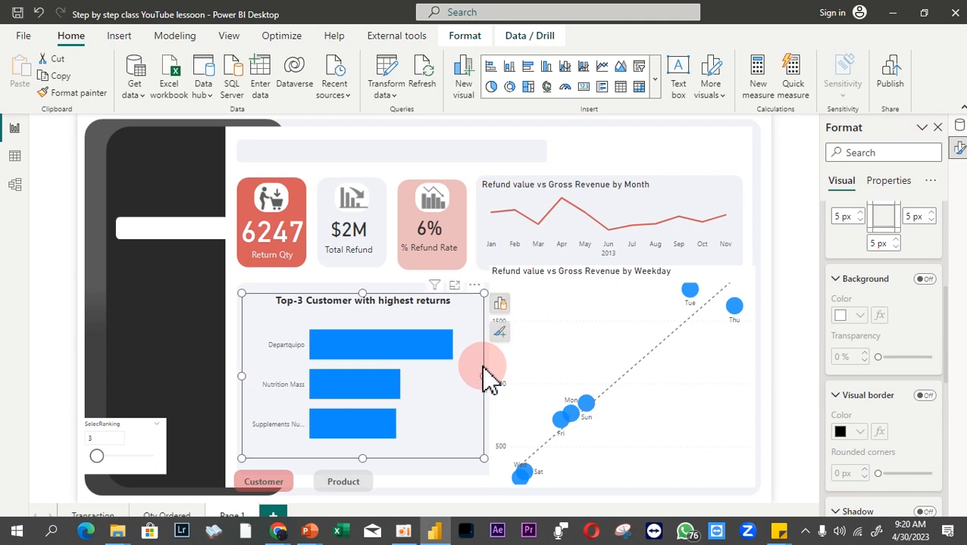
scroll(915, 331, up, 3)
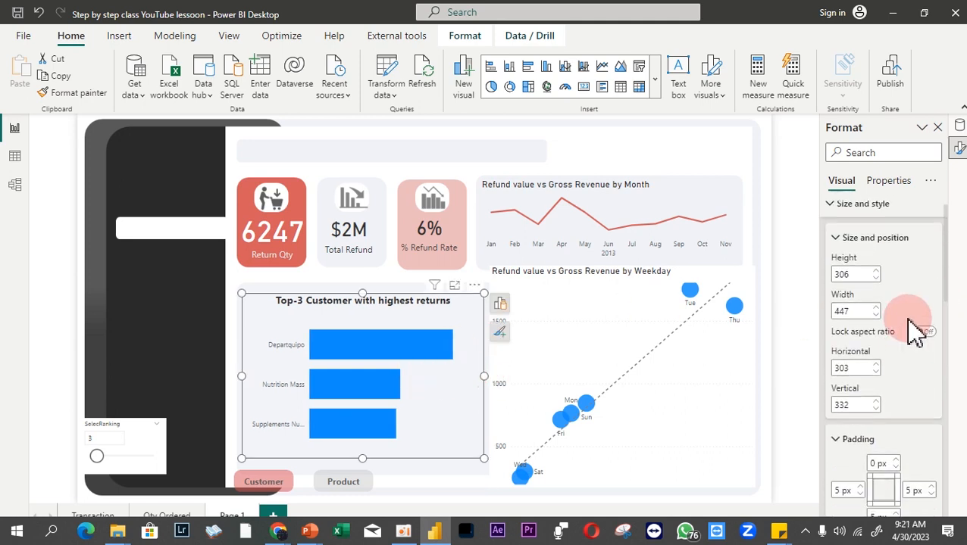
click(857, 217)
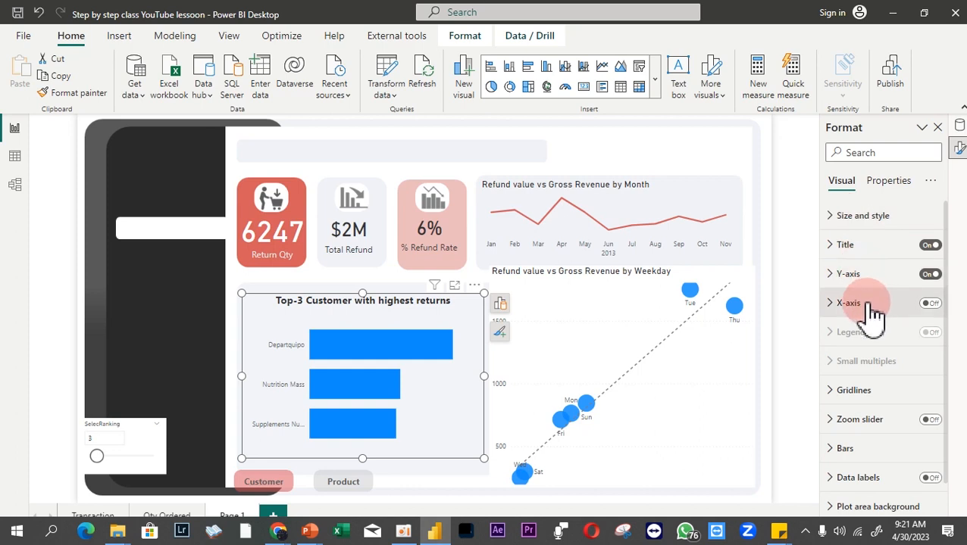
- Set the Top-3 Customer chart's default bar colour to a Gradient format style with #D45C5C for the highest value
click(852, 452)
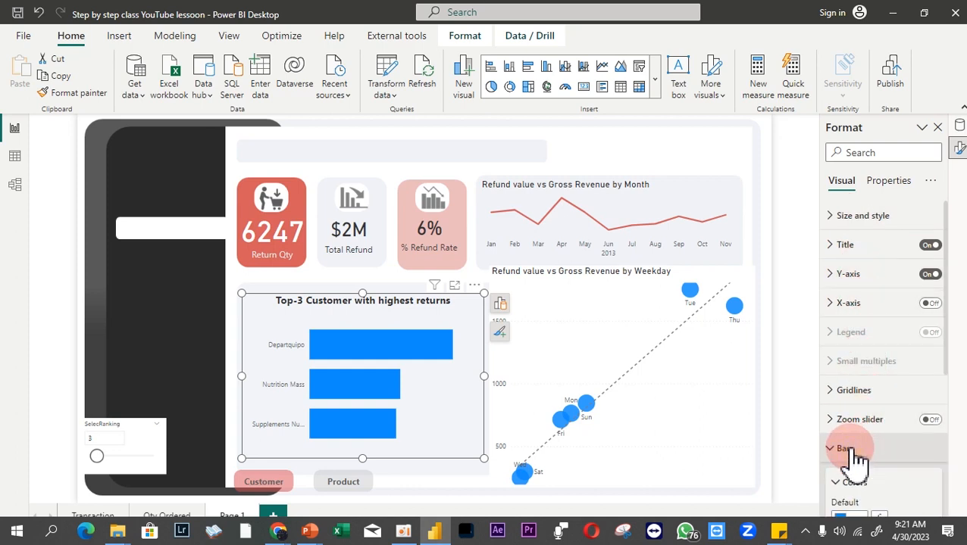
scroll(857, 459, down, 5)
click(880, 233)
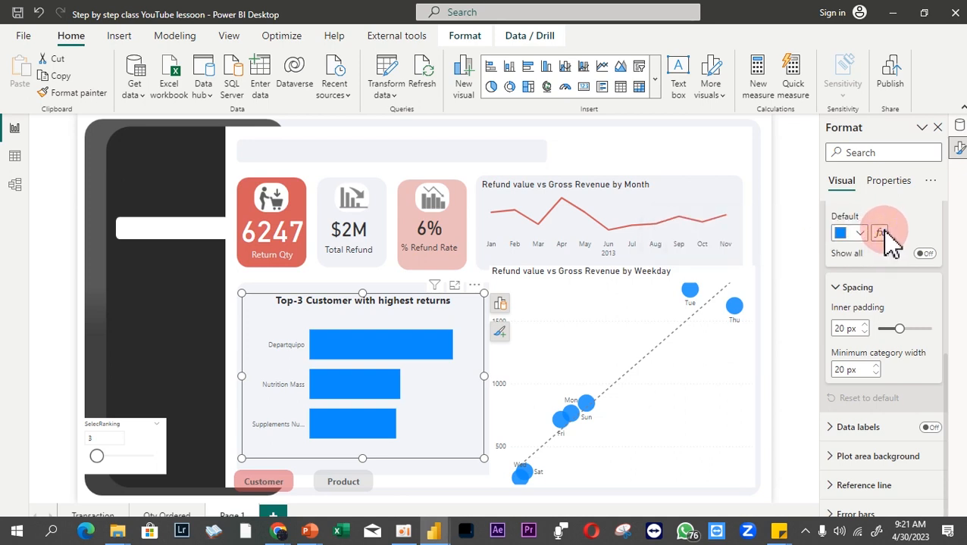
click(883, 232)
click(307, 115)
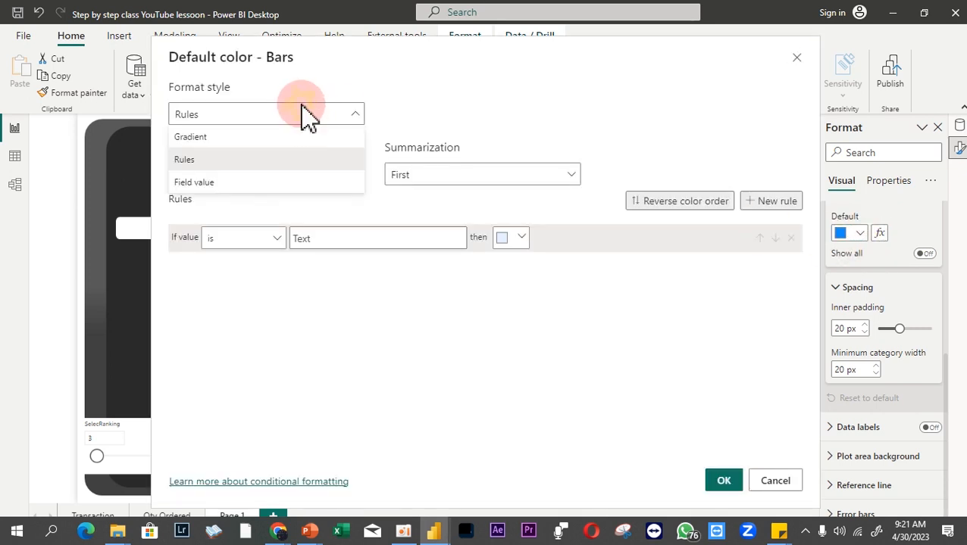
click(225, 137)
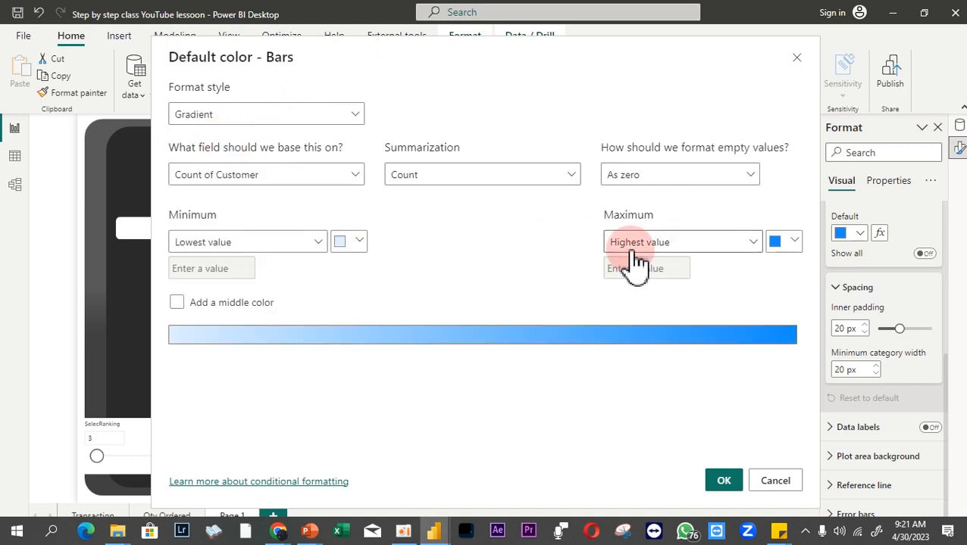
click(793, 242)
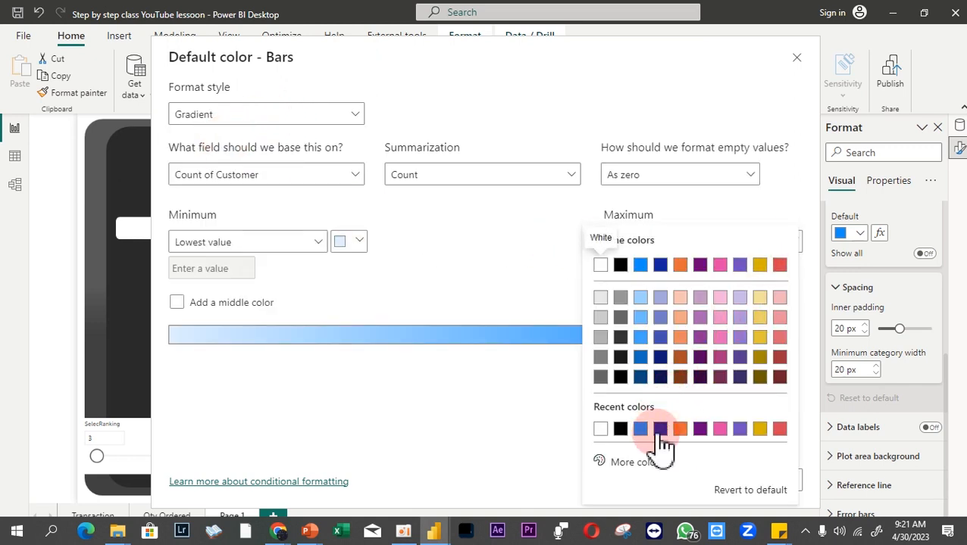
click(644, 463)
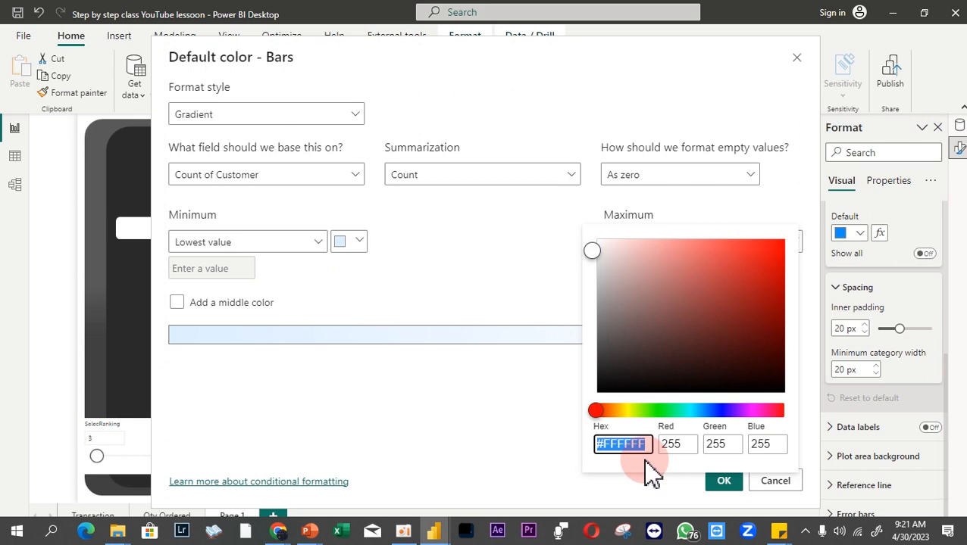
text(#D45C5C)
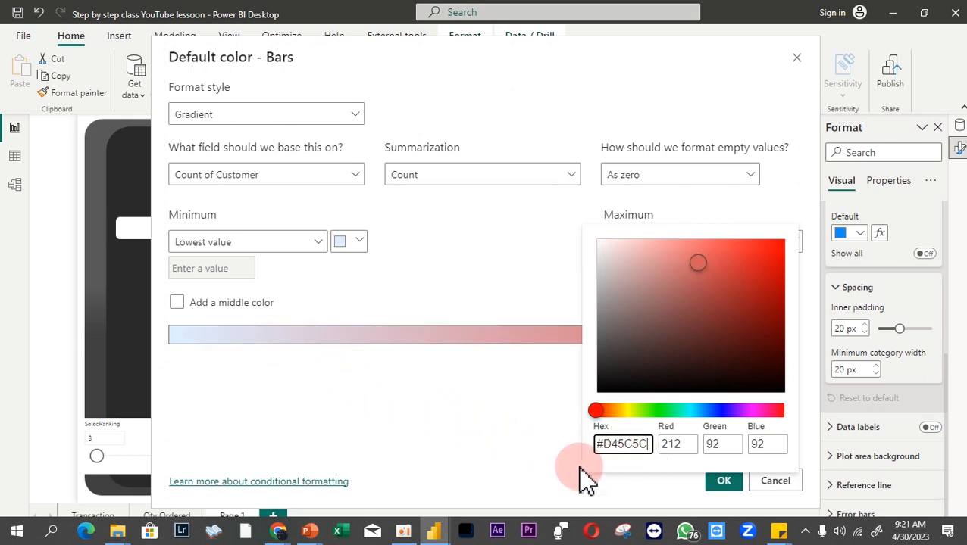
click(513, 446)
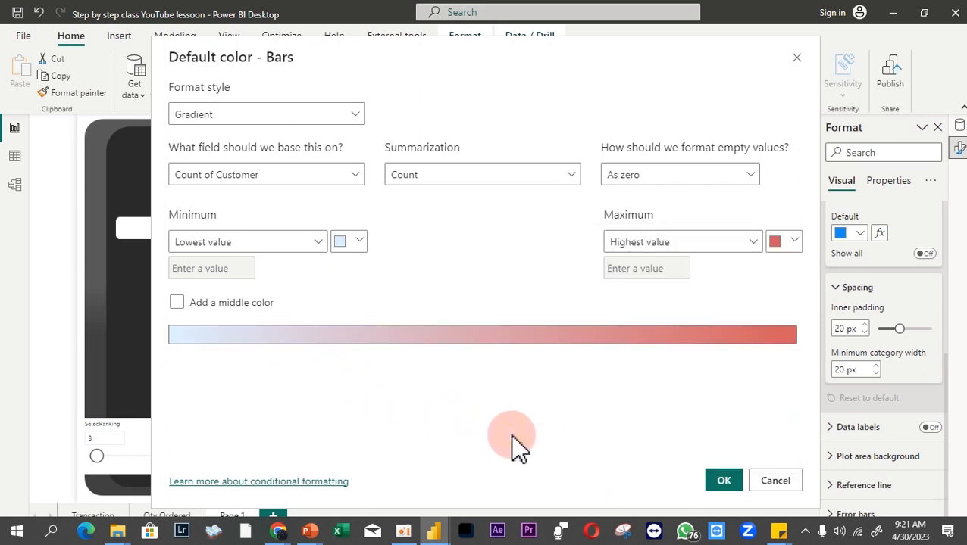
- Base the bar colour gradient on the Ranking by Customer measure and apply it
click(283, 182)
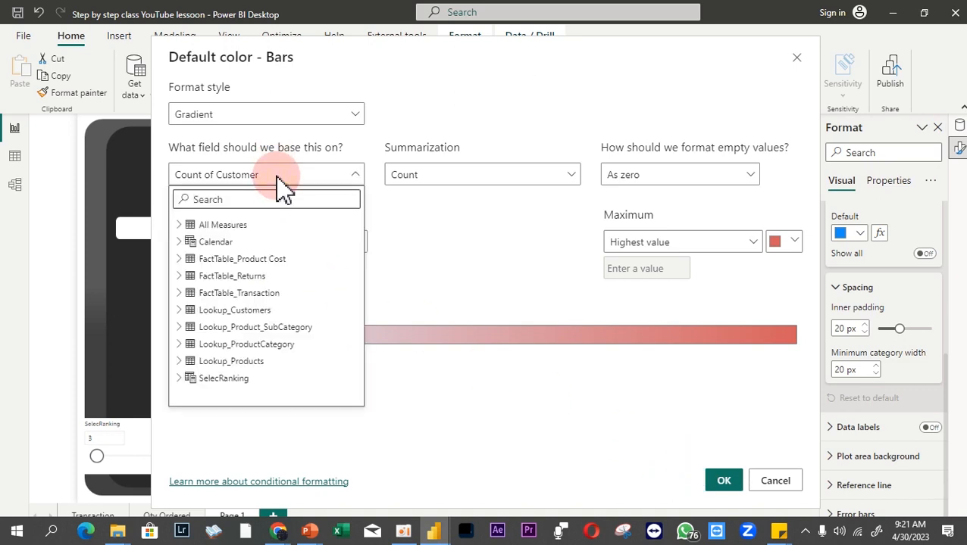
click(182, 226)
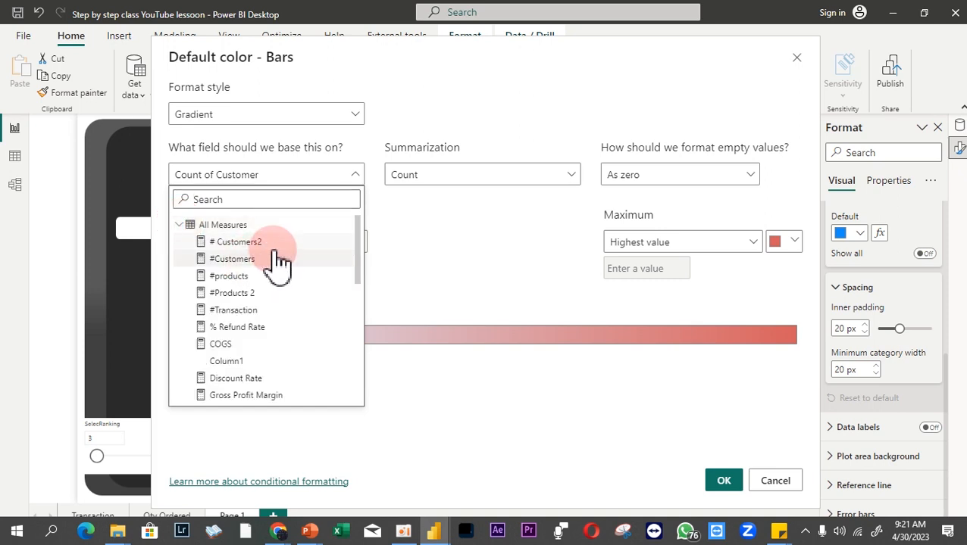
scroll(285, 275, down, 3)
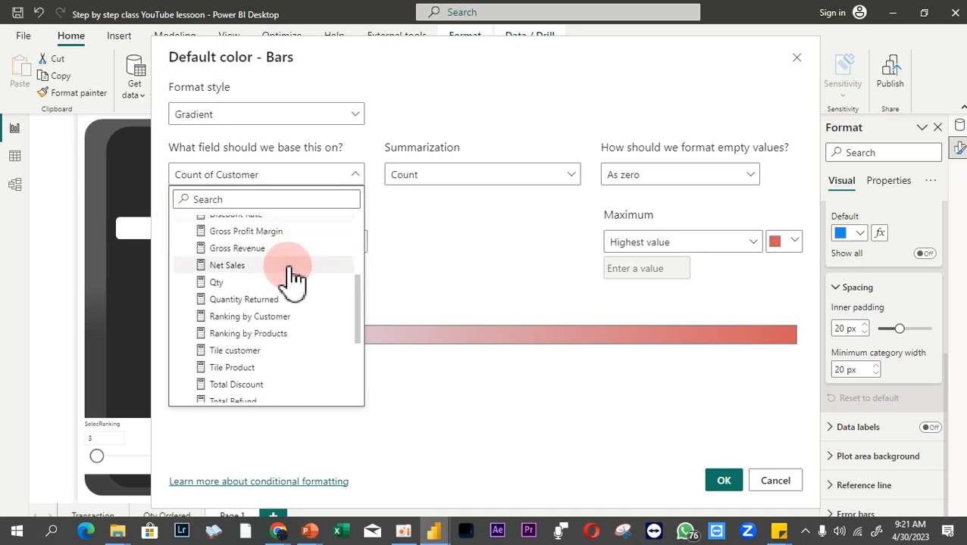
click(238, 318)
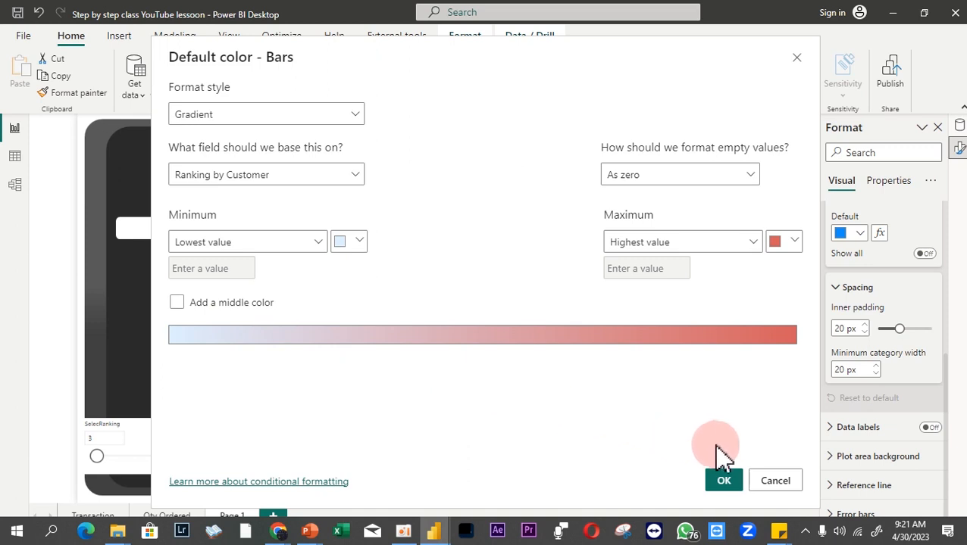
click(723, 481)
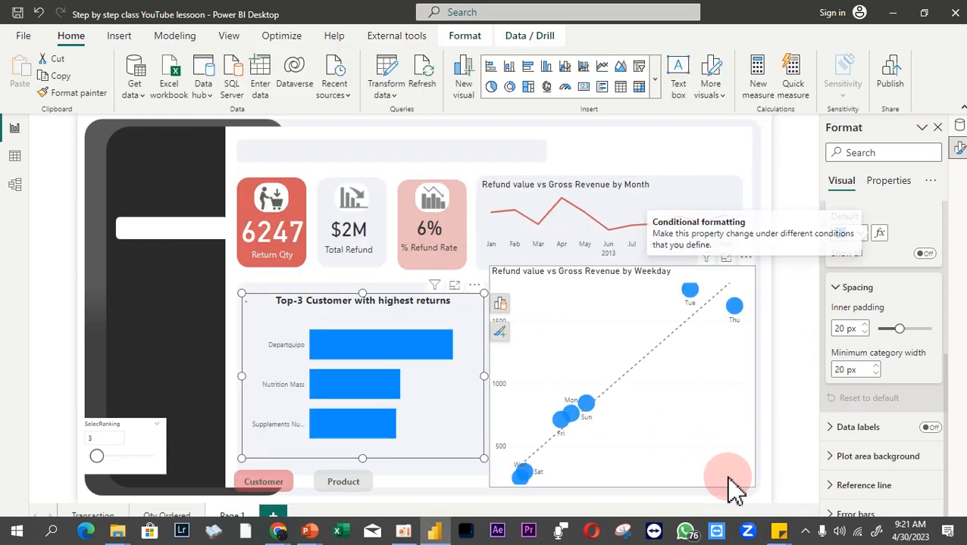
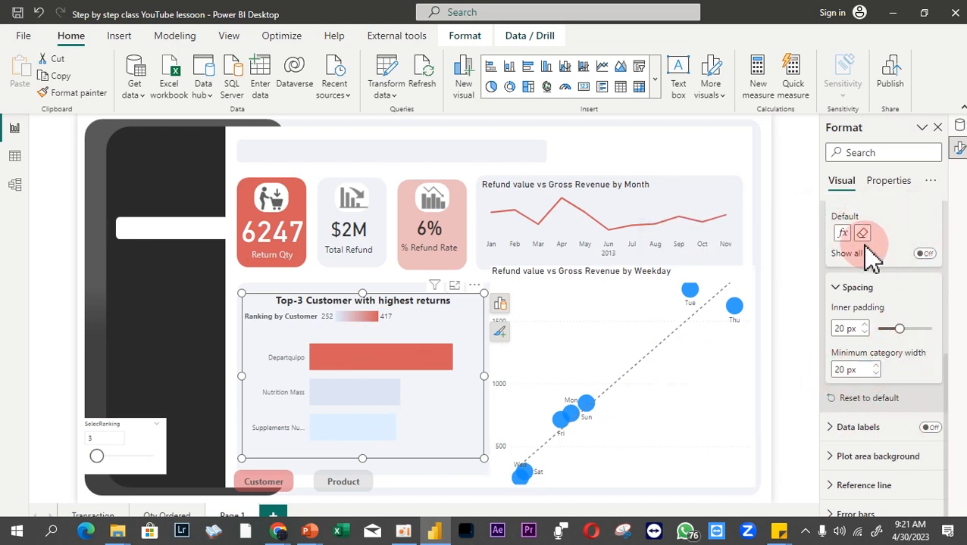
- Change the bar gradient's lowest-value colour to light pink #E5C5C5 and apply it
click(841, 233)
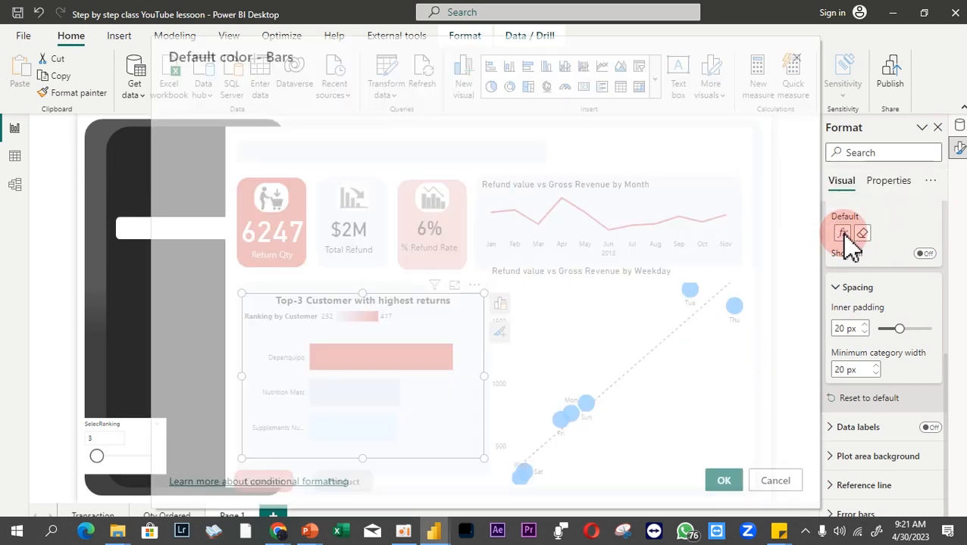
click(356, 243)
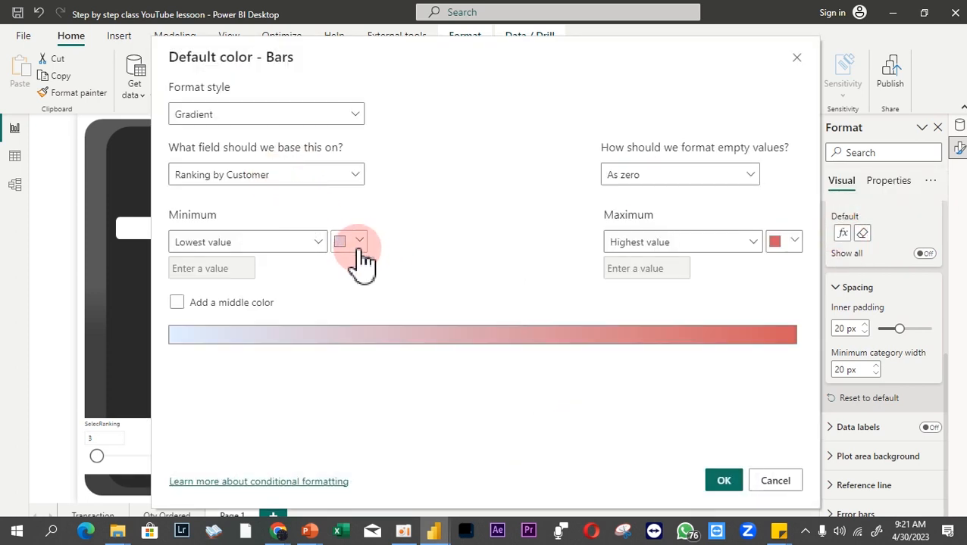
click(388, 462)
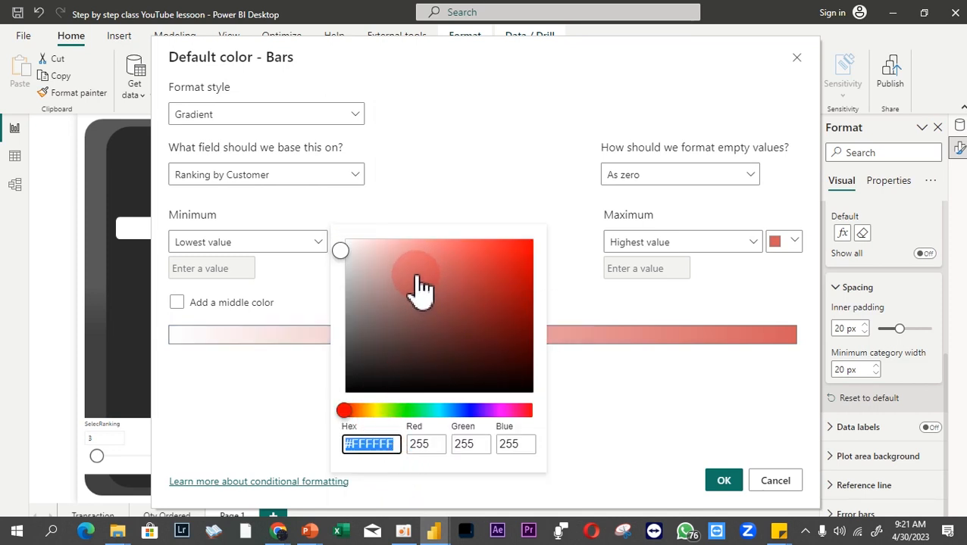
click(396, 268)
mouse_move(394, 266)
mouse_down()
mouse_move(389, 325)
mouse_move(392, 260)
mouse_move(371, 251)
mouse_up()
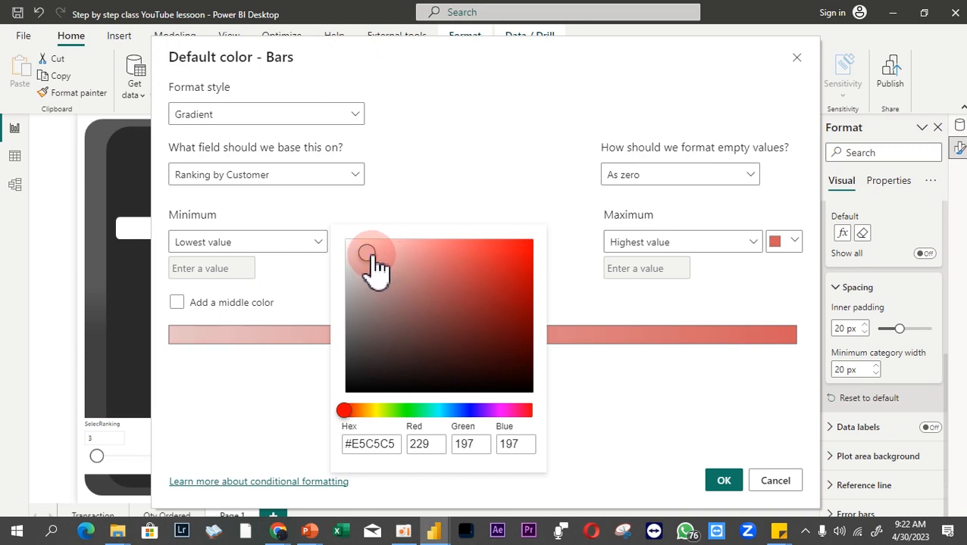
click(725, 483)
click(726, 484)
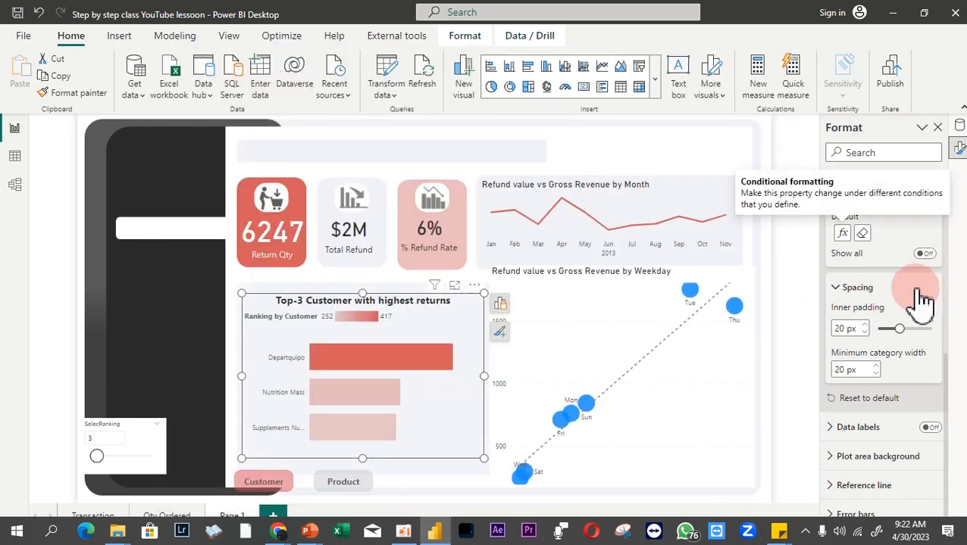
- Turn off the legend of the Top-3 Customer with highest returns chart
scroll(920, 303, up, 5)
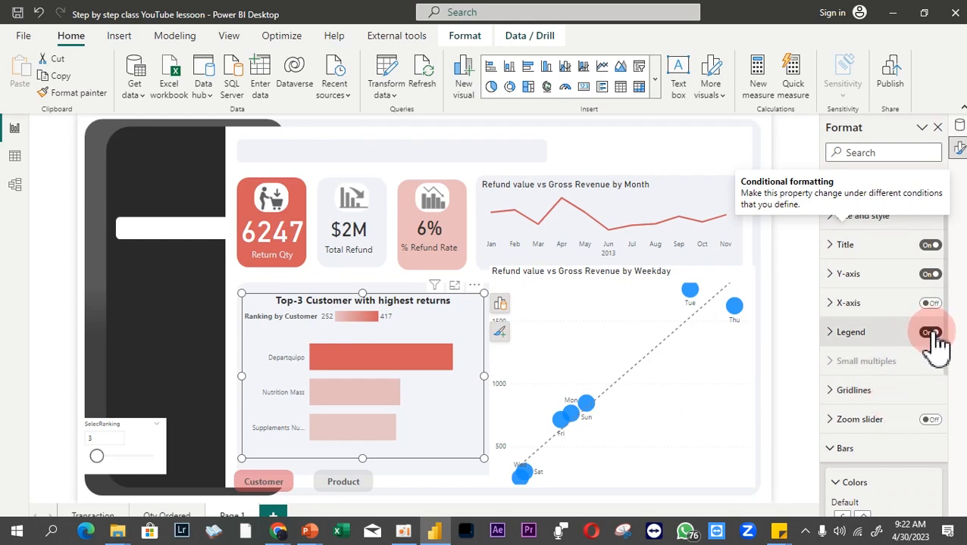
click(932, 333)
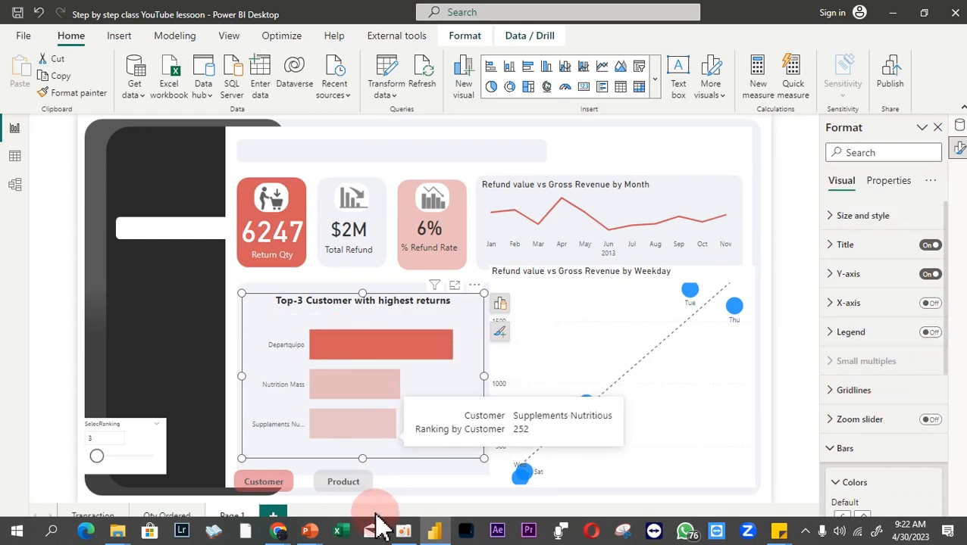
- Test the Product button below the chart and examine how the product and customer charts switch
click(344, 486)
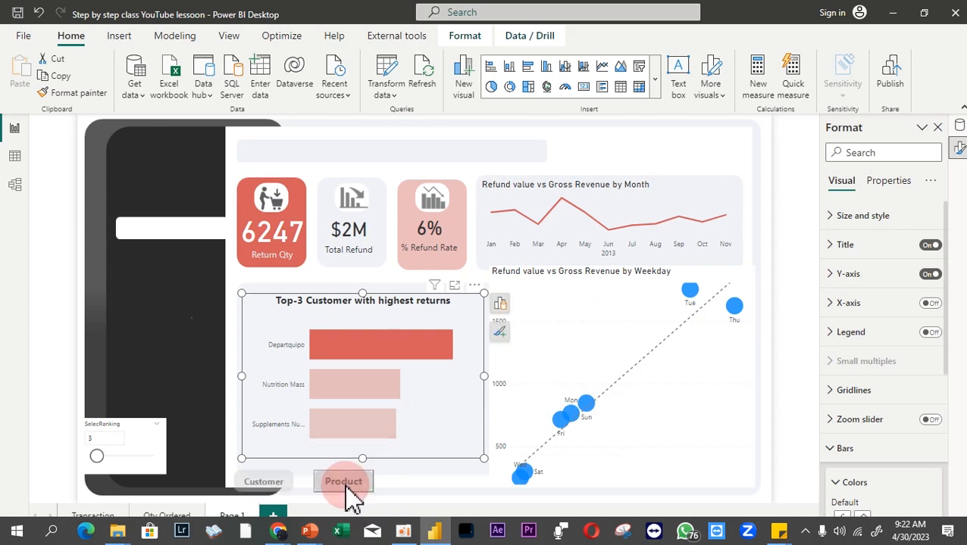
ctrl+click(344, 483)
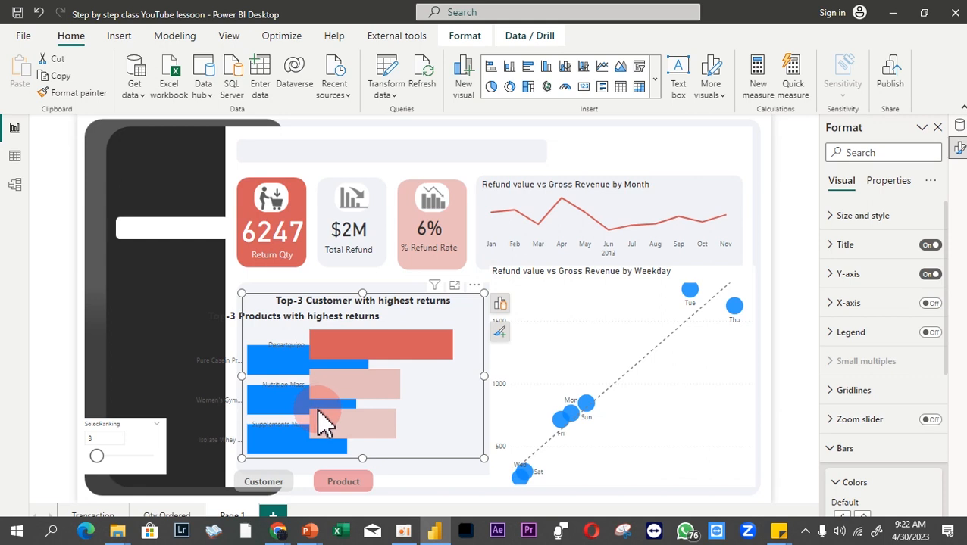
mouse_move(324, 425)
mouse_move(431, 534)
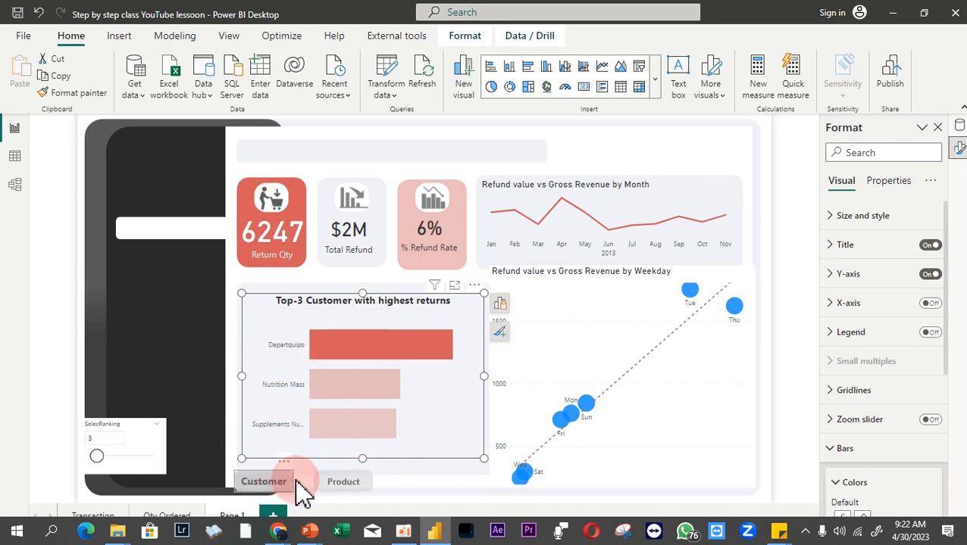
ctrl+click(345, 482)
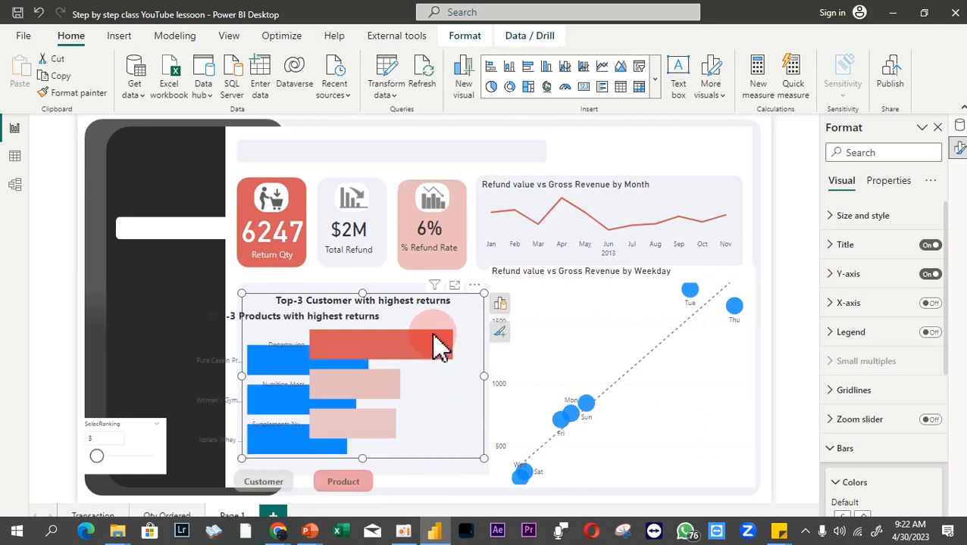
mouse_move(439, 347)
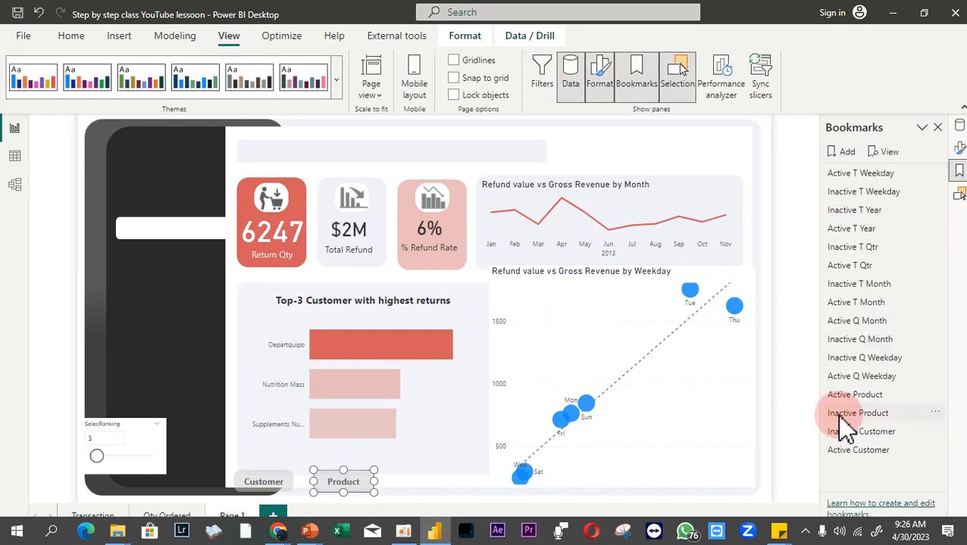
- Check the Inactive Product and Active Product bookmarks, and delete the Active Product bookmark
click(841, 414)
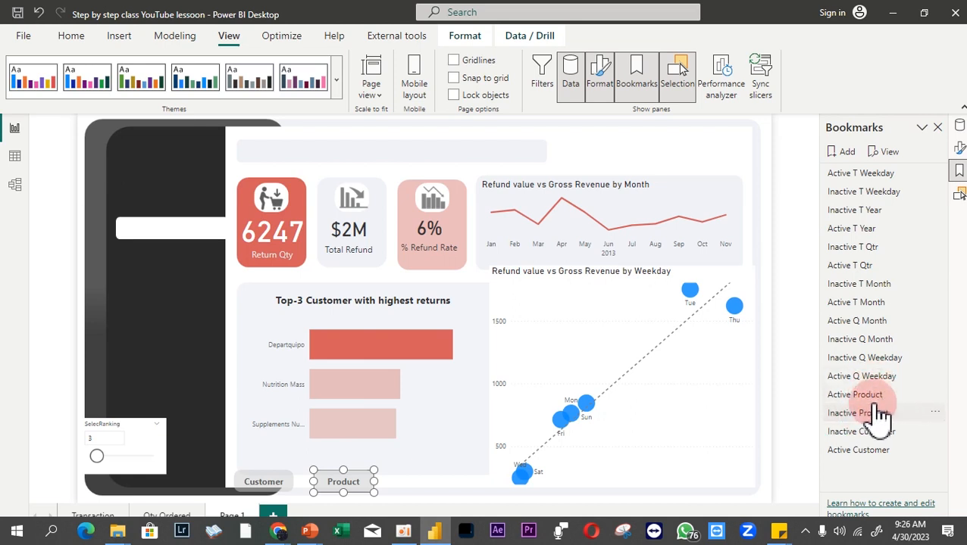
click(870, 400)
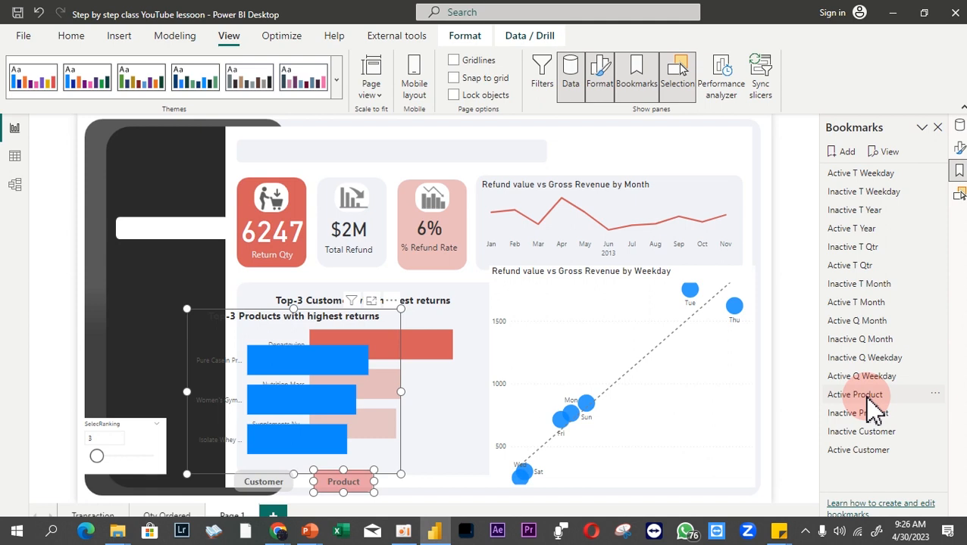
click(936, 400)
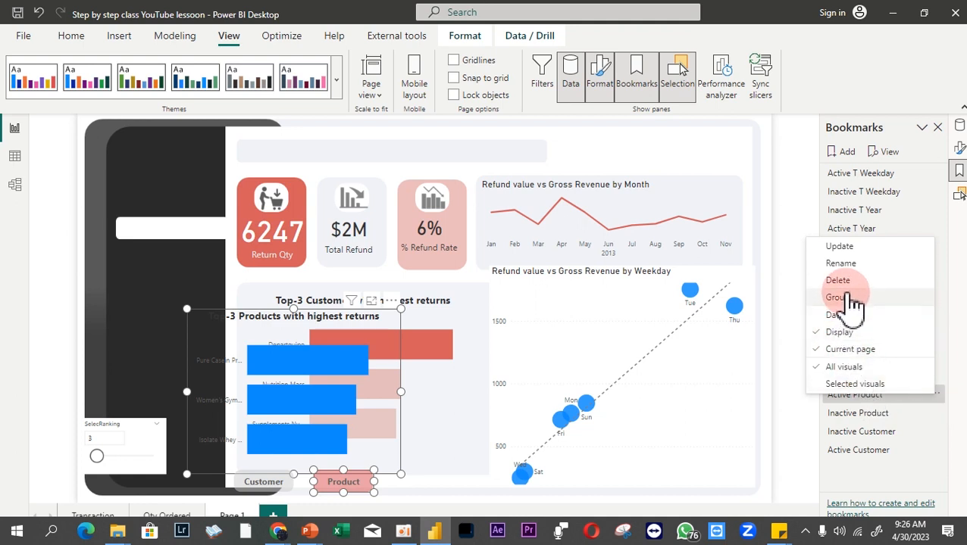
click(837, 280)
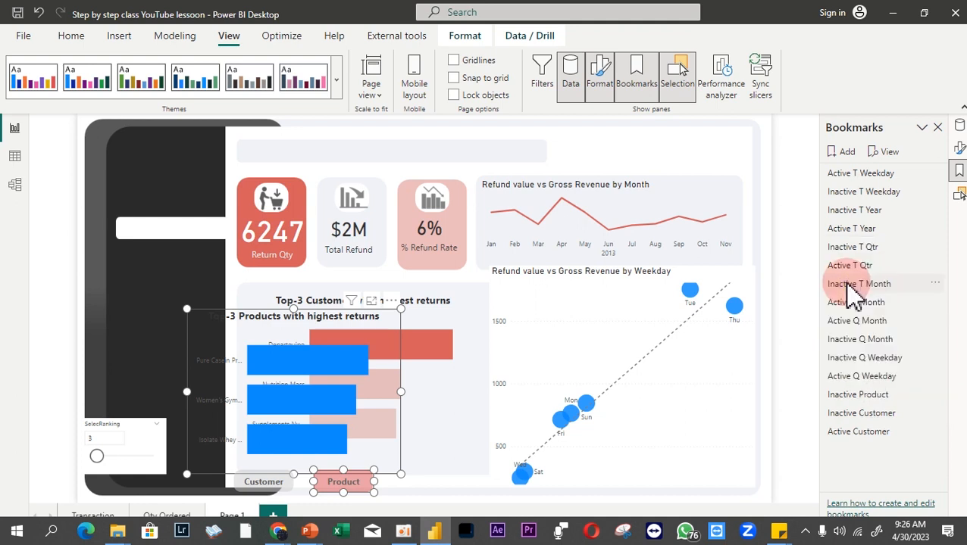
- Hide the Top-3 Customer chart and add a new bookmark of this view named Active Product
click(959, 196)
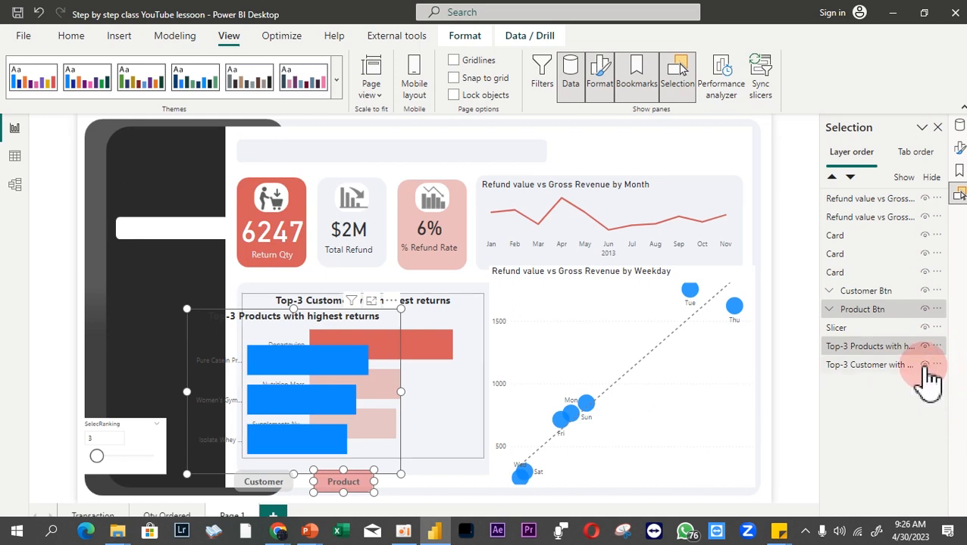
click(924, 366)
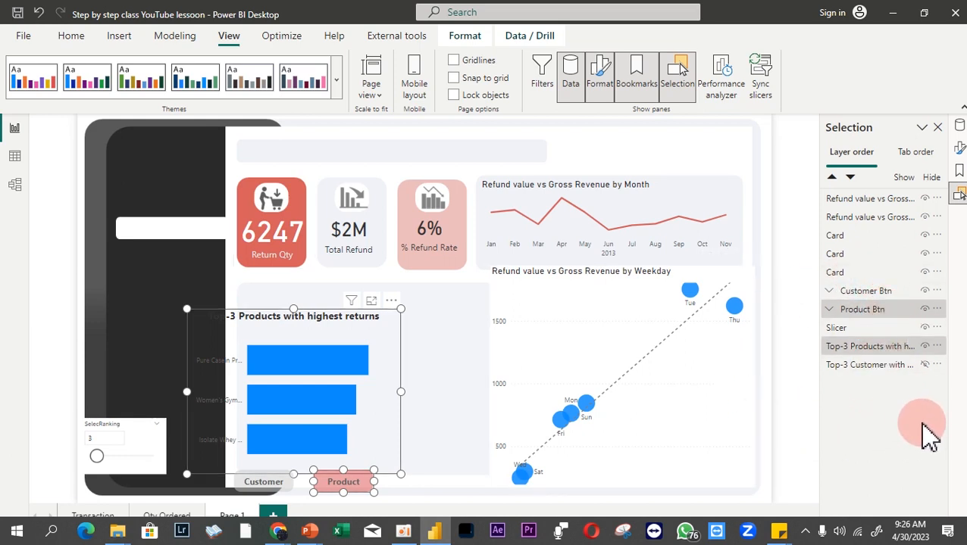
click(959, 170)
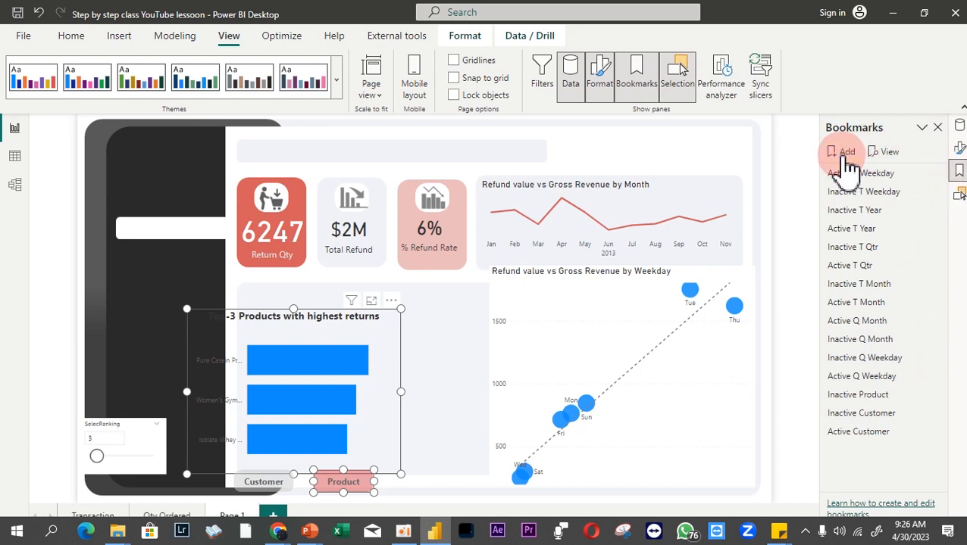
click(842, 152)
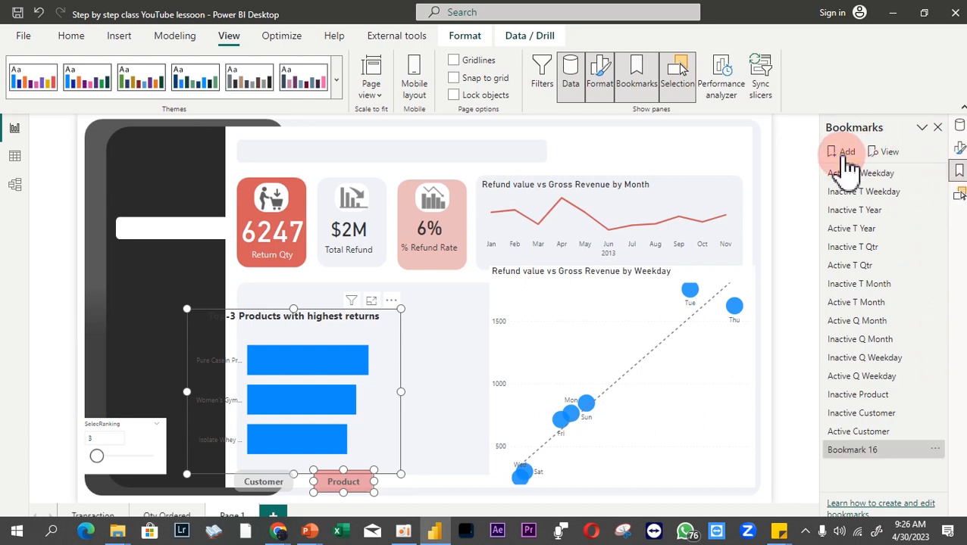
double_click(853, 451)
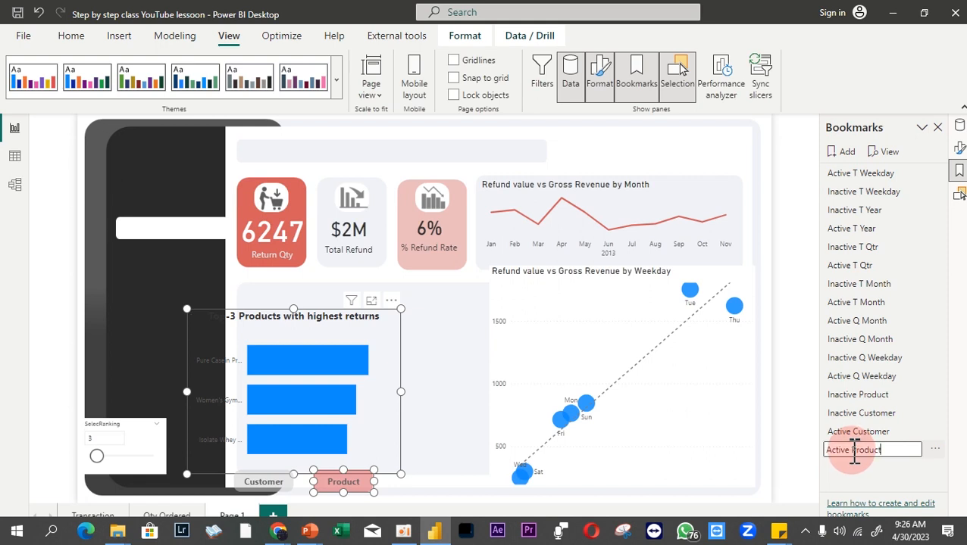
- Exclude Data from the Active Product bookmark, update it, and test it against the Inactive Product bookmark
click(937, 450)
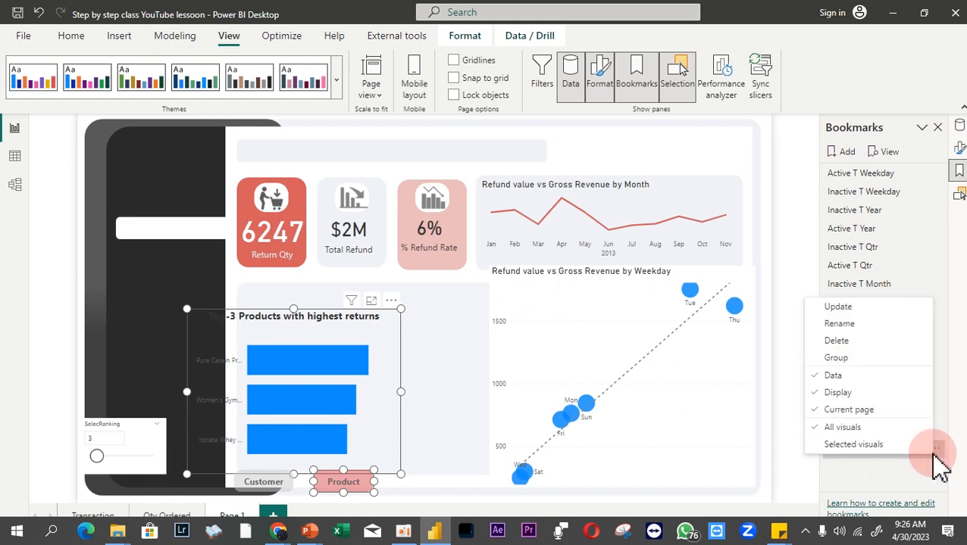
click(847, 376)
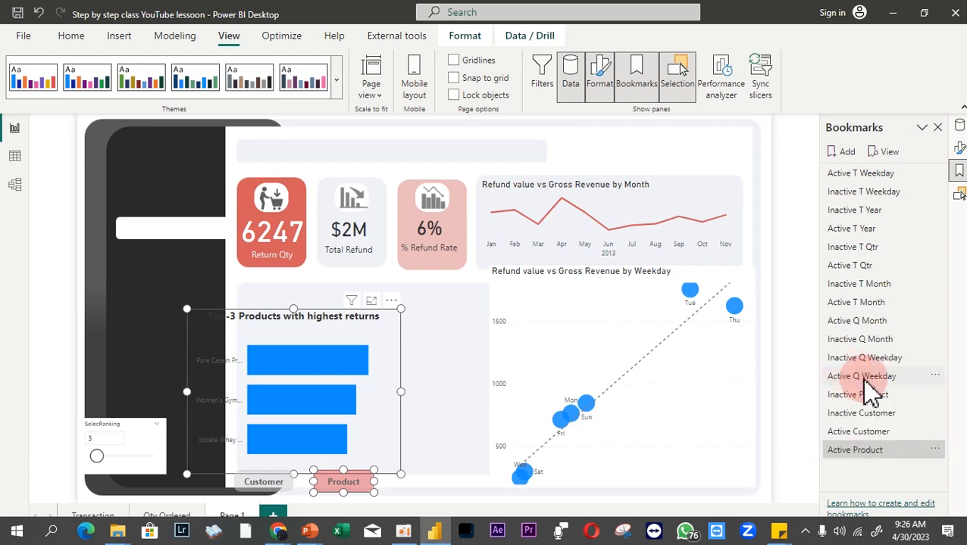
click(936, 450)
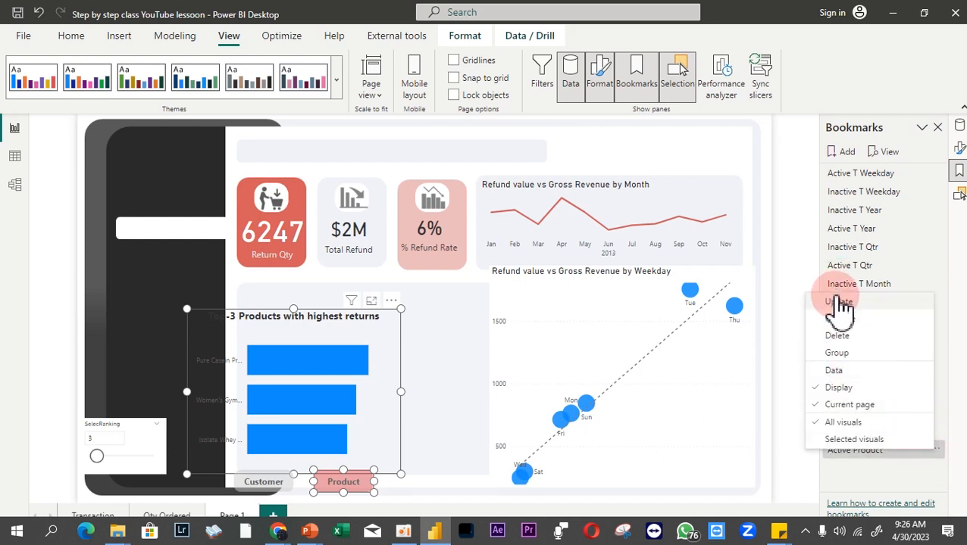
click(839, 304)
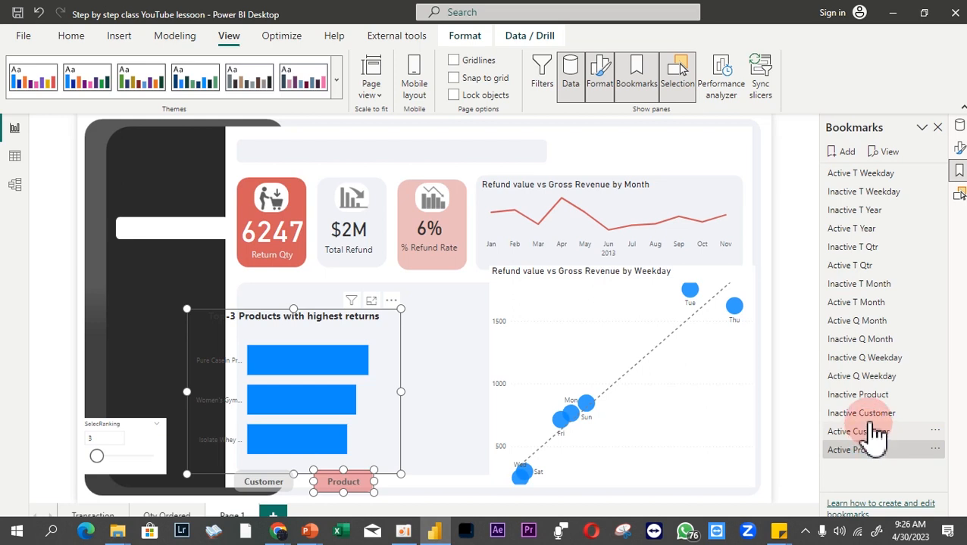
click(865, 397)
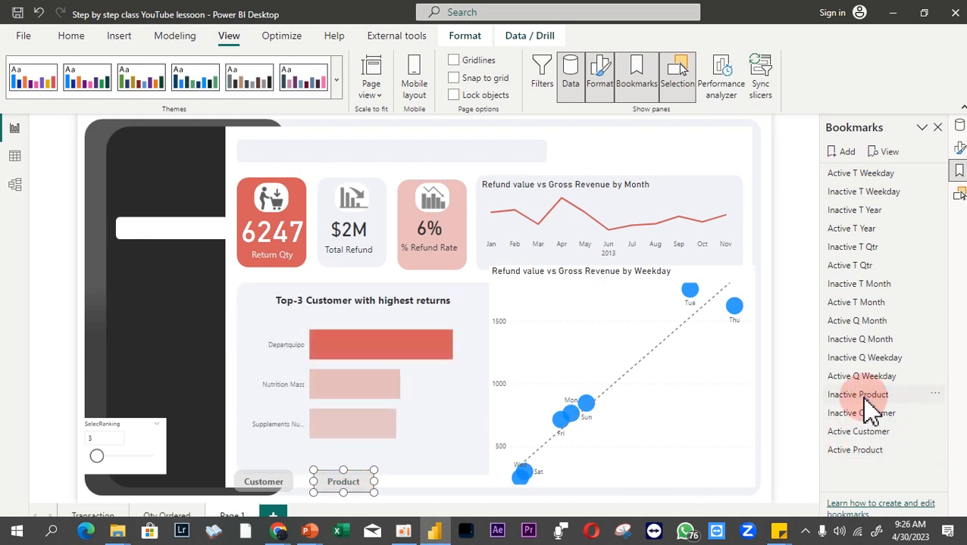
click(869, 453)
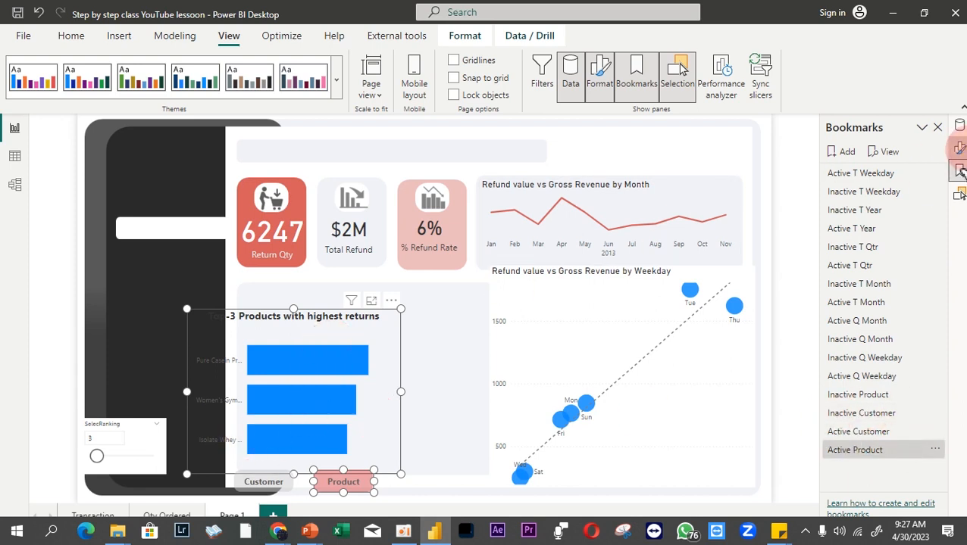
- Set conditional formatting for the Top-3 Products chart's default bar colour, using a Gradient based on the Ranking by Products measure
click(959, 149)
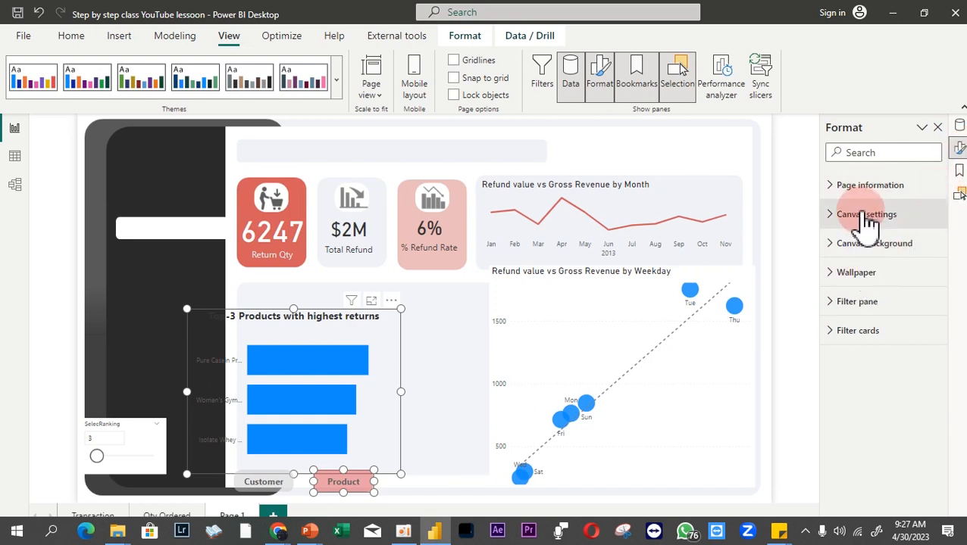
click(326, 345)
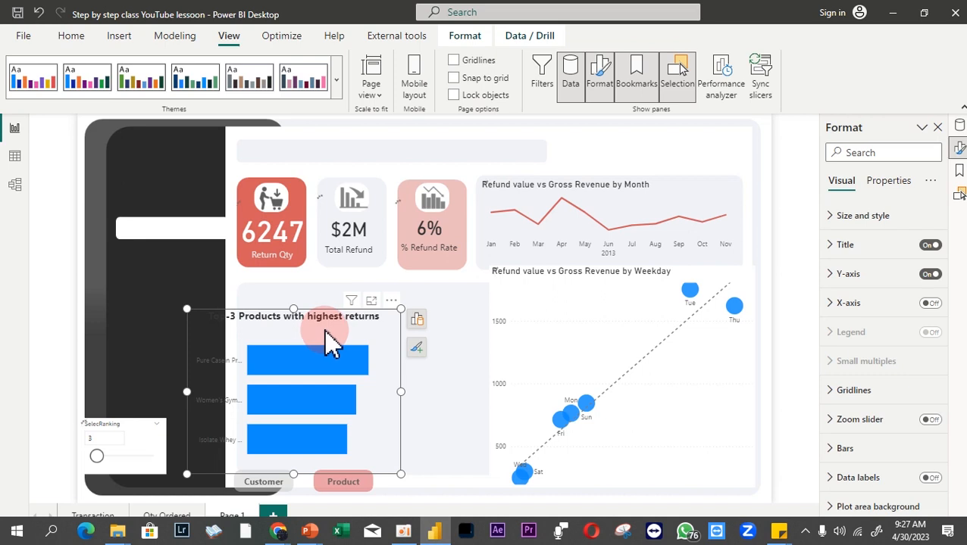
click(862, 450)
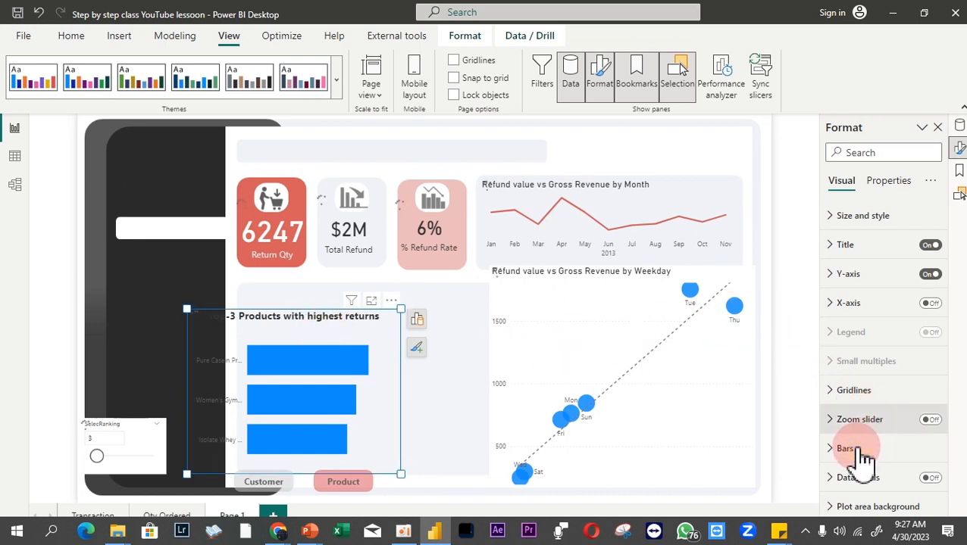
click(868, 512)
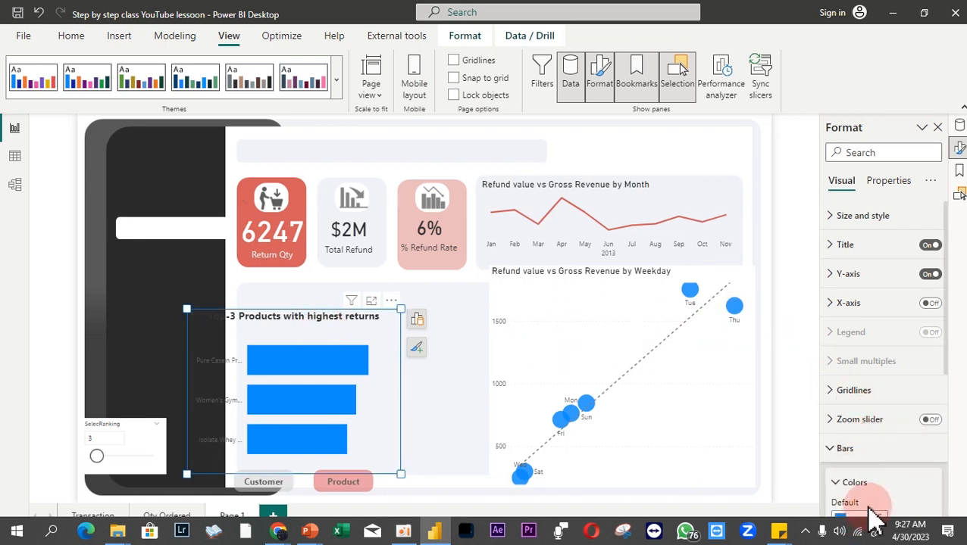
scroll(936, 382, down, 5)
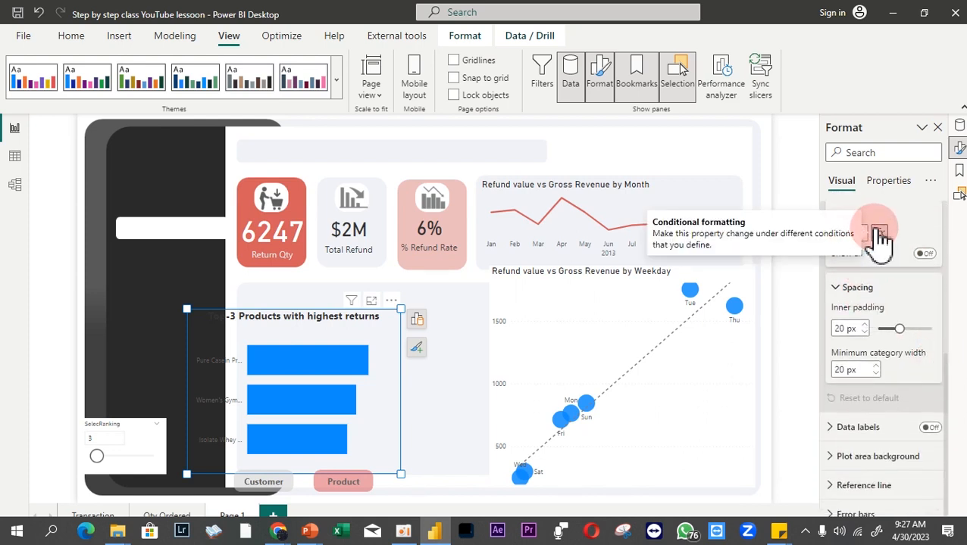
click(878, 235)
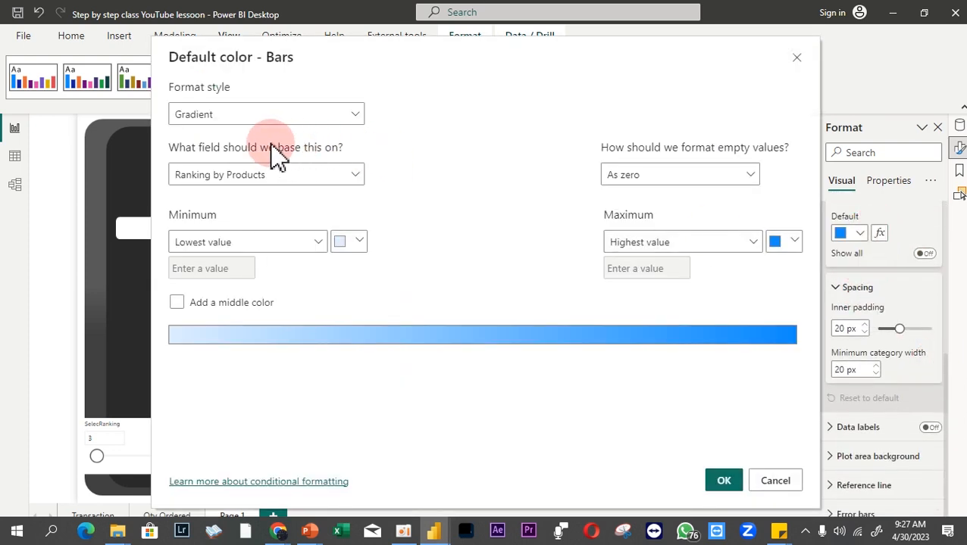
click(257, 125)
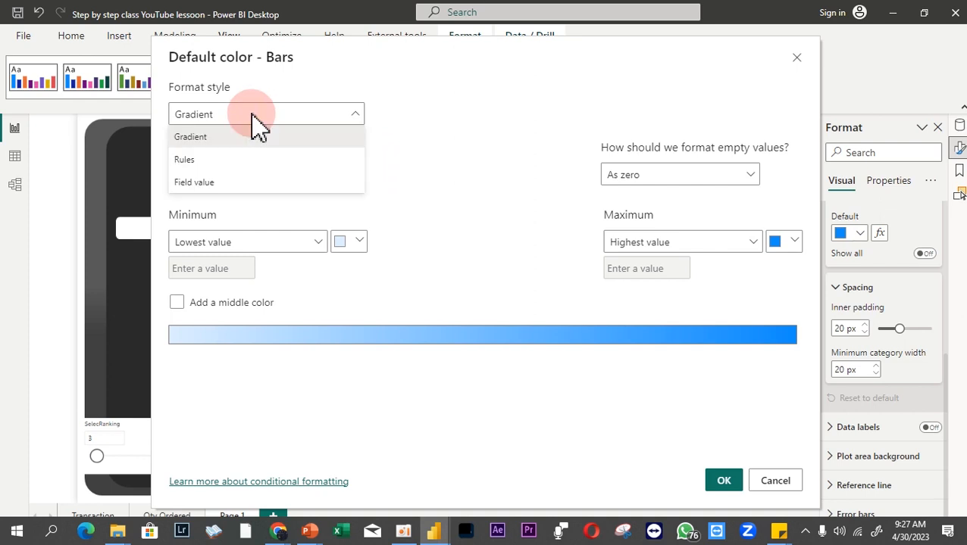
click(423, 167)
click(282, 175)
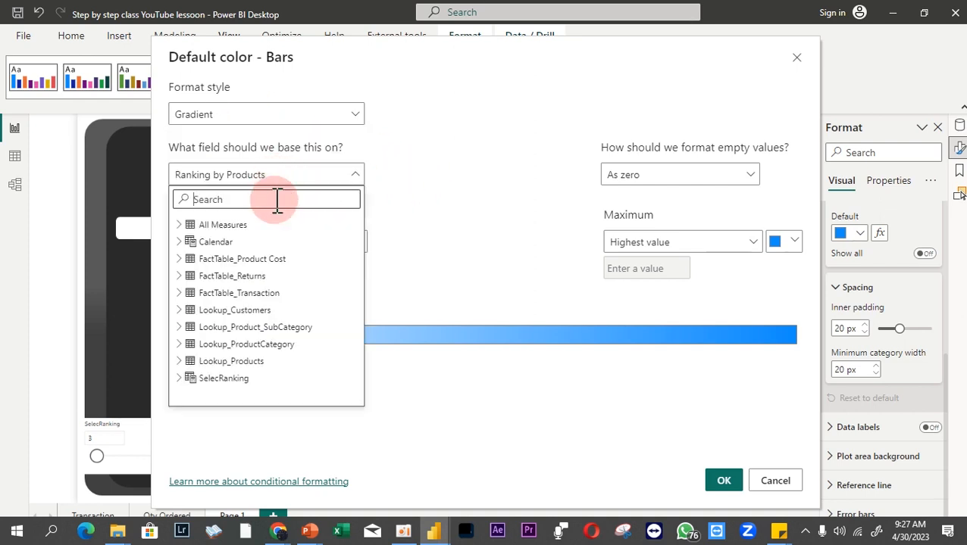
click(180, 225)
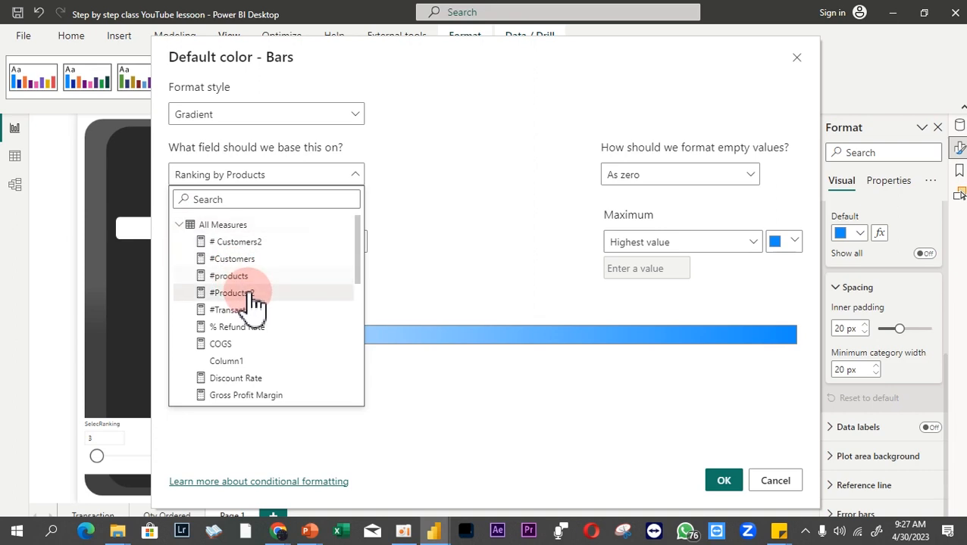
scroll(254, 307, down, 4)
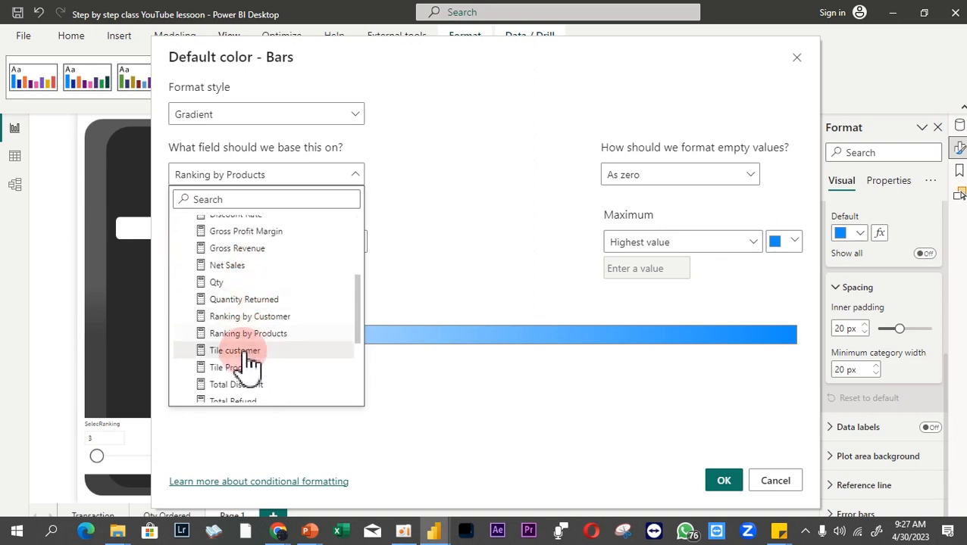
click(255, 336)
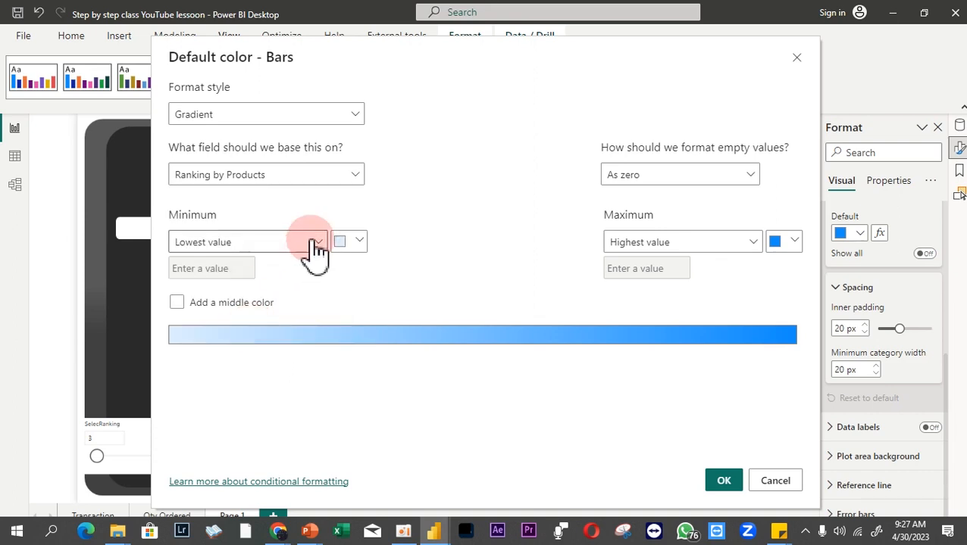
- Set the Top-3 Products bar gradient to red for the highest value and light pink #E4C5C7 for the lowest, and apply it
click(795, 243)
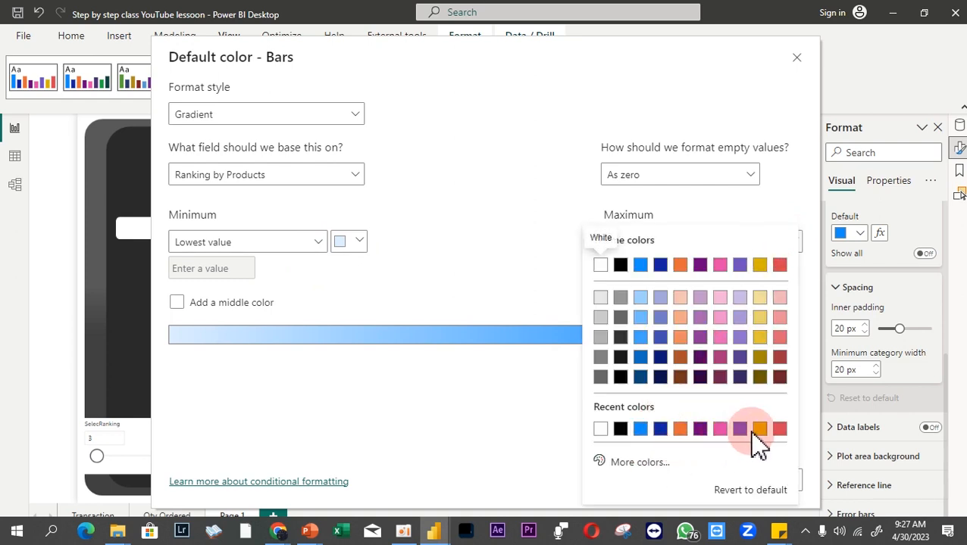
click(779, 429)
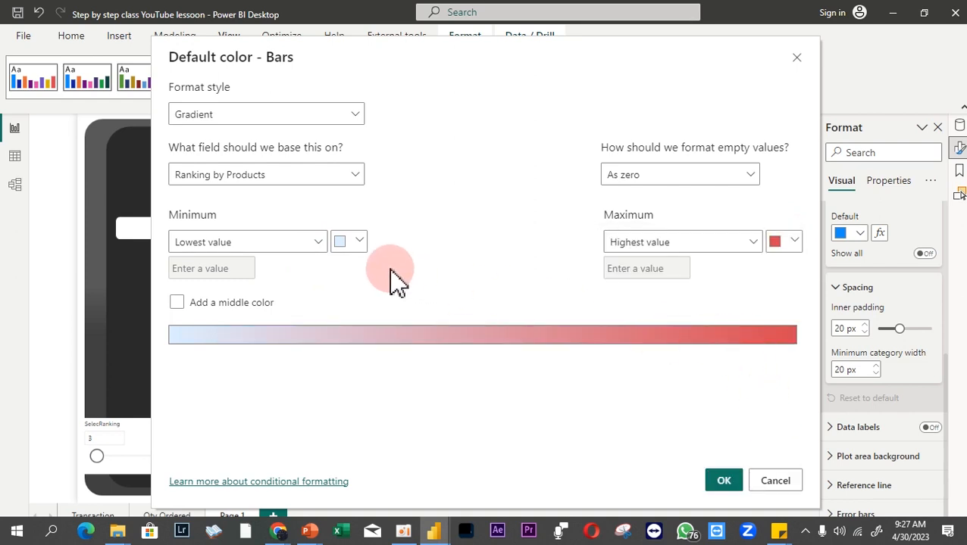
click(358, 242)
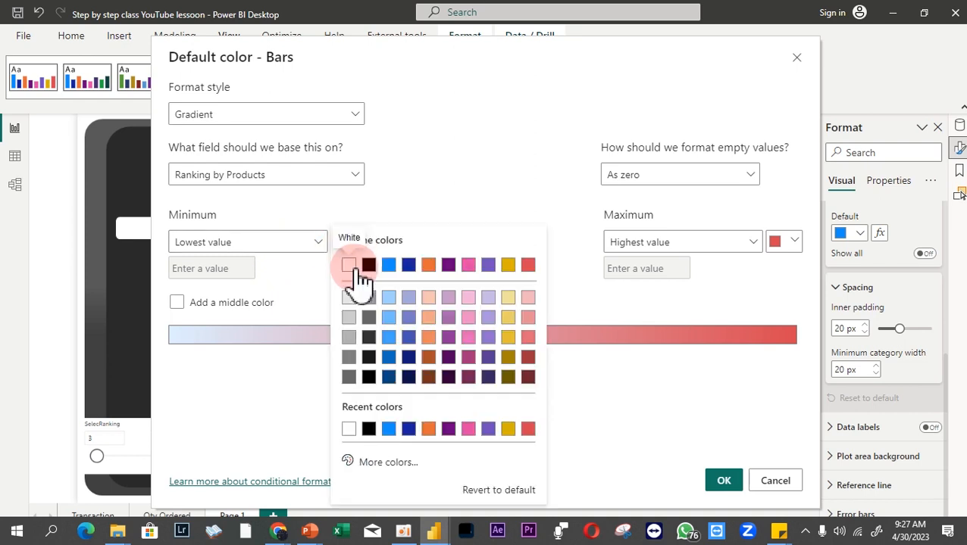
click(528, 430)
click(357, 242)
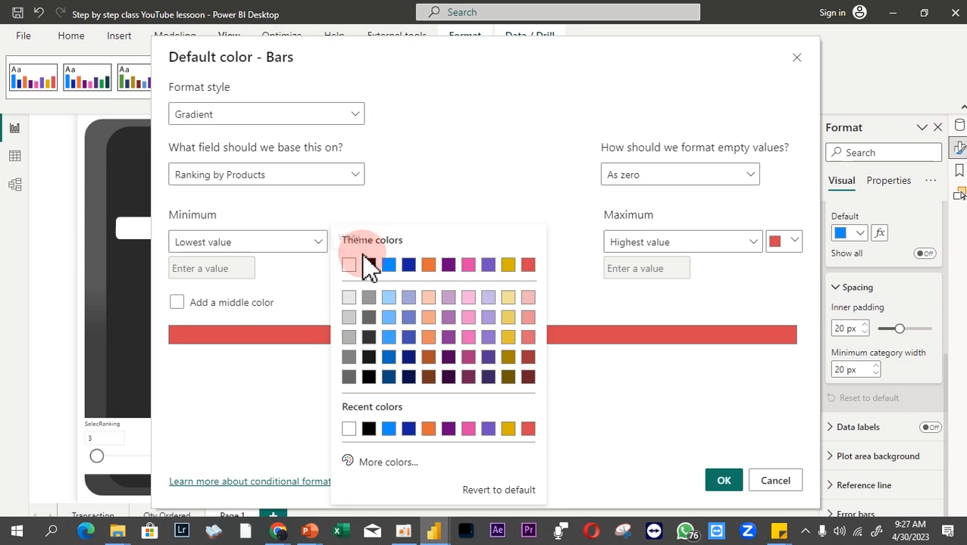
click(386, 464)
drag(385, 260, 367, 256)
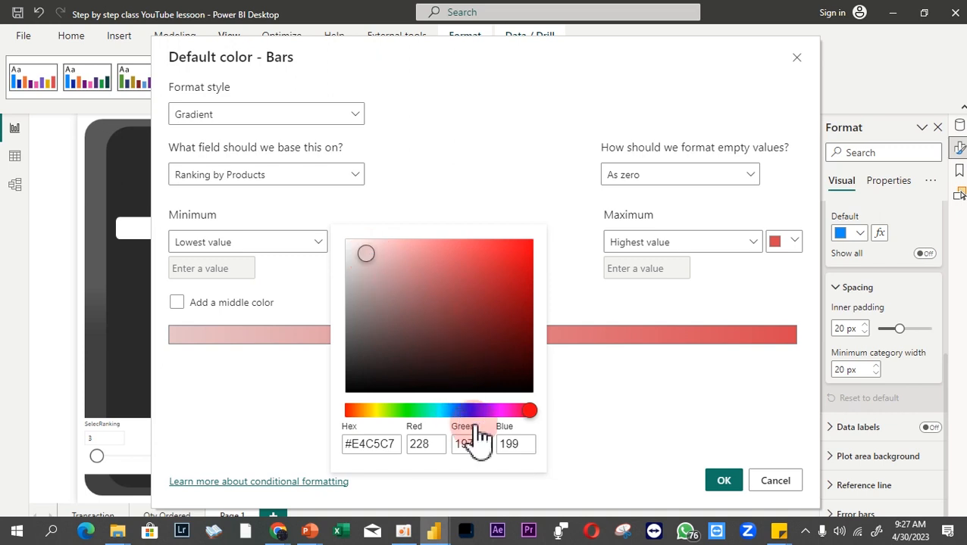
click(646, 440)
click(718, 482)
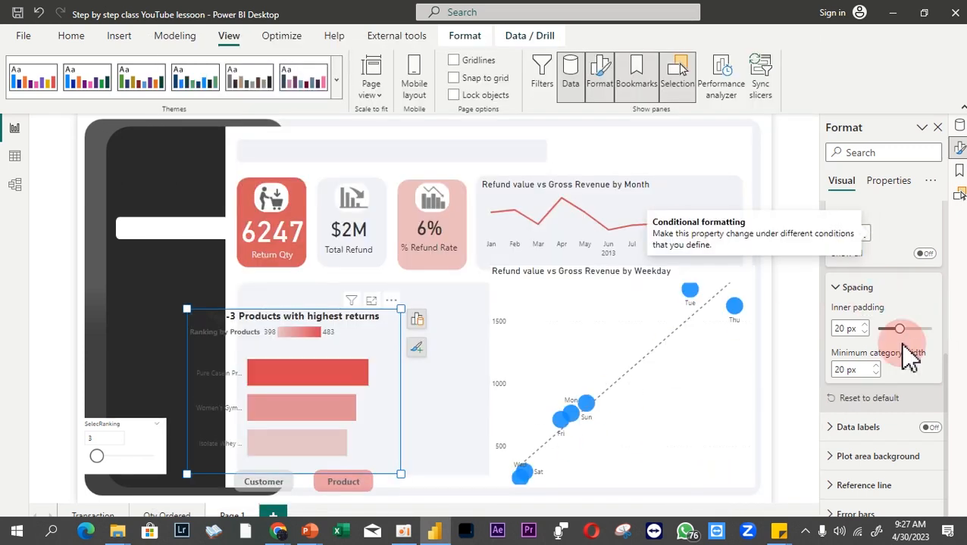
- Turn off the Top-3 Products chart's legend and move the chart fully onto the light panel beneath the KPI cards
scroll(902, 364, up, 5)
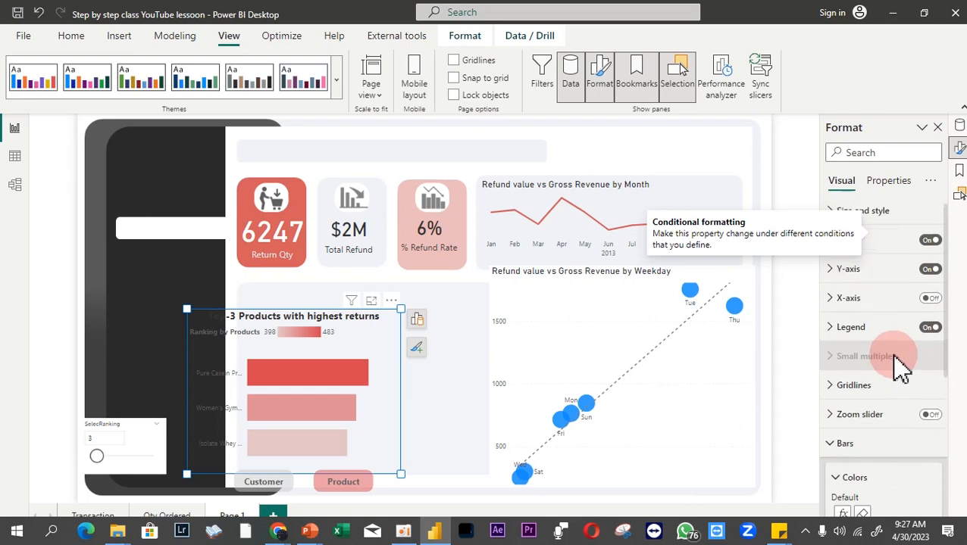
click(930, 333)
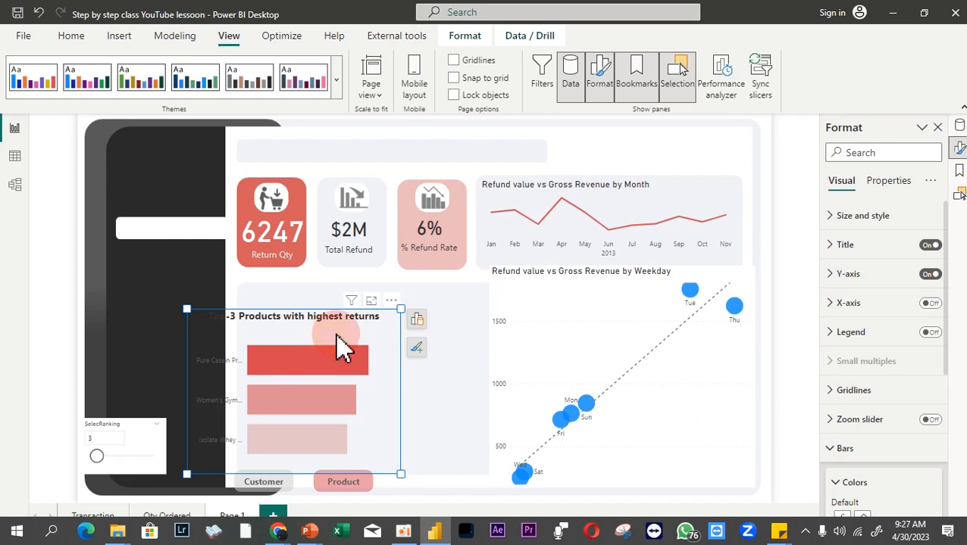
drag(342, 350, 387, 339)
- Select the Top-3 Products chart together with the hidden Top-3 Customer chart and align both by center and middle
click(959, 171)
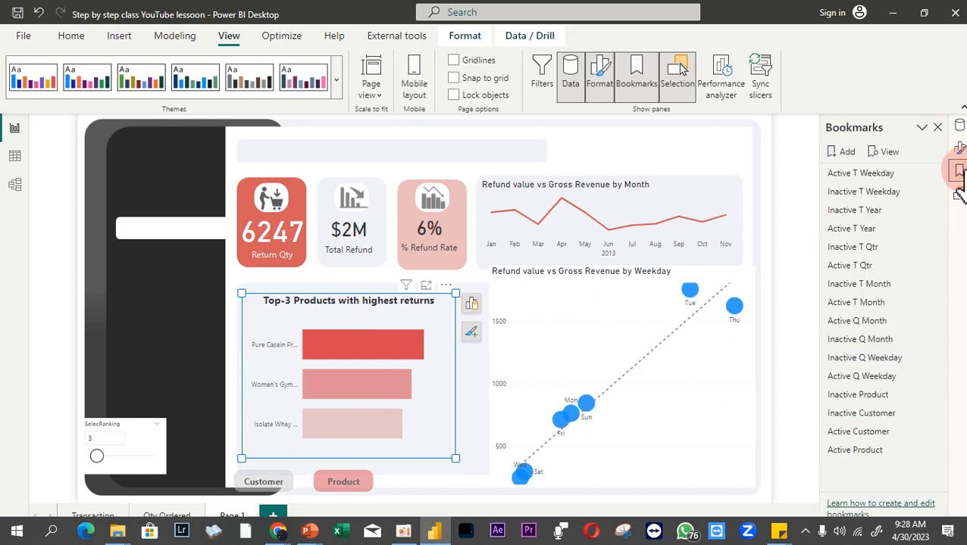
click(959, 195)
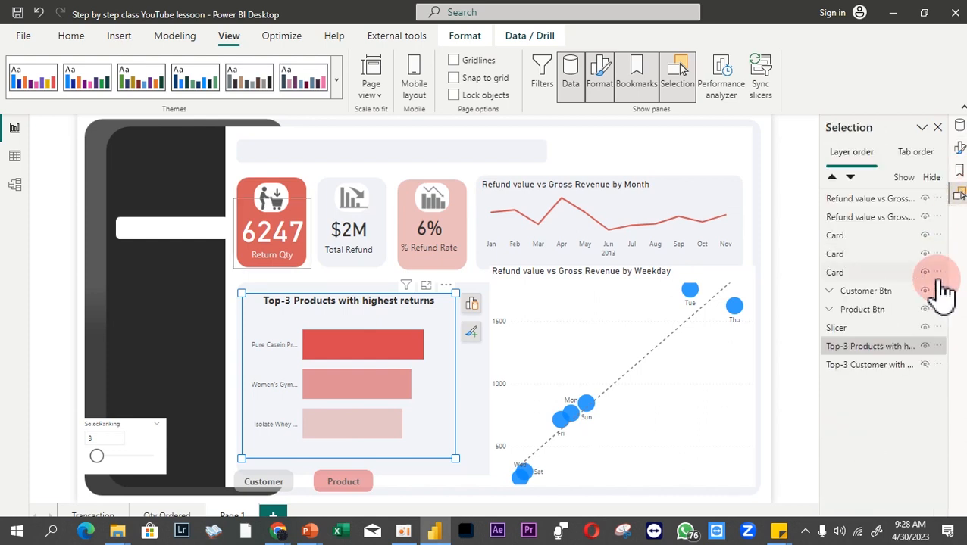
ctrl+click(901, 366)
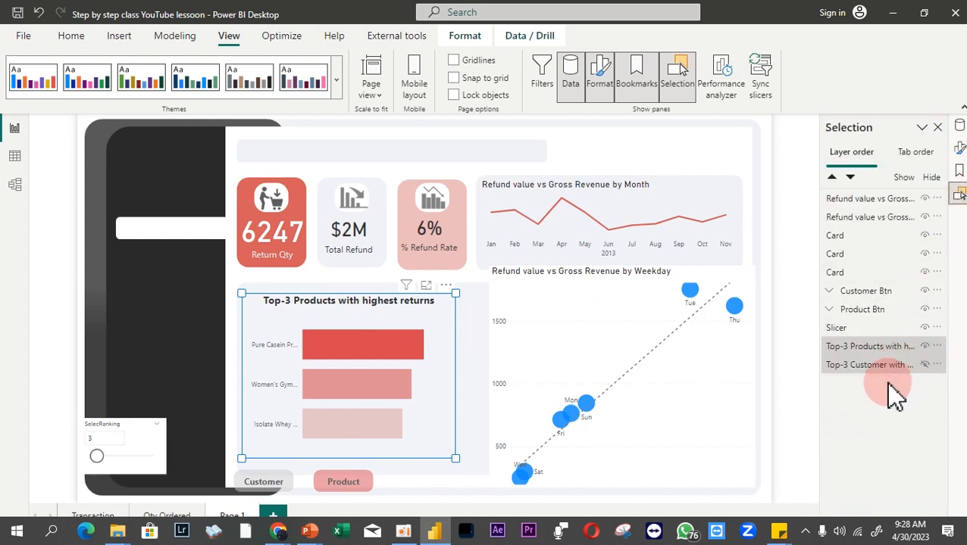
click(452, 42)
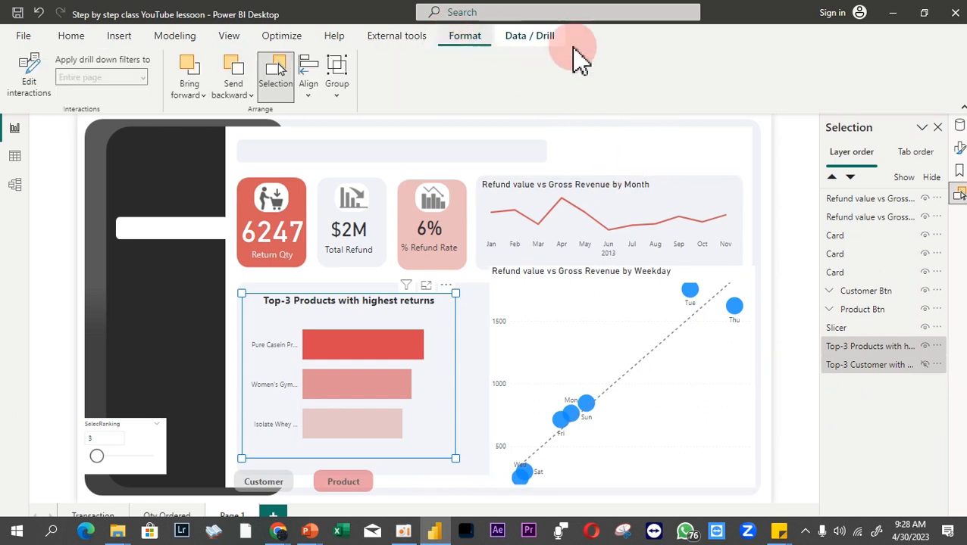
click(305, 97)
click(341, 144)
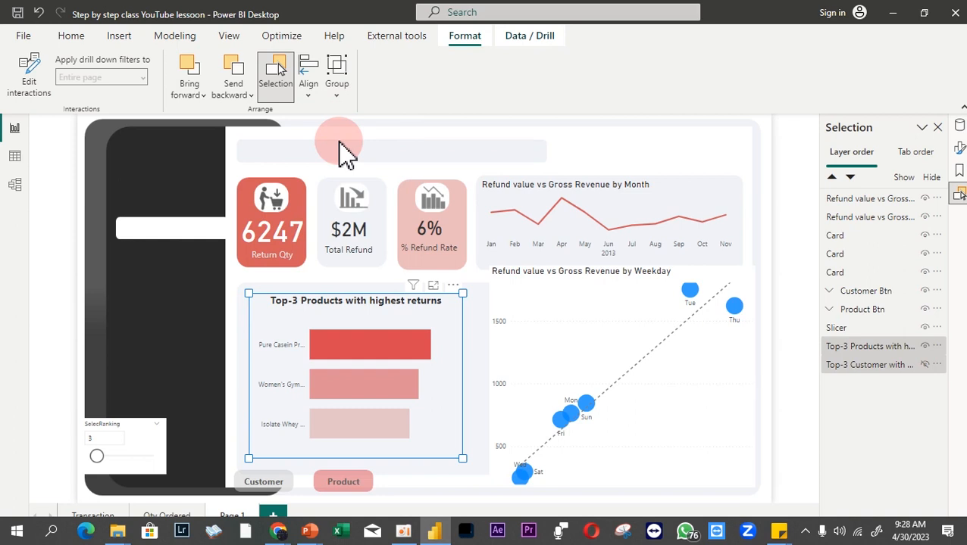
click(310, 94)
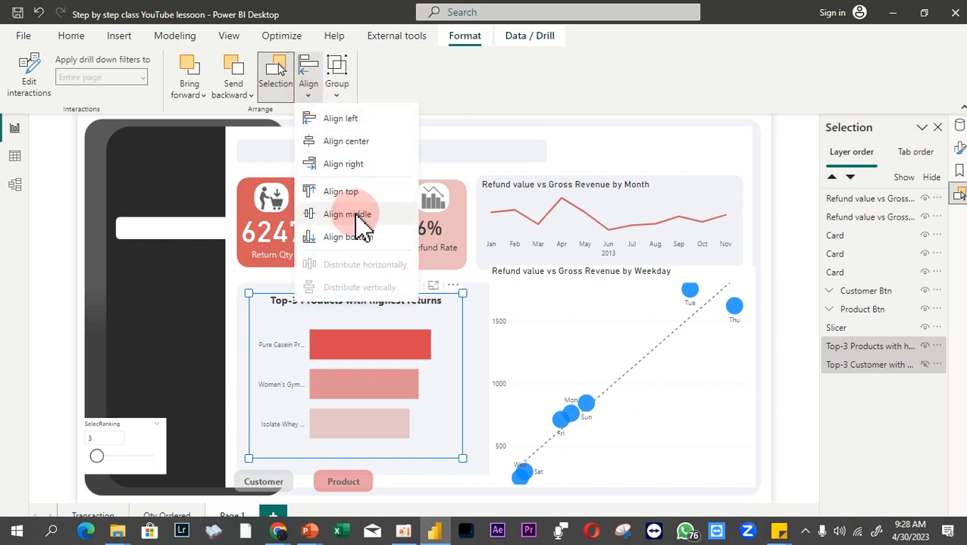
click(356, 218)
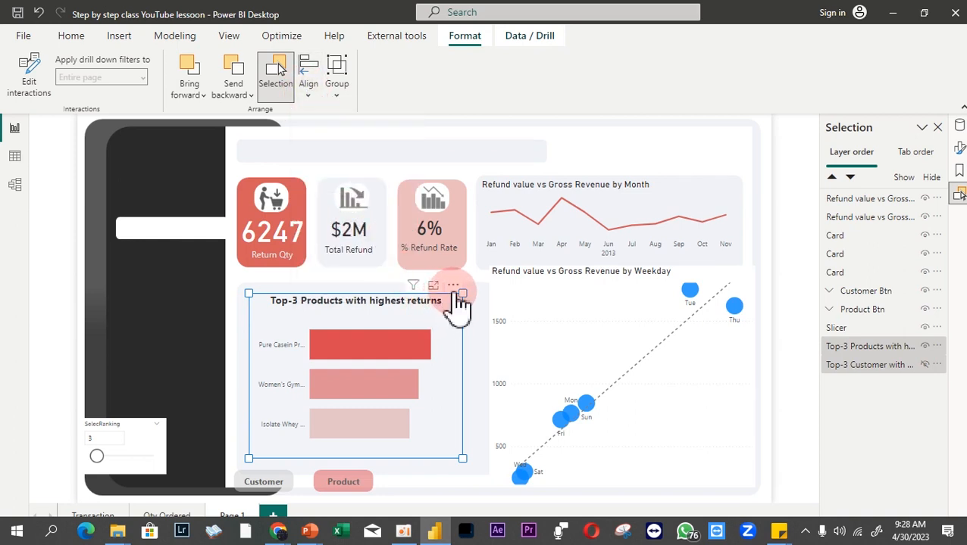
- Shift the selected Top-3 charts slightly up and to the left, and widen the Top-3 Products chart to fill its panel
mouse_move(452, 294)
mouse_down()
mouse_move(439, 290)
mouse_move(444, 283)
mouse_move(452, 293)
mouse_up()
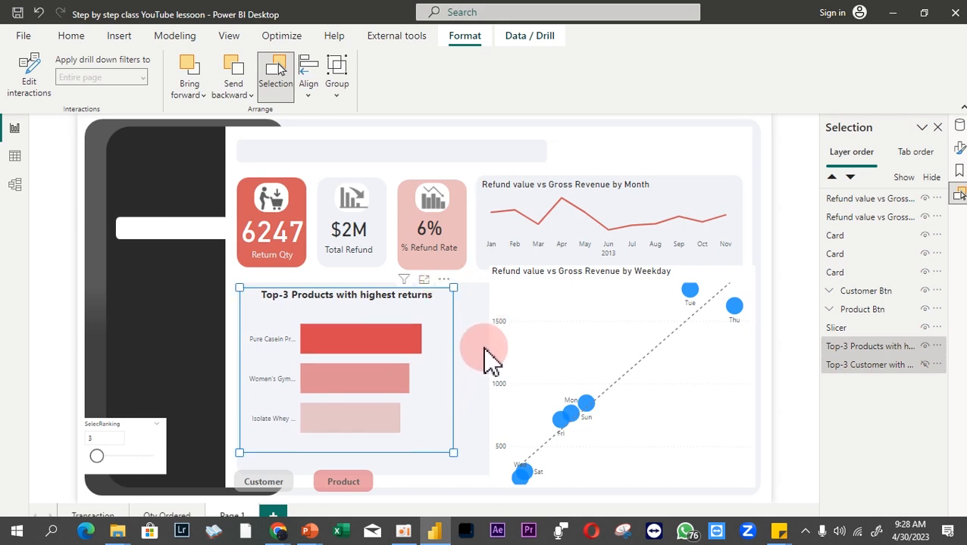
click(474, 367)
mouse_move(449, 345)
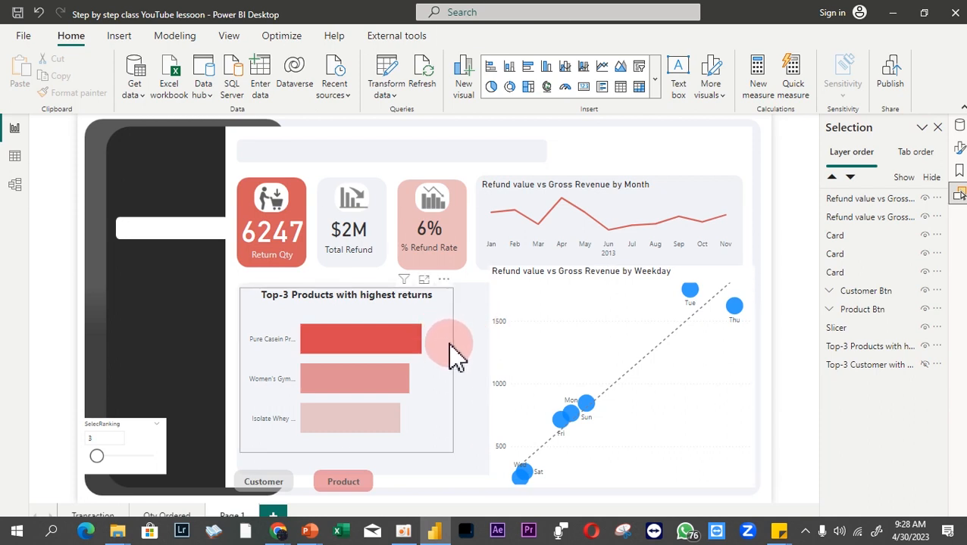
click(450, 350)
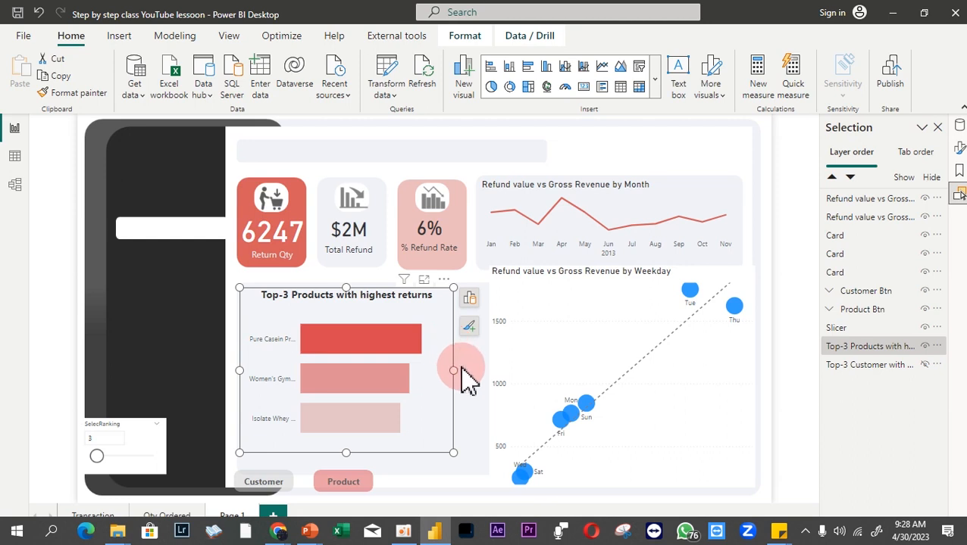
drag(462, 368, 481, 367)
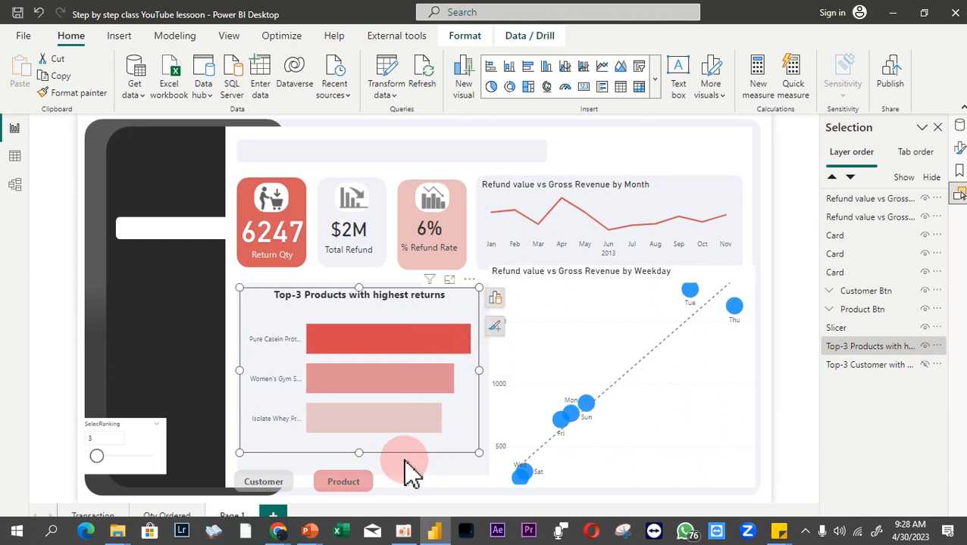
- Switch to the Customer view and move the Customer and Product buttons together into the panel, just beneath the bars
click(265, 481)
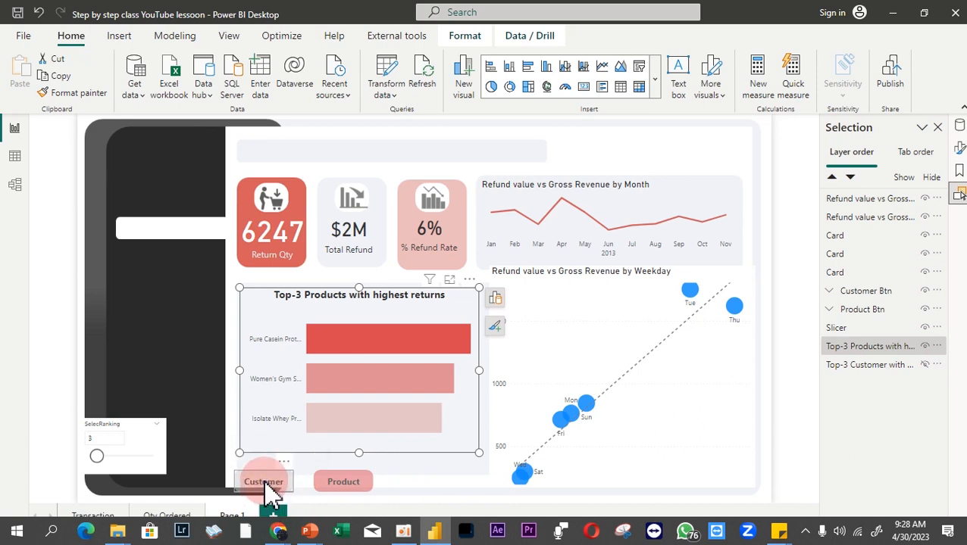
click(430, 396)
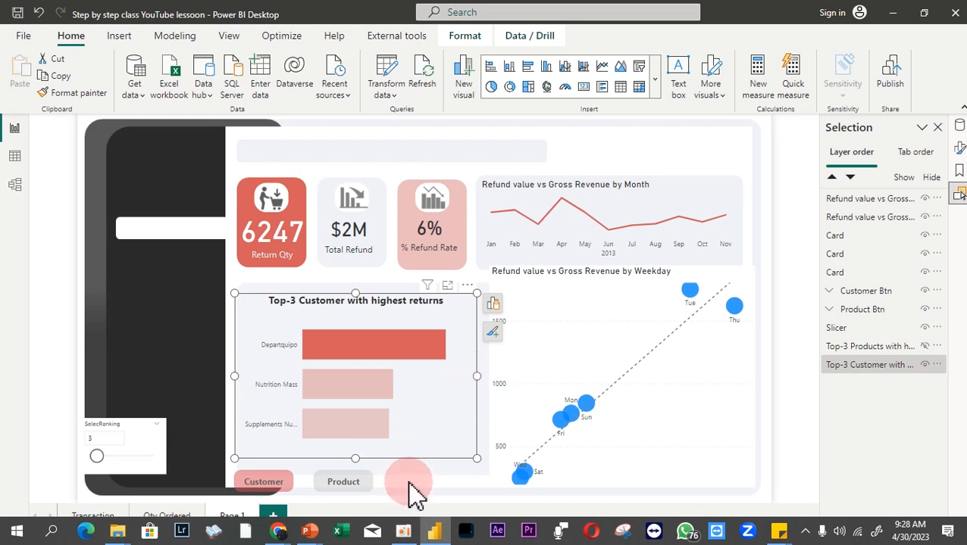
click(409, 482)
drag(405, 502, 219, 468)
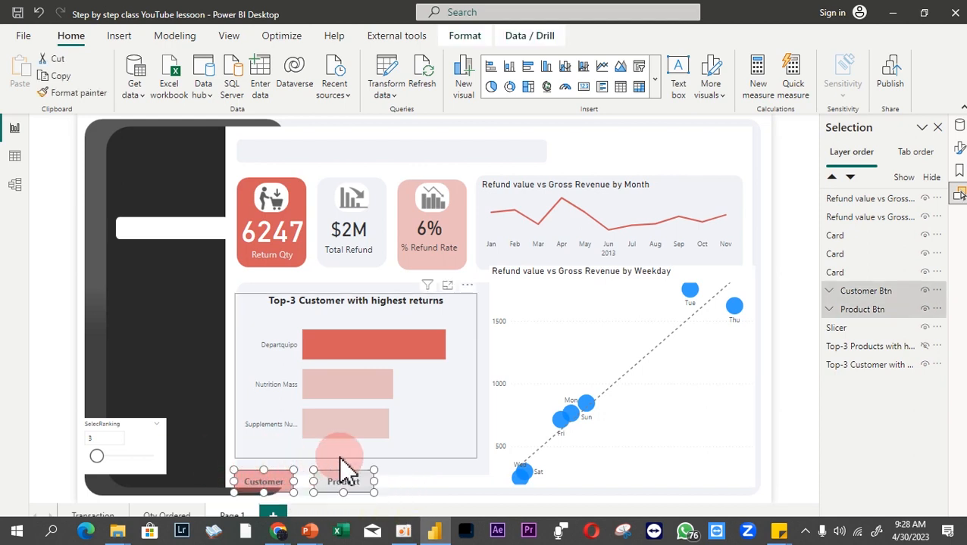
drag(375, 469, 415, 443)
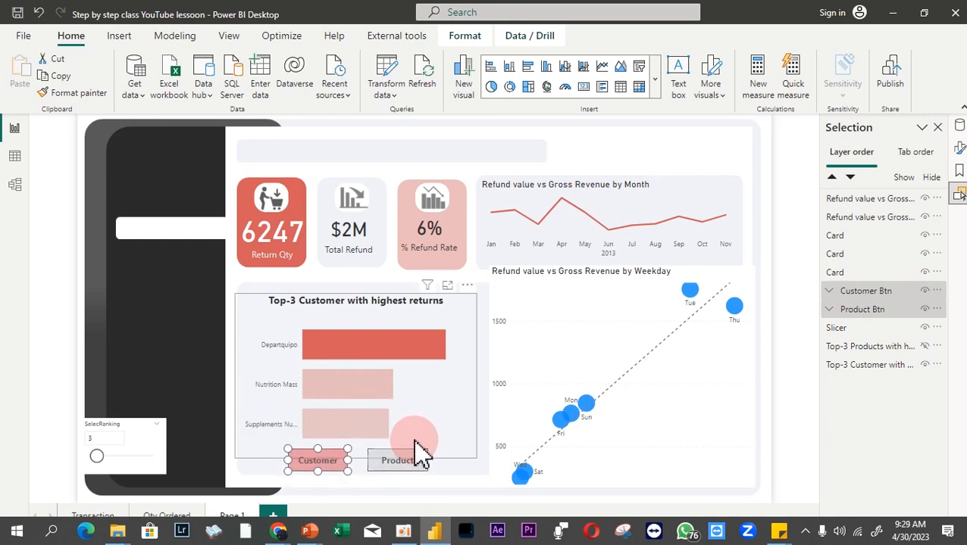
click(468, 493)
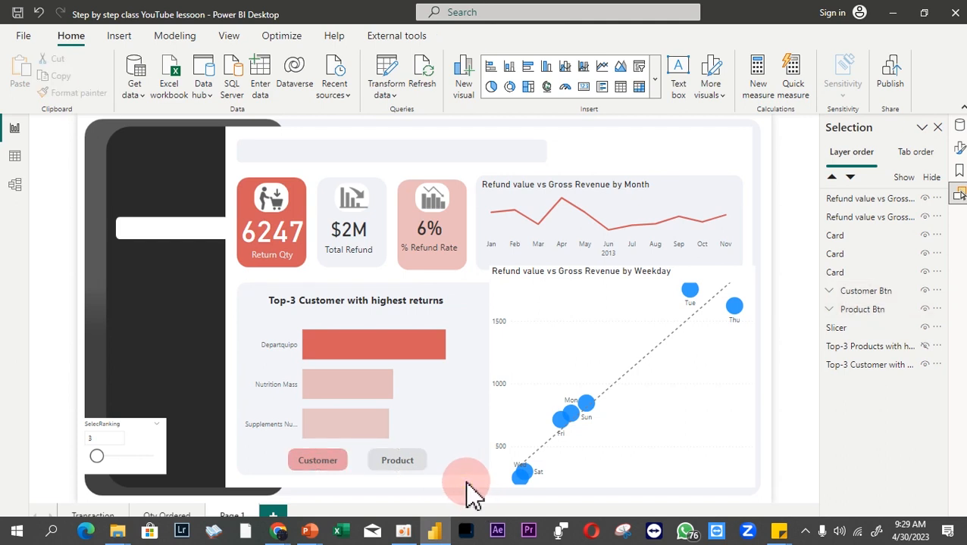
- Open conditional formatting for the default marker color of the Refund value vs Gross Revenue by Weekday scatter chart
click(570, 334)
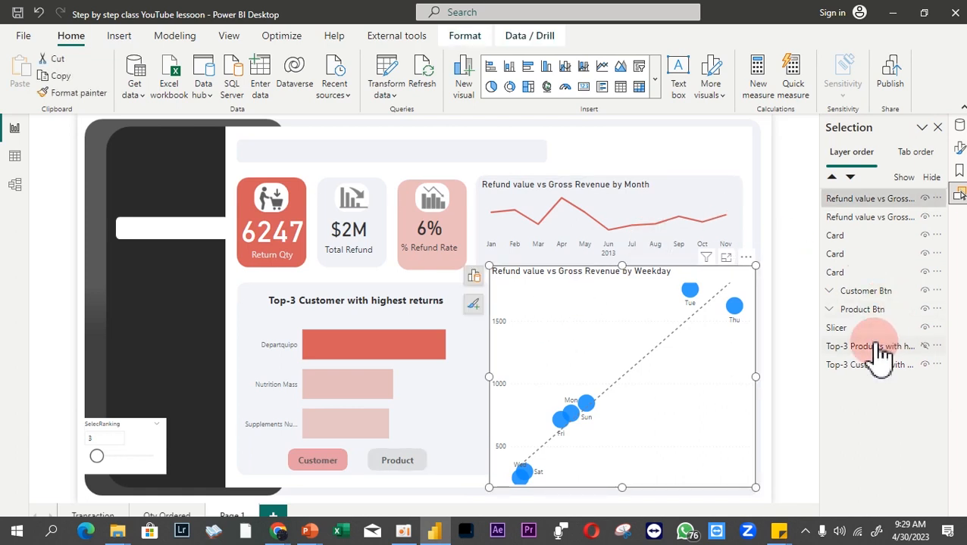
click(958, 148)
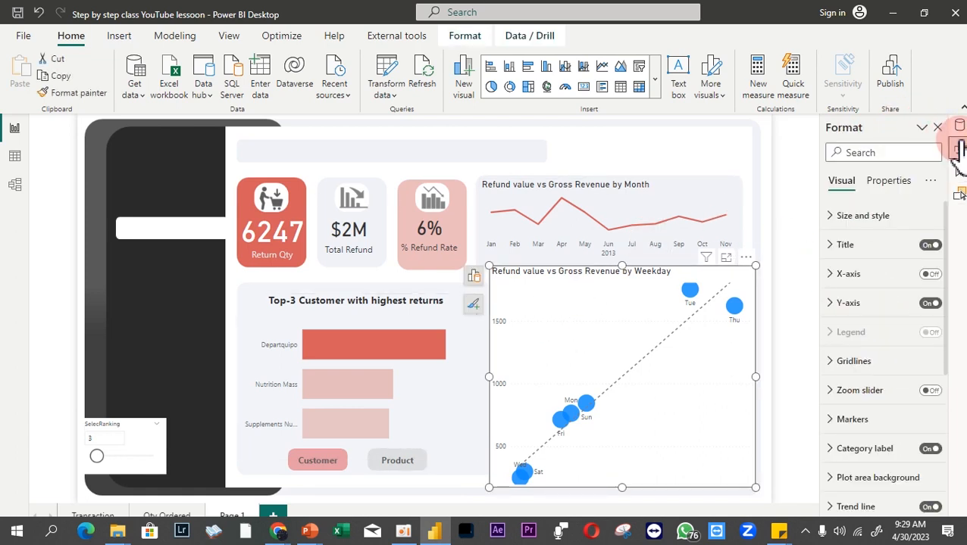
click(877, 411)
scroll(880, 423, down, 4)
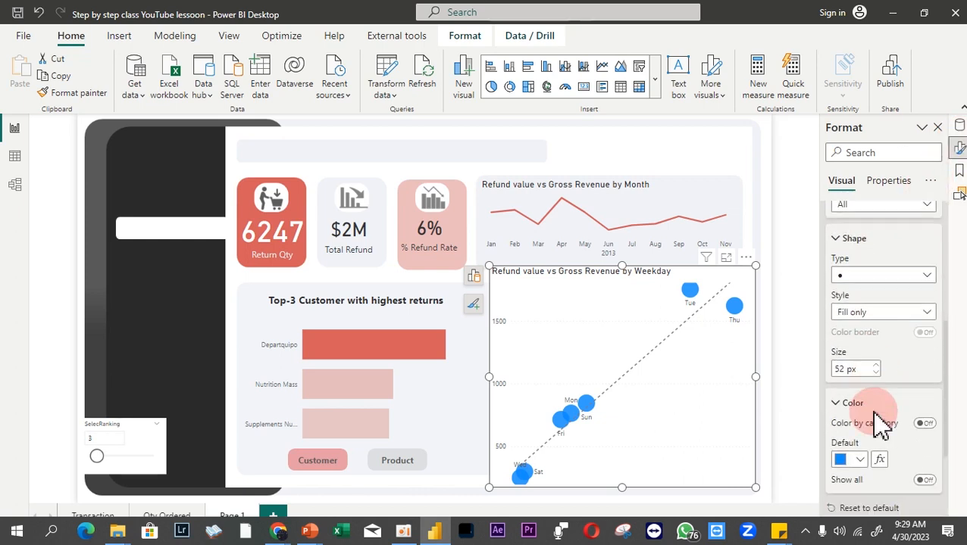
click(860, 460)
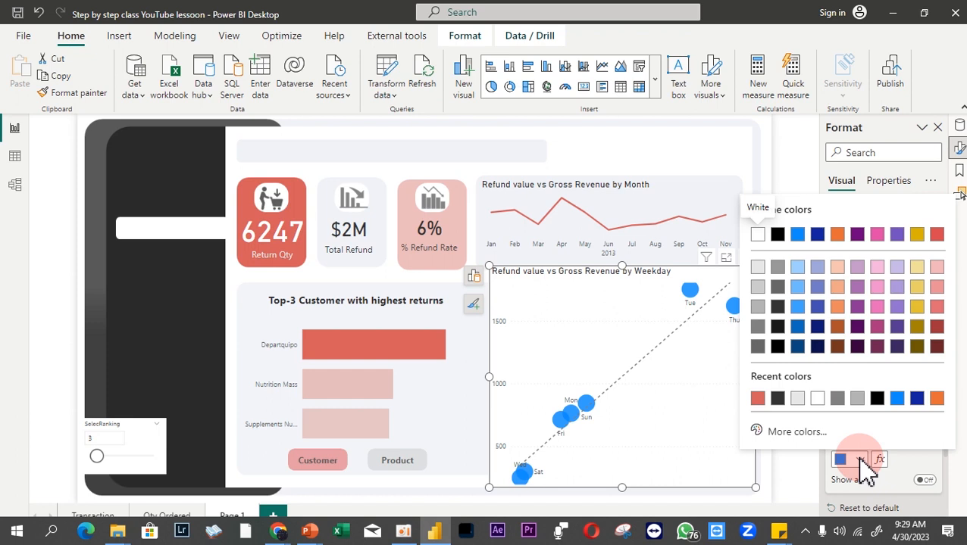
click(880, 462)
click(879, 461)
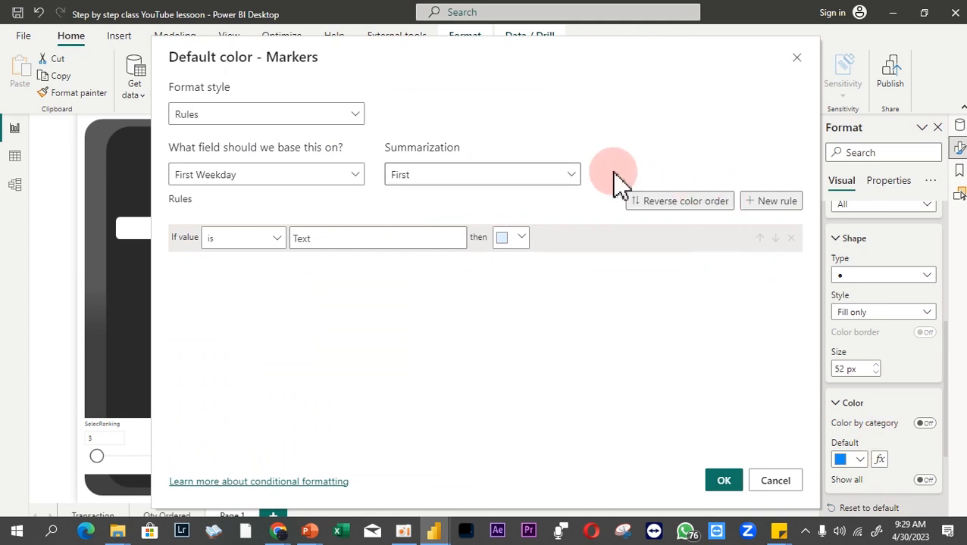
- Base the weekday scatter chart's marker color on the Total Refund measure, using the Gradient format style
click(322, 174)
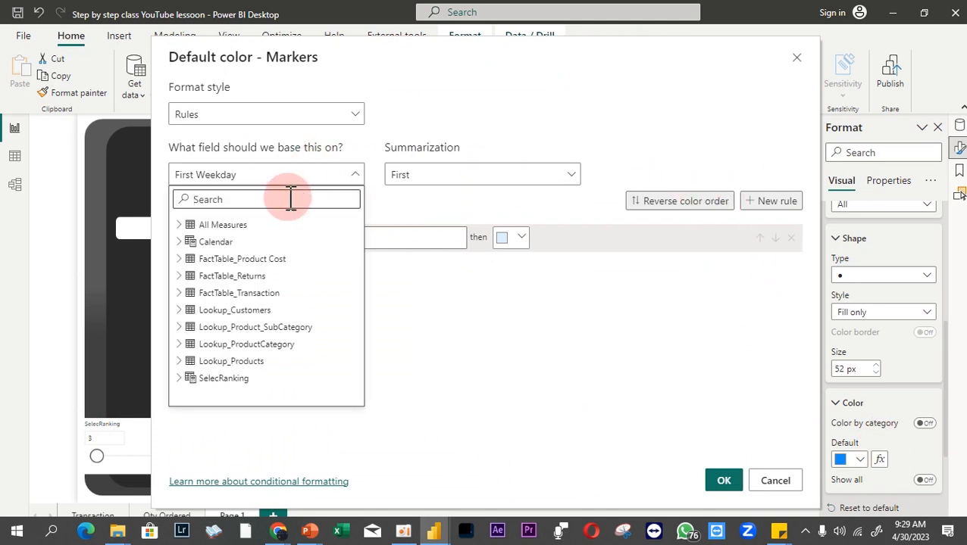
click(184, 226)
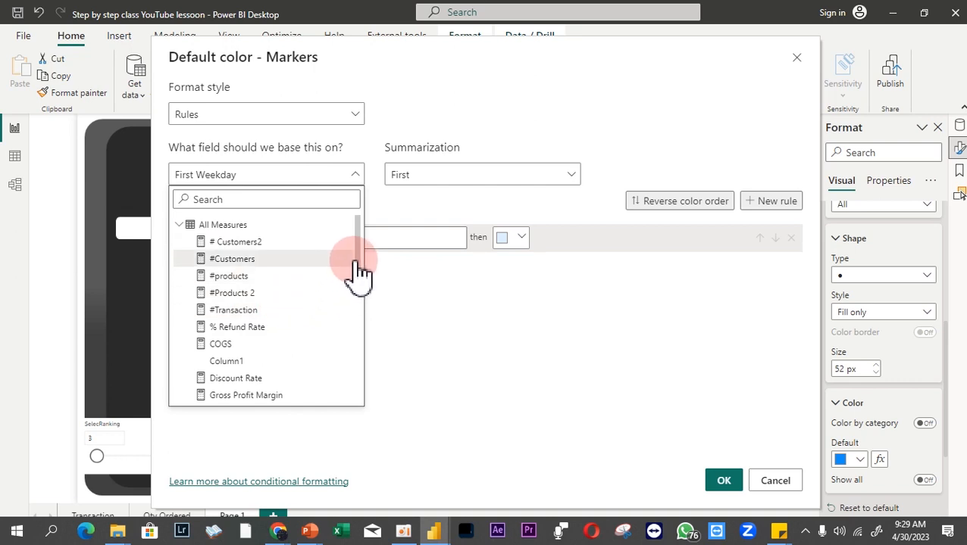
drag(362, 254, 351, 318)
click(243, 343)
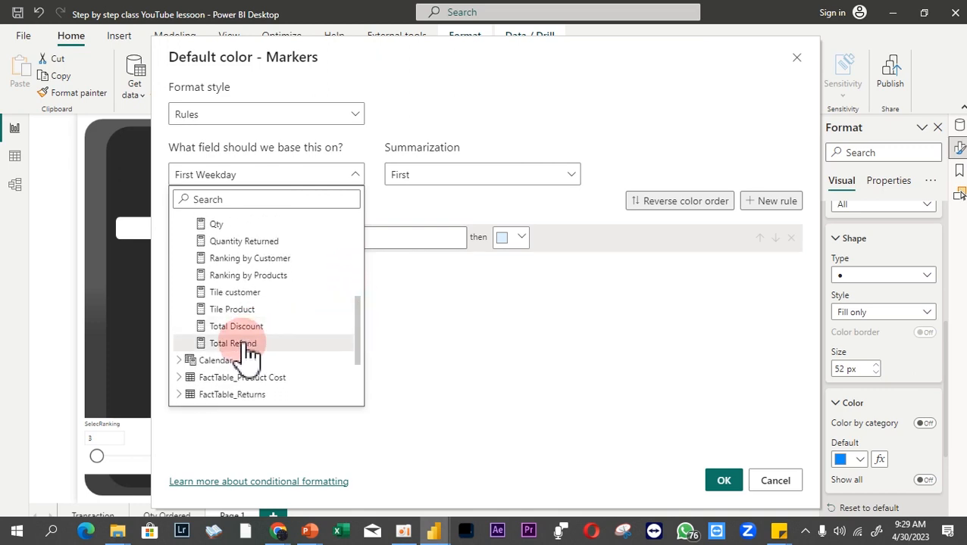
click(284, 116)
click(228, 139)
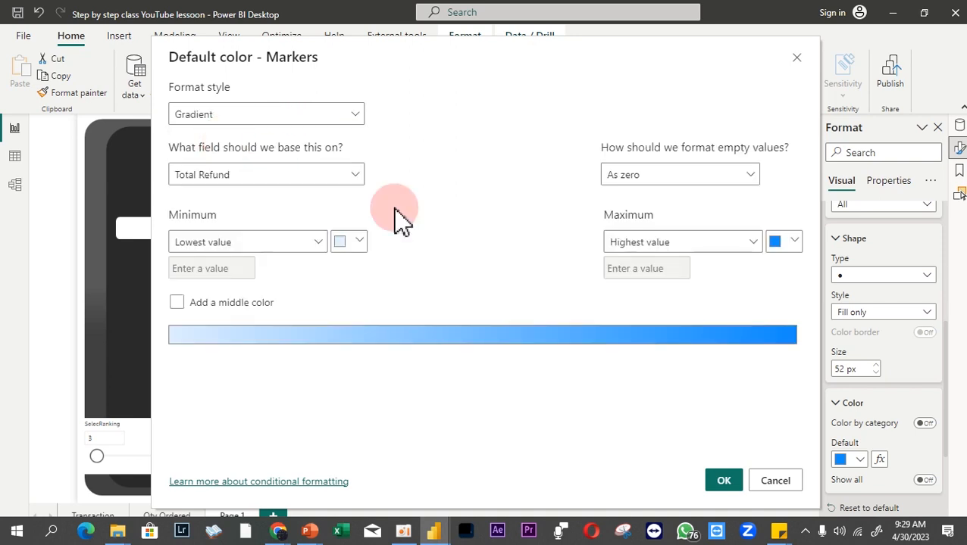
- Set the marker gradient to red for the highest value and light pink #E7C2C6 for the lowest, and apply it
click(794, 243)
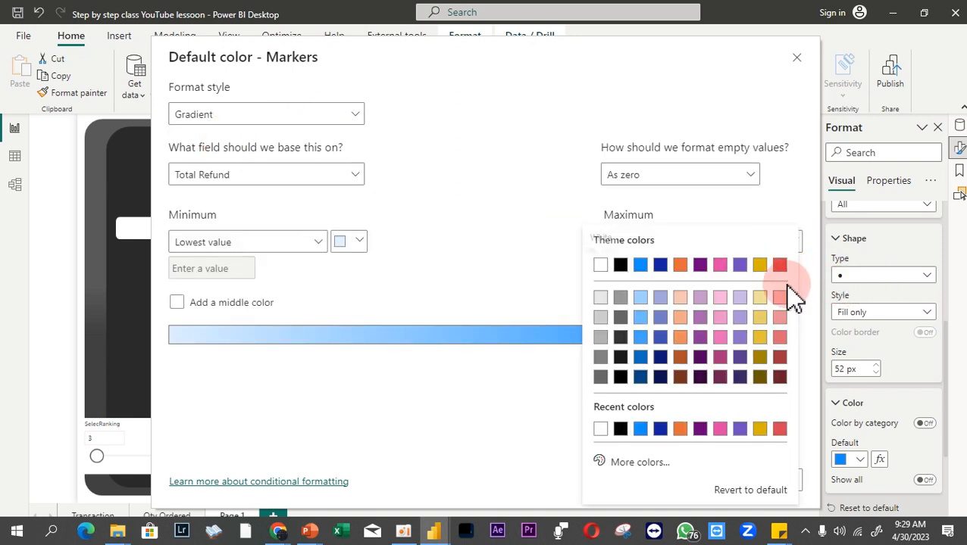
click(775, 430)
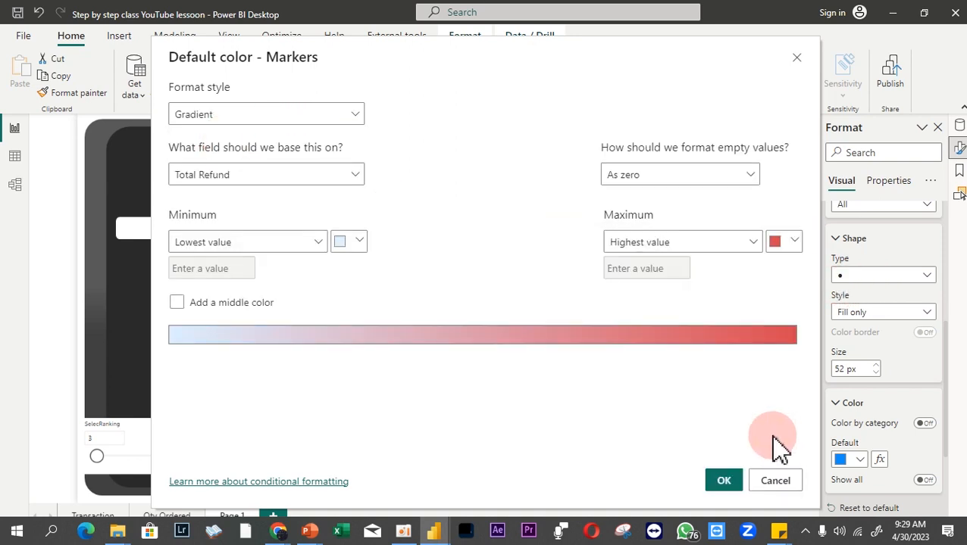
click(359, 242)
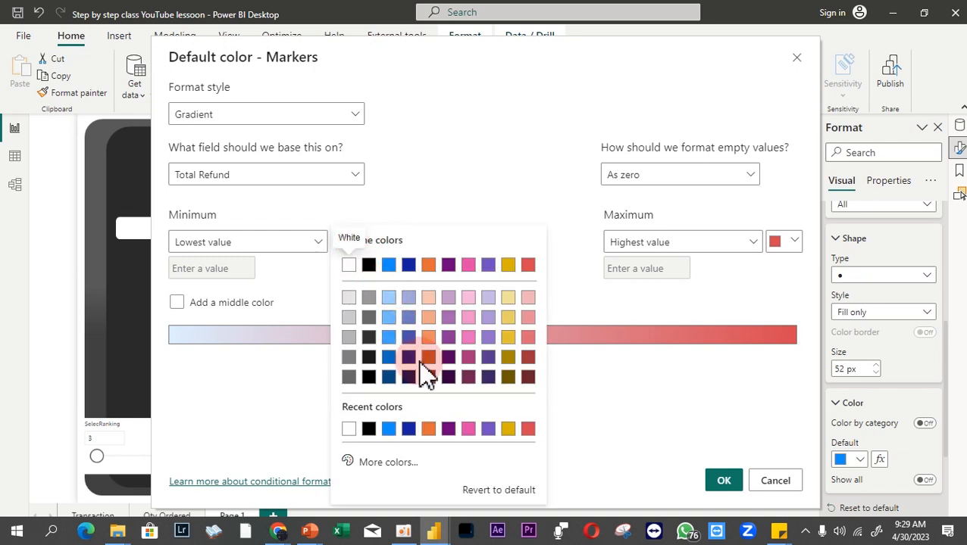
click(528, 429)
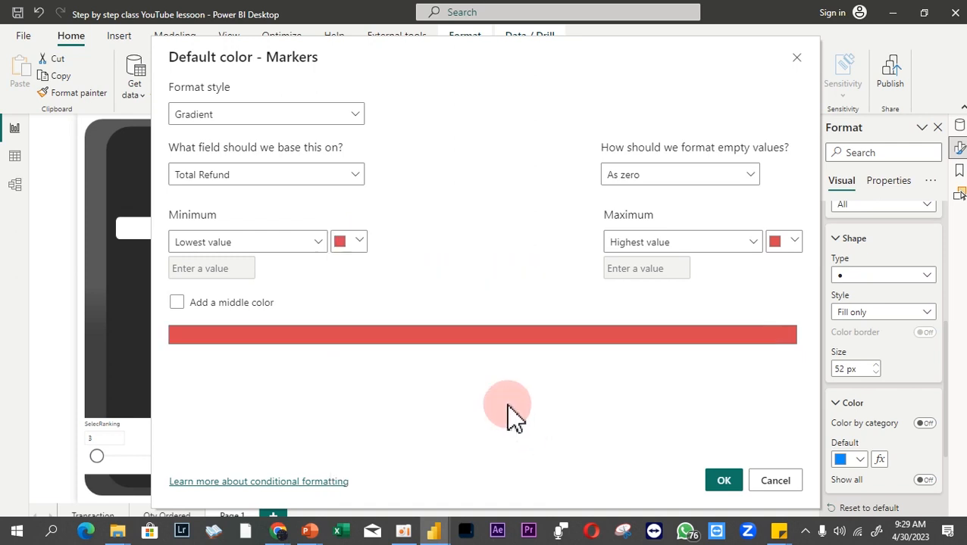
click(359, 242)
click(382, 462)
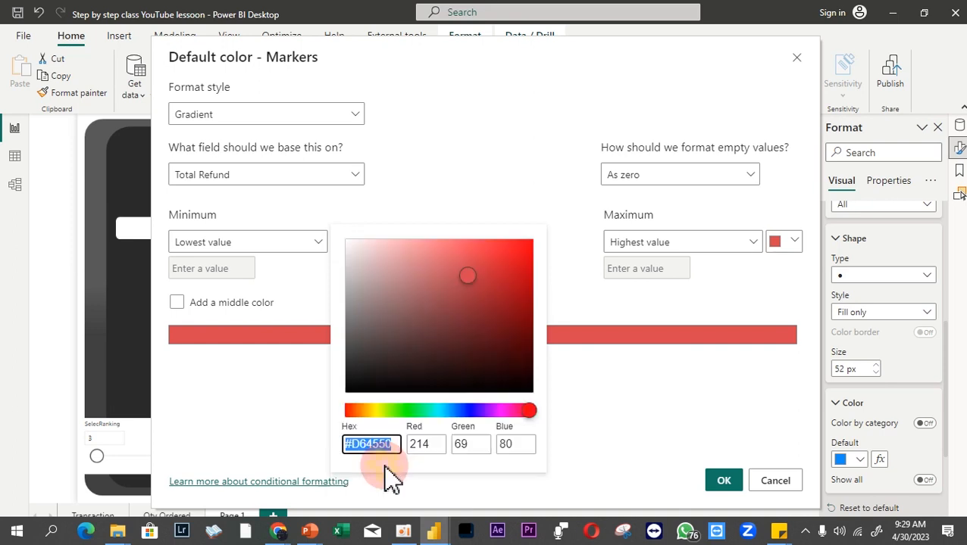
drag(383, 259, 371, 251)
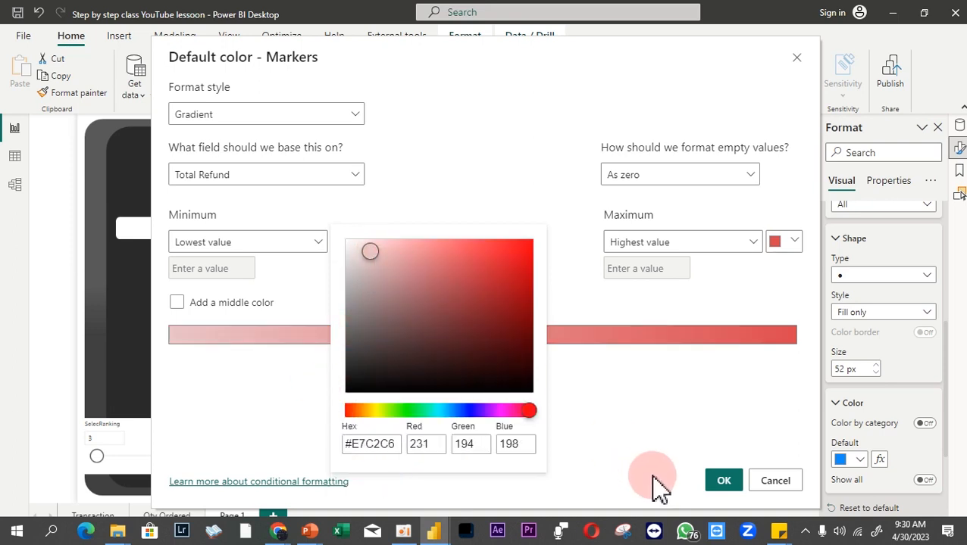
click(725, 485)
click(726, 485)
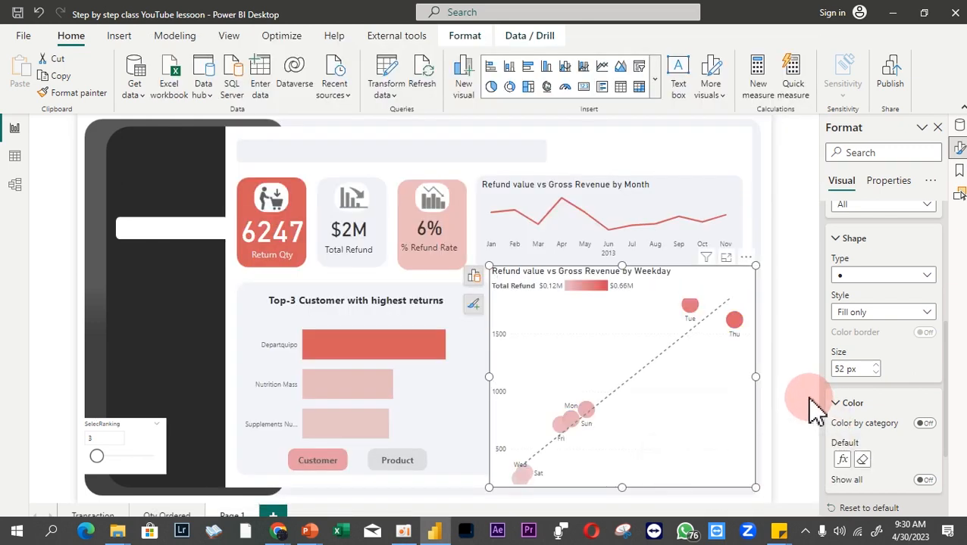
- Turn off the legend of the Refund value vs Gross Revenue by Weekday scatter chart
scroll(916, 340, up, 3)
scroll(912, 356, up, 1)
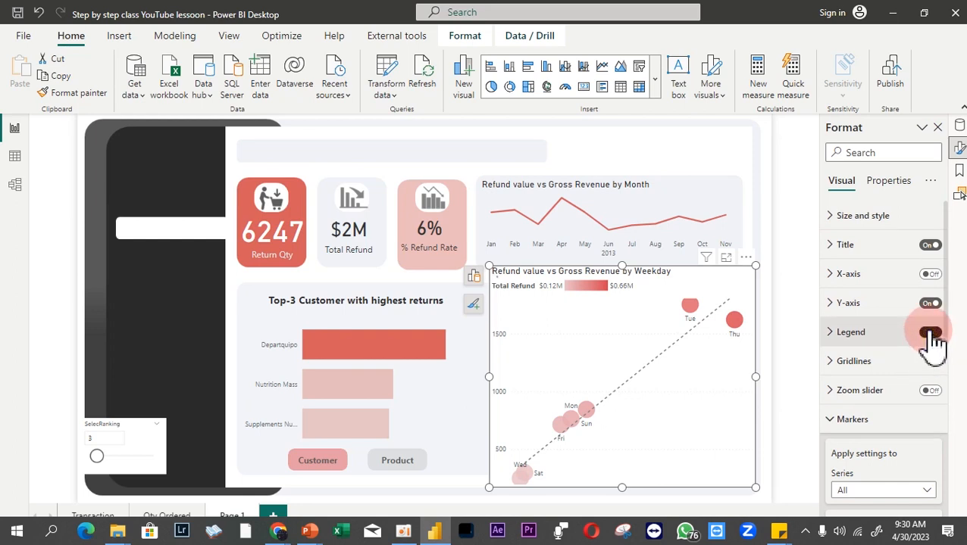
click(931, 333)
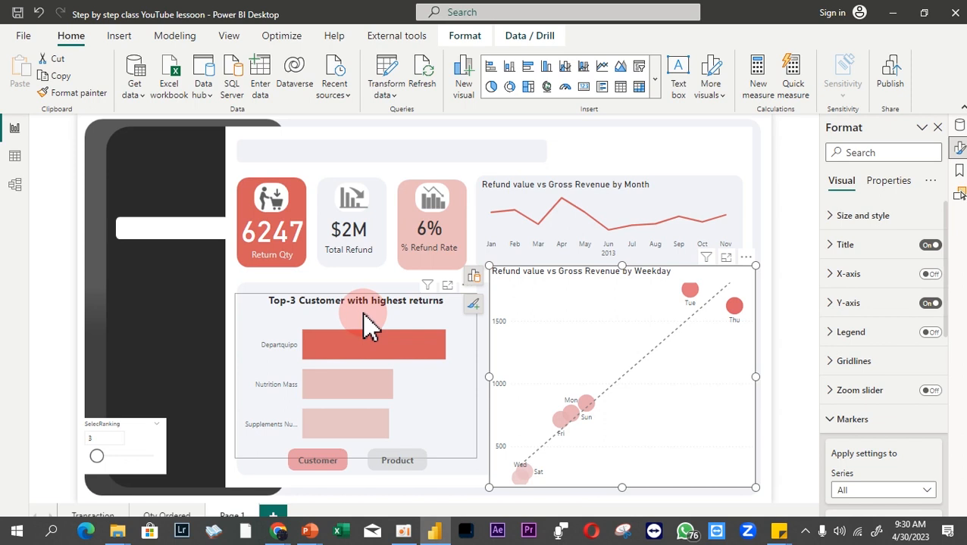
- Set the title text color of the Top-3 Customer chart to dark gray
click(342, 318)
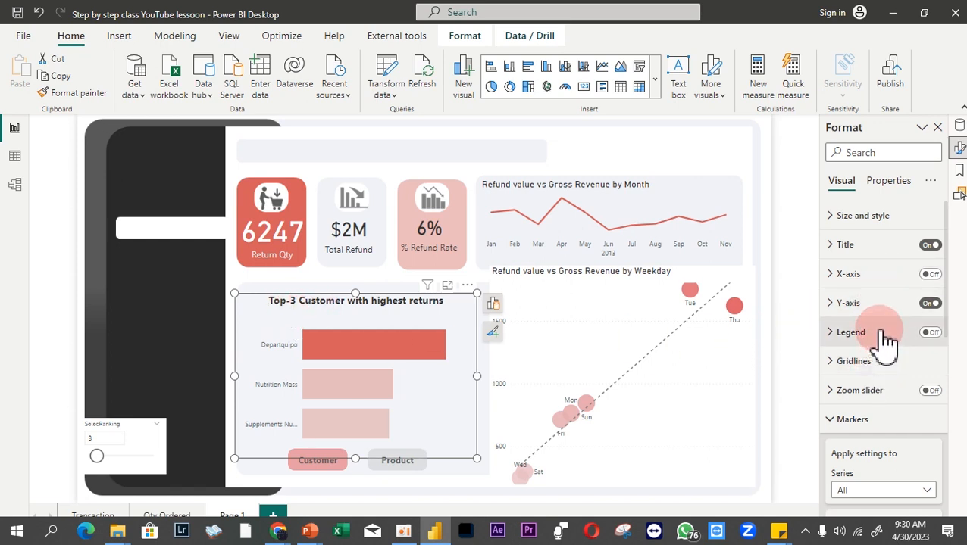
click(876, 255)
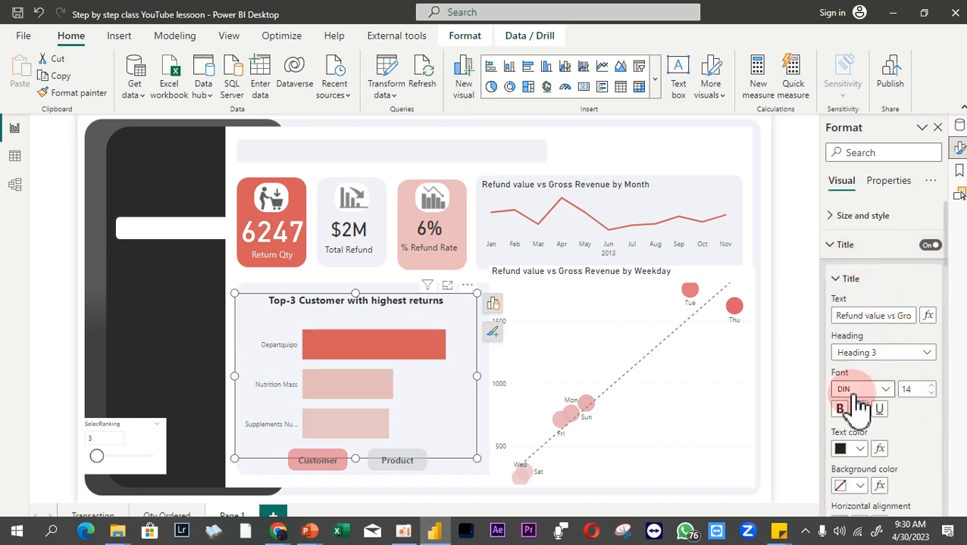
click(860, 450)
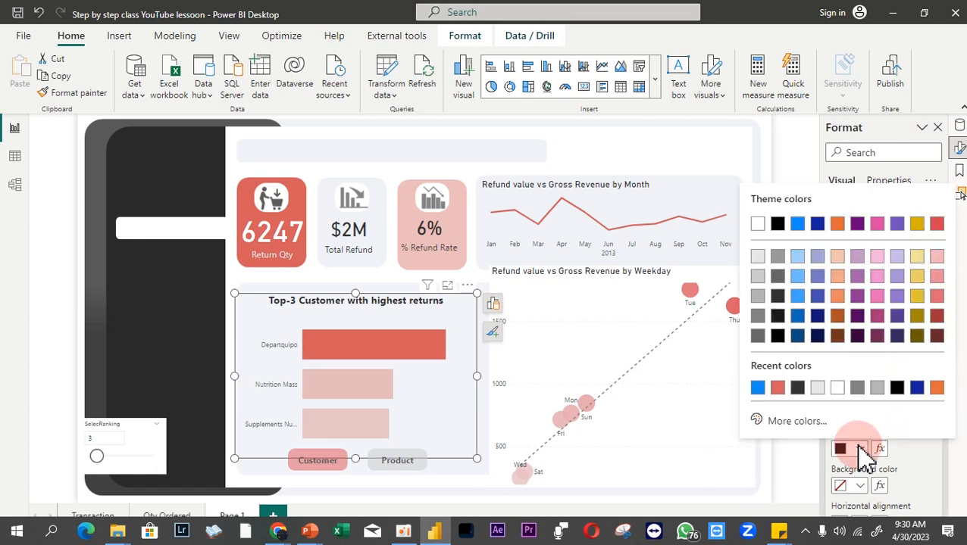
click(775, 277)
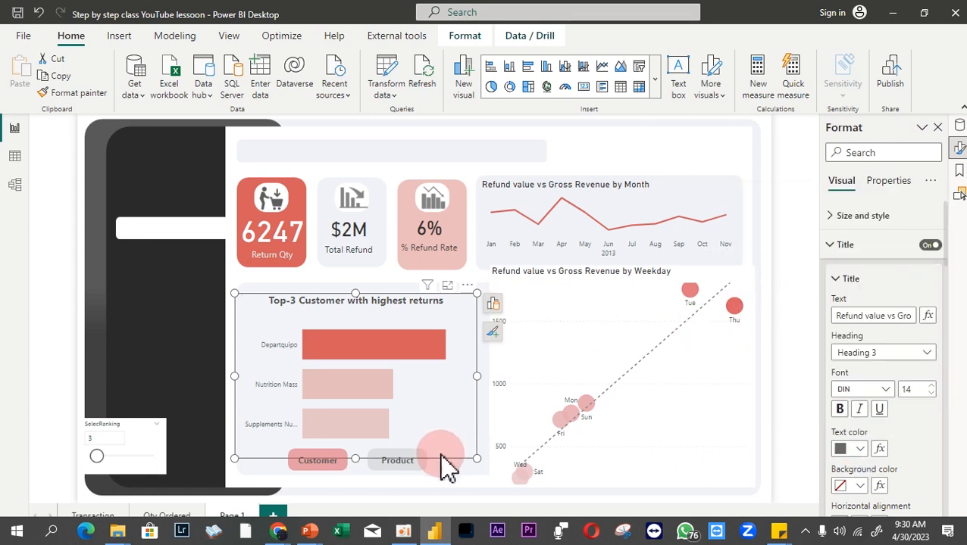
- Assign the Active Product bookmark to the Product button's action
click(407, 471)
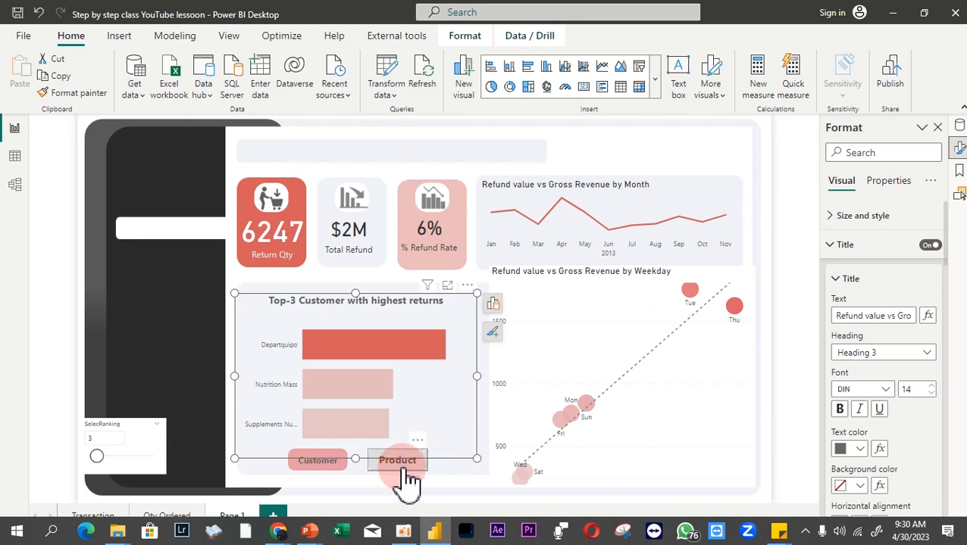
click(408, 473)
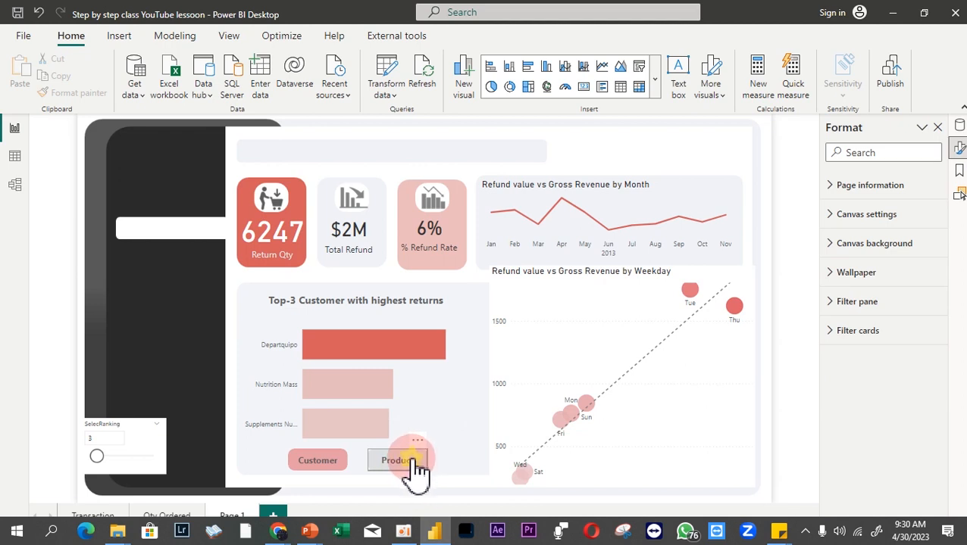
click(415, 466)
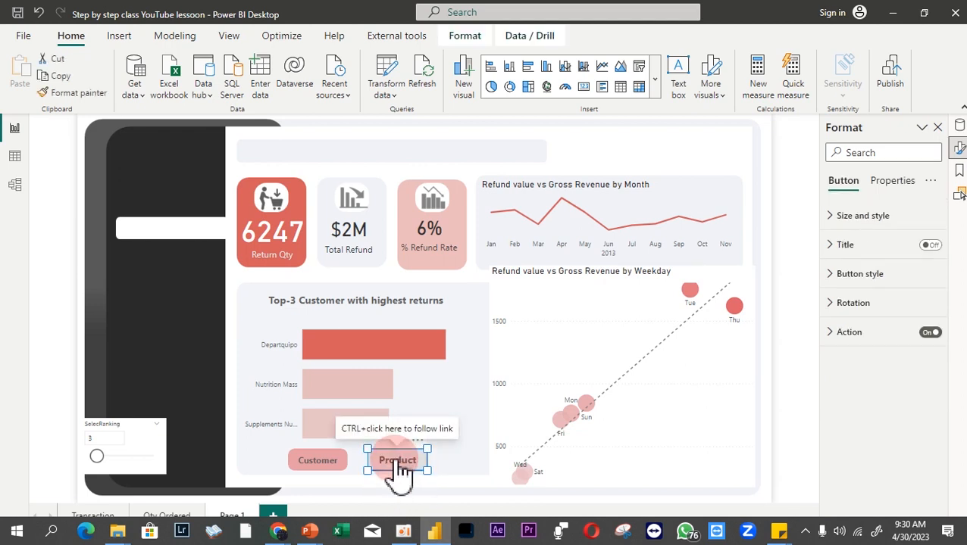
click(909, 337)
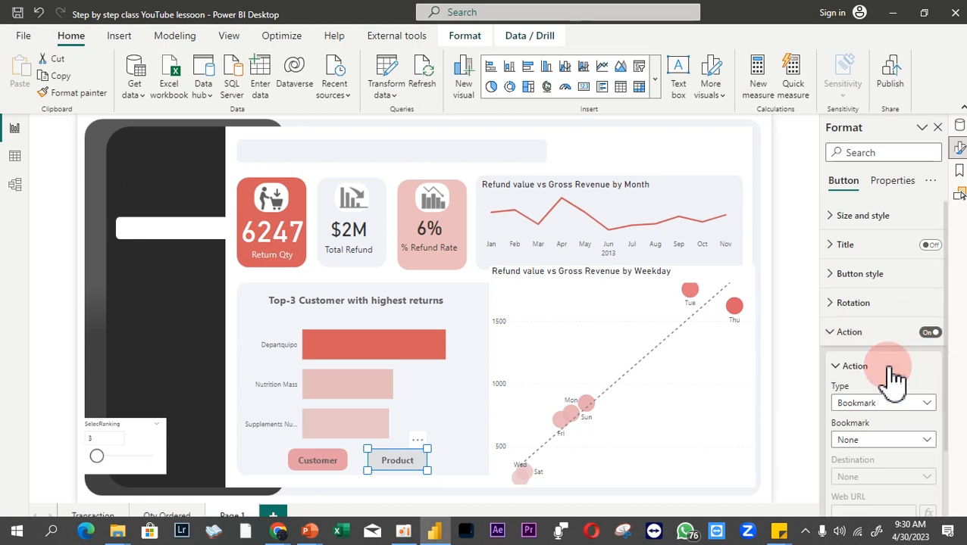
click(871, 443)
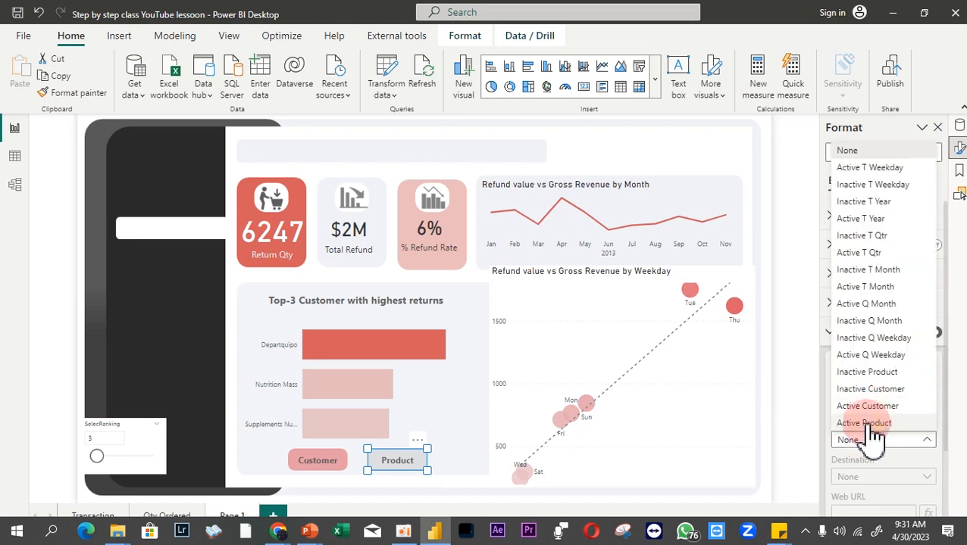
click(867, 425)
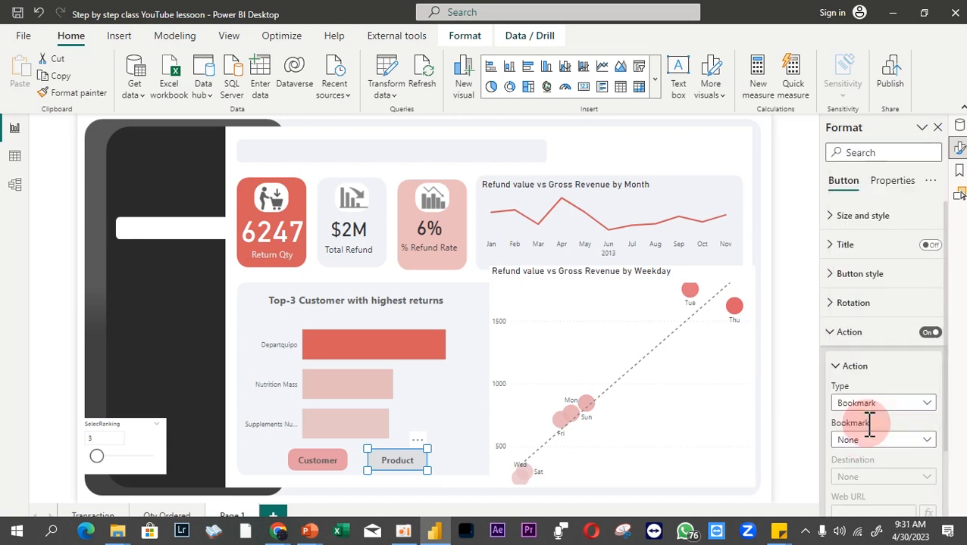
- Switch to the Product view and move the Top-3 Products chart down and left into its background panel
click(415, 484)
ctrl+click(399, 463)
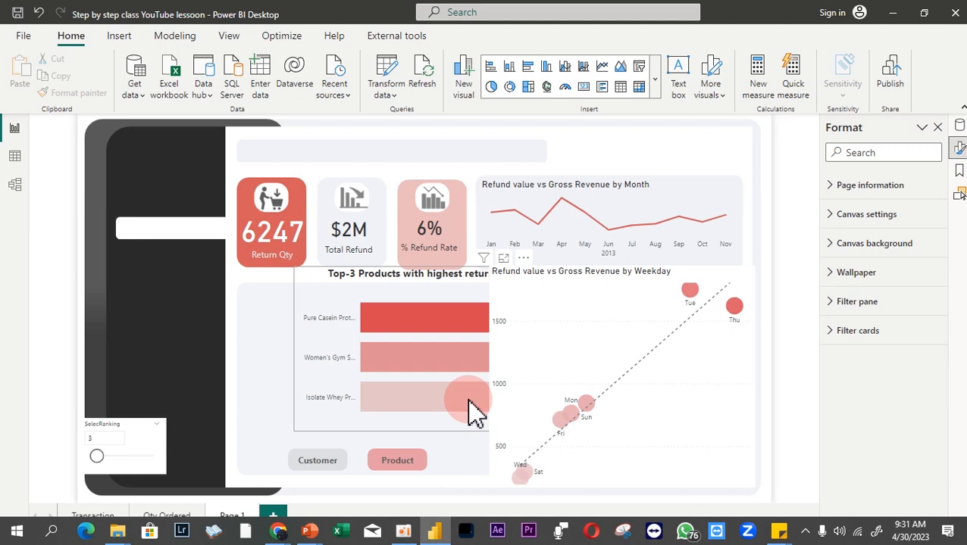
drag(452, 439, 399, 464)
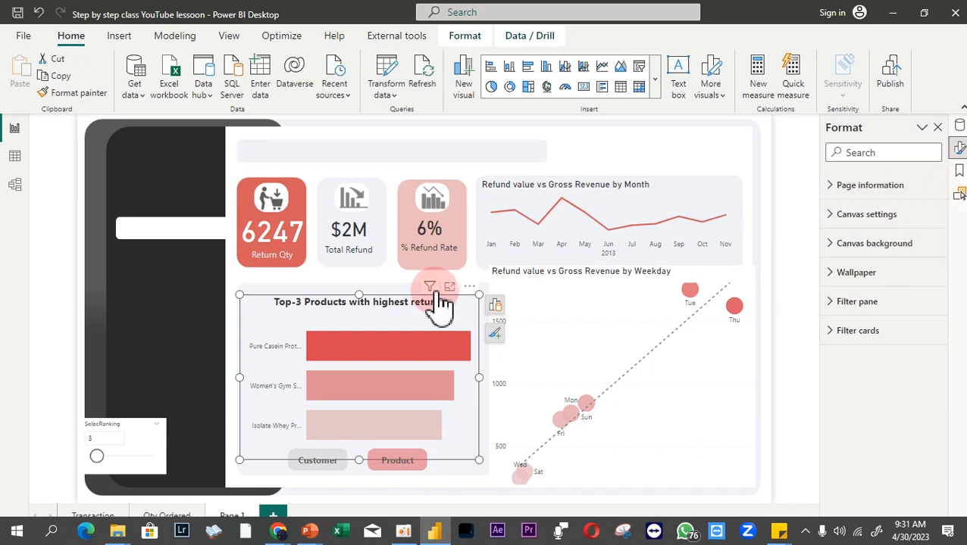
click(453, 155)
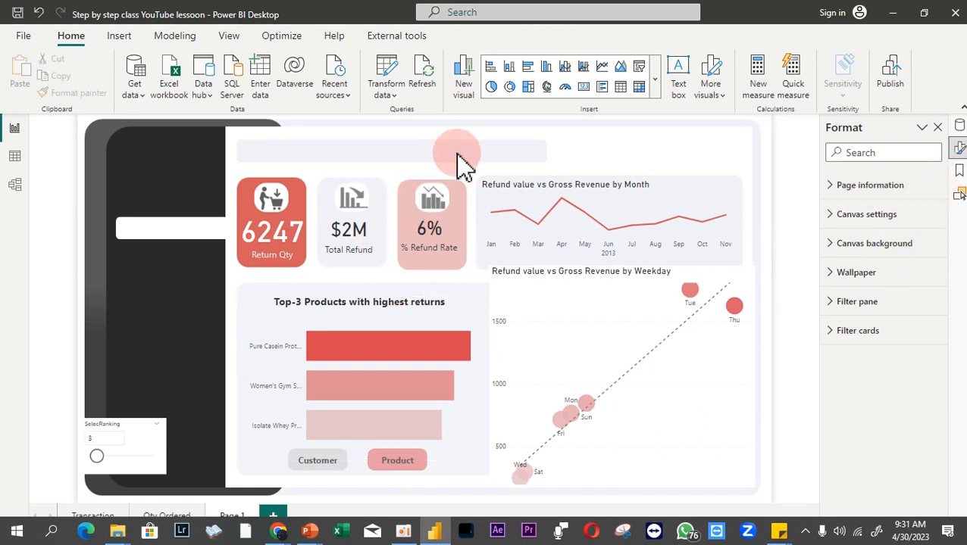
- Set the title text color of the Top-3 Products chart to dark gray
click(400, 323)
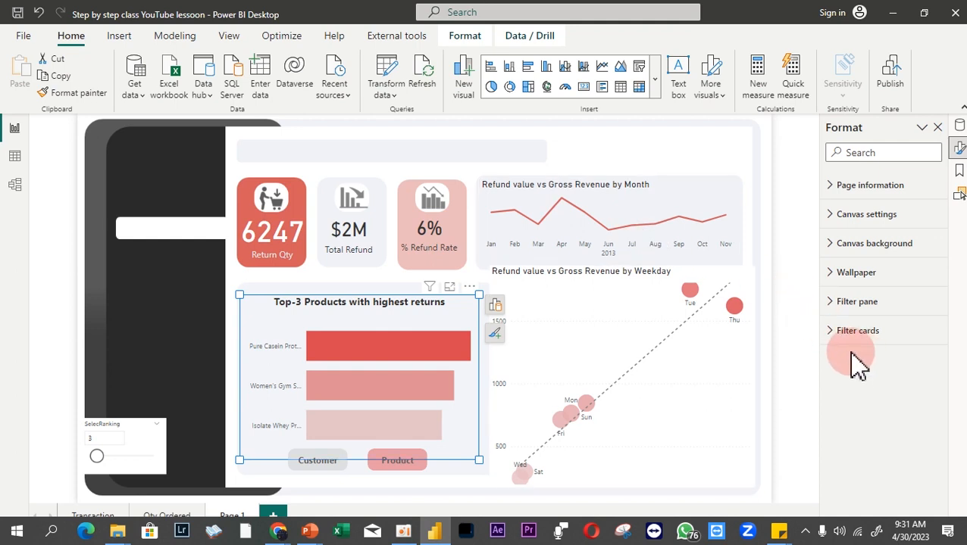
click(409, 324)
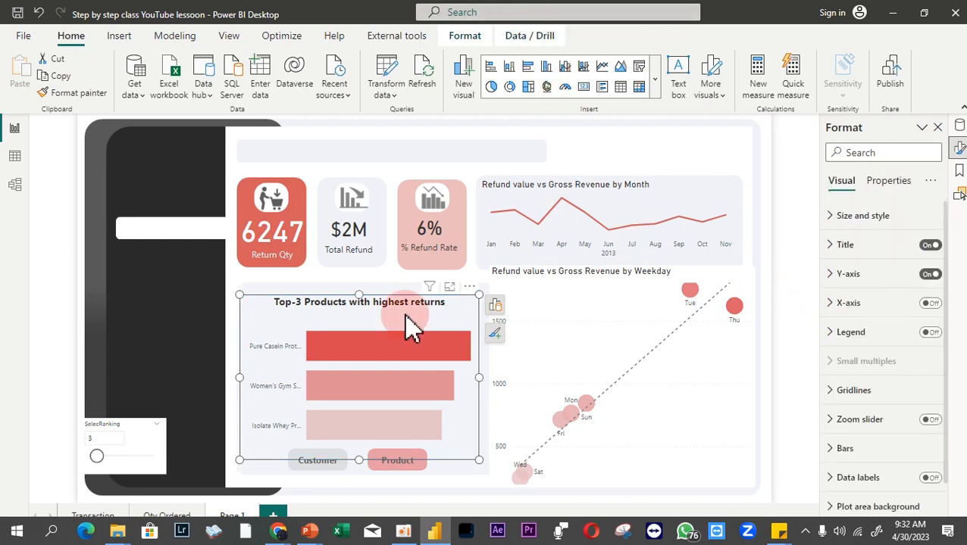
click(871, 250)
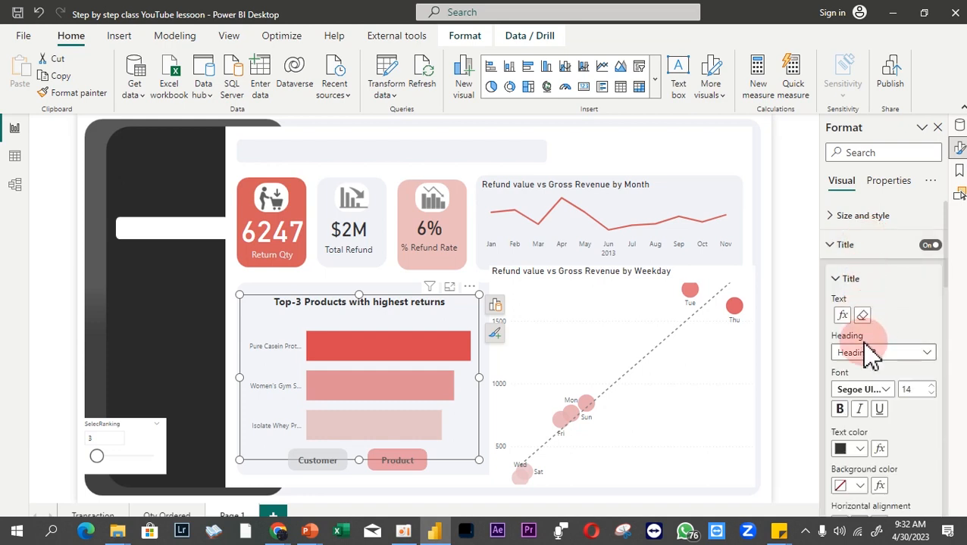
click(861, 452)
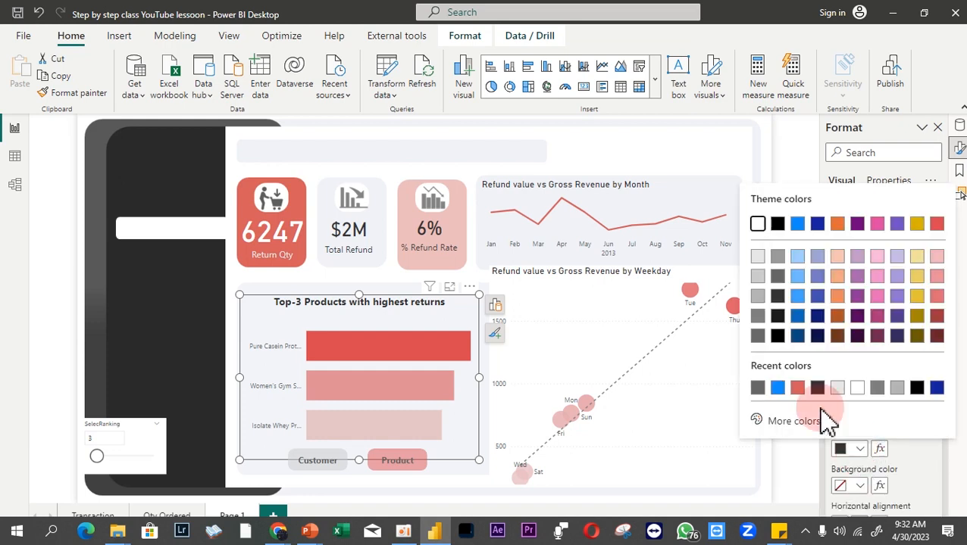
click(778, 277)
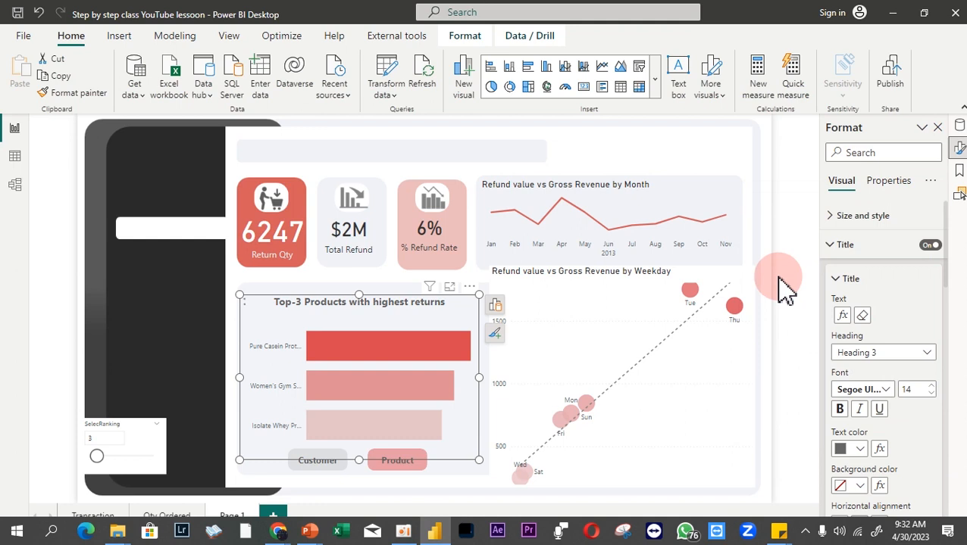
- Set the title font of the Refund value vs Gross Revenue by Weekday chart to Segoe UI Bold
click(583, 296)
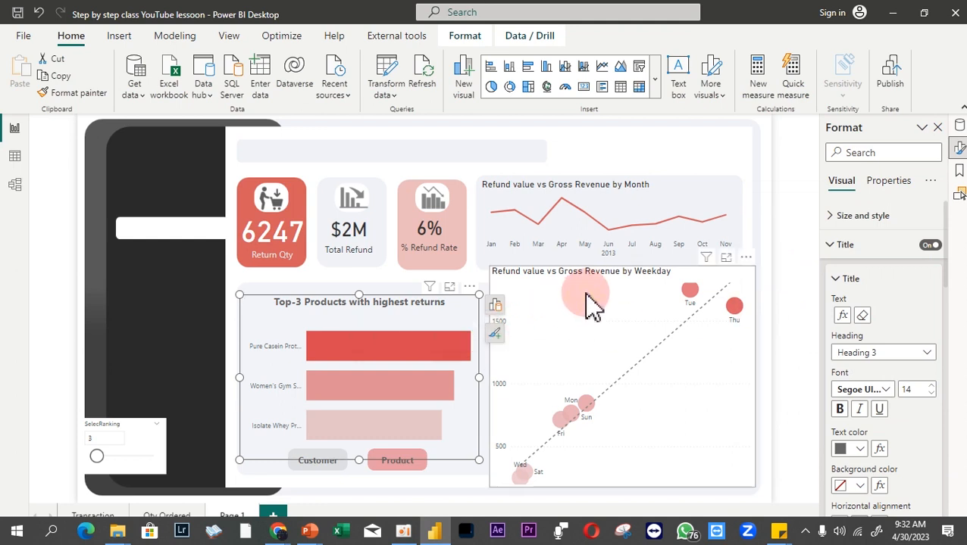
click(375, 318)
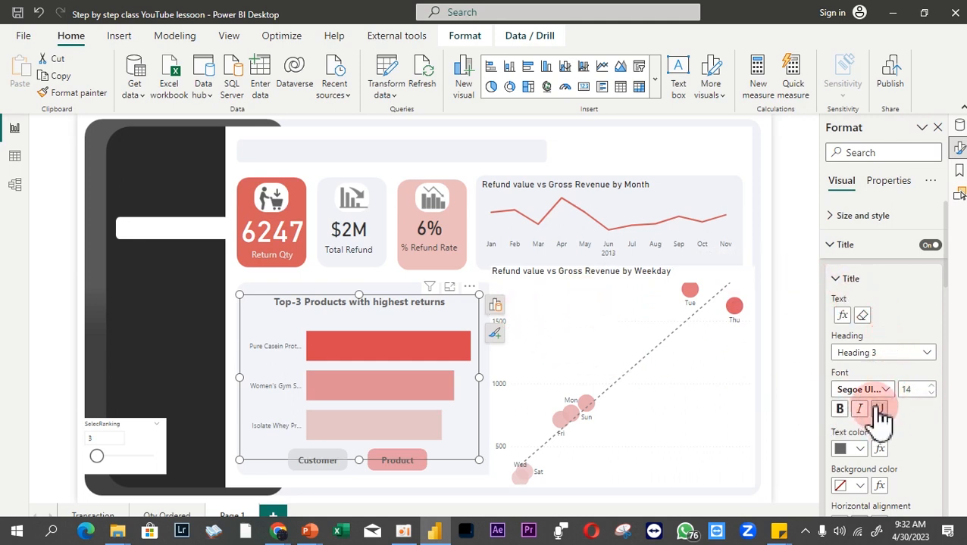
click(606, 303)
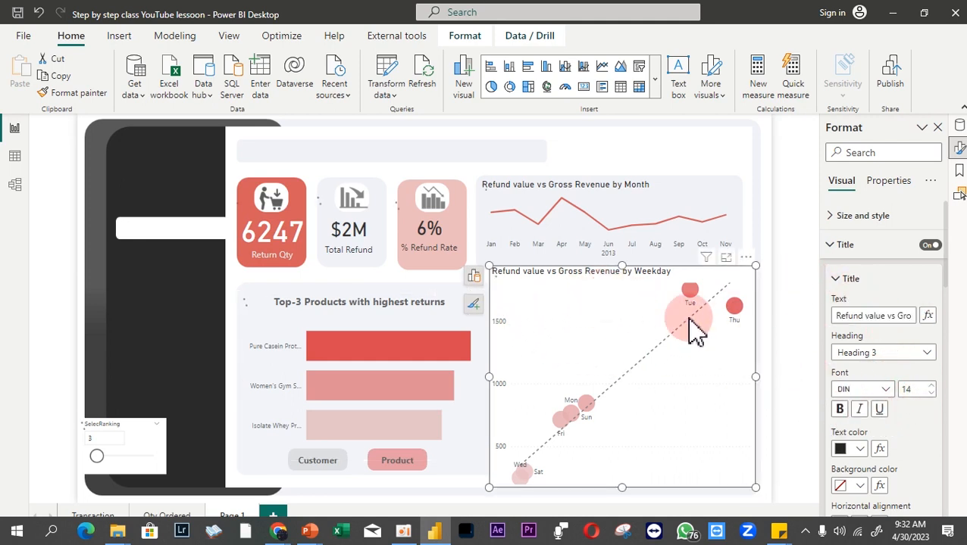
click(864, 386)
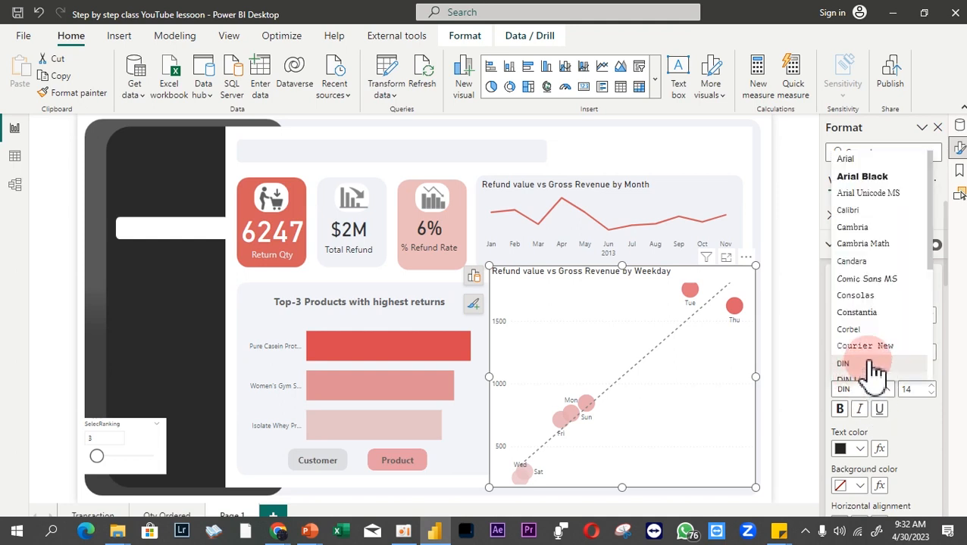
scroll(877, 303, down, 5)
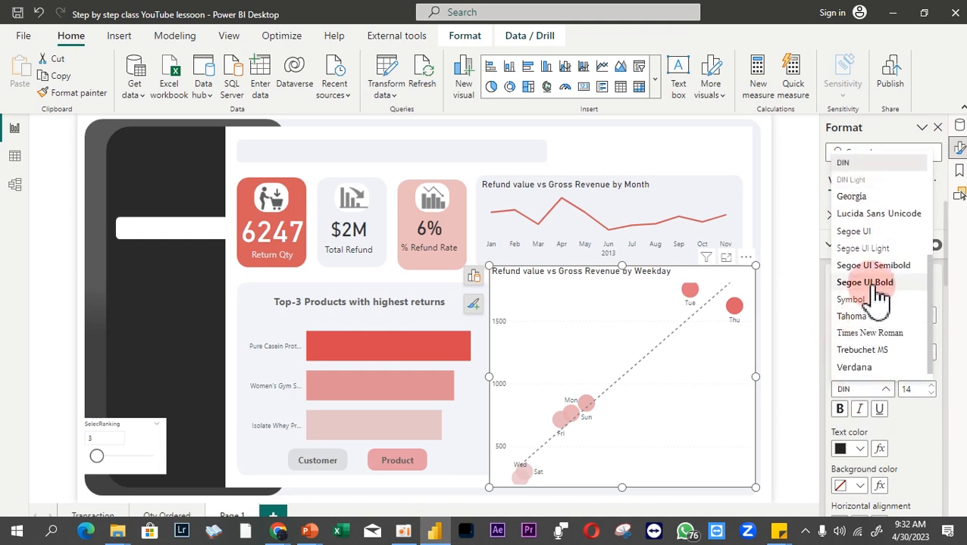
click(865, 283)
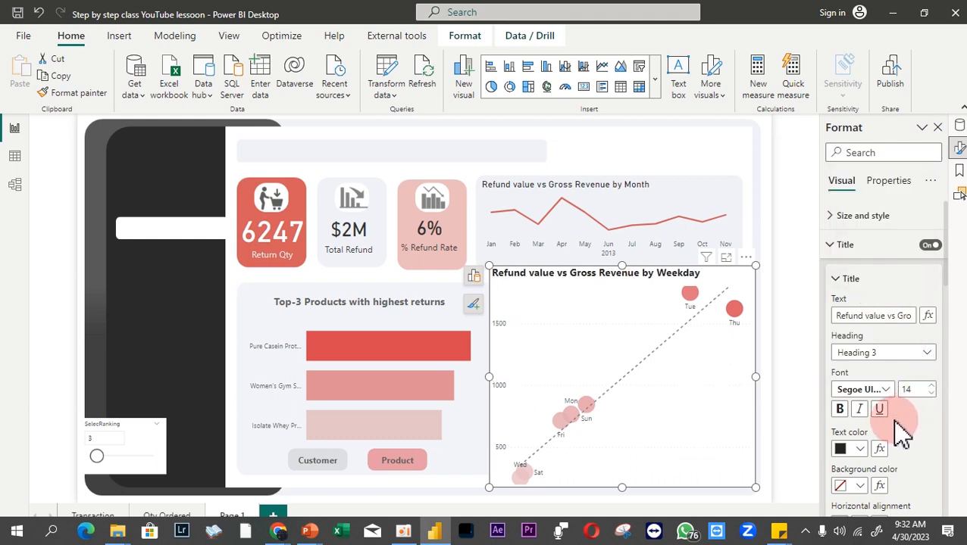
- Set the Weekday chart's title text color to dark gray and center the title horizontally
click(860, 452)
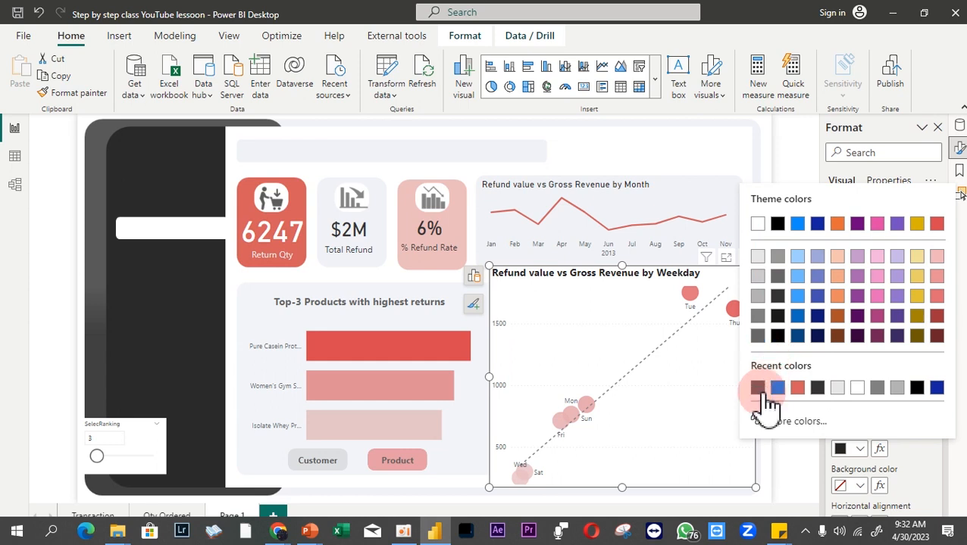
click(757, 387)
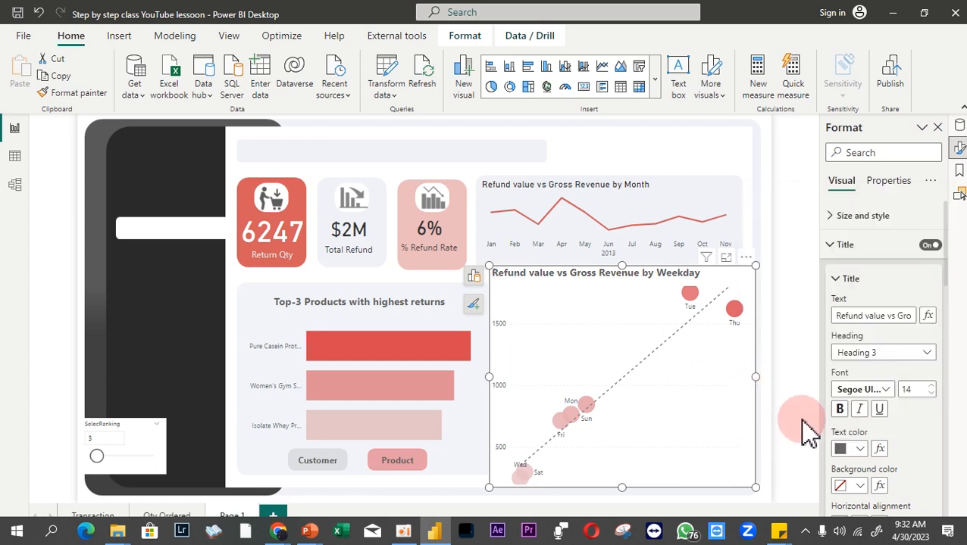
scroll(879, 484, down, 1)
scroll(879, 485, down, 5)
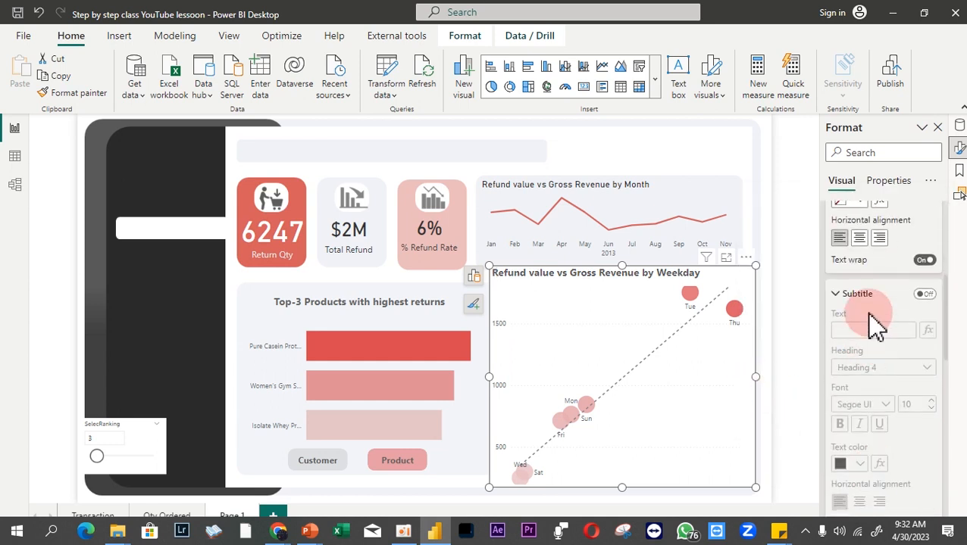
click(858, 239)
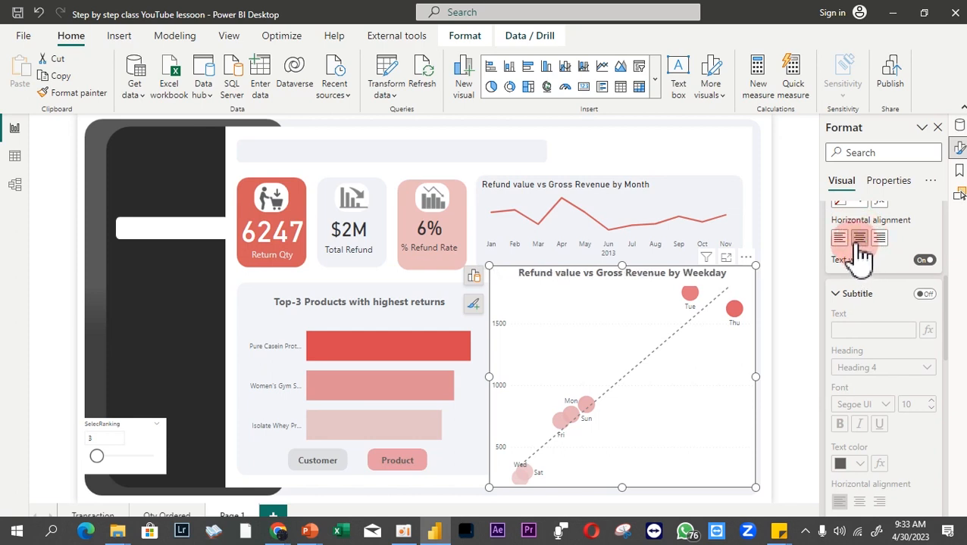
- Center the title of the Refund value vs Gross Revenue by Month chart and set its font to Segoe UI Bold
click(623, 189)
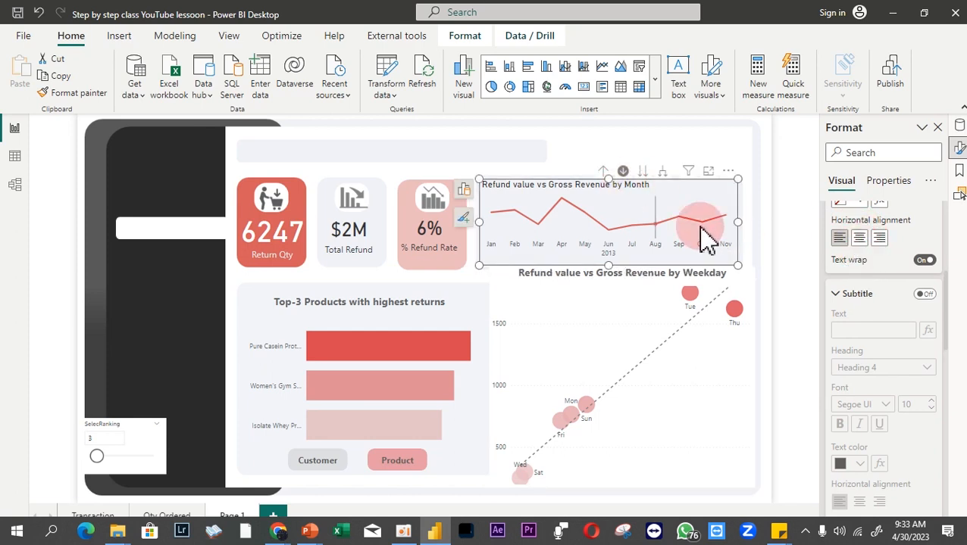
click(861, 240)
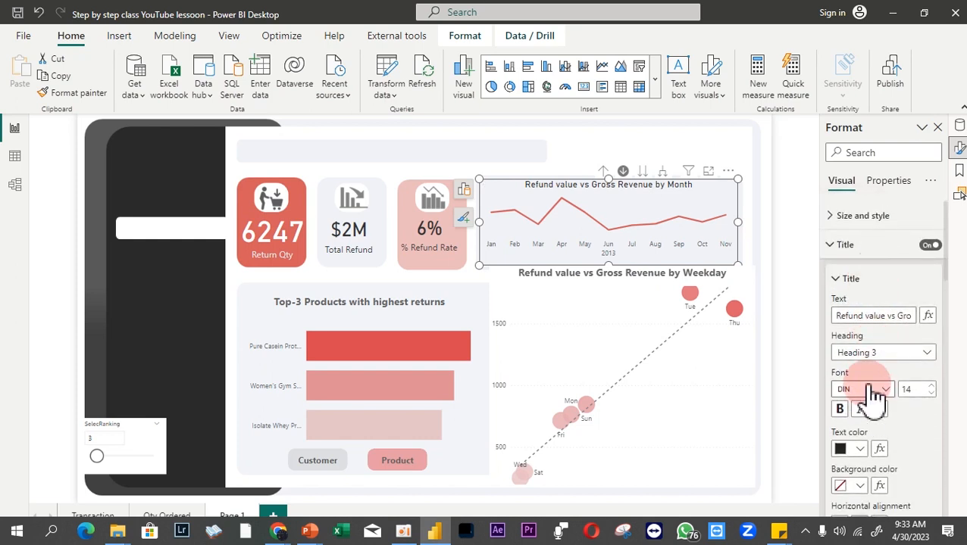
click(868, 390)
scroll(867, 321, down, 5)
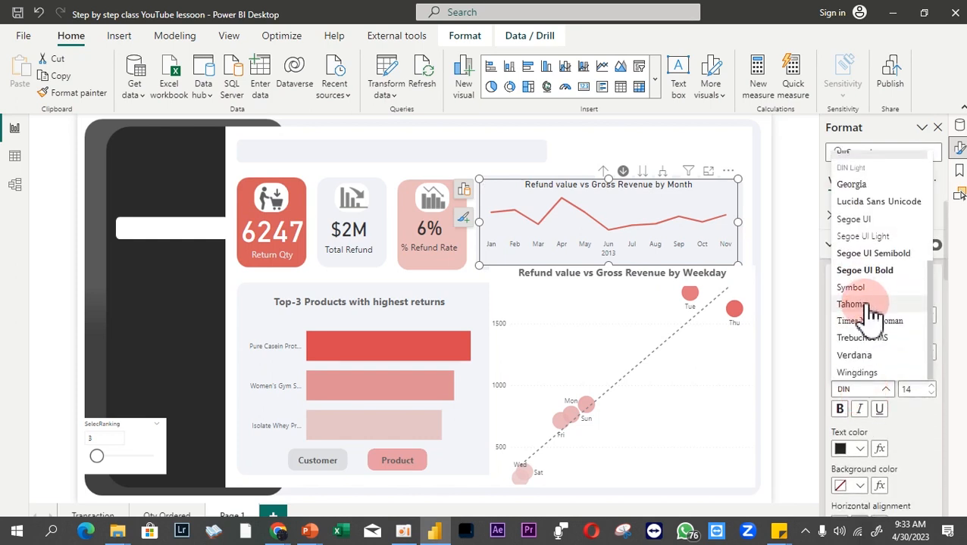
click(876, 280)
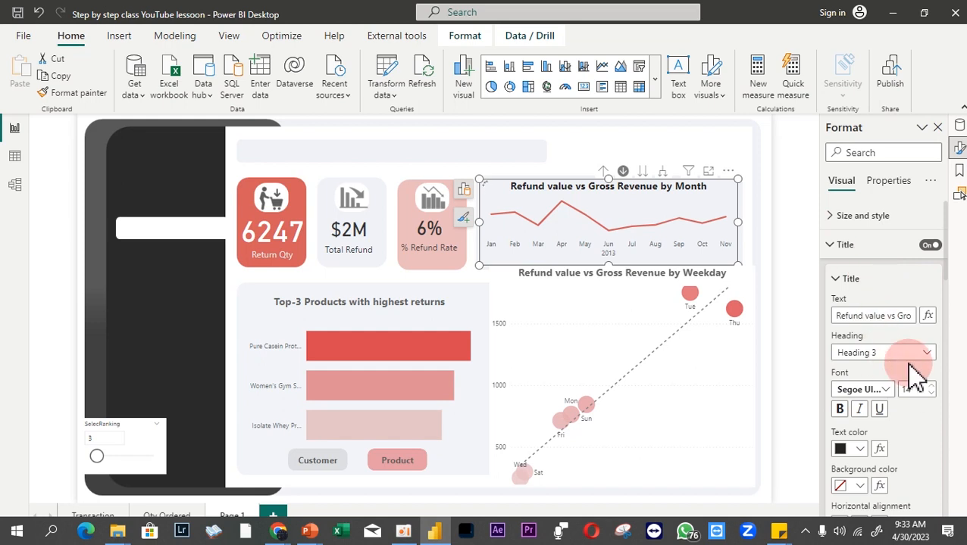
- Set the title text color of the Refund value vs Gross Revenue by Month chart to dark gray
click(861, 448)
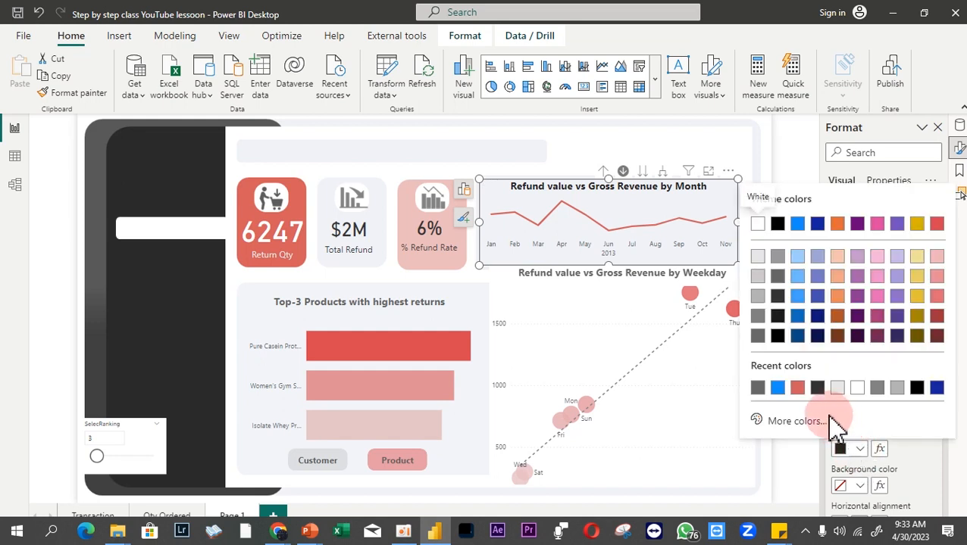
click(764, 389)
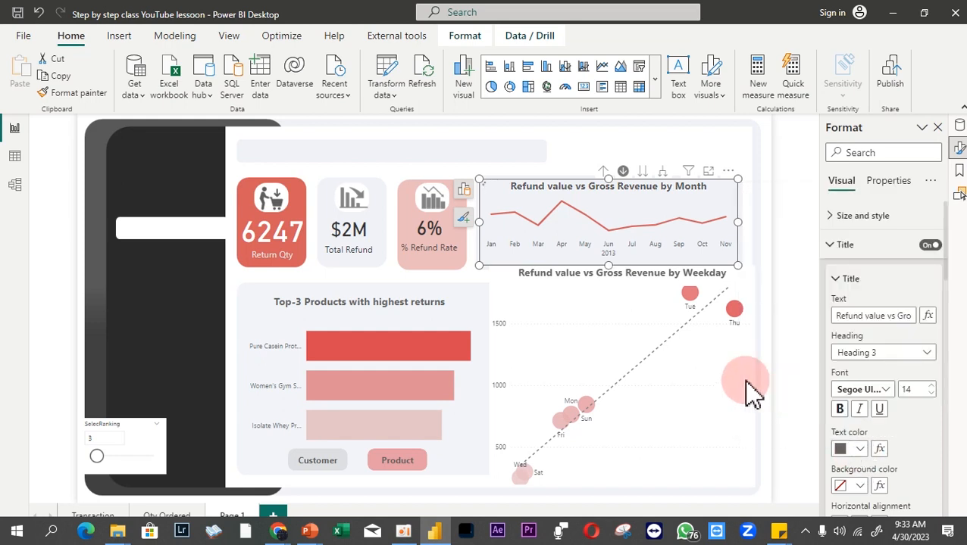
click(509, 150)
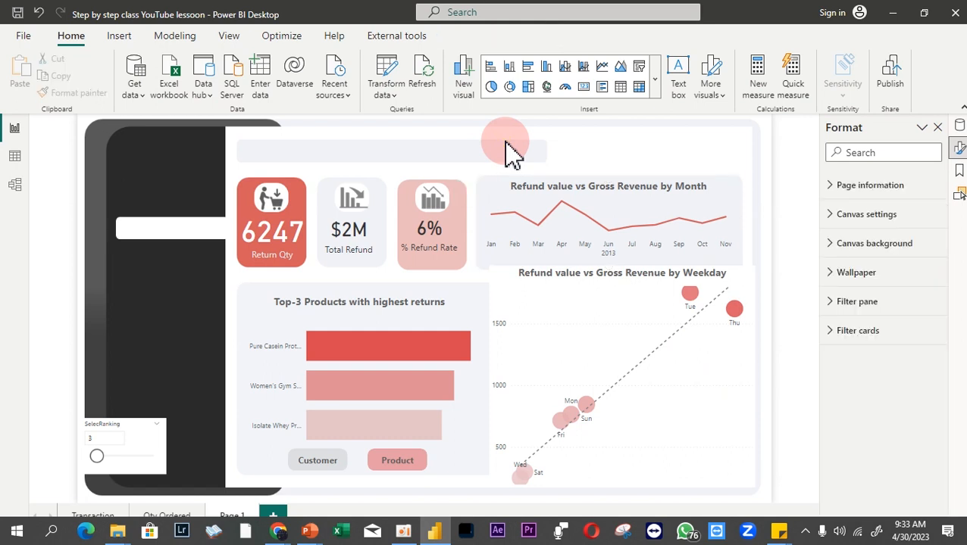
- Shorten the Weekday scatter chart by lowering its upper edge so its title lines up with the Top-3 Products title
drag(594, 303, 621, 303)
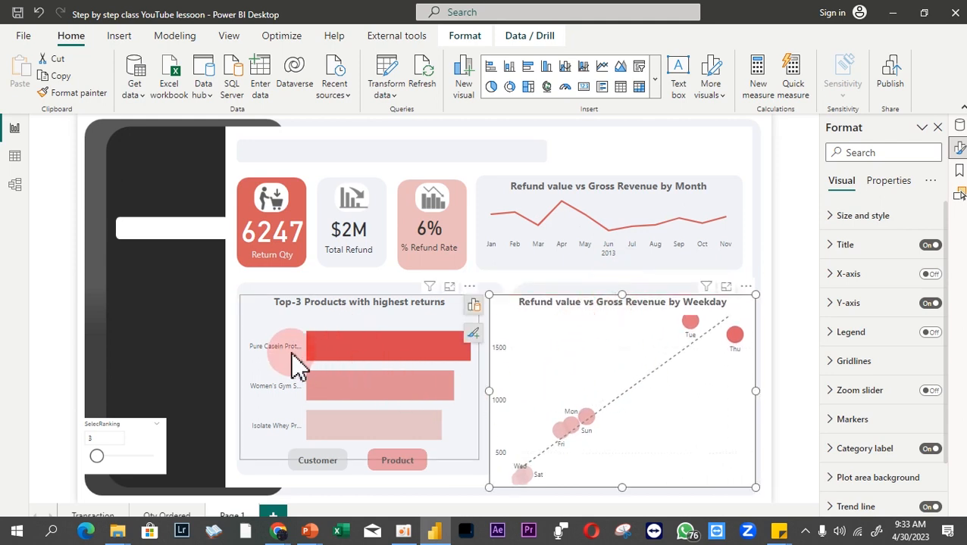
click(470, 149)
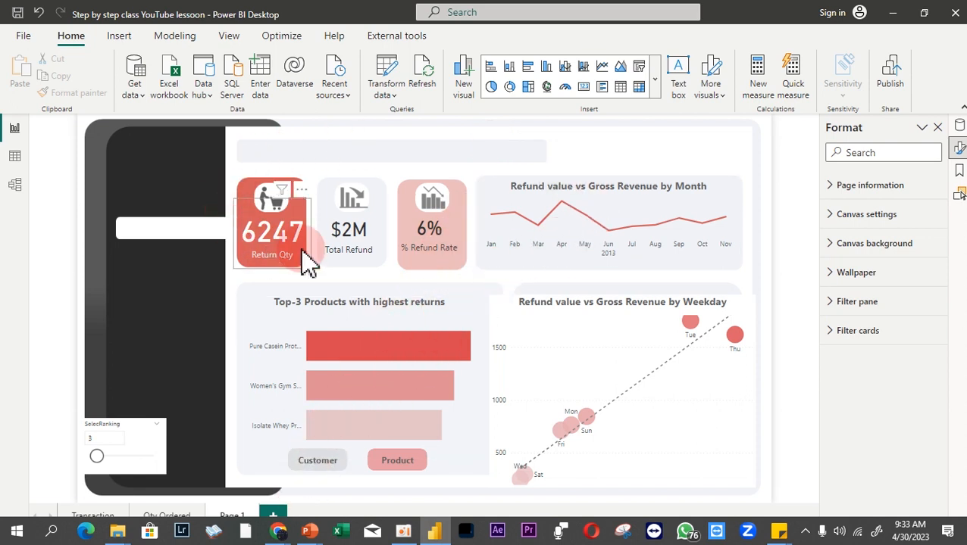
- Switch to the published Full YouTube Dashboard in Chrome and go from the returns page to the Home page
mouse_move(274, 532)
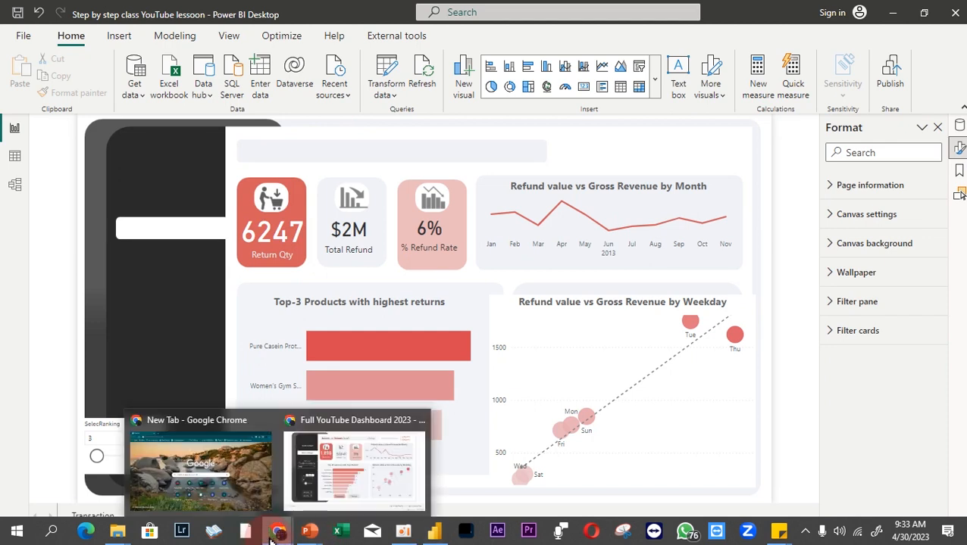
click(365, 443)
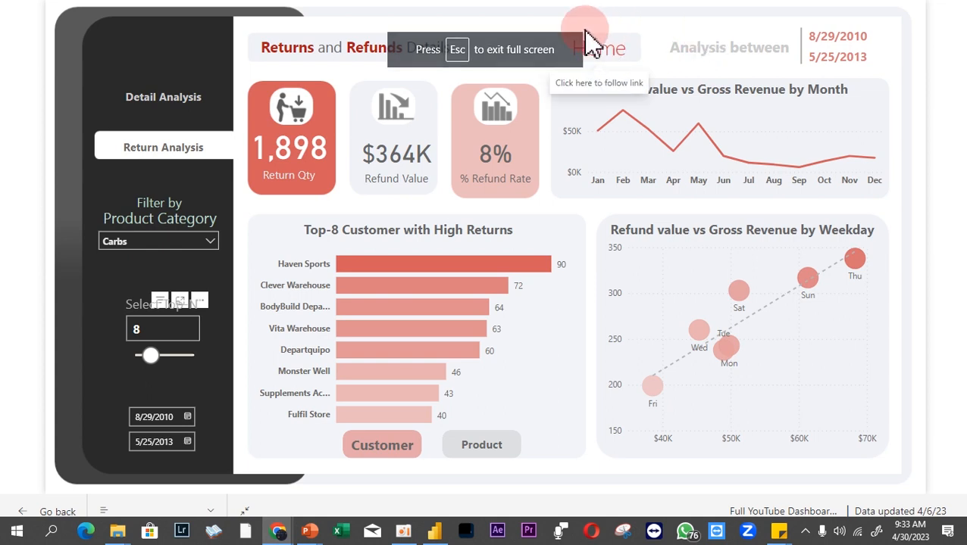
click(612, 70)
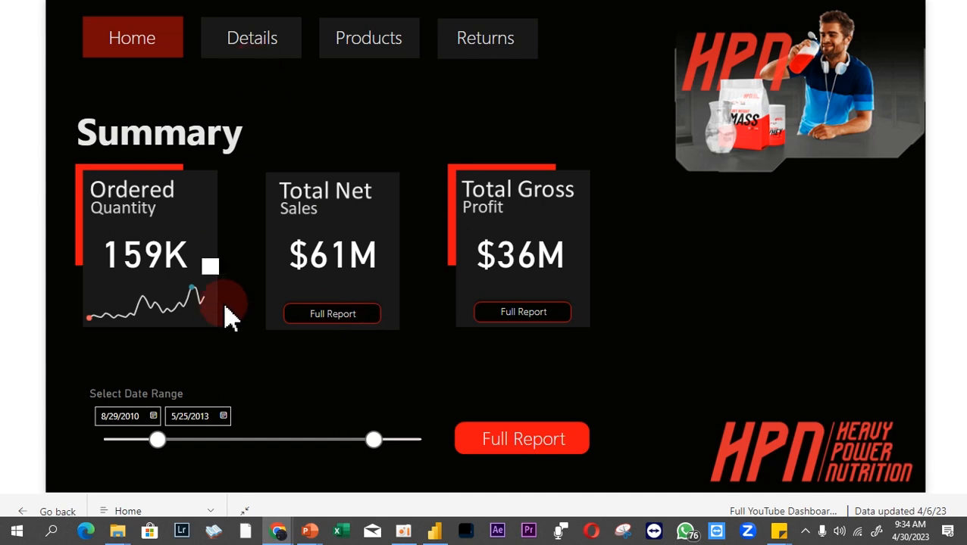
- Set the Home page's date range to 5/29/2010 through 8/28/2013 and open the full report
drag(157, 439, 137, 445)
drag(370, 447, 390, 443)
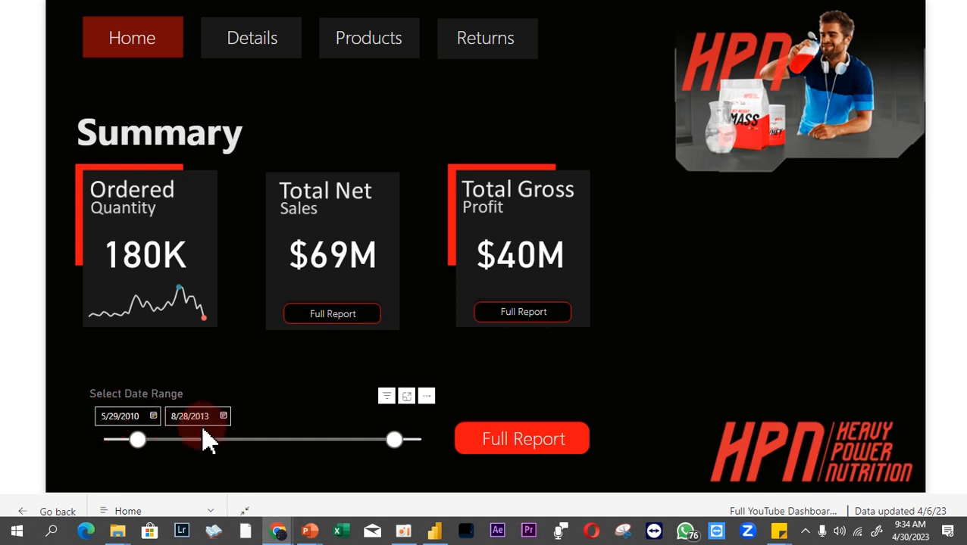
click(492, 455)
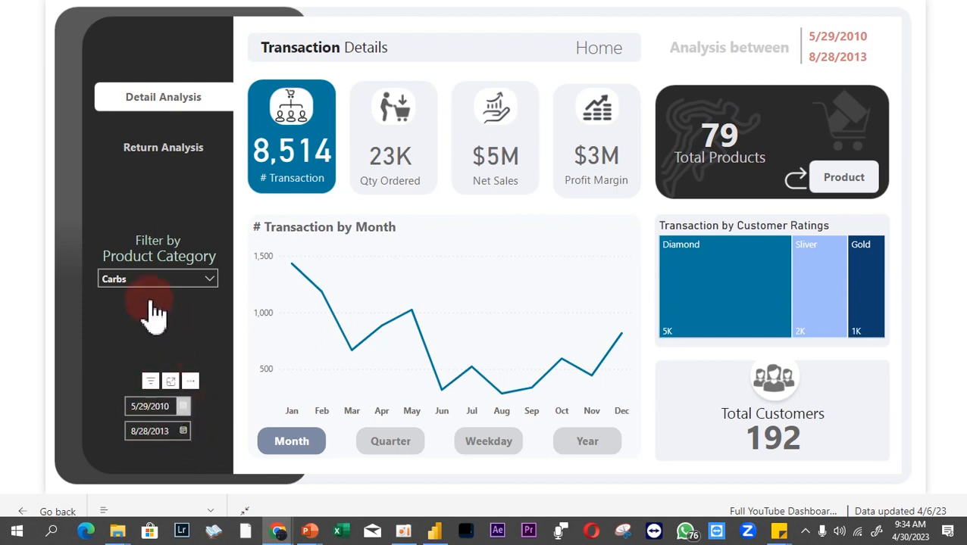
- Set the Transaction Details date range to 5/13/2010 through 6/25/2013, then return to the Home page
click(155, 408)
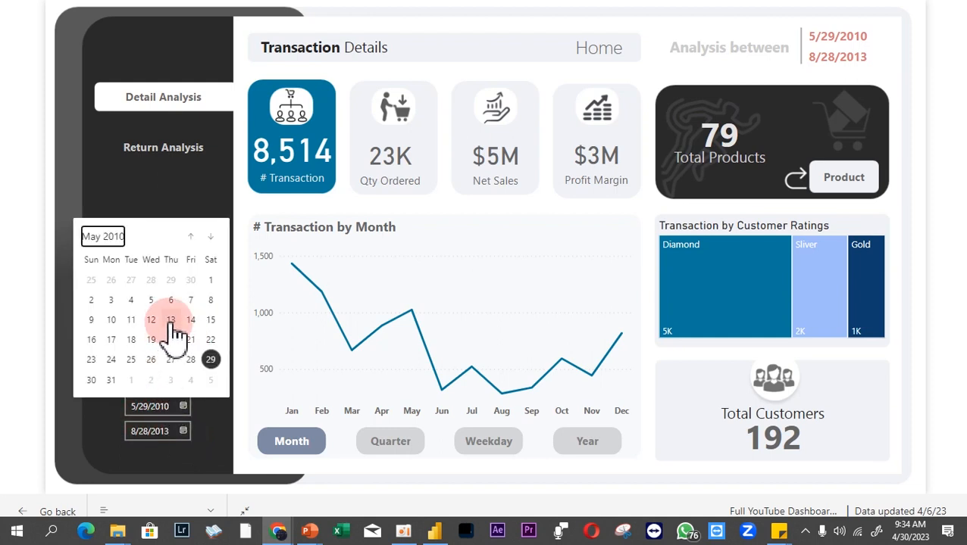
click(187, 433)
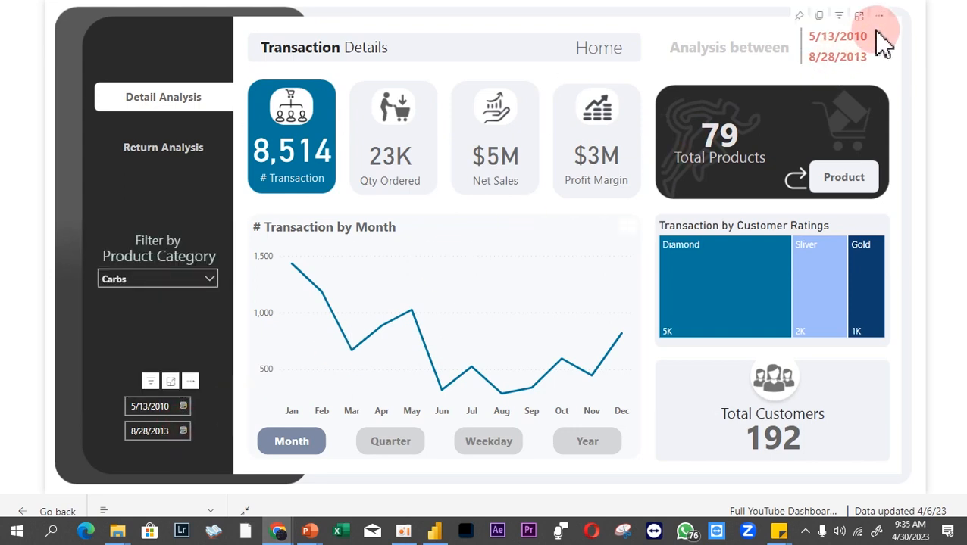
click(183, 433)
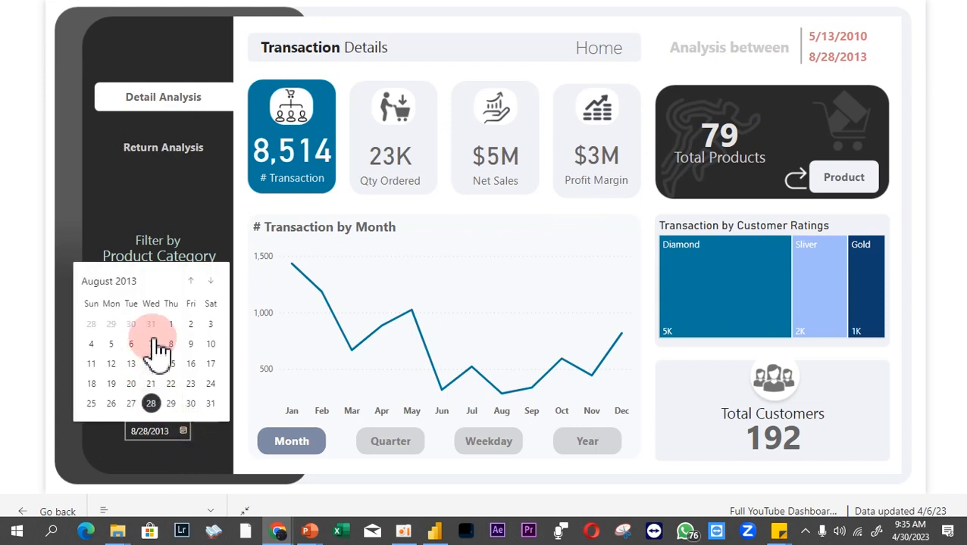
click(191, 284)
click(191, 283)
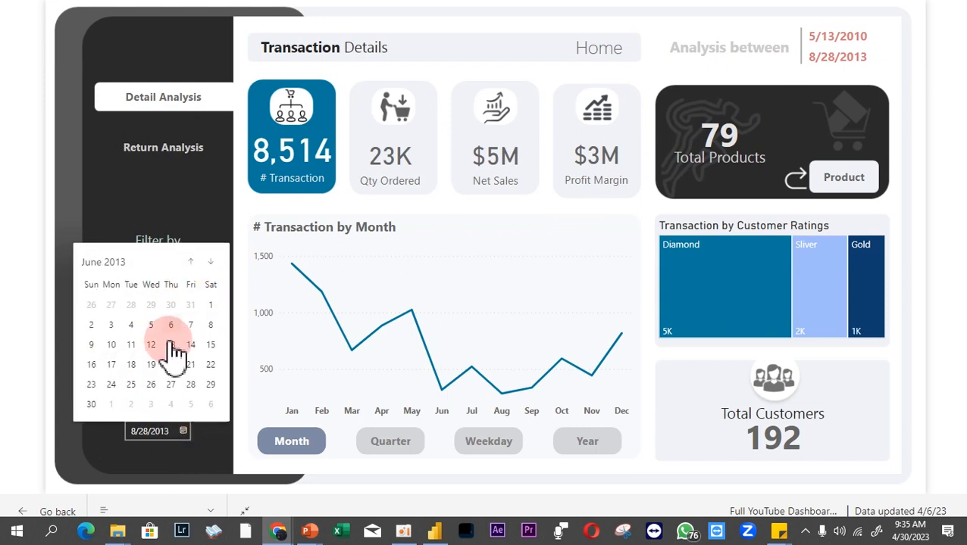
click(134, 384)
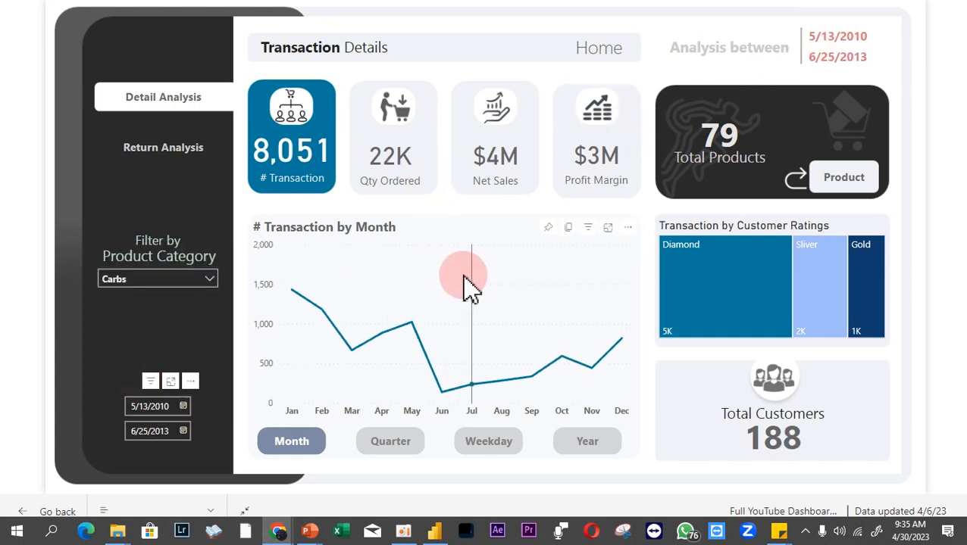
ctrl+click(614, 60)
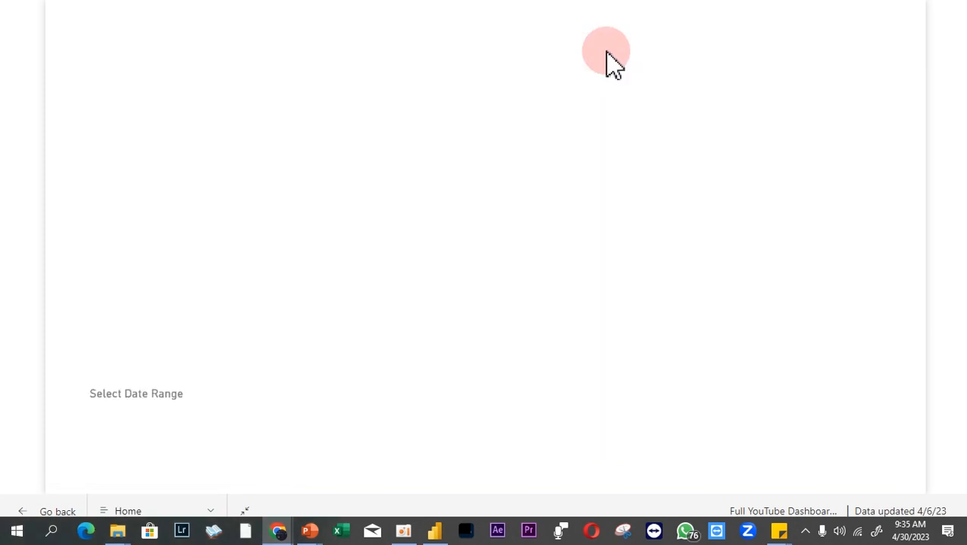